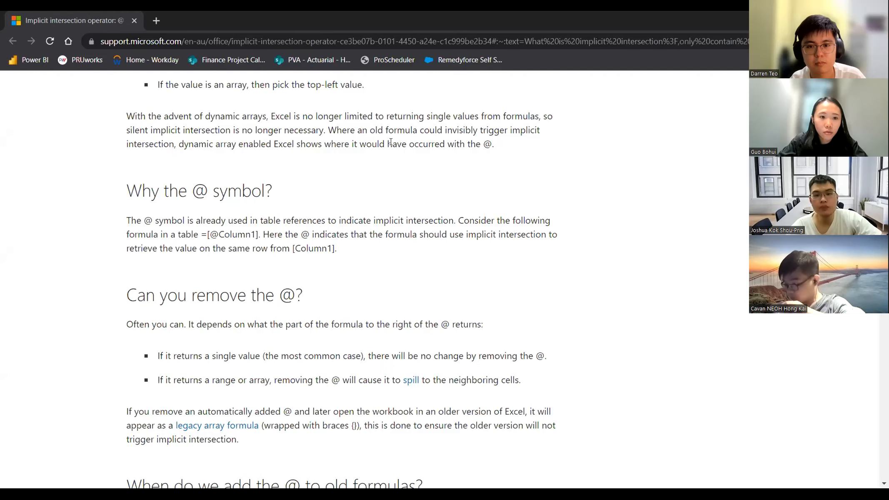
Review the support article on the implicit intersection operator @, including its logic and the upgraded formula language
{"action": "scroll", "coordinate": [338, 208], "scroll_direction": "up", "scroll_amount": 3}
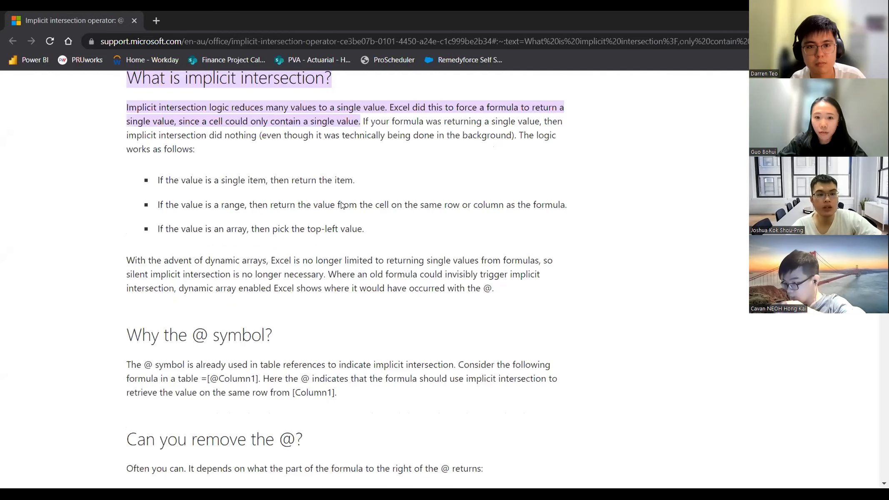
{"action": "scroll", "coordinate": [341, 205], "scroll_direction": "up", "scroll_amount": 6}
{"action": "scroll", "coordinate": [230, 228], "scroll_direction": "down", "scroll_amount": 2}
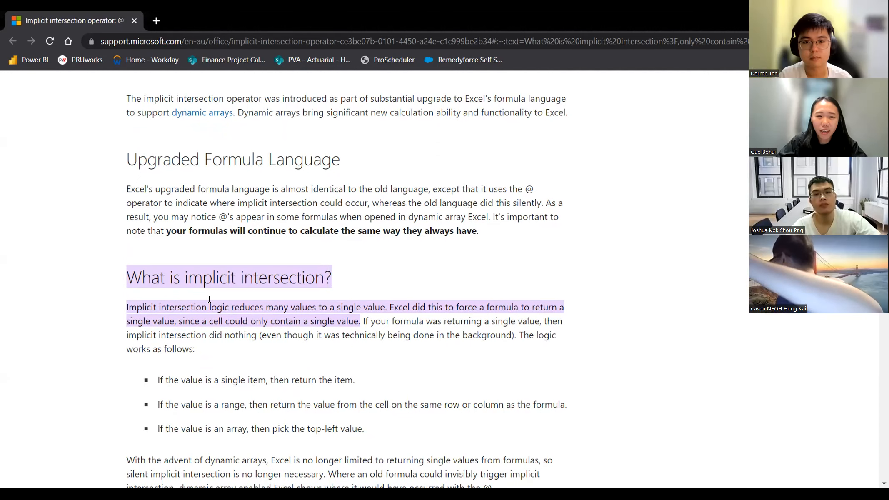
{"action": "left_click_drag", "start_coordinate": [190, 307], "coordinate": [279, 320]}
{"action": "left_click", "coordinate": [324, 248]}
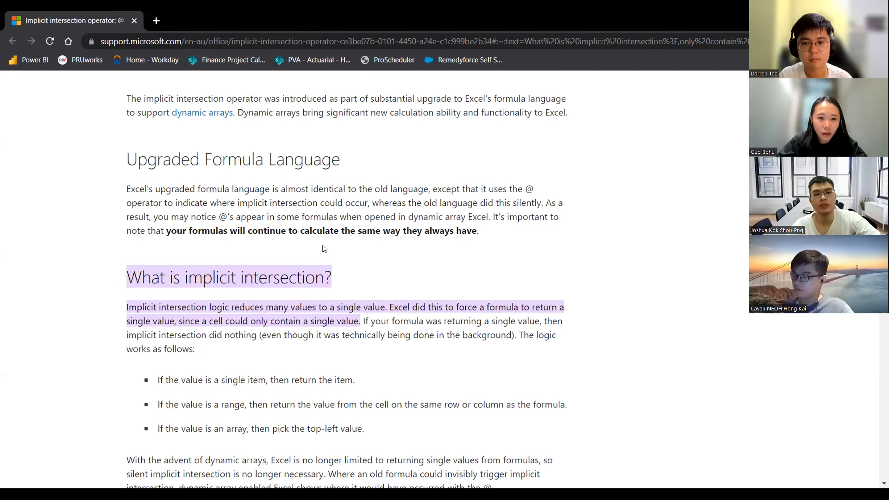
{"action": "scroll", "coordinate": [190, 137], "scroll_direction": "up", "scroll_amount": 1}
{"action": "left_click_drag", "start_coordinate": [155, 140], "coordinate": [424, 169]}
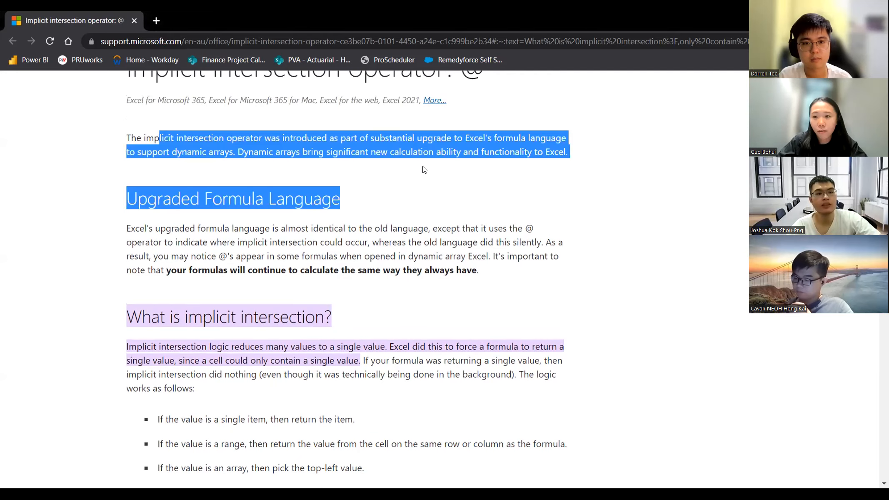
{"action": "left_click", "coordinate": [400, 221]}
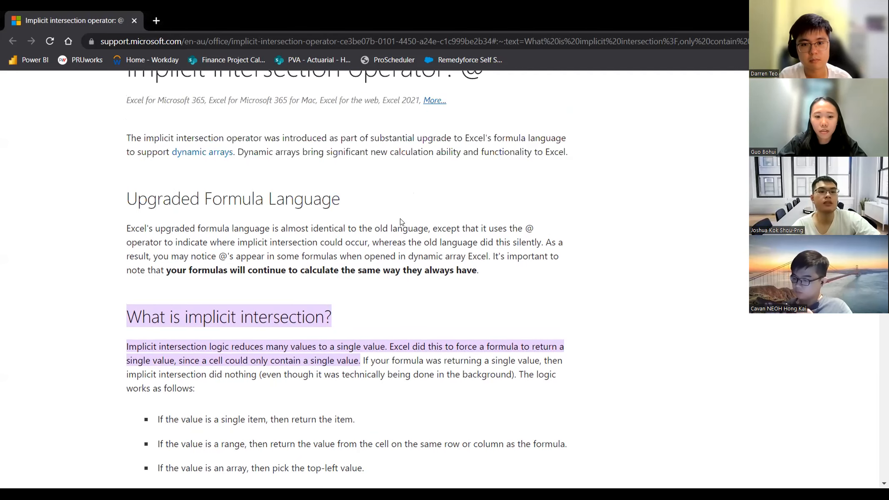
{"action": "scroll", "coordinate": [401, 222], "scroll_direction": "down", "scroll_amount": 1}
{"action": "scroll", "coordinate": [279, 244], "scroll_direction": "down", "scroll_amount": 5}
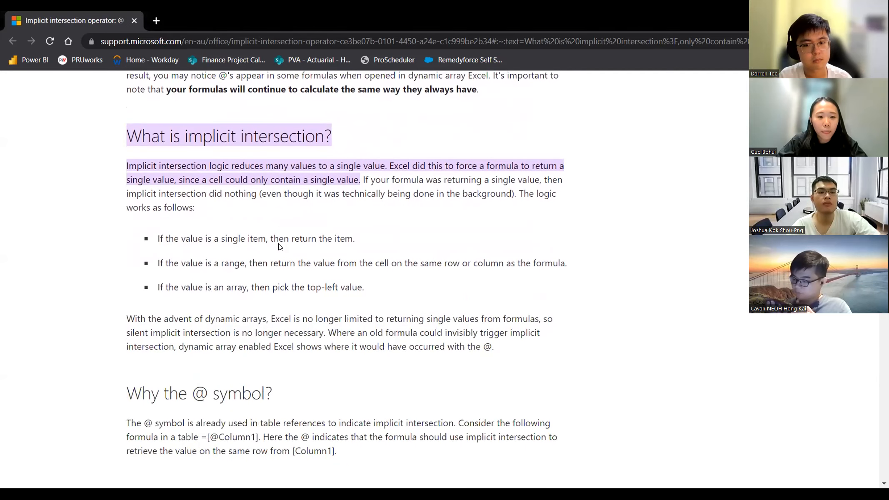
{"action": "scroll", "coordinate": [279, 246], "scroll_direction": "down", "scroll_amount": 2}
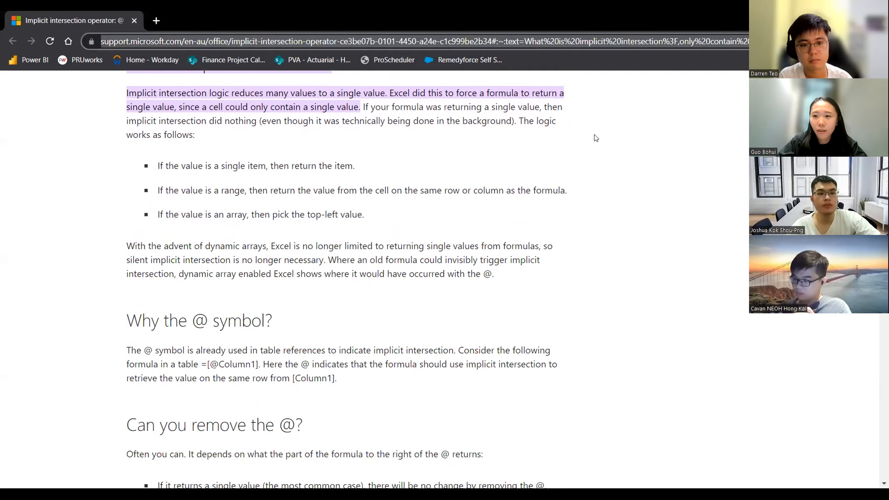
{"action": "left_click", "coordinate": [566, 94]}
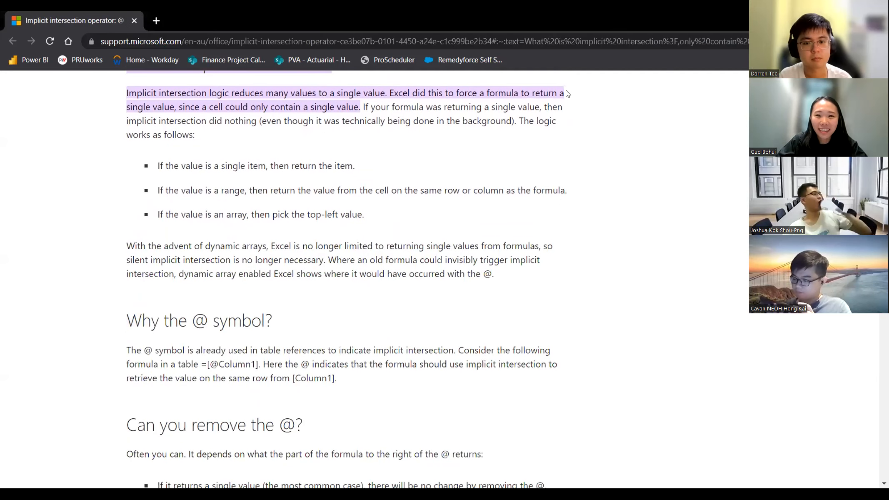
{"action": "scroll", "coordinate": [594, 168], "scroll_direction": "up", "scroll_amount": 10}
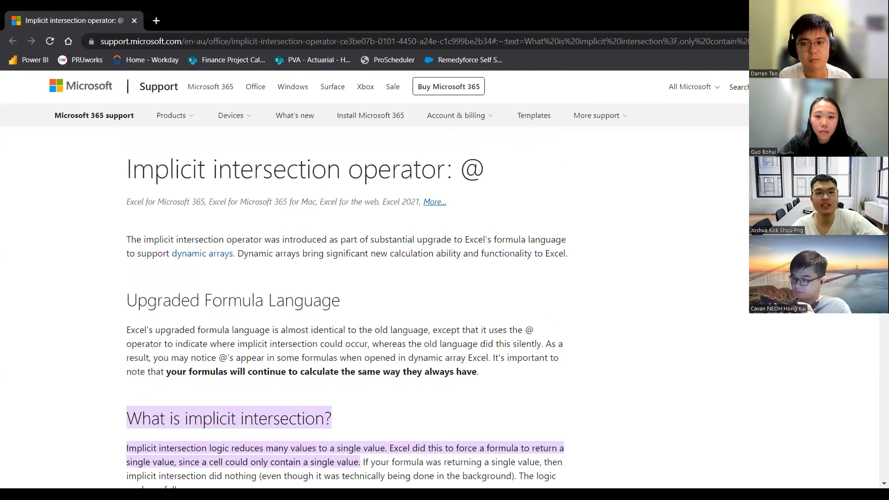
Switch to Excel and bring up the Homework - Group PA sheet of EXCEL@Work - PART II ADVANCED FUNCTIONS_StudentCopy.xlsx
{"action": "key", "text": "alt+Tab"}
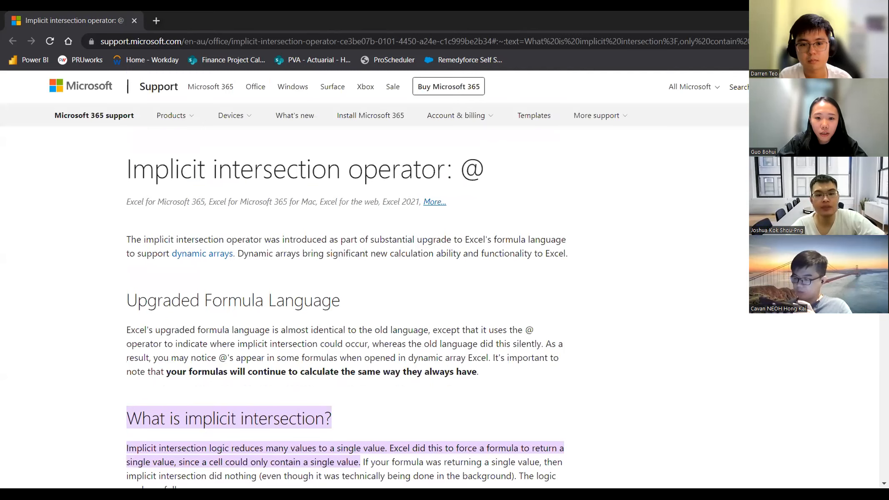
{"action": "left_click", "coordinate": [661, 87]}
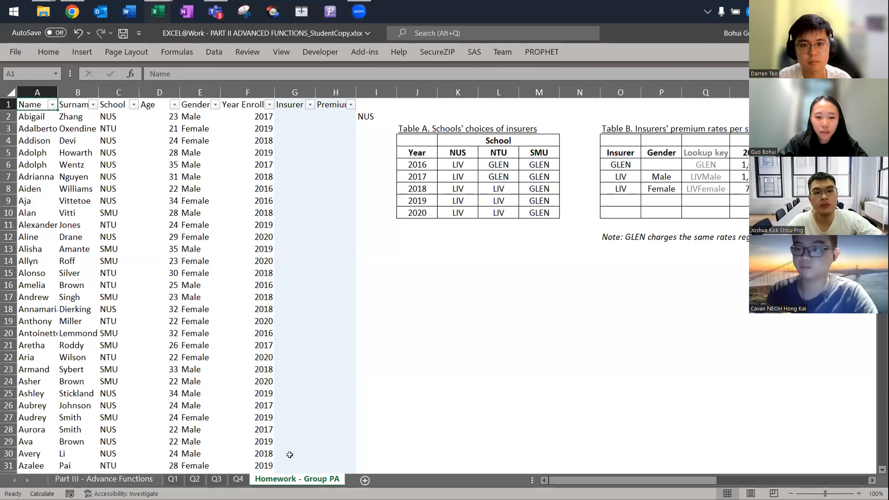
{"action": "key", "text": "alt+Tab"}
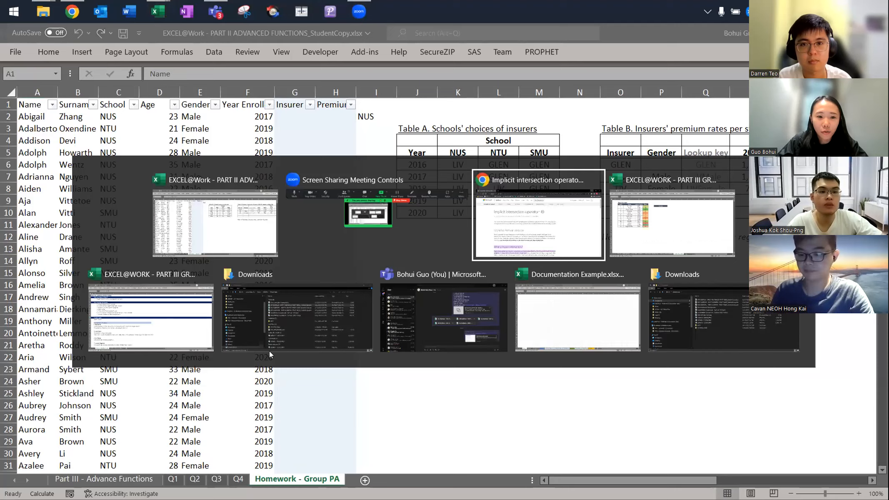
{"action": "key", "text": "alt+Tab"}
{"action": "key", "text": "alt+Tab"}
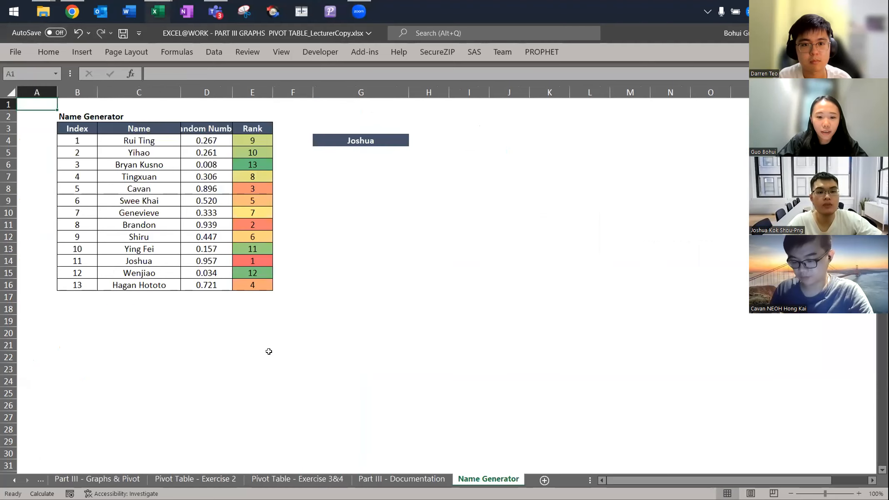
{"action": "key", "text": "alt+Tab"}
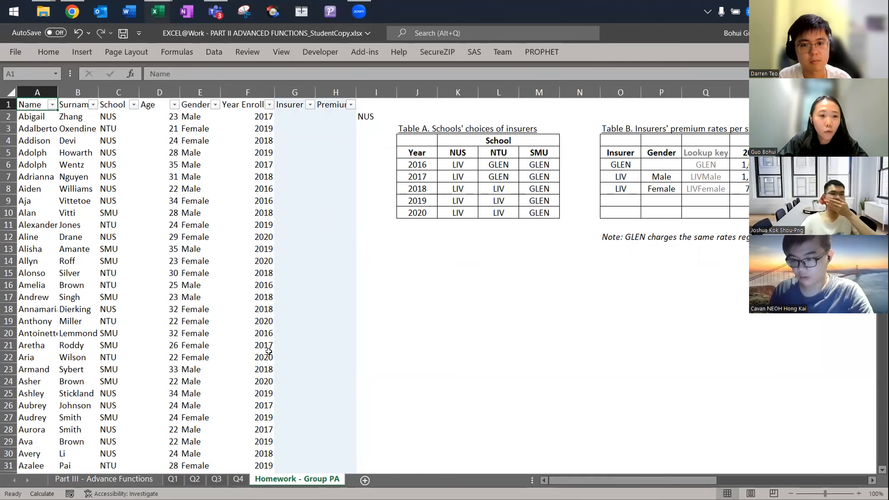
Examine the homework question text beside Table B, including the background on the schools' group personal accident insurance
{"action": "left_click", "coordinate": [496, 273]}
{"action": "key", "text": "Right"}
{"action": "key", "text": "Right"}
{"action": "key", "text": "Right"}
{"action": "key", "text": "Right"}
{"action": "key", "text": "Right"}
{"action": "key", "text": "Right"}
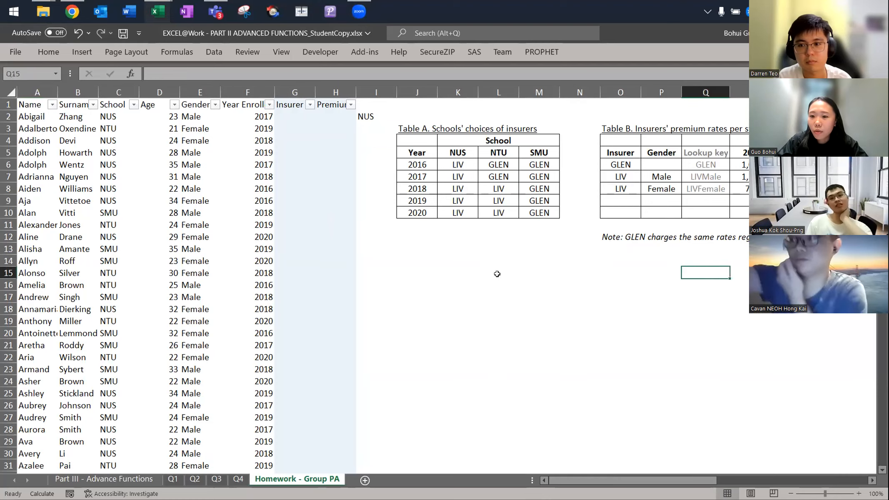
{"action": "key", "text": "Right"}
{"action": "key", "text": "Right"}
{"action": "key", "text": "Right"}
{"action": "key", "text": "Right"}
{"action": "key", "text": "Right"}
{"action": "key", "text": "Right"}
{"action": "key", "text": "Right"}
{"action": "key", "text": "Right"}
{"action": "key", "text": "Right"}
{"action": "key", "text": "Right"}
{"action": "key", "text": "Right"}
{"action": "key", "text": "Right"}
{"action": "key", "text": "Right"}
{"action": "key", "text": "Right"}
{"action": "key", "text": "Right"}
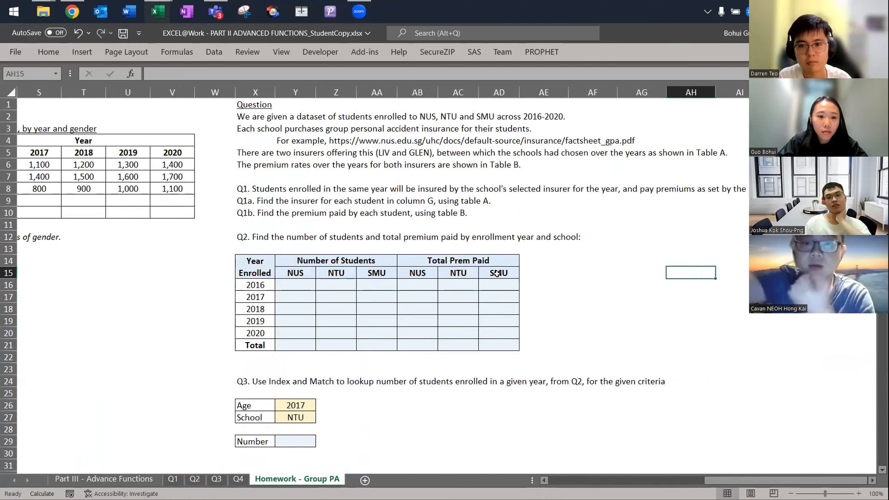
{"action": "key", "text": "Up"}
{"action": "key", "text": "Up"}
{"action": "key", "text": "Left"}
{"action": "key", "text": "Left"}
{"action": "key", "text": "Left"}
{"action": "key", "text": "Left"}
{"action": "key", "text": "Left"}
{"action": "key", "text": "Up"}
{"action": "key", "text": "Left"}
{"action": "key", "text": "Left"}
{"action": "key", "text": "Left"}
{"action": "key", "text": "Left"}
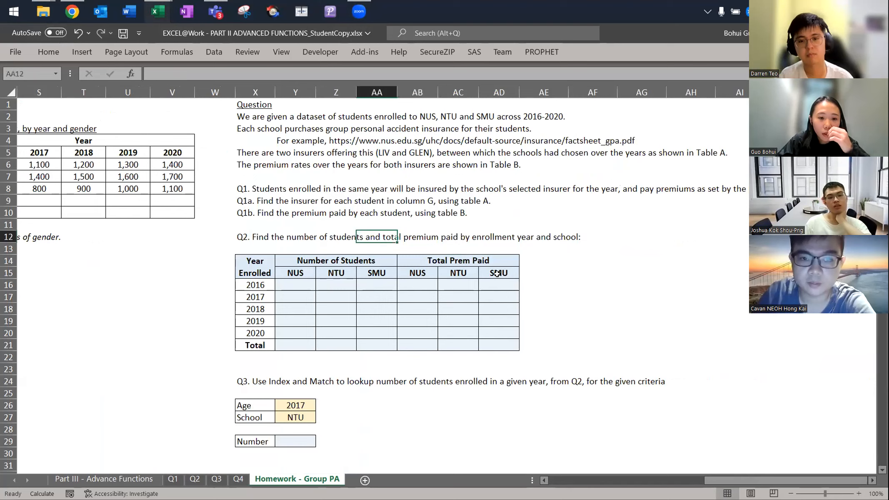
{"action": "key", "text": "Up"}
{"action": "key", "text": "Up"}
{"action": "key", "text": "Up"}
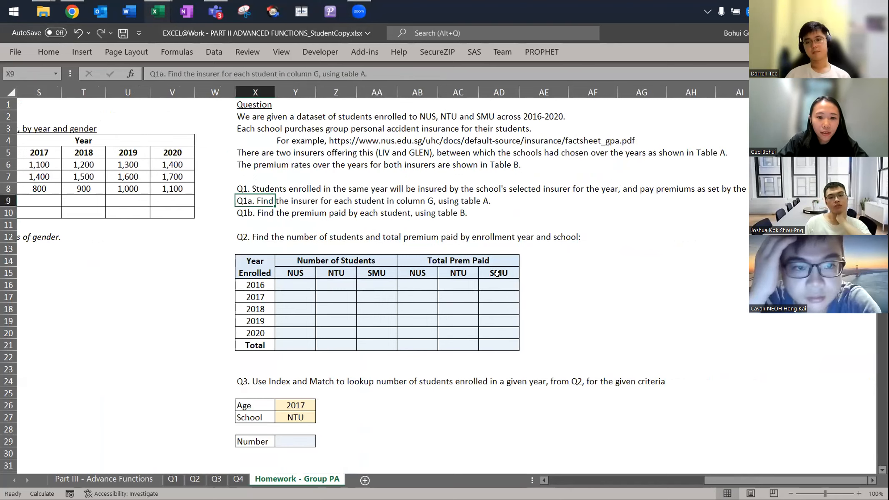
{"action": "left_click_drag", "start_coordinate": [249, 118], "coordinate": [607, 204]}
Examine the student dataset's columns and Table A with the schools' choices of insurers
{"action": "scroll", "coordinate": [522, 191], "scroll_direction": "left", "scroll_amount": 6}
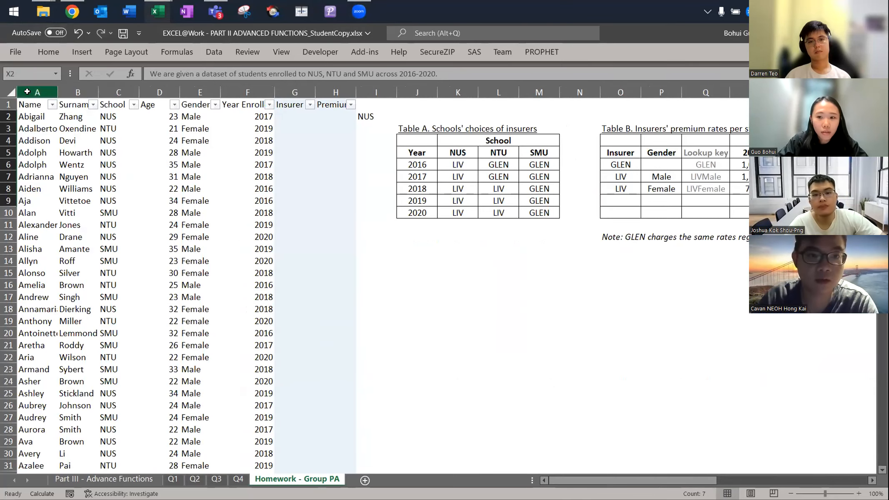
{"action": "left_click_drag", "start_coordinate": [26, 92], "coordinate": [119, 91]}
{"action": "left_click", "coordinate": [118, 92]}
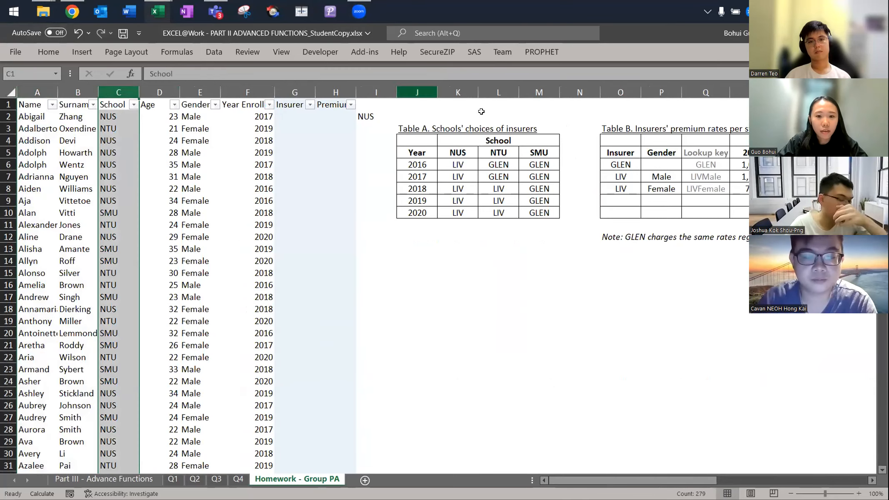
{"action": "left_click_drag", "start_coordinate": [416, 142], "coordinate": [549, 208]}
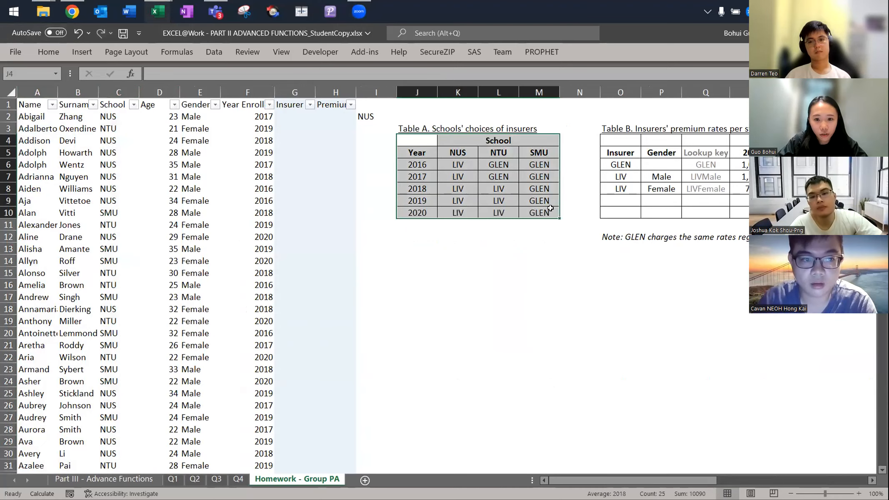
Review the note on Table B's premium rates and the Q1a and Q1b instructions for finding each student's insurer and premium
{"action": "left_click", "coordinate": [485, 165]}
{"action": "key", "text": "Right"}
{"action": "key", "text": "Right"}
{"action": "key", "text": "Right"}
{"action": "key", "text": "Right"}
{"action": "key", "text": "Right"}
{"action": "key", "text": "Right"}
{"action": "key", "text": "Right"}
{"action": "key", "text": "Right"}
{"action": "key", "text": "Right"}
{"action": "key", "text": "Right"}
{"action": "key", "text": "Right"}
{"action": "key", "text": "Right"}
{"action": "key", "text": "Right"}
{"action": "key", "text": "Right"}
{"action": "key", "text": "Right"}
{"action": "key", "text": "Right"}
{"action": "key", "text": "Right"}
{"action": "key", "text": "Right"}
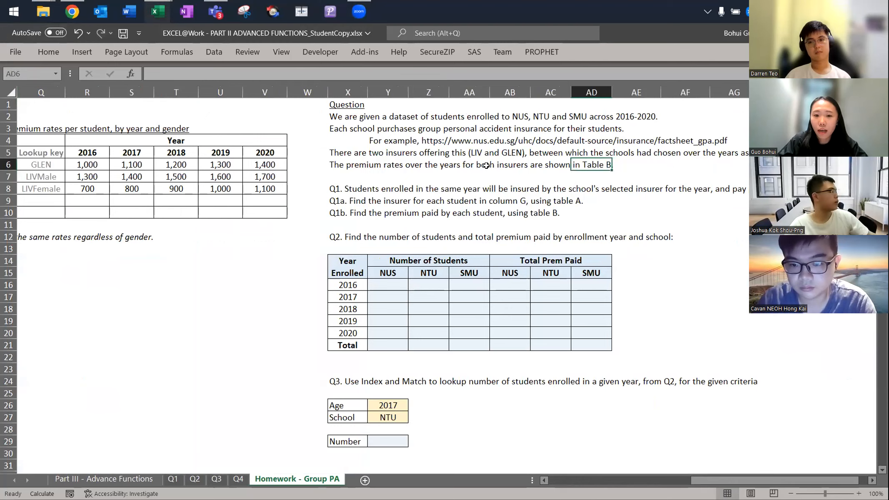
{"action": "key", "text": "Left"}
{"action": "key", "text": "Left"}
{"action": "key", "text": "Left"}
{"action": "key", "text": "Left"}
{"action": "key", "text": "Left"}
{"action": "key", "text": "Left"}
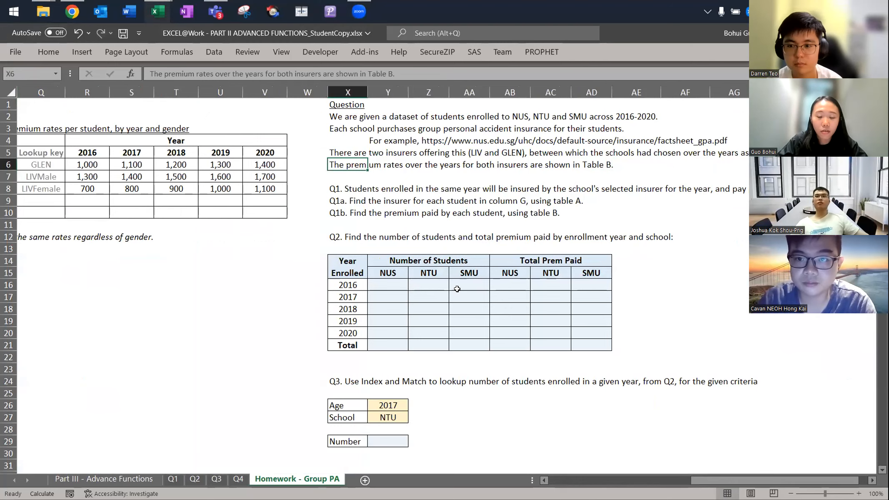
{"action": "scroll", "coordinate": [456, 289], "scroll_direction": "down", "scroll_amount": 1}
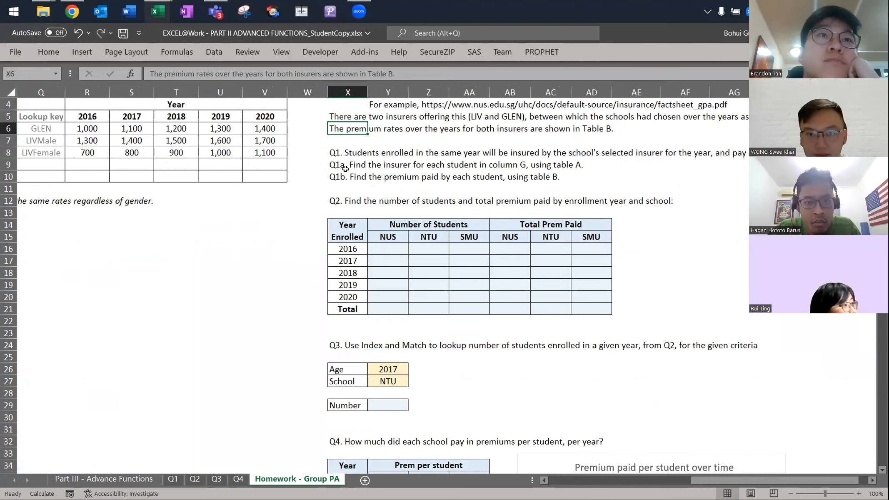
{"action": "left_click", "coordinate": [345, 167]}
{"action": "scroll", "coordinate": [456, 197], "scroll_direction": "up", "scroll_amount": 1}
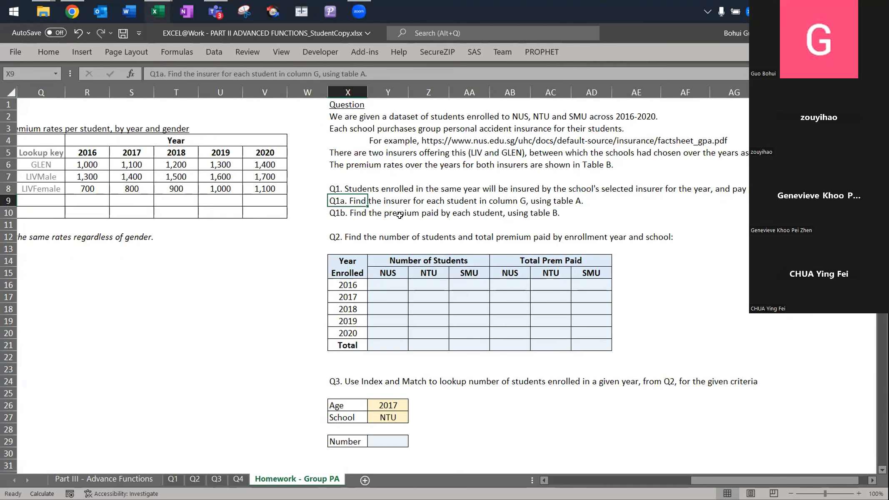
{"action": "scroll", "coordinate": [695, 220], "scroll_direction": "left", "scroll_amount": 5}
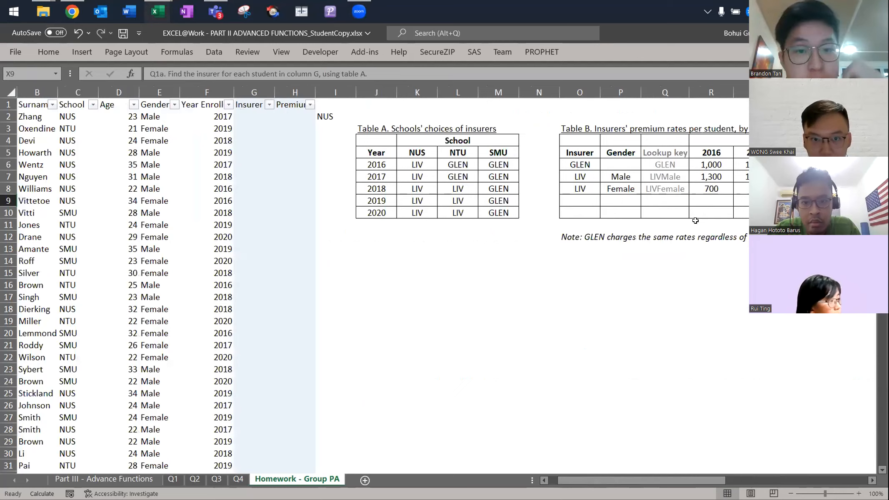
Switch to the EXCEL@WORK - PART III lecturer workbook and inspect the name-picking formula in cell G4 of the Name Generator sheet
{"action": "key", "text": "alt+Tab"}
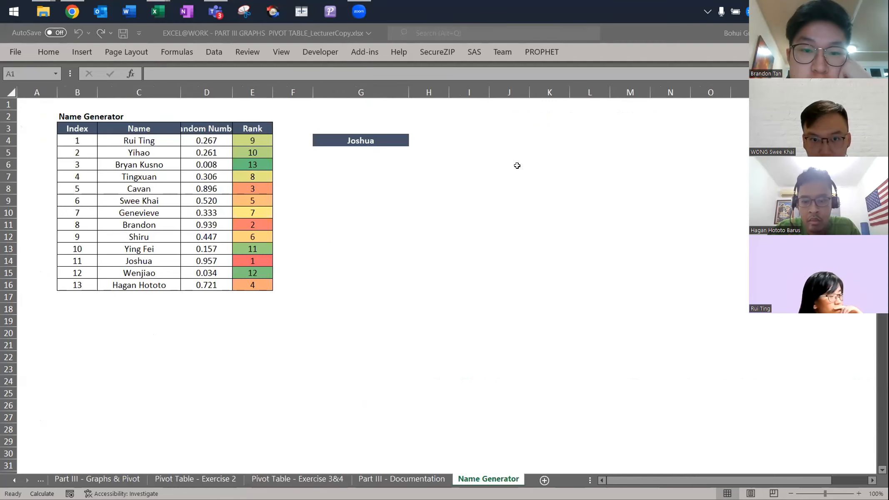
{"action": "double_click", "coordinate": [370, 140]}
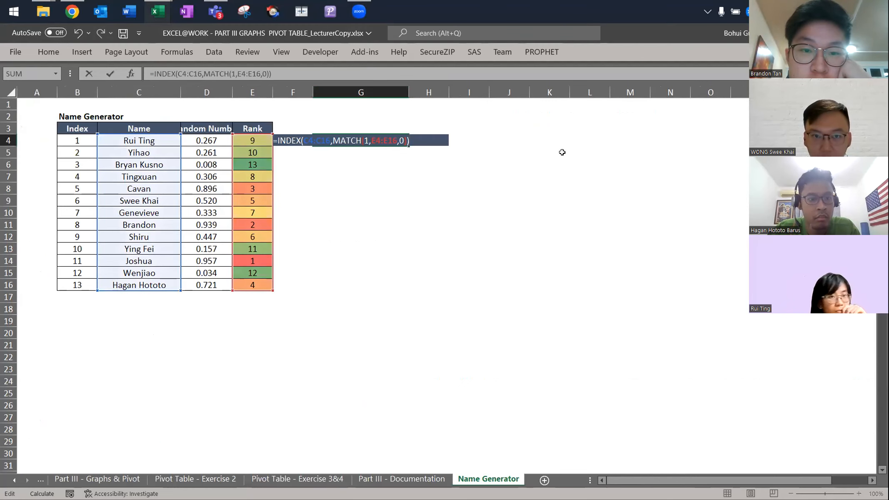
{"action": "key", "text": "Escape"}
{"action": "double_click", "coordinate": [390, 149]}
{"action": "key", "text": "Escape"}
{"action": "double_click", "coordinate": [390, 149]}
{"action": "key", "text": "Escape"}
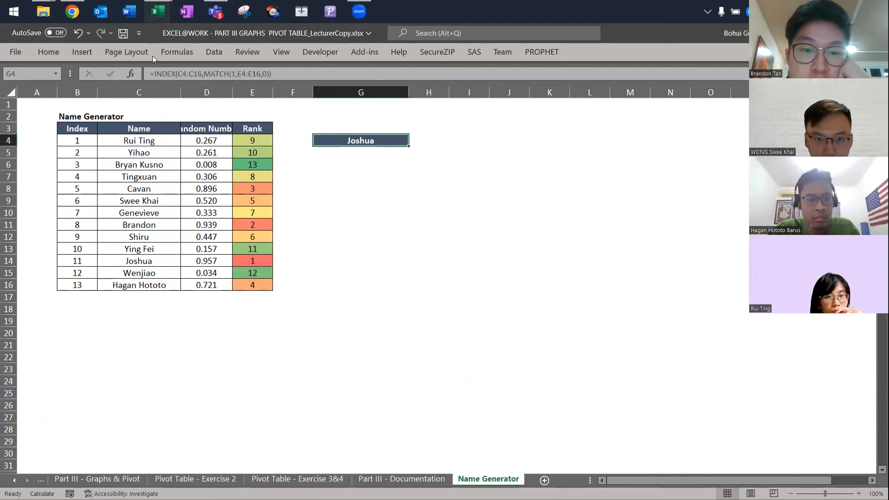
Draw a new random name by re-entering the unchanged formula in cell G4 of the Name Generator sheet
{"action": "left_click", "coordinate": [177, 52]}
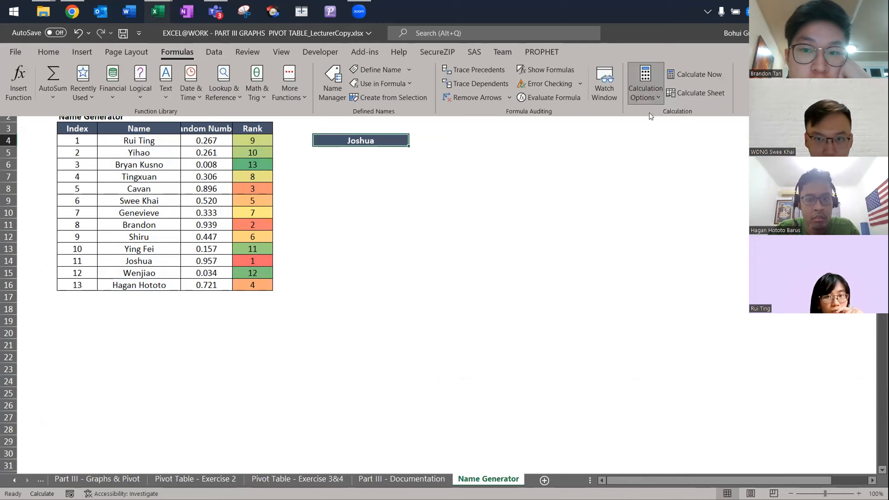
{"action": "left_click", "coordinate": [652, 119]}
{"action": "double_click", "coordinate": [394, 140]}
{"action": "key", "text": "Return"}
{"action": "double_click", "coordinate": [394, 140]}
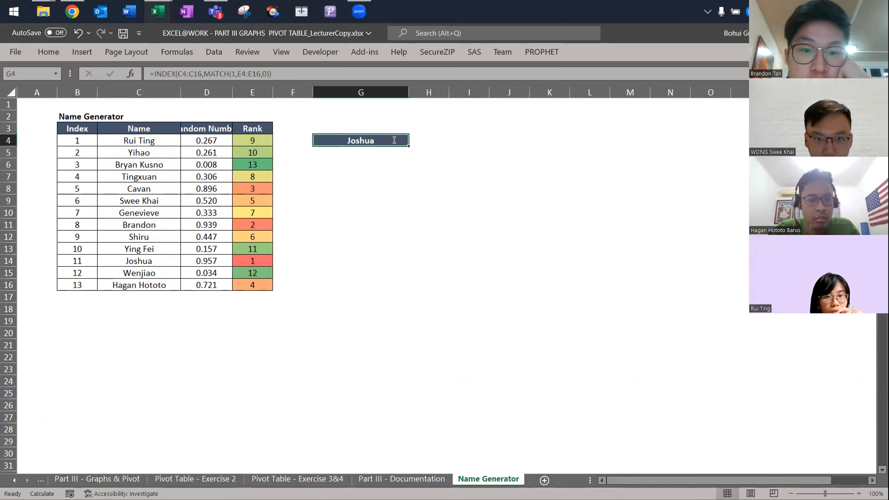
{"action": "key", "text": "Return"}
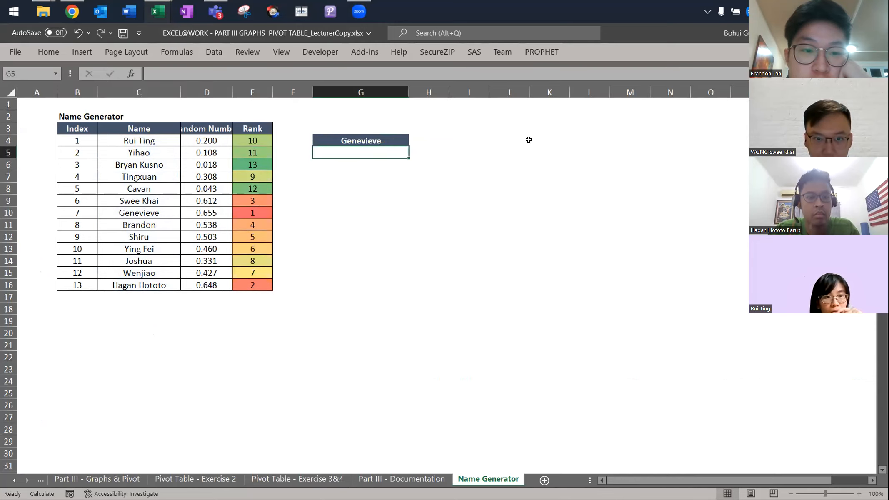
{"action": "left_click", "coordinate": [537, 51]}
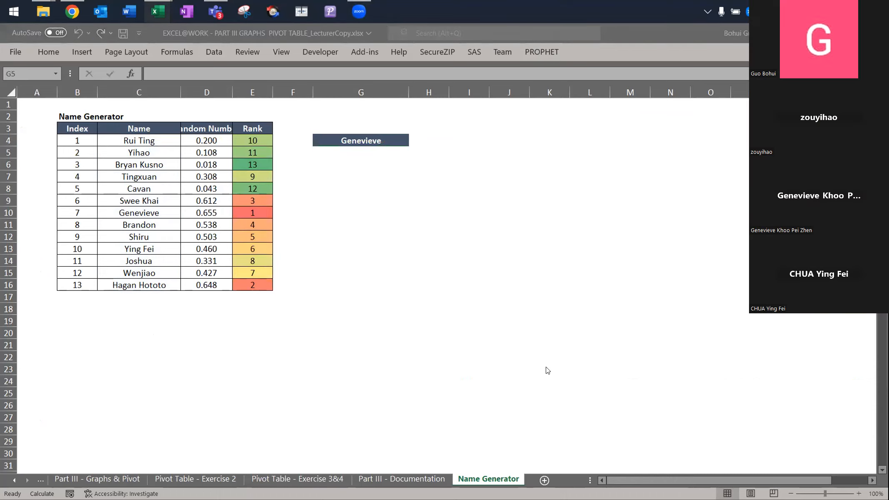
{"action": "left_click", "coordinate": [231, 195]}
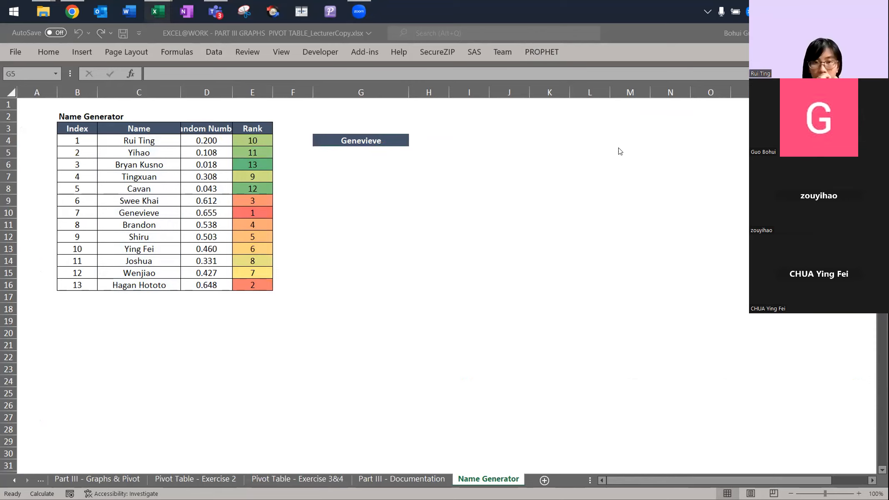
Go back through the lecturer workbook to the Part III - Graphs & Pivot sheet
{"action": "key", "text": "ctrl+Page_Up"}
{"action": "key", "text": "ctrl+Page_Up"}
{"action": "key", "text": "ctrl+Page_Up"}
{"action": "key", "text": "ctrl+Page_Up"}
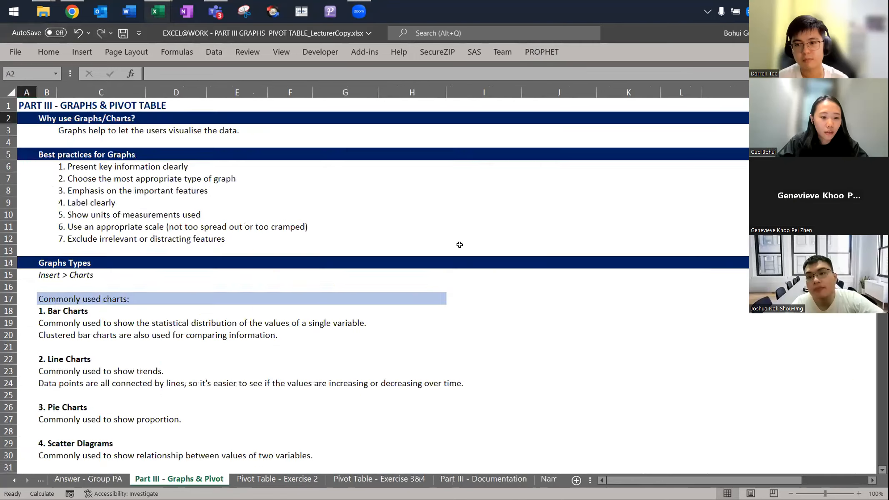
Page through the lecturer workbook's sheets and return to the student workbook's Homework - Group PA sheet
{"action": "key", "text": "ctrl+Page_Down"}
{"action": "key", "text": "ctrl+Page_Down"}
{"action": "key", "text": "ctrl+Page_Down"}
{"action": "key", "text": "ctrl+Page_Down"}
{"action": "key", "text": "alt+Tab"}
{"action": "key", "text": "alt+Tab"}
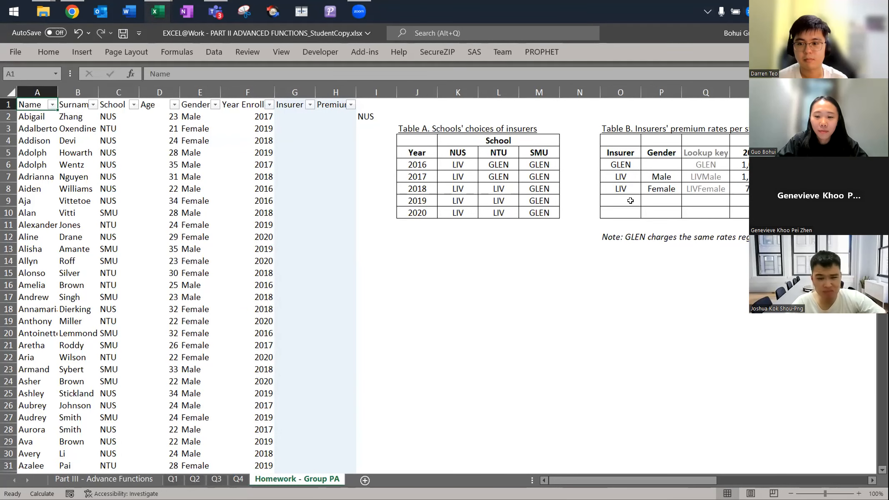
{"action": "key", "text": "alt+Tab"}
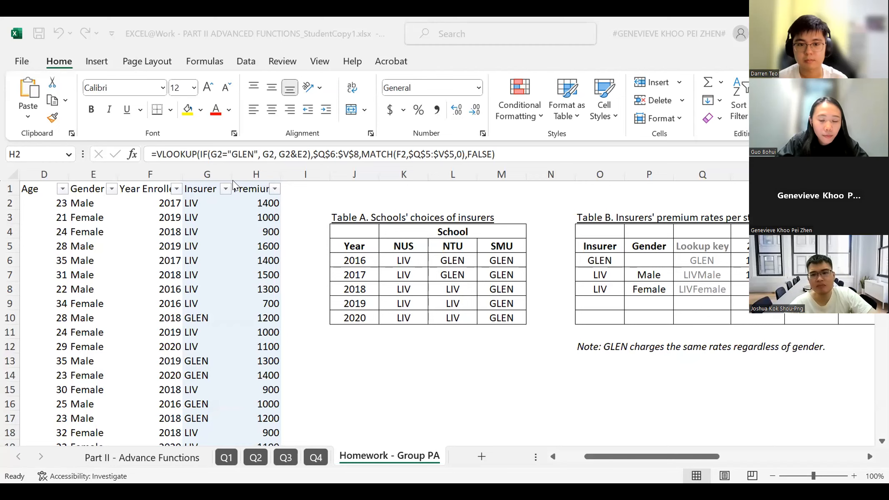
Open the Insurer formula in G2 for review and examine INDEX's array argument $K$6:$M$10 against Table A
{"action": "key", "text": "Left"}
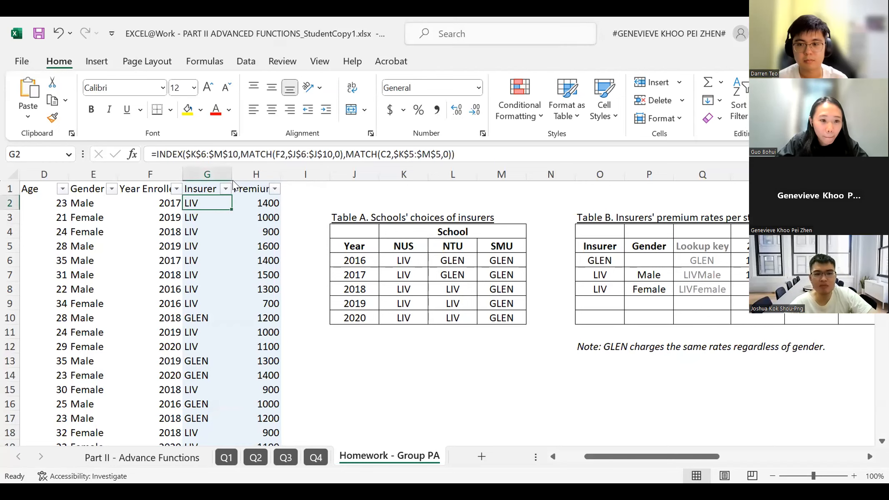
{"action": "scroll", "coordinate": [233, 180], "scroll_direction": "right", "scroll_amount": 6}
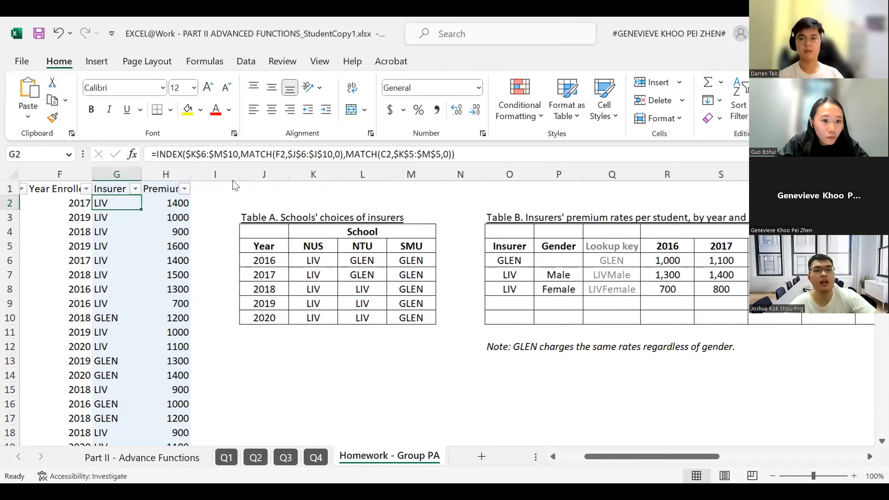
{"action": "scroll", "coordinate": [232, 180], "scroll_direction": "left", "scroll_amount": 5}
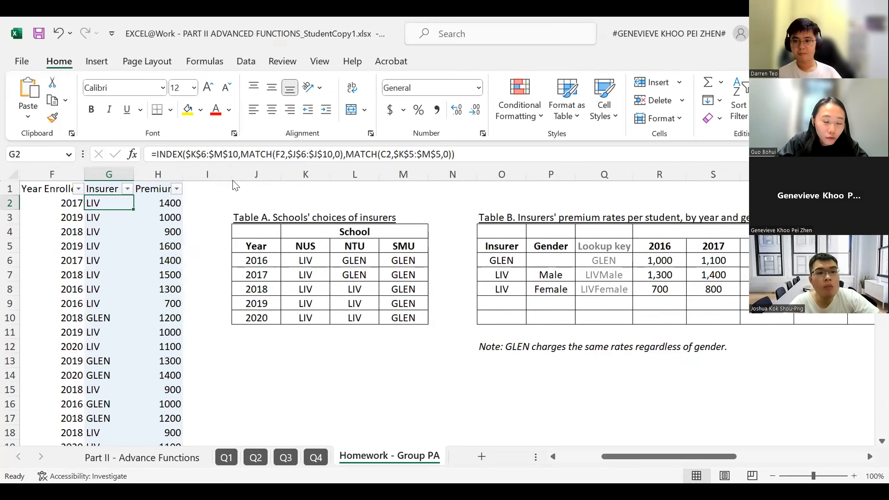
{"action": "scroll", "coordinate": [143, 210], "scroll_direction": "left", "scroll_amount": 2}
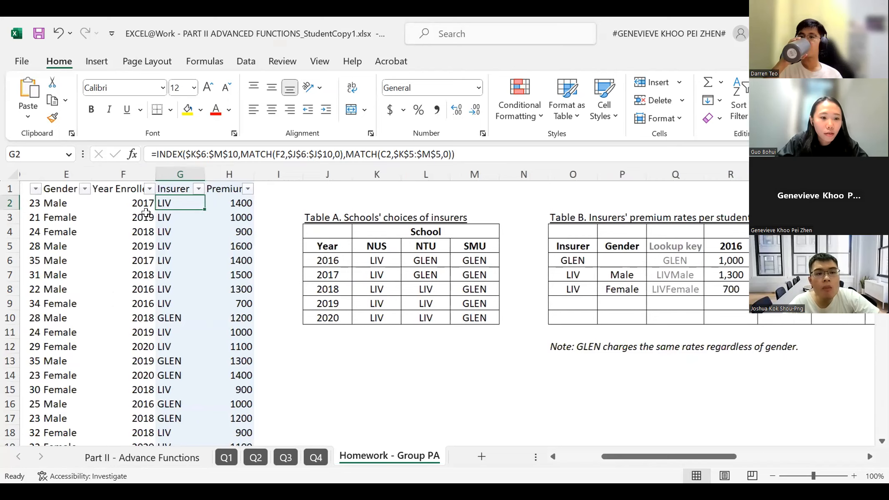
{"action": "left_click", "coordinate": [178, 150]}
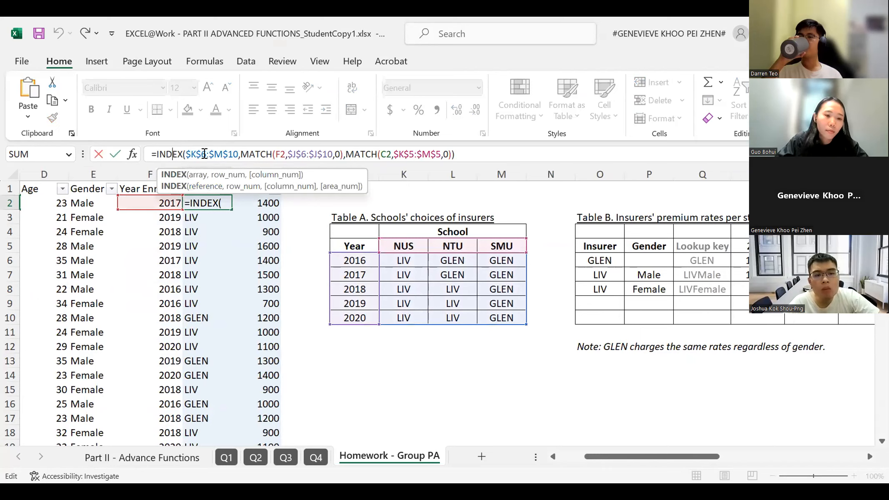
{"action": "left_click", "coordinate": [207, 153]}
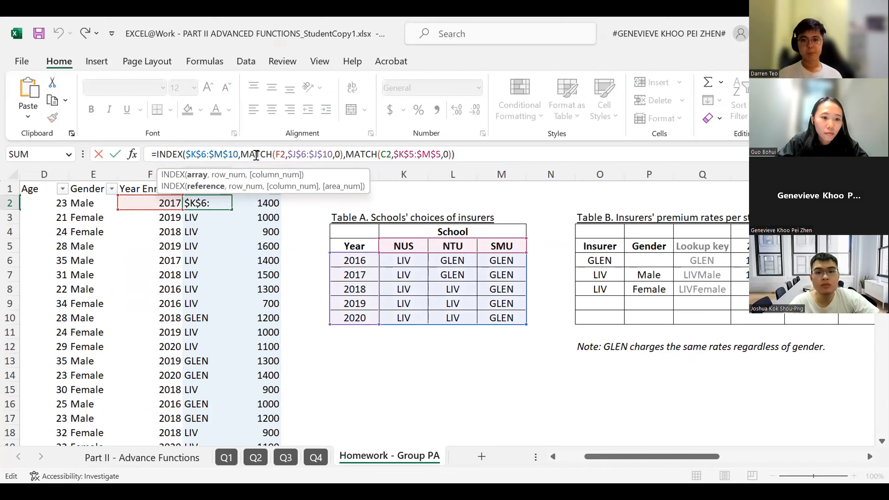
Examine the first MATCH in the G2 formula, which looks up F2 in Table A's year range $J$6:$J$10
{"action": "left_click", "coordinate": [276, 154]}
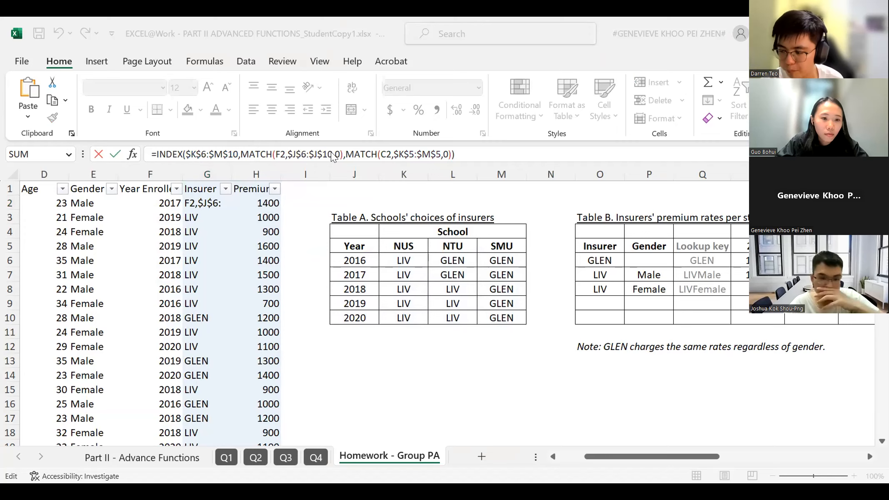
{"action": "left_click", "coordinate": [280, 154]}
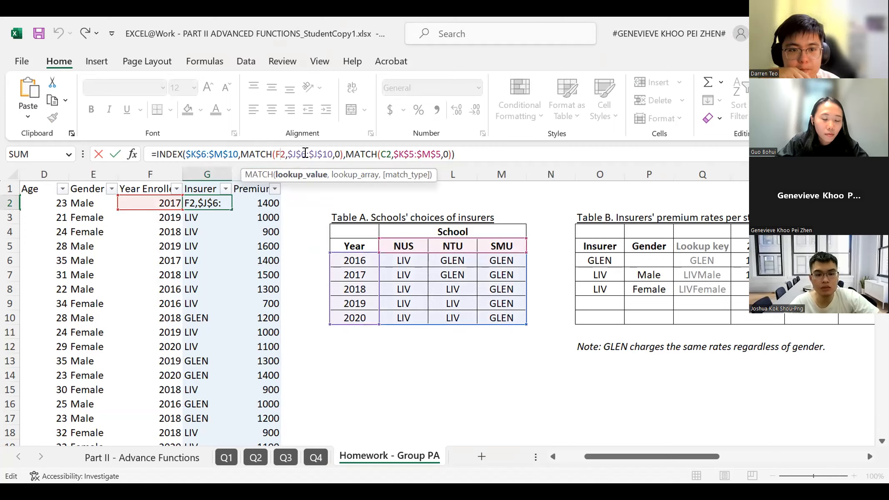
{"action": "left_click", "coordinate": [296, 153]}
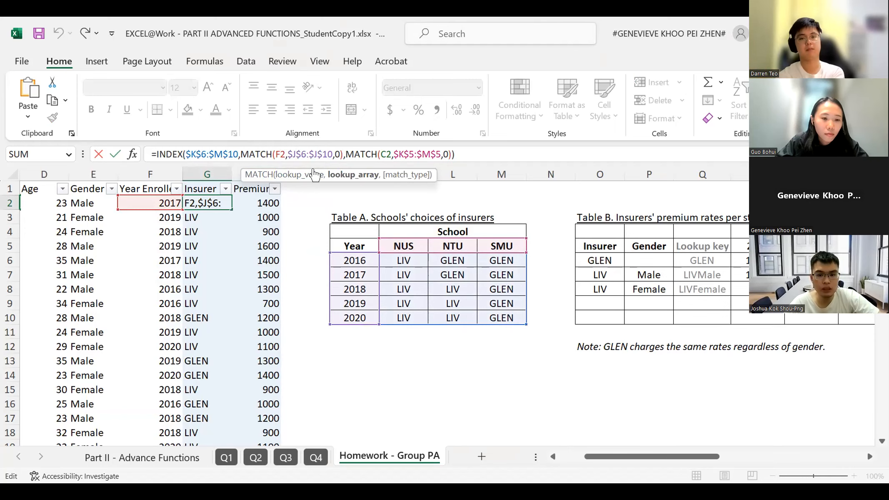
{"action": "scroll", "coordinate": [314, 174], "scroll_direction": "right", "scroll_amount": 3}
{"action": "scroll", "coordinate": [315, 174], "scroll_direction": "left", "scroll_amount": 1}
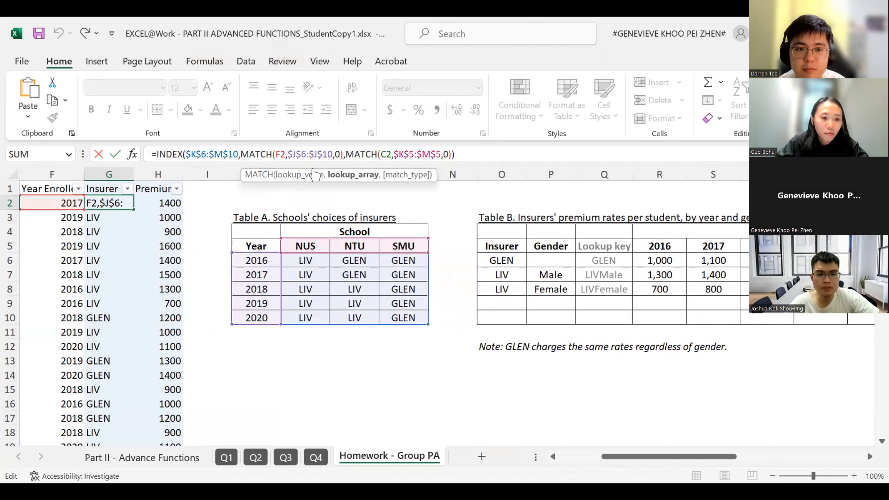
Examine the second MATCH in the G2 formula, which looks up school C2 in Table A's header range $K$5:$M$5
{"action": "left_click", "coordinate": [351, 154]}
{"action": "scroll", "coordinate": [327, 236], "scroll_direction": "left", "scroll_amount": 2}
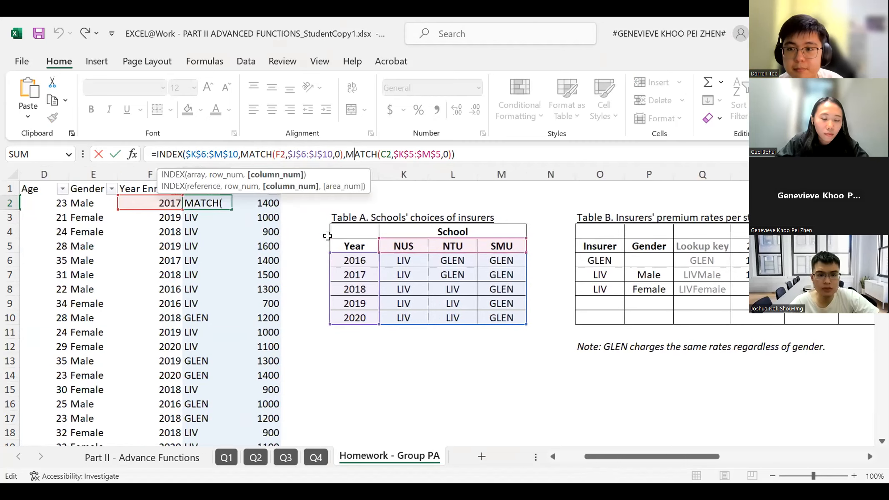
{"action": "scroll", "coordinate": [327, 236], "scroll_direction": "left", "scroll_amount": 2}
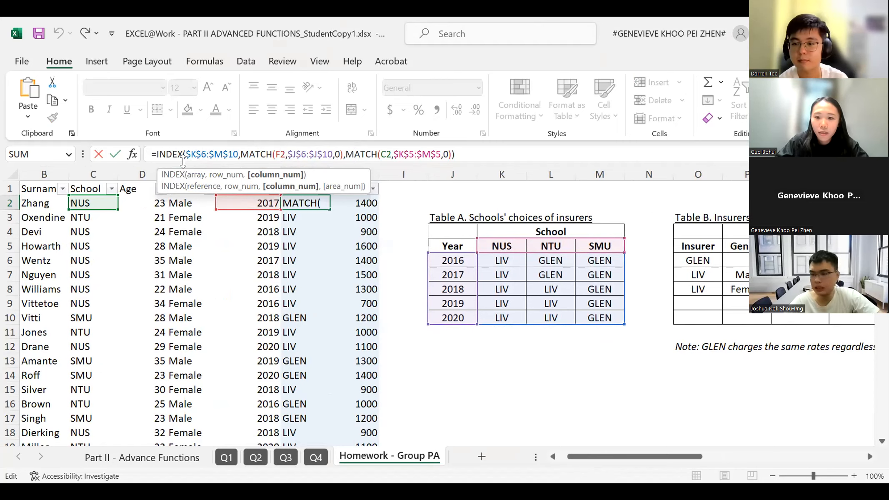
Switch to the lecturer workbook's Answer - Group PA sheet and open the VLOOKUP insurer formula in G2 for review
{"action": "left_click", "coordinate": [318, 100]}
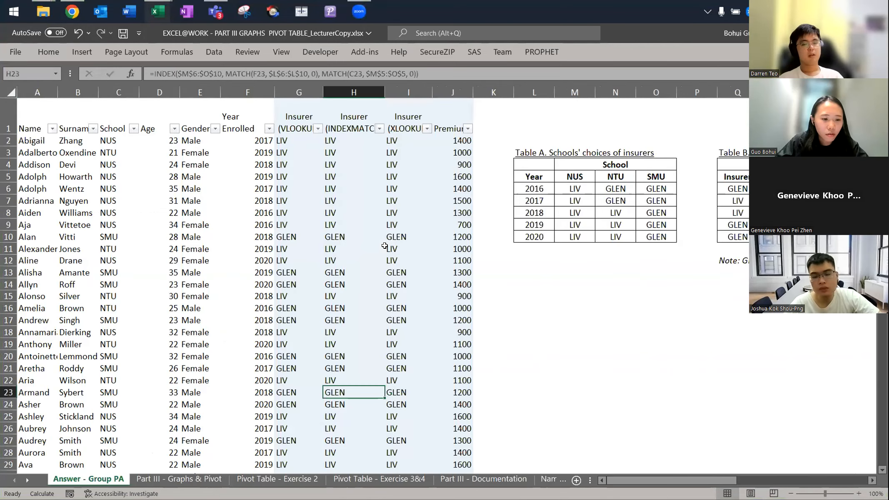
{"action": "key", "text": "Right"}
{"action": "key", "text": "Right"}
{"action": "key", "text": "Right"}
{"action": "key", "text": "Right"}
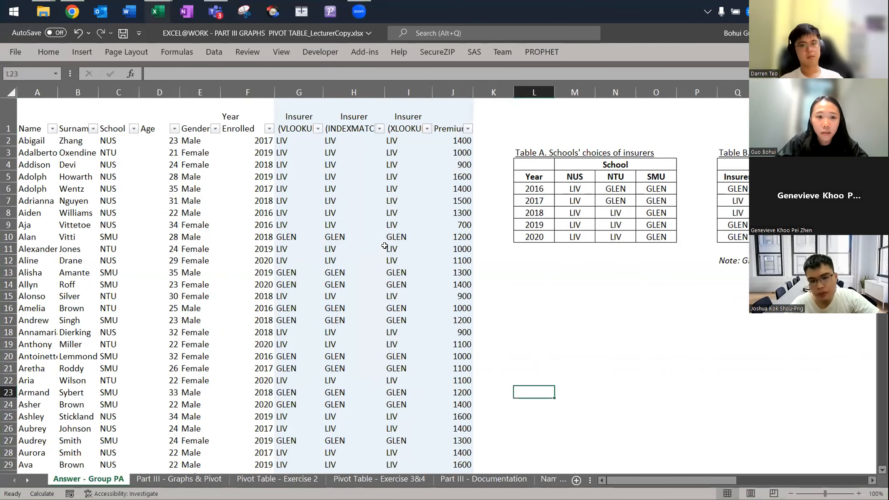
{"action": "key", "text": "ctrl+Up"}
{"action": "key", "text": "ctrl+Left"}
{"action": "key", "text": "Left"}
{"action": "key", "text": "Left"}
{"action": "key", "text": "Left"}
{"action": "key", "text": "ctrl+Up"}
{"action": "key", "text": "Down"}
{"action": "key", "text": "Down"}
{"action": "key", "text": "Up"}
{"action": "key", "text": "F2"}
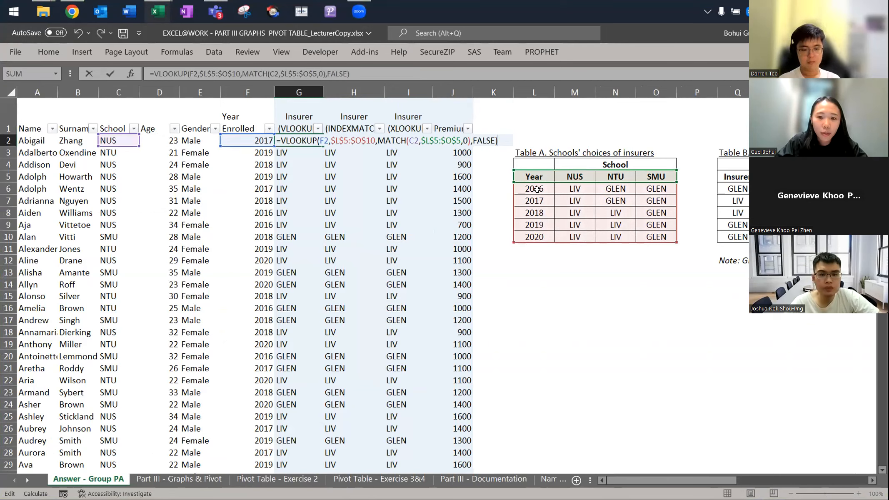
Select Table A's Year column, NUS column, data range L6:O10 and SMU column in turn to examine the lookup range
{"action": "left_click", "coordinate": [534, 92]}
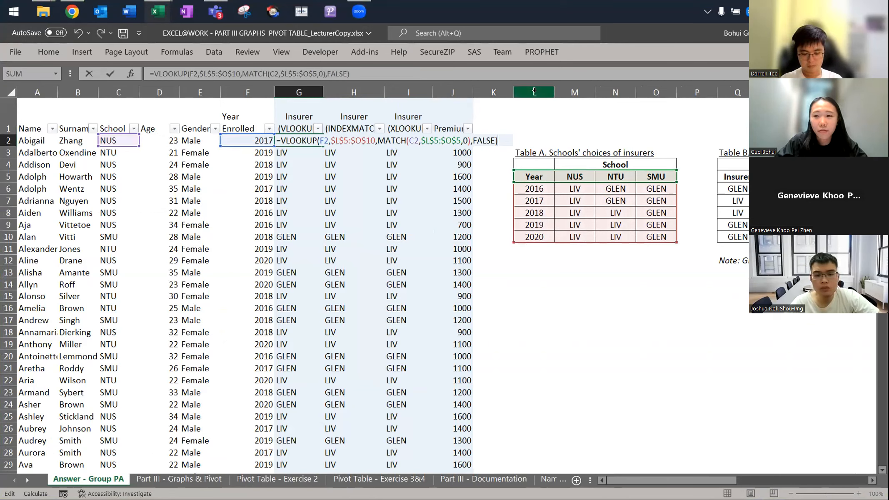
{"action": "left_click_drag", "start_coordinate": [528, 189], "coordinate": [656, 237]}
{"action": "left_click", "coordinate": [534, 91]}
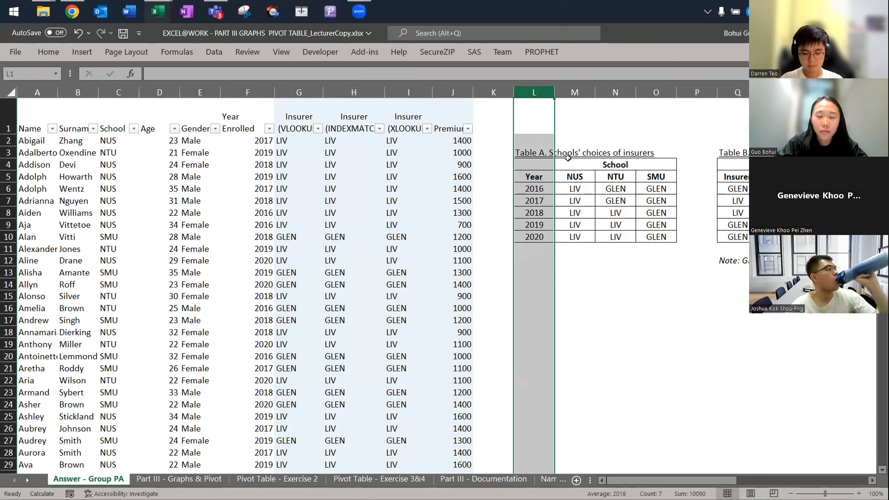
{"action": "left_click", "coordinate": [577, 91]}
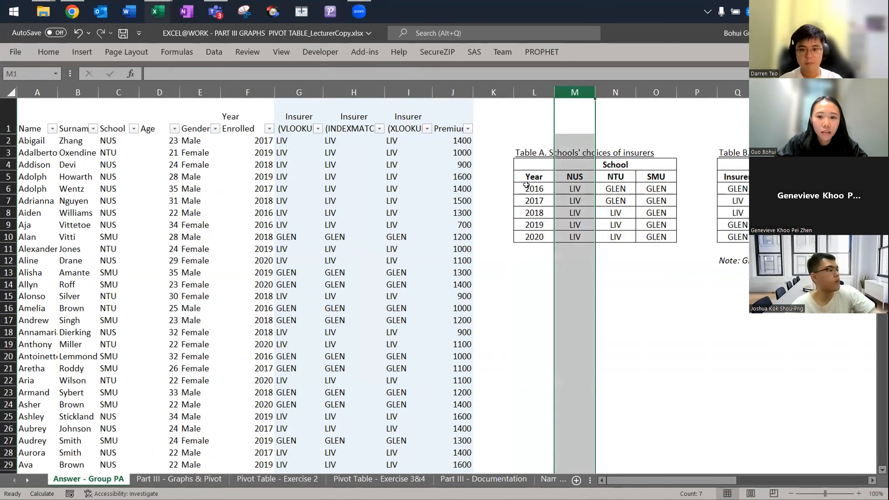
{"action": "left_click", "coordinate": [527, 187]}
{"action": "left_click_drag", "start_coordinate": [601, 194], "coordinate": [662, 237]}
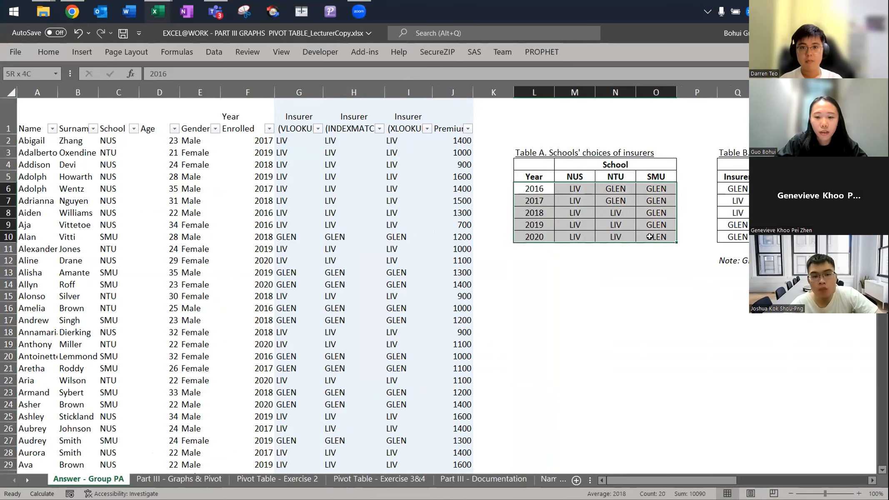
{"action": "left_click", "coordinate": [527, 88]}
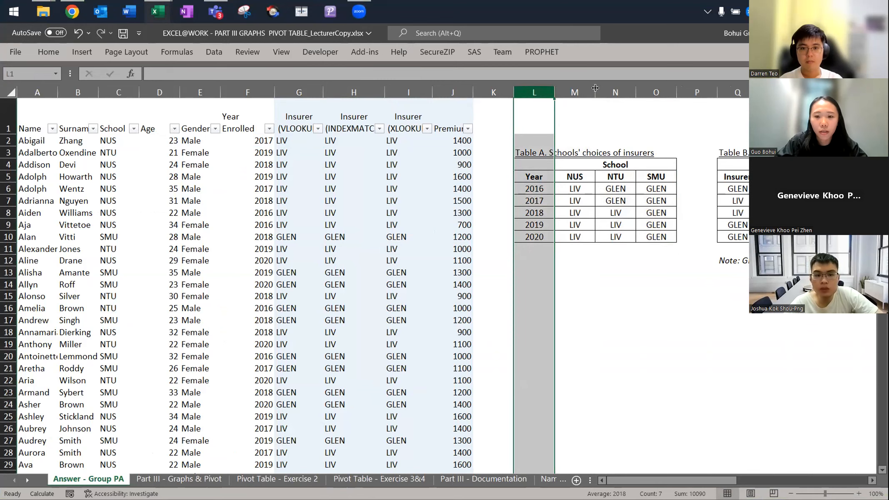
{"action": "left_click", "coordinate": [656, 91], "text": "ctrl"}
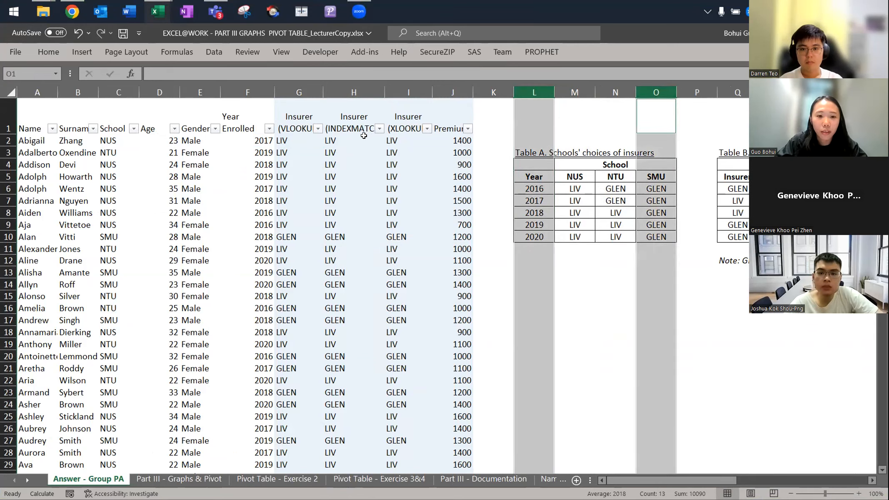
Review the INDEX-MATCH formula in H2 and the nested XLOOKUP formula in I2 on the Answer - Group PA sheet
{"action": "left_click", "coordinate": [358, 135]}
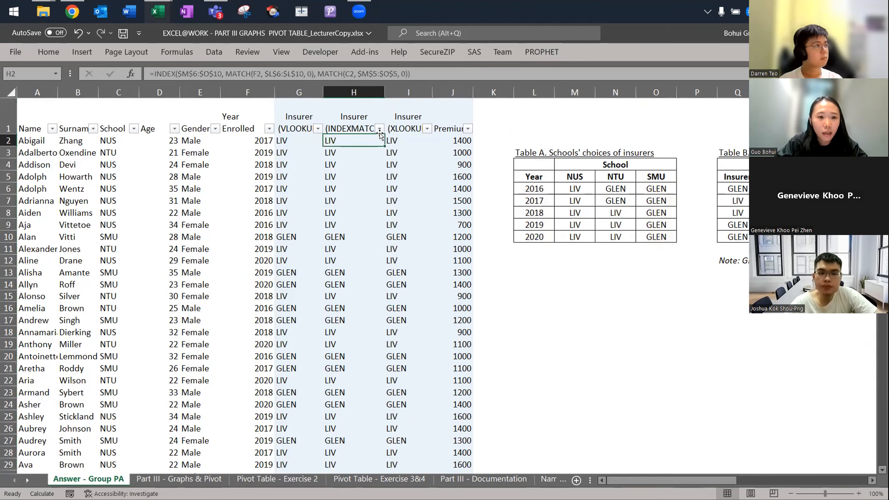
{"action": "double_click", "coordinate": [381, 136]}
{"action": "key", "text": "Tab"}
{"action": "key", "text": "F2"}
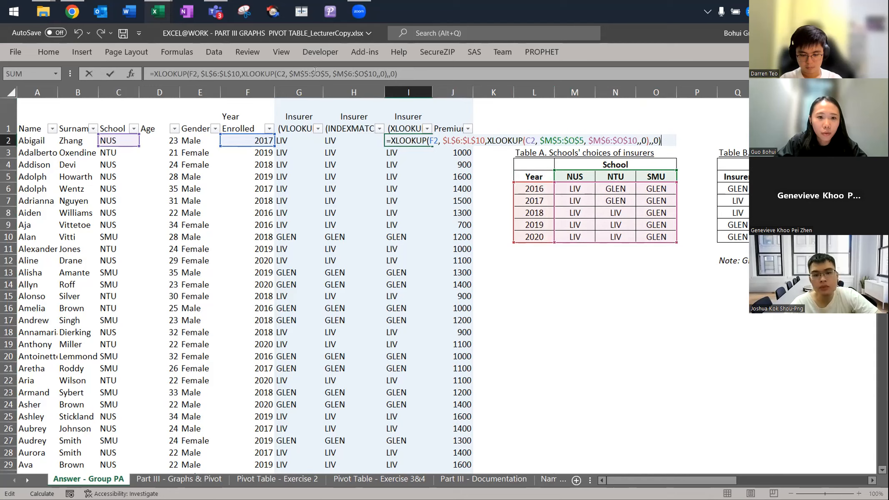
{"action": "left_click", "coordinate": [311, 74]}
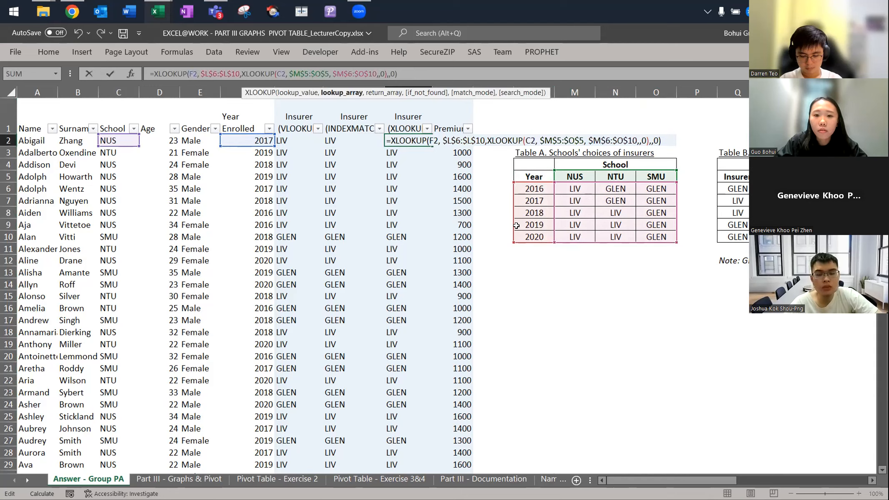
{"action": "left_click", "coordinate": [494, 95]}
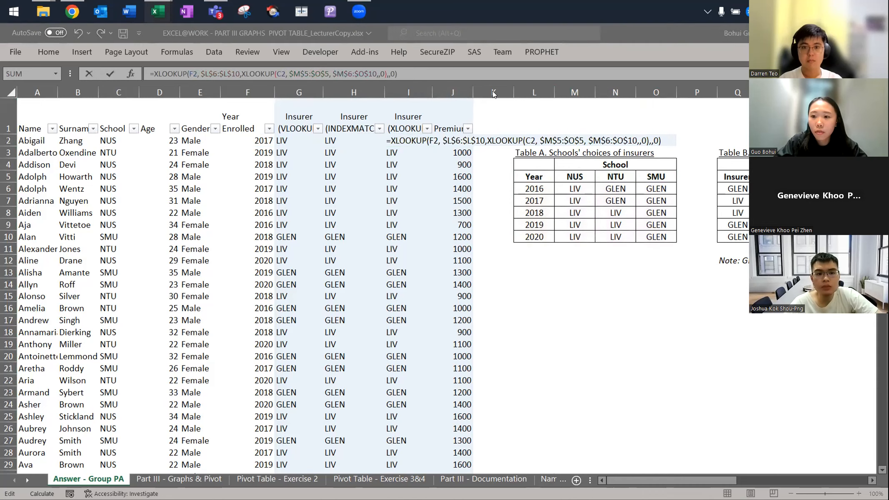
{"action": "left_click", "coordinate": [319, 170]}
{"action": "key", "text": "Escape"}
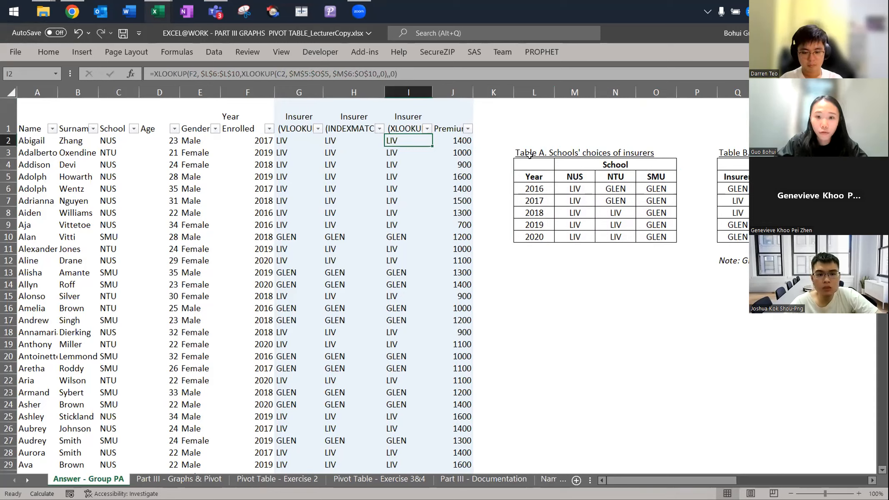
Switch to the PART II student workbook and go to the Q1b premium instruction in cell X10 of Homework - Group PA
{"action": "key", "text": "alt+Tab"}
{"action": "key", "text": "Right"}
{"action": "key", "text": "Right"}
{"action": "key", "text": "Right"}
{"action": "key", "text": "Right"}
{"action": "key", "text": "Right"}
{"action": "key", "text": "Right"}
{"action": "key", "text": "Right"}
{"action": "key", "text": "Right"}
{"action": "key", "text": "Right"}
{"action": "key", "text": "Right"}
{"action": "key", "text": "Right"}
{"action": "key", "text": "Right"}
{"action": "key", "text": "Right"}
{"action": "key", "text": "Right"}
{"action": "key", "text": "Right"}
{"action": "key", "text": "Right"}
{"action": "key", "text": "Right"}
{"action": "key", "text": "Right"}
{"action": "key", "text": "Right"}
{"action": "key", "text": "Right"}
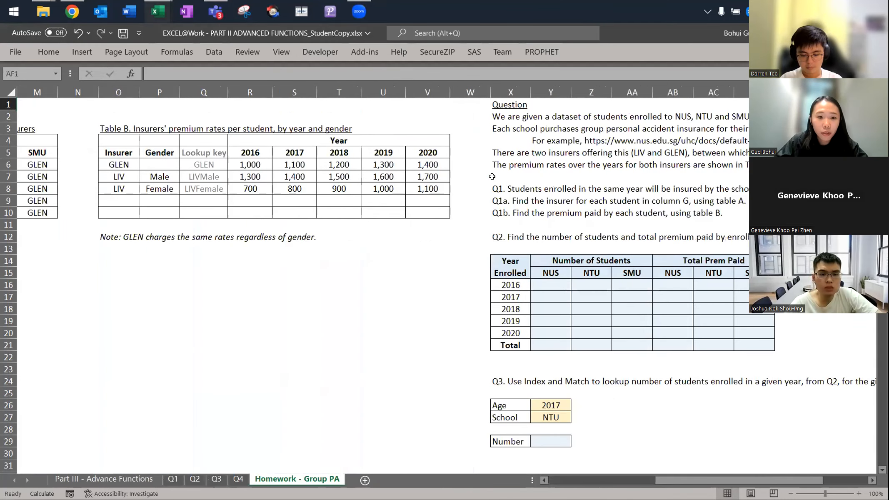
{"action": "key", "text": "Right"}
{"action": "key", "text": "Right"}
{"action": "key", "text": "Down"}
{"action": "key", "text": "Down"}
{"action": "key", "text": "Down"}
{"action": "key", "text": "Down"}
{"action": "key", "text": "Down"}
{"action": "key", "text": "Down"}
{"action": "key", "text": "Down"}
{"action": "key", "text": "Down"}
{"action": "key", "text": "Down"}
{"action": "key", "text": "Left"}
{"action": "key", "text": "Left"}
{"action": "key", "text": "Left"}
{"action": "key", "text": "Left"}
{"action": "key", "text": "Left"}
{"action": "key", "text": "Left"}
{"action": "key", "text": "Left"}
{"action": "key", "text": "Left"}
{"action": "key", "text": "Left"}
{"action": "key", "text": "Left"}
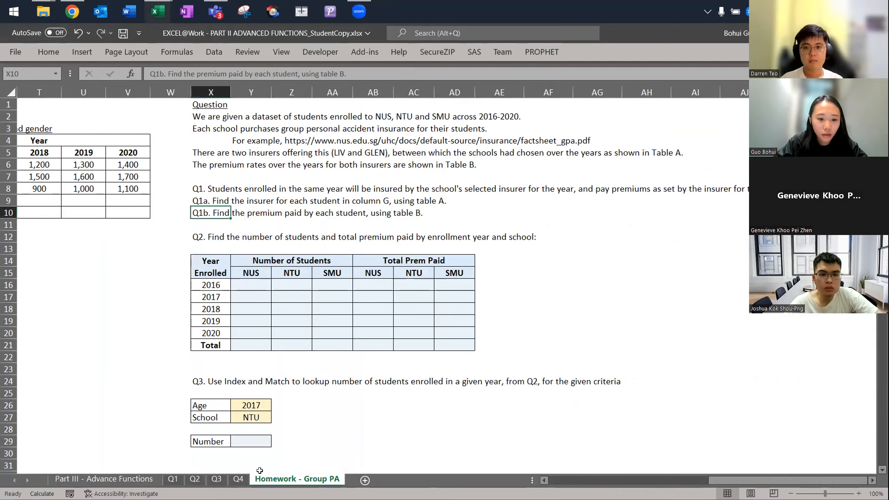
Switch to the lecturer workbook's Name Generator sheet and draw a random name twice by re-entering the unchanged formula in G4
{"action": "key", "text": "alt+Tab"}
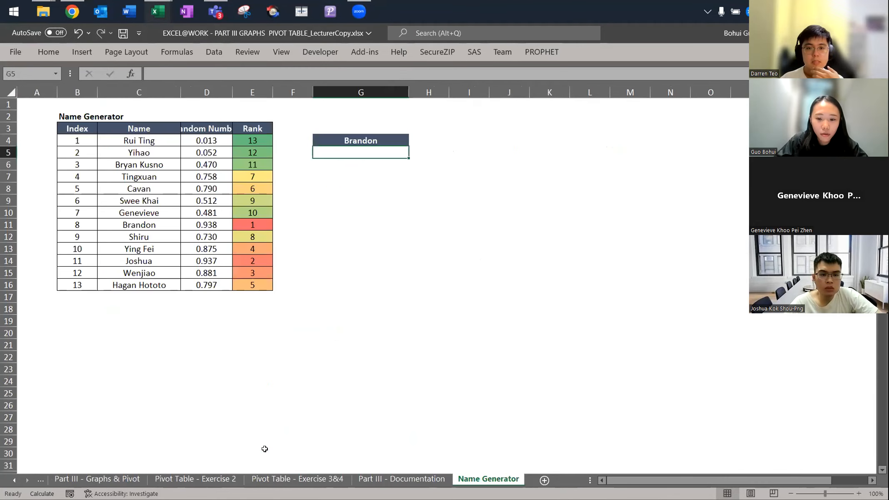
{"action": "key", "text": "Up"}
{"action": "key", "text": "F2"}
{"action": "key", "text": "Return"}
{"action": "key", "text": "Up"}
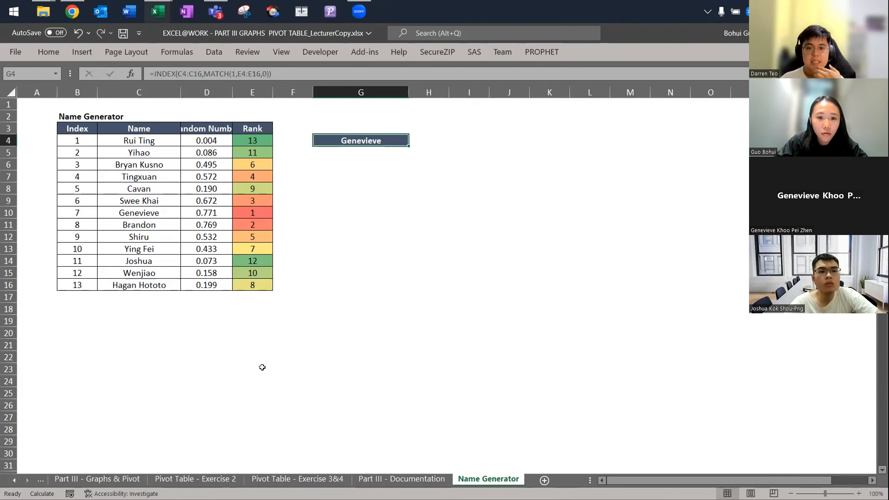
{"action": "key", "text": "F2"}
{"action": "key", "text": "Return"}
{"action": "key", "text": "Up"}
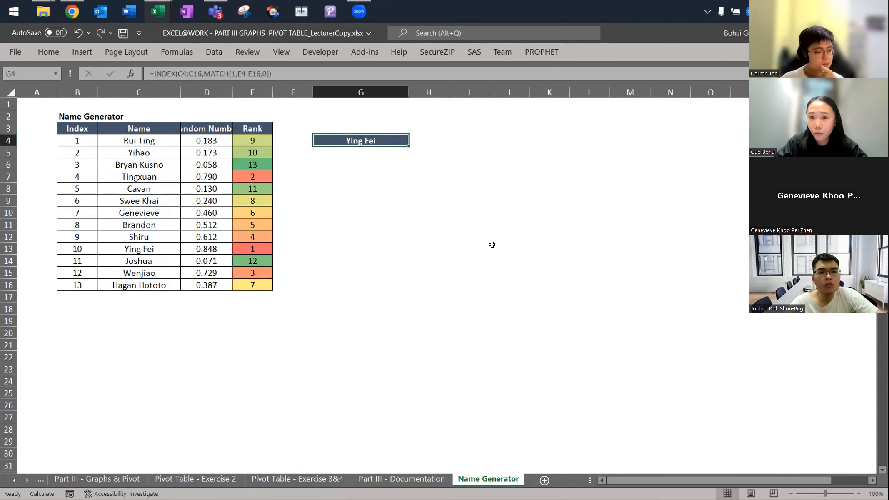
{"action": "left_click", "coordinate": [376, 70]}
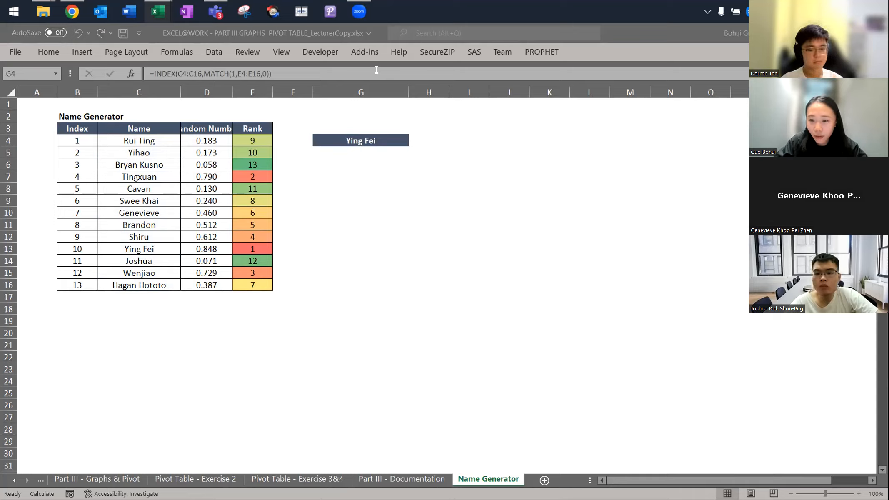
{"action": "left_click", "coordinate": [494, 176]}
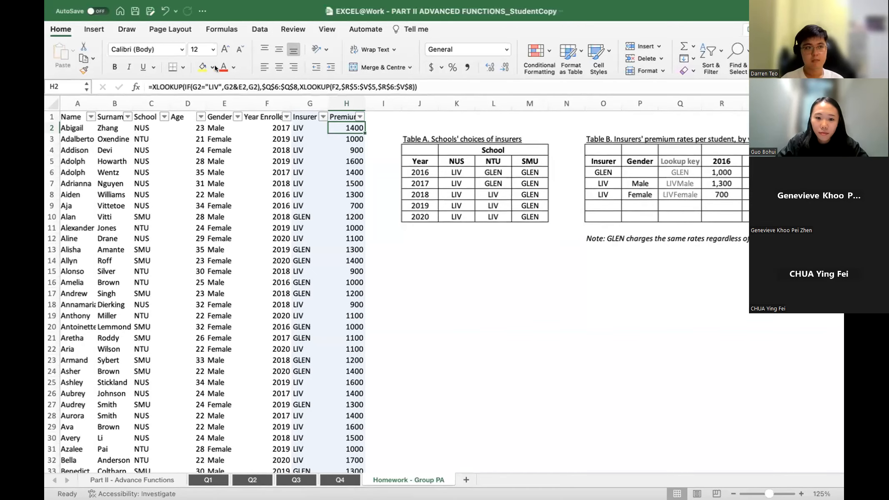
Open the premium formula in H2 of the participant's Homework - Group PA sheet and examine its XLOOKUP and IF lookup-value parts
{"action": "left_click", "coordinate": [330, 216]}
{"action": "scroll", "coordinate": [328, 217], "scroll_direction": "up", "scroll_amount": 5}
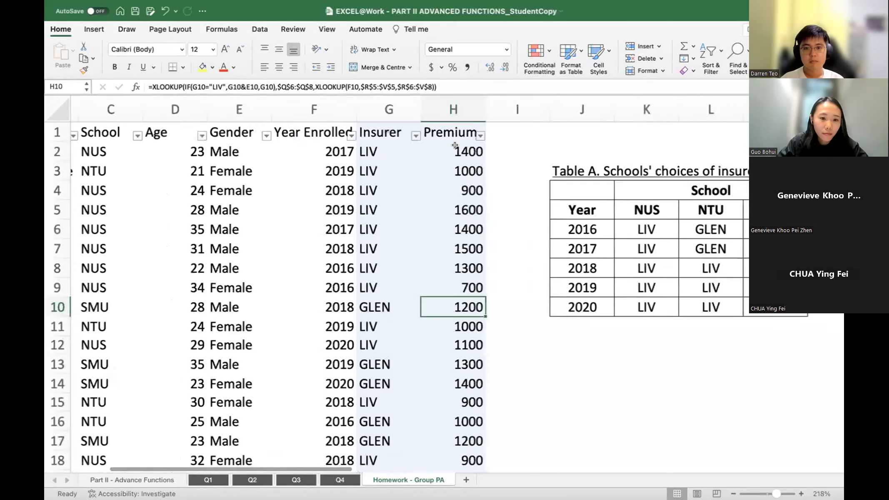
{"action": "left_click", "coordinate": [455, 146]}
{"action": "scroll", "coordinate": [347, 132], "scroll_direction": "down", "scroll_amount": 5}
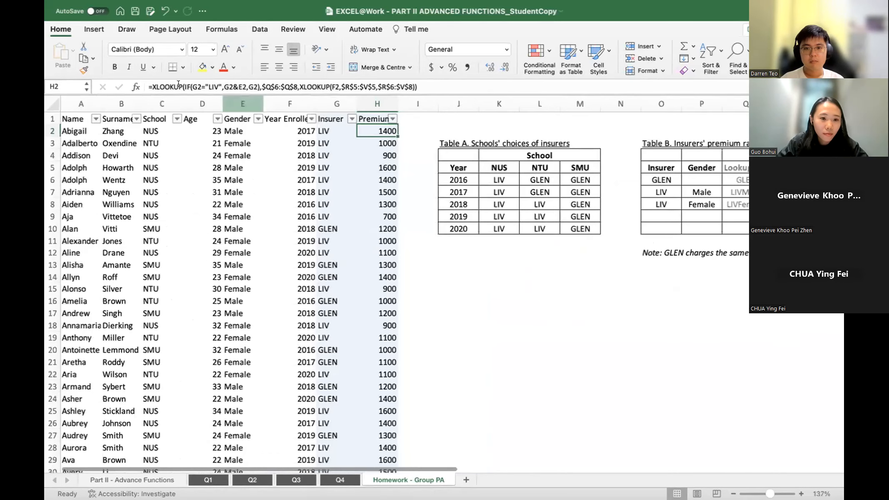
{"action": "left_click", "coordinate": [207, 86]}
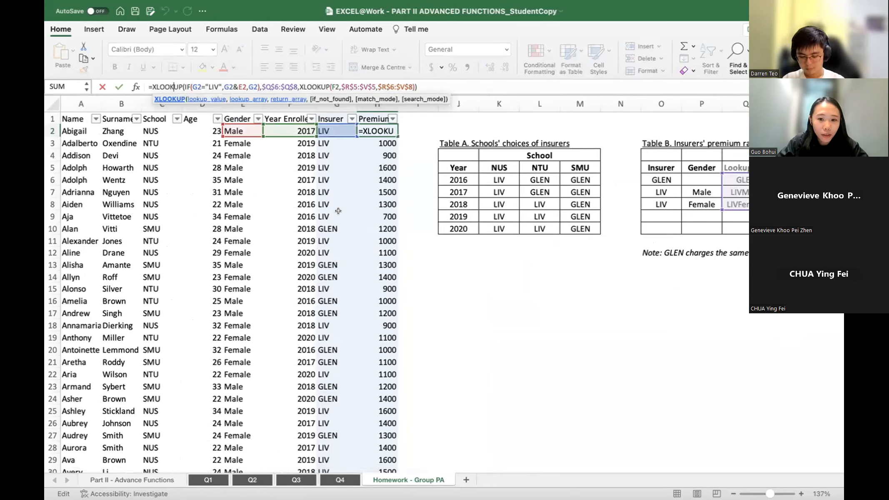
{"action": "left_click", "coordinate": [191, 86]}
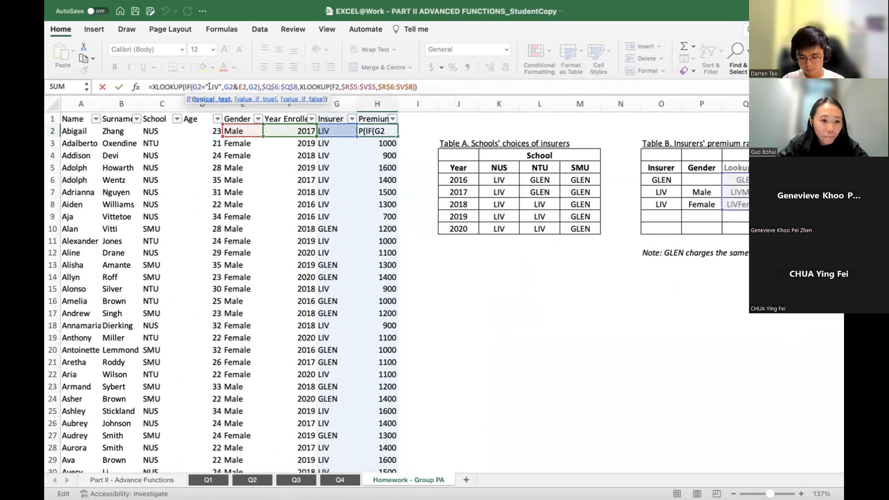
{"action": "left_click", "coordinate": [201, 86]}
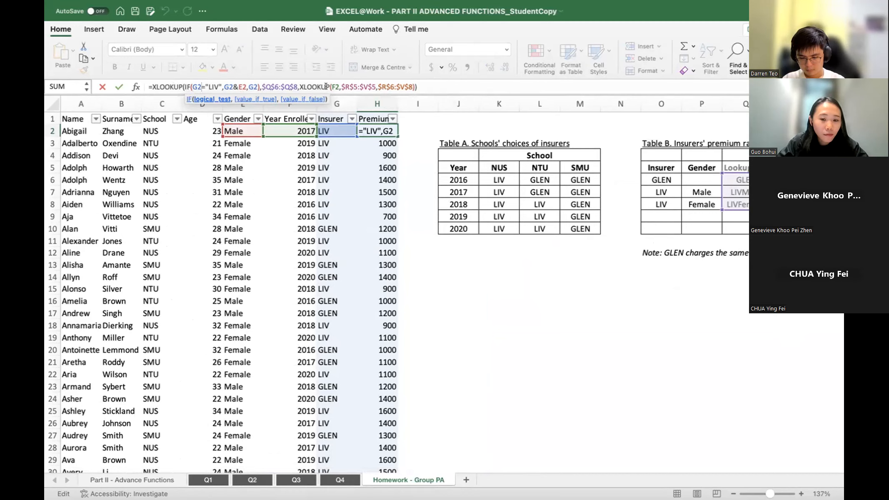
Trace the H2 formula's lookup array $Q$6:$Q$8 and nested XLOOKUP against Table B, and revisit its IF condition and G2&E2 key
{"action": "left_click", "coordinate": [277, 86]}
{"action": "scroll", "coordinate": [482, 176], "scroll_direction": "right", "scroll_amount": 10}
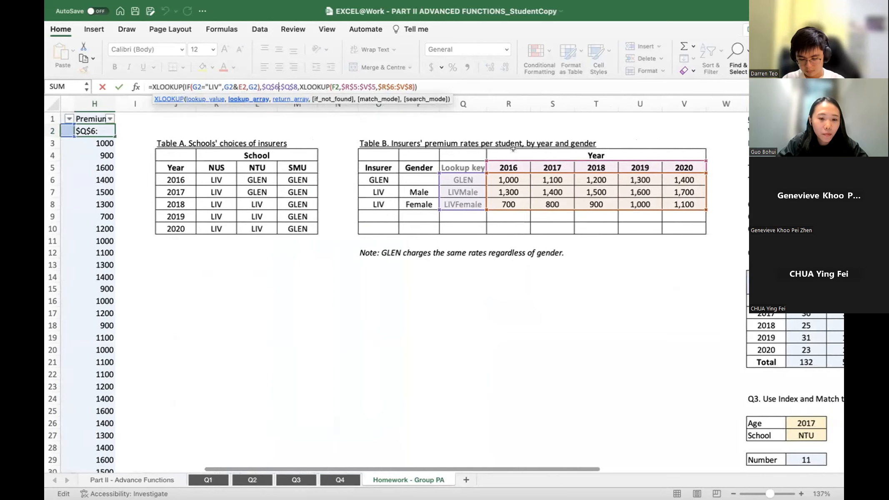
{"action": "left_click", "coordinate": [309, 84]}
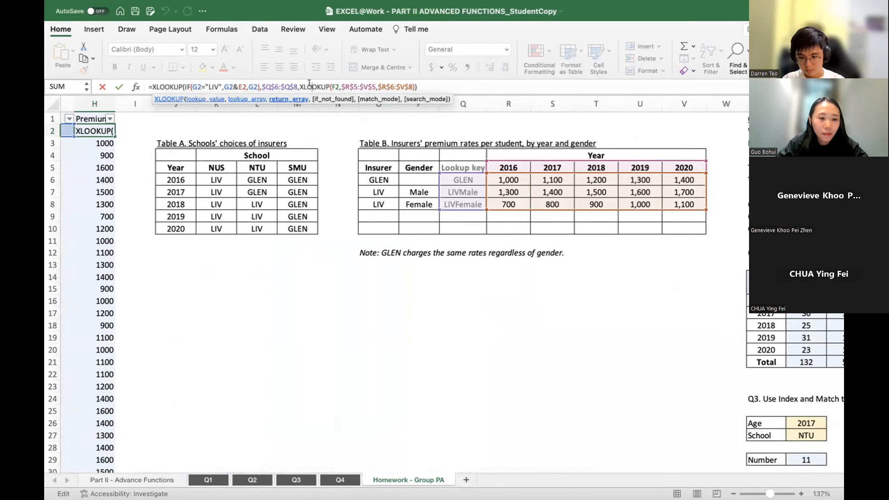
{"action": "left_click", "coordinate": [352, 86]}
{"action": "scroll", "coordinate": [411, 166], "scroll_direction": "left", "scroll_amount": 5}
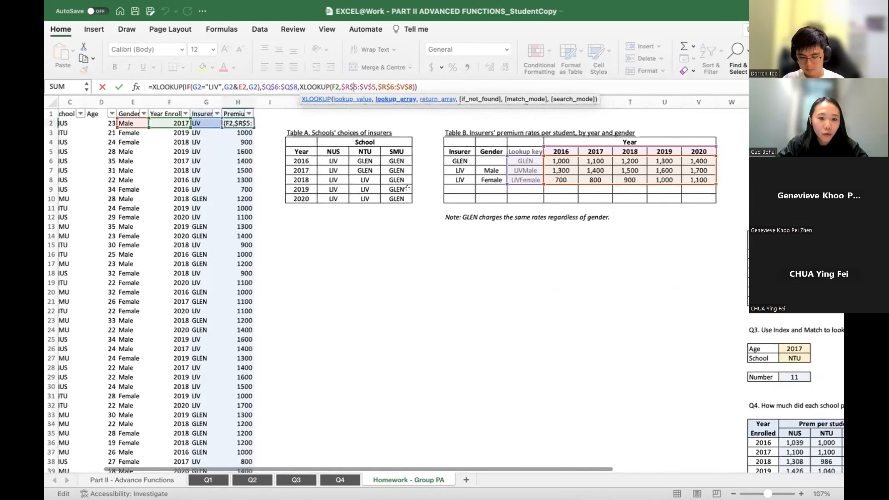
{"action": "scroll", "coordinate": [389, 187], "scroll_direction": "right", "scroll_amount": 1}
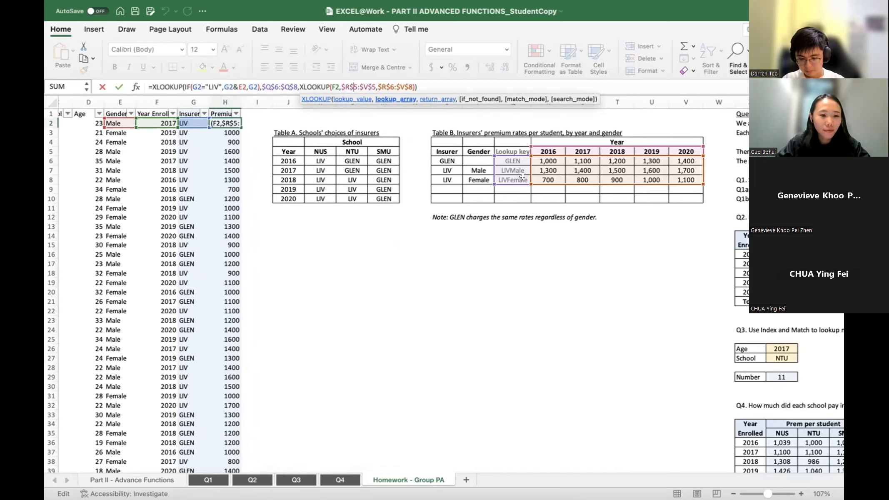
{"action": "left_click", "coordinate": [210, 86]}
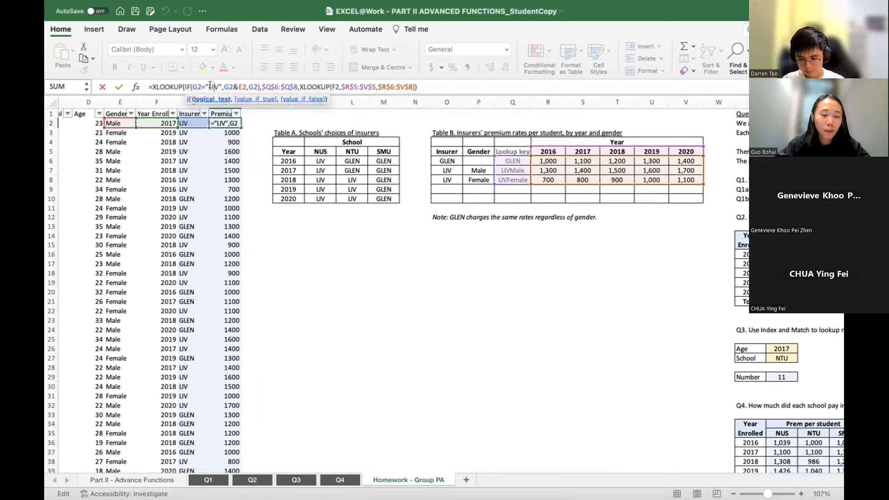
{"action": "left_click", "coordinate": [235, 86]}
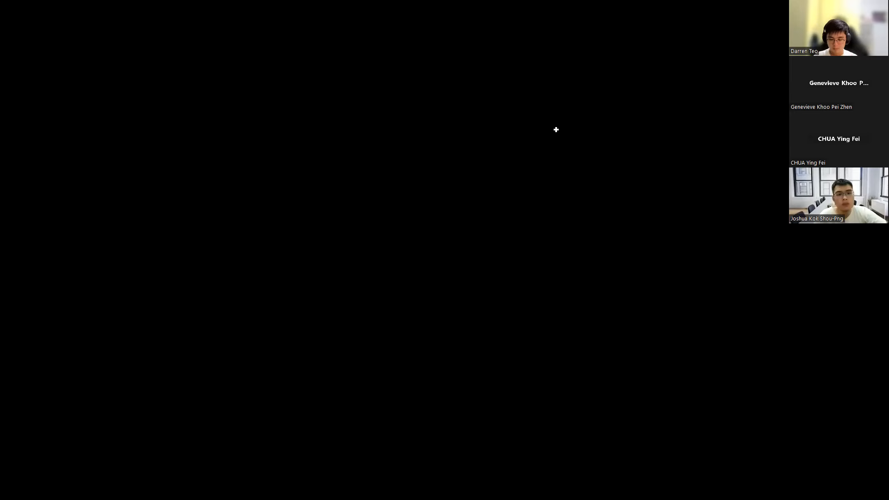
Switch to the PART III lecturer workbook and go to the Answer - Group PA sheet
{"action": "key", "text": "alt+Tab"}
{"action": "key", "text": "ctrl+Page_Up"}
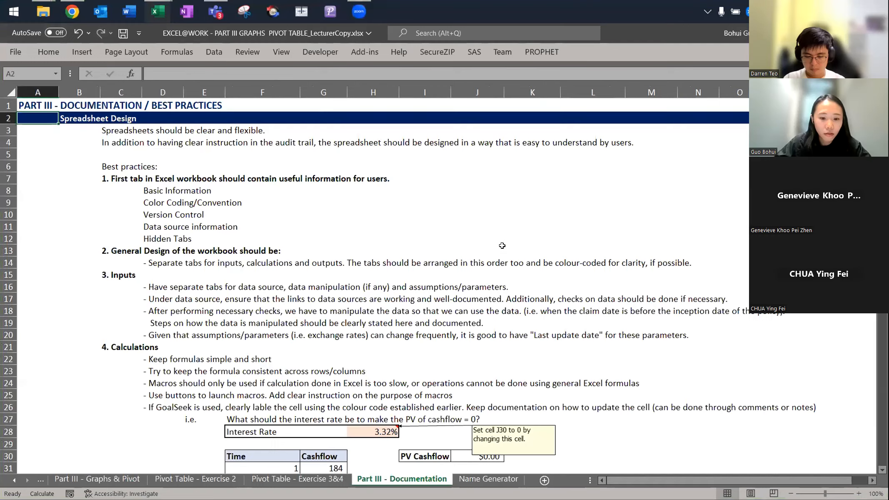
{"action": "key", "text": "ctrl+Page_Up"}
{"action": "key", "text": "ctrl+Page_Up"}
{"action": "key", "text": "ctrl+Page_Up"}
{"action": "key", "text": "ctrl+Page_Up"}
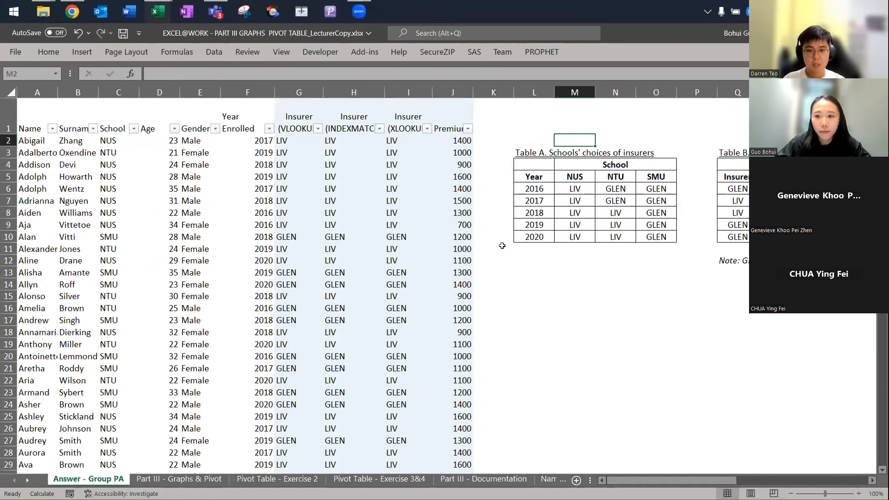
Go to Table B and select its male and female GLEN rows, Q9:X10
{"action": "scroll", "coordinate": [501, 246], "scroll_direction": "right", "scroll_amount": 5}
{"action": "scroll", "coordinate": [502, 246], "scroll_direction": "right", "scroll_amount": 3}
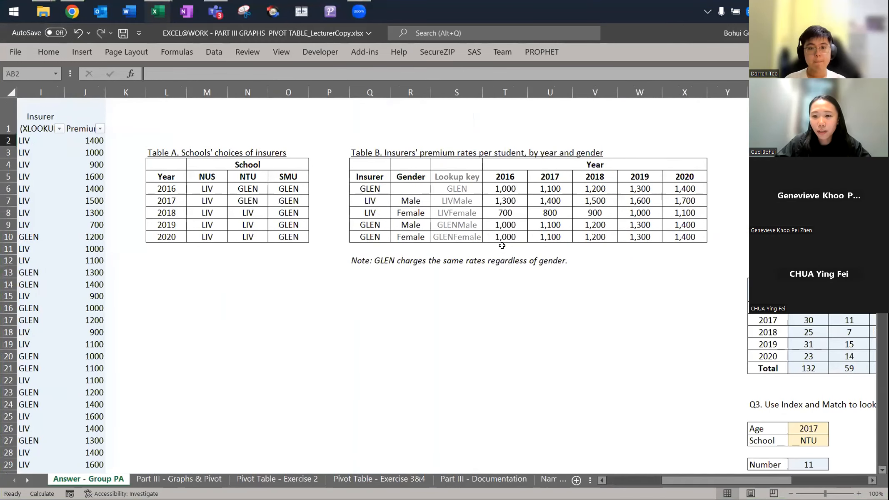
{"action": "key", "text": "Left"}
{"action": "key", "text": "Left"}
{"action": "key", "text": "Down"}
{"action": "key", "text": "Down"}
{"action": "key", "text": "Down"}
{"action": "key", "text": "Left"}
{"action": "key", "text": "Left"}
{"action": "key", "text": "Left"}
{"action": "key", "text": "Left"}
{"action": "key", "text": "Left"}
{"action": "key", "text": "Left"}
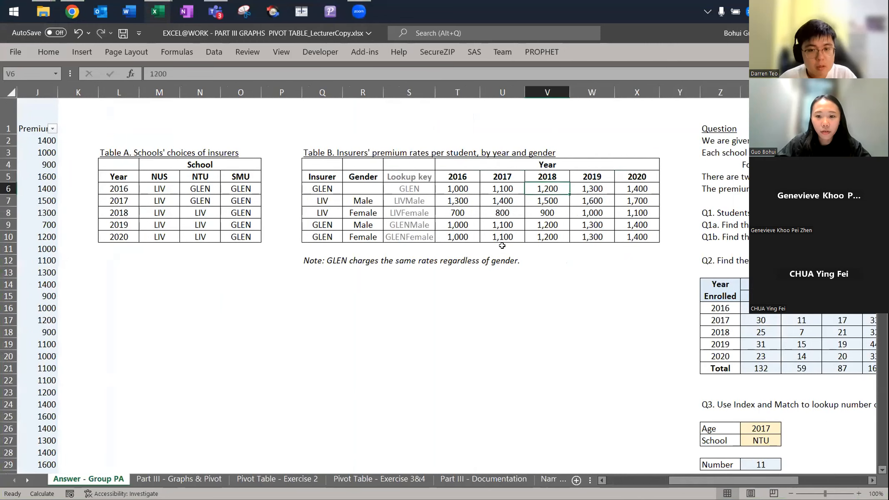
{"action": "key", "text": "Down"}
{"action": "key", "text": "Down"}
{"action": "key", "text": "Down"}
{"action": "key", "text": "Down"}
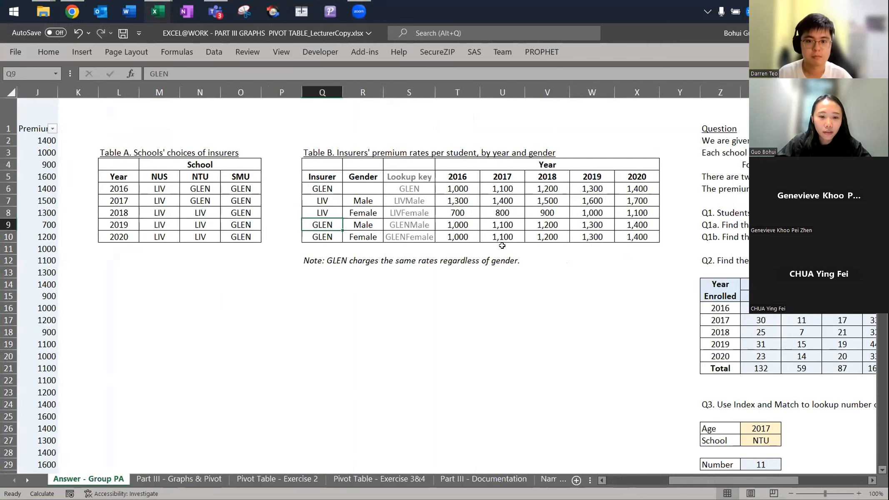
{"action": "key", "text": "shift+Down"}
{"action": "key", "text": "ctrl+shift+Right"}
Select the insurer cells Q9:Q10, then extend across to the 2020 rates to examine the gender-specific GLEN rows
{"action": "key", "text": "Up"}
{"action": "key", "text": "Right"}
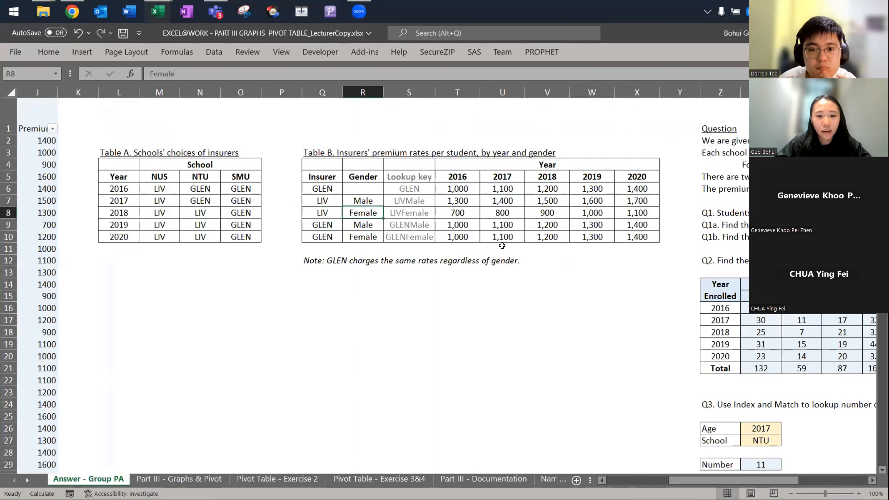
{"action": "key", "text": "Down"}
{"action": "key", "text": "Left"}
{"action": "key", "text": "shift+Down"}
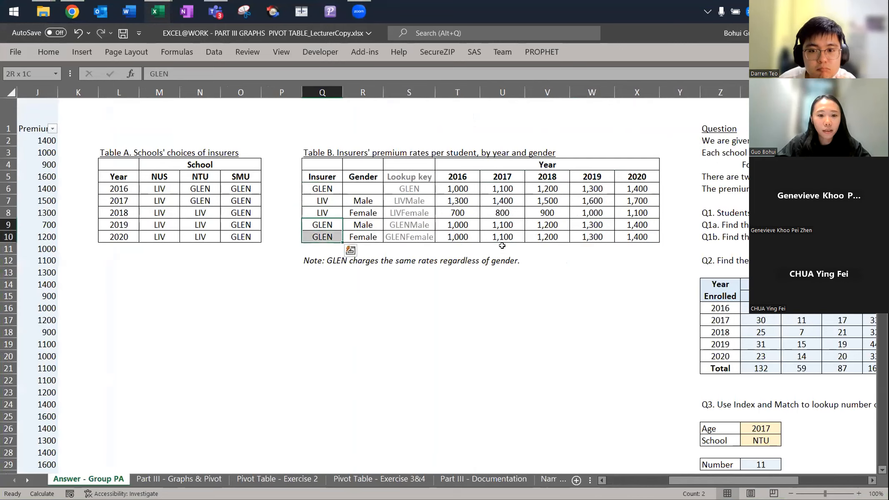
{"action": "key", "text": "ctrl+q"}
{"action": "key", "text": "Escape"}
{"action": "key", "text": "Up"}
{"action": "key", "text": "Down"}
{"action": "key", "text": "shift+Right"}
{"action": "key", "text": "ctrl+shift+Right"}
{"action": "key", "text": "shift+Down"}
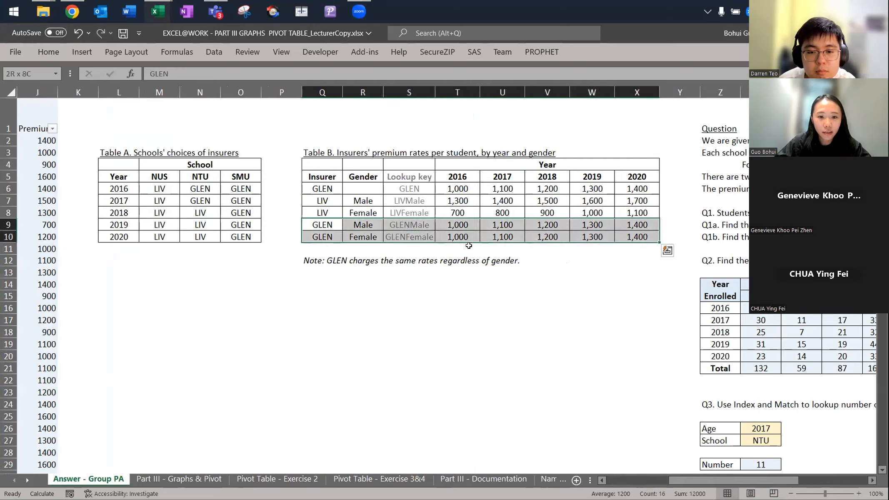
Compare the GLEN row without gender, Q6:X6, with the gender-specific rows, and check the lookup key formulas in S6 and S9
{"action": "left_click_drag", "start_coordinate": [307, 187], "coordinate": [628, 187]}
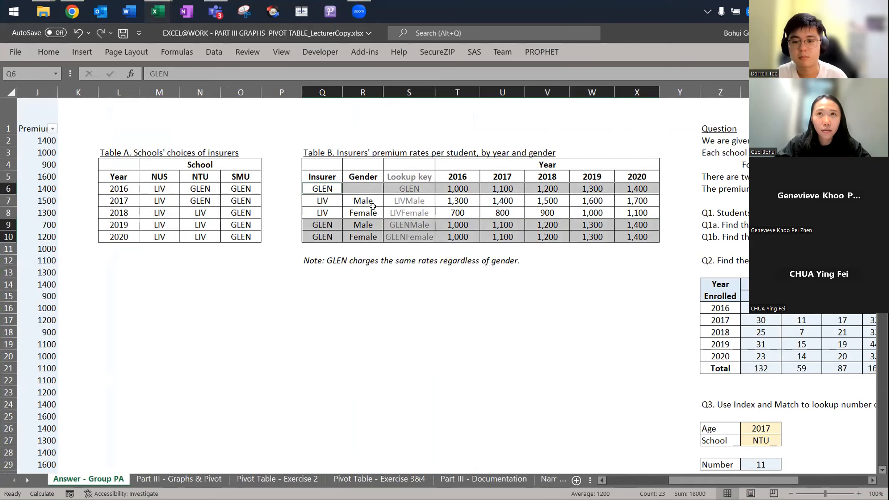
{"action": "left_click_drag", "start_coordinate": [373, 206], "coordinate": [399, 188]}
{"action": "left_click", "coordinate": [398, 189]}
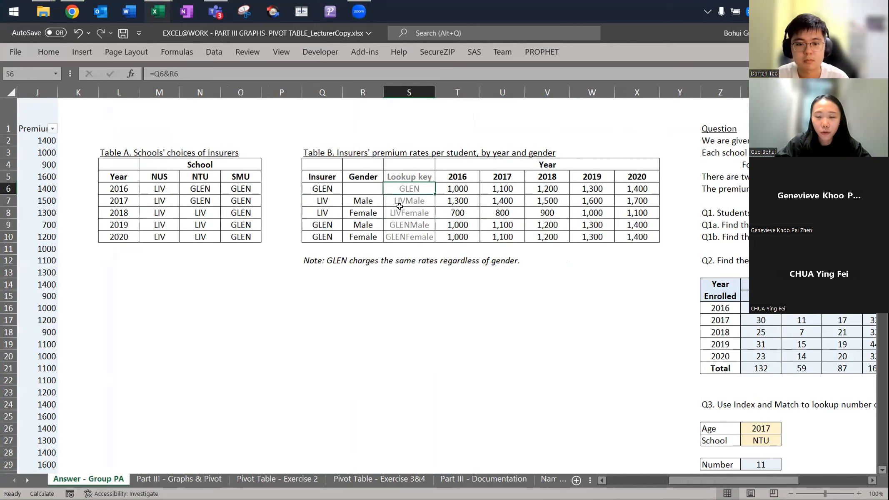
{"action": "scroll", "coordinate": [399, 206], "scroll_direction": "left", "scroll_amount": 3}
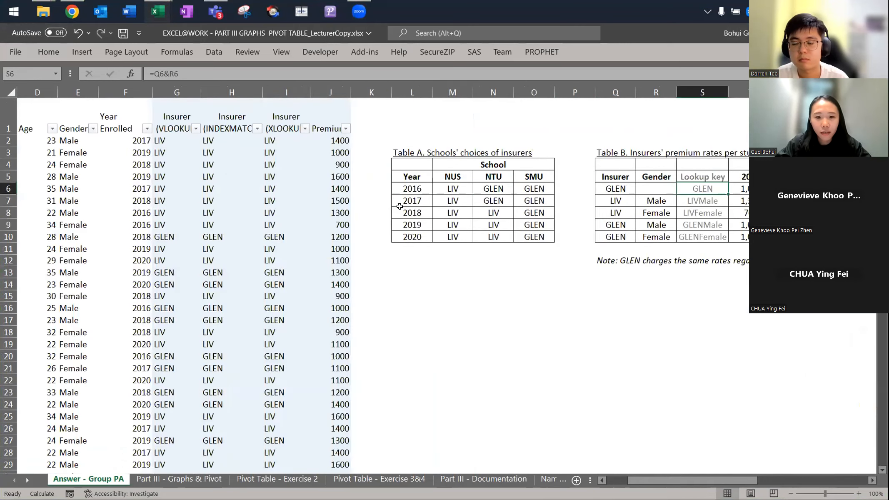
{"action": "key", "text": "Down"}
{"action": "key", "text": "Down"}
{"action": "key", "text": "Down"}
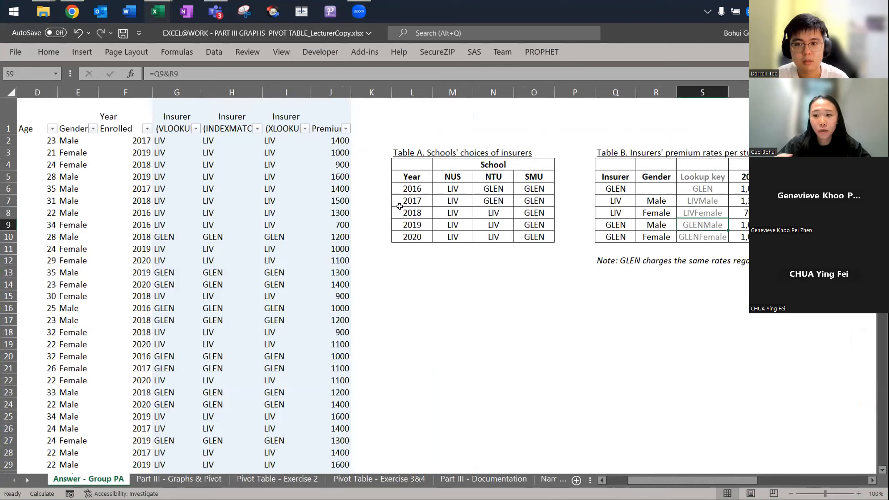
Move along row 9 to the 2020 rate in X9 and select both gender-specific GLEN rows back to the insurer column
{"action": "key", "text": "Right"}
{"action": "key", "text": "Right"}
{"action": "key", "text": "Right"}
{"action": "key", "text": "Right"}
{"action": "key", "text": "Right"}
{"action": "key", "text": "Right"}
{"action": "key", "text": "Right"}
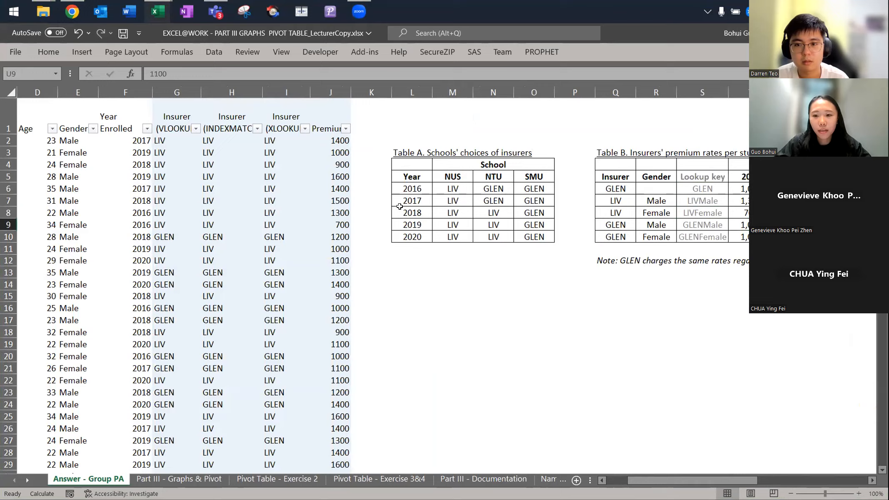
{"action": "key", "text": "Left"}
{"action": "key", "text": "Left"}
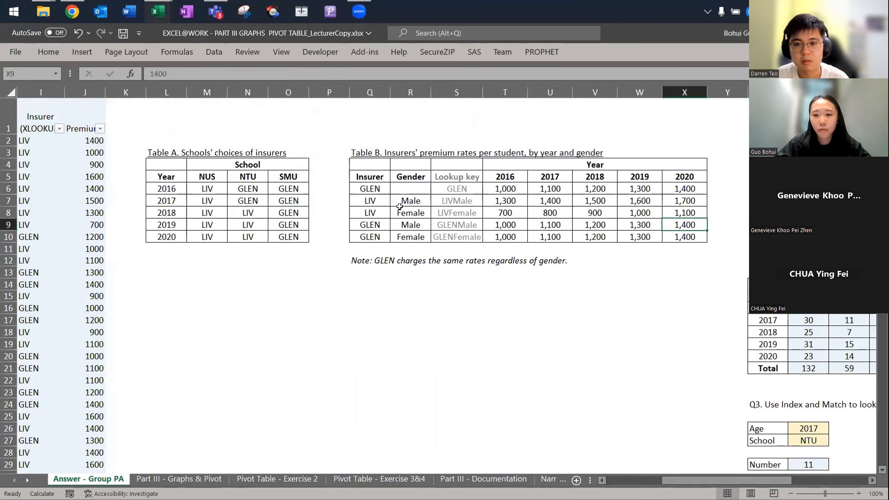
{"action": "key", "text": "ctrl+shift+Left"}
{"action": "key", "text": "shift+Down"}
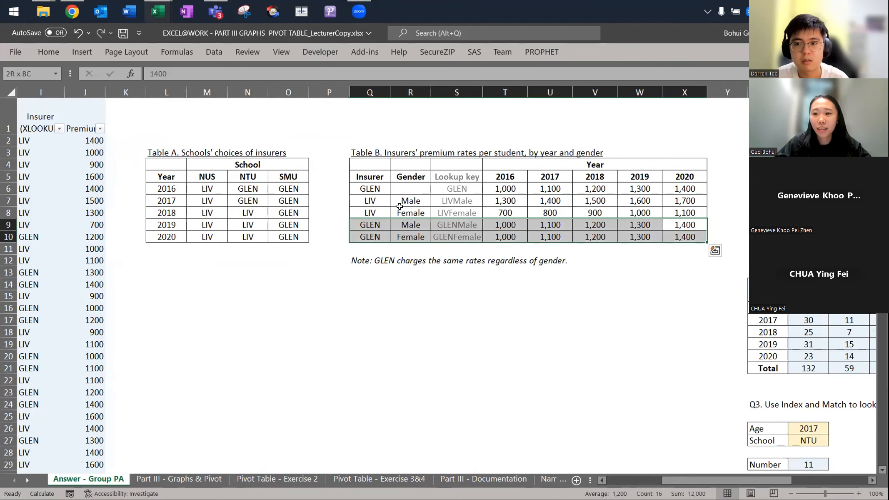
{"action": "key", "text": "Left"}
{"action": "key", "text": "ctrl+Left"}
{"action": "key", "text": "shift+Down"}
{"action": "key", "text": "ctrl+shift+Right"}
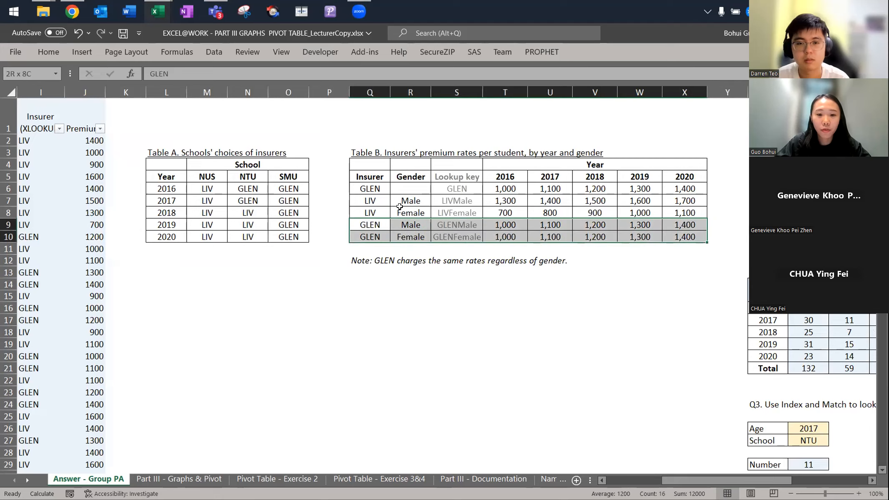
Check the GLENMale row up to its 2016 rate in T9, then reselect Q9:X10
{"action": "key", "text": "Right"}
{"action": "key", "text": "Right"}
{"action": "key", "text": "shift+space"}
{"action": "key", "text": "Right"}
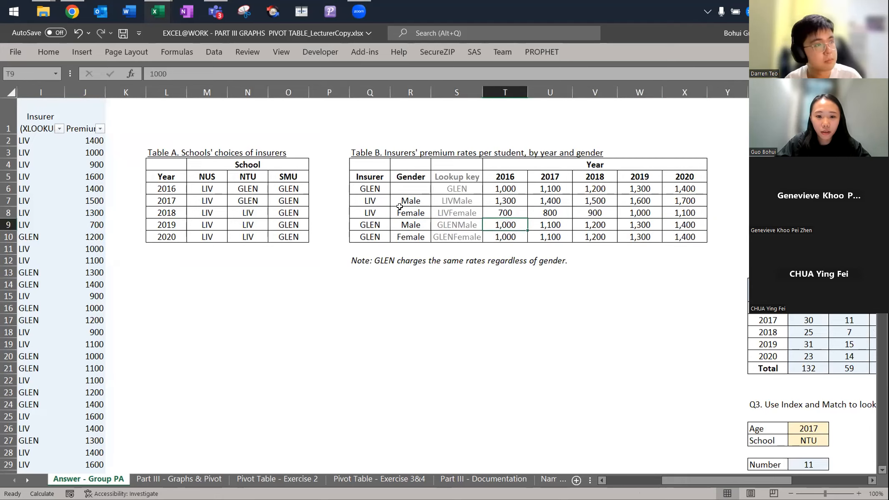
{"action": "key", "text": "Left"}
{"action": "key", "text": "Left"}
{"action": "key", "text": "Left"}
{"action": "key", "text": "shift+Down"}
{"action": "key", "text": "ctrl+shift+Right"}
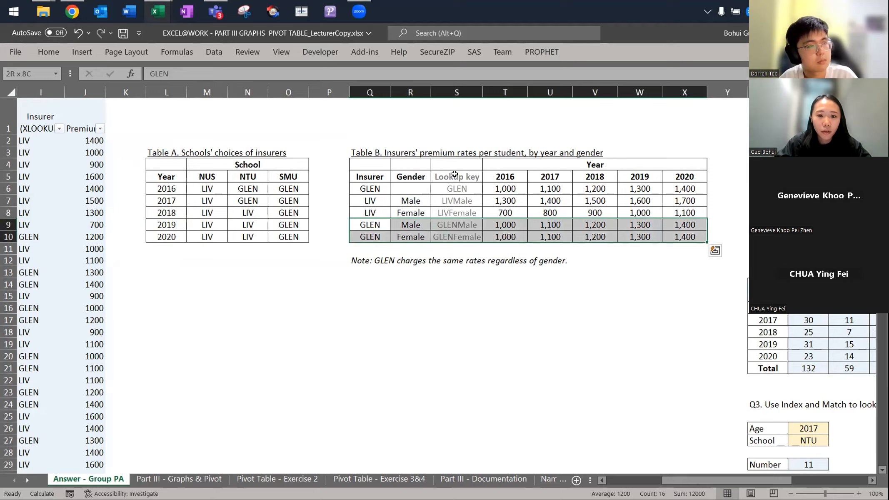
Review the VLOOKUP and MATCH premium formula in J2 with its Table B ranges, leaving it unchanged
{"action": "scroll", "coordinate": [454, 174], "scroll_direction": "left", "scroll_amount": 3}
{"action": "scroll", "coordinate": [454, 175], "scroll_direction": "left", "scroll_amount": 1}
{"action": "left_click", "coordinate": [435, 140]}
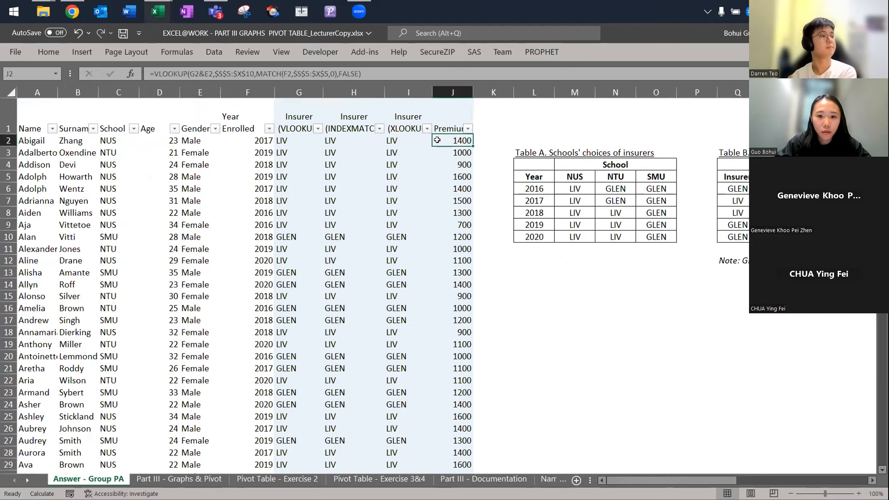
{"action": "scroll", "coordinate": [559, 167], "scroll_direction": "right", "scroll_amount": 3}
{"action": "key", "text": "F2"}
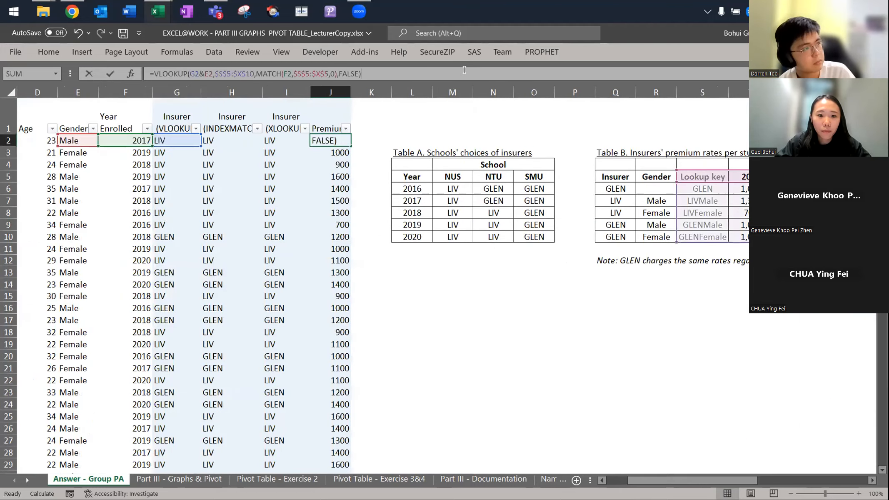
{"action": "scroll", "coordinate": [443, 166], "scroll_direction": "right", "scroll_amount": 3}
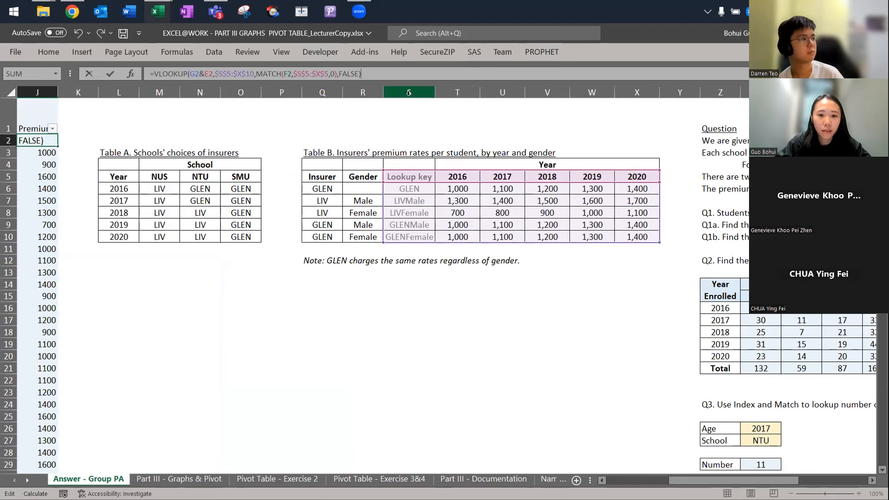
{"action": "scroll", "coordinate": [377, 155], "scroll_direction": "left", "scroll_amount": 3}
{"action": "left_click_drag", "start_coordinate": [153, 74], "coordinate": [384, 68]}
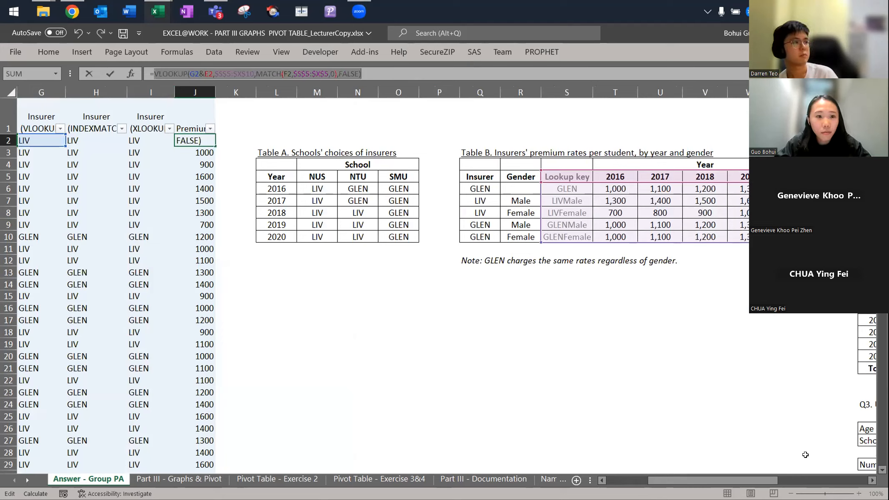
{"action": "left_click", "coordinate": [622, 74]}
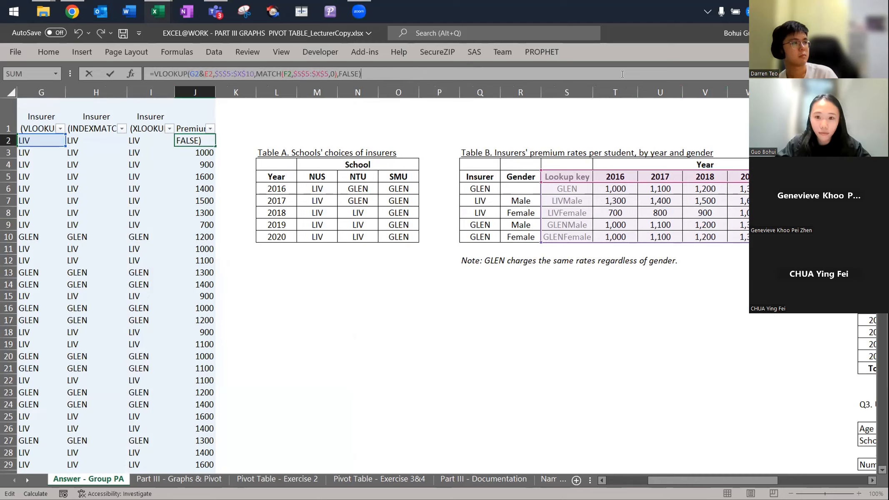
{"action": "key", "text": "ctrl+Return"}
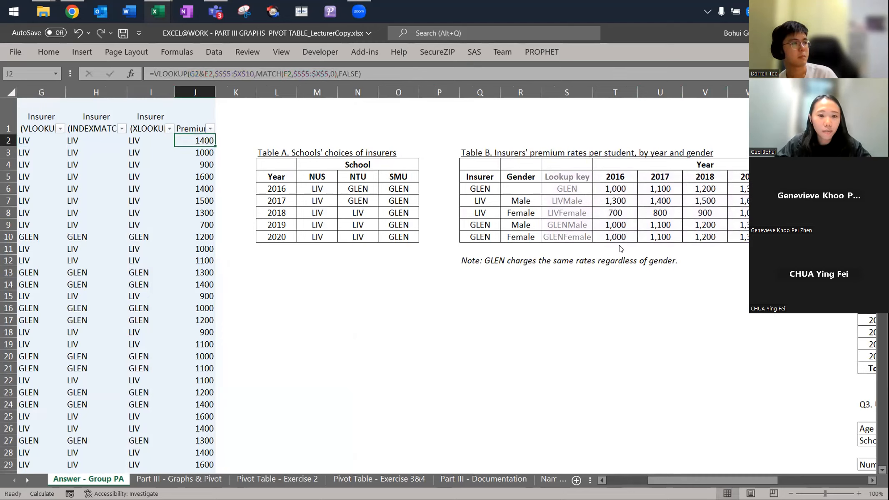
Switch to the Part II Advanced Functions student workbook and read the Q2 prompt down to the 2016 row of its table
{"action": "key", "text": "alt+Tab"}
{"action": "key", "text": "alt+Tab"}
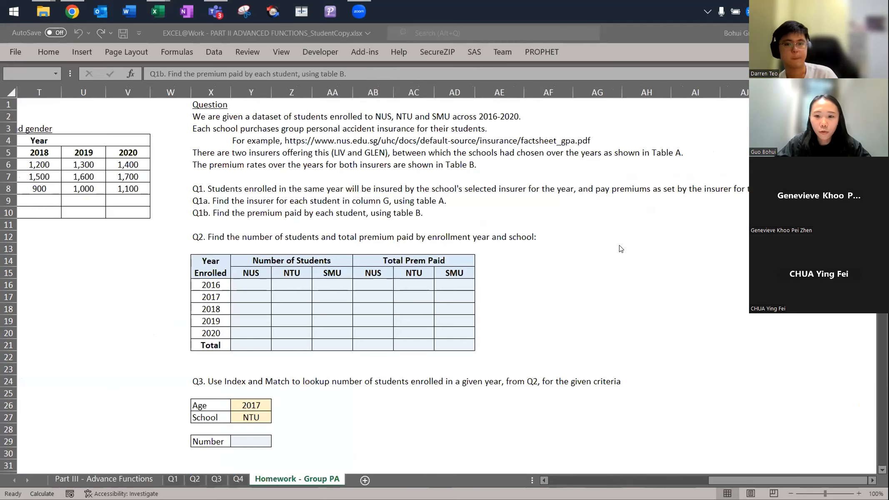
{"action": "key", "text": "Down"}
{"action": "key", "text": "Down"}
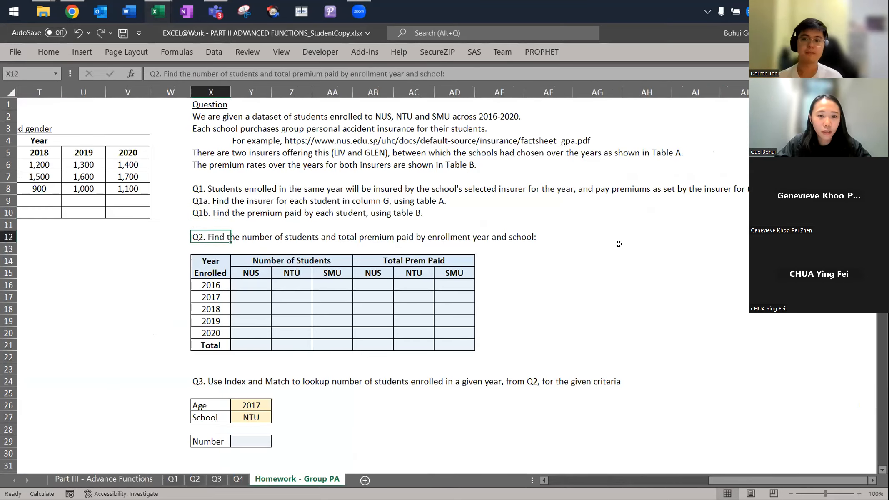
{"action": "key", "text": "Down"}
{"action": "key", "text": "Down"}
{"action": "key", "text": "Down"}
{"action": "key", "text": "Up"}
{"action": "key", "text": "Up"}
{"action": "key", "text": "Up"}
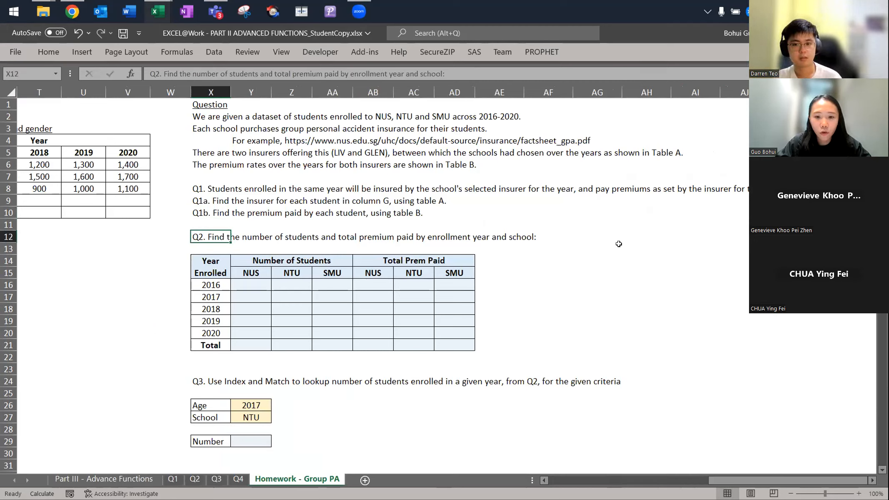
{"action": "key", "text": "Down"}
{"action": "key", "text": "Down"}
{"action": "key", "text": "Down"}
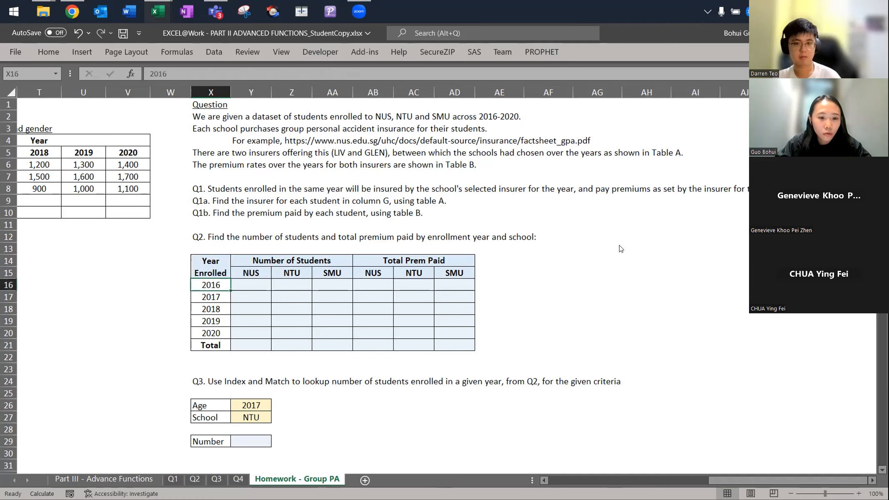
Return to the Part III lecturer workbook and draw a participant on the Name Generator sheet by re-entering the INDEX-MATCH formula in G4
{"action": "key", "text": "alt+Tab"}
{"action": "key", "text": "alt+Tab"}
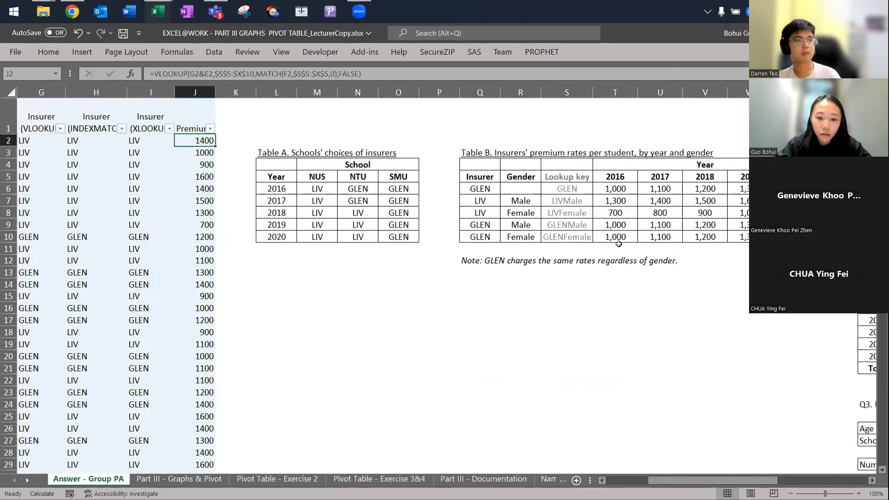
{"action": "key", "text": "ctrl+Page_Down"}
{"action": "key", "text": "ctrl+Page_Down"}
{"action": "key", "text": "ctrl+Page_Down"}
{"action": "key", "text": "ctrl+Page_Down"}
{"action": "key", "text": "ctrl+Page_Down"}
{"action": "key", "text": "F2"}
{"action": "key", "text": "Return"}
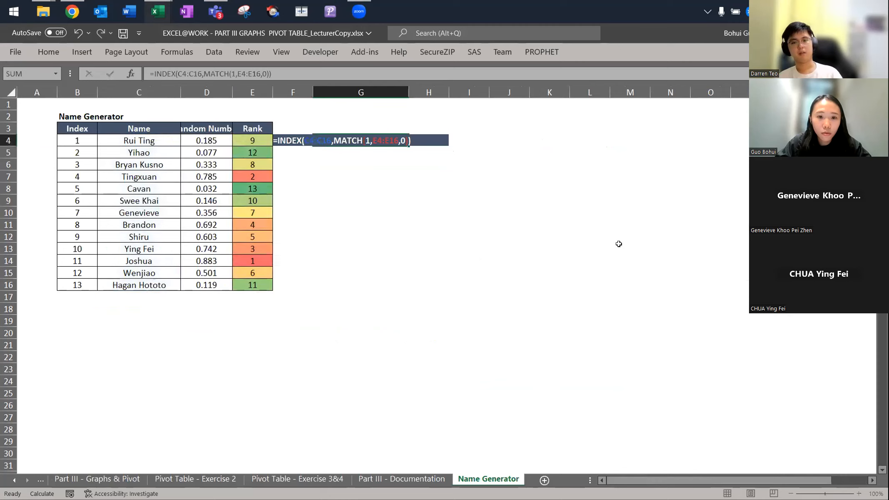
{"action": "key", "text": "Up"}
{"action": "key", "text": "alt"}
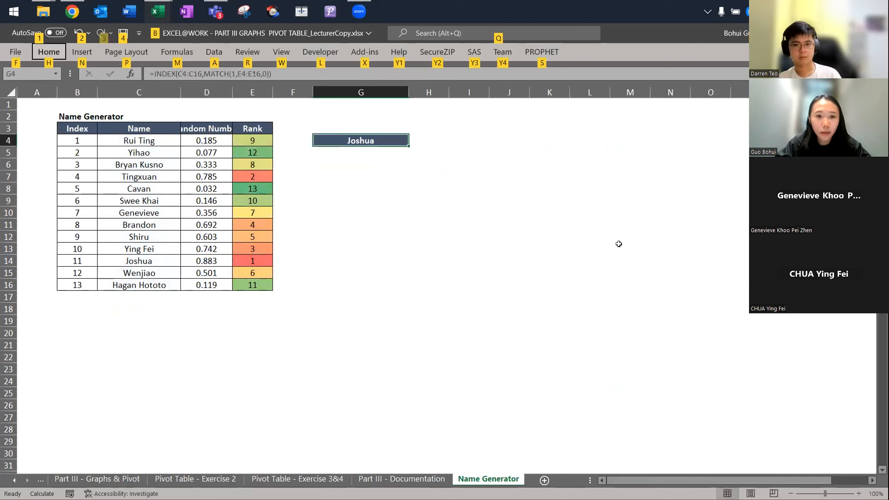
{"action": "key", "text": "alt"}
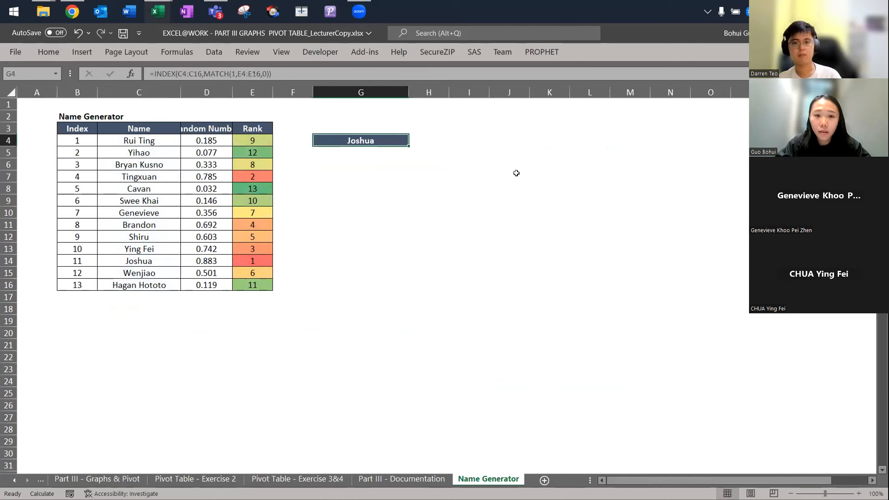
Examine the Q2 table in the participant's shared homework, comparing the COUNTIFS formulas for NUS in Y16 and NTU in Z16
{"action": "key", "text": "alt+Tab"}
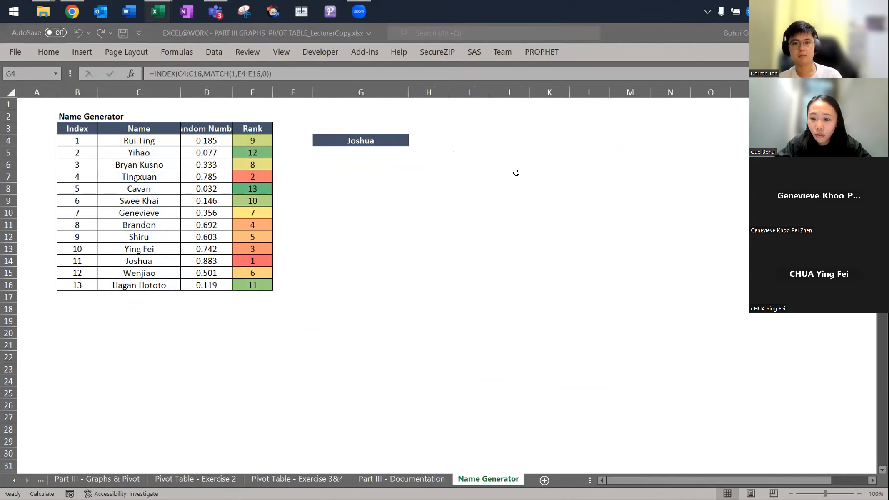
{"action": "key", "text": "alt+Tab"}
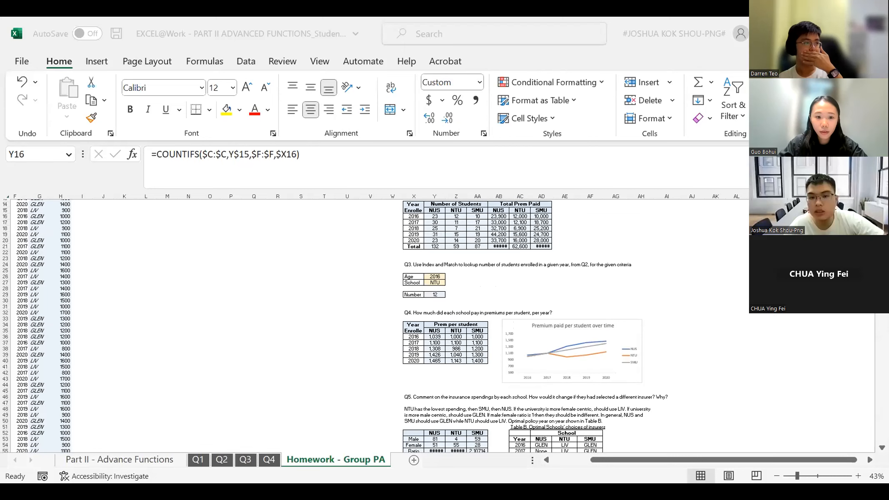
{"action": "scroll", "coordinate": [588, 349], "scroll_direction": "up", "scroll_amount": 2}
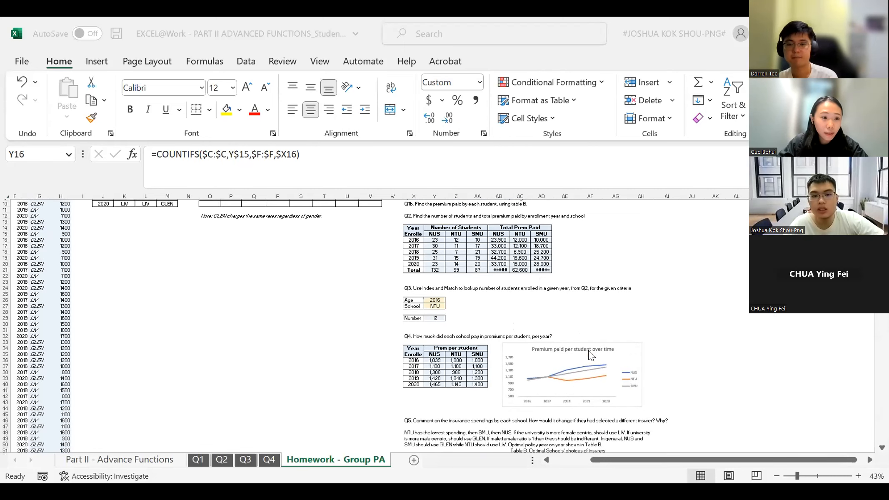
{"action": "scroll", "coordinate": [539, 277], "scroll_direction": "up", "scroll_amount": 2}
{"action": "scroll", "coordinate": [539, 276], "scroll_direction": "up", "scroll_amount": 1}
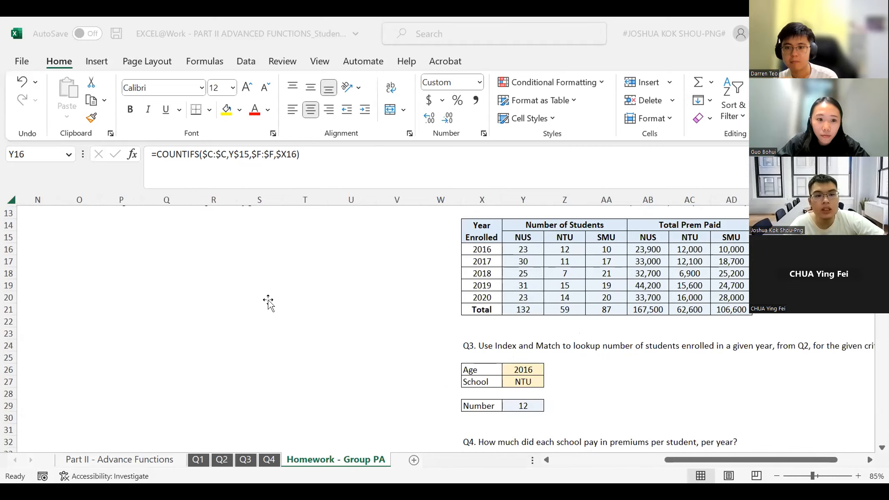
{"action": "left_click", "coordinate": [315, 166]}
{"action": "key", "text": "Escape"}
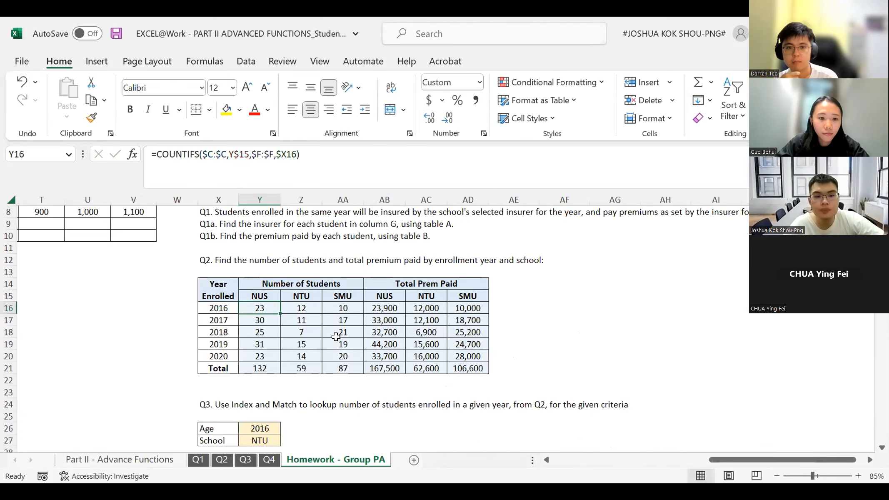
{"action": "left_click", "coordinate": [299, 311]}
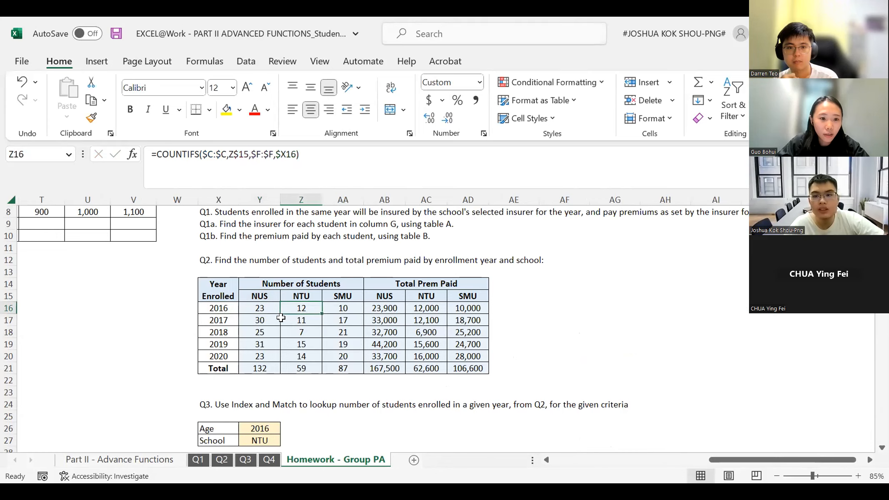
{"action": "left_click", "coordinate": [275, 306]}
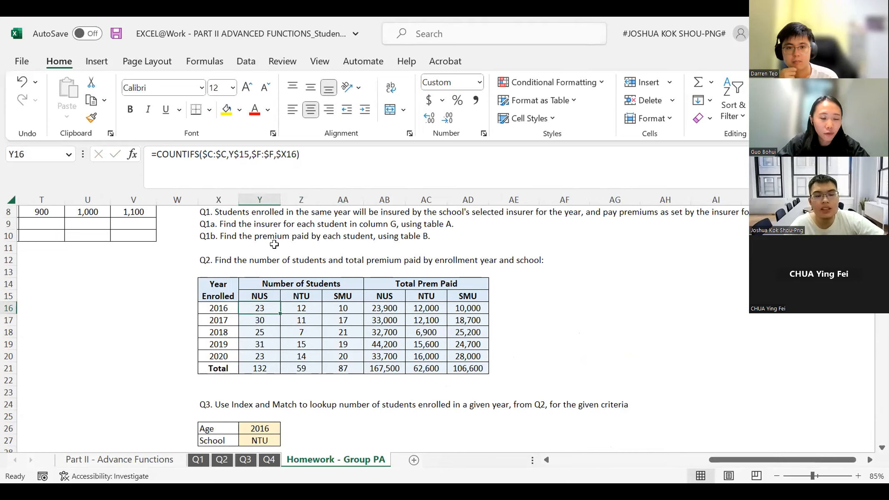
Inspect the school range $C:$C and the Y$15 criterion in Y16's COUNTIFS formula without changing it
{"action": "key", "text": "F2"}
{"action": "left_click", "coordinate": [224, 156]}
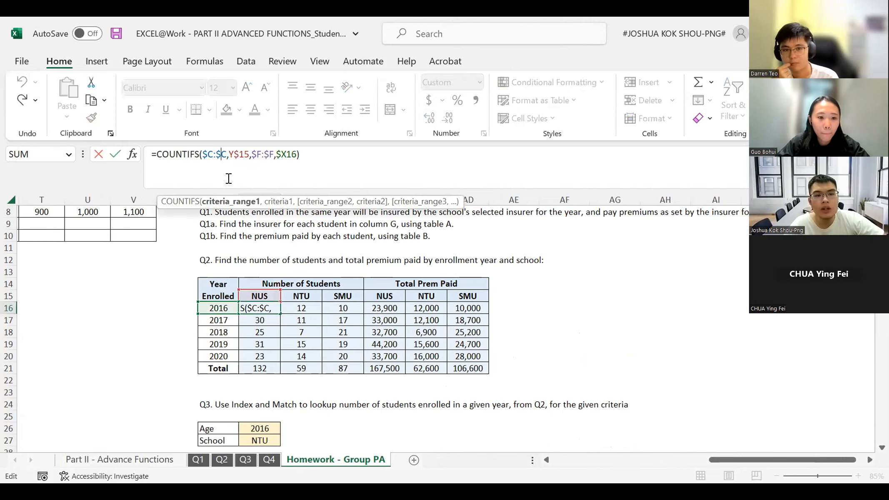
{"action": "key", "text": "Escape"}
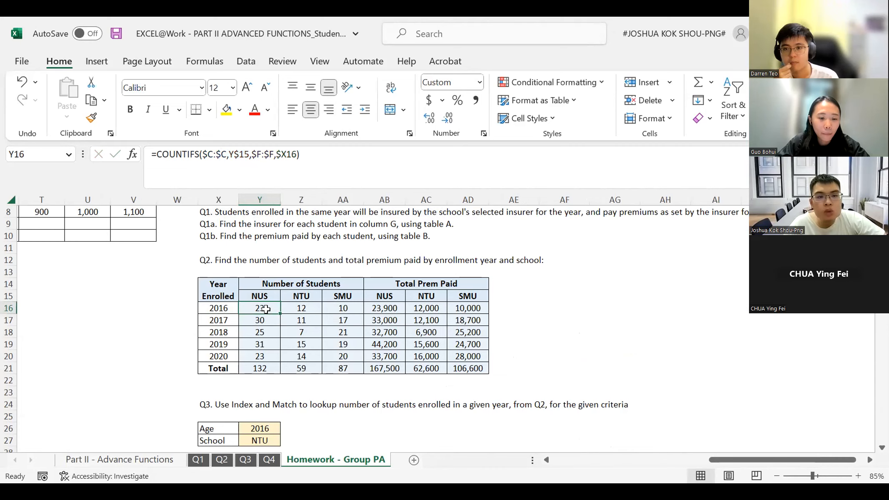
{"action": "key", "text": "F2"}
{"action": "left_click_drag", "start_coordinate": [201, 155], "coordinate": [242, 155]}
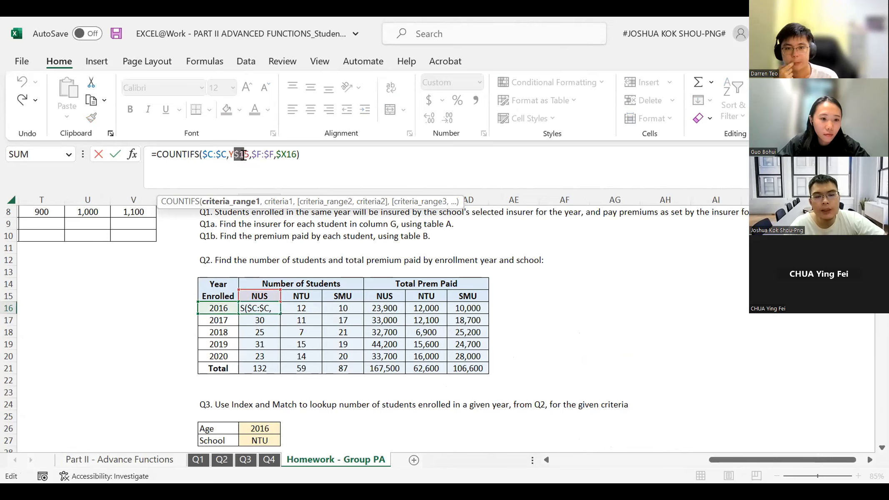
{"action": "key", "text": "Escape"}
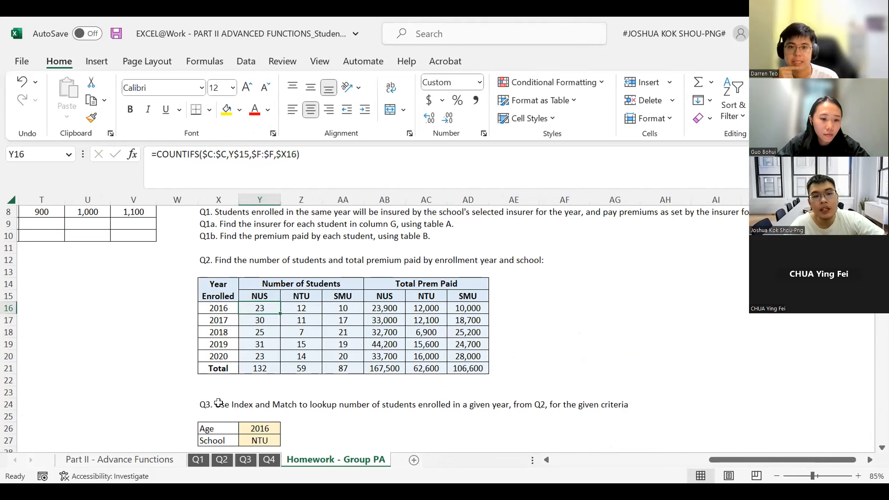
Inspect the $X16 year criterion and the $C:$C reference in Y16's COUNTIFS formula, leaving the formula as it is
{"action": "left_click_drag", "start_coordinate": [282, 155], "coordinate": [297, 156]}
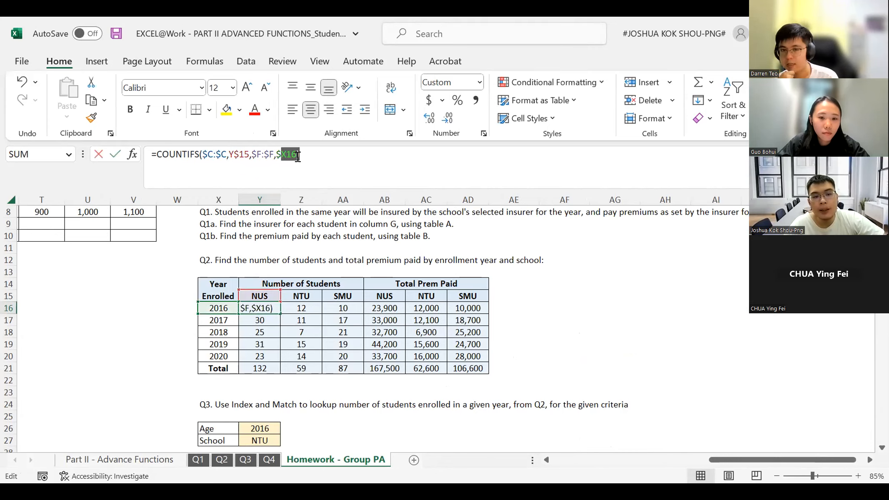
{"action": "left_click", "coordinate": [297, 156]}
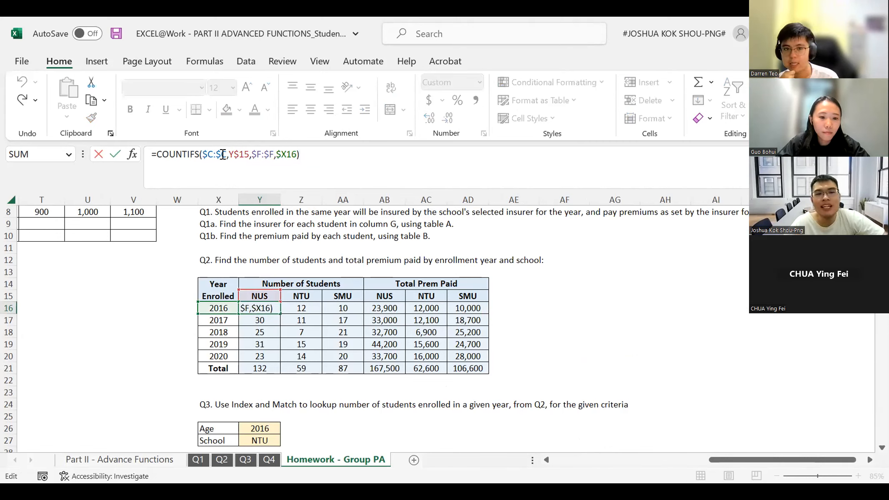
{"action": "left_click_drag", "start_coordinate": [208, 154], "coordinate": [216, 153]}
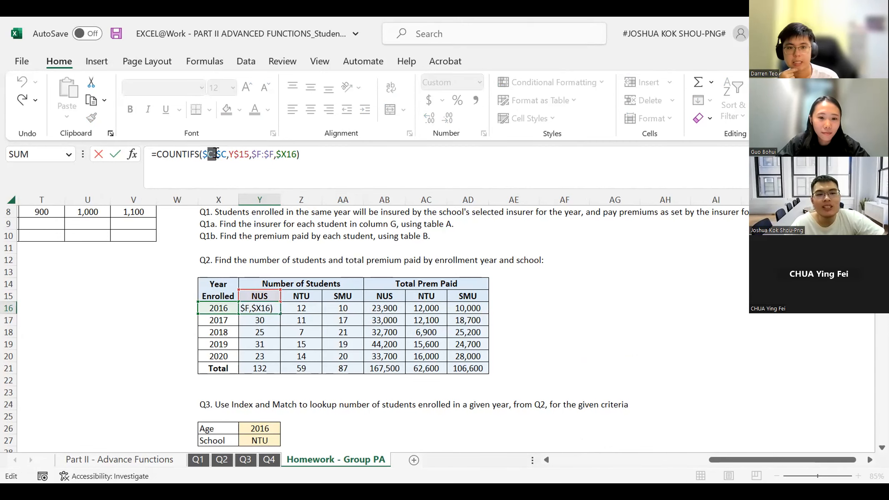
{"action": "left_click", "coordinate": [216, 154]}
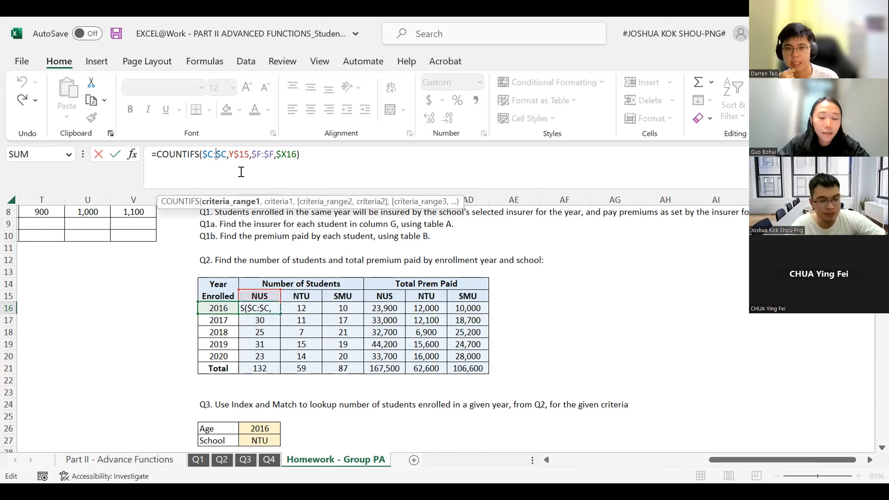
{"action": "key", "text": "Escape"}
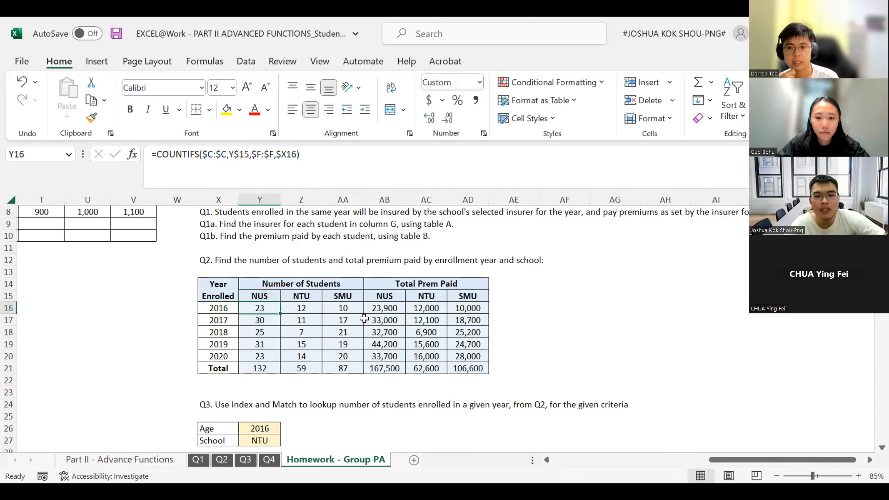
Review the SUMIFS premium formula in AB16 without editing it, and look over the Q3 and Q4 answers below
{"action": "left_click", "coordinate": [384, 304]}
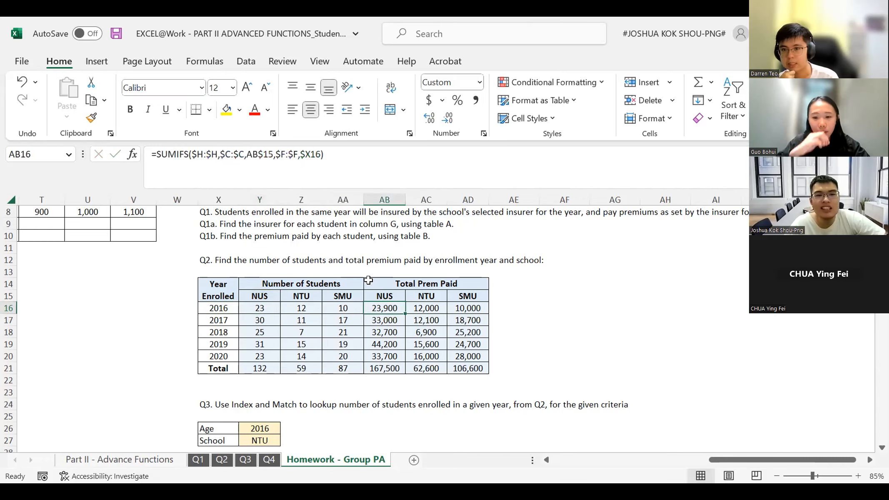
{"action": "left_click", "coordinate": [263, 154]}
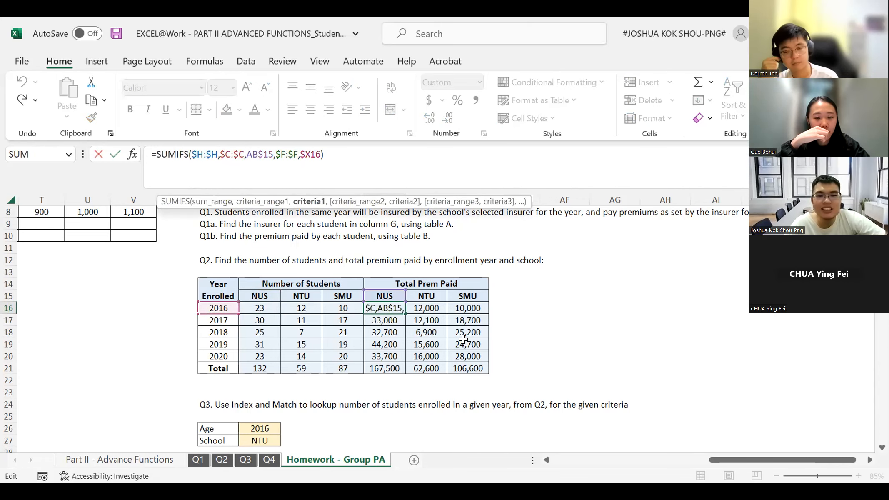
{"action": "key", "text": "Escape"}
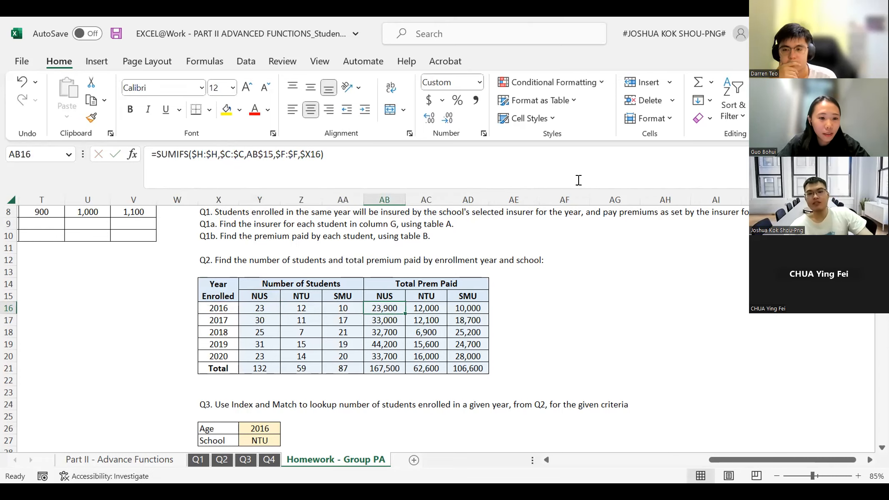
{"action": "scroll", "coordinate": [463, 354], "scroll_direction": "down", "scroll_amount": 3}
{"action": "scroll", "coordinate": [463, 355], "scroll_direction": "down", "scroll_amount": 2, "text": "ctrl"}
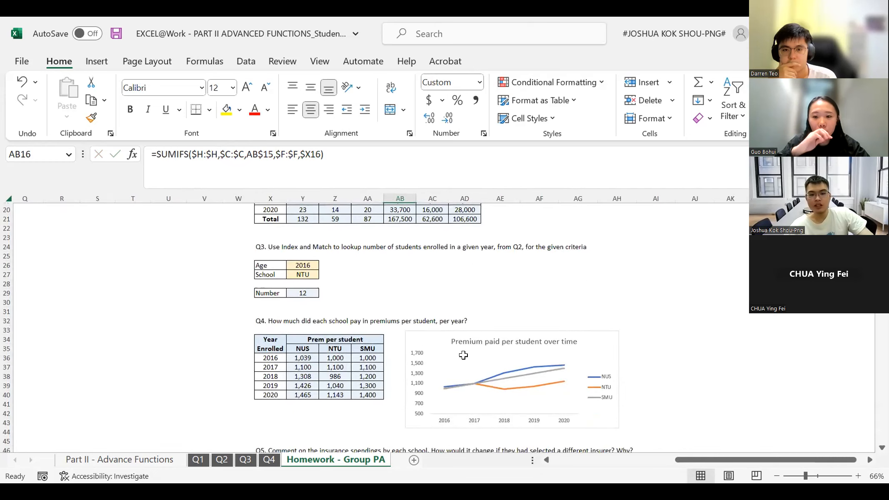
{"action": "scroll", "coordinate": [463, 355], "scroll_direction": "up", "scroll_amount": 5}
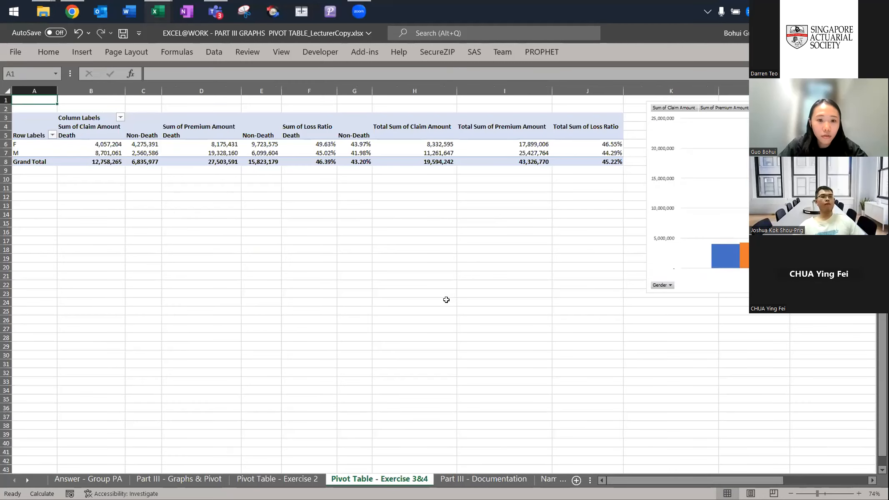
Draw another participant on the lecturer workbook's Name Generator sheet by re-entering the formula in G4 twice
{"action": "key", "text": "ctrl+Page_Down"}
{"action": "key", "text": "ctrl+Page_Down"}
{"action": "key", "text": "Up"}
{"action": "key", "text": "F2"}
{"action": "key", "text": "Return"}
{"action": "key", "text": "Up"}
{"action": "key", "text": "F2"}
{"action": "key", "text": "Return"}
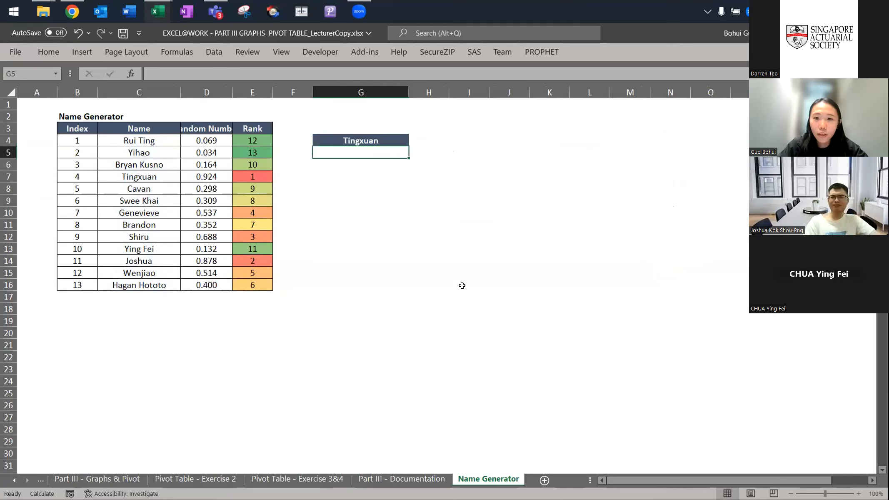
Switch from the Name Generator to the Part II Advanced Functions workbook window
{"action": "left_click", "coordinate": [673, 68]}
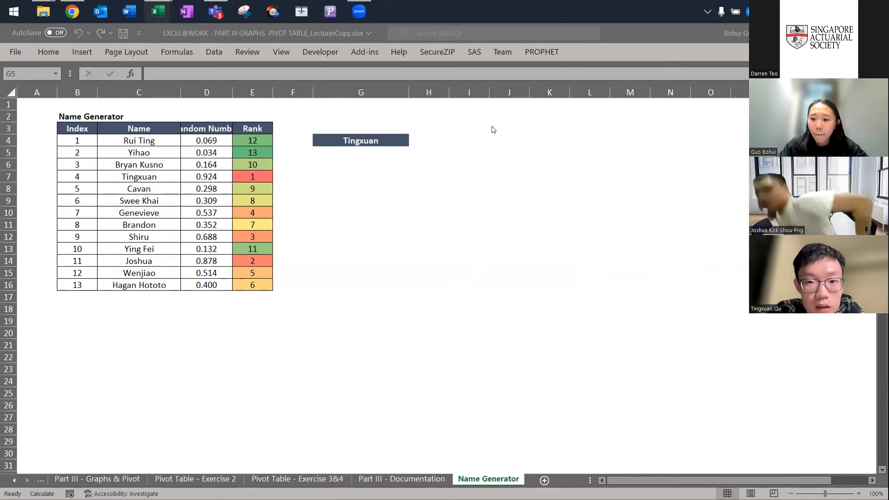
{"action": "left_click", "coordinate": [473, 142]}
{"action": "key", "text": "alt+Tab"}
{"action": "key", "text": "alt+Tab"}
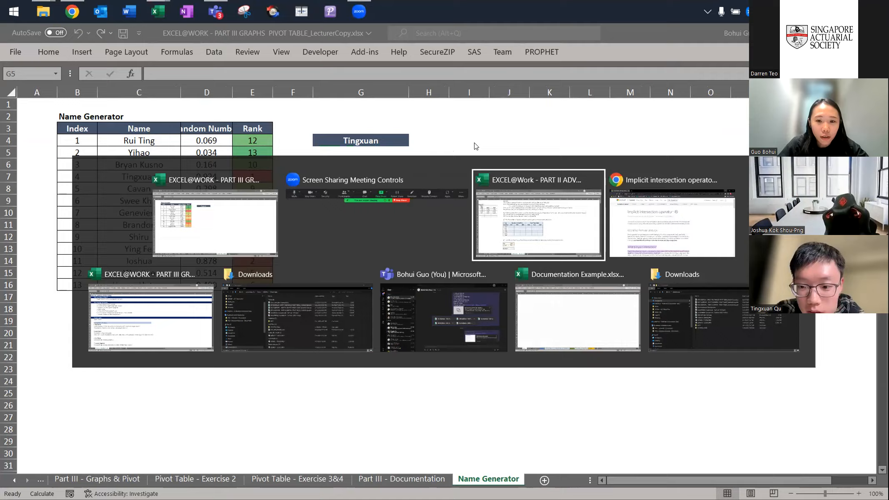
Look over the second participant's Q2 table and check the Q3 INDEX and MATCH formula in Z29
{"action": "left_click", "coordinate": [177, 247]}
{"action": "scroll", "coordinate": [586, 279], "scroll_direction": "right", "scroll_amount": 10}
{"action": "scroll", "coordinate": [587, 279], "scroll_direction": "down", "scroll_amount": 5}
{"action": "scroll", "coordinate": [586, 279], "scroll_direction": "right", "scroll_amount": 3}
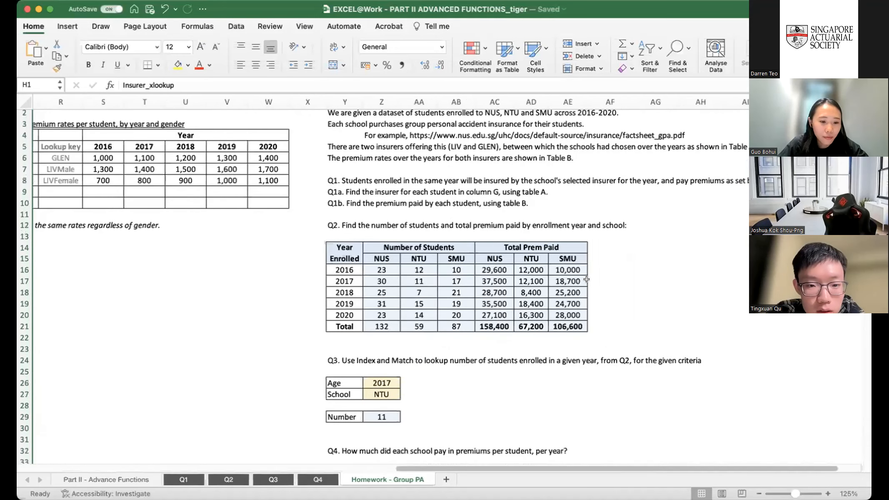
{"action": "left_click", "coordinate": [410, 325]}
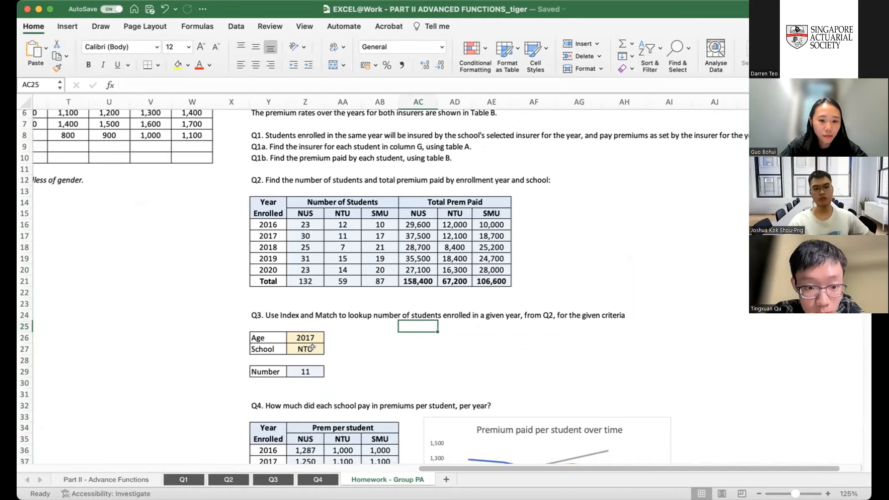
{"action": "left_click", "coordinate": [305, 365]}
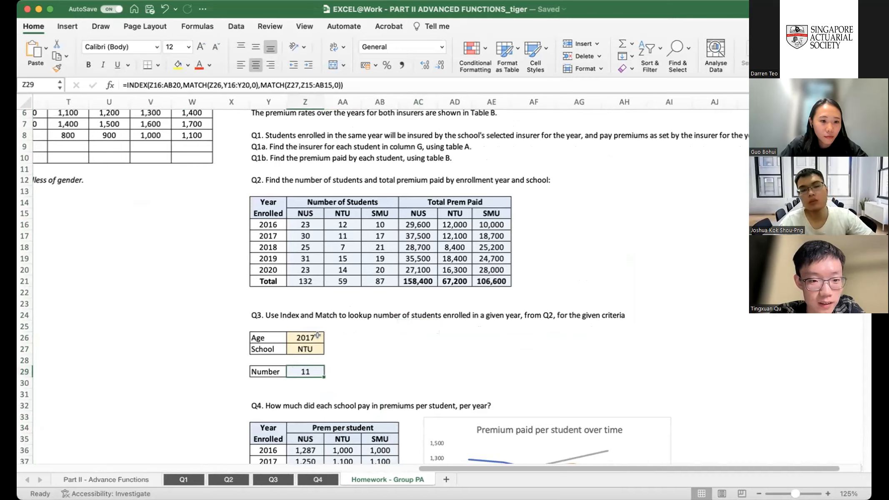
Rename the Q3 criteria label in Y26 as Year
{"action": "left_click", "coordinate": [268, 331]}
{"action": "type", "text": "Year"}
{"action": "left_click", "coordinate": [334, 357]}
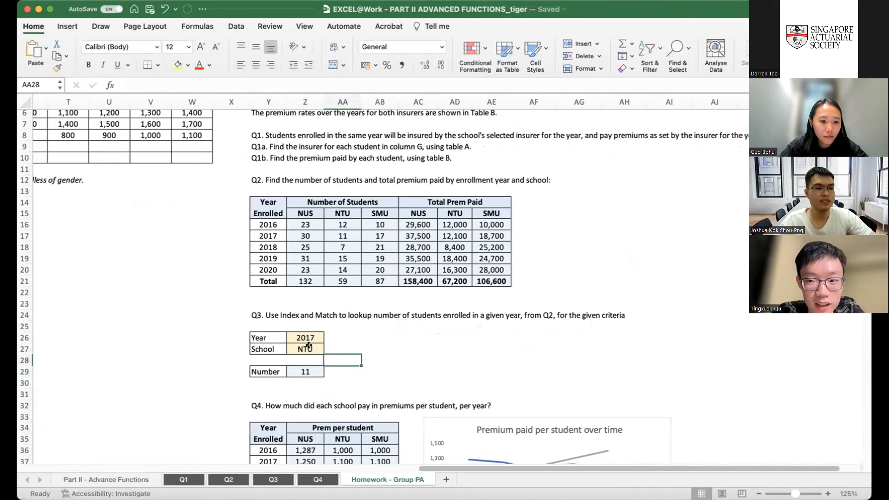
Review the Q3 INDEX and MATCH formula in Z29 and its referenced ranges without editing it
{"action": "left_click", "coordinate": [305, 367]}
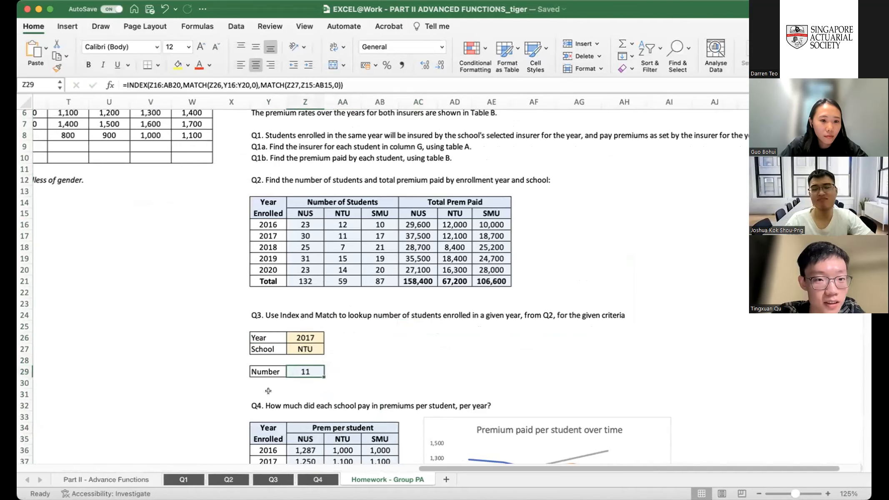
{"action": "double_click", "coordinate": [300, 371]}
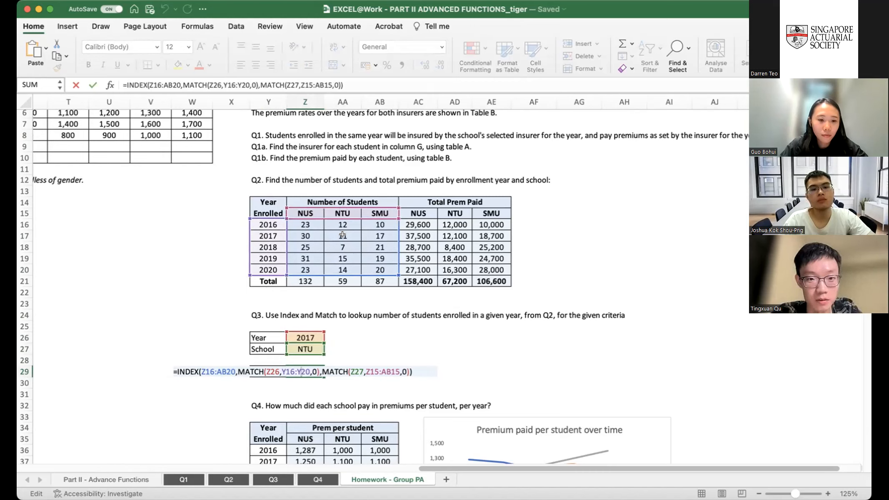
{"action": "key", "text": "Return"}
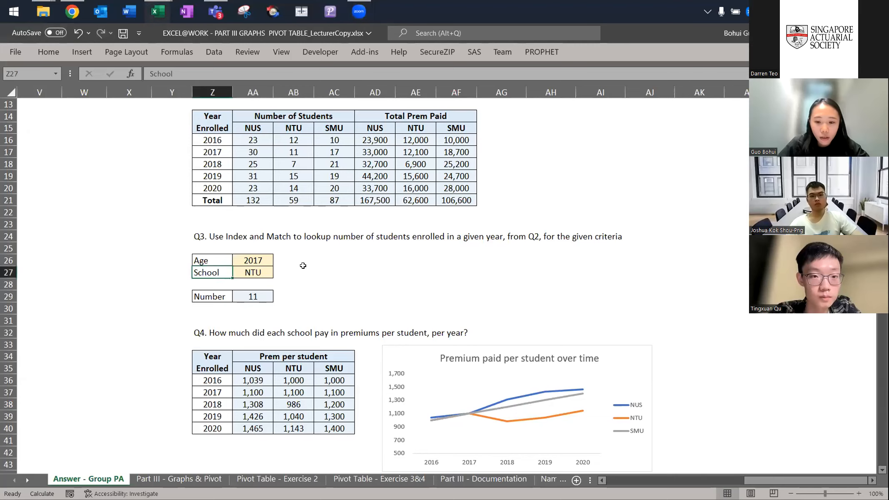
Draw another random participant on the lecturer workbook's Name Generator sheet by recalculating twice
{"action": "key", "text": "ctrl+Page_Down"}
{"action": "key", "text": "ctrl+Page_Down"}
{"action": "key", "text": "ctrl+Page_Down"}
{"action": "key", "text": "ctrl+Page_Down"}
{"action": "key", "text": "ctrl+Page_Down"}
{"action": "key", "text": "F9"}
{"action": "key", "text": "F9"}
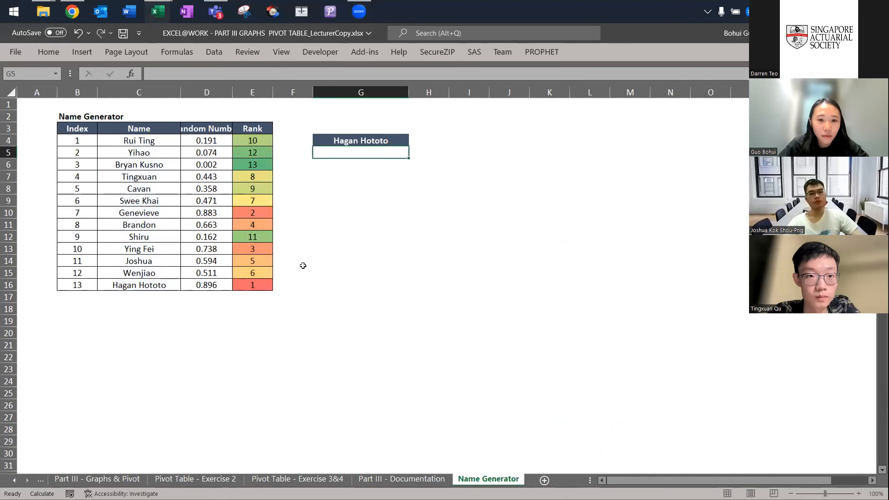
{"action": "key", "text": "Up"}
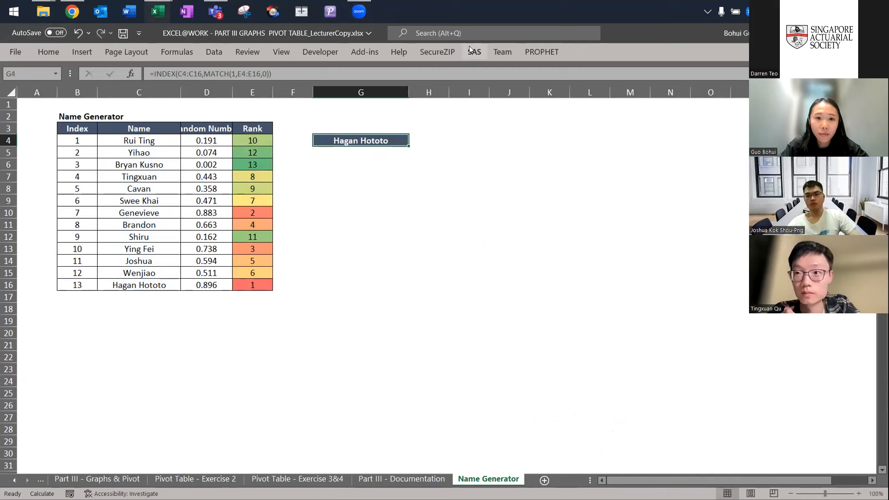
{"action": "key", "text": "alt+Tab"}
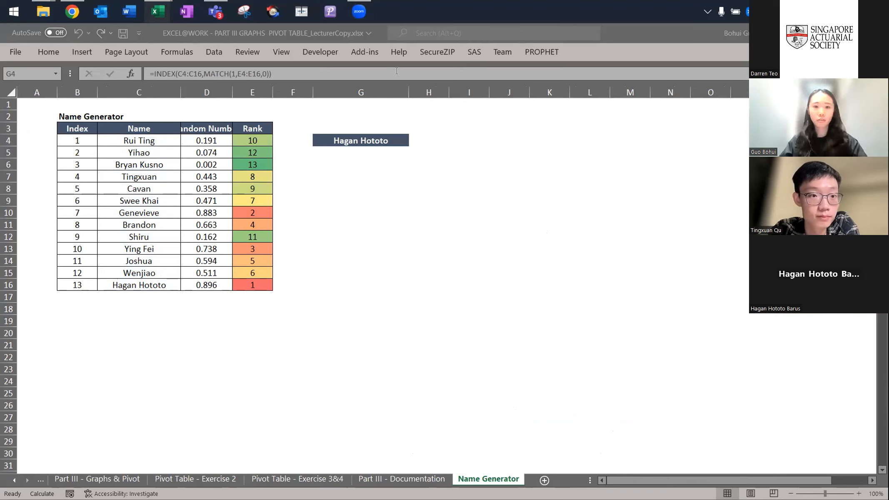
{"action": "left_click", "coordinate": [385, 214]}
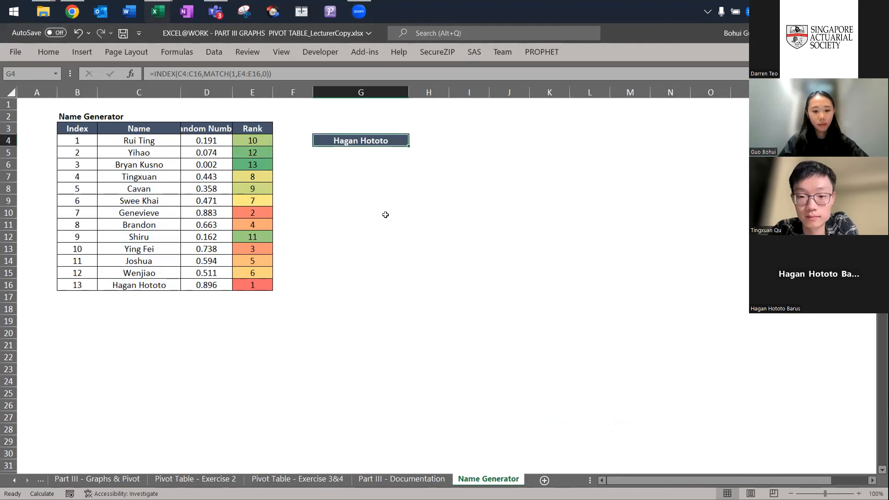
Return to the Answer - Group PA sheet and highlight the Q4 question and its premium-per-student table, Z32:AF44
{"action": "key", "text": "ctrl+Page_Up"}
{"action": "key", "text": "ctrl+Page_Up"}
{"action": "key", "text": "ctrl+Page_Up"}
{"action": "key", "text": "ctrl+Page_Up"}
{"action": "key", "text": "ctrl+Page_Up"}
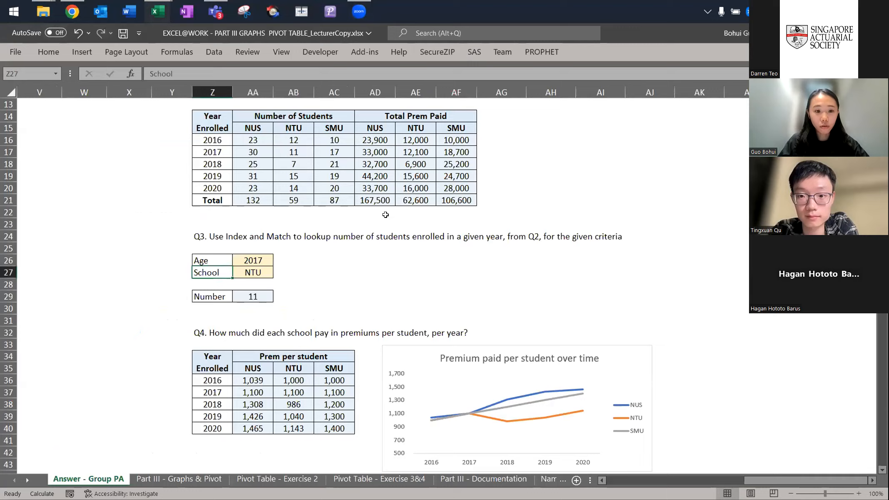
{"action": "scroll", "coordinate": [385, 214], "scroll_direction": "down", "scroll_amount": 5}
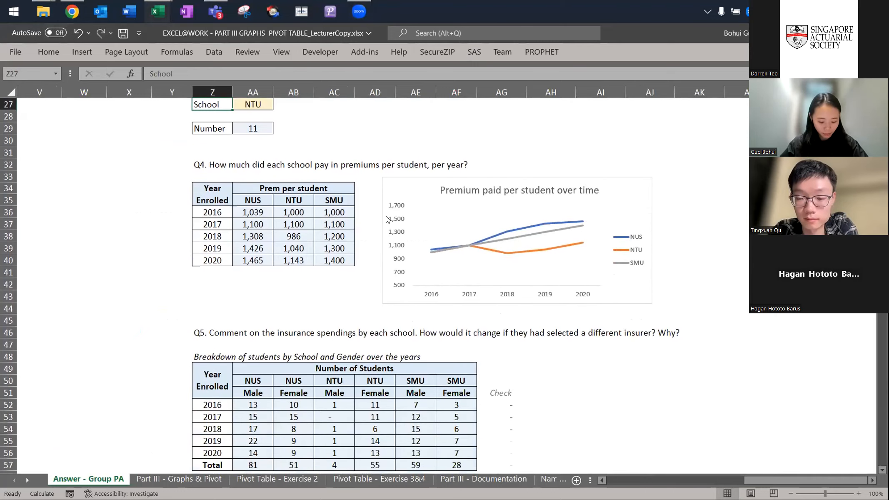
{"action": "left_click_drag", "start_coordinate": [217, 162], "coordinate": [474, 311]}
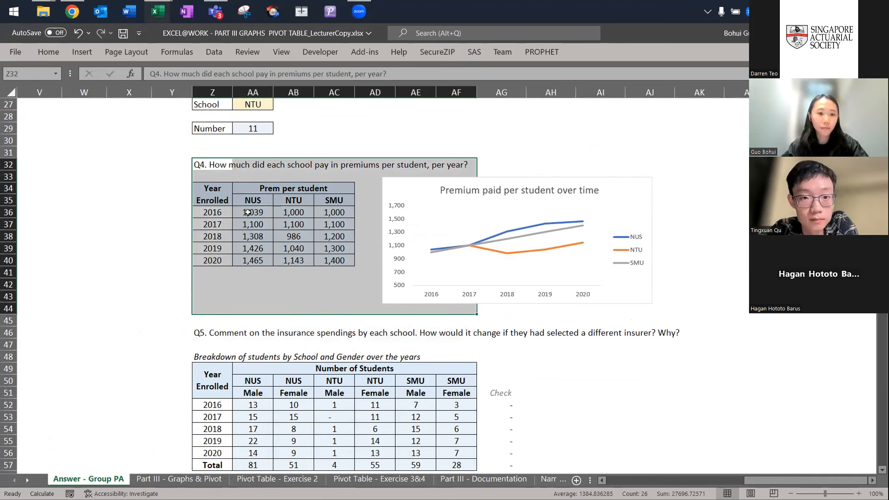
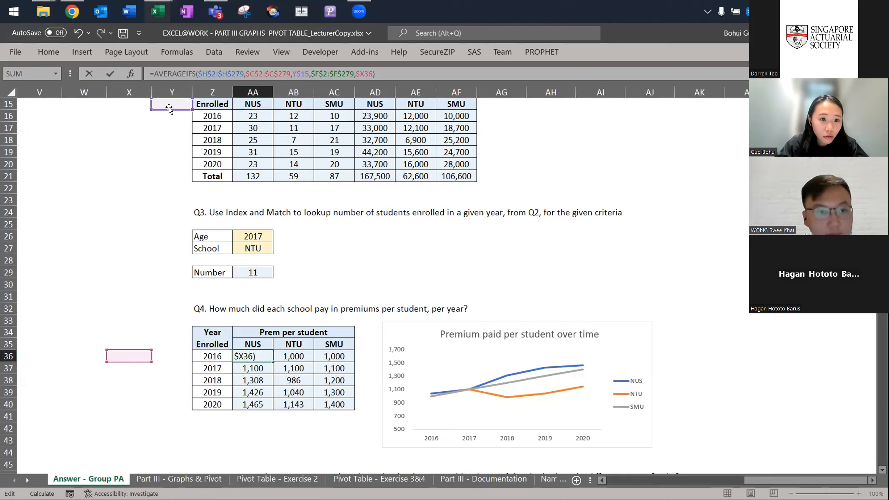
Examine the student data columns and criteria cells referenced by the AVERAGEIFS formula in AA36
{"action": "scroll", "coordinate": [183, 169], "scroll_direction": "up", "scroll_amount": 2}
{"action": "scroll", "coordinate": [182, 168], "scroll_direction": "up", "scroll_amount": 3}
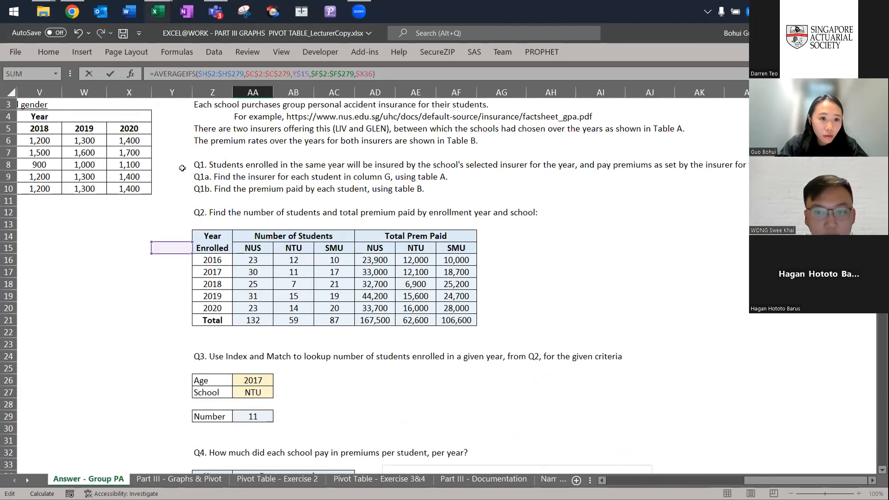
{"action": "scroll", "coordinate": [182, 168], "scroll_direction": "left", "scroll_amount": 7}
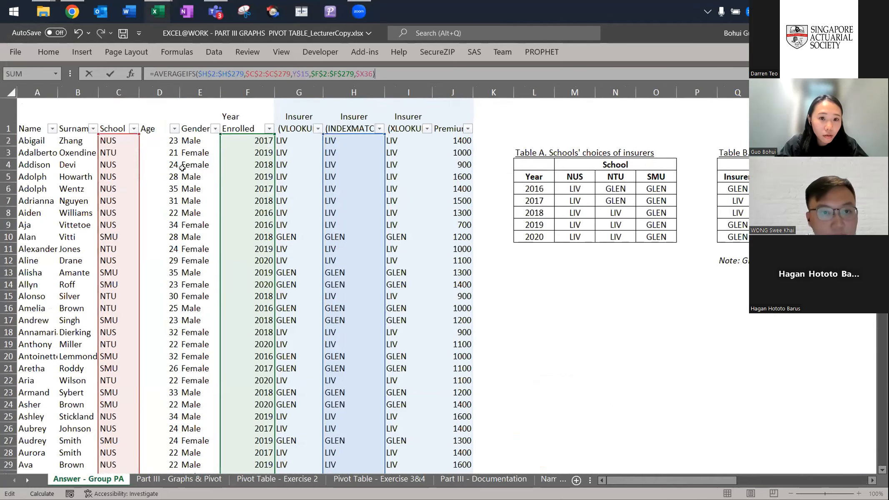
{"action": "scroll", "coordinate": [182, 167], "scroll_direction": "right", "scroll_amount": 3}
{"action": "scroll", "coordinate": [177, 183], "scroll_direction": "right", "scroll_amount": 4}
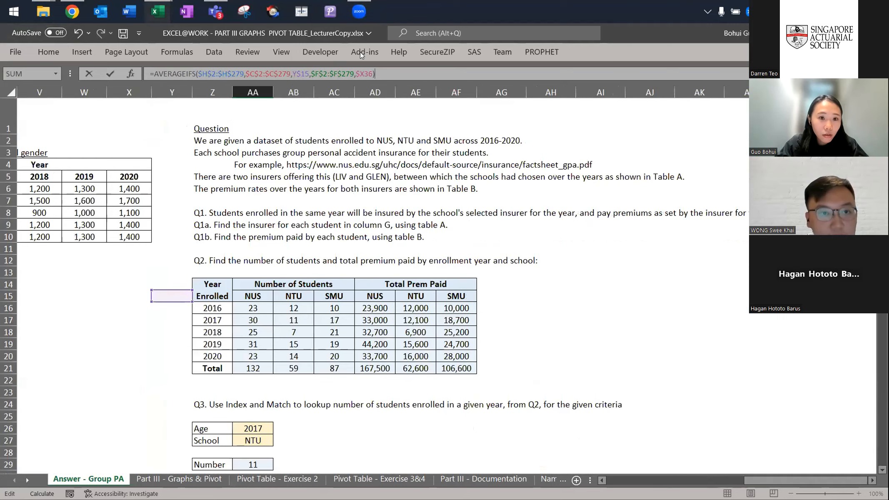
Try to repoint the AVERAGEIFS criteria in AA36 to Z$16 and $Z36
{"action": "left_click", "coordinate": [305, 73]}
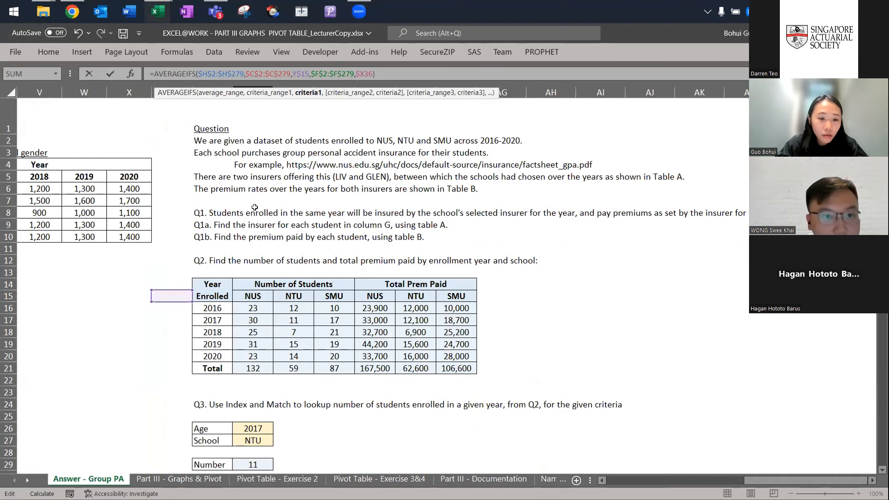
{"action": "scroll", "coordinate": [200, 296], "scroll_direction": "down", "scroll_amount": 3}
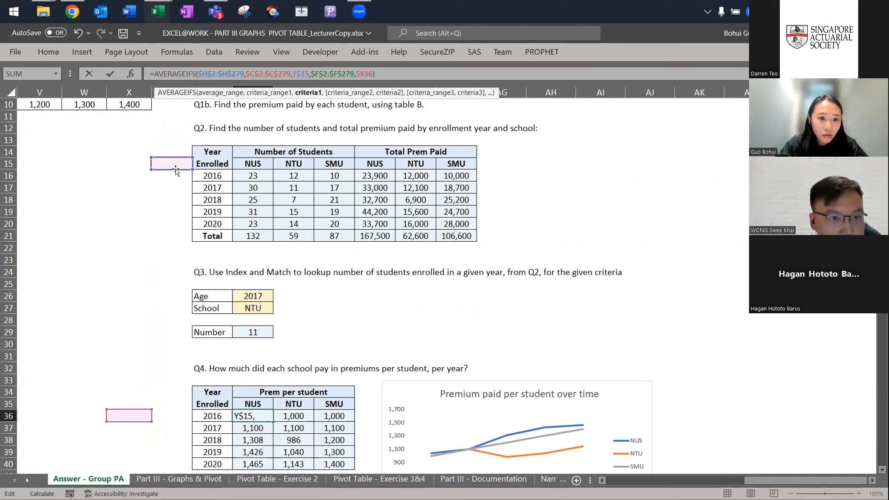
{"action": "left_click_drag", "start_coordinate": [178, 173], "coordinate": [219, 185]}
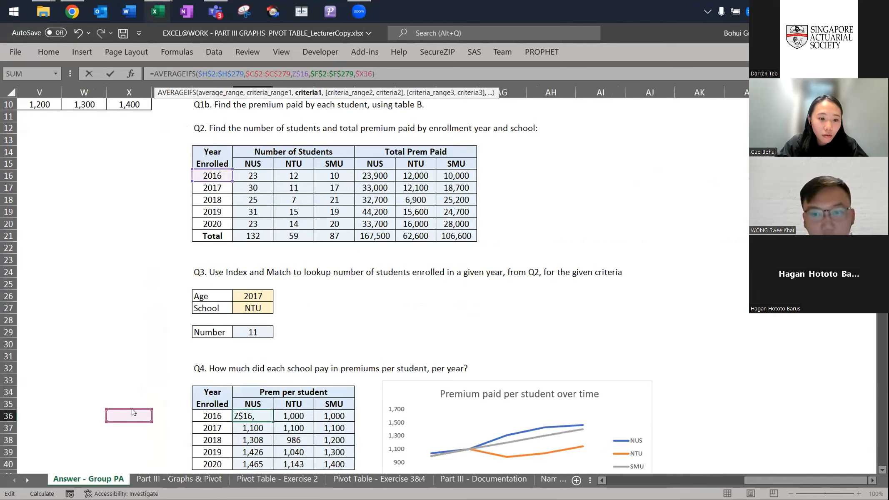
{"action": "left_click_drag", "start_coordinate": [136, 408], "coordinate": [224, 409]}
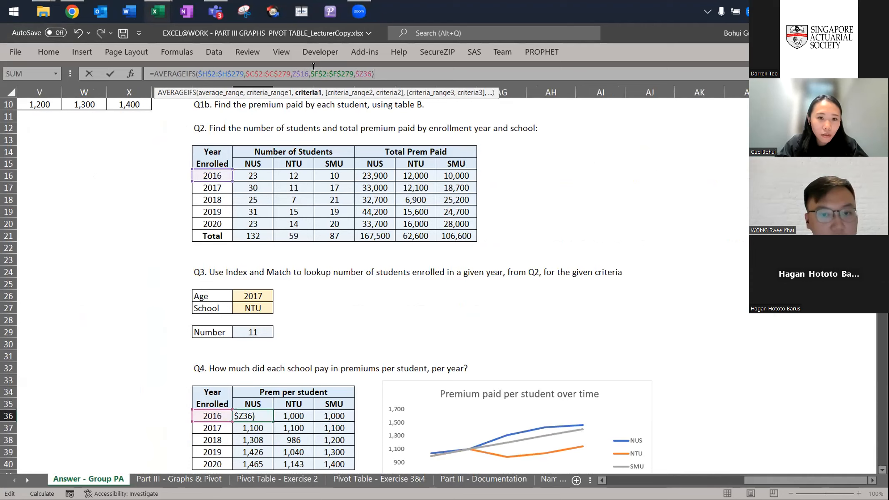
{"action": "key", "text": "Escape"}
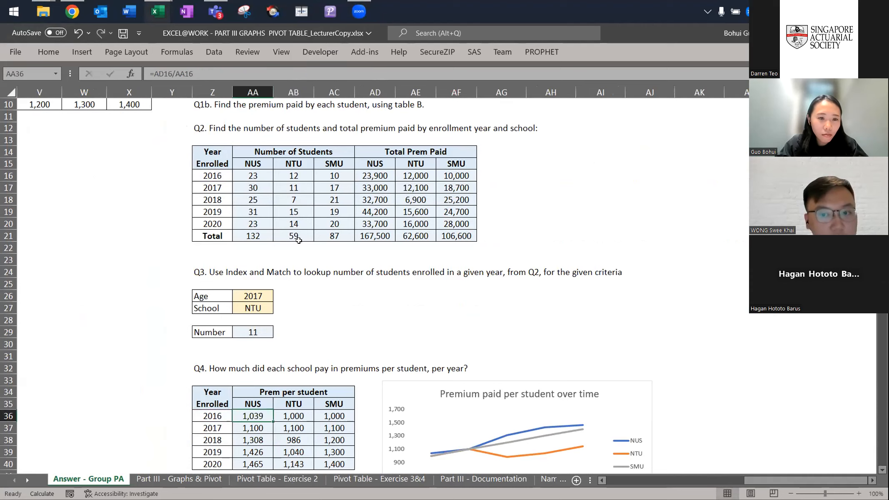
{"action": "scroll", "coordinate": [348, 378], "scroll_direction": "down", "scroll_amount": 7}
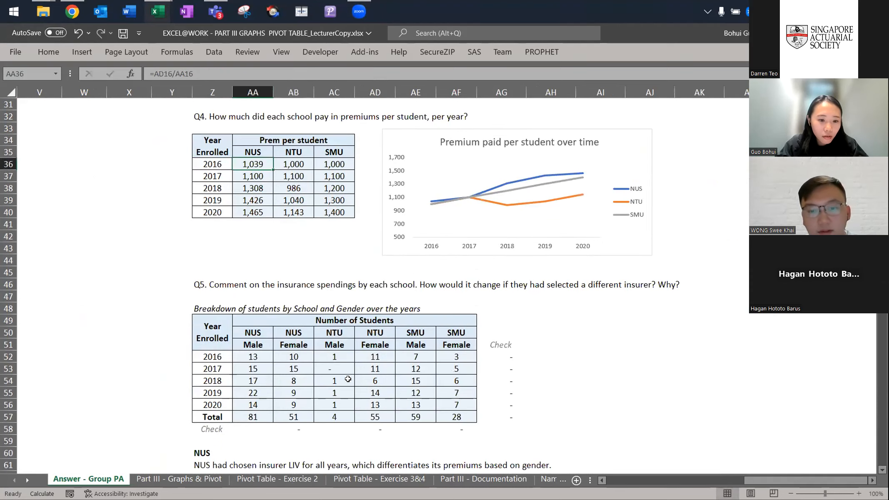
{"action": "scroll", "coordinate": [258, 129], "scroll_direction": "up", "scroll_amount": 1}
{"action": "left_click_drag", "start_coordinate": [238, 69], "coordinate": [117, 81]}
{"action": "type", "text": "=AVERAGEIFS($H$2:$H$279,$C$2:$C$279,Y$15,$F$2:$F$279,$X36)"}
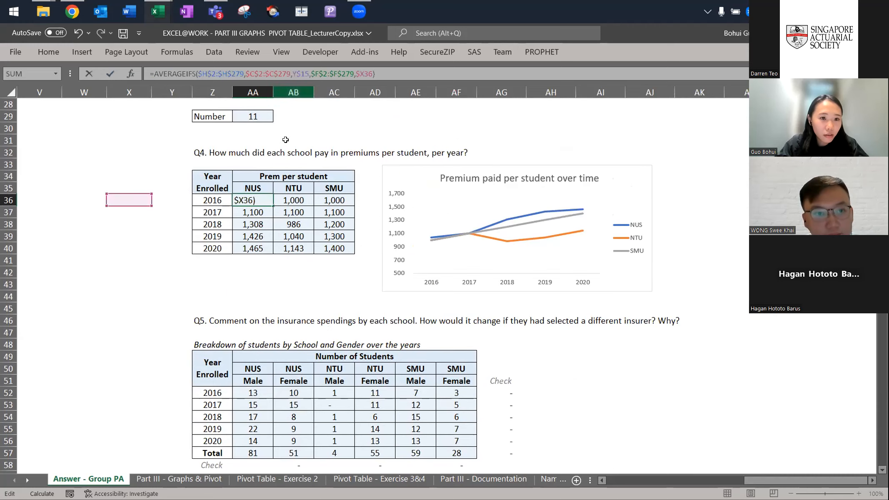
{"action": "scroll", "coordinate": [262, 177], "scroll_direction": "up", "scroll_amount": 9}
{"action": "scroll", "coordinate": [263, 177], "scroll_direction": "left", "scroll_amount": 7}
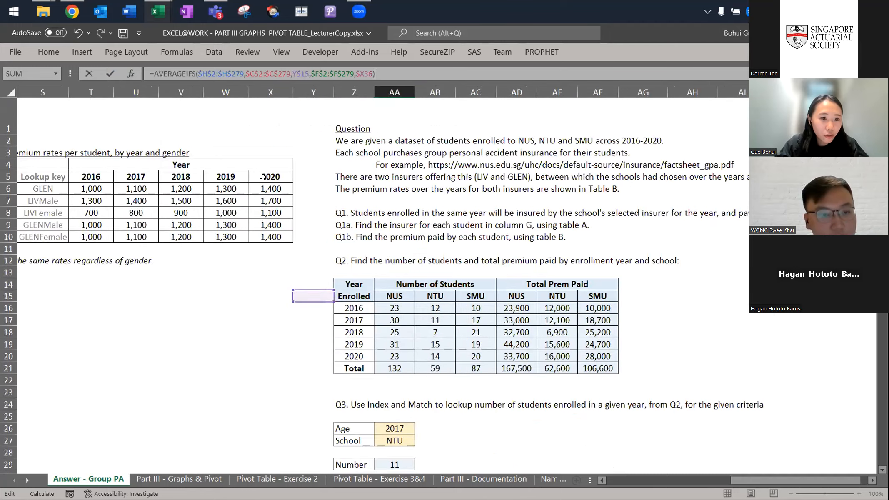
{"action": "key", "text": "Escape"}
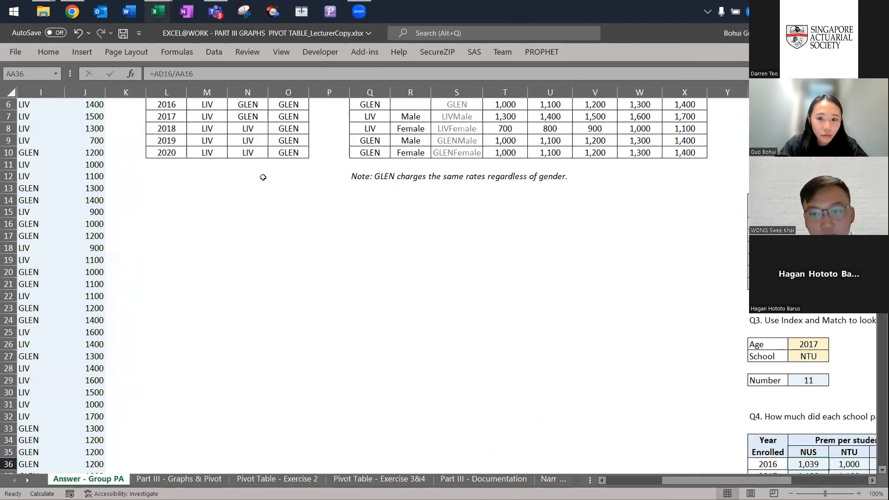
{"action": "key", "text": "F2"}
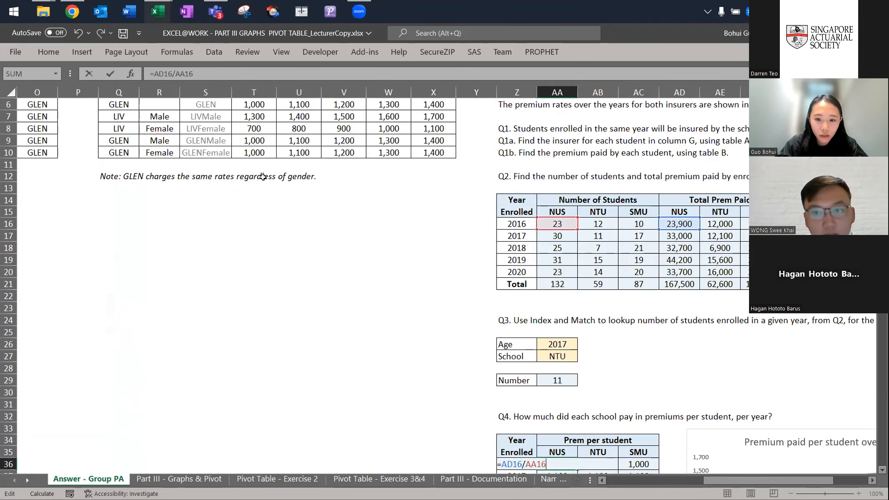
{"action": "key", "text": "shift+Home"}
{"action": "type", "text": "=AVERAGEIFS($H$2:$H$279,$C$2:$C$279,Y$15,$F$2:$F$279,$X36)"}
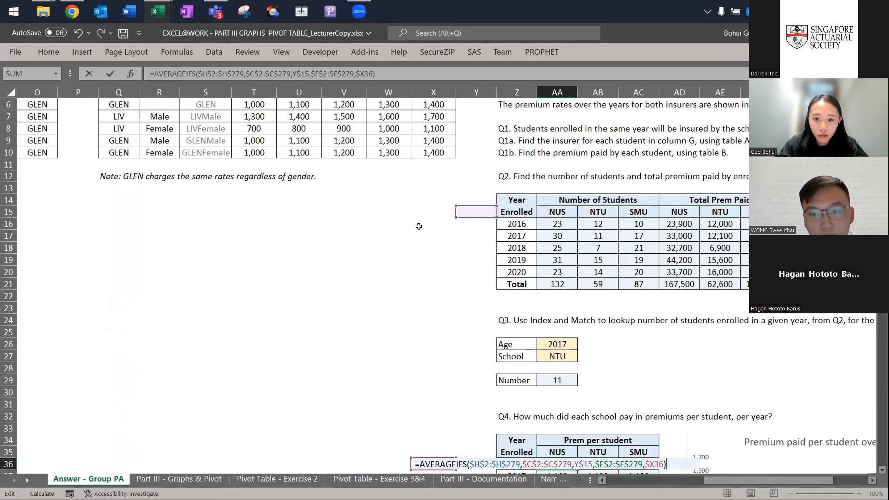
{"action": "scroll", "coordinate": [419, 226], "scroll_direction": "down", "scroll_amount": 2}
{"action": "scroll", "coordinate": [383, 319], "scroll_direction": "up", "scroll_amount": 4}
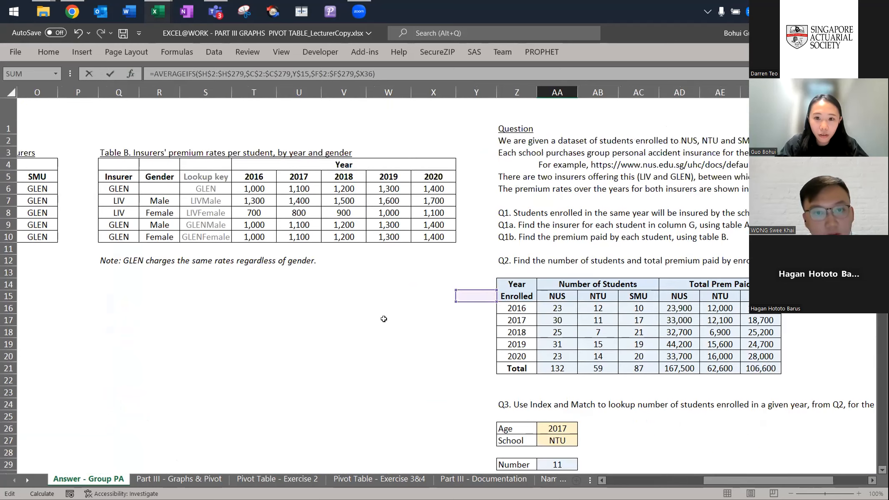
{"action": "scroll", "coordinate": [384, 319], "scroll_direction": "left", "scroll_amount": 5}
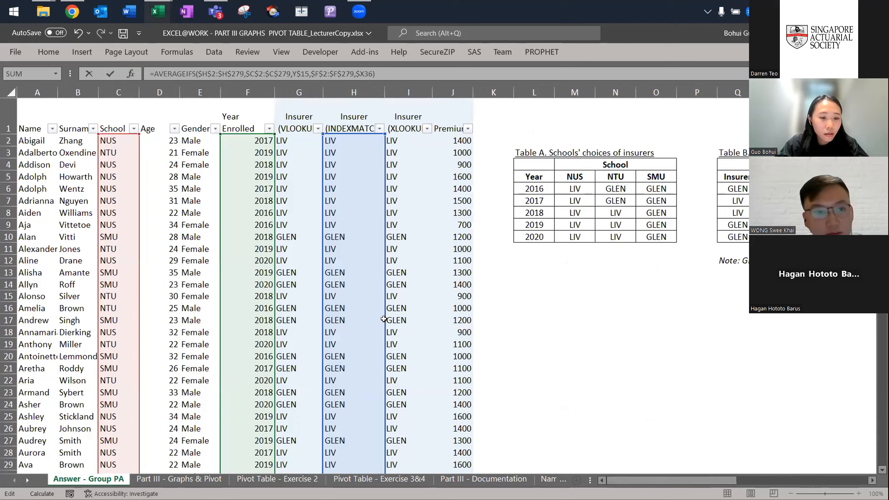
{"action": "key", "text": "Escape"}
{"action": "key", "text": "alt+Tab"}
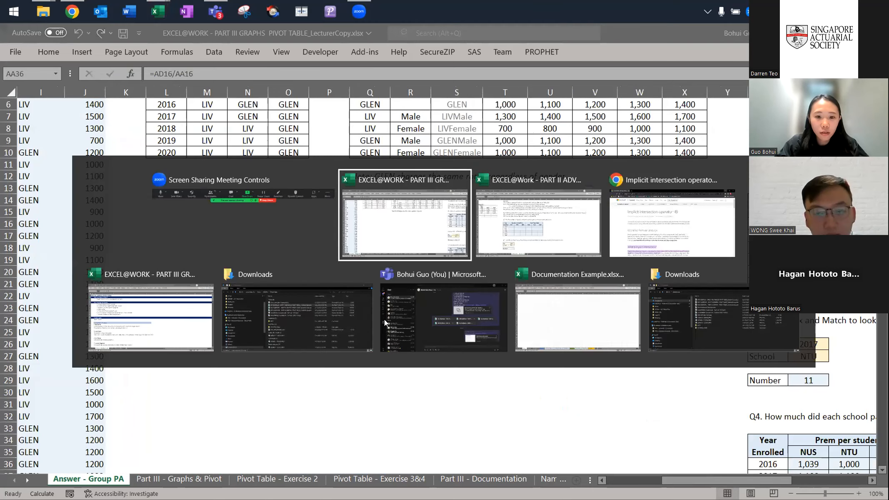
{"action": "key", "text": "alt+shift+Tab"}
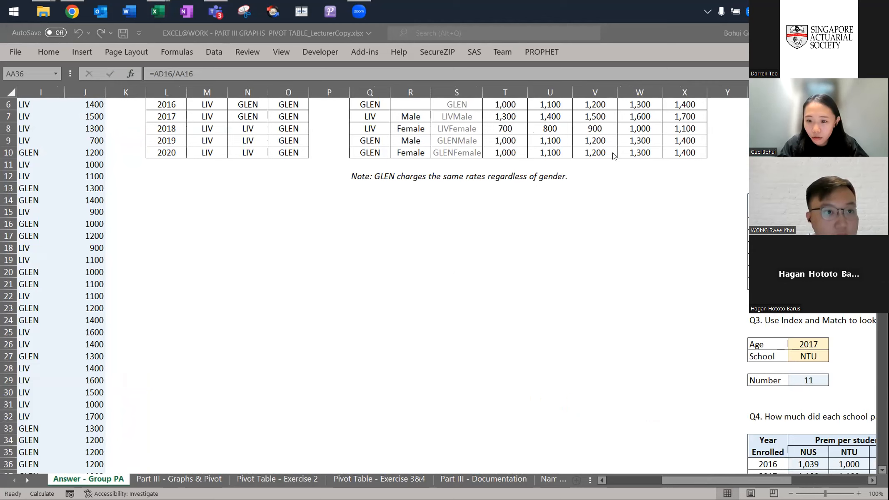
Try =AVERAGEIFS($H$2:$H$279,$C$2:$C$279,Y$15,$F$2:$F$279,$X36) in AA36 and check the student columns it references
{"action": "scroll", "coordinate": [425, 277], "scroll_direction": "right", "scroll_amount": 5}
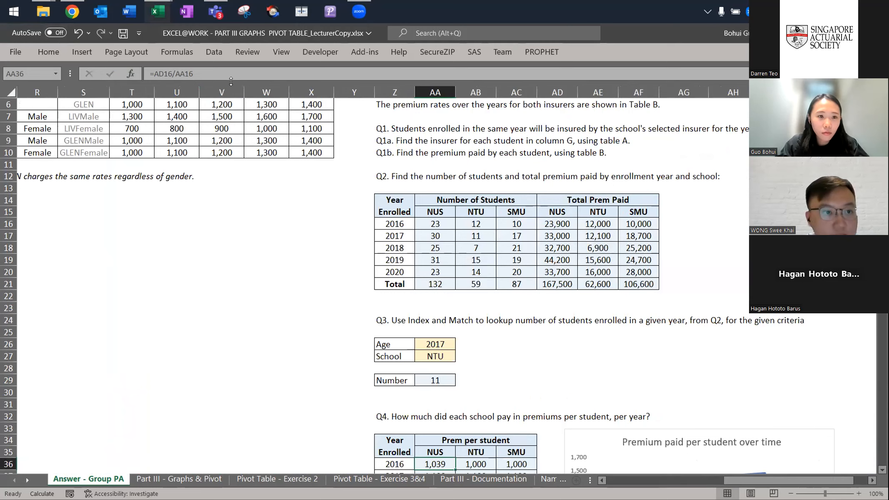
{"action": "left_click_drag", "start_coordinate": [219, 73], "coordinate": [149, 73]}
{"action": "type", "text": "=AVERAGEIFS($H$2:$H$279,$C$2:$C$279,Y$15,$F$2:$F$279,$X36)"}
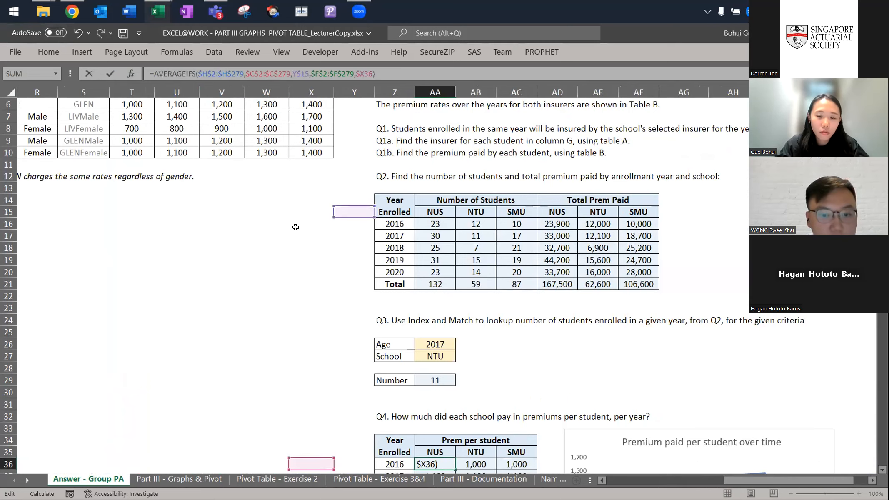
{"action": "scroll", "coordinate": [362, 242], "scroll_direction": "down", "scroll_amount": 2}
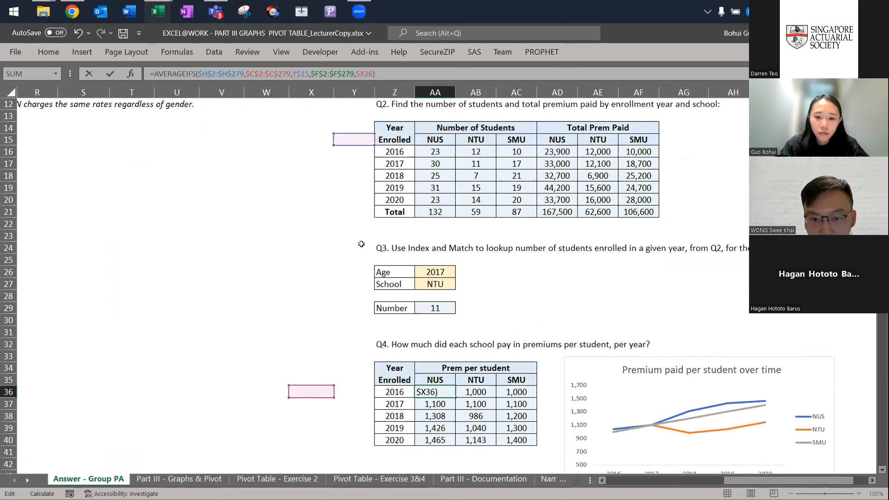
{"action": "scroll", "coordinate": [258, 153], "scroll_direction": "left", "scroll_amount": 6}
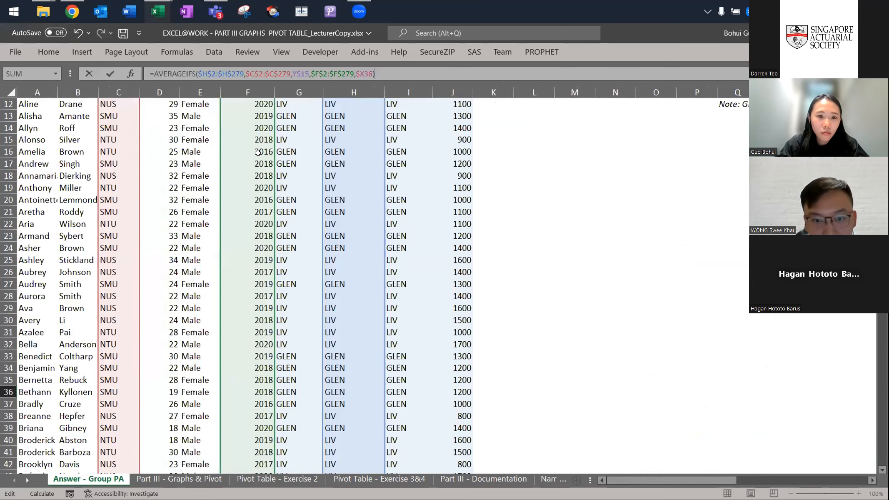
{"action": "scroll", "coordinate": [258, 153], "scroll_direction": "up", "scroll_amount": 4}
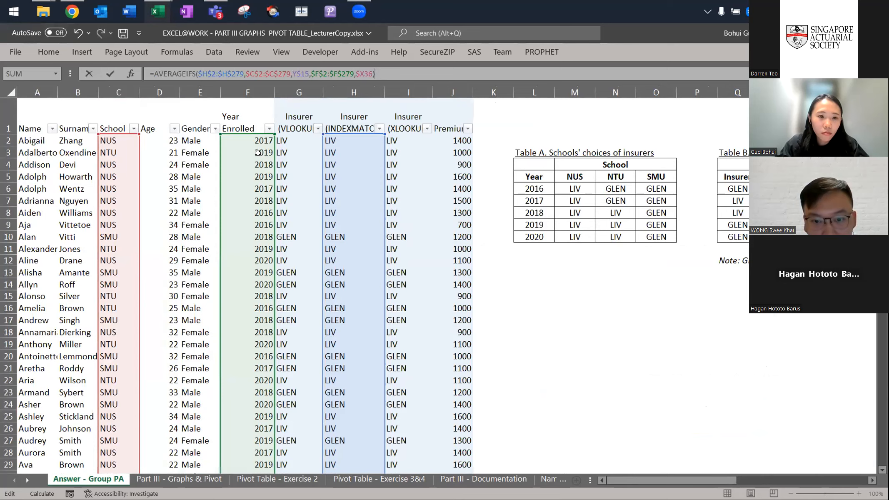
{"action": "key", "text": "Return"}
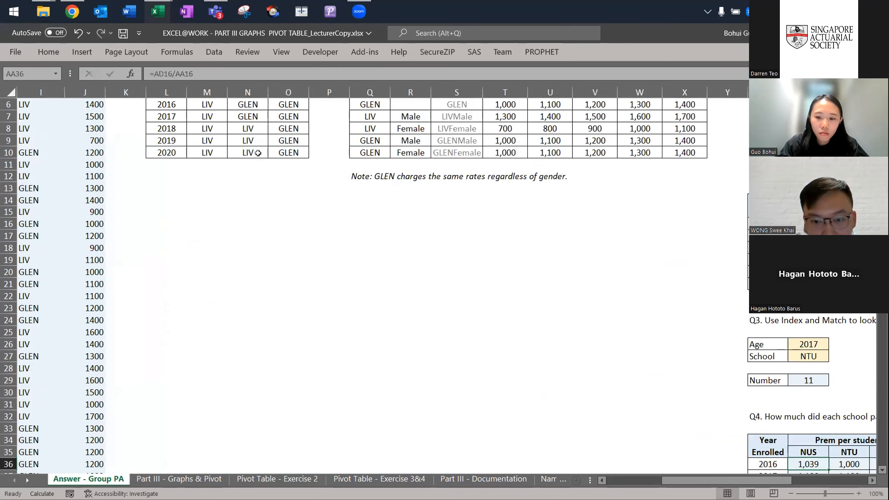
Try the same AVERAGEIFS formula in AB36, the 2016 NTU premium per student
{"action": "scroll", "coordinate": [258, 152], "scroll_direction": "right", "scroll_amount": 1}
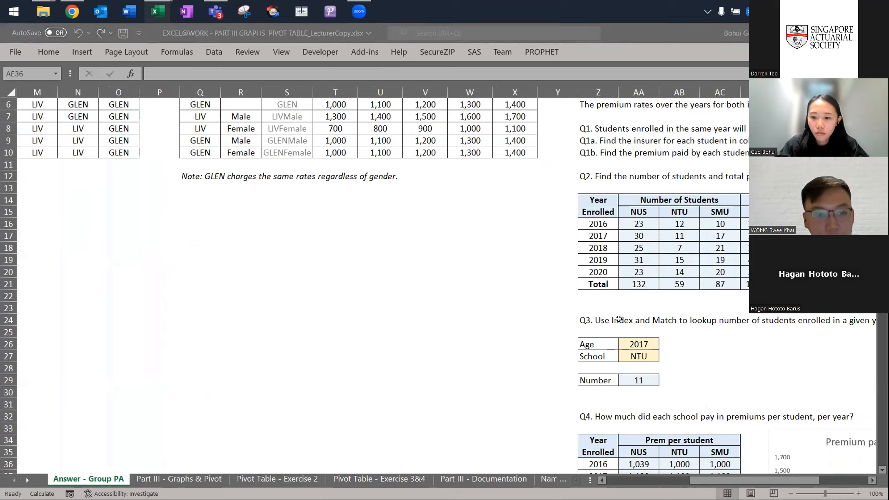
{"action": "left_click", "coordinate": [678, 463]}
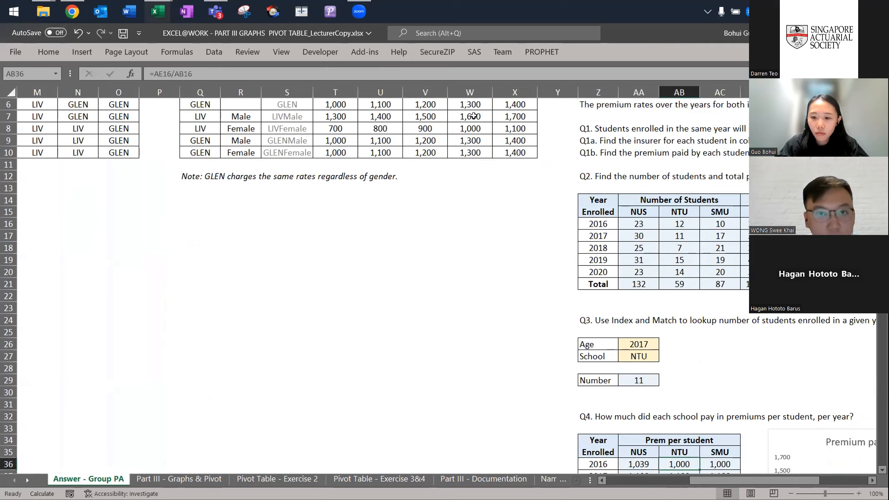
{"action": "left_click", "coordinate": [465, 77]}
{"action": "key", "text": "ctrl+a"}
{"action": "type", "text": "=AVERAGEIFS($H$2:$H$279,$C$2:$C$279,Y$15,$F$2:$F$279,$X36)"}
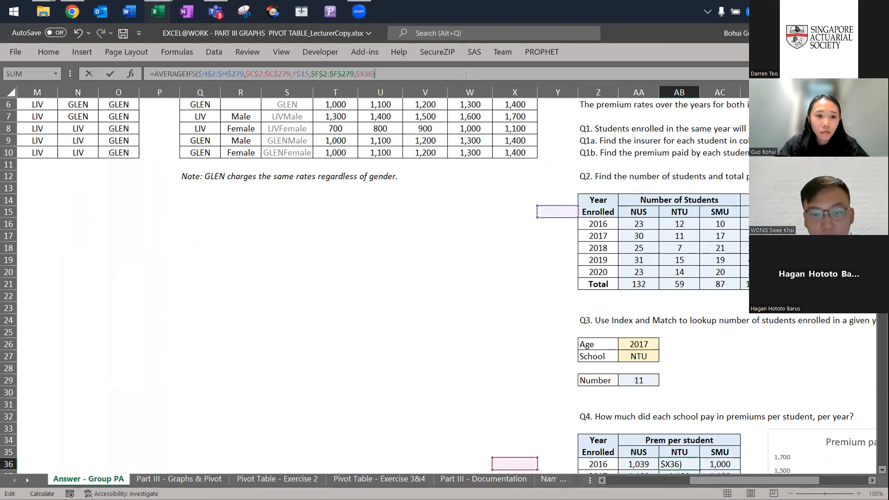
{"action": "key", "text": "Escape"}
{"action": "key", "text": "Left"}
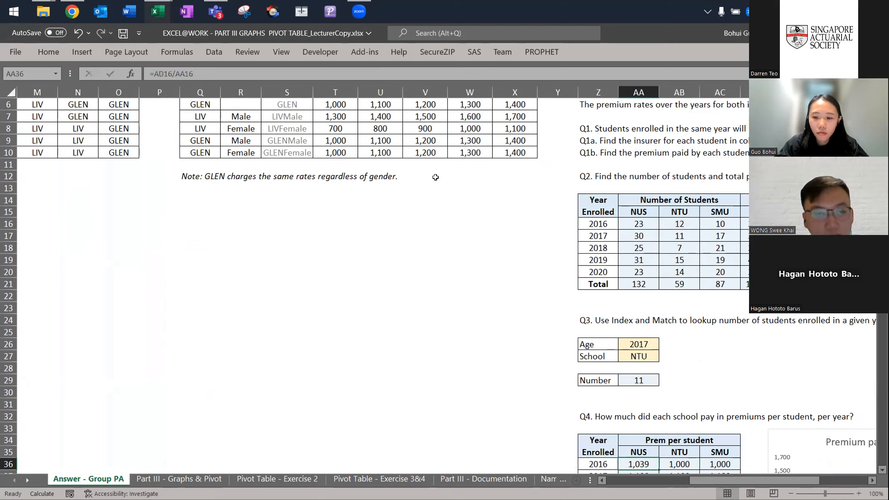
{"action": "key", "text": "Right"}
{"action": "key", "text": "Right"}
{"action": "key", "text": "F2"}
{"action": "key", "text": "Escape"}
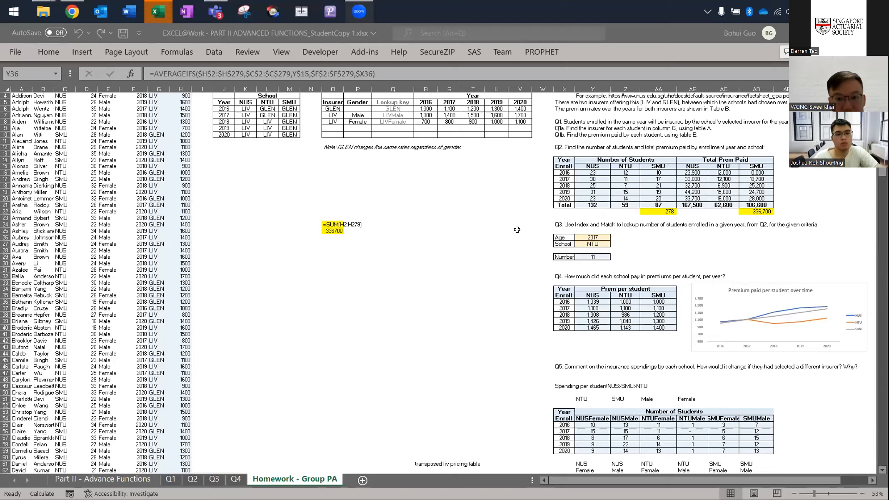
Examine the ranges referenced by the AVERAGEIFS formula in Y36 of the student workbook's Homework - Group PA sheet
{"action": "scroll", "coordinate": [667, 315], "scroll_direction": "down", "scroll_amount": 1}
{"action": "scroll", "coordinate": [666, 314], "scroll_direction": "up", "scroll_amount": 2}
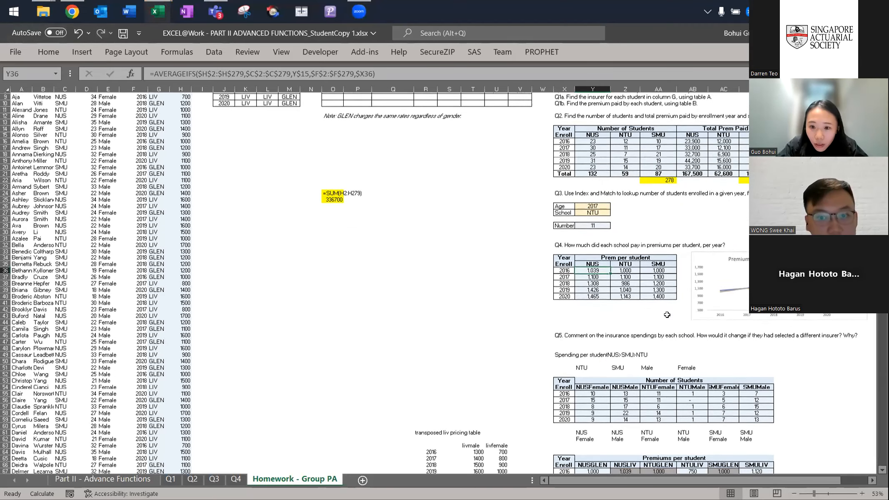
{"action": "left_click", "coordinate": [274, 74]}
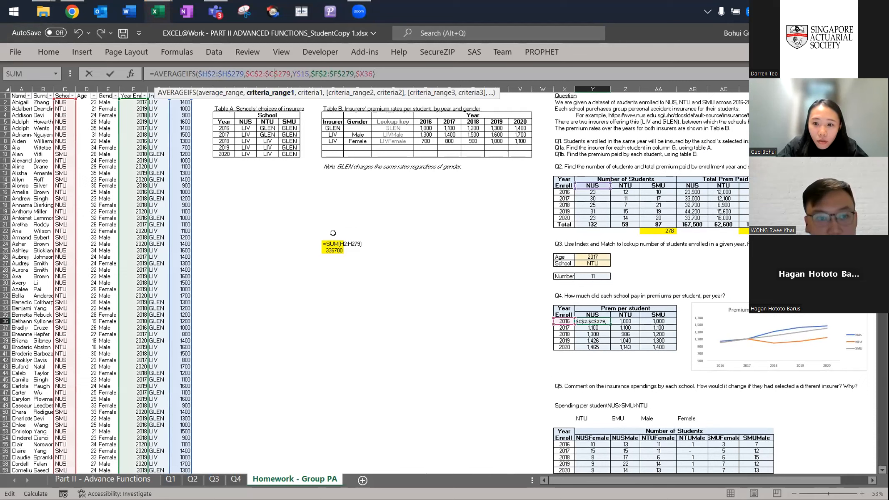
{"action": "key", "text": "Escape"}
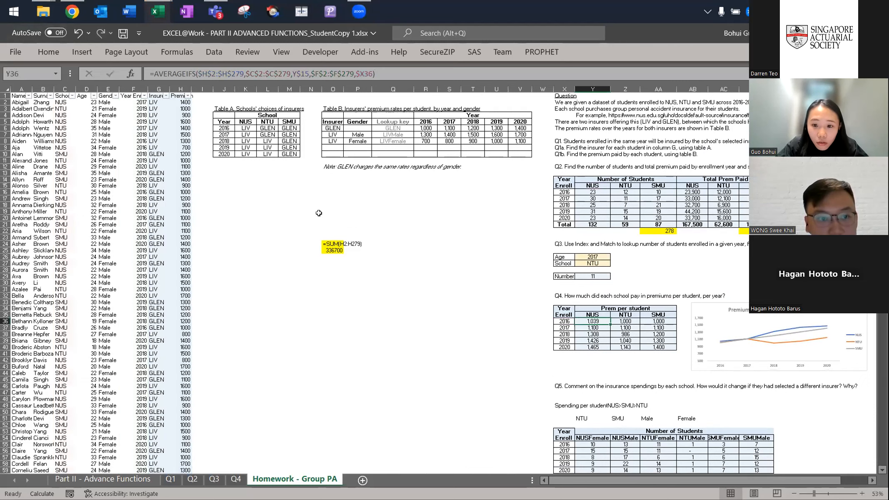
Switch to the lecturer workbook's Answer - Group PA sheet and review the Q4 premium-per-student table and chart
{"action": "key", "text": "alt+Tab"}
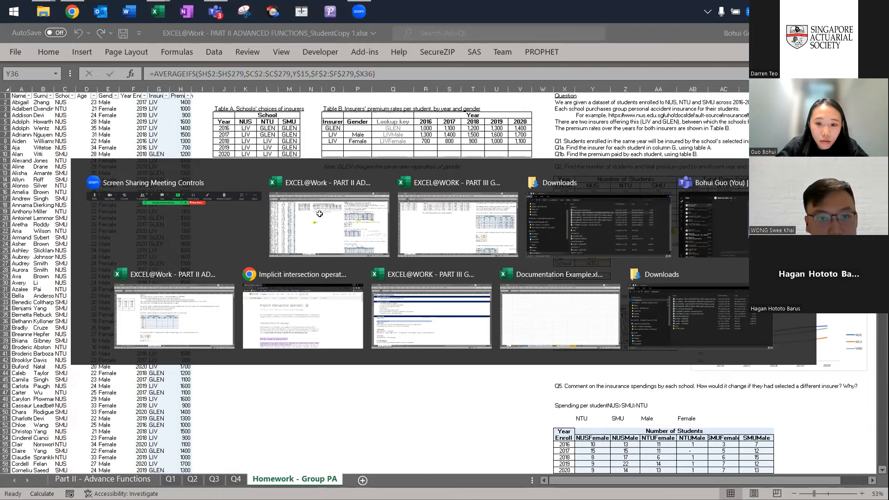
{"action": "key", "text": "Right"}
{"action": "key", "text": "Down"}
{"action": "key", "text": "Right"}
{"action": "key", "text": "Right"}
{"action": "key", "text": "Right"}
{"action": "key", "text": "Right"}
{"action": "key", "text": "Right"}
{"action": "key", "text": "Right"}
{"action": "key", "text": "Right"}
{"action": "key", "text": "Right"}
{"action": "key", "text": "Right"}
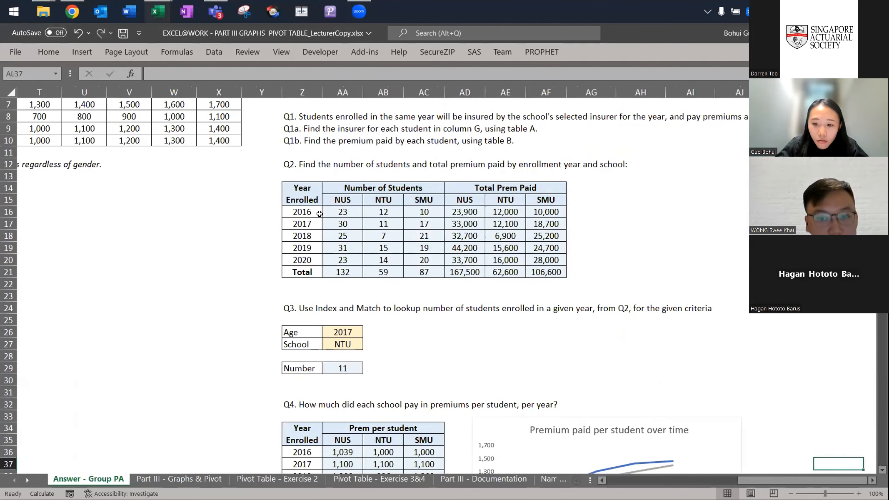
{"action": "key", "text": "Down"}
{"action": "key", "text": "Down"}
{"action": "key", "text": "Down"}
{"action": "key", "text": "Down"}
{"action": "key", "text": "Down"}
{"action": "key", "text": "Down"}
{"action": "key", "text": "Down"}
{"action": "key", "text": "Down"}
Return to the student workbook and examine each argument of Y36's AVERAGEIFS formula, from the average range to the second criteria
{"action": "key", "text": "alt+Tab"}
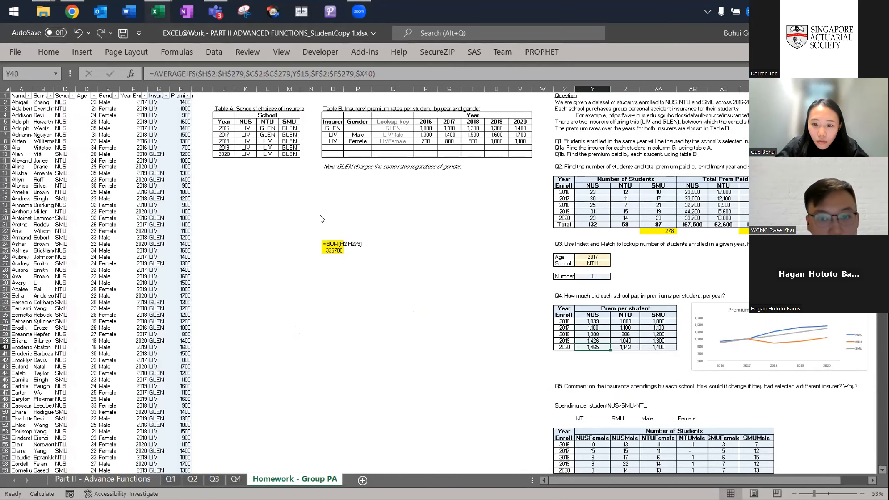
{"action": "key", "text": "alt+Tab"}
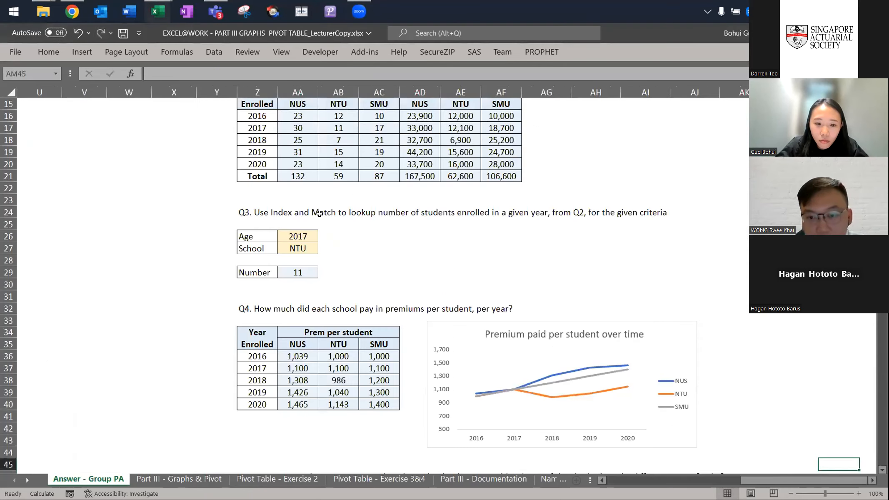
{"action": "key", "text": "alt+Tab"}
{"action": "left_click", "coordinate": [592, 321]}
{"action": "double_click", "coordinate": [592, 321]}
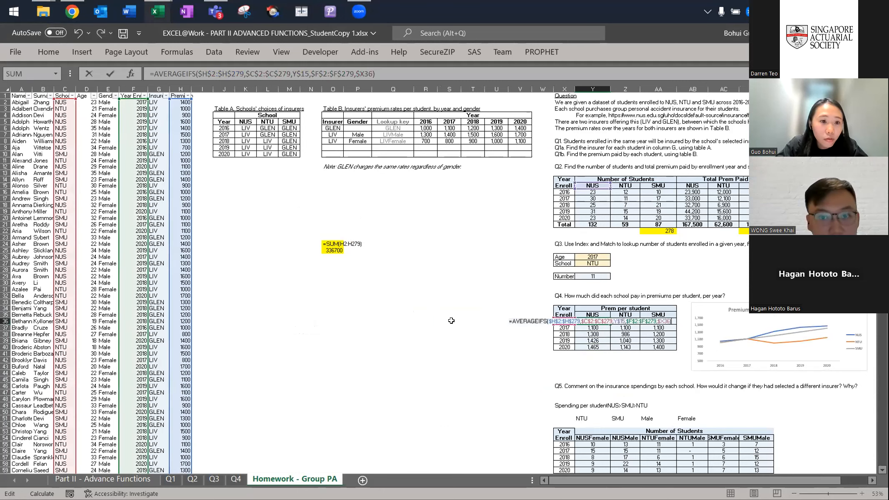
{"action": "left_click", "coordinate": [236, 67]}
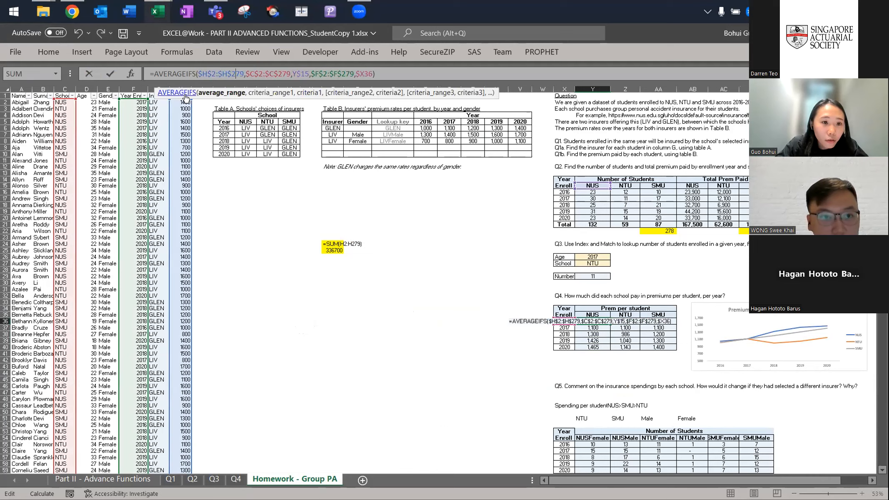
{"action": "left_click_drag", "start_coordinate": [195, 95], "coordinate": [359, 74]}
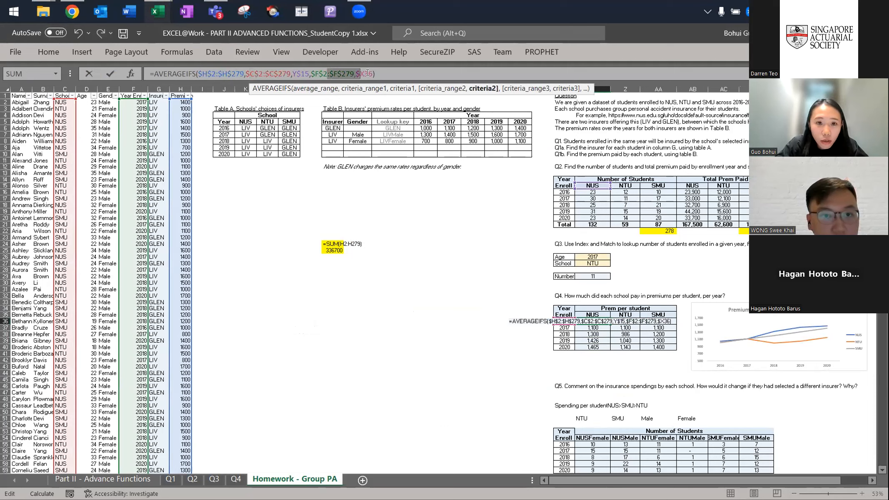
{"action": "left_click", "coordinate": [364, 73]}
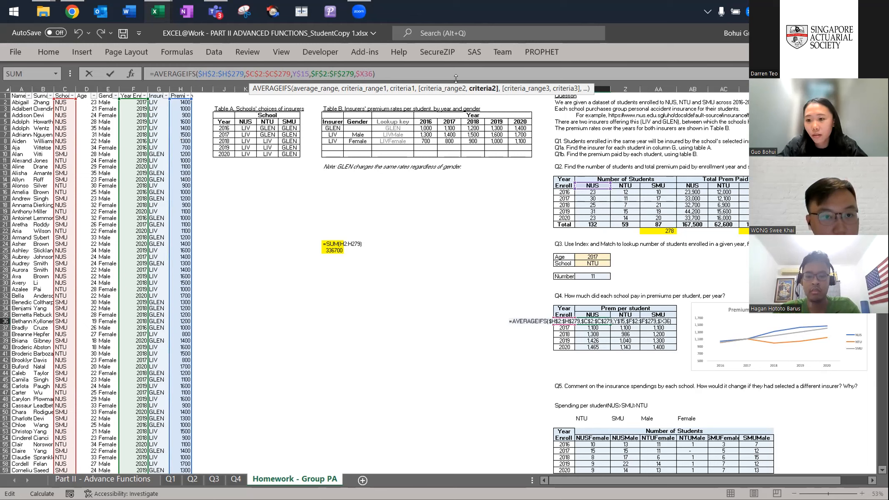
{"action": "key", "text": "ctrl+Return"}
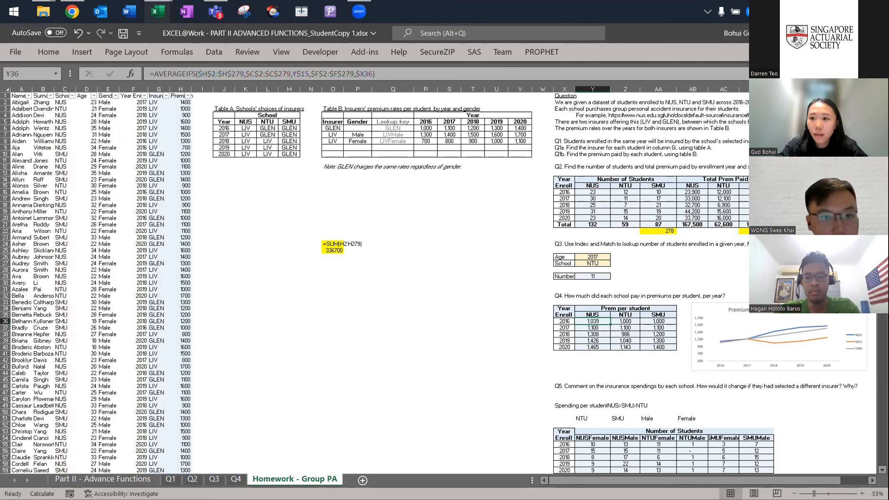
Switch back to the lecturer workbook and review the Q5 question with its student breakdown by school and gender
{"action": "key", "text": "alt+Tab"}
{"action": "left_click", "coordinate": [573, 211]}
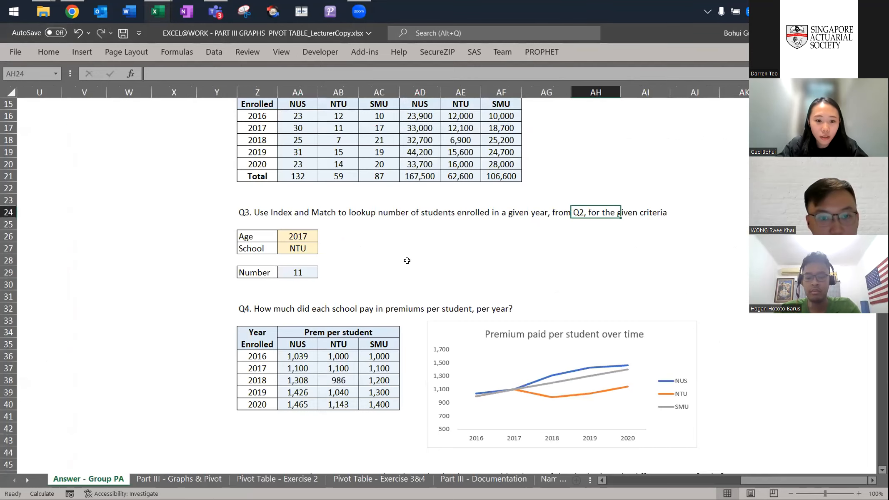
{"action": "scroll", "coordinate": [389, 266], "scroll_direction": "down", "scroll_amount": 1}
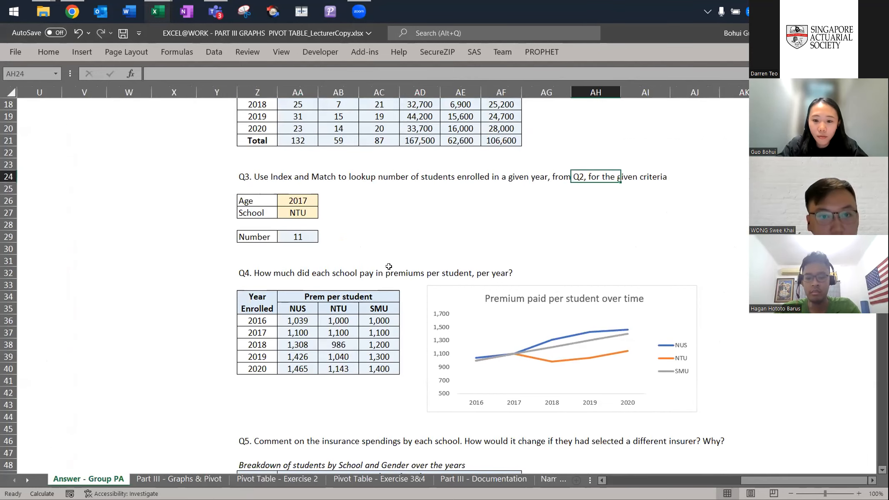
{"action": "scroll", "coordinate": [389, 266], "scroll_direction": "down", "scroll_amount": 4}
{"action": "scroll", "coordinate": [388, 266], "scroll_direction": "down", "scroll_amount": 2}
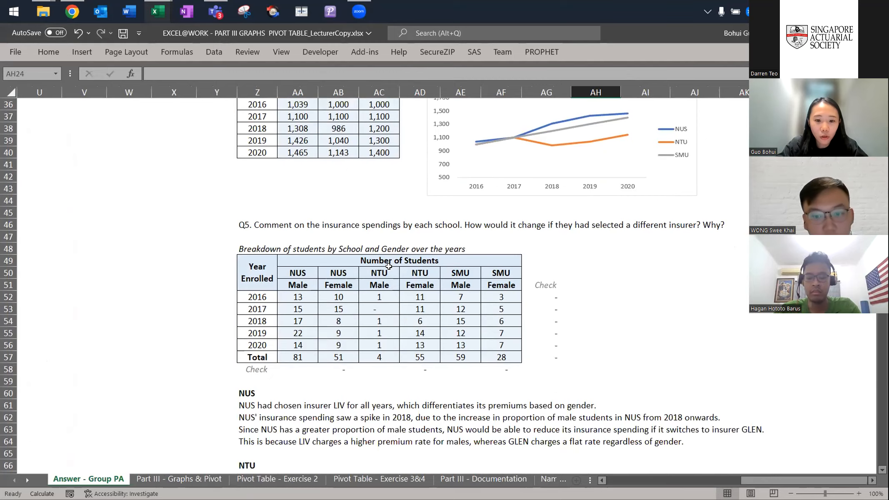
{"action": "scroll", "coordinate": [388, 266], "scroll_direction": "up", "scroll_amount": 5}
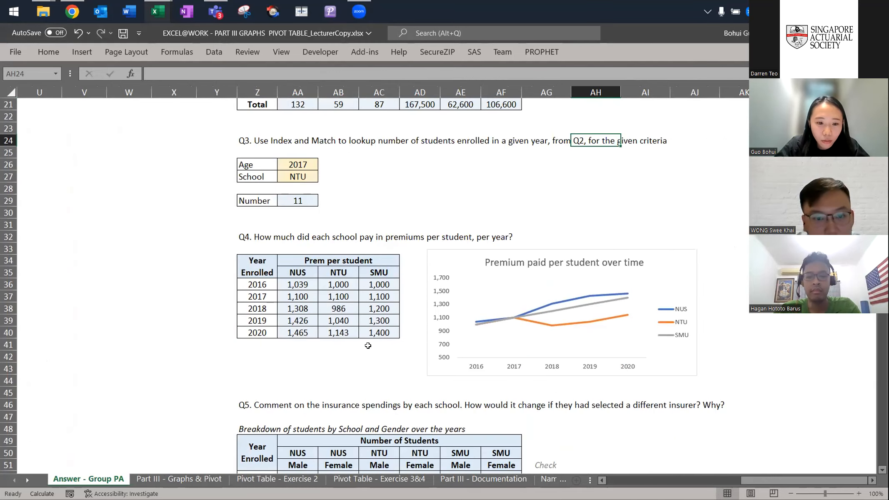
Draw a random participant on the Name Generator sheet by re-entering the INDEX/MATCH formula in G4 twice
{"action": "key", "text": "ctrl+Page_Down"}
{"action": "key", "text": "ctrl+Page_Down"}
{"action": "key", "text": "ctrl+Page_Down"}
{"action": "key", "text": "ctrl+Page_Down"}
{"action": "key", "text": "ctrl+Page_Down"}
{"action": "key", "text": "F2"}
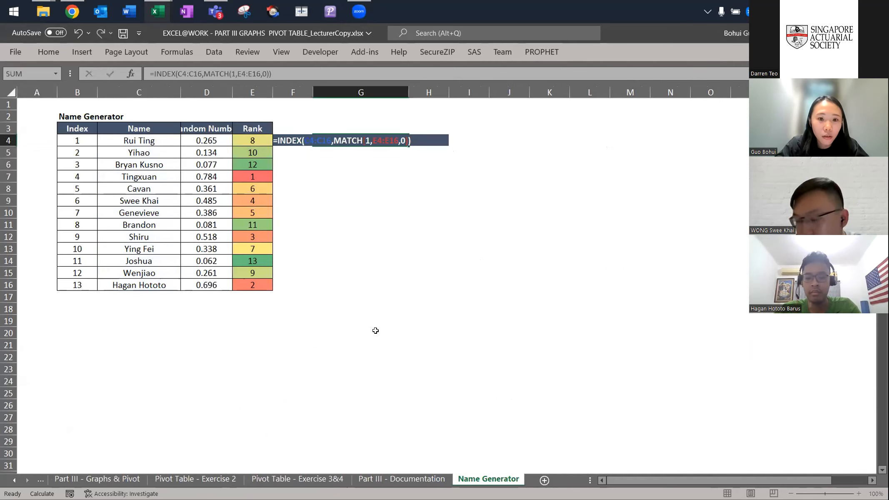
{"action": "key", "text": "Return"}
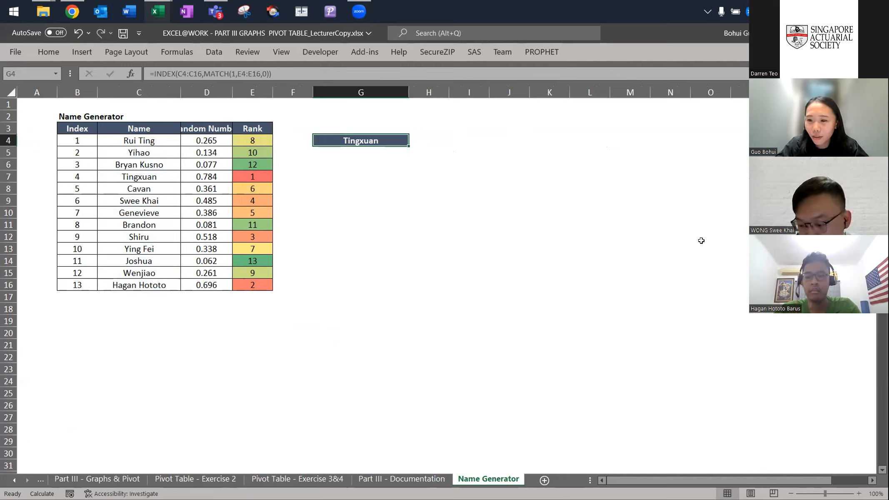
{"action": "double_click", "coordinate": [315, 138]}
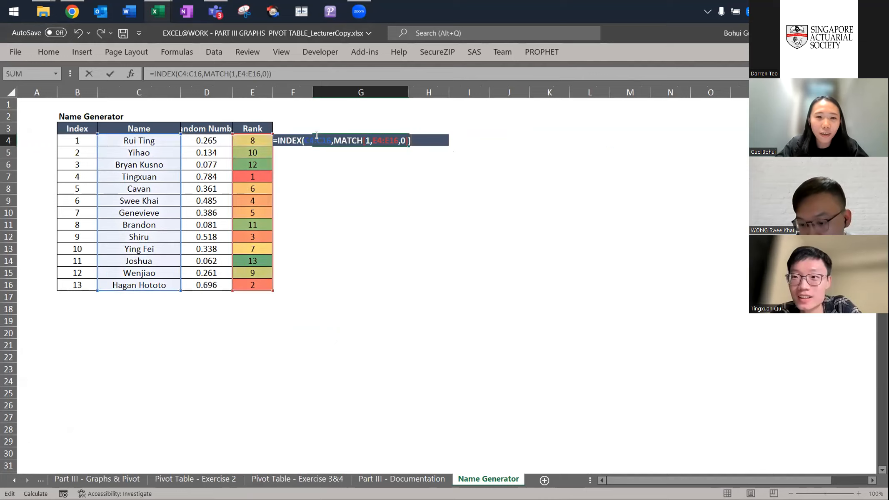
{"action": "key", "text": "Return"}
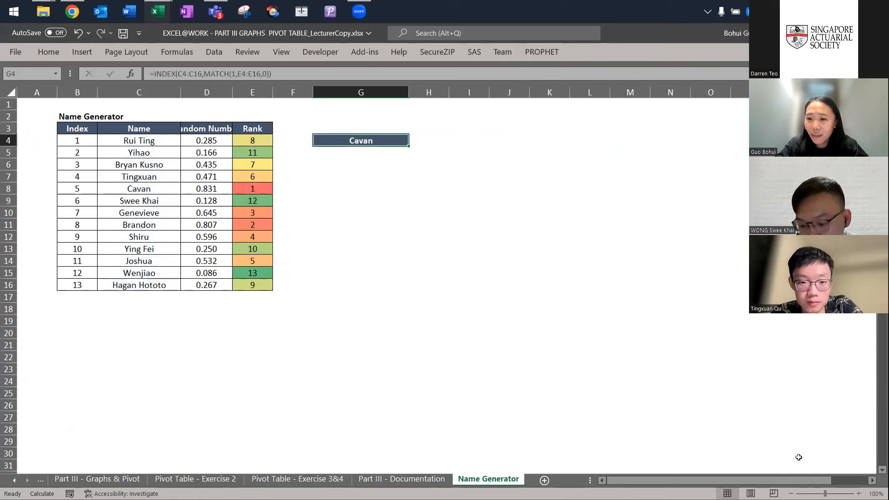
{"action": "left_click", "coordinate": [615, 57]}
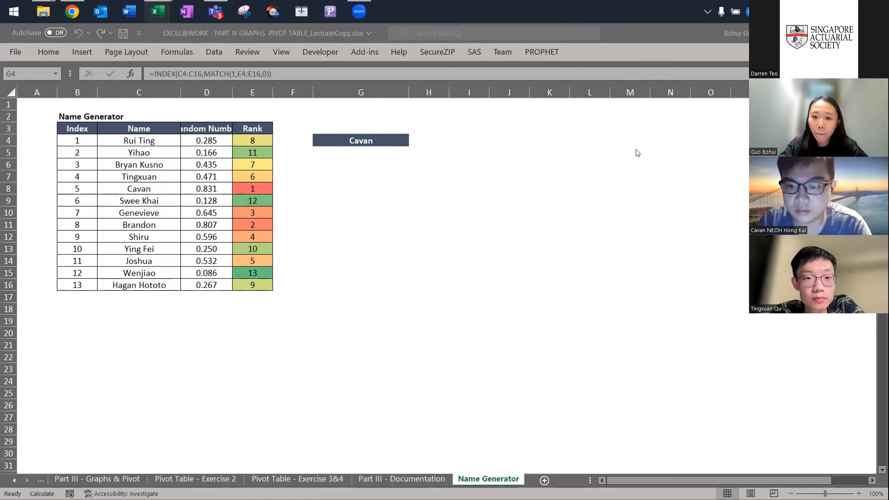
{"action": "left_click", "coordinate": [446, 308]}
{"action": "key", "text": "ctrl+Page_Up"}
{"action": "key", "text": "ctrl+Page_Up"}
{"action": "key", "text": "ctrl+Page_Up"}
{"action": "key", "text": "ctrl+Page_Up"}
{"action": "key", "text": "ctrl+Page_Up"}
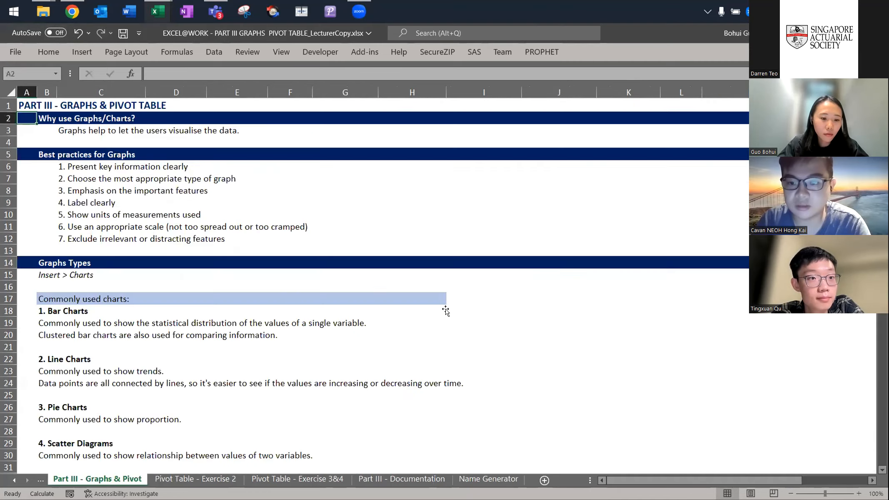
{"action": "key", "text": "ctrl+Page_Down"}
{"action": "key", "text": "ctrl+Page_Down"}
{"action": "key", "text": "ctrl+Page_Down"}
{"action": "key", "text": "ctrl+Page_Down"}
{"action": "key", "text": "ctrl+Page_Down"}
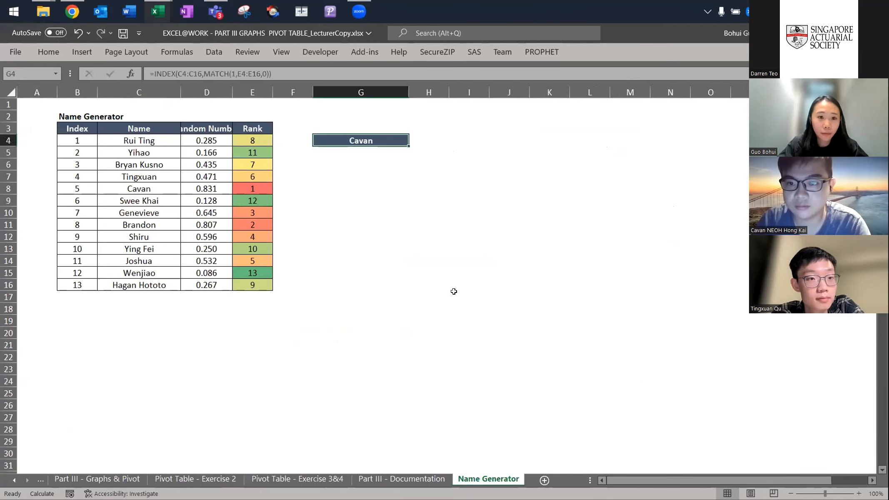
Return to the Answer - Group PA sheet and bring up the Q5 question on the schools' insurance spending
{"action": "key", "text": "ctrl+Page_Up"}
{"action": "key", "text": "ctrl+Page_Up"}
{"action": "key", "text": "ctrl+Page_Up"}
{"action": "key", "text": "ctrl+Page_Up"}
{"action": "key", "text": "ctrl+Page_Up"}
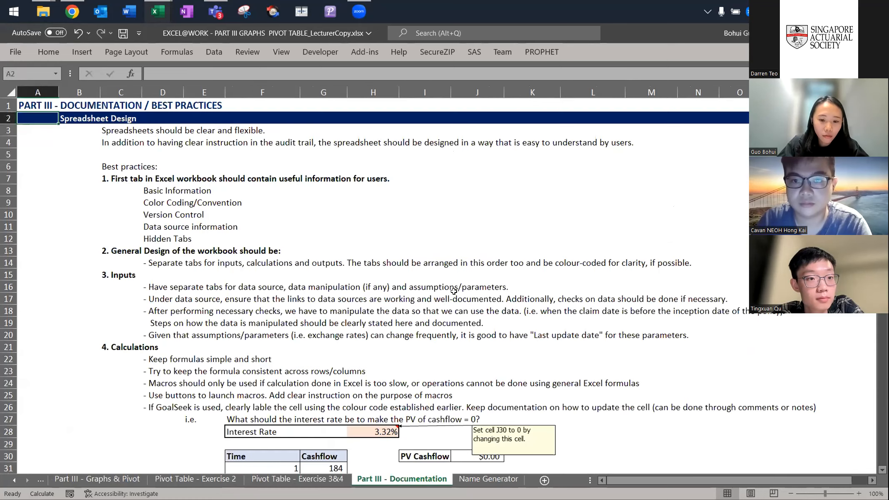
{"action": "scroll", "coordinate": [415, 353], "scroll_direction": "down", "scroll_amount": 1}
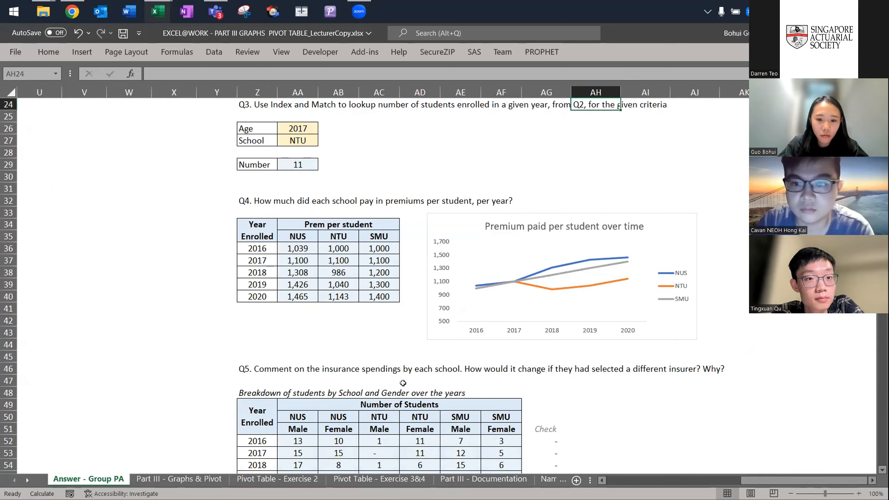
{"action": "scroll", "coordinate": [416, 353], "scroll_direction": "down", "scroll_amount": 3}
{"action": "scroll", "coordinate": [403, 346], "scroll_direction": "up", "scroll_amount": 2}
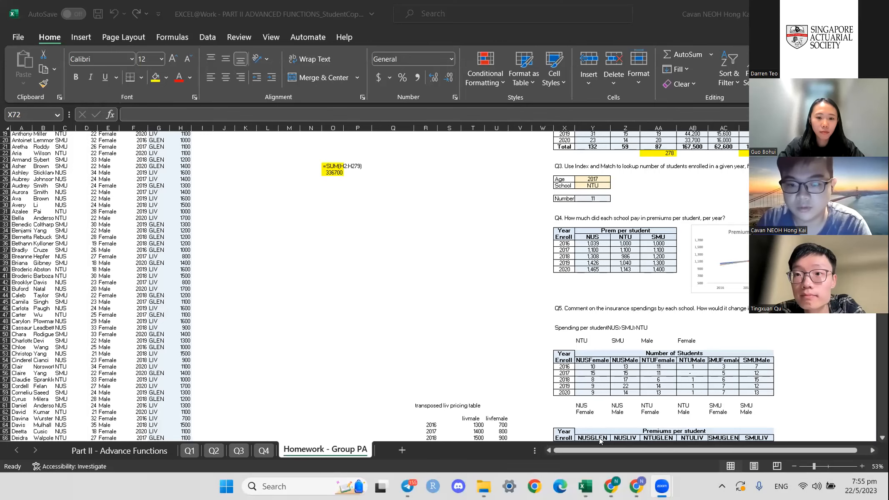
Switch to the student workbook's Homework - Group PA sheet and review the insurer tables, the Q4 premiums and the Q5 answer
{"action": "left_click", "coordinate": [610, 449]}
{"action": "key", "text": "alt+Tab"}
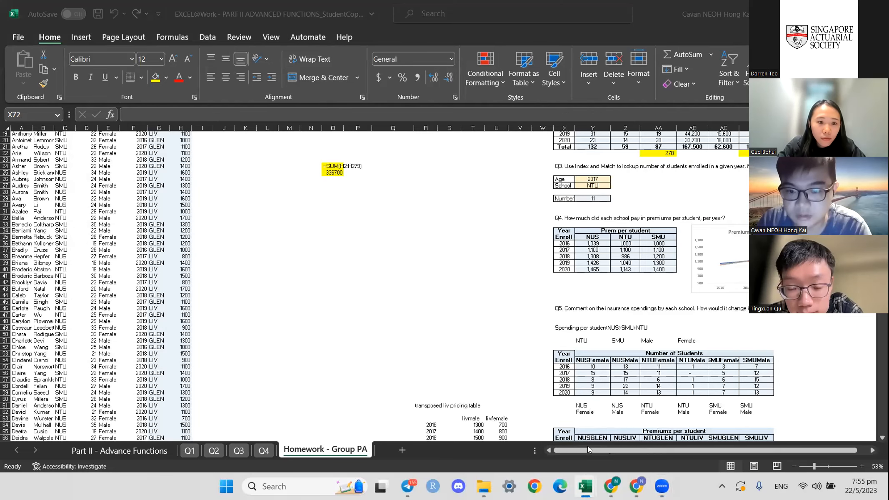
{"action": "left_click", "coordinate": [588, 448]}
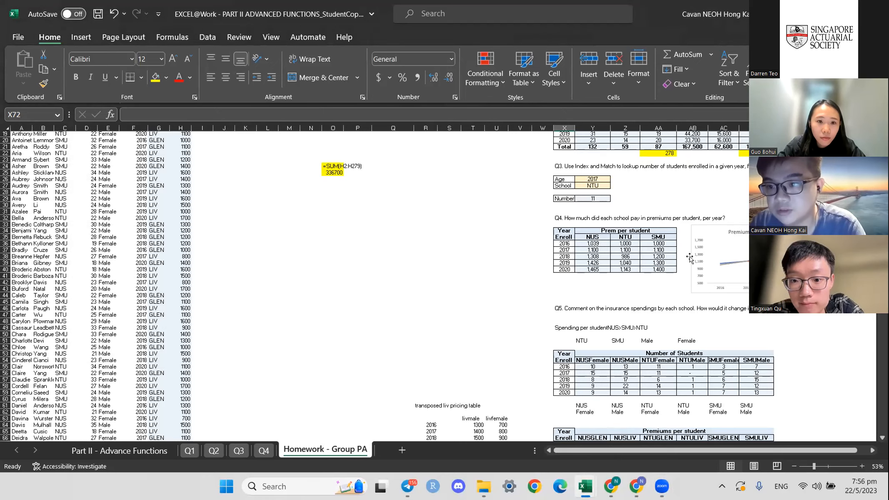
{"action": "scroll", "coordinate": [429, 241], "scroll_direction": "up", "scroll_amount": 6}
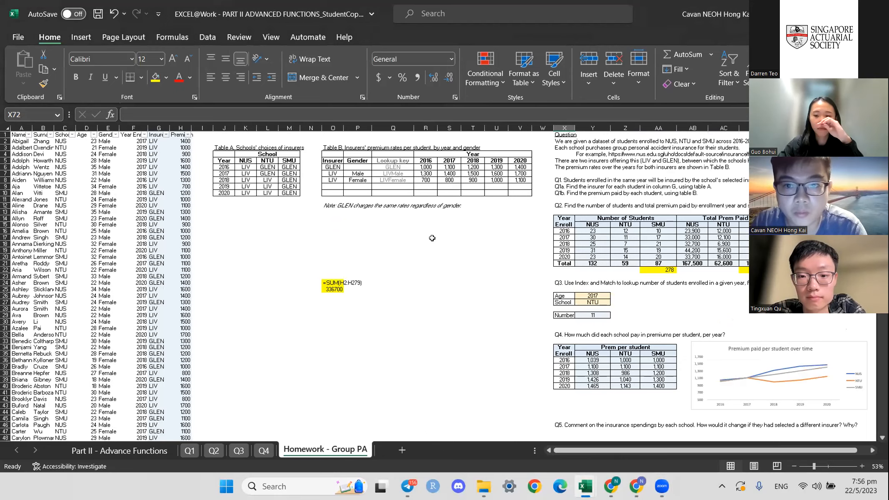
{"action": "scroll", "coordinate": [433, 238], "scroll_direction": "down", "scroll_amount": 2}
{"action": "scroll", "coordinate": [441, 239], "scroll_direction": "up", "scroll_amount": 1}
{"action": "scroll", "coordinate": [656, 319], "scroll_direction": "up", "scroll_amount": 1}
{"action": "scroll", "coordinate": [657, 319], "scroll_direction": "down", "scroll_amount": 3}
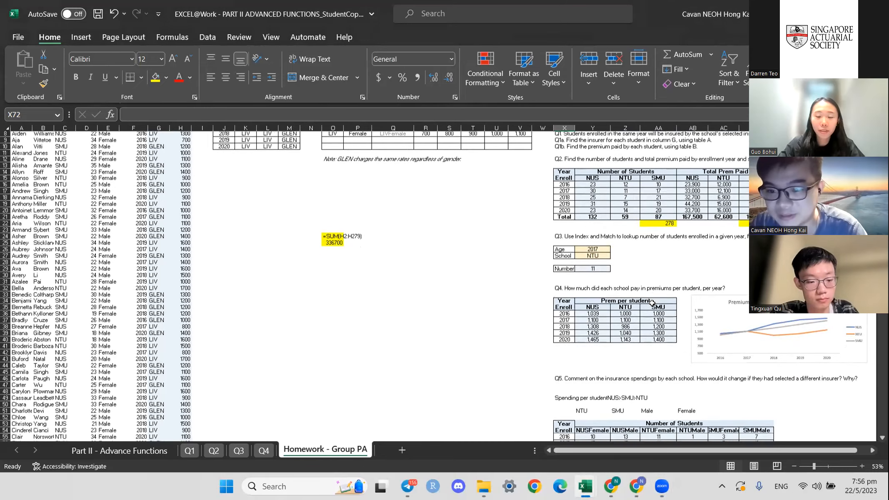
{"action": "scroll", "coordinate": [651, 303], "scroll_direction": "down", "scroll_amount": 2}
{"action": "scroll", "coordinate": [652, 304], "scroll_direction": "up", "scroll_amount": 1}
{"action": "scroll", "coordinate": [723, 324], "scroll_direction": "up", "scroll_amount": 1}
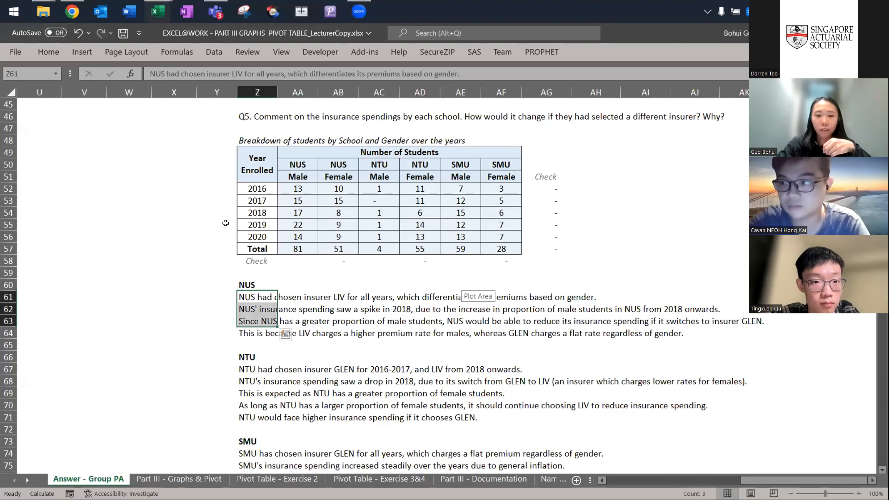
Go back to the lecturer workbook and examine the Q5 breakdown of students by school and gender
{"action": "left_click", "coordinate": [225, 223]}
{"action": "key", "text": "Right"}
{"action": "key", "text": "Right"}
{"action": "key", "text": "Right"}
{"action": "key", "text": "Right"}
{"action": "key", "text": "Right"}
{"action": "key", "text": "Right"}
{"action": "key", "text": "Right"}
{"action": "key", "text": "Right"}
{"action": "key", "text": "Right"}
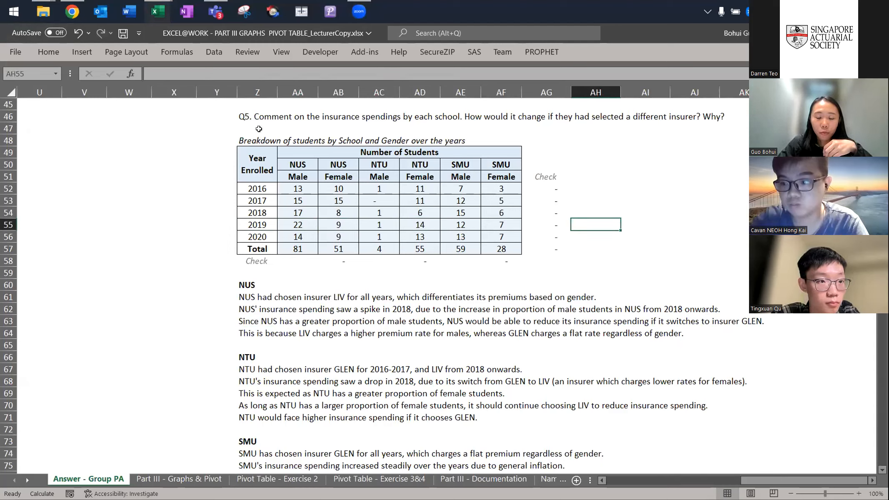
{"action": "left_click", "coordinate": [481, 200]}
{"action": "key", "text": "Right"}
{"action": "key", "text": "Right"}
{"action": "key", "text": "Right"}
{"action": "key", "text": "Right"}
{"action": "key", "text": "Right"}
{"action": "key", "text": "Right"}
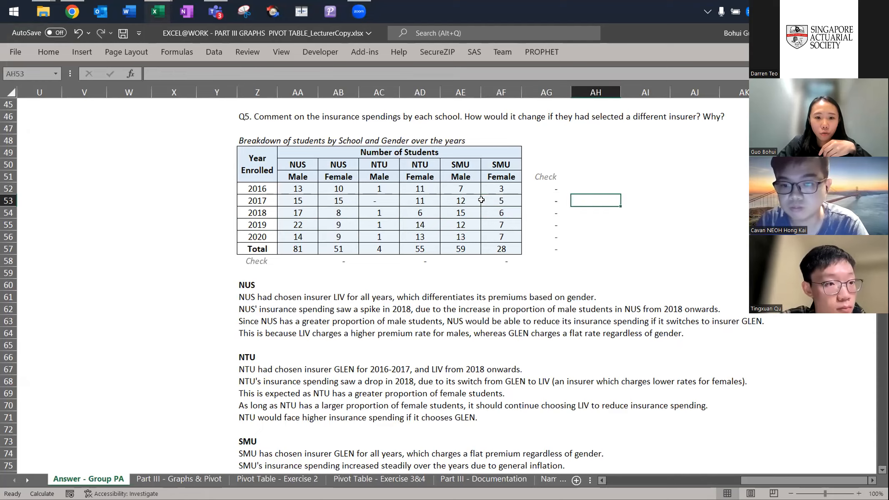
{"action": "key", "text": "Right"}
{"action": "key", "text": "Right"}
{"action": "key", "text": "Right"}
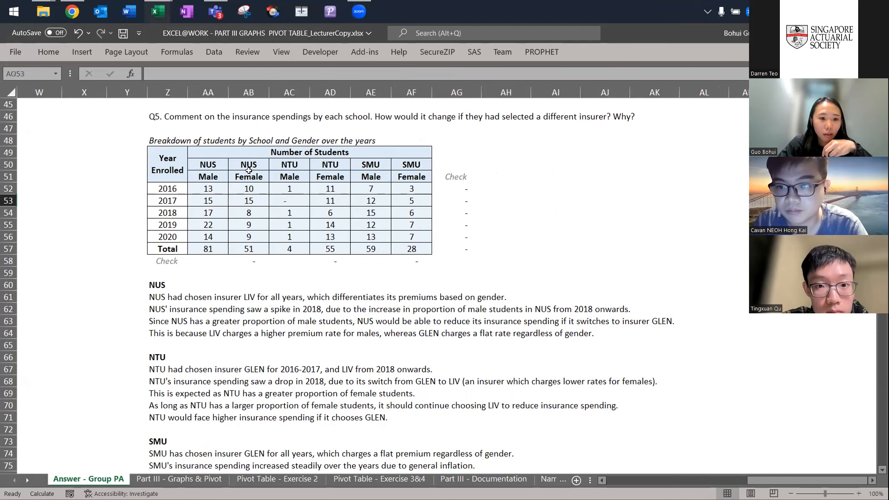
Review the NUS comments under Q5 on its chosen insurer, the spending spike and the effect of switching to GLEN
{"action": "left_click", "coordinate": [157, 301]}
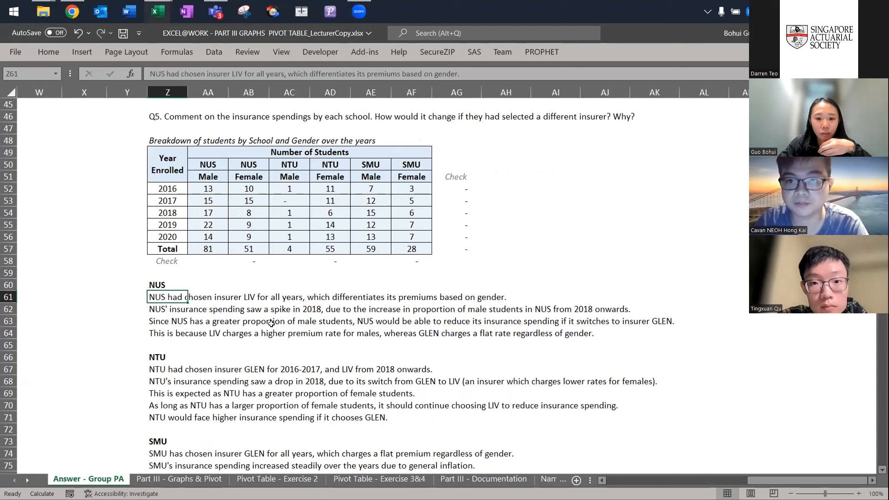
{"action": "left_click", "coordinate": [165, 319]}
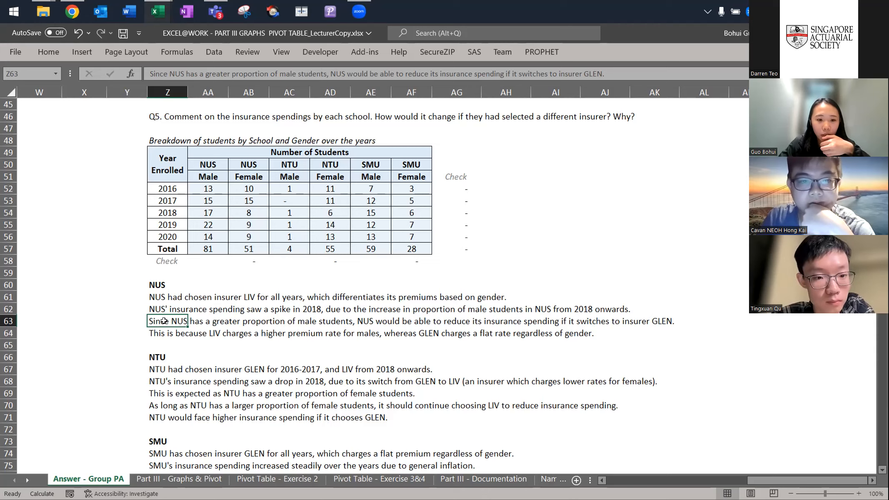
{"action": "left_click_drag", "start_coordinate": [167, 287], "coordinate": [170, 328]}
{"action": "left_click", "coordinate": [137, 354]}
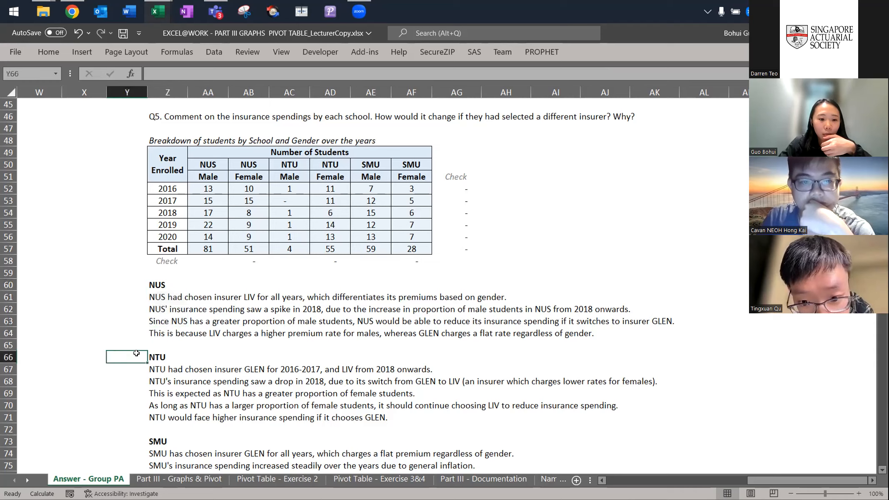
Read the NTU comments under Q5 line by line, covering its switch from GLEN to LIV and its student gender mix
{"action": "left_click", "coordinate": [160, 356]}
{"action": "left_click", "coordinate": [159, 366]}
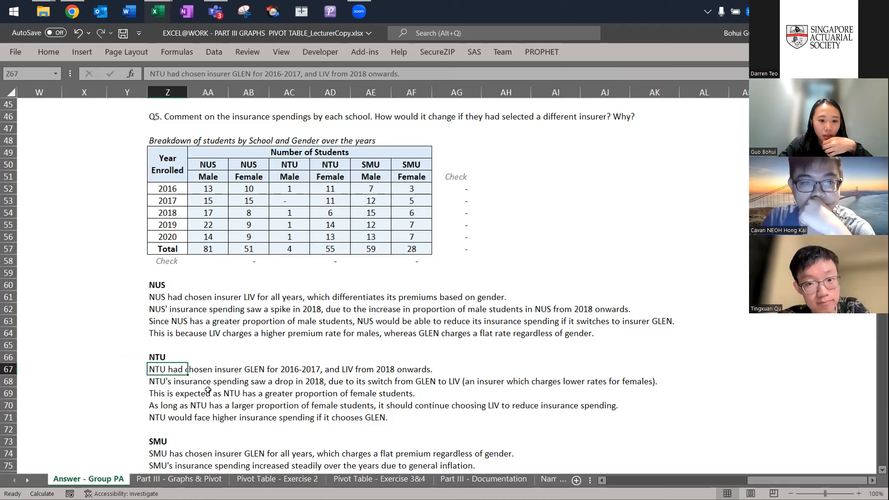
{"action": "key", "text": "Down"}
{"action": "key", "text": "Down"}
{"action": "key", "text": "Down"}
{"action": "key", "text": "Up"}
{"action": "key", "text": "Up"}
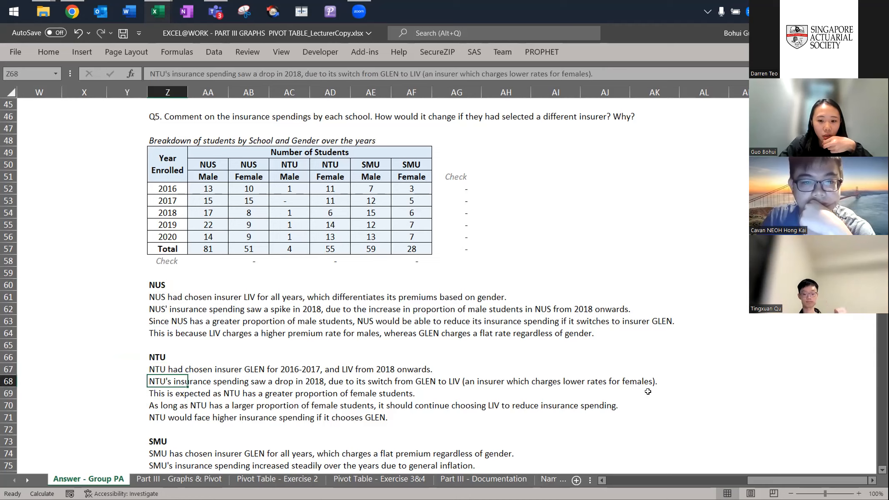
{"action": "key", "text": "Down"}
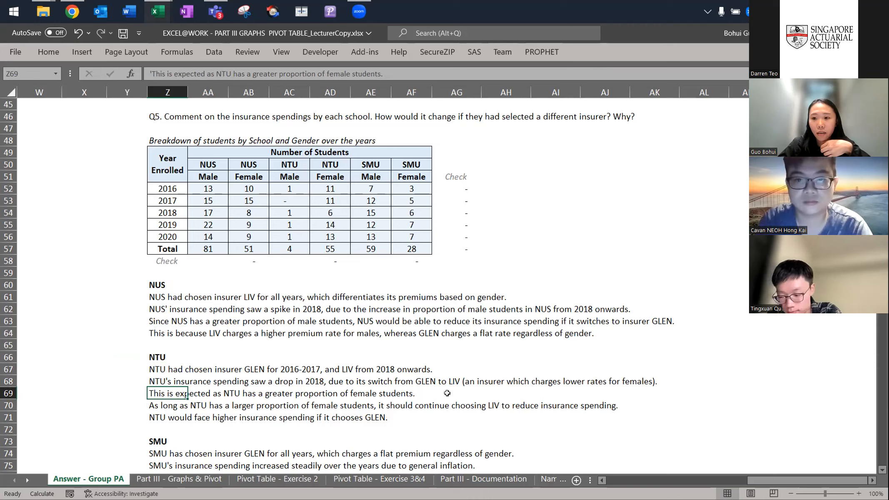
Read the SMU comments in Z74:Z77 line by line and compare its insurer choice with the NUS section
{"action": "left_click", "coordinate": [162, 301]}
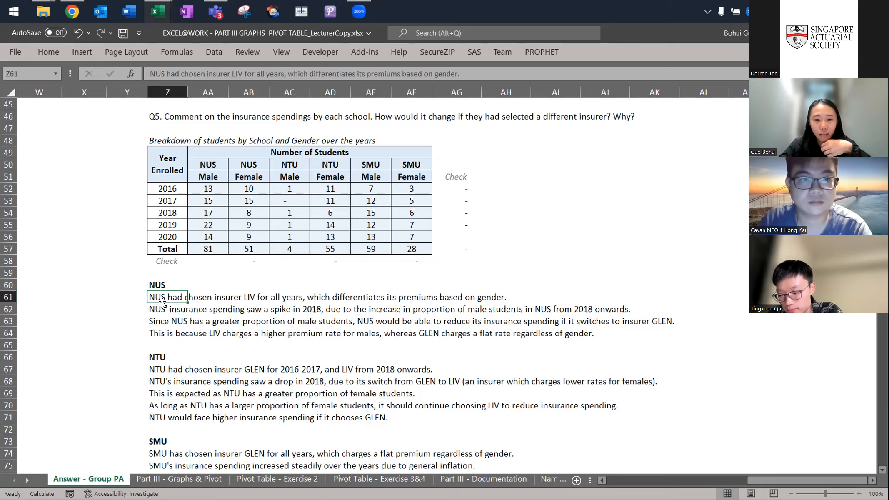
{"action": "key", "text": "Down"}
{"action": "key", "text": "Down"}
{"action": "key", "text": "Down"}
{"action": "key", "text": "Down"}
{"action": "key", "text": "Down"}
{"action": "key", "text": "Down"}
{"action": "key", "text": "Down"}
{"action": "key", "text": "Down"}
{"action": "key", "text": "Down"}
{"action": "key", "text": "Down"}
{"action": "key", "text": "Down"}
{"action": "key", "text": "Down"}
{"action": "key", "text": "Down"}
{"action": "key", "text": "Down"}
{"action": "key", "text": "Down"}
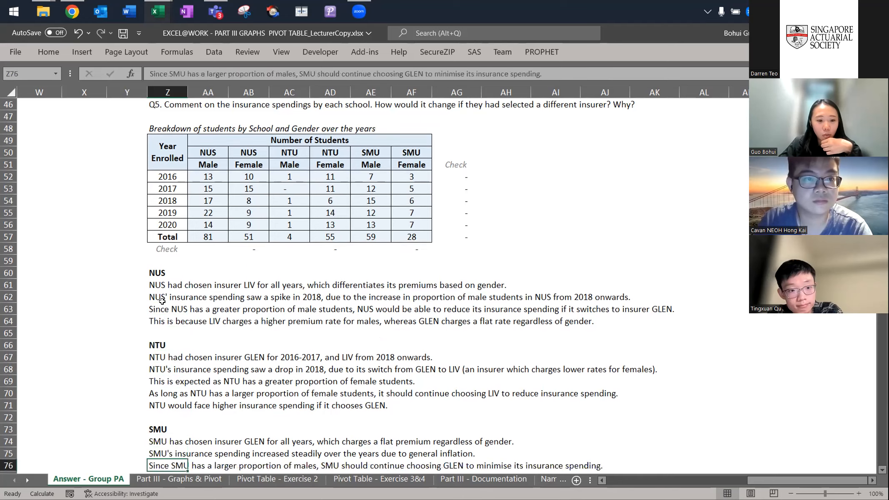
{"action": "key", "text": "Down"}
{"action": "key", "text": "Down"}
{"action": "key", "text": "Up"}
{"action": "key", "text": "Up"}
{"action": "key", "text": "Up"}
{"action": "key", "text": "Up"}
{"action": "key", "text": "Down"}
{"action": "key", "text": "Down"}
{"action": "key", "text": "Down"}
{"action": "key", "text": "Up"}
{"action": "key", "text": "Up"}
{"action": "key", "text": "Down"}
{"action": "key", "text": "Down"}
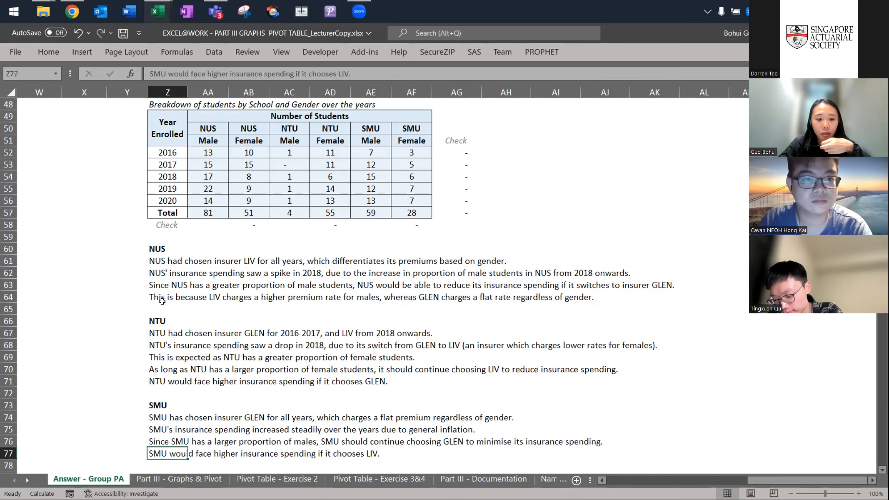
{"action": "key", "text": "Down"}
{"action": "key", "text": "Up"}
{"action": "key", "text": "Up"}
{"action": "key", "text": "Up"}
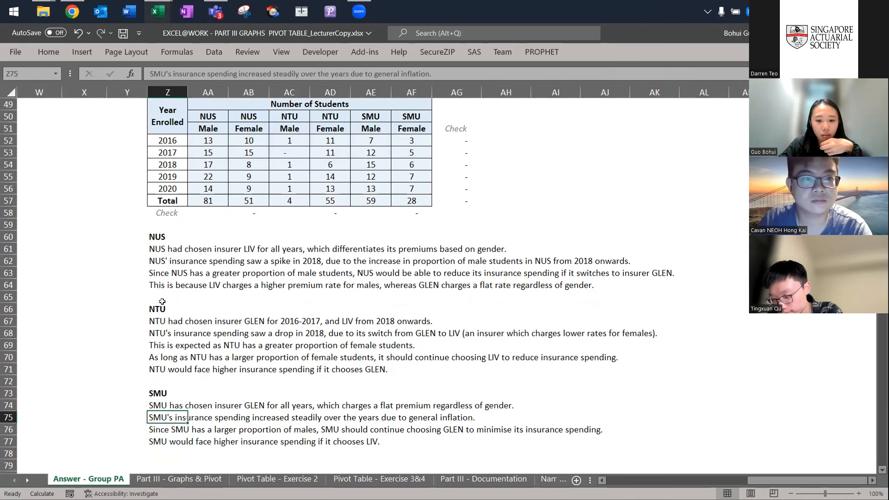
{"action": "key", "text": "Down"}
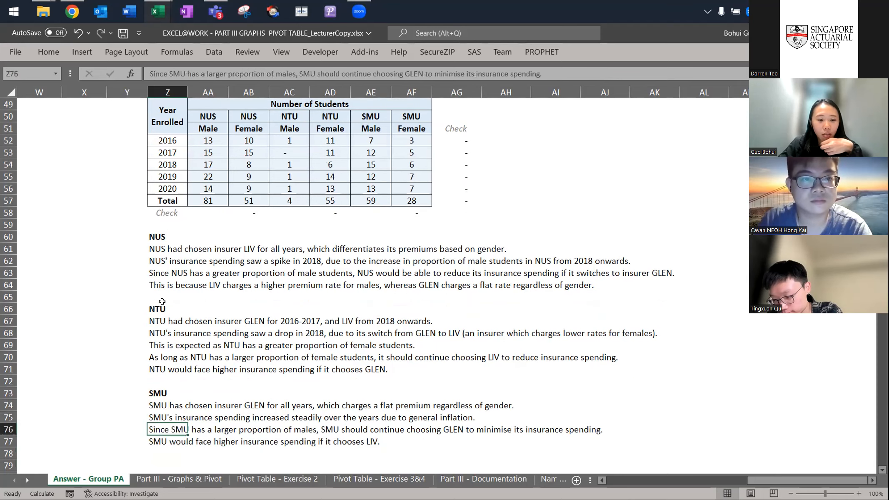
{"action": "left_click", "coordinate": [156, 234]}
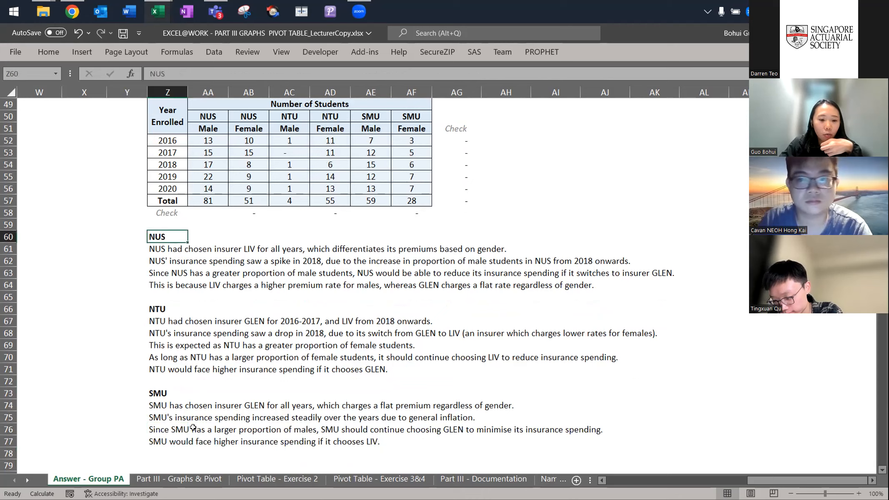
{"action": "left_click", "coordinate": [163, 426]}
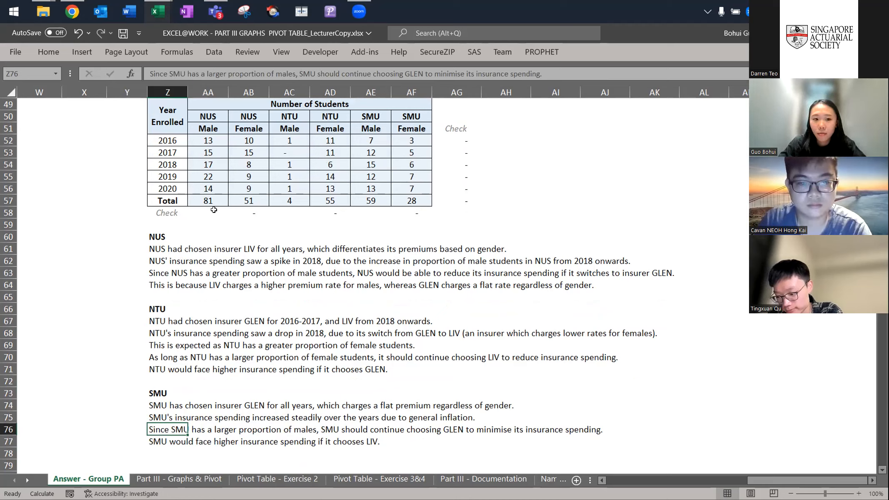
Inspect the NUS check formula in AB58 and trace its reference to the Q2 student total in AA21
{"action": "left_click", "coordinate": [240, 212]}
{"action": "key", "text": "F2"}
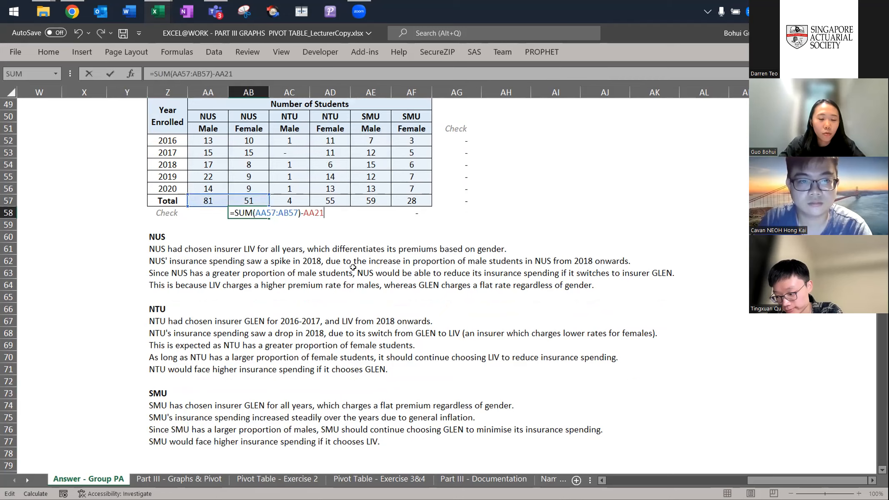
{"action": "scroll", "coordinate": [219, 289], "scroll_direction": "up", "scroll_amount": 3}
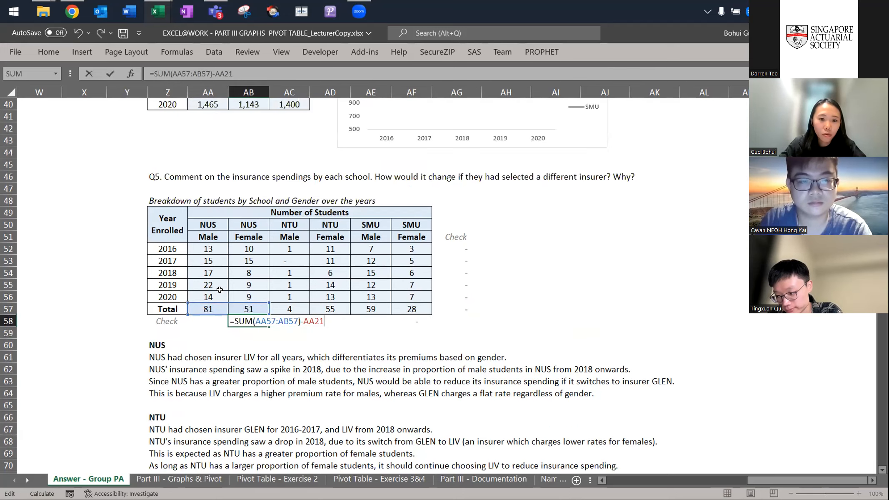
{"action": "scroll", "coordinate": [220, 289], "scroll_direction": "up", "scroll_amount": 3}
{"action": "scroll", "coordinate": [220, 290], "scroll_direction": "down", "scroll_amount": 4}
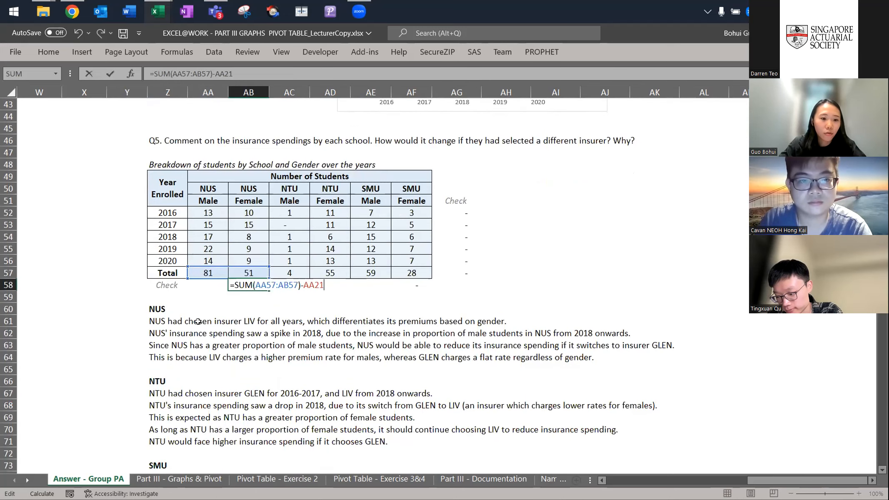
{"action": "scroll", "coordinate": [197, 321], "scroll_direction": "up", "scroll_amount": 1}
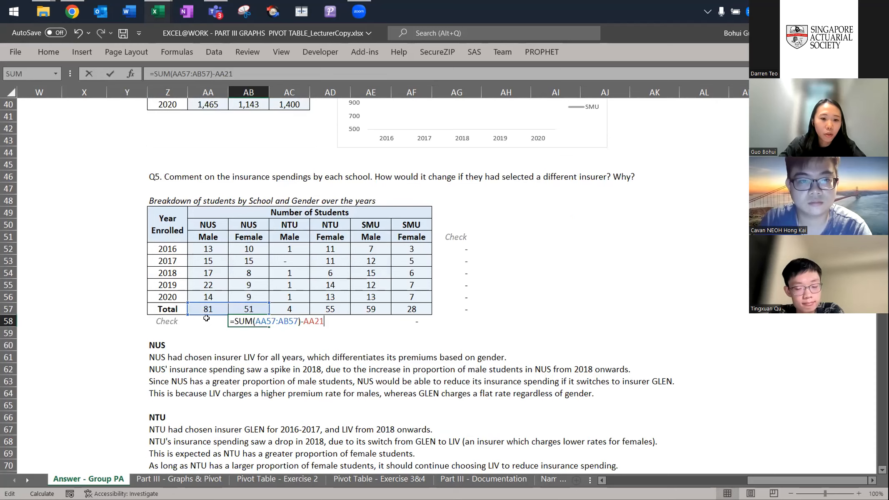
{"action": "scroll", "coordinate": [218, 379], "scroll_direction": "up", "scroll_amount": 11}
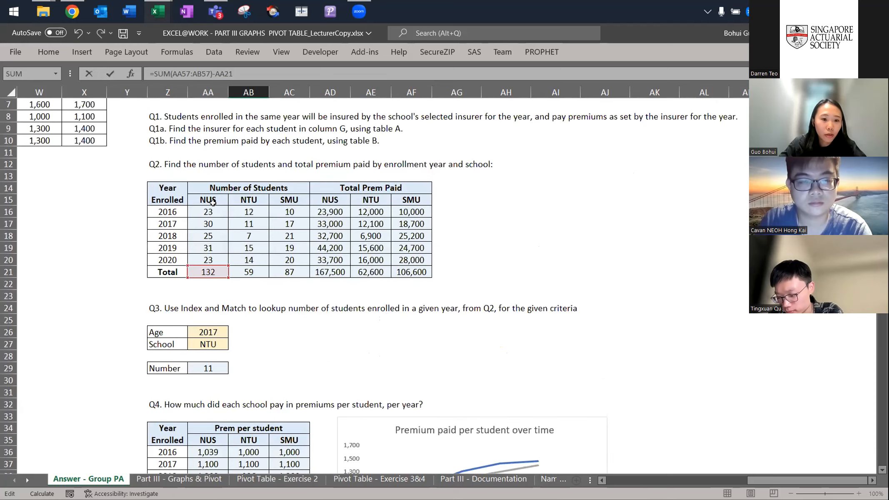
{"action": "scroll", "coordinate": [207, 287], "scroll_direction": "down", "scroll_amount": 11}
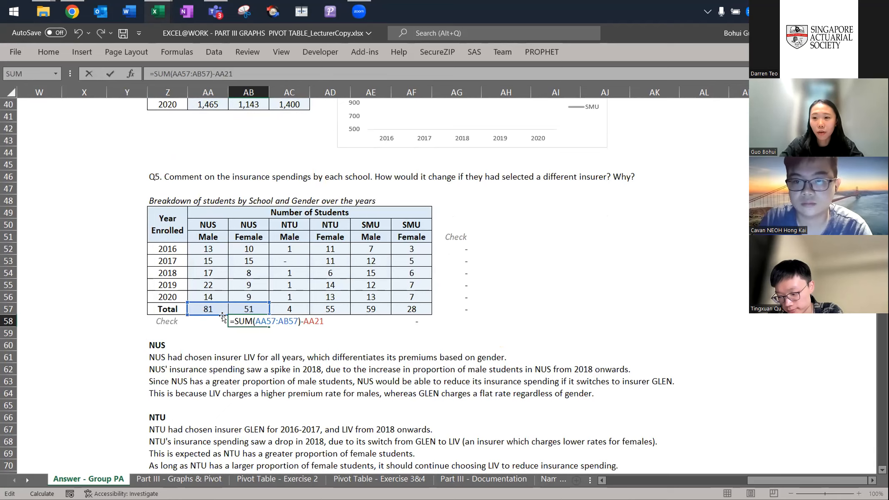
{"action": "key", "text": "Escape"}
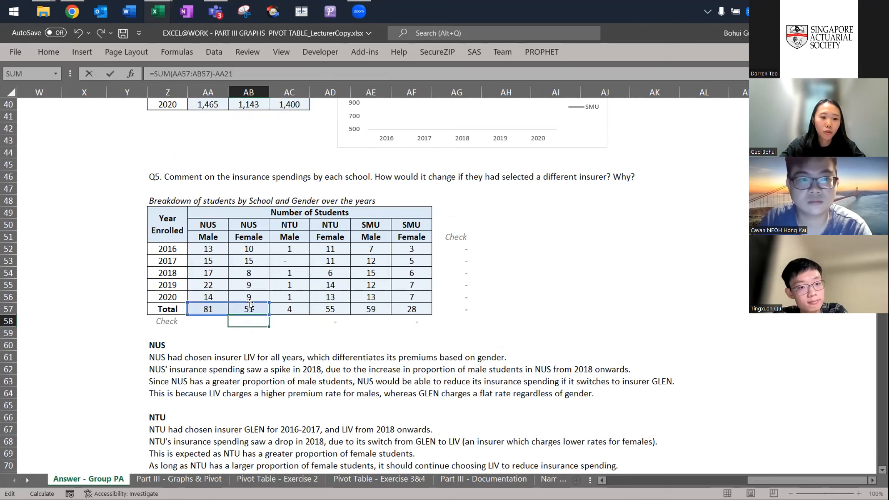
Inspect the NTU check formula in AD58 against the Q2 student total, leaving the formula unedited
{"action": "scroll", "coordinate": [251, 306], "scroll_direction": "up", "scroll_amount": 7}
{"action": "scroll", "coordinate": [256, 254], "scroll_direction": "down", "scroll_amount": 3}
{"action": "key", "text": "Right"}
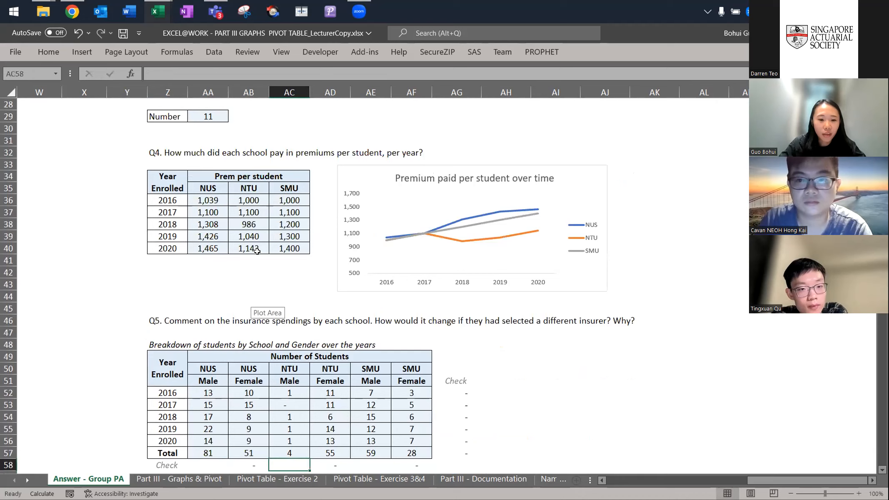
{"action": "key", "text": "Right"}
{"action": "key", "text": "F2"}
{"action": "scroll", "coordinate": [257, 251], "scroll_direction": "up", "scroll_amount": 5}
{"action": "scroll", "coordinate": [257, 251], "scroll_direction": "down", "scroll_amount": 6}
{"action": "scroll", "coordinate": [257, 251], "scroll_direction": "down", "scroll_amount": 8}
{"action": "key", "text": "Escape"}
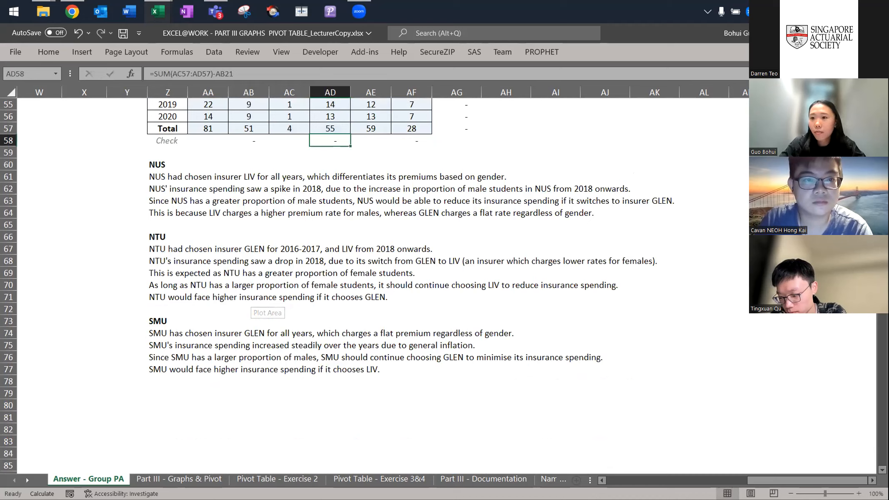
Close the Part II Advanced Functions workbooks without saving their changes
{"action": "left_click", "coordinate": [296, 222]}
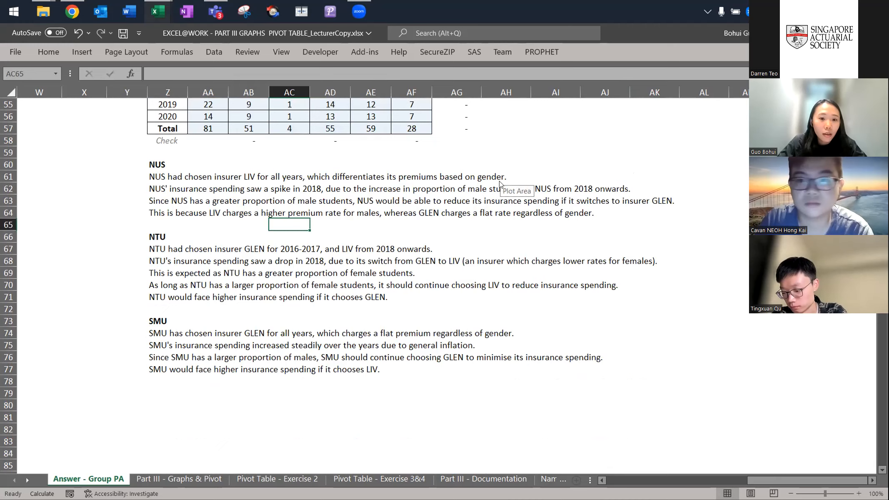
{"action": "key", "text": "alt+Tab"}
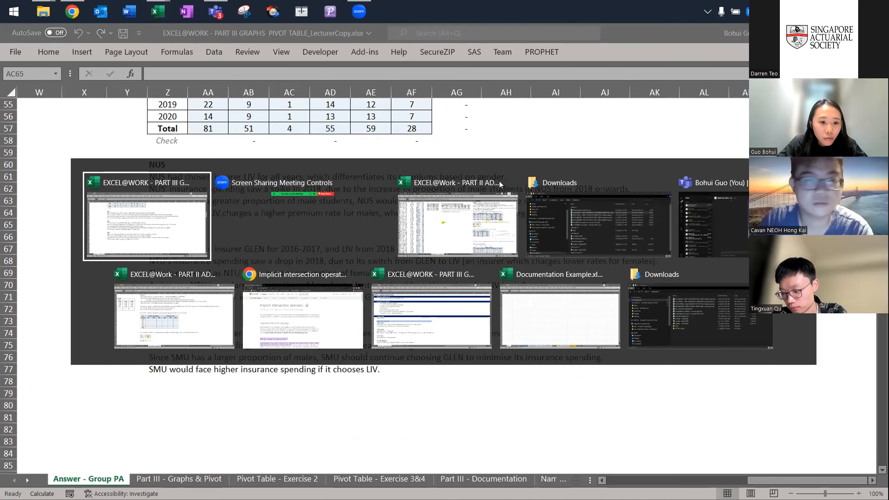
{"action": "left_click", "coordinate": [499, 182]}
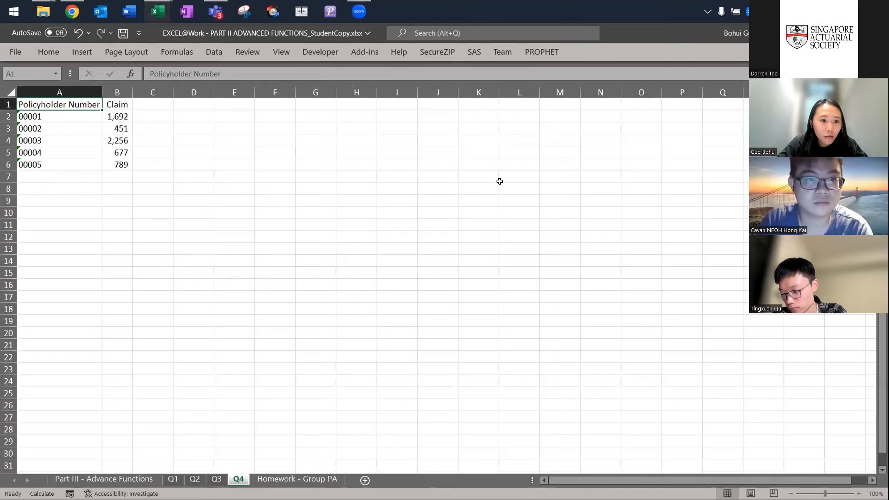
{"action": "key", "text": "ctrl+Page_Up"}
{"action": "key", "text": "ctrl+Page_Up"}
{"action": "key", "text": "ctrl+Page_Up"}
{"action": "key", "text": "ctrl+Page_Up"}
{"action": "key", "text": "ctrl+w"}
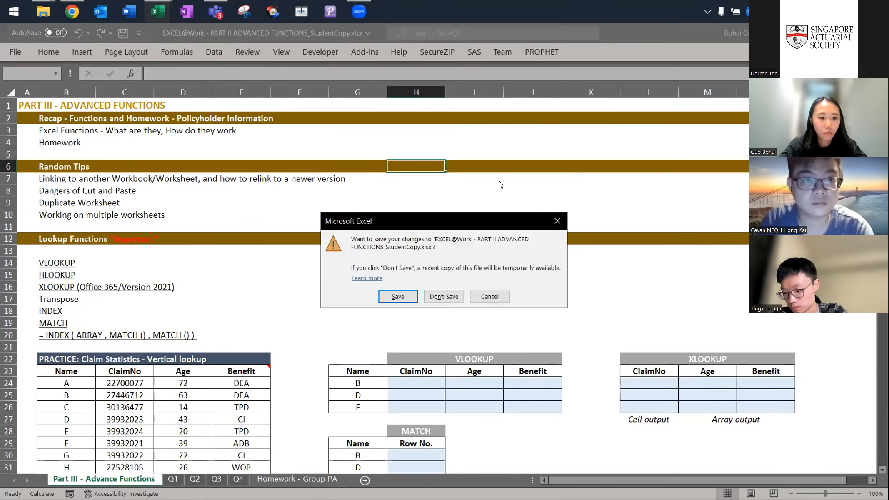
{"action": "key", "text": "n"}
{"action": "key", "text": "alt+Tab"}
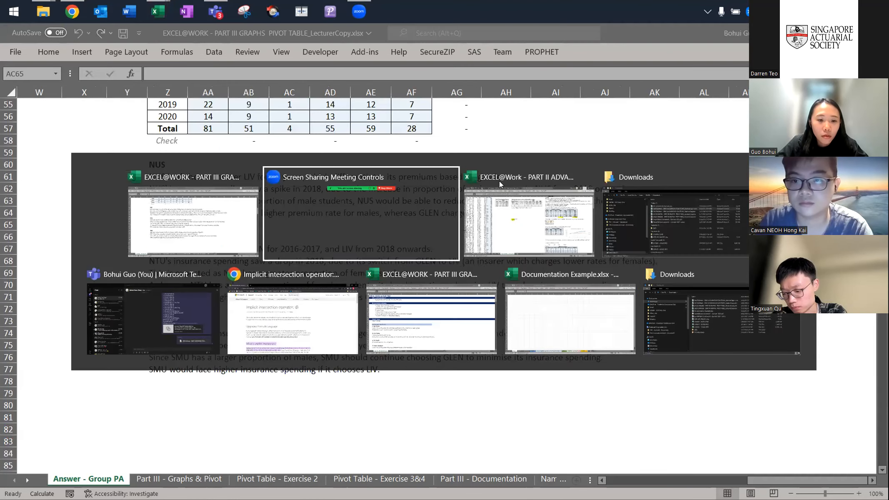
{"action": "key", "text": "alt+Tab"}
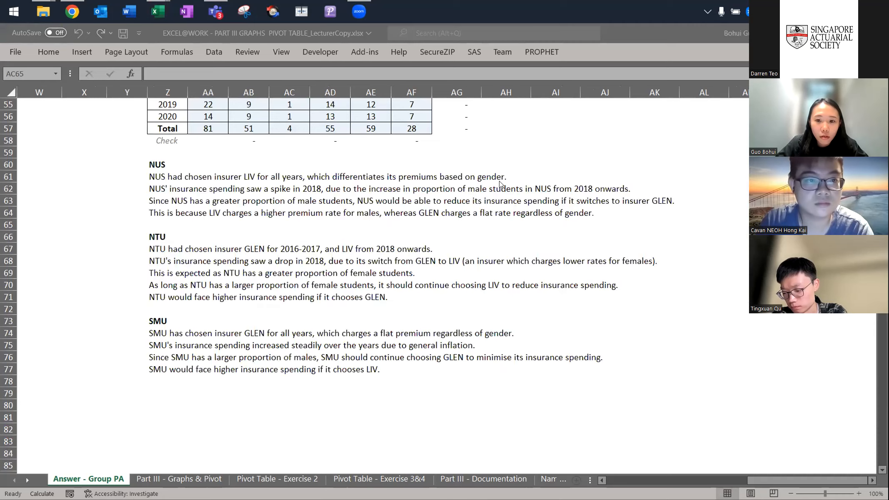
{"action": "key", "text": "ctrl+w"}
{"action": "key", "text": "n"}
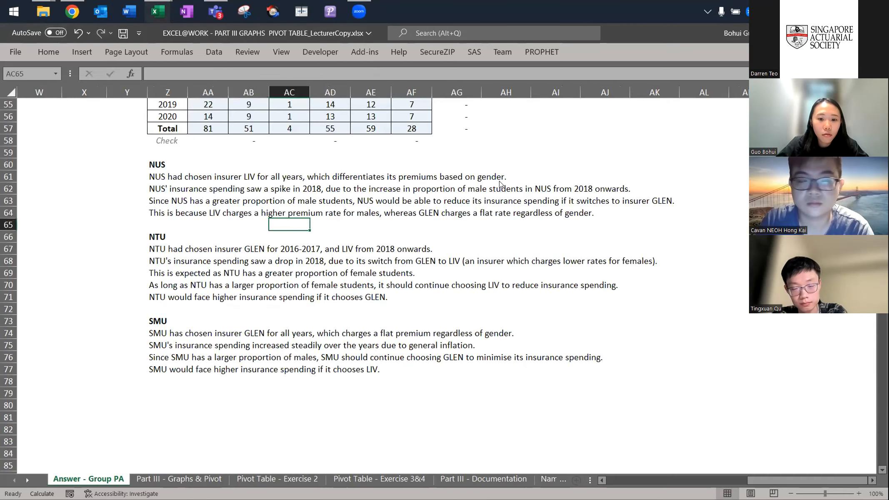
Switch to the EXCEL@WORK - PART III GRAPHS PIVOT TABLE_StudentCopy.xlsx workbook at its Graphs & Pivot sheet
{"action": "key", "text": "alt+Tab"}
{"action": "key", "text": "alt+Tab"}
{"action": "key", "text": "alt+Tab"}
{"action": "key", "text": "alt+Tab"}
{"action": "key", "text": "alt+Tab"}
{"action": "key", "text": "alt+Tab"}
{"action": "key", "text": "alt+shift+Tab"}
{"action": "key", "text": "alt+shift+Tab"}
{"action": "key", "text": "alt+Tab"}
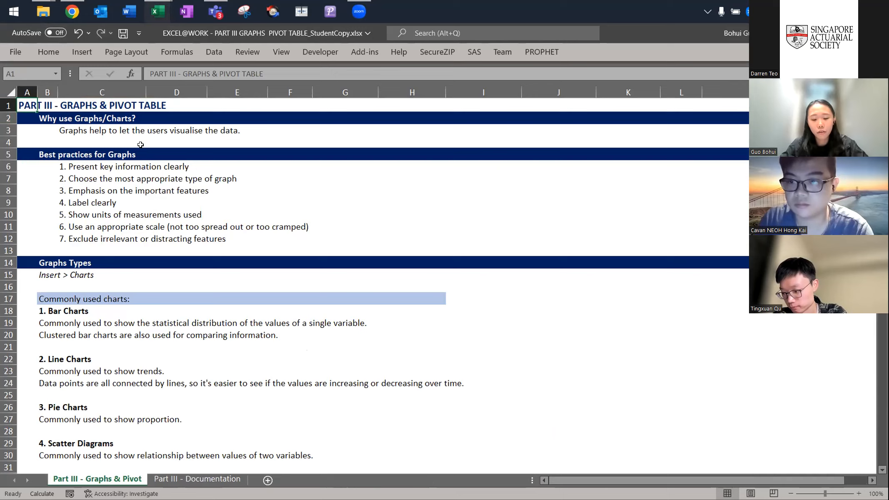
Highlight rows 1 and 2 to introduce the Graphs & Pivot Table title and the "Why use Graphs/Charts?" section
{"action": "key", "text": "shift+space"}
{"action": "key", "text": "shift+Down"}
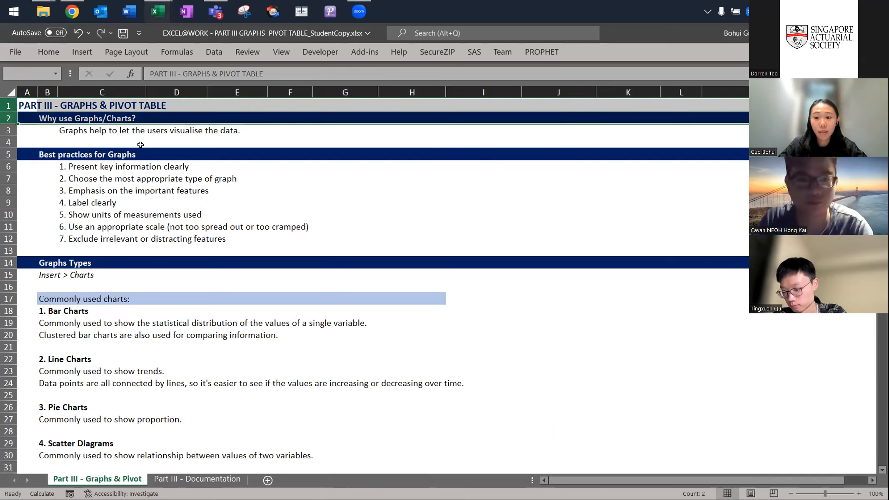
{"action": "key", "text": "shift+Up"}
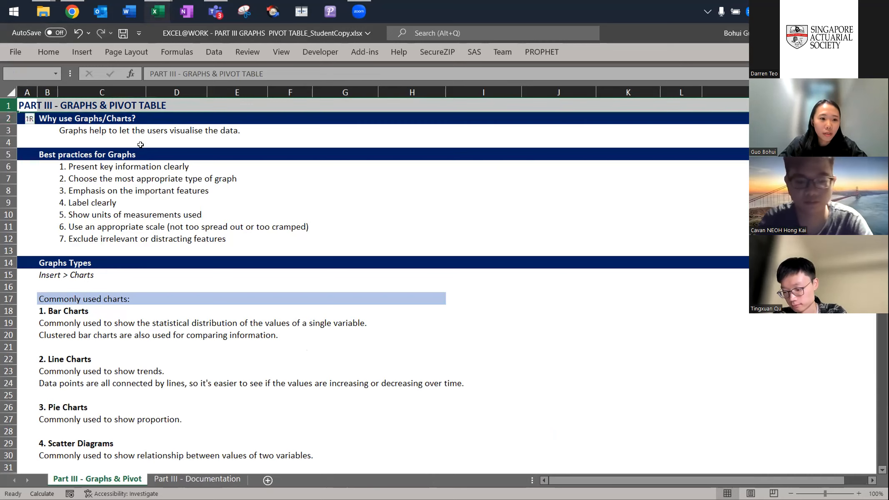
{"action": "key", "text": "shift+Down"}
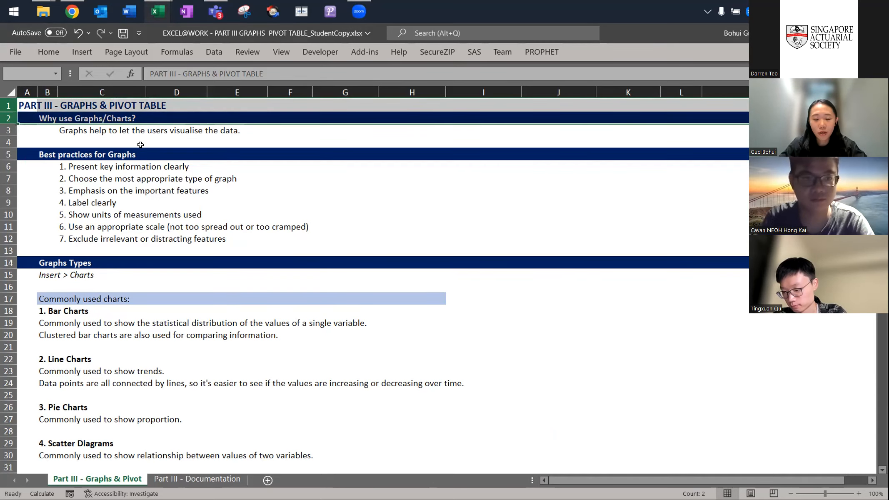
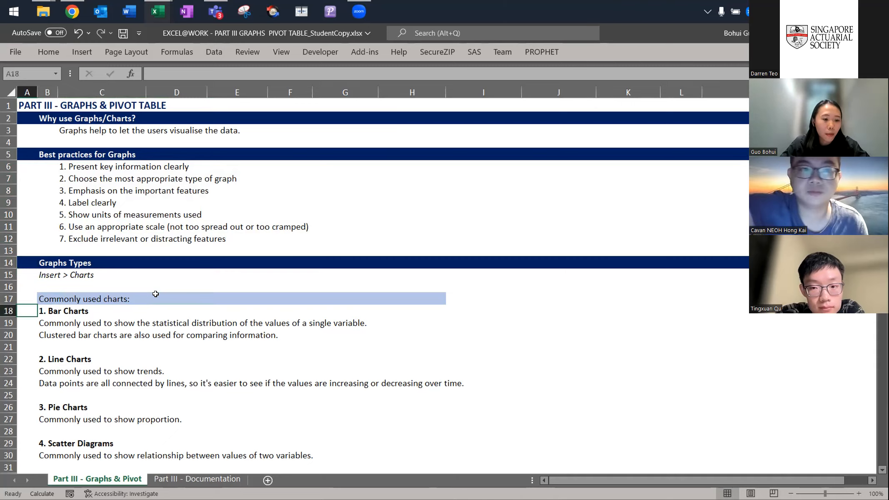
Examine the Graphs Types section with its descriptions of bar, line, pie, scatter, combo and waterfall charts
{"action": "key", "text": "Down"}
{"action": "key", "text": "Up"}
{"action": "key", "text": "Up"}
{"action": "key", "text": "Up"}
{"action": "key", "text": "Up"}
{"action": "key", "text": "Up"}
{"action": "key", "text": "Up"}
{"action": "key", "text": "Up"}
{"action": "key", "text": "Up"}
{"action": "key", "text": "Up"}
{"action": "key", "text": "Up"}
{"action": "key", "text": "Up"}
{"action": "key", "text": "Up"}
{"action": "key", "text": "Up"}
{"action": "key", "text": "Up"}
{"action": "key", "text": "Up"}
{"action": "key", "text": "Up"}
{"action": "key", "text": "Up"}
{"action": "key", "text": "Up"}
{"action": "key", "text": "Up"}
{"action": "key", "text": "Up"}
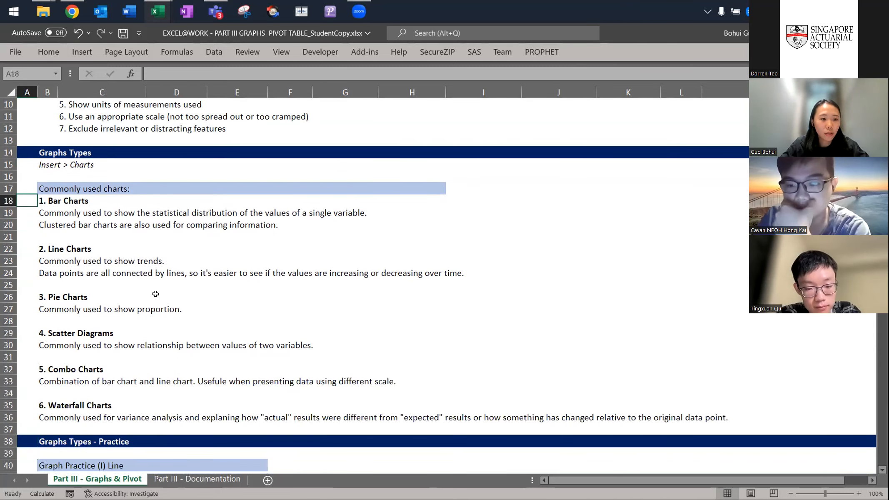
Open the Insert Chart dialog at the full list of chart types and place it beside the chart notes
{"action": "key", "text": "alt"}
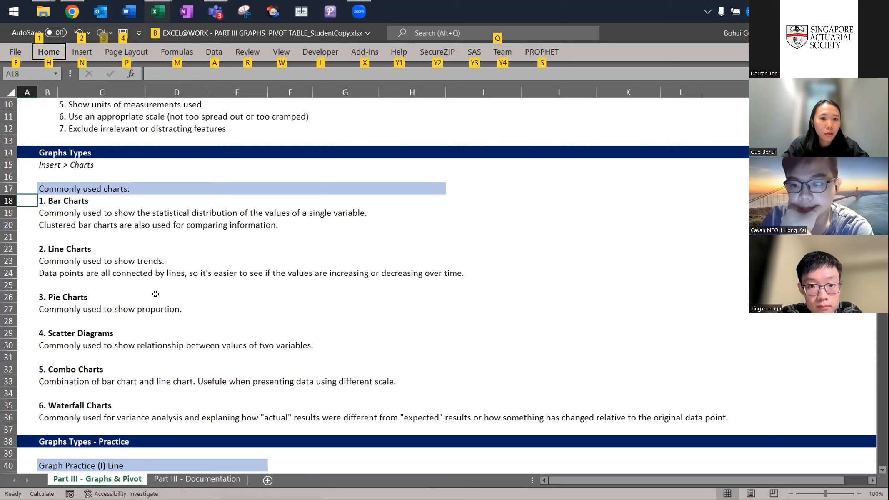
{"action": "key", "text": "alt"}
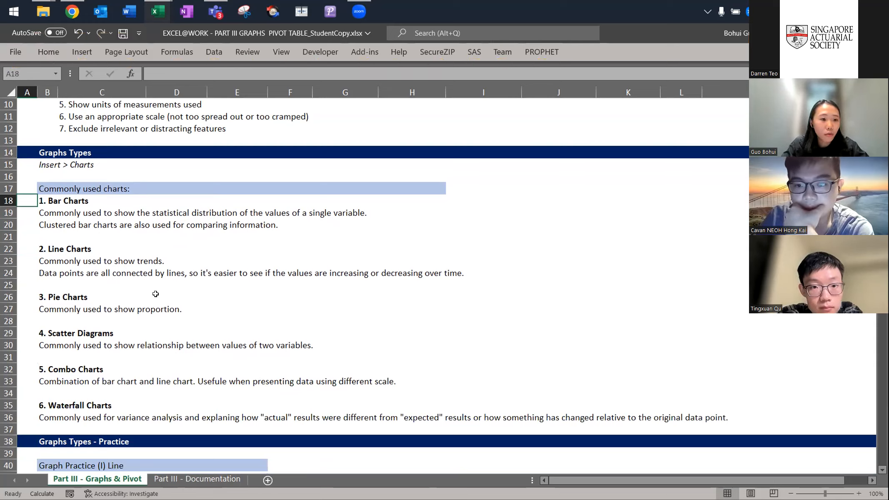
{"action": "key", "text": "alt"}
{"action": "key", "text": "alt"}
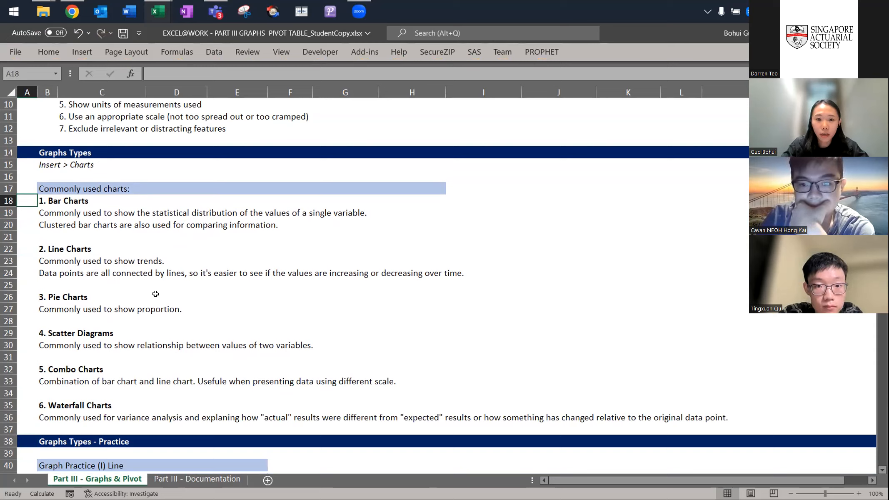
{"action": "key", "text": "alt"}
{"action": "key", "text": "alt"}
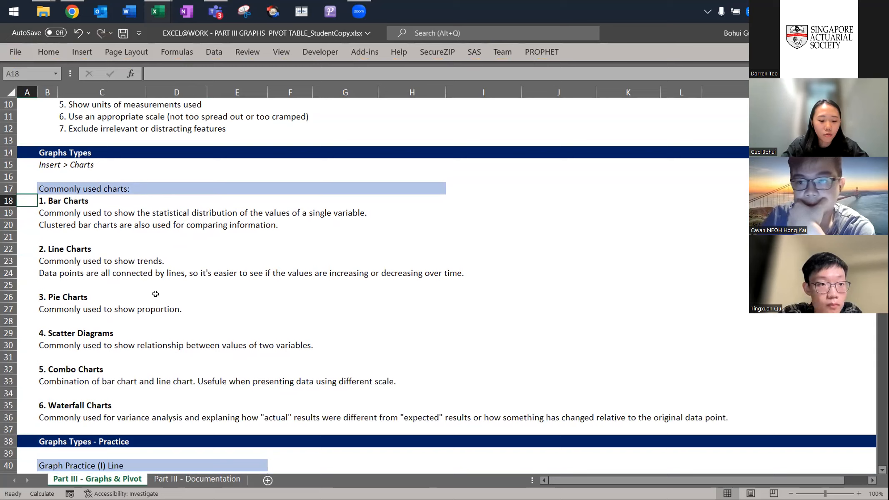
{"action": "key", "text": "alt"}
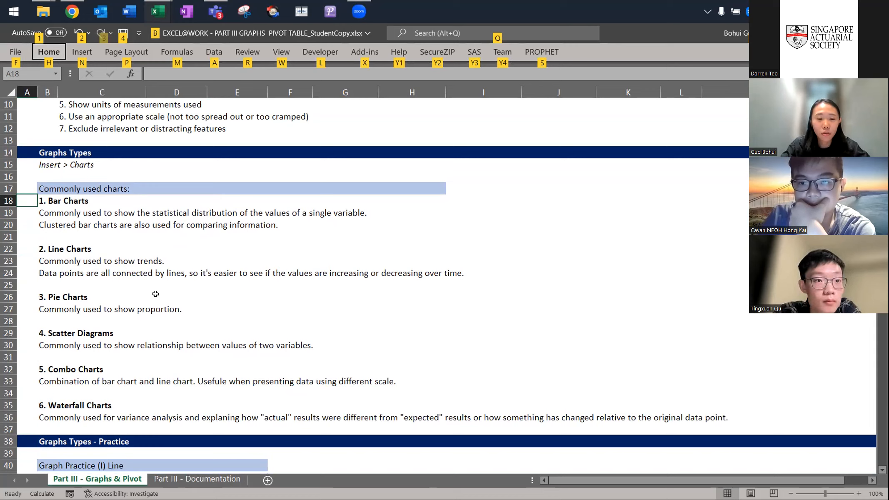
{"action": "key", "text": "n"}
{"action": "key", "text": "alt"}
{"action": "key", "text": "alt"}
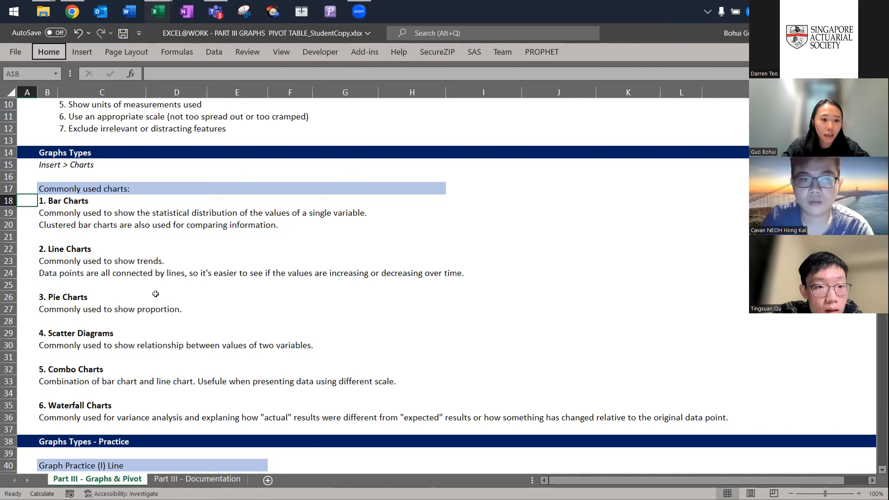
{"action": "key", "text": "n"}
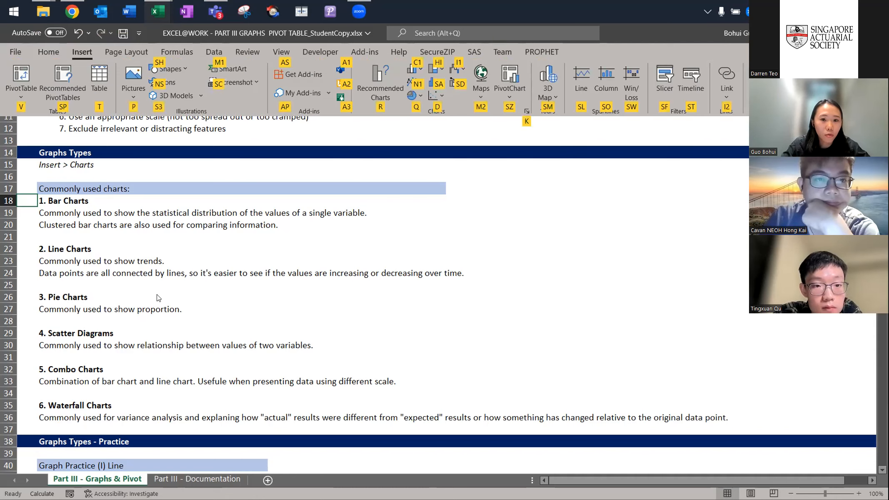
{"action": "key", "text": "r"}
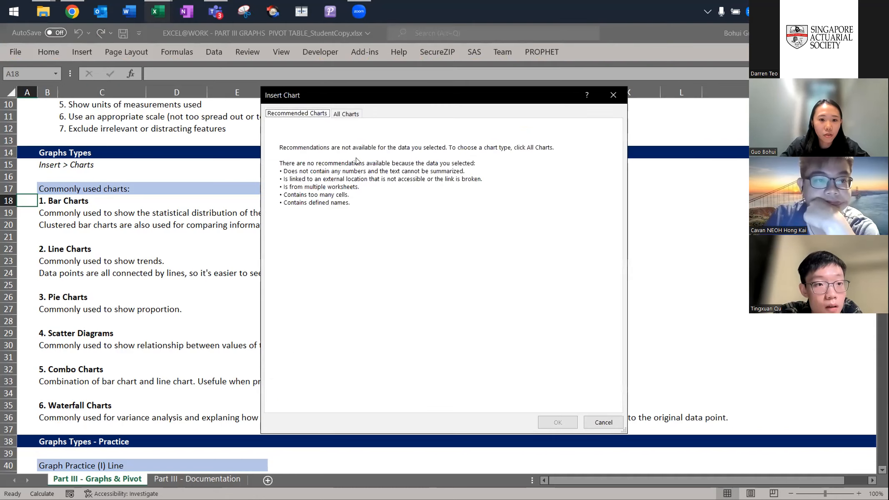
{"action": "left_click", "coordinate": [340, 113]}
{"action": "left_click_drag", "start_coordinate": [399, 95], "coordinate": [619, 88]}
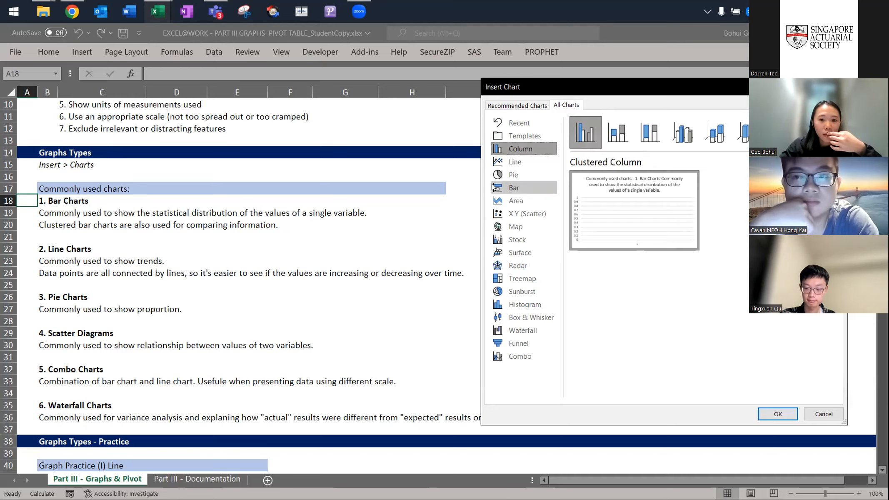
Preview the Line, Pie, X Y (Scatter) and Combo chart types, including the Clustered Column - Line variant
{"action": "left_click", "coordinate": [520, 165]}
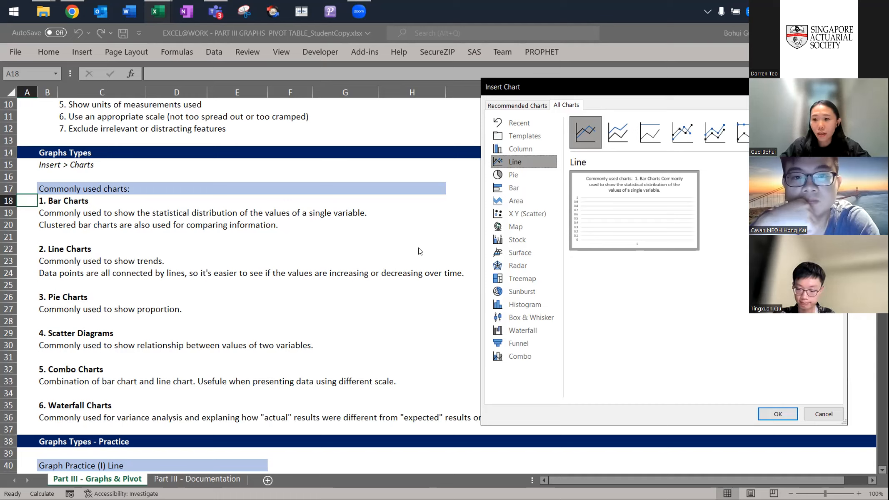
{"action": "left_click", "coordinate": [499, 175]}
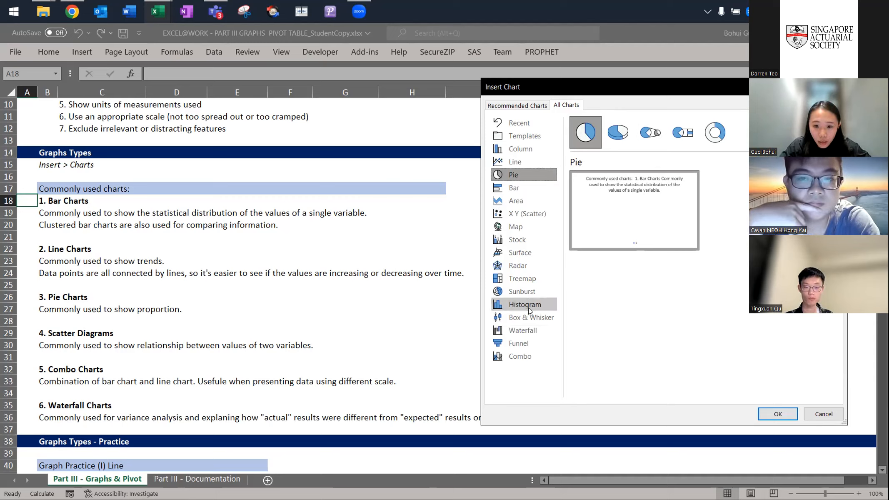
{"action": "left_click", "coordinate": [516, 215]}
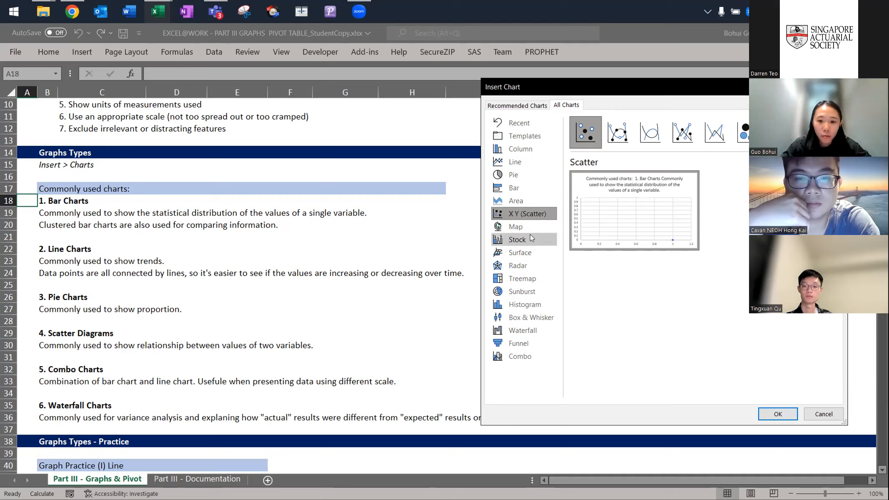
{"action": "left_click", "coordinate": [528, 356]}
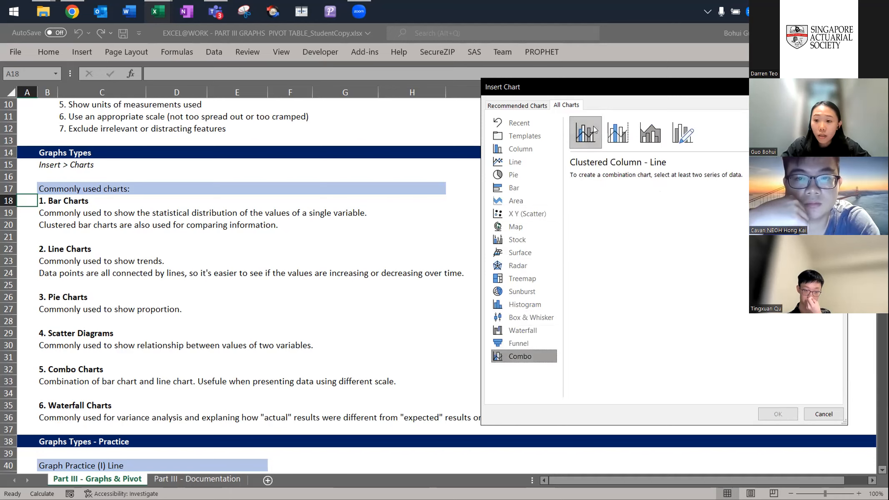
{"action": "left_click_drag", "start_coordinate": [610, 86], "coordinate": [565, 75]}
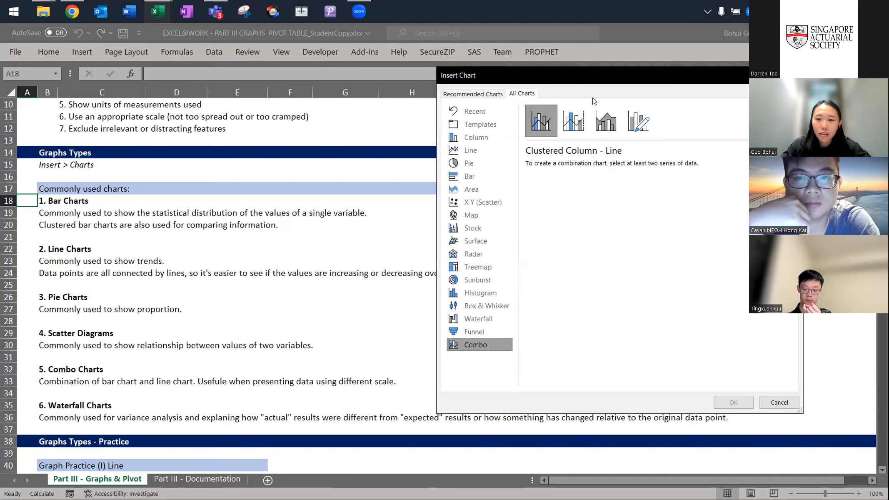
{"action": "left_click", "coordinate": [602, 121]}
{"action": "left_click", "coordinate": [541, 121]}
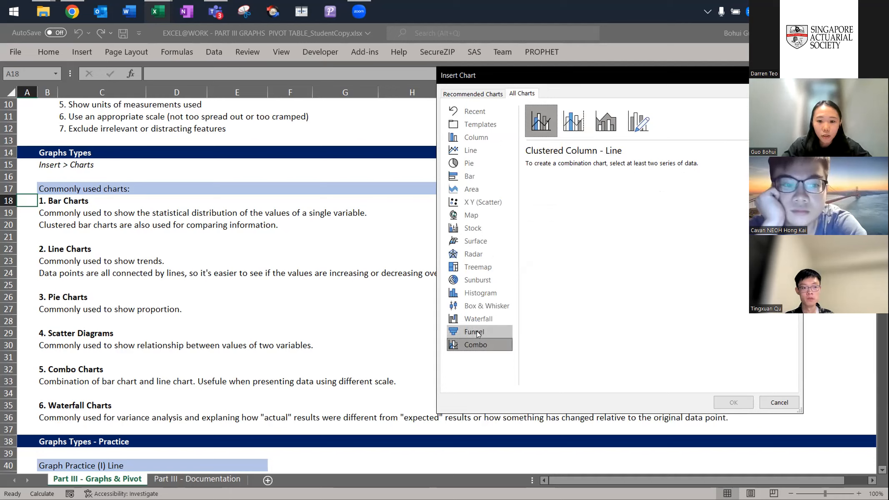
Preview the Waterfall chart type and close the chart dialog without inserting a chart
{"action": "left_click", "coordinate": [488, 318]}
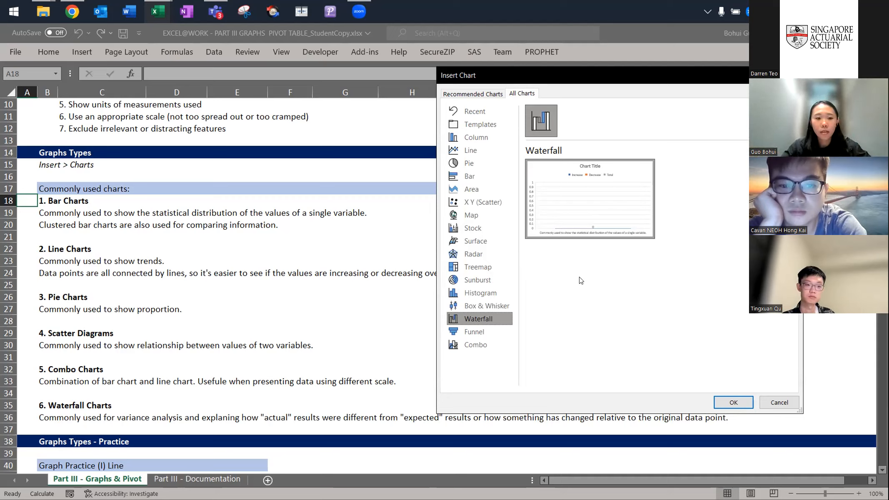
{"action": "left_click_drag", "start_coordinate": [587, 72], "coordinate": [554, 55]}
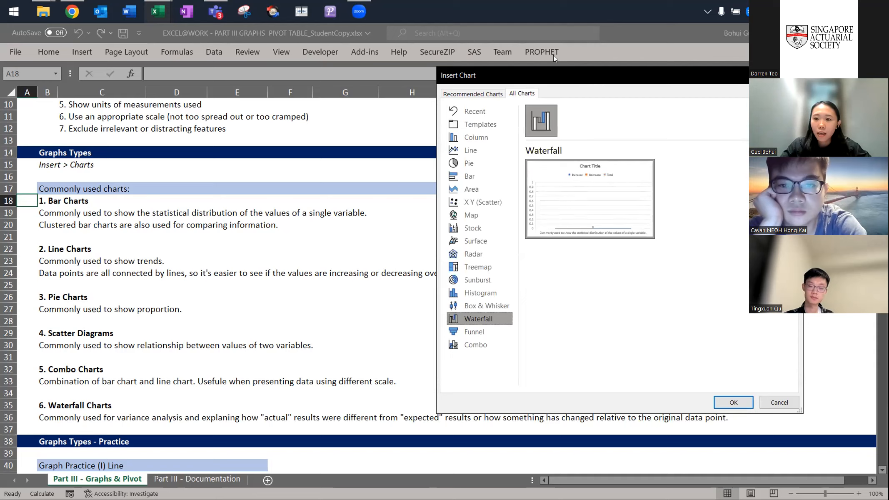
{"action": "left_click", "coordinate": [757, 58]}
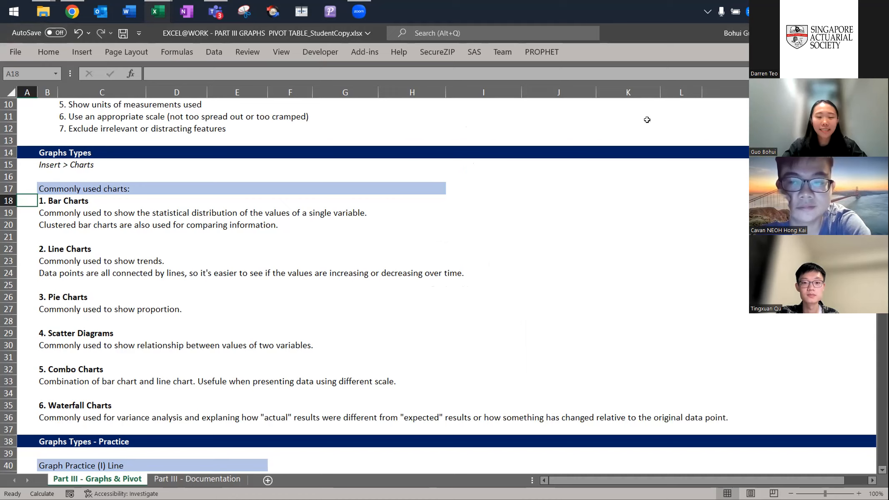
Look over the notes down to Graph Practice (I) Line, with its age and qx data and formatting checklist
{"action": "key", "text": "Down"}
{"action": "key", "text": "Down"}
{"action": "key", "text": "Down"}
{"action": "key", "text": "Down"}
{"action": "key", "text": "Down"}
{"action": "key", "text": "Down"}
{"action": "key", "text": "Down"}
{"action": "key", "text": "Down"}
{"action": "key", "text": "Down"}
{"action": "key", "text": "Down"}
{"action": "key", "text": "Down"}
{"action": "key", "text": "Down"}
{"action": "key", "text": "Down"}
{"action": "key", "text": "Down"}
{"action": "key", "text": "Down"}
{"action": "key", "text": "Down"}
{"action": "key", "text": "Down"}
{"action": "key", "text": "Down"}
{"action": "key", "text": "Down"}
{"action": "key", "text": "Down"}
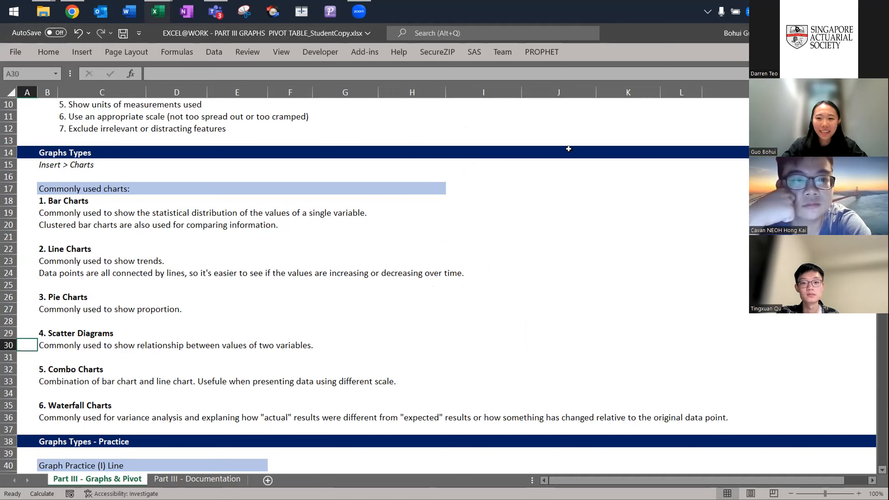
{"action": "key", "text": "Down"}
{"action": "key", "text": "Down"}
{"action": "key", "text": "Down"}
{"action": "key", "text": "Down"}
{"action": "key", "text": "Down"}
{"action": "key", "text": "Down"}
{"action": "key", "text": "Down"}
{"action": "key", "text": "Down"}
{"action": "key", "text": "Down"}
{"action": "key", "text": "Down"}
{"action": "key", "text": "Down"}
{"action": "key", "text": "Down"}
{"action": "key", "text": "Down"}
{"action": "key", "text": "Down"}
{"action": "key", "text": "Down"}
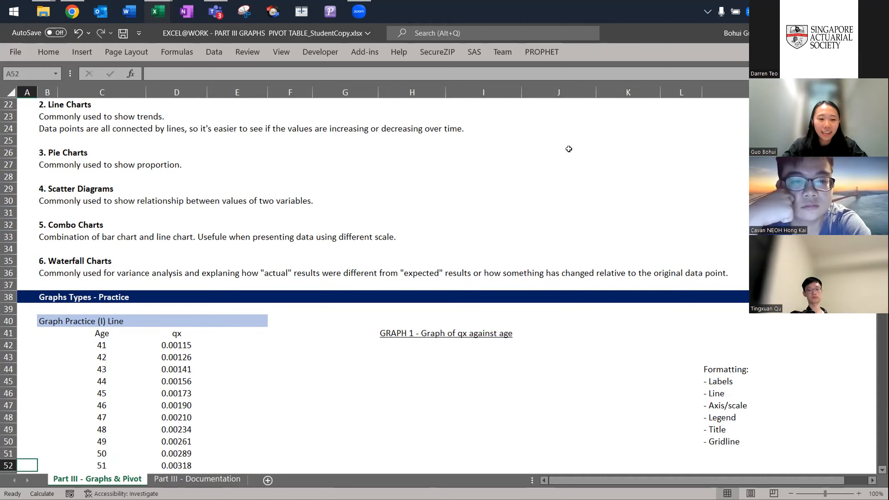
Return to the commonly used charts notes above the practice section and review the six chart types
{"action": "key", "text": "Up"}
{"action": "key", "text": "Up"}
{"action": "key", "text": "Up"}
{"action": "key", "text": "Up"}
{"action": "key", "text": "Up"}
{"action": "key", "text": "Up"}
{"action": "key", "text": "Up"}
{"action": "key", "text": "Up"}
{"action": "key", "text": "Up"}
{"action": "key", "text": "Up"}
{"action": "key", "text": "Up"}
{"action": "key", "text": "Up"}
{"action": "key", "text": "Up"}
{"action": "key", "text": "Up"}
{"action": "key", "text": "Up"}
{"action": "key", "text": "Up"}
{"action": "key", "text": "Up"}
{"action": "key", "text": "Up"}
{"action": "key", "text": "Up"}
{"action": "key", "text": "Up"}
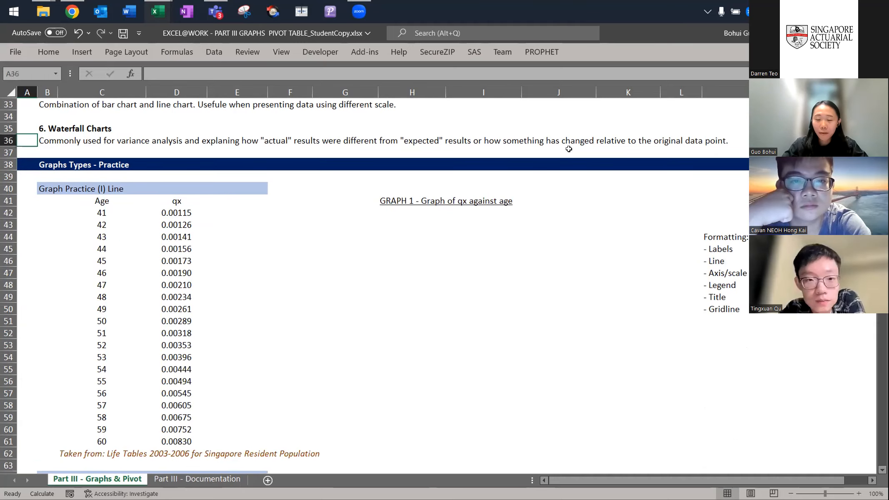
{"action": "key", "text": "Up"}
{"action": "key", "text": "Up"}
{"action": "key", "text": "Up"}
{"action": "key", "text": "Up"}
{"action": "key", "text": "Up"}
{"action": "key", "text": "Up"}
{"action": "key", "text": "Up"}
{"action": "key", "text": "Up"}
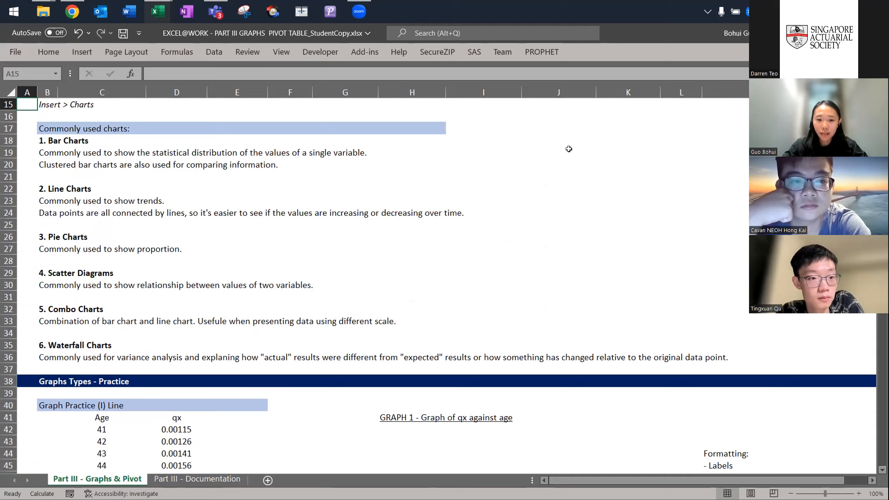
Go through the commonly used charts notes from bar charts down to combo charts
{"action": "key", "text": "Right"}
{"action": "key", "text": "Down"}
{"action": "key", "text": "Down"}
{"action": "key", "text": "Down"}
{"action": "key", "text": "Down"}
{"action": "key", "text": "Down"}
{"action": "key", "text": "Down"}
{"action": "key", "text": "Down"}
{"action": "key", "text": "Down"}
{"action": "key", "text": "Down"}
{"action": "key", "text": "Down"}
{"action": "key", "text": "Down"}
{"action": "key", "text": "Down"}
{"action": "key", "text": "Down"}
{"action": "key", "text": "Down"}
{"action": "key", "text": "Down"}
{"action": "key", "text": "Down"}
{"action": "key", "text": "Down"}
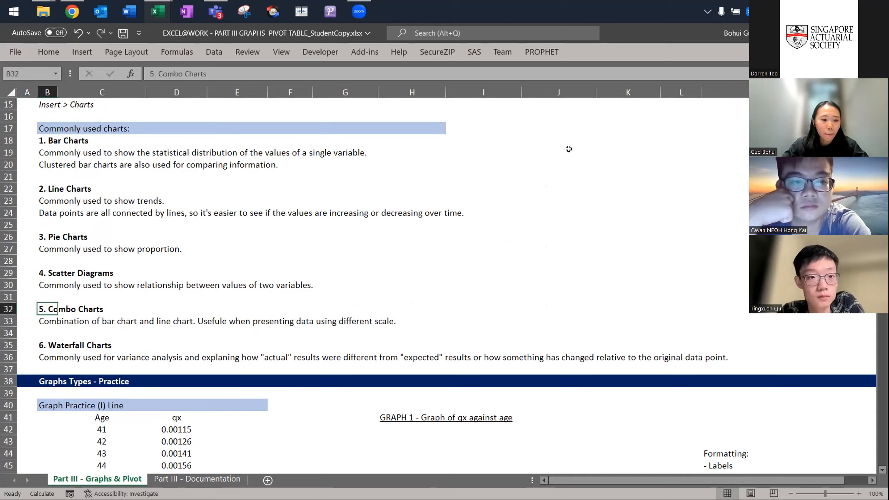
Insert a line chart of qx by age from the Graph Practice (I) table and place it beneath the GRAPH 1 heading
{"action": "key", "text": "Right"}
{"action": "key", "text": "Down"}
{"action": "key", "text": "ctrl+Down"}
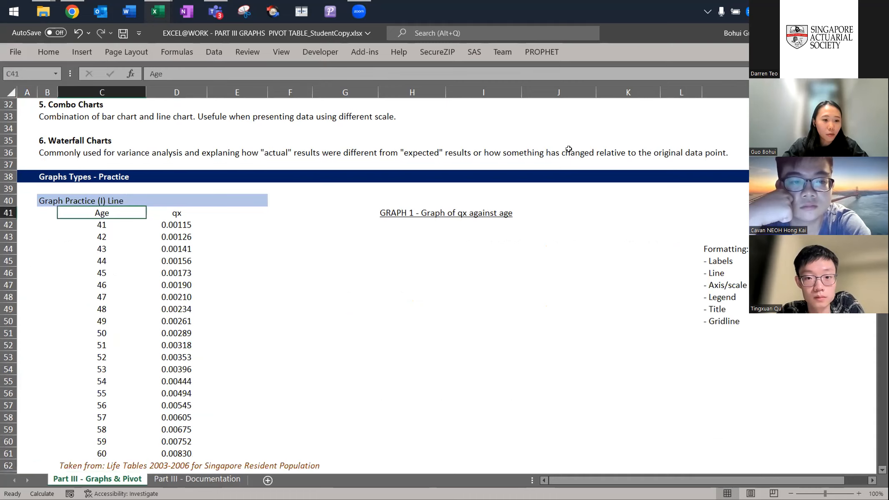
{"action": "key", "text": "ctrl+shift+Right"}
{"action": "key", "text": "ctrl+shift+Down"}
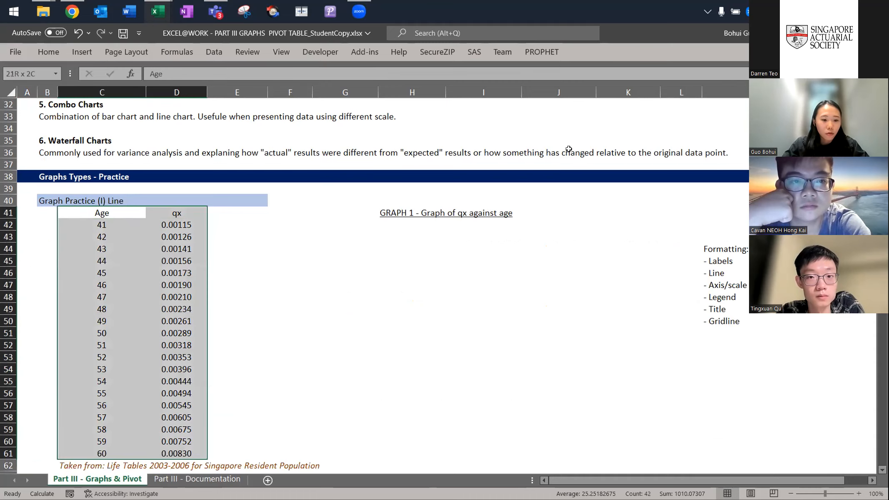
{"action": "key", "text": "ctrl+shift+Up"}
{"action": "key", "text": "ctrl+shift+Left"}
{"action": "key", "text": "ctrl+shift+Down"}
{"action": "key", "text": "ctrl+shift+Right"}
{"action": "key", "text": "alt"}
{"action": "key", "text": "n"}
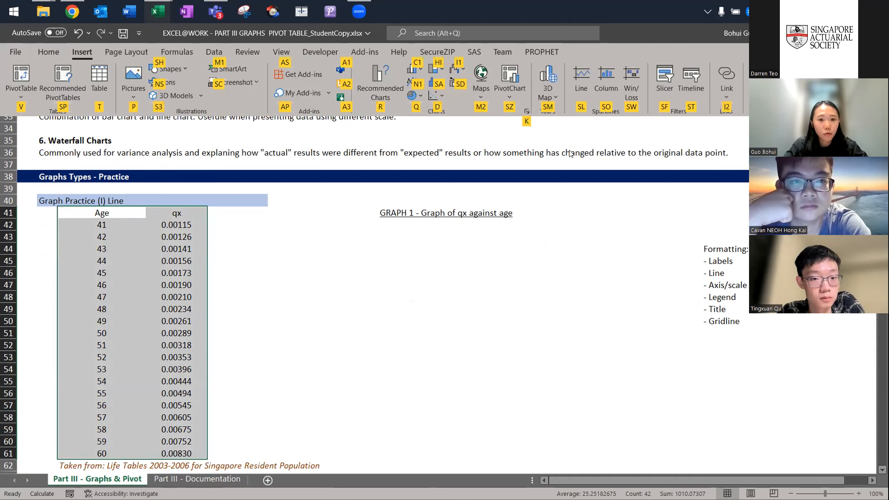
{"action": "key", "text": "r"}
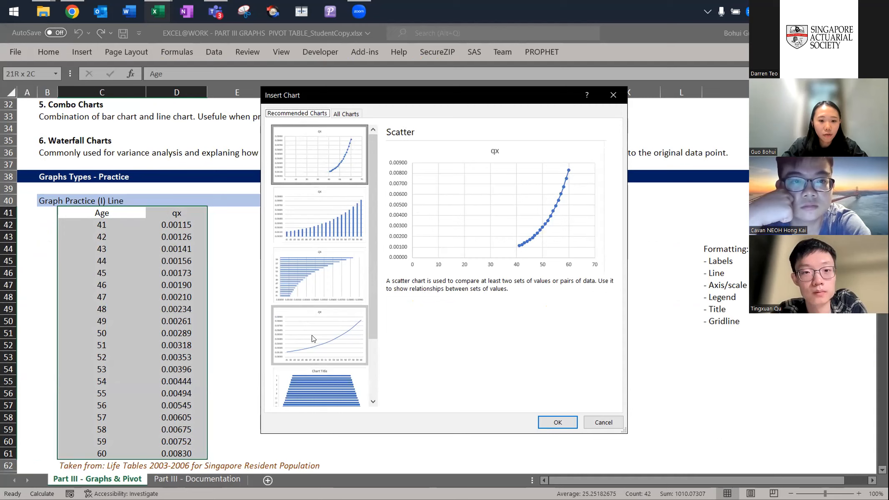
{"action": "left_click", "coordinate": [346, 113]}
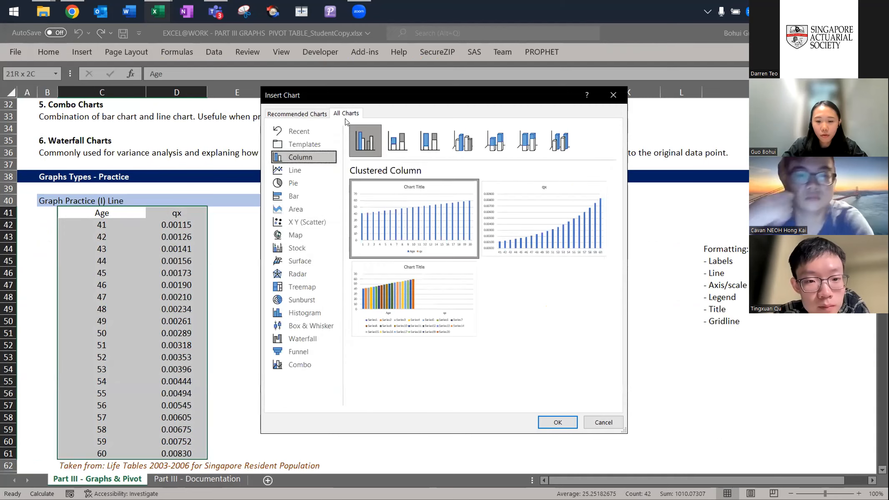
{"action": "left_click", "coordinate": [304, 179]}
{"action": "left_click", "coordinate": [305, 170]}
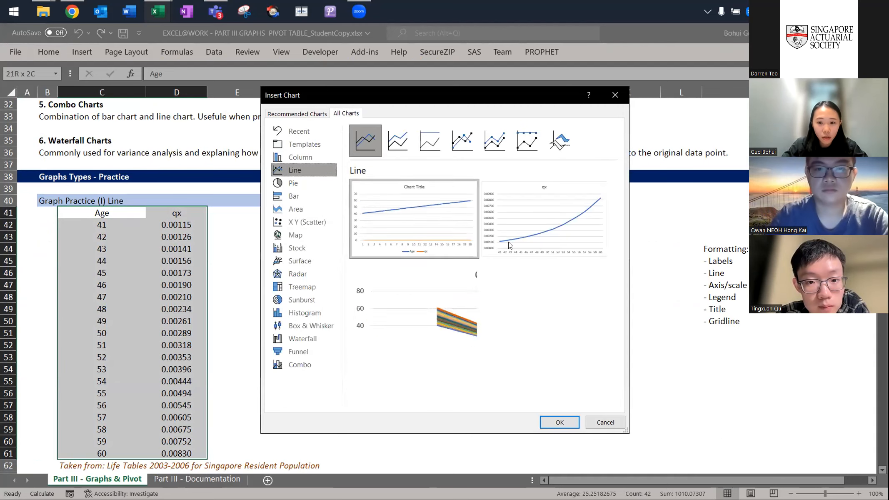
{"action": "mouse_move", "coordinate": [593, 233]}
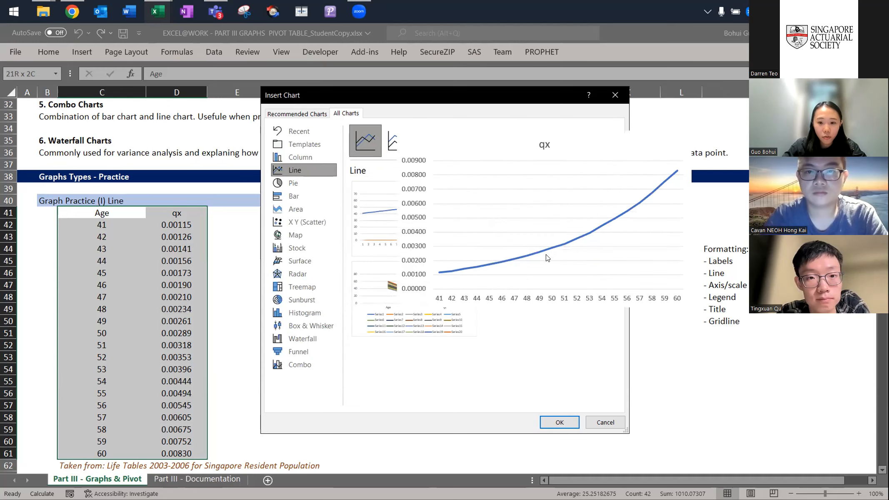
{"action": "left_click", "coordinate": [560, 421]}
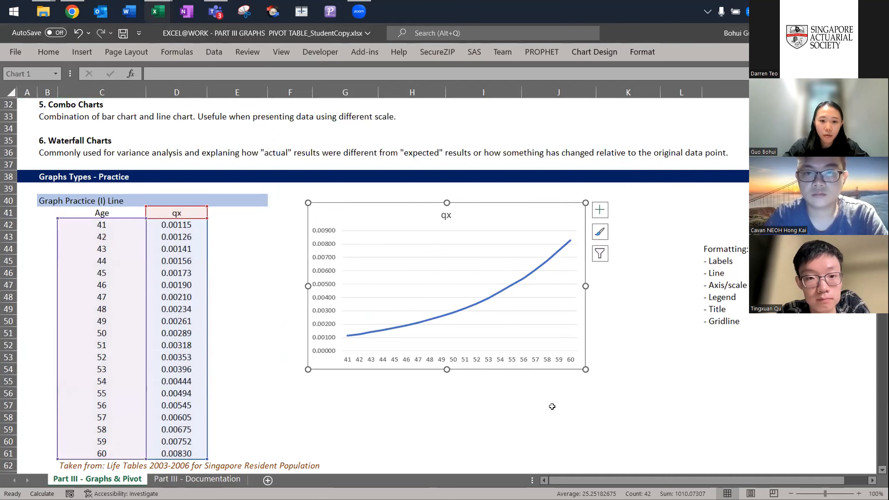
{"action": "left_click_drag", "start_coordinate": [538, 202], "coordinate": [560, 236]}
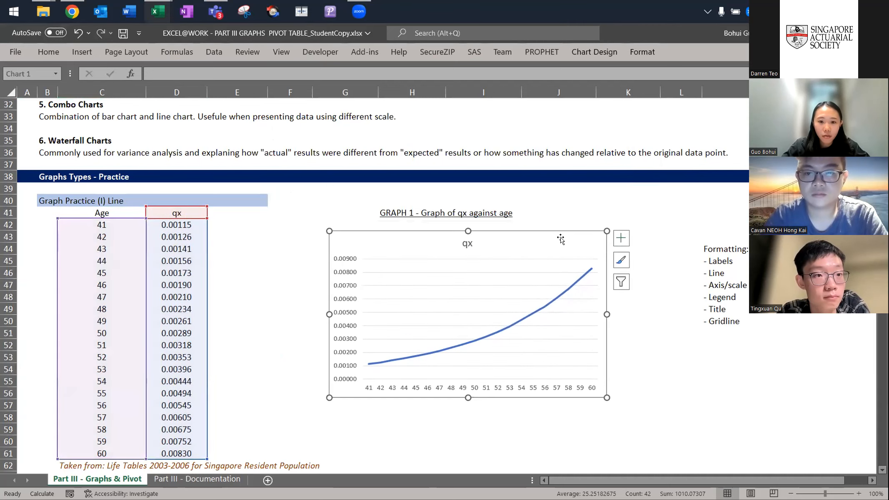
Review the formatting checklist beside the new line chart, from labels to gridline
{"action": "left_click", "coordinate": [698, 255]}
{"action": "key", "text": "Right"}
{"action": "key", "text": "Left"}
{"action": "key", "text": "Right"}
{"action": "key", "text": "Up"}
{"action": "key", "text": "Down"}
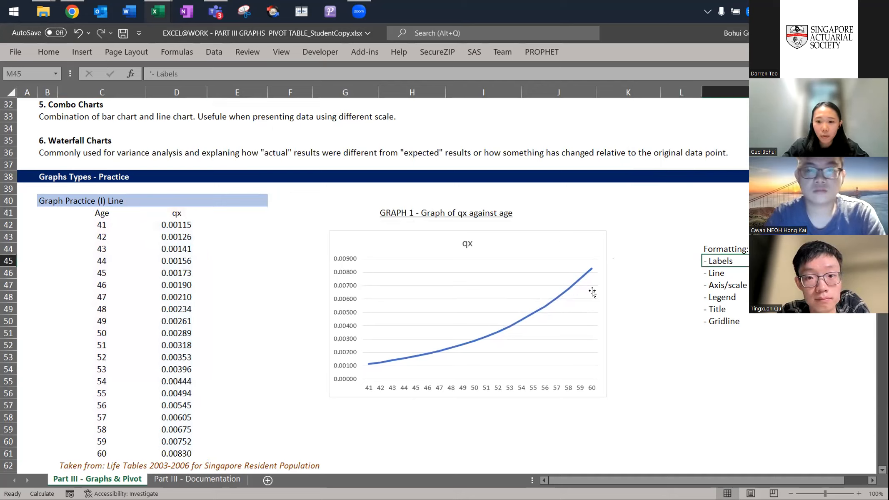
{"action": "left_click", "coordinate": [583, 242]}
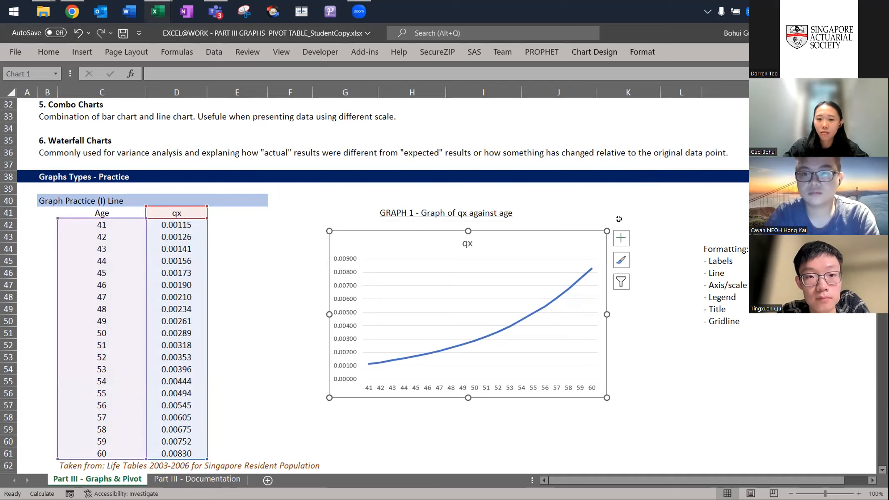
{"action": "left_click", "coordinate": [478, 14]}
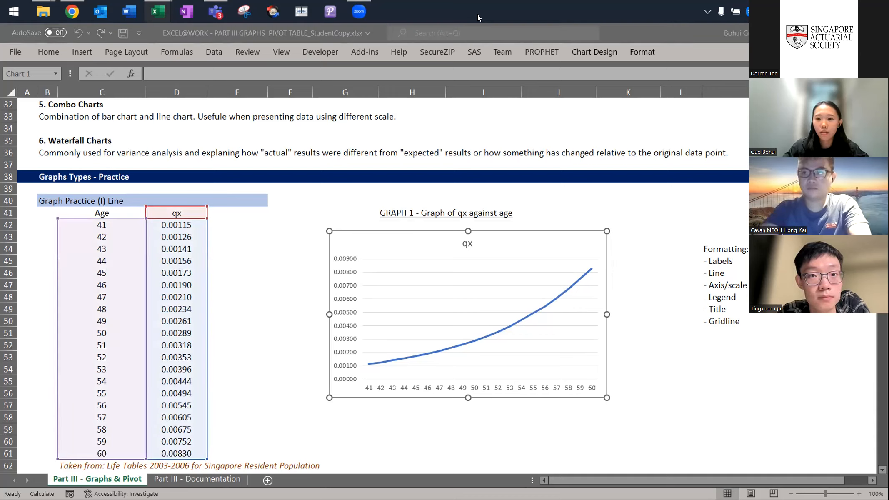
{"action": "left_click", "coordinate": [703, 251]}
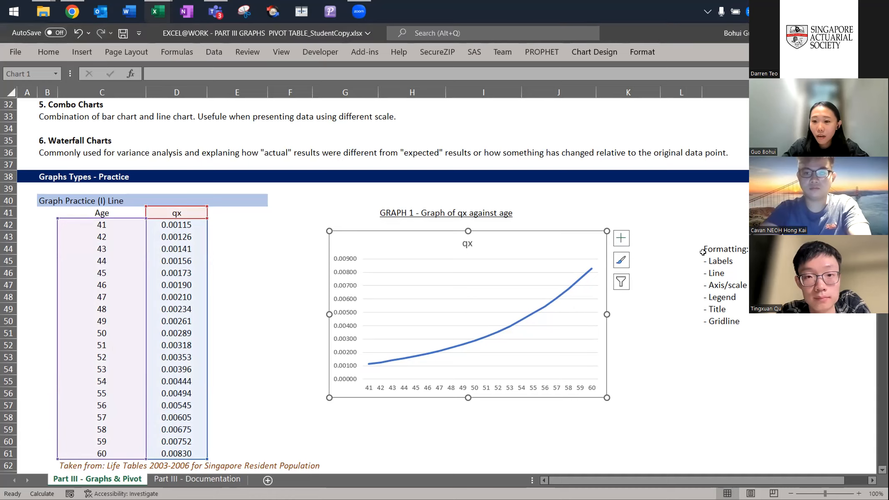
Try showing data labels on the qx line chart, and undo the addition
{"action": "left_click", "coordinate": [622, 238]}
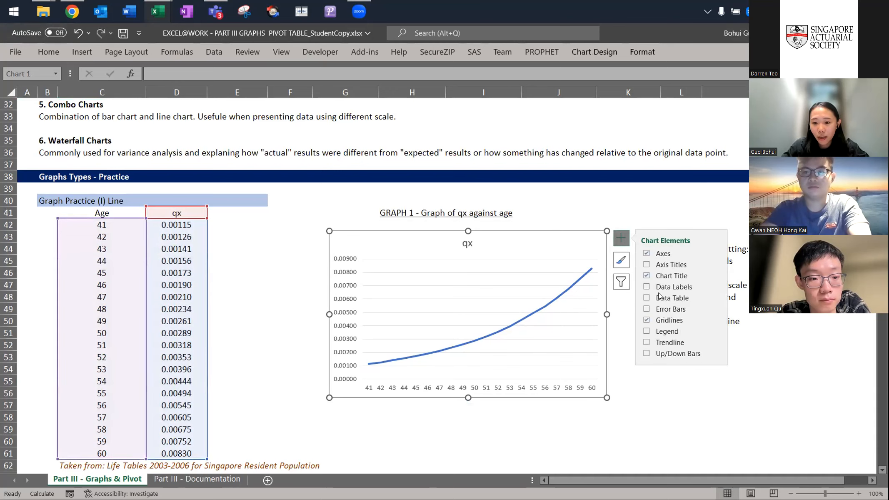
{"action": "left_click", "coordinate": [646, 287]}
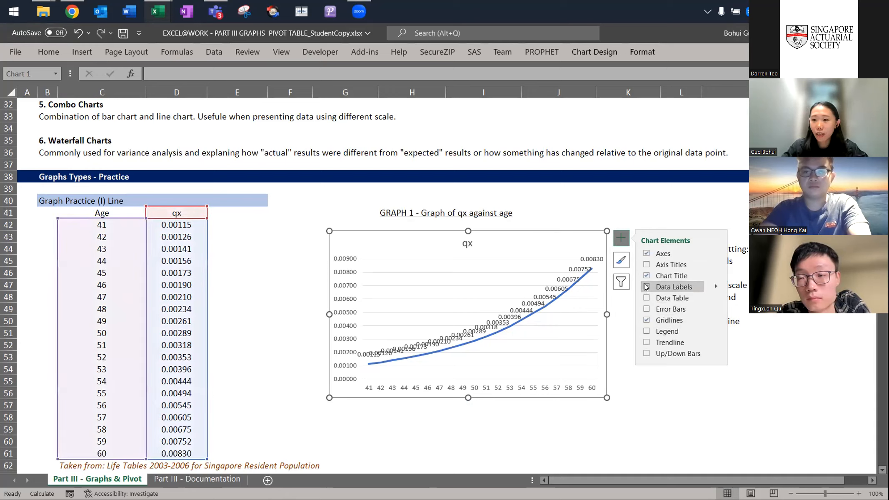
{"action": "left_click", "coordinate": [663, 216]}
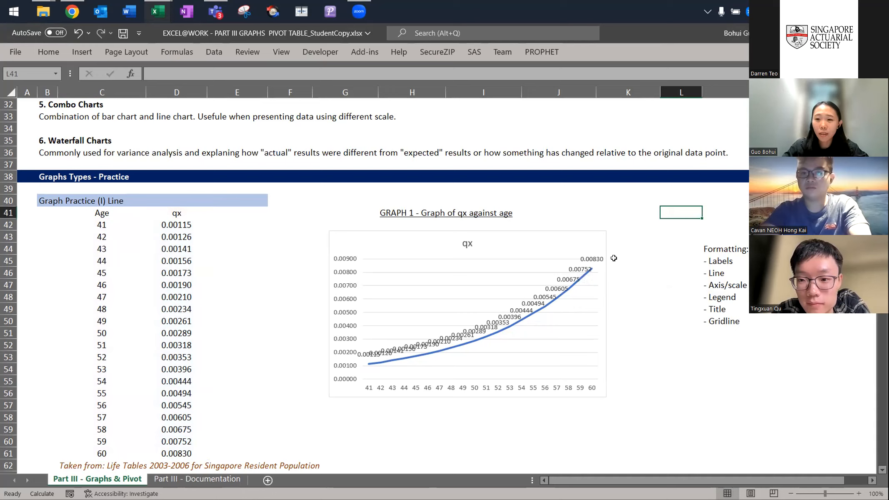
{"action": "key", "text": "ctrl+z"}
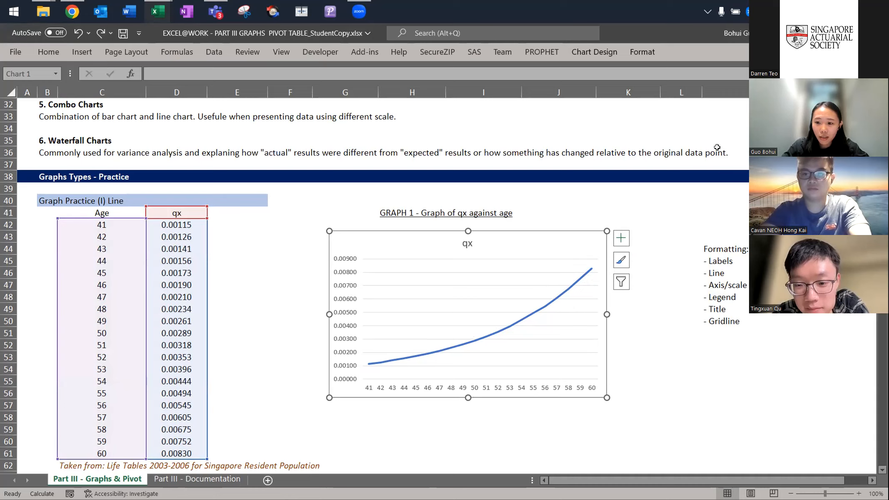
Look over the chart design commands available for the selected line chart
{"action": "left_click", "coordinate": [607, 54]}
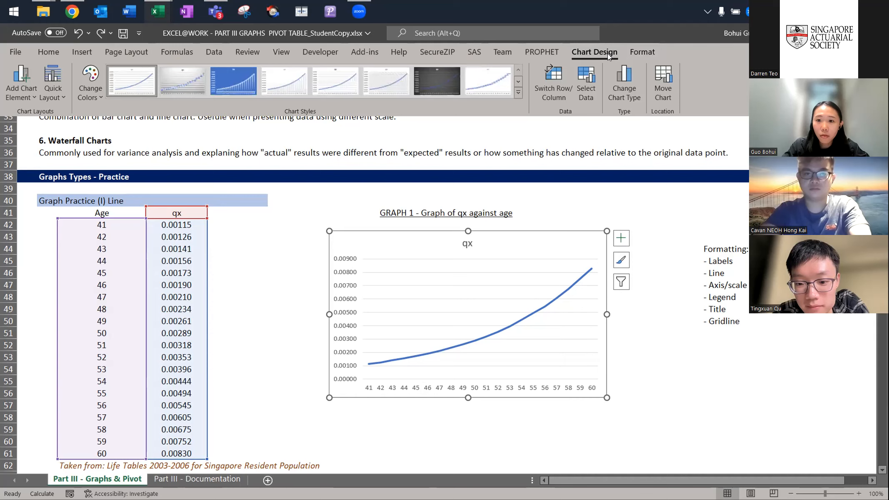
{"action": "double_click", "coordinate": [608, 54]}
{"action": "key", "text": "alt"}
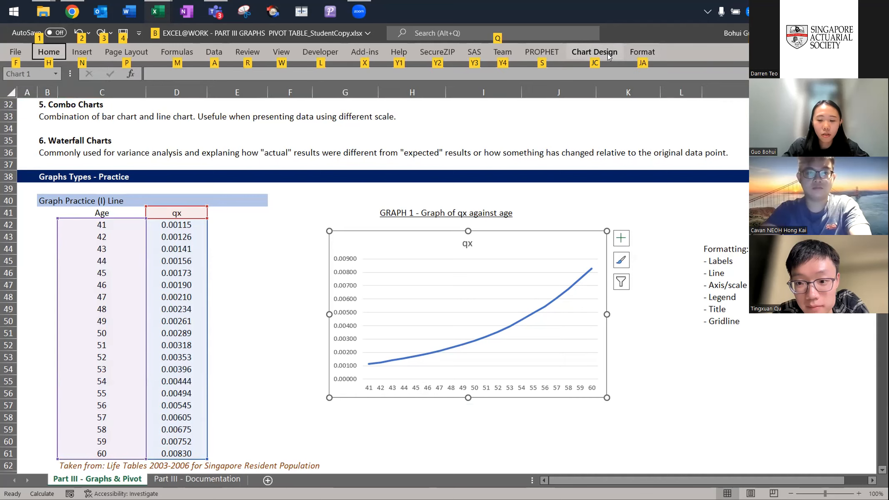
{"action": "key", "text": "j"}
{"action": "key", "text": "a"}
{"action": "key", "text": "Escape"}
{"action": "key", "text": "Escape"}
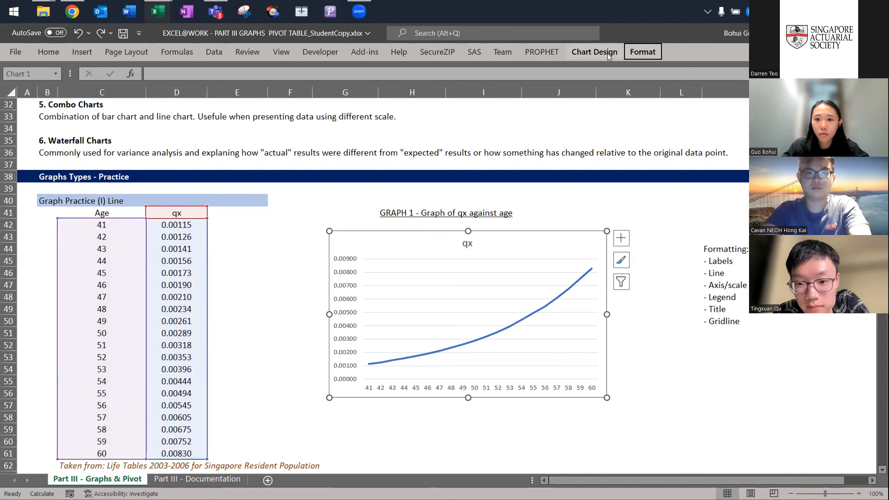
{"action": "key", "text": "alt"}
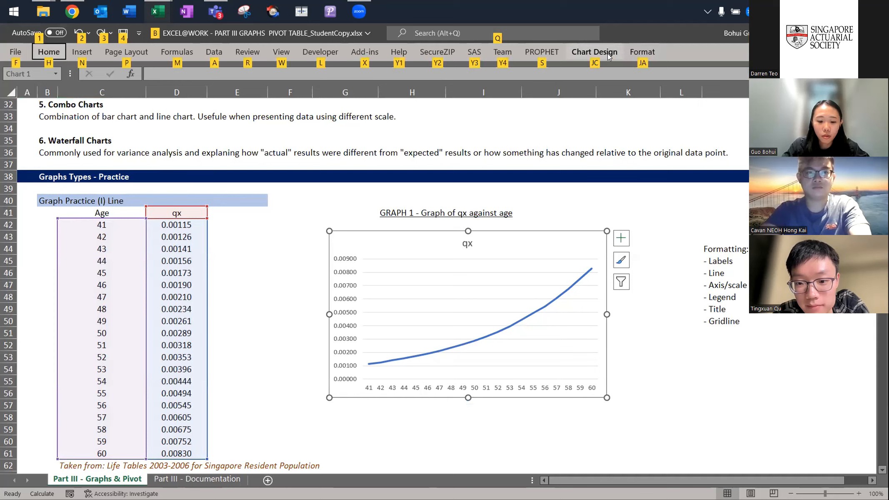
{"action": "key", "text": "j"}
{"action": "key", "text": "c"}
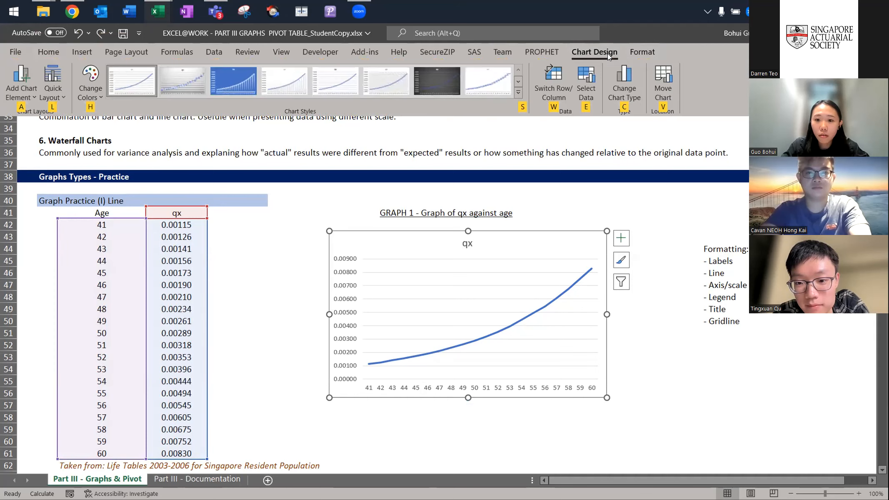
Open the Format Chart Area settings for the qx chart and select its vertical axis for formatting
{"action": "left_click", "coordinate": [533, 250]}
{"action": "right_click", "coordinate": [532, 249]}
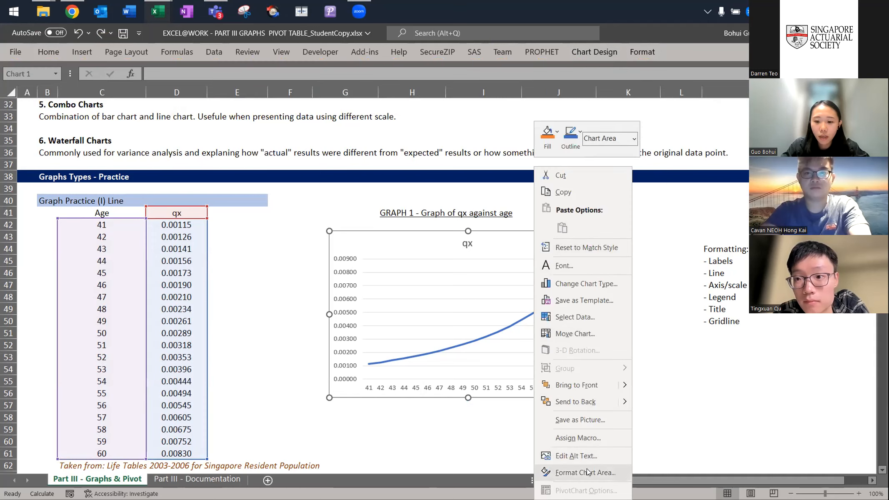
{"action": "right_click", "coordinate": [560, 235]}
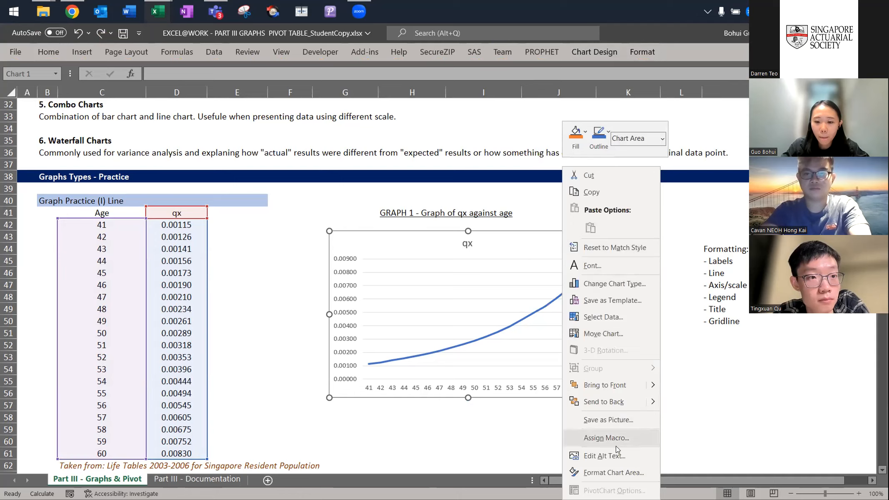
{"action": "left_click", "coordinate": [617, 472]}
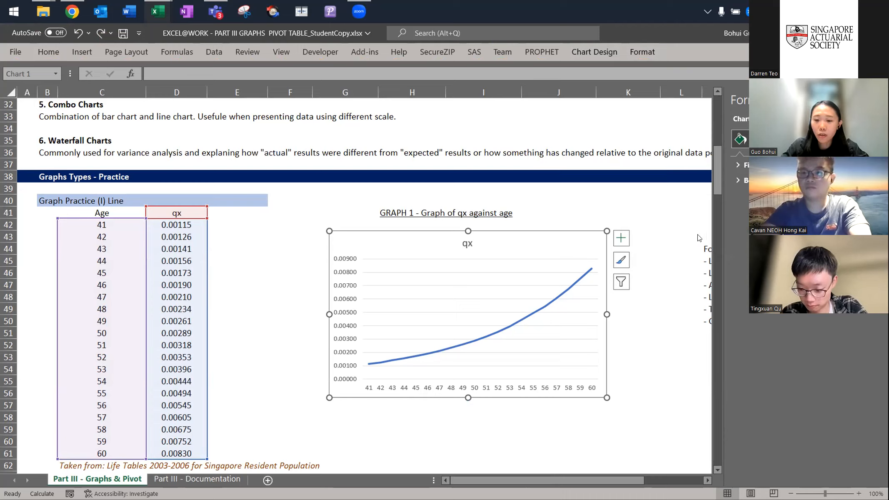
{"action": "left_click", "coordinate": [679, 246]}
{"action": "key", "text": "Right"}
{"action": "key", "text": "Right"}
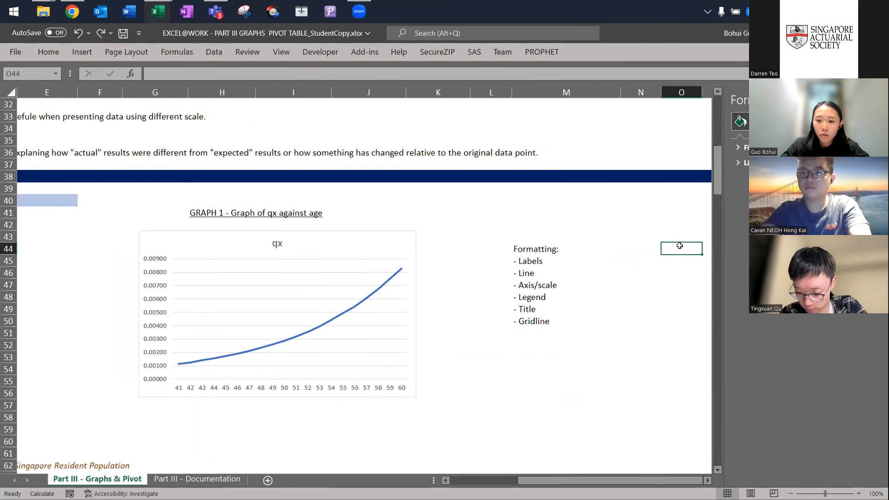
{"action": "left_click", "coordinate": [399, 232]}
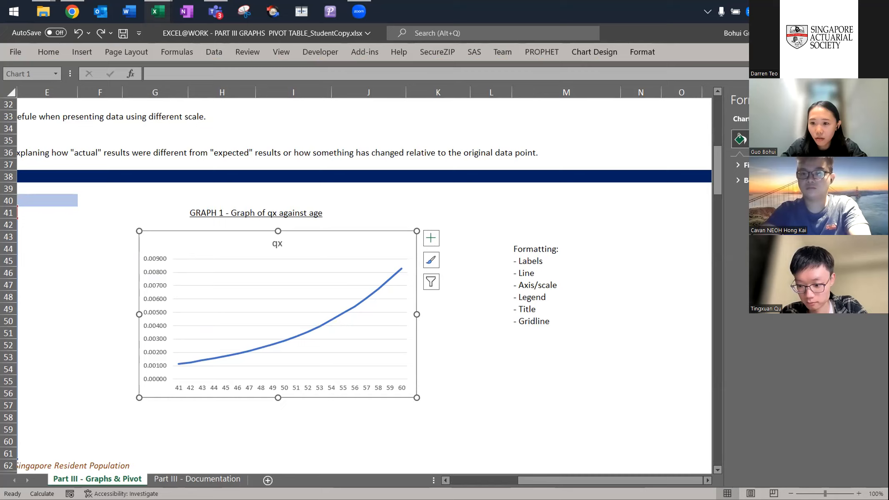
{"action": "left_click", "coordinate": [155, 318]}
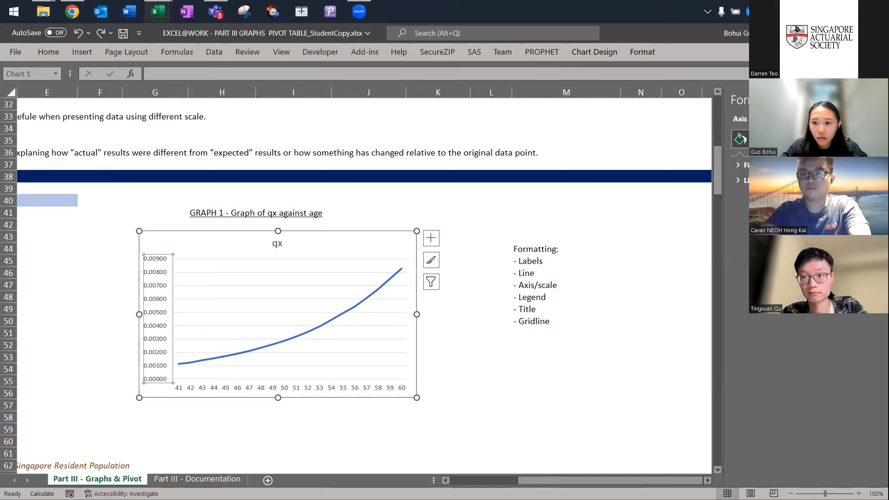
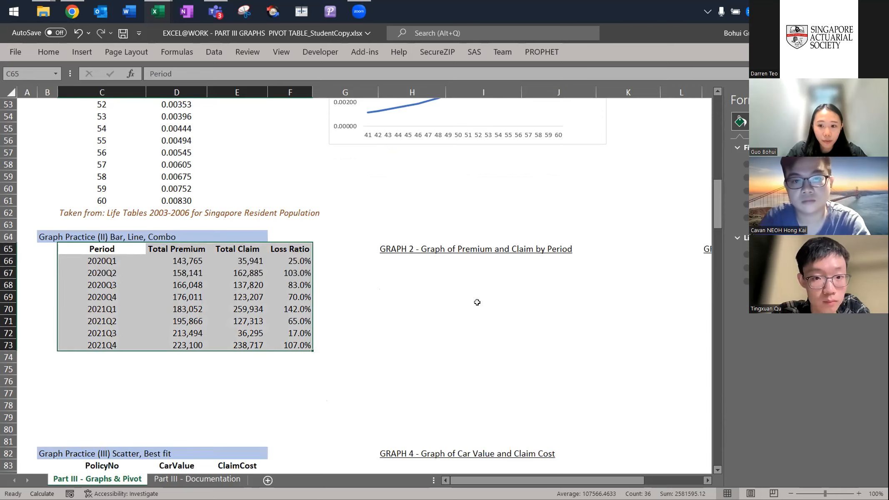
Narrow the Graph Practice (II) selection to the Period, Total Premium and Total Claim columns, leaving out Loss Ratio
{"action": "scroll", "coordinate": [477, 302], "scroll_direction": "right", "scroll_amount": 3}
{"action": "scroll", "coordinate": [477, 301], "scroll_direction": "left", "scroll_amount": 3}
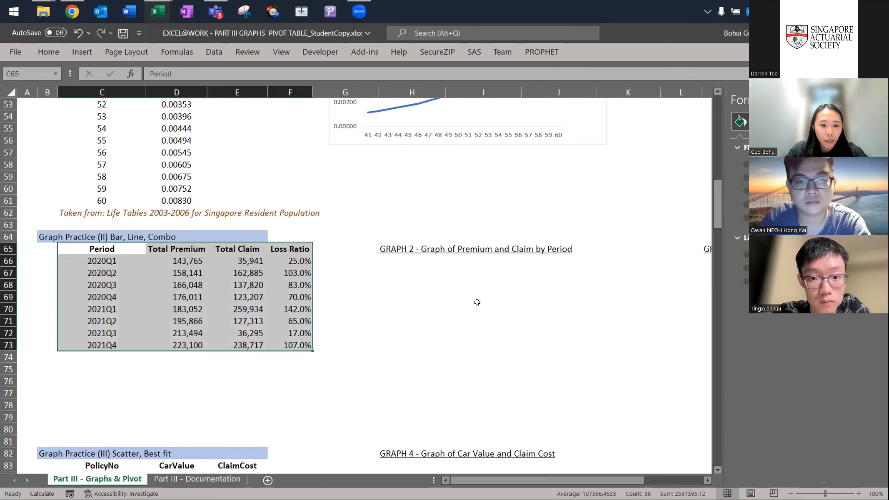
{"action": "scroll", "coordinate": [265, 229], "scroll_direction": "up", "scroll_amount": 1}
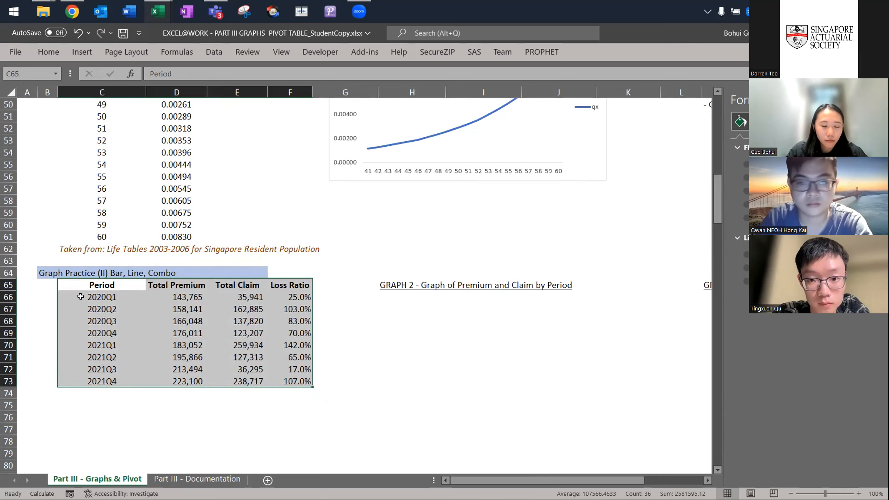
{"action": "key", "text": "shift+Left"}
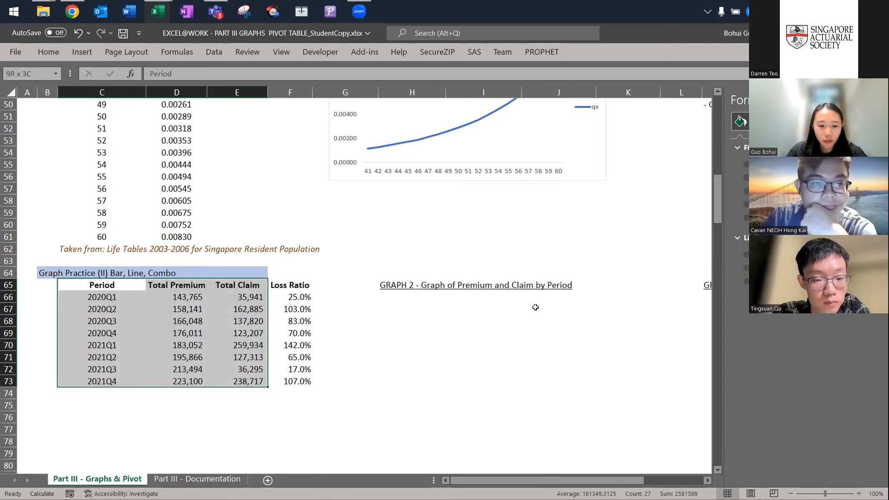
Switch to the LecturerCopy workbook and re-enter the INDEX/MATCH formula in G4 of the Name Generator sheet to draw a random participant
{"action": "key", "text": "ctrl+q"}
{"action": "key", "text": "alt+Tab"}
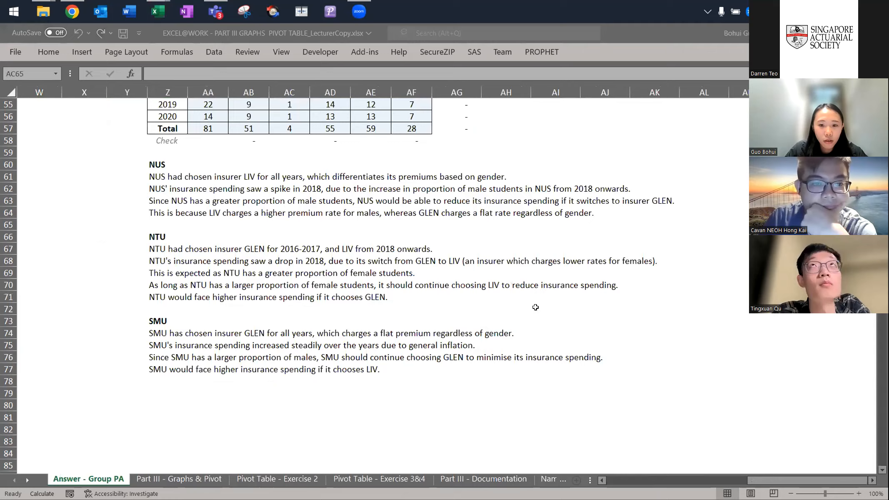
{"action": "key", "text": "ctrl+Page_Down"}
{"action": "key", "text": "ctrl+Page_Down"}
{"action": "key", "text": "ctrl+Page_Down"}
{"action": "key", "text": "ctrl+Page_Down"}
{"action": "key", "text": "ctrl+Page_Down"}
{"action": "key", "text": "F2"}
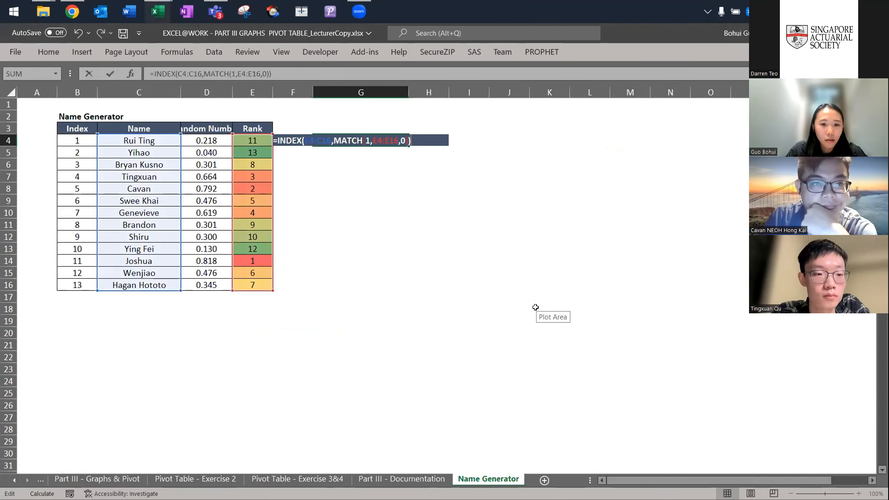
{"action": "key", "text": "Return"}
{"action": "key", "text": "Up"}
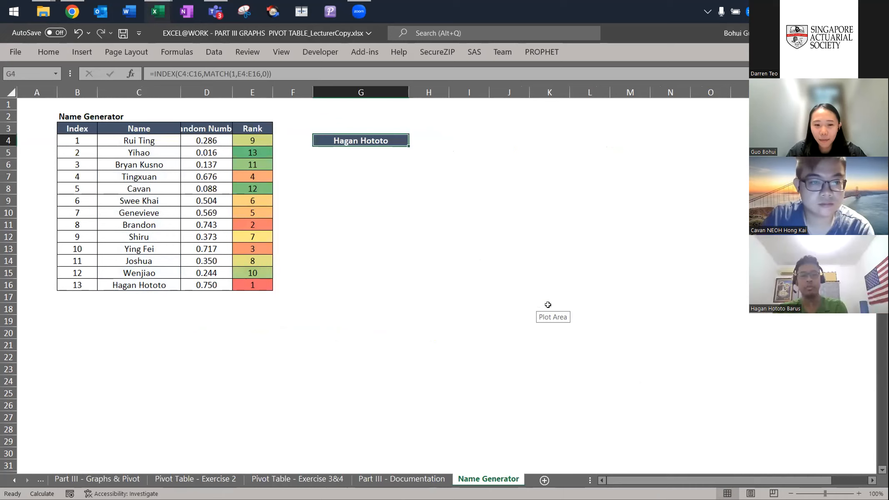
Return to the StudentCopy workbook and reselect the Graph Practice (II) Period, Total Premium and Total Claim columns without Loss Ratio
{"action": "key", "text": "alt+Tab"}
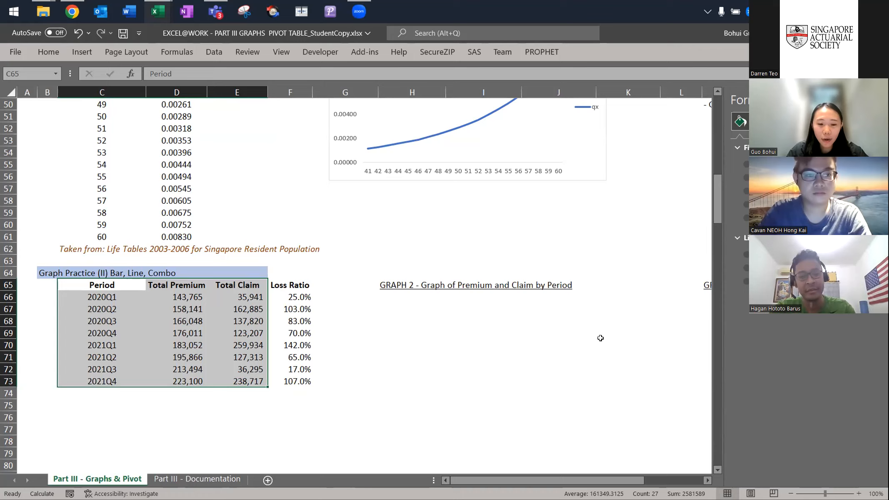
{"action": "left_click", "coordinate": [299, 377], "text": "shift"}
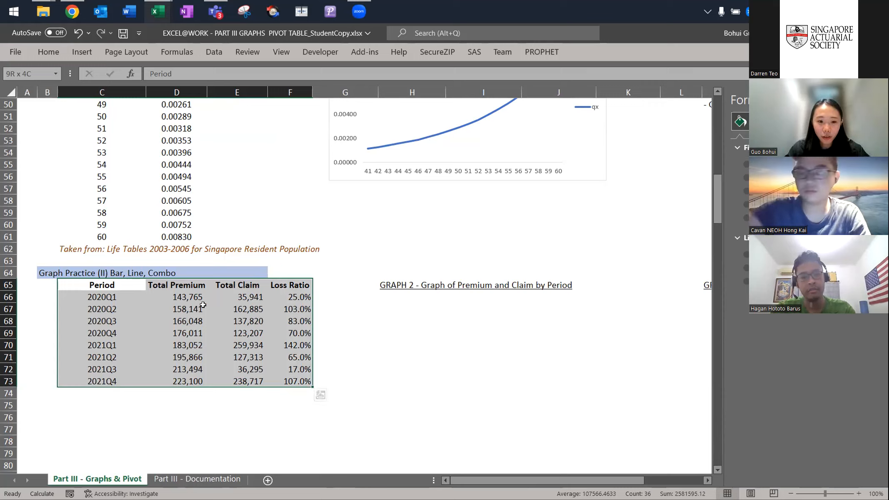
{"action": "key", "text": "shift+Left"}
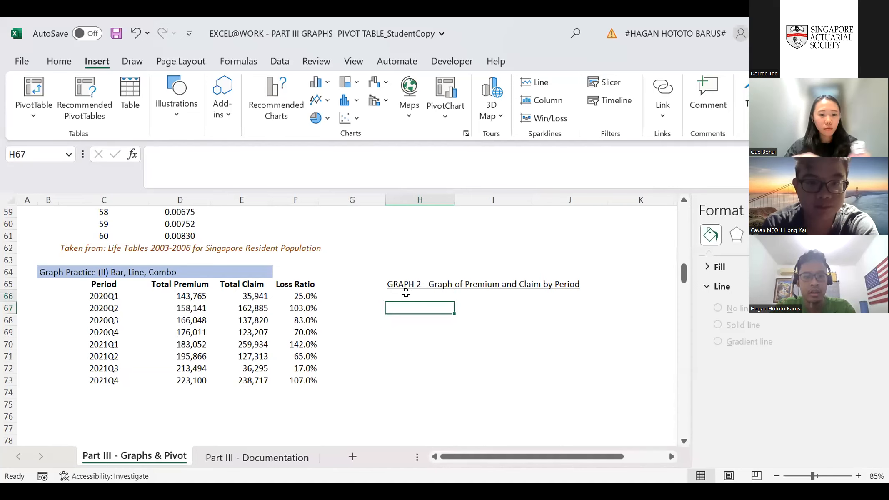
Insert a 2-D clustered column chart of Total Premium and Total Claim by Period and place it beneath the GRAPH 2 heading
{"action": "left_click", "coordinate": [405, 292]}
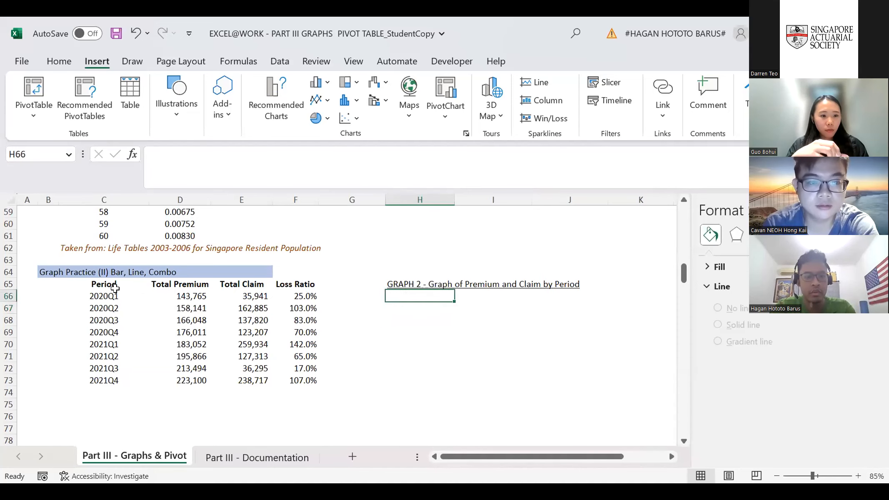
{"action": "left_click_drag", "start_coordinate": [102, 284], "coordinate": [228, 380]}
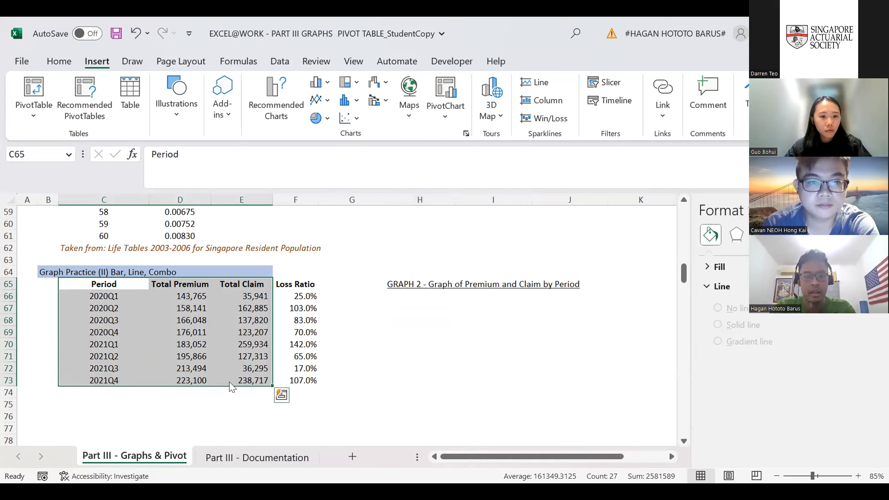
{"action": "left_click", "coordinate": [320, 83]}
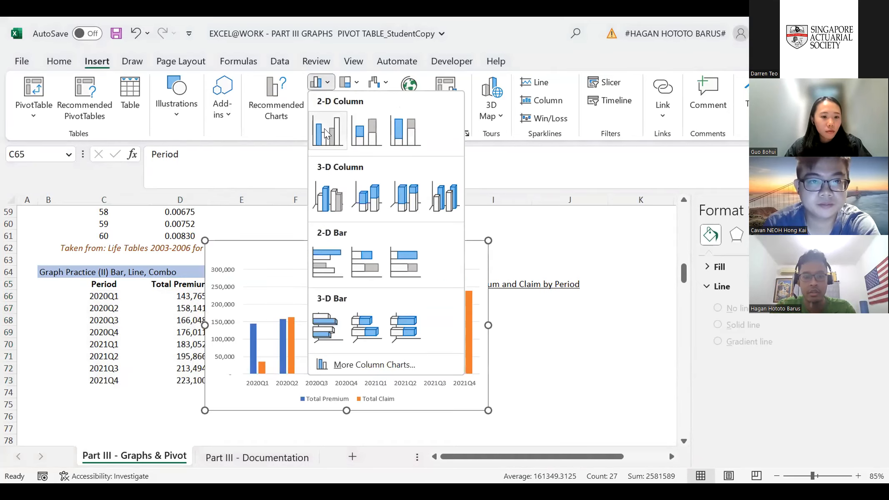
{"action": "left_click", "coordinate": [327, 131]}
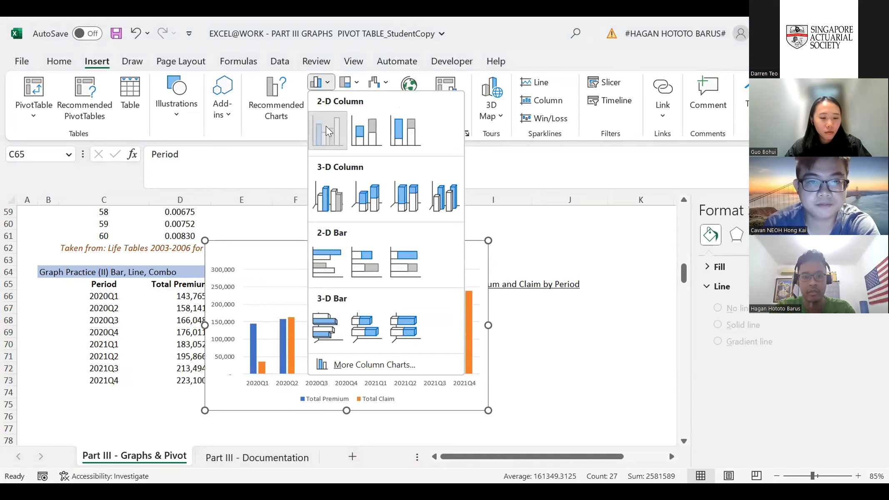
{"action": "scroll", "coordinate": [474, 271], "scroll_direction": "up", "scroll_amount": 1}
{"action": "left_click_drag", "start_coordinate": [448, 224], "coordinate": [596, 266]}
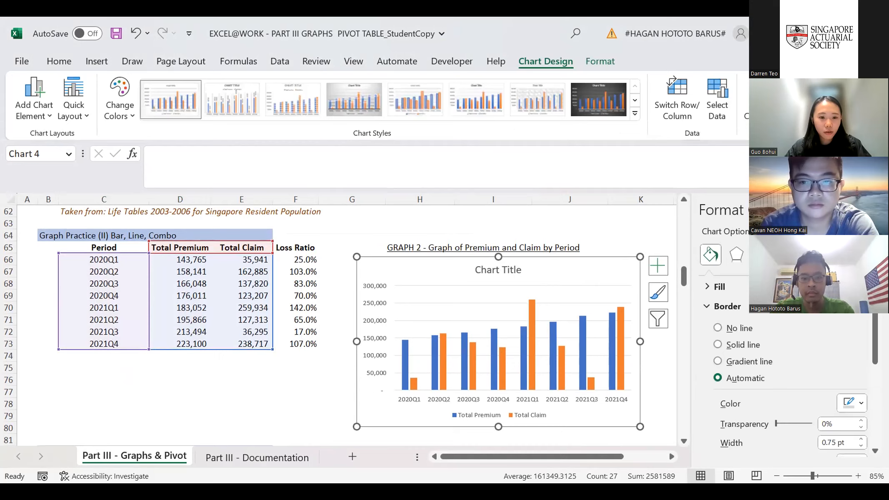
Link the column chart's title to the GRAPH 2 heading in cell H65
{"action": "left_click", "coordinate": [497, 269]}
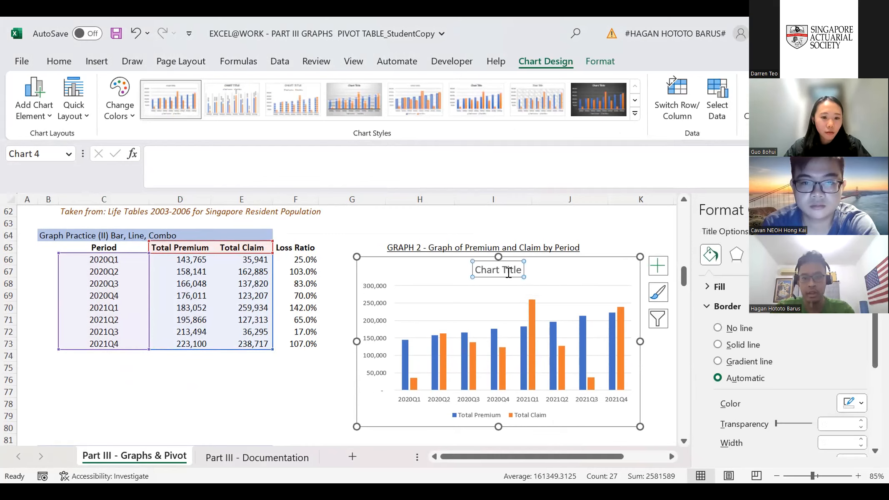
{"action": "left_click", "coordinate": [217, 165]}
{"action": "type", "text": "="}
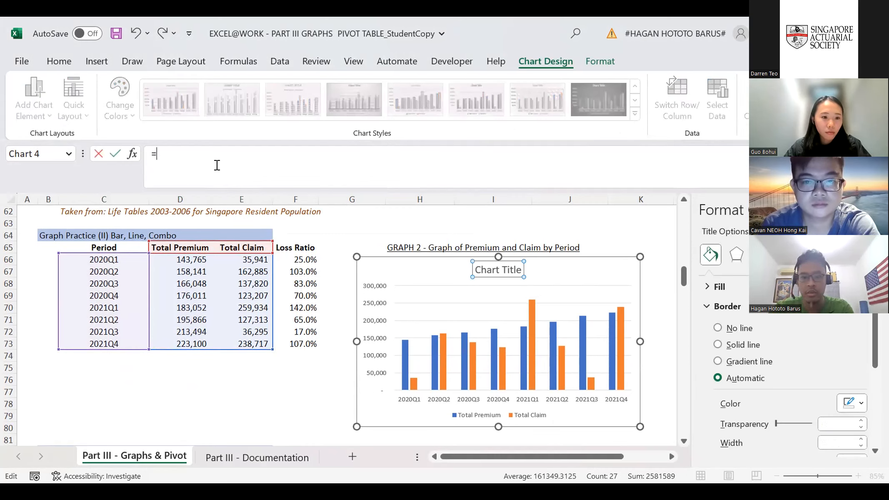
{"action": "left_click", "coordinate": [400, 246]}
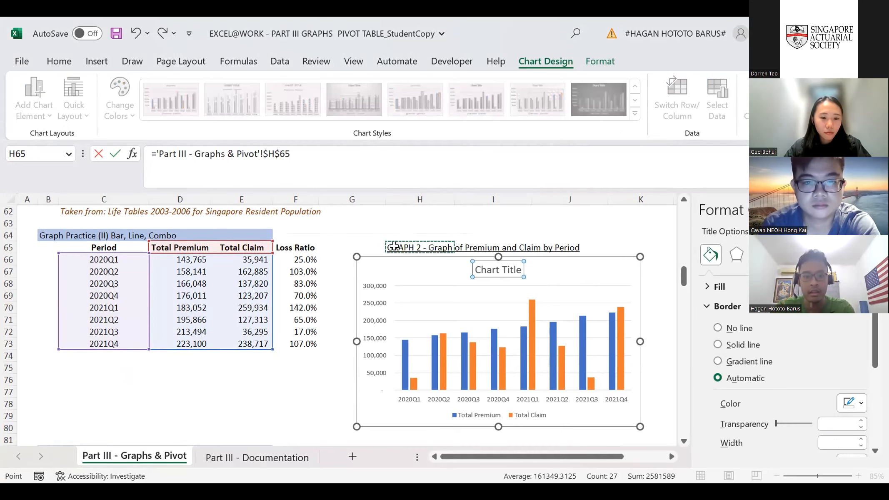
{"action": "key", "text": "Return"}
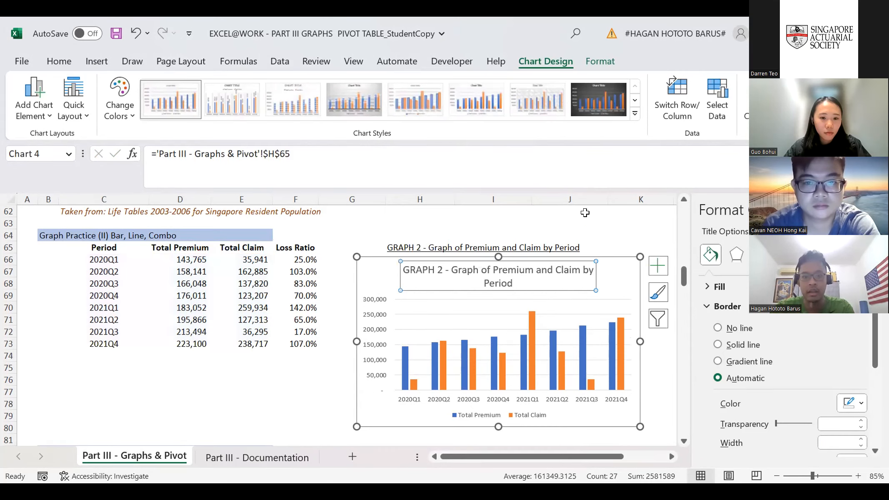
{"action": "scroll", "coordinate": [595, 233], "scroll_direction": "down", "scroll_amount": 1}
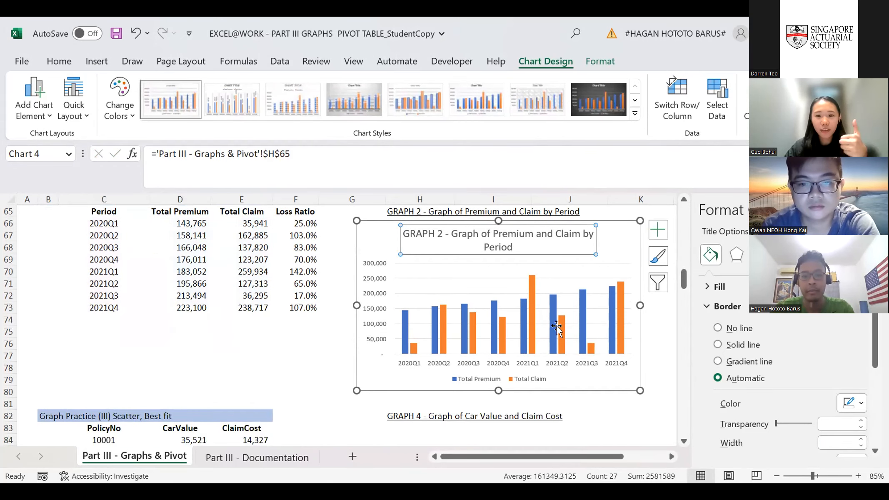
{"action": "scroll", "coordinate": [521, 354], "scroll_direction": "up", "scroll_amount": 1}
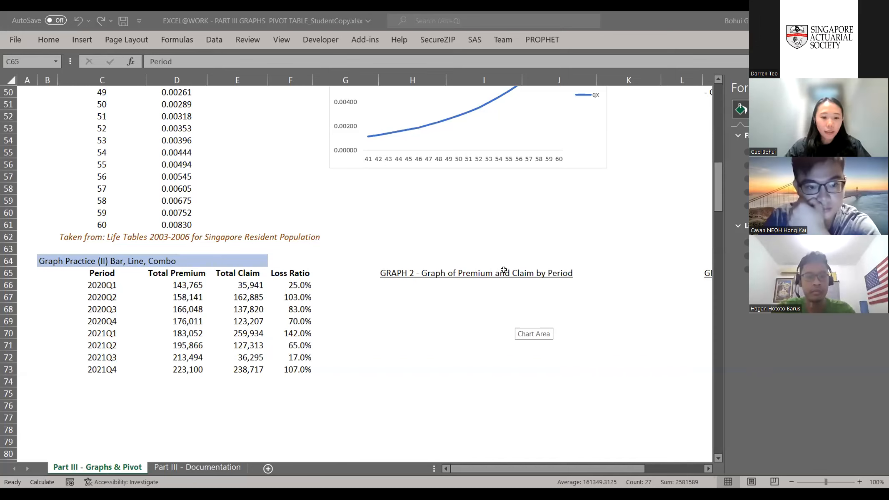
Extend the Graph Practice (II) selection to include the Loss Ratio column, covering C65:F73
{"action": "left_click", "coordinate": [179, 267]}
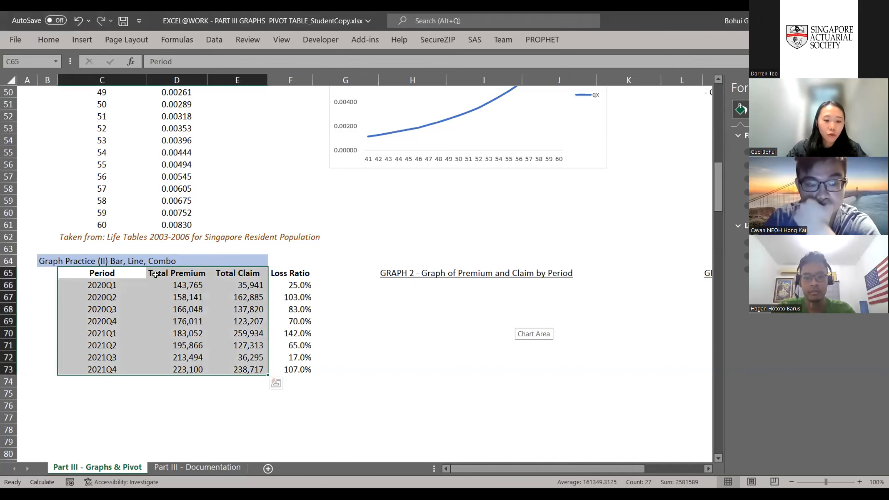
{"action": "left_click", "coordinate": [300, 369], "text": "shift"}
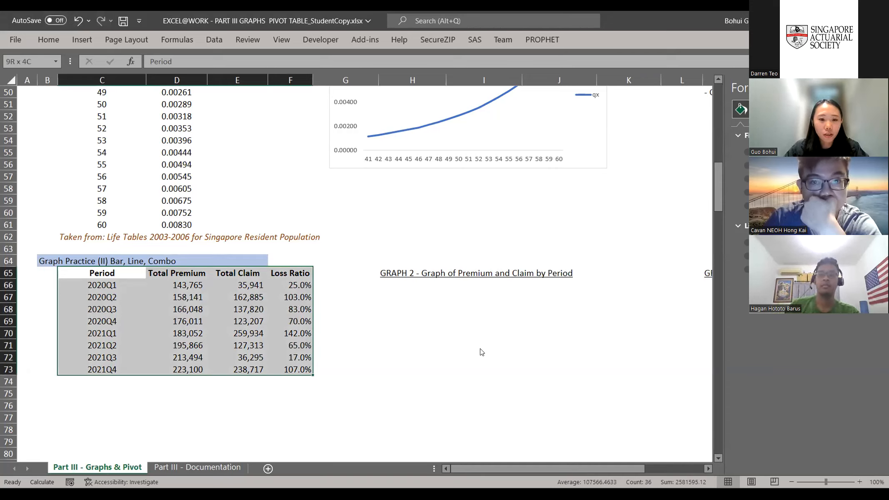
{"action": "key", "text": "alt+Tab"}
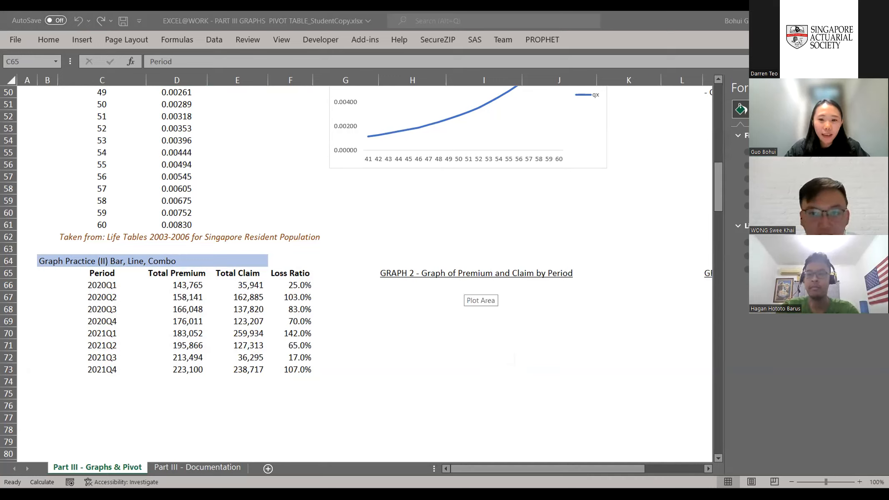
{"action": "key", "text": "alt+Tab"}
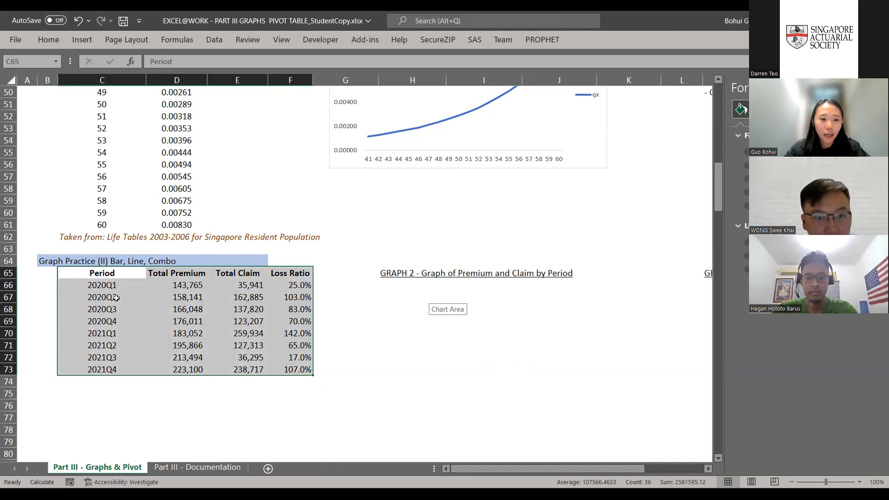
Review the worksheet notes on commonly used chart types before returning to the Graph Practice (II) table
{"action": "scroll", "coordinate": [117, 305], "scroll_direction": "up", "scroll_amount": 13}
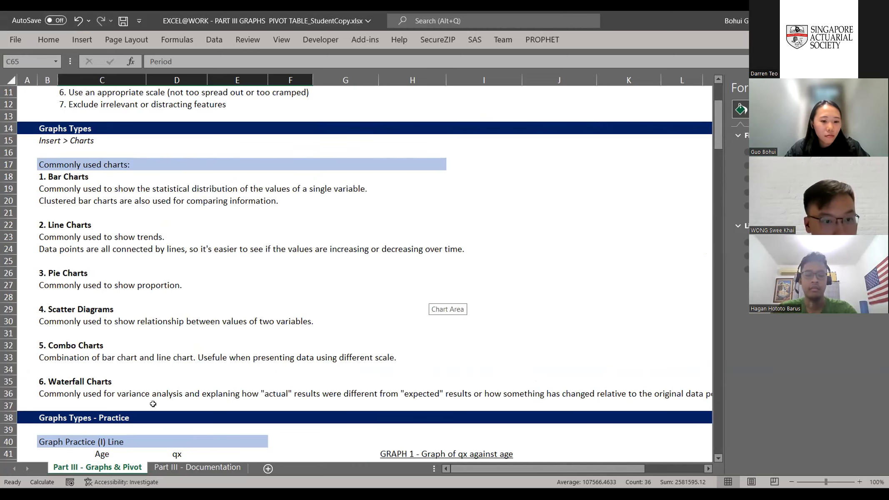
{"action": "scroll", "coordinate": [153, 403], "scroll_direction": "down", "scroll_amount": 14}
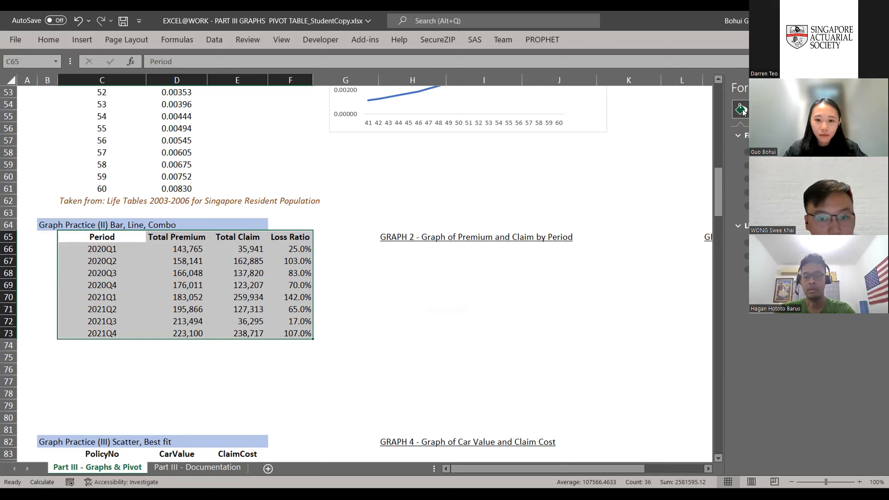
{"action": "left_click", "coordinate": [390, 250]}
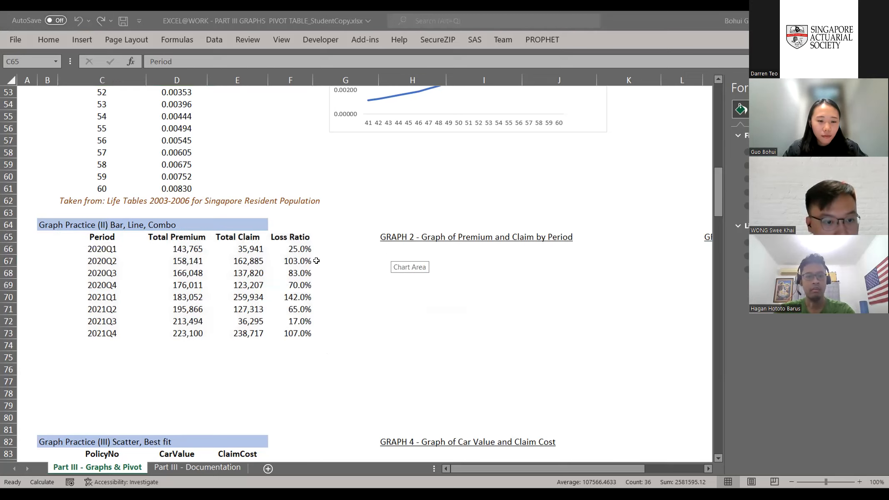
{"action": "key", "text": "Escape"}
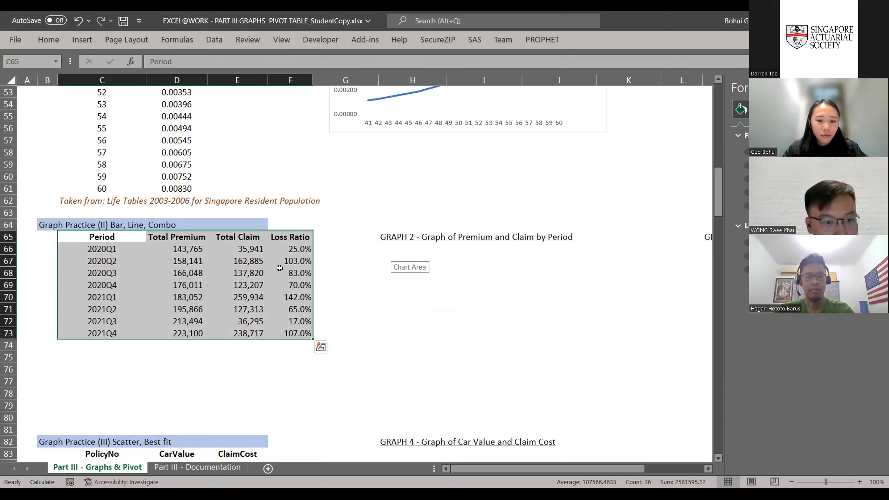
{"action": "scroll", "coordinate": [279, 267], "scroll_direction": "up", "scroll_amount": 1}
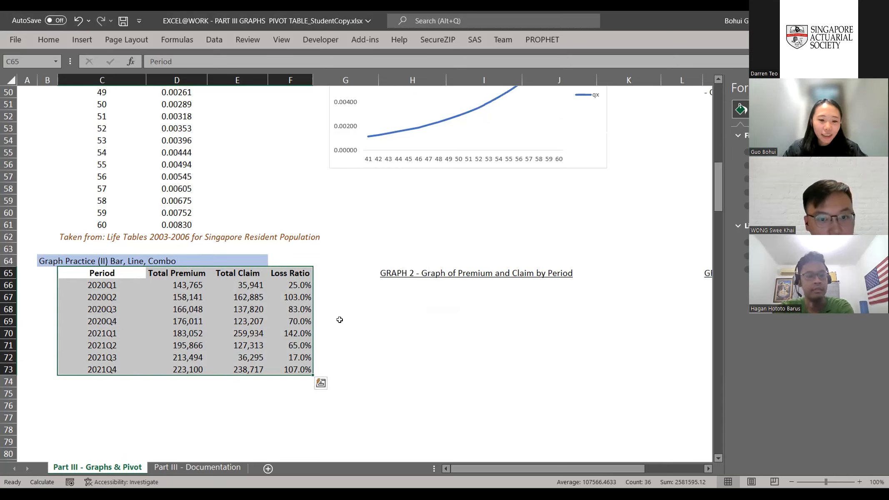
{"action": "left_click", "coordinate": [457, 315]}
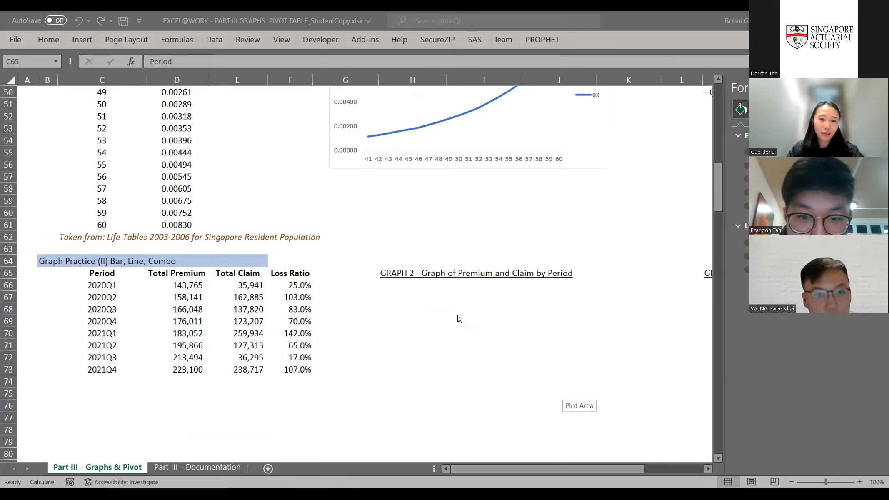
{"action": "key", "text": "alt"}
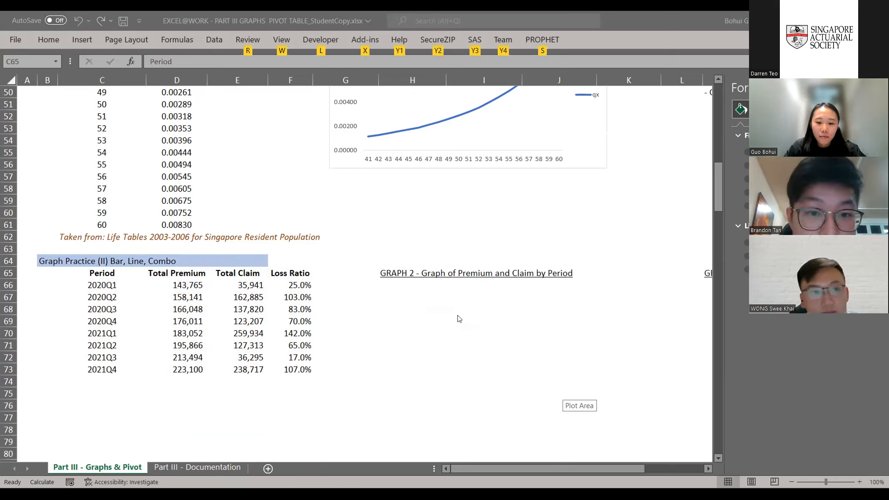
{"action": "key", "text": "Escape"}
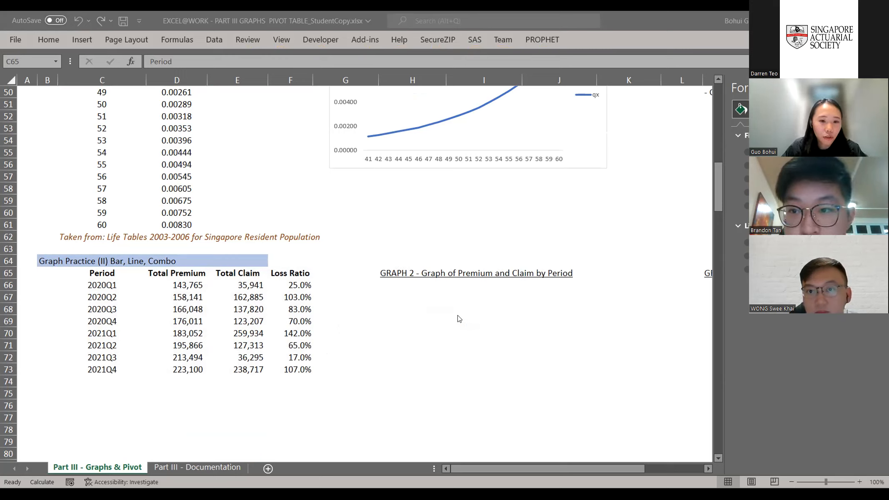
Select the whole Graph Practice (II) table with its headers, from Period to Loss Ratio (C65:F73)
{"action": "key", "text": "ctrl+a"}
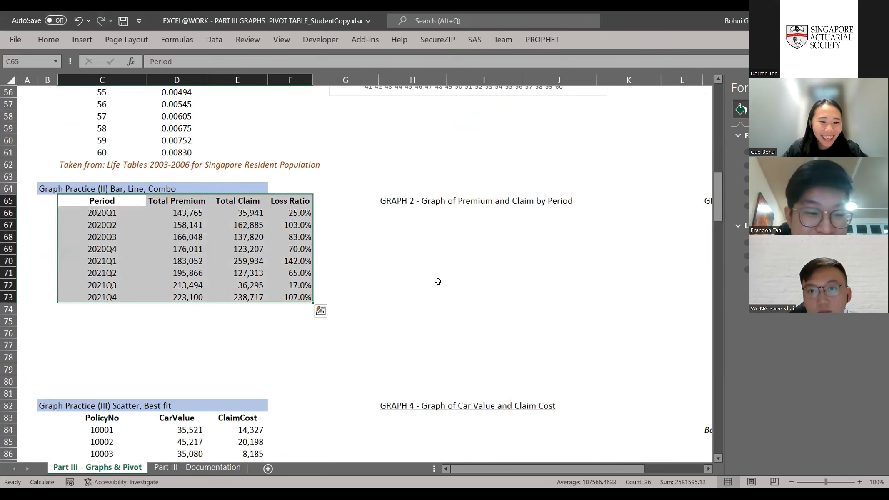
{"action": "scroll", "coordinate": [438, 281], "scroll_direction": "up", "scroll_amount": 1}
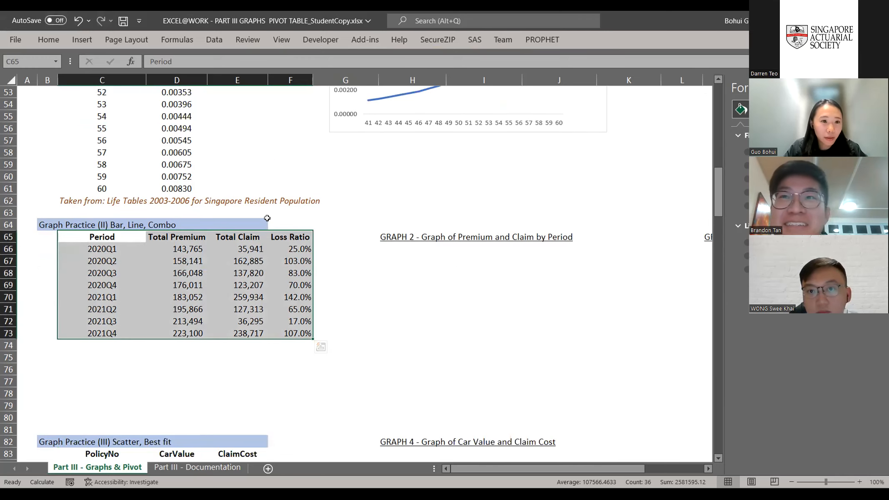
{"action": "left_click", "coordinate": [206, 245]}
{"action": "key", "text": "Left"}
{"action": "key", "text": "Up"}
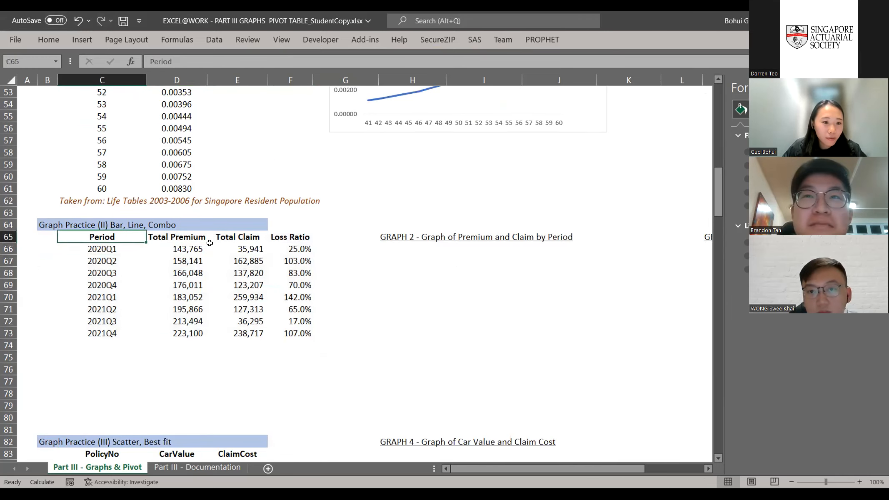
{"action": "key", "text": "ctrl+shift+Down"}
{"action": "key", "text": "ctrl+shift+Right"}
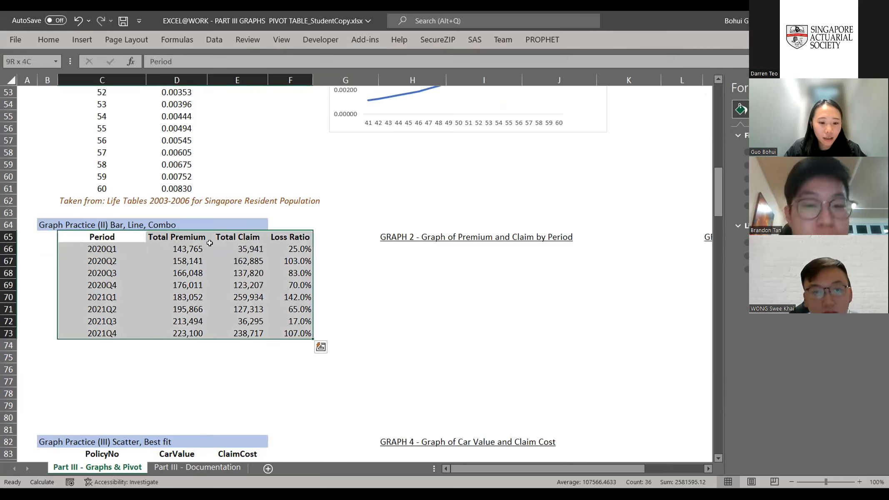
Start inserting a chart from the selected data and choose the Combo type with clustered columns and a line
{"action": "key", "text": "alt"}
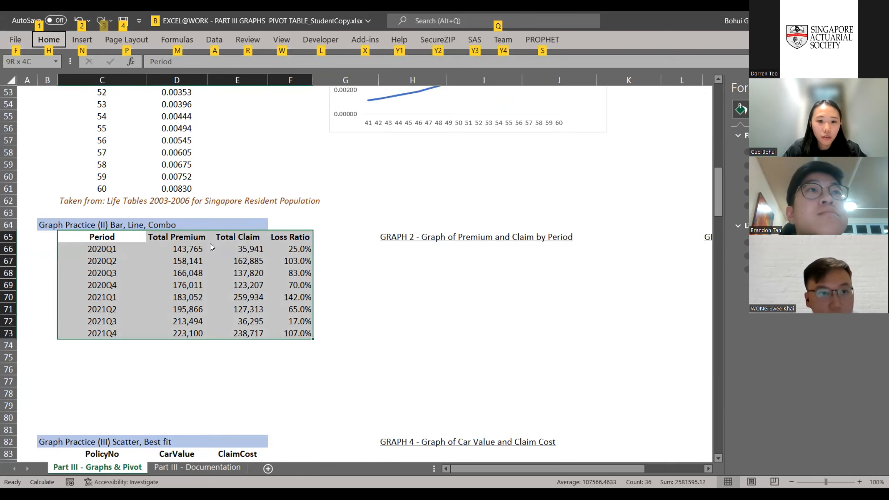
{"action": "key", "text": "n"}
{"action": "key", "text": "r"}
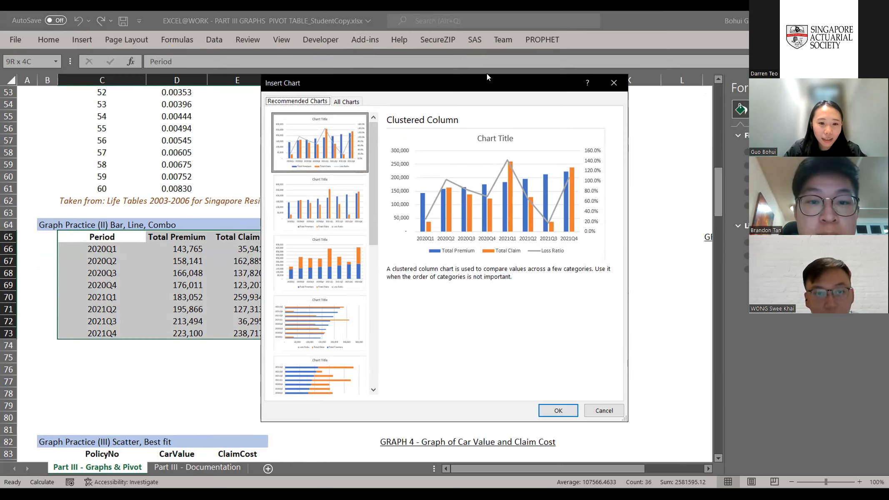
{"action": "left_click_drag", "start_coordinate": [429, 90], "coordinate": [487, 74]}
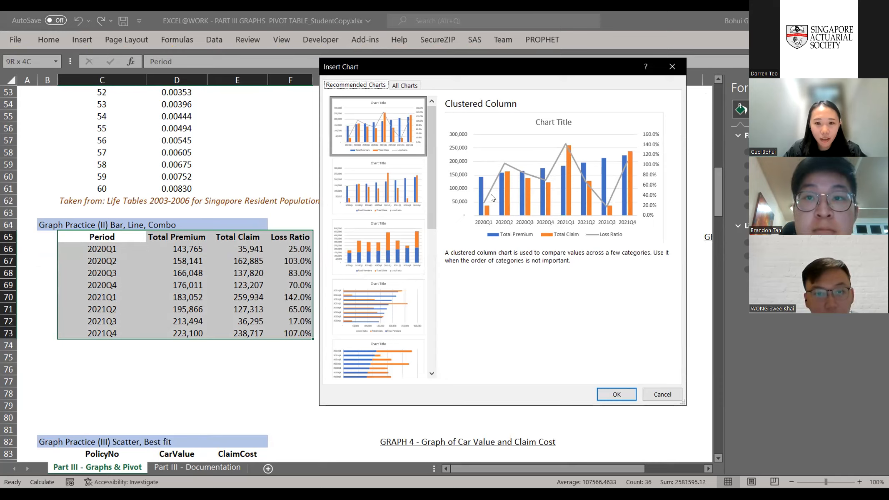
{"action": "left_click", "coordinate": [418, 86]}
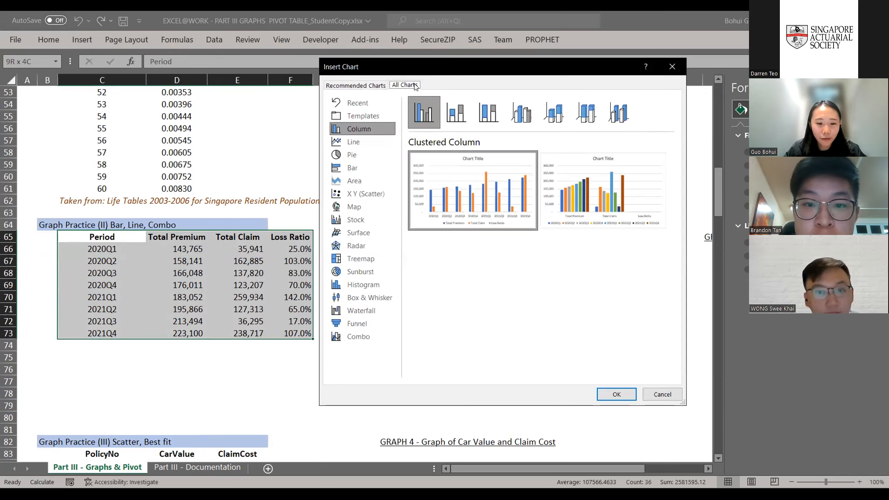
{"action": "left_click", "coordinate": [364, 340]}
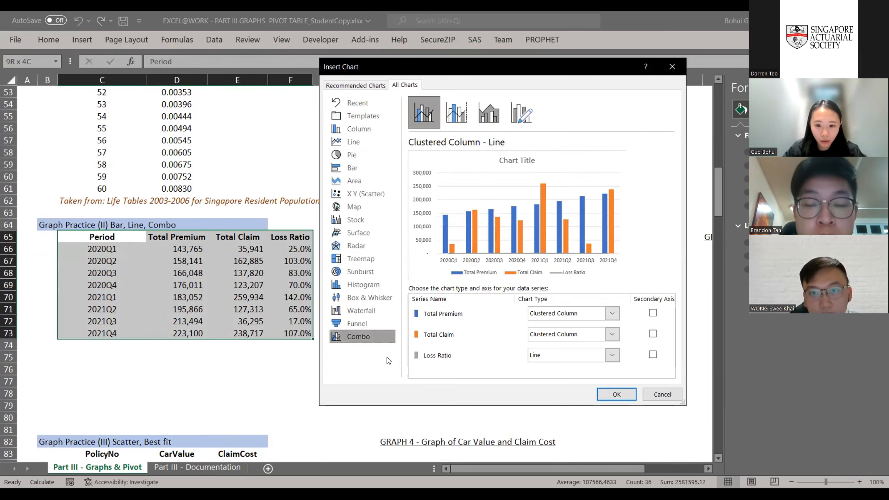
Try Clustered Column and Area as the chart type for the Loss Ratio series and return it to Line
{"action": "left_click", "coordinate": [573, 359]}
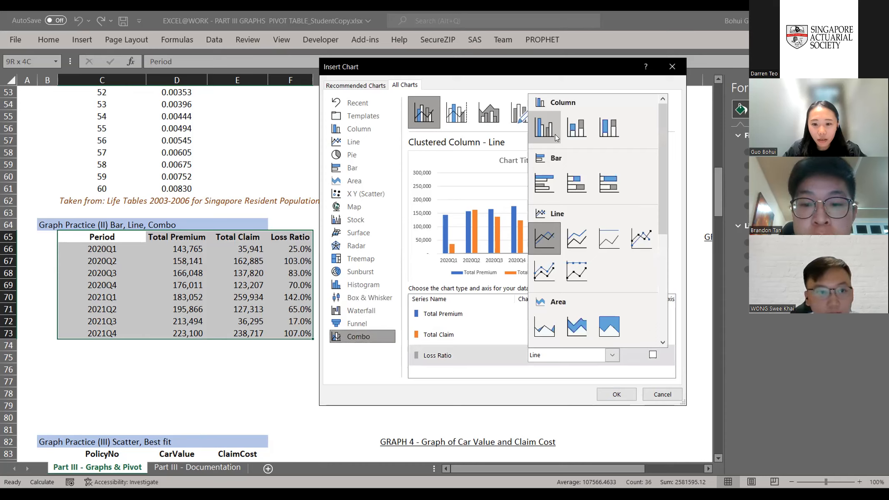
{"action": "left_click", "coordinate": [555, 134]}
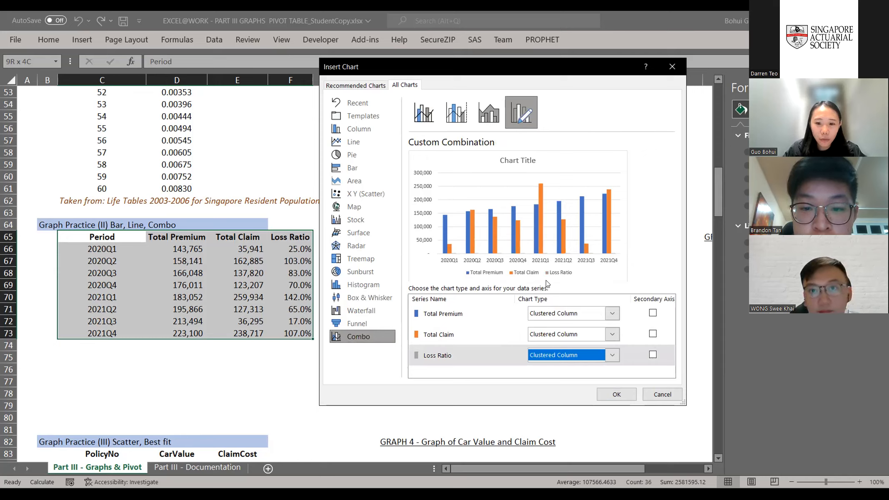
{"action": "left_click", "coordinate": [540, 355]}
{"action": "scroll", "coordinate": [622, 207], "scroll_direction": "down", "scroll_amount": 3}
{"action": "scroll", "coordinate": [621, 208], "scroll_direction": "up", "scroll_amount": 3}
{"action": "scroll", "coordinate": [566, 189], "scroll_direction": "down", "scroll_amount": 3}
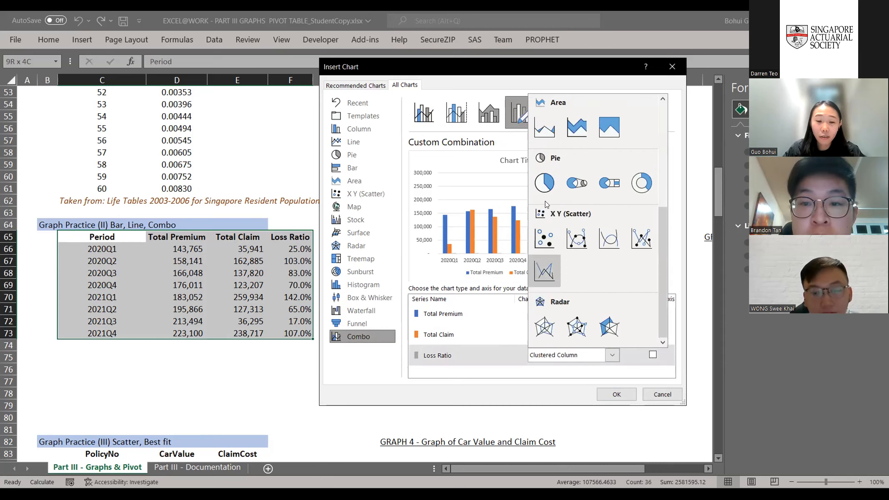
{"action": "scroll", "coordinate": [560, 192], "scroll_direction": "up", "scroll_amount": 3}
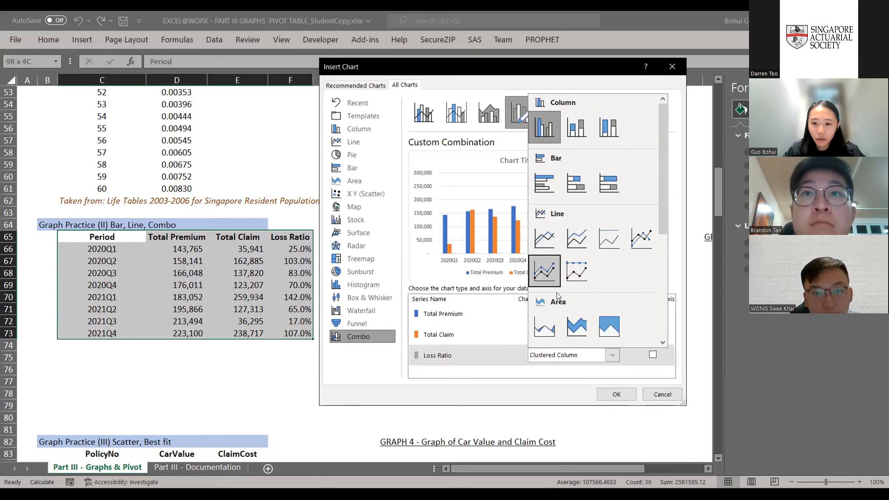
{"action": "left_click", "coordinate": [545, 329]}
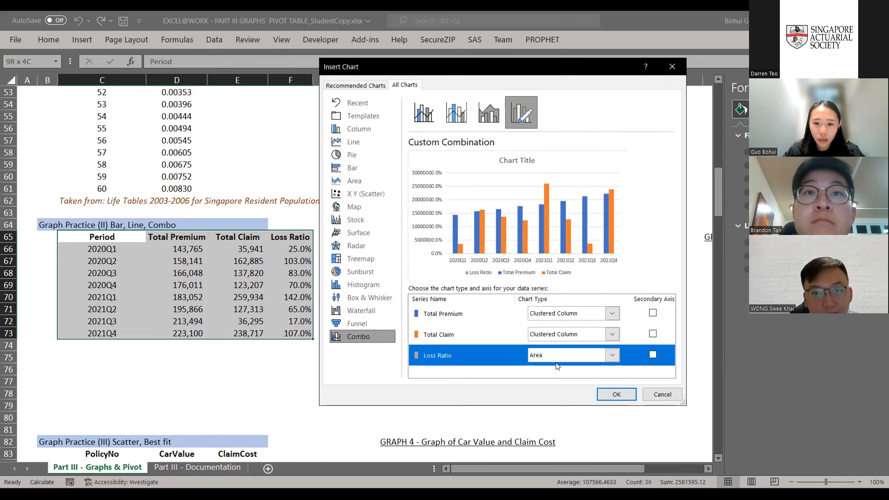
{"action": "left_click", "coordinate": [610, 355]}
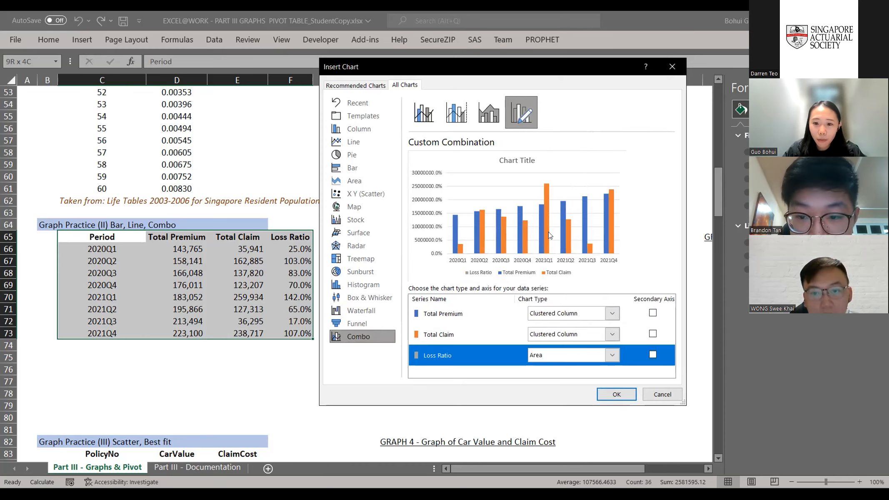
{"action": "left_click", "coordinate": [550, 230]}
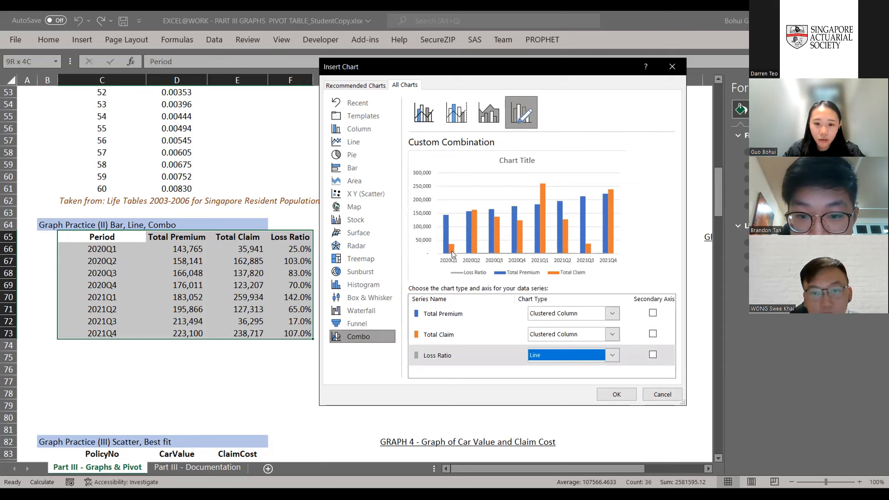
Plot the Loss Ratio line on the secondary axis and insert the combo chart
{"action": "left_click", "coordinate": [650, 355]}
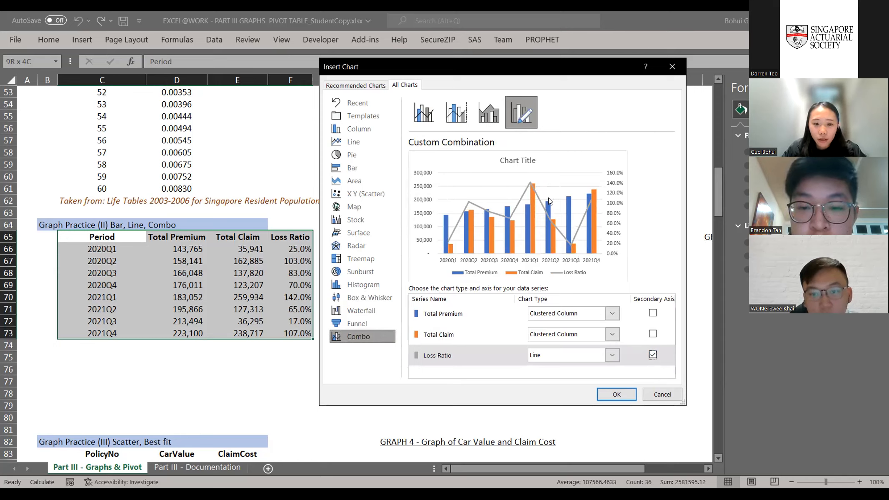
{"action": "left_click_drag", "start_coordinate": [574, 74], "coordinate": [459, 67]}
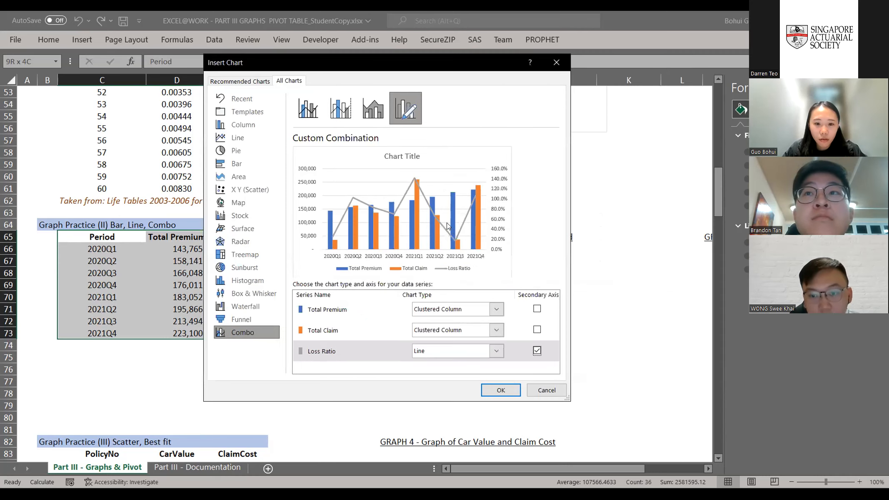
{"action": "left_click", "coordinate": [501, 390]}
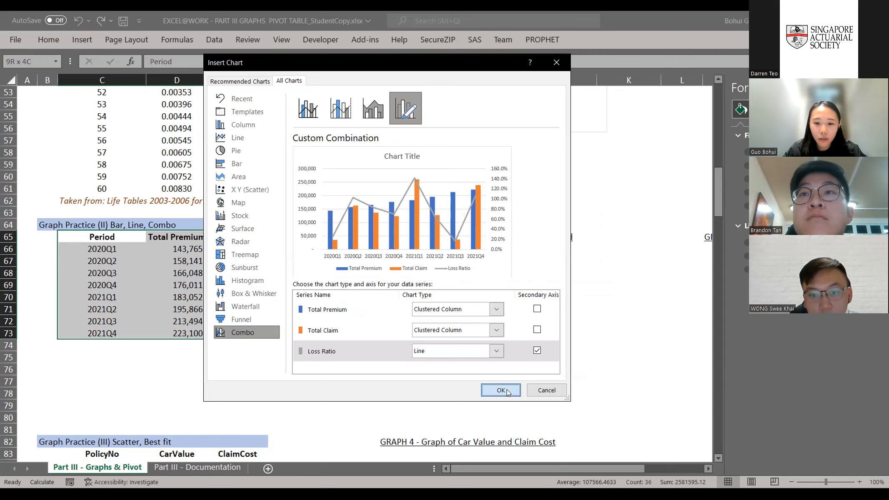
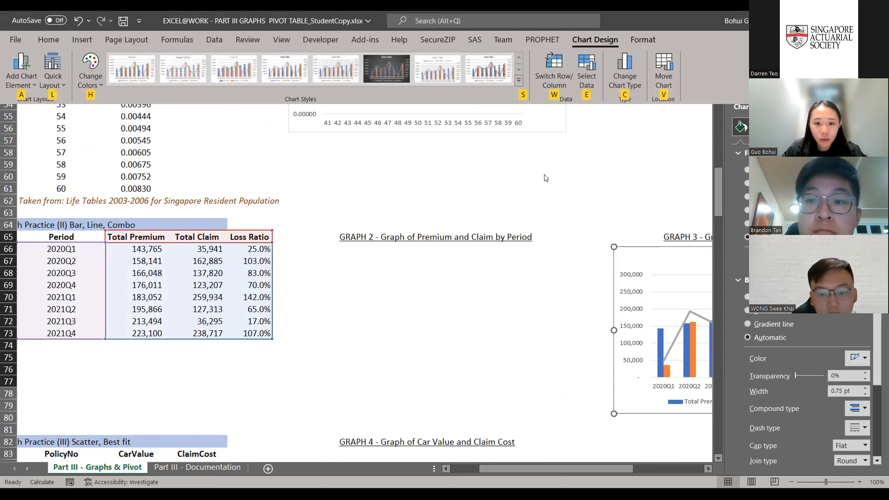
Exclude the Total Premium series from the data source of the combo chart beneath the GRAPH 3 heading
{"action": "key", "text": "e"}
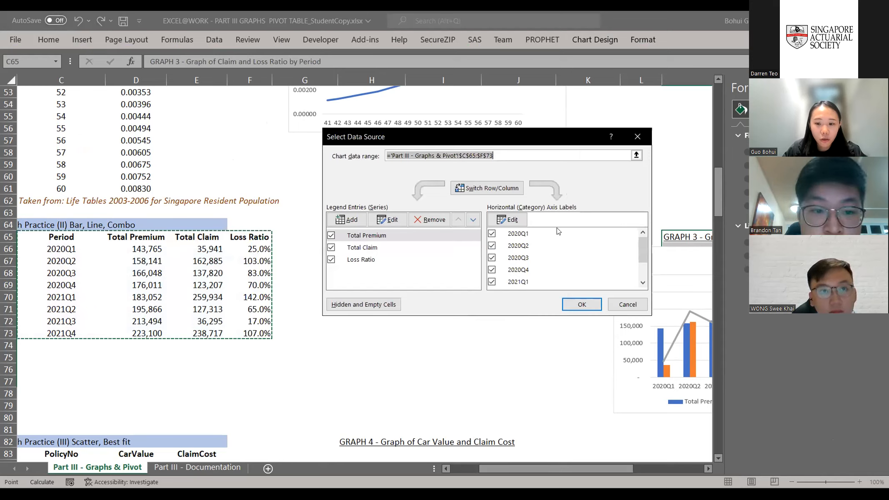
{"action": "left_click", "coordinate": [331, 235]}
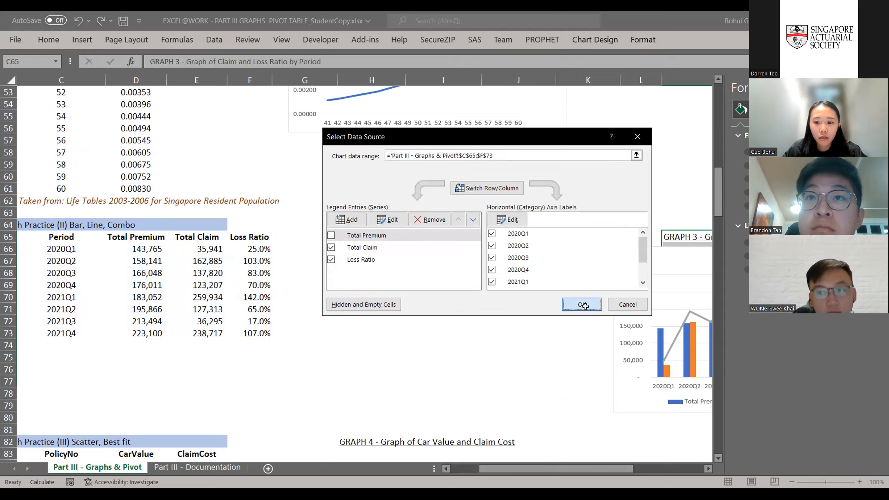
{"action": "left_click", "coordinate": [582, 305]}
{"action": "left_click", "coordinate": [569, 272]}
{"action": "key", "text": "Right"}
{"action": "key", "text": "Right"}
{"action": "key", "text": "Right"}
{"action": "key", "text": "Right"}
{"action": "key", "text": "Right"}
{"action": "key", "text": "Right"}
{"action": "key", "text": "Right"}
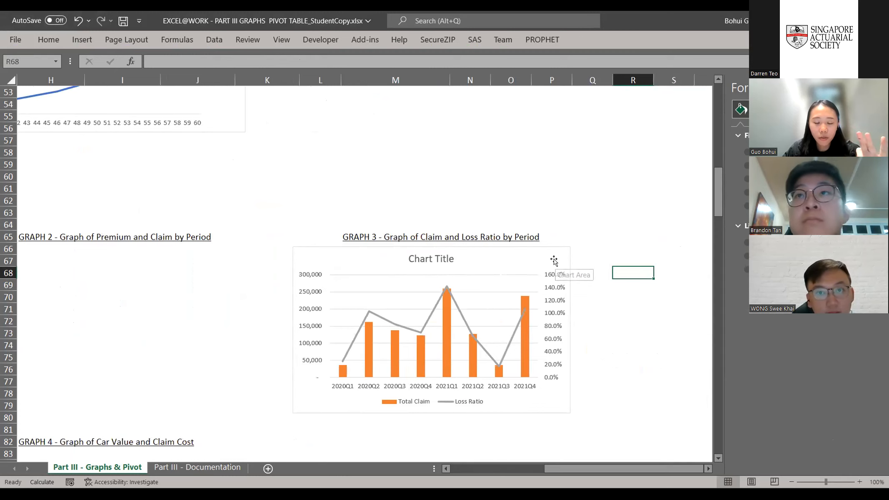
Look over the Pivot Table section's data samples further down the sheet and return to the GRAPH 3 chart
{"action": "scroll", "coordinate": [554, 259], "scroll_direction": "left", "scroll_amount": 3}
{"action": "scroll", "coordinate": [553, 260], "scroll_direction": "left", "scroll_amount": 4}
{"action": "scroll", "coordinate": [554, 260], "scroll_direction": "down", "scroll_amount": 20}
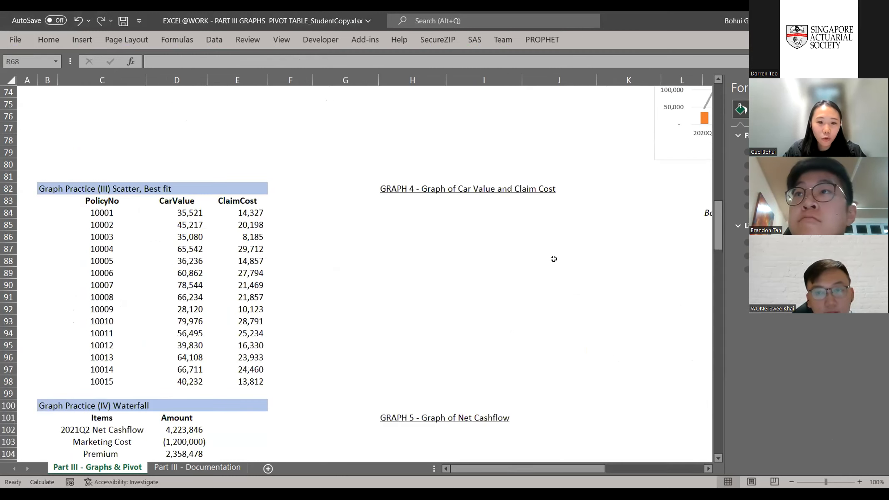
{"action": "left_click", "coordinate": [131, 233]}
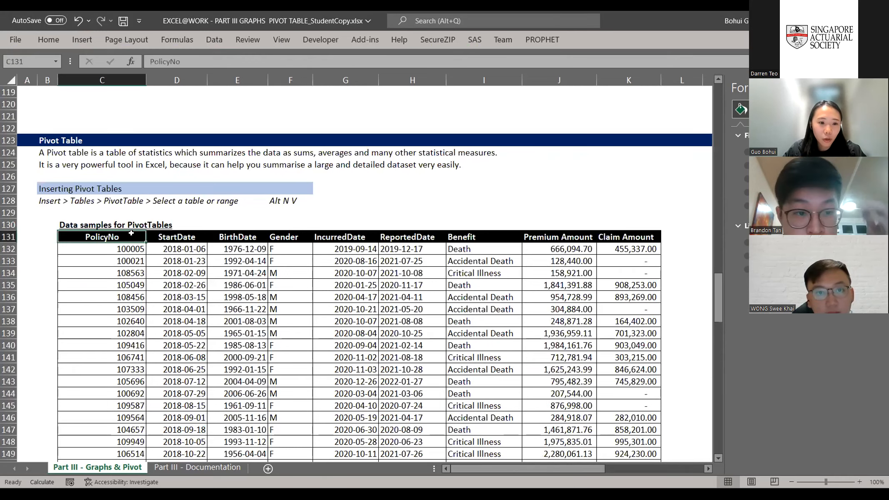
{"action": "left_click_drag", "start_coordinate": [129, 234], "coordinate": [620, 371]}
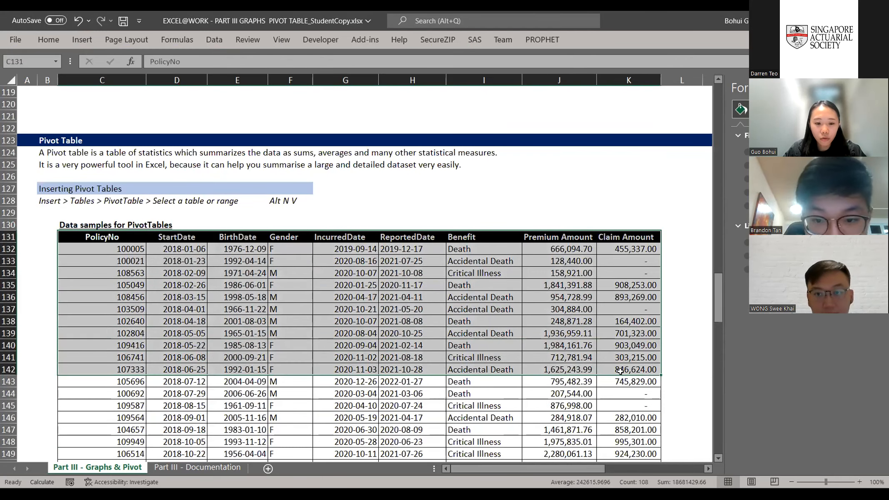
{"action": "scroll", "coordinate": [621, 370], "scroll_direction": "up", "scroll_amount": 16}
{"action": "scroll", "coordinate": [620, 371], "scroll_direction": "right", "scroll_amount": 3}
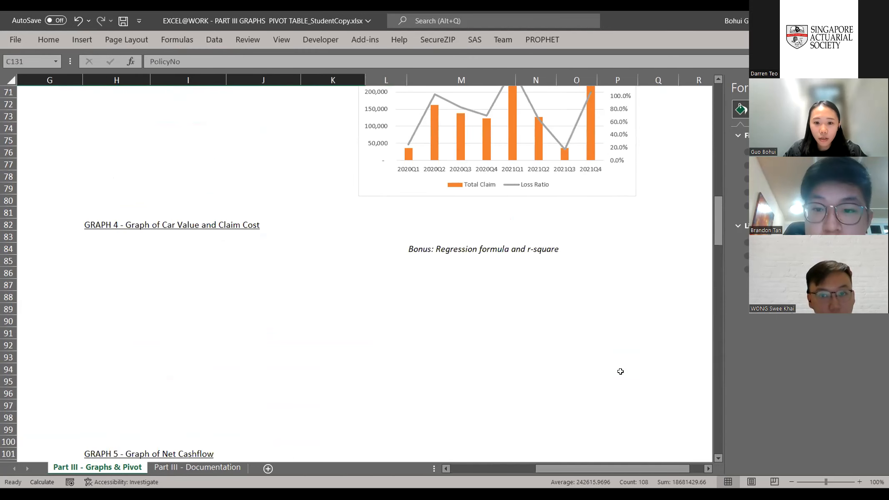
{"action": "scroll", "coordinate": [621, 371], "scroll_direction": "up", "scroll_amount": 5}
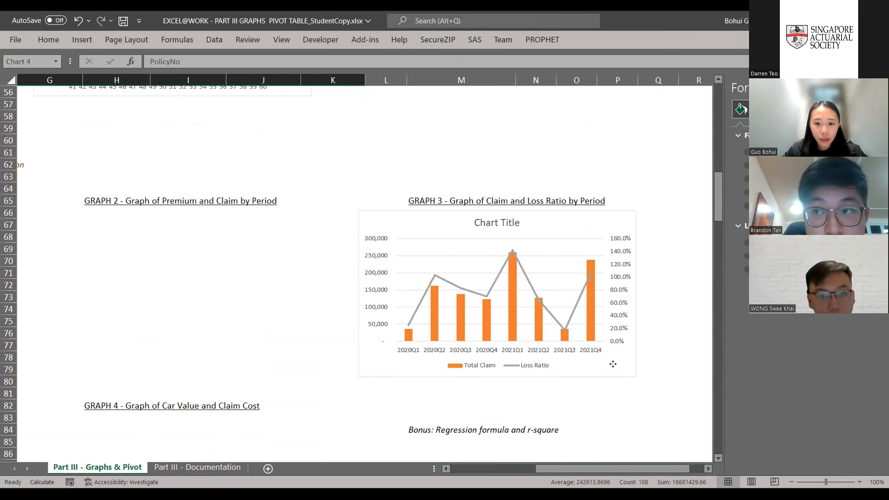
{"action": "left_click", "coordinate": [587, 348]}
{"action": "scroll", "coordinate": [464, 267], "scroll_direction": "down", "scroll_amount": 2}
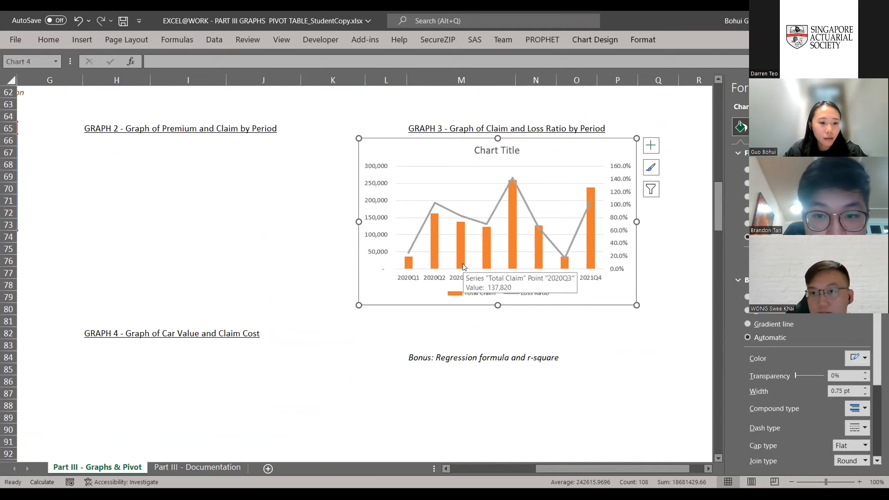
Select the Graph Practice (III) table with its PolicyNo, CarValue and ClaimCost headers (C83:E98)
{"action": "left_click", "coordinate": [327, 273]}
{"action": "key", "text": "Left"}
{"action": "key", "text": "Left"}
{"action": "key", "text": "Left"}
{"action": "key", "text": "Left"}
{"action": "key", "text": "Left"}
{"action": "key", "text": "Left"}
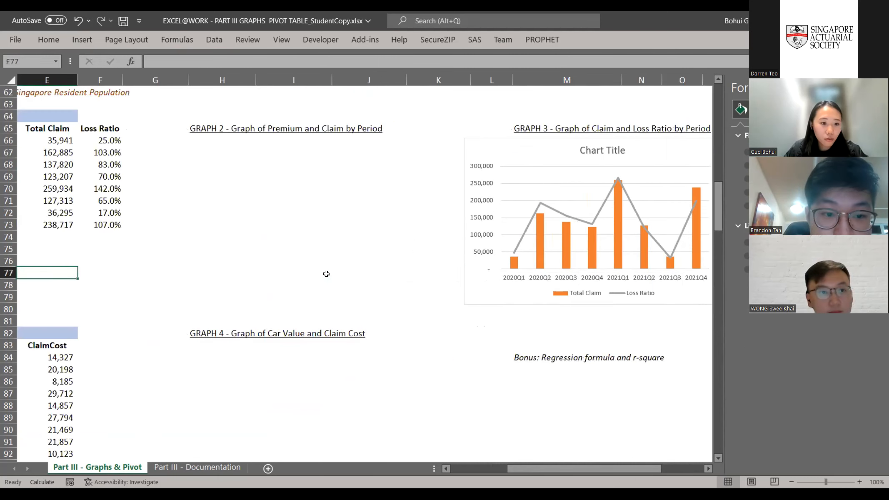
{"action": "key", "text": "Left"}
{"action": "key", "text": "Left"}
{"action": "key", "text": "Left"}
{"action": "key", "text": "Left"}
{"action": "key", "text": "Down"}
{"action": "key", "text": "Down"}
{"action": "key", "text": "Down"}
{"action": "key", "text": "Down"}
{"action": "key", "text": "Down"}
{"action": "key", "text": "Down"}
{"action": "key", "text": "Down"}
{"action": "key", "text": "Down"}
{"action": "key", "text": "Down"}
{"action": "key", "text": "Down"}
{"action": "key", "text": "Down"}
{"action": "key", "text": "Down"}
{"action": "key", "text": "Down"}
{"action": "key", "text": "Down"}
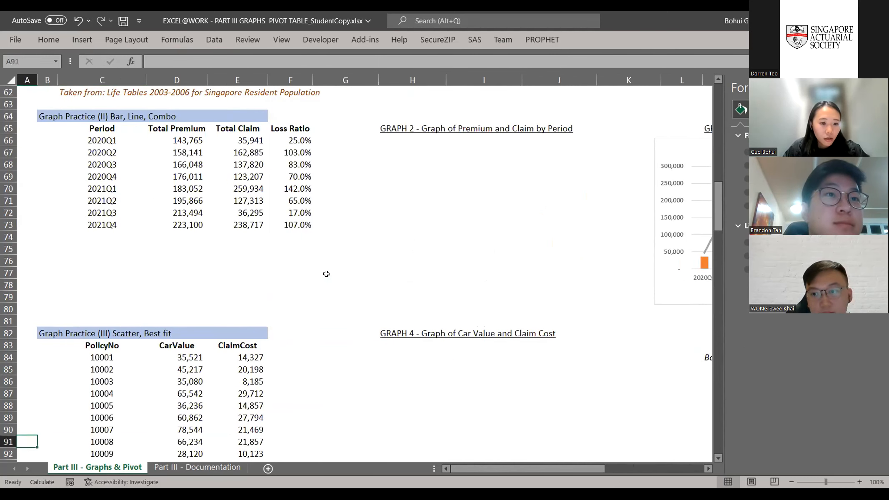
{"action": "key", "text": "Down"}
{"action": "key", "text": "Down"}
{"action": "key", "text": "Down"}
{"action": "key", "text": "Down"}
{"action": "key", "text": "Down"}
{"action": "key", "text": "Down"}
{"action": "key", "text": "Down"}
{"action": "key", "text": "Down"}
{"action": "key", "text": "Down"}
{"action": "key", "text": "Down"}
{"action": "key", "text": "Down"}
{"action": "key", "text": "Down"}
{"action": "key", "text": "Down"}
{"action": "key", "text": "Down"}
{"action": "key", "text": "Up"}
{"action": "key", "text": "Up"}
{"action": "key", "text": "Up"}
{"action": "key", "text": "Up"}
{"action": "key", "text": "Up"}
{"action": "key", "text": "Up"}
{"action": "key", "text": "Right"}
{"action": "key", "text": "Right"}
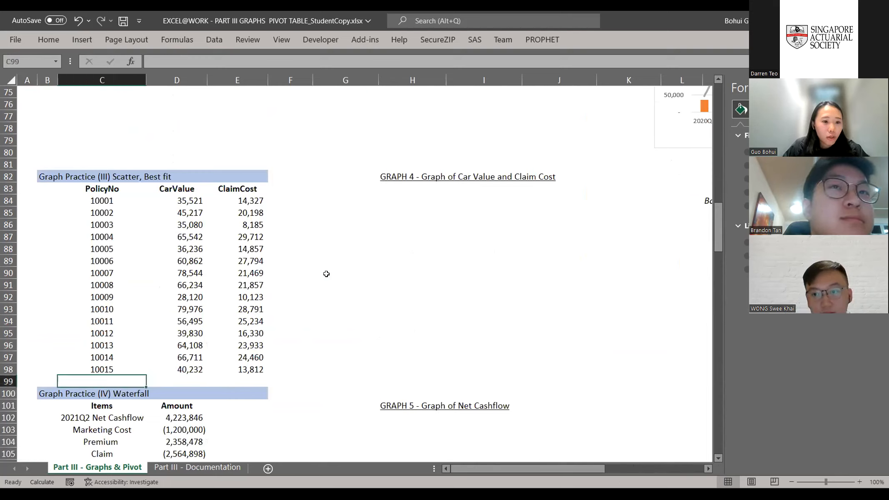
{"action": "key", "text": "Right"}
{"action": "key", "text": "Up"}
{"action": "key", "text": "Left"}
{"action": "key", "text": "Up"}
{"action": "key", "text": "ctrl+Up"}
{"action": "key", "text": "Down"}
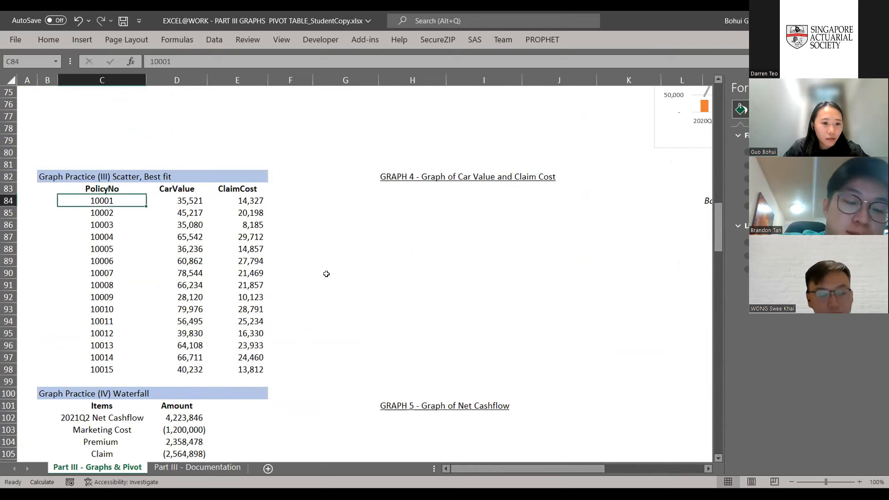
{"action": "key", "text": "Up"}
{"action": "key", "text": "ctrl+shift+Down"}
{"action": "key", "text": "ctrl+shift+Right"}
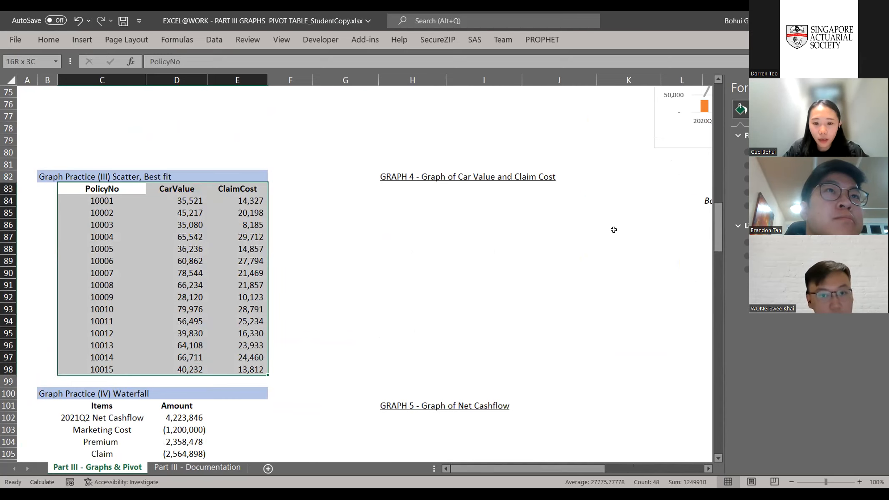
{"action": "key", "text": "ctrl+Page_Down"}
{"action": "key", "text": "ctrl+Page_Up"}
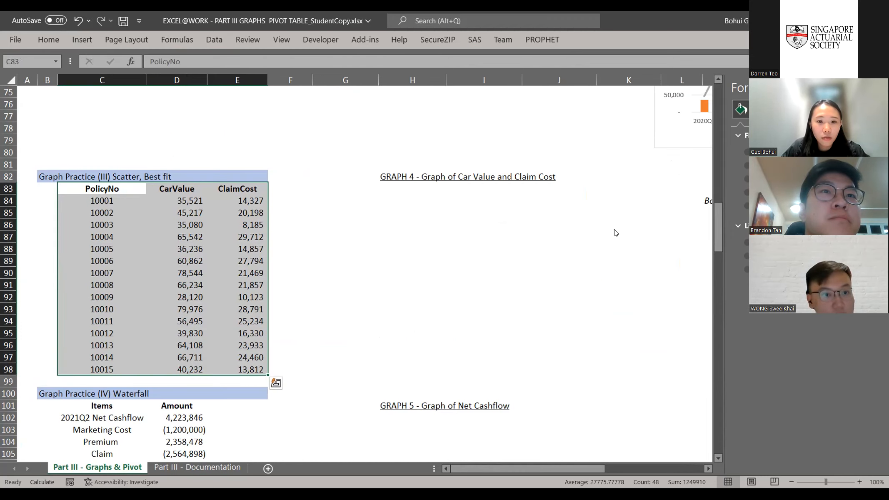
{"action": "left_click", "coordinate": [615, 233]}
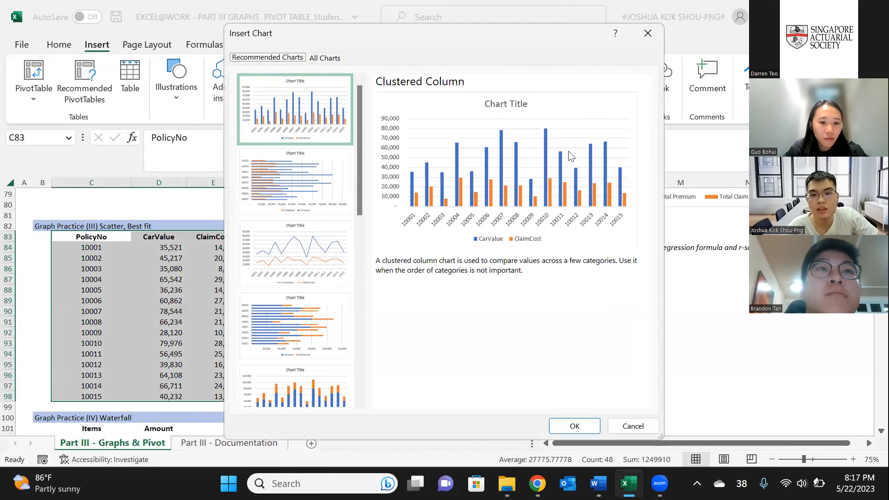
Preview the recommended Line chart for the Graph Practice (III) data and browse the other recommended charts
{"action": "left_click", "coordinate": [300, 259]}
{"action": "scroll", "coordinate": [303, 300], "scroll_direction": "down", "scroll_amount": 3}
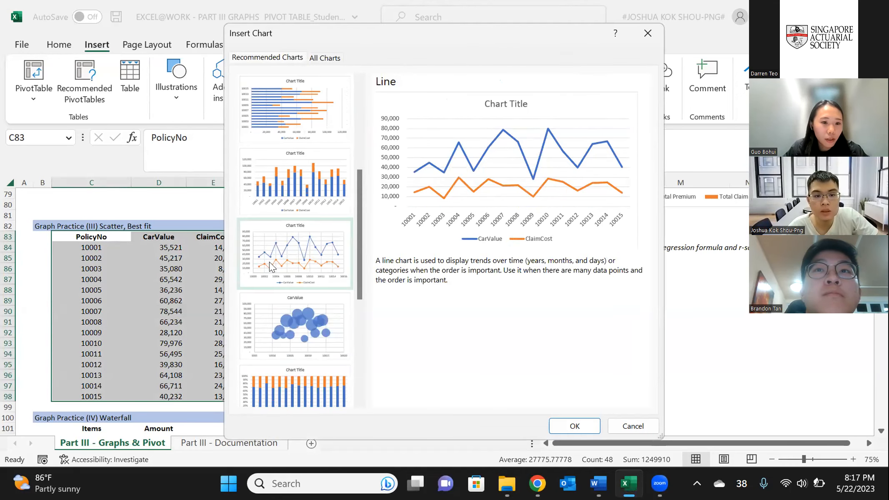
{"action": "scroll", "coordinate": [269, 261], "scroll_direction": "up", "scroll_amount": 3}
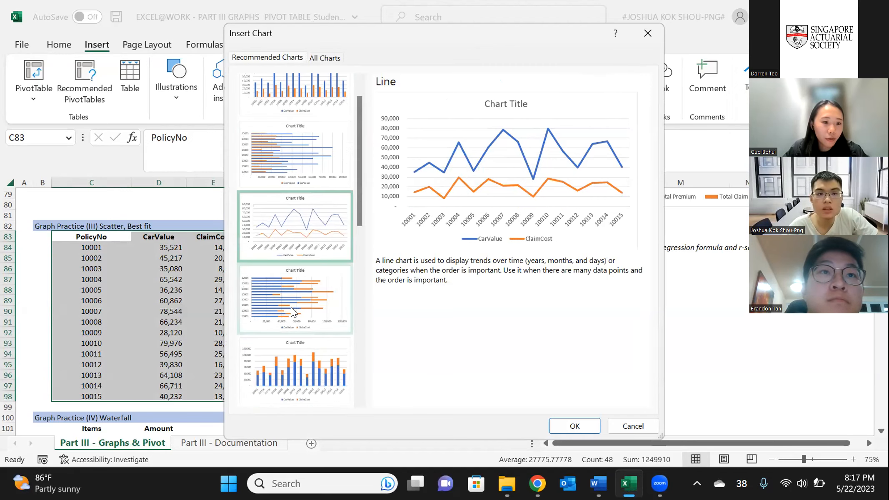
{"action": "scroll", "coordinate": [291, 306], "scroll_direction": "up", "scroll_amount": 1}
{"action": "left_click", "coordinate": [268, 57]}
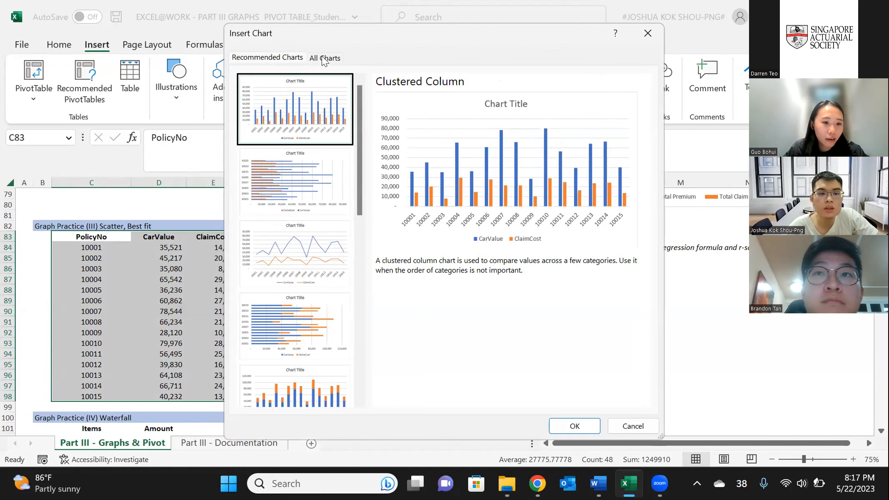
{"action": "left_click", "coordinate": [312, 246]}
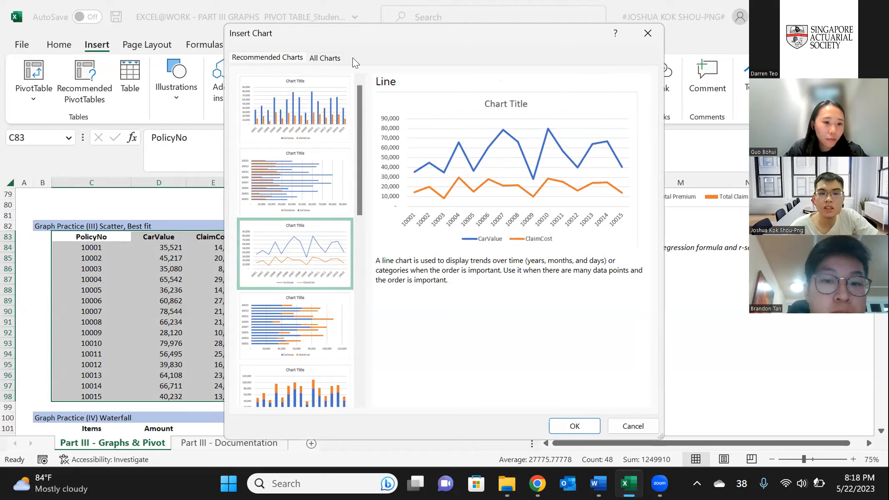
{"action": "key", "text": "Escape"}
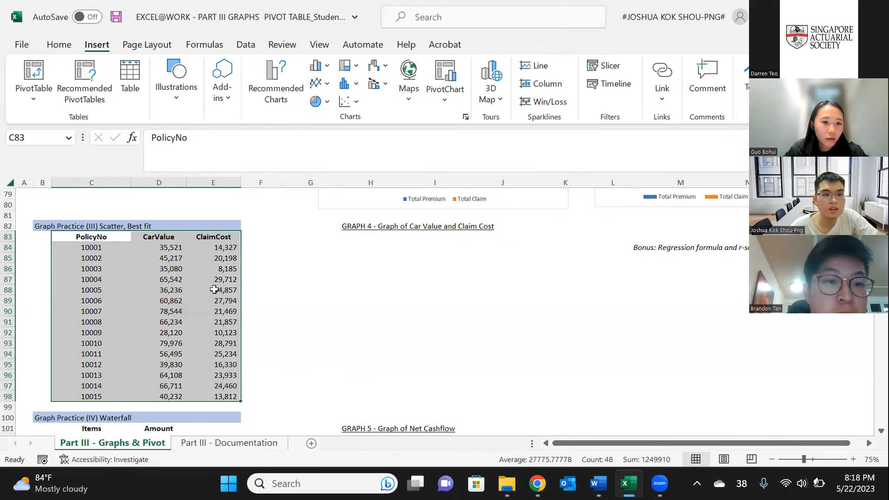
Insert a Scatter chart from the CarValue and ClaimCost columns, rows 83 to 98, leaving out PolicyNo
{"action": "left_click", "coordinate": [168, 236]}
{"action": "left_click_drag", "start_coordinate": [218, 254], "coordinate": [151, 235]}
{"action": "right_click", "coordinate": [223, 402]}
{"action": "left_click", "coordinate": [276, 84]}
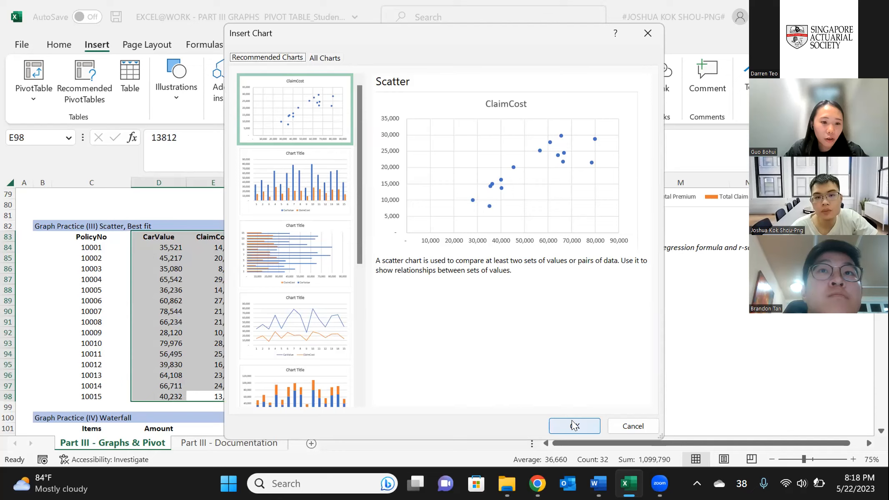
{"action": "left_click", "coordinate": [574, 424]}
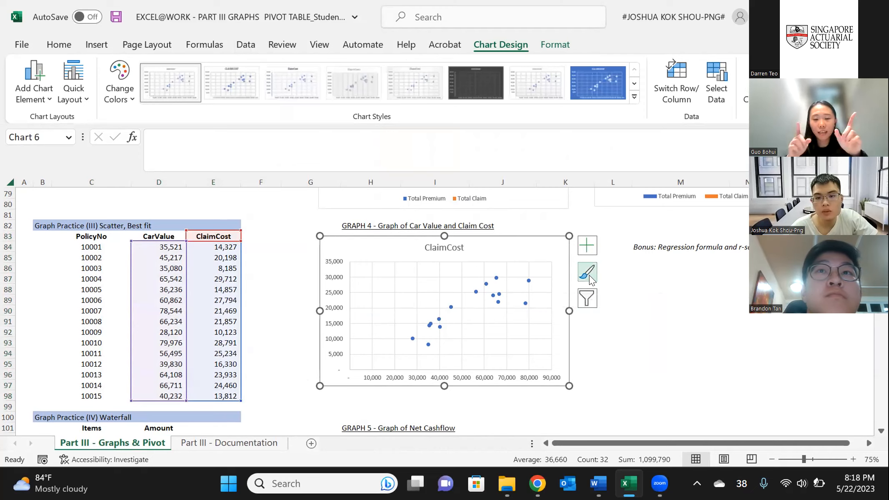
Link the scatter chart's title to the "GRAPH 4 - Graph of Car Value and Claim Cost" heading in cell H82
{"action": "left_click", "coordinate": [588, 296]}
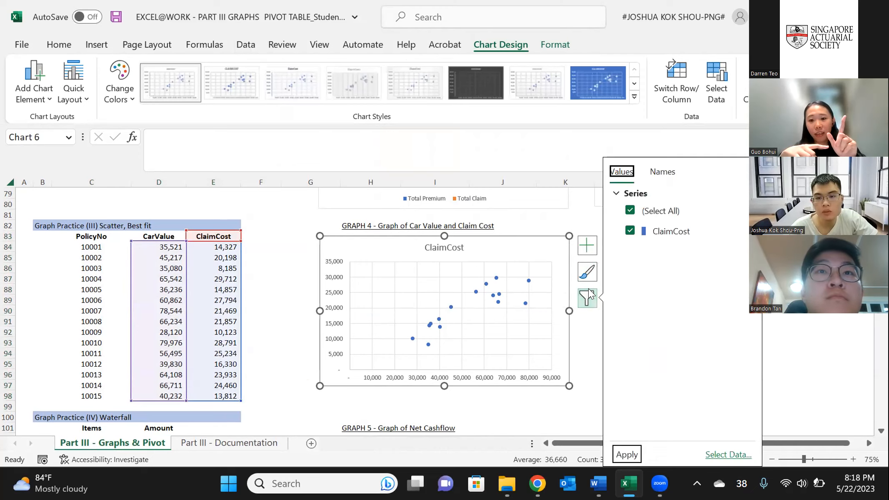
{"action": "left_click", "coordinate": [587, 272]}
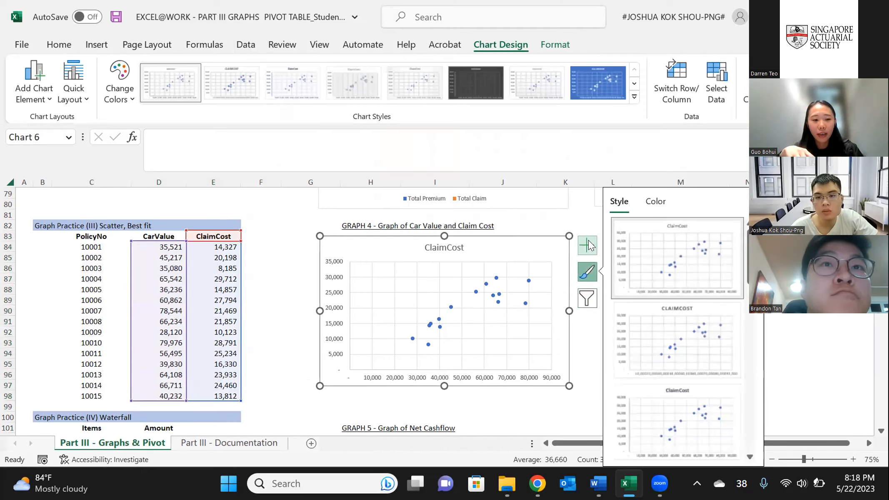
{"action": "left_click", "coordinate": [448, 247]}
{"action": "type", "text": "="}
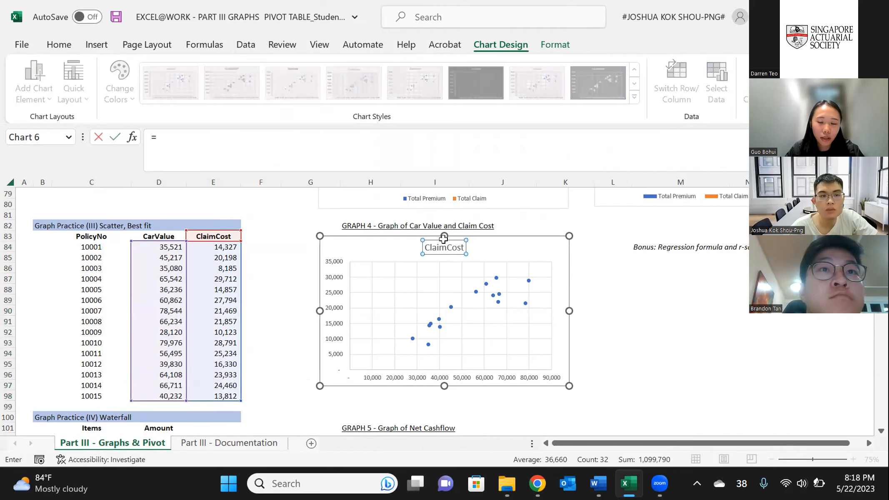
{"action": "left_click", "coordinate": [395, 224]}
{"action": "key", "text": "Return"}
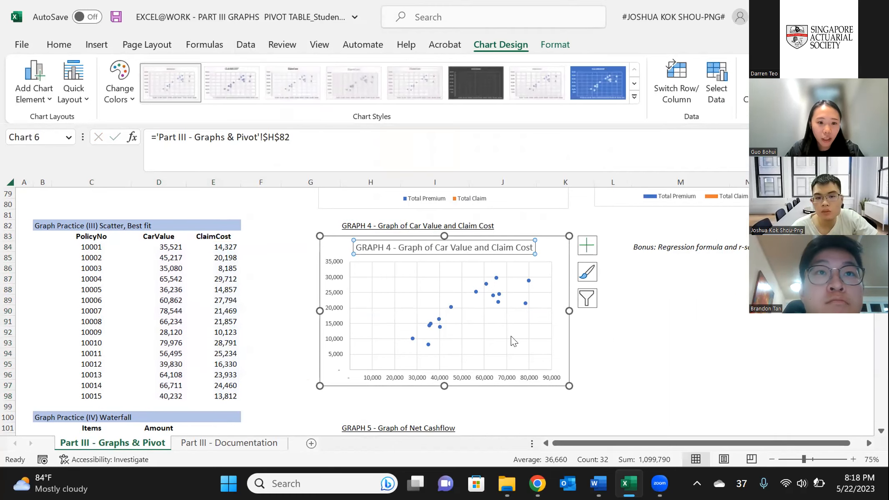
Add a linear trendline to the ClaimCost points in the Graph 4 scatter chart
{"action": "left_click", "coordinate": [441, 314]}
{"action": "left_click", "coordinate": [442, 315]}
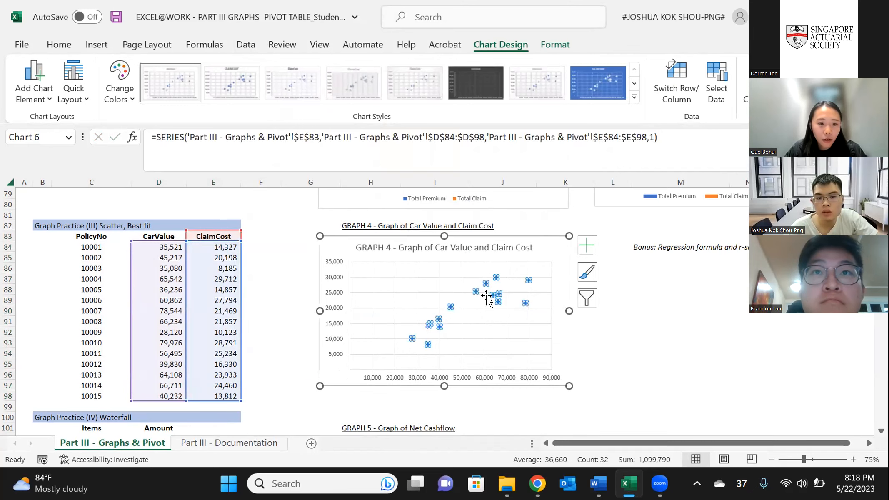
{"action": "right_click", "coordinate": [487, 294]}
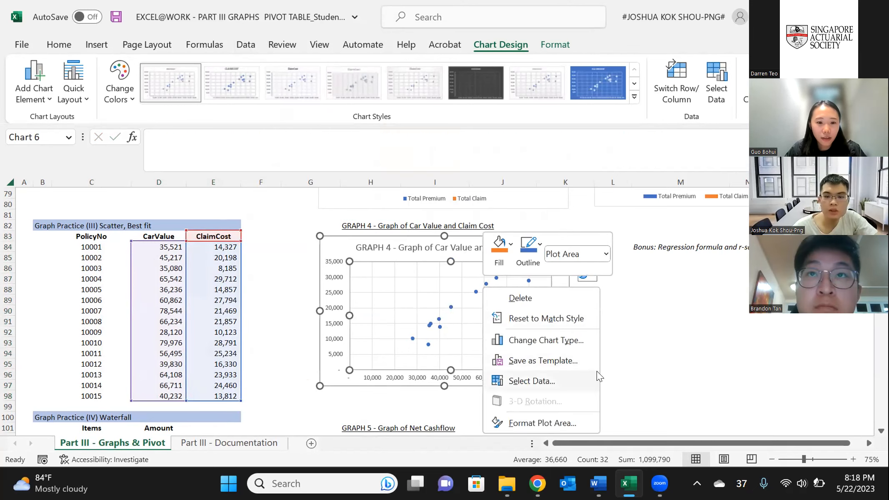
{"action": "left_click", "coordinate": [639, 351]}
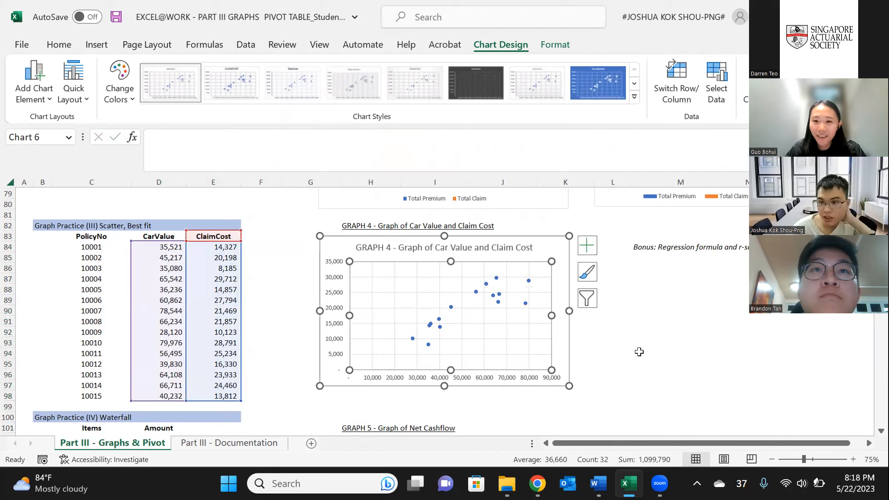
{"action": "left_click", "coordinate": [486, 284]}
{"action": "right_click", "coordinate": [485, 284]}
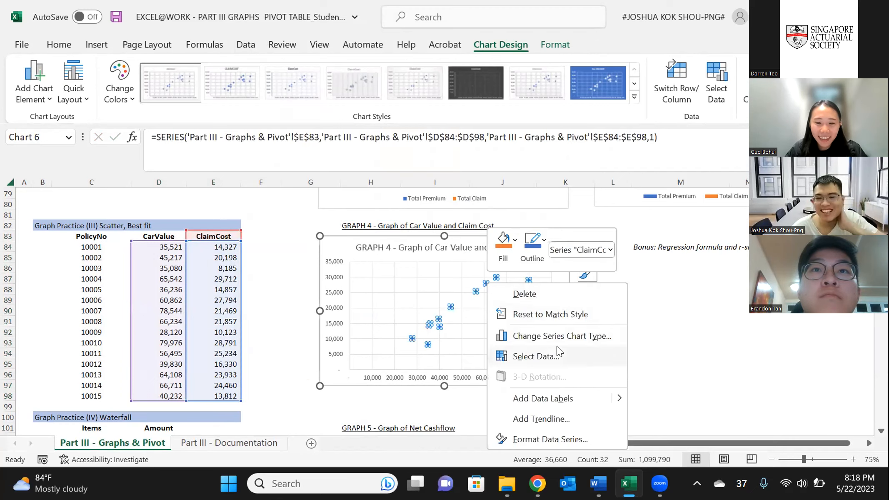
{"action": "left_click", "coordinate": [568, 411]}
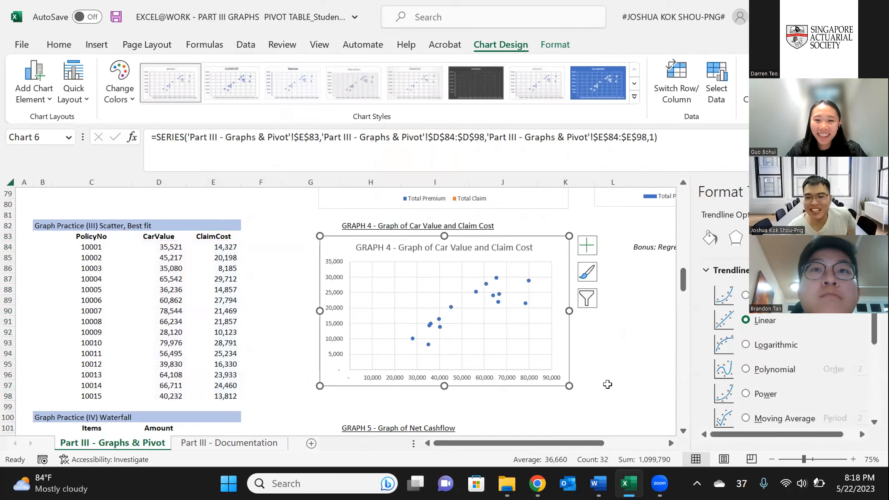
{"action": "left_click", "coordinate": [636, 309]}
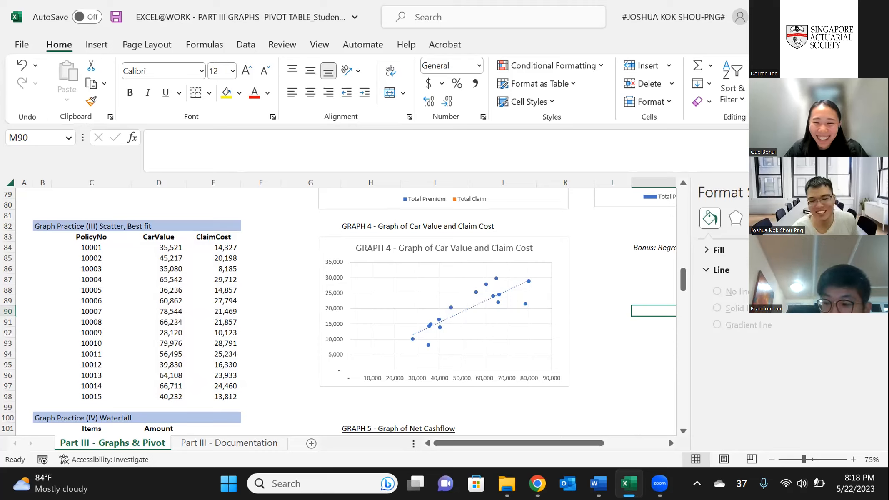
Undo the trendline added to the Graph 4 scatter chart
{"action": "left_click", "coordinate": [459, 309]}
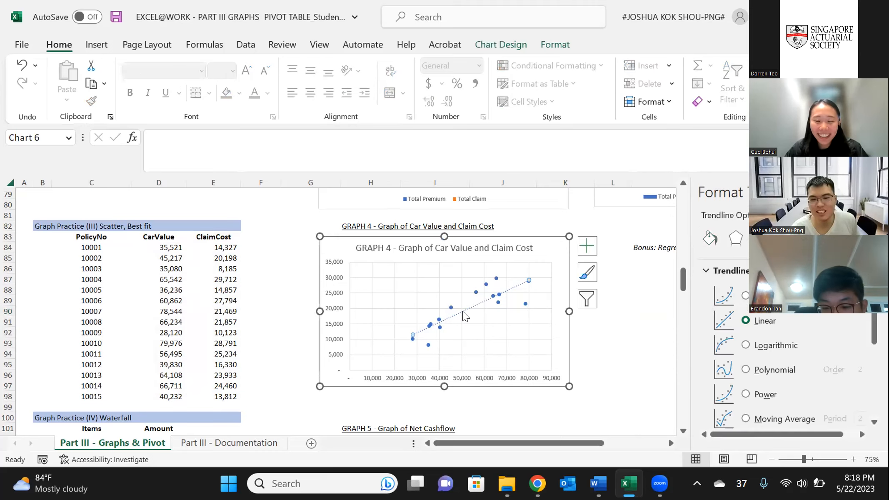
{"action": "right_click", "coordinate": [462, 310]}
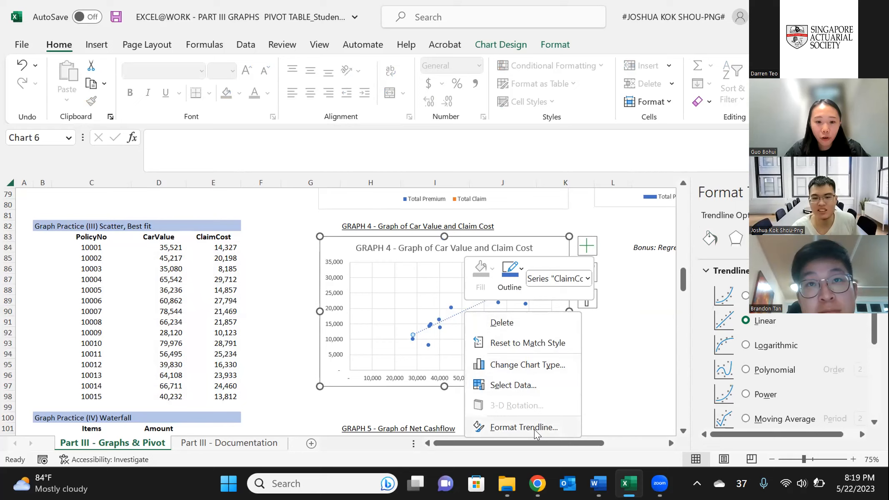
{"action": "key", "text": "Escape"}
{"action": "left_click", "coordinate": [606, 350]}
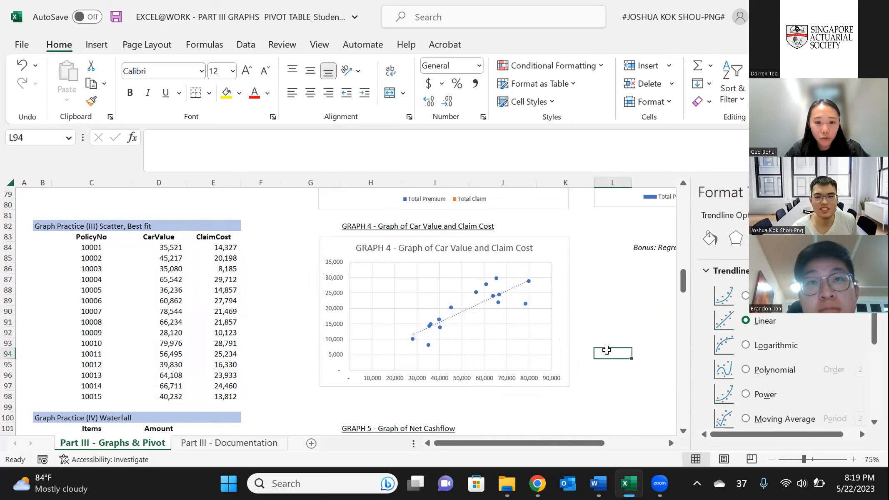
{"action": "key", "text": "ctrl+z"}
{"action": "left_click", "coordinate": [596, 333]}
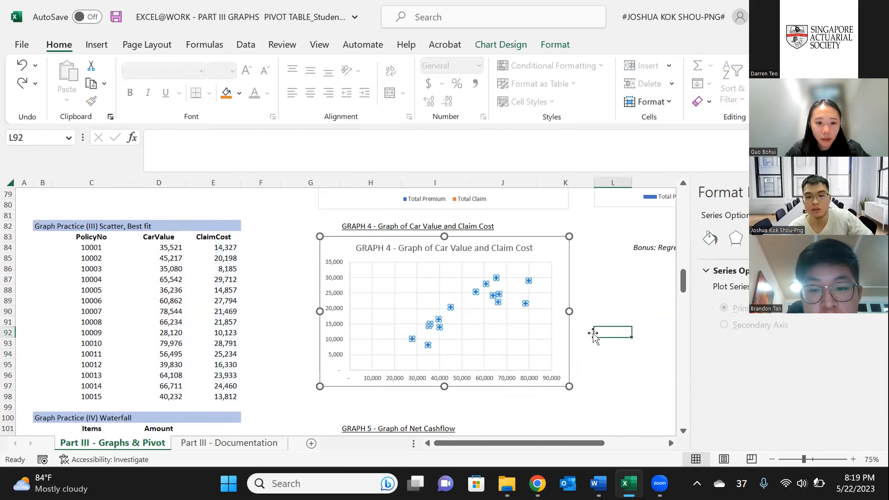
Add a linear trendline to the ClaimCost series and display its R-squared value on the chart
{"action": "left_click", "coordinate": [496, 299]}
{"action": "right_click", "coordinate": [496, 299]}
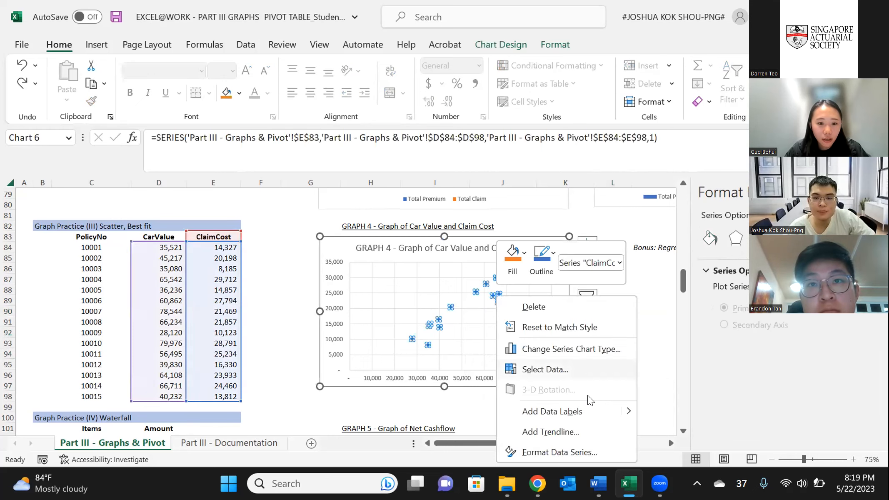
{"action": "left_click", "coordinate": [551, 432]}
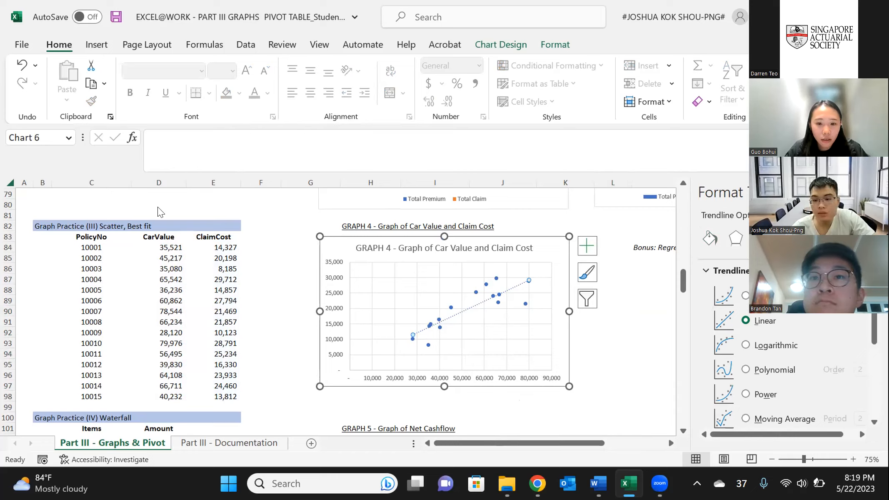
{"action": "scroll", "coordinate": [777, 358], "scroll_direction": "down", "scroll_amount": 1}
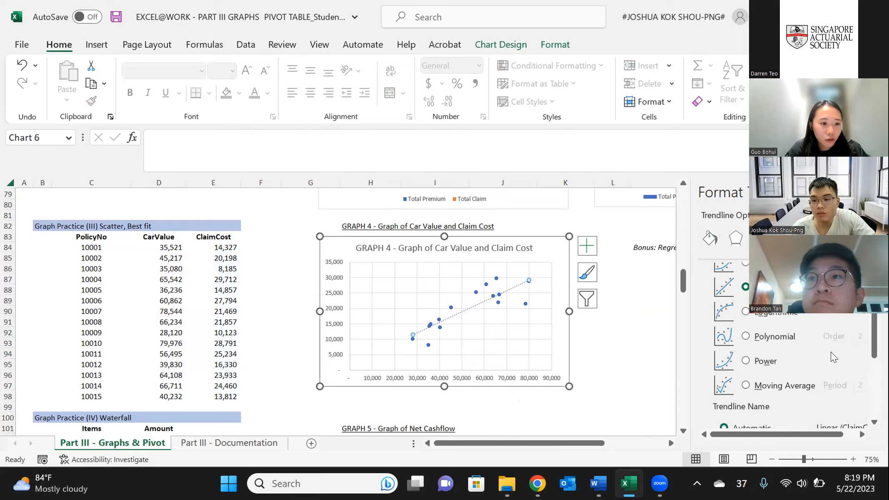
{"action": "scroll", "coordinate": [830, 351], "scroll_direction": "down", "scroll_amount": 4}
{"action": "left_click", "coordinate": [800, 412]}
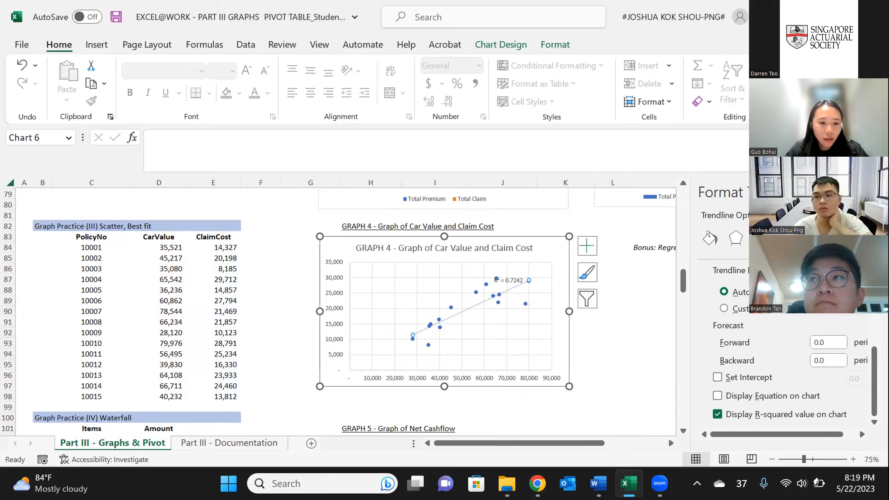
{"action": "left_click", "coordinate": [872, 192]}
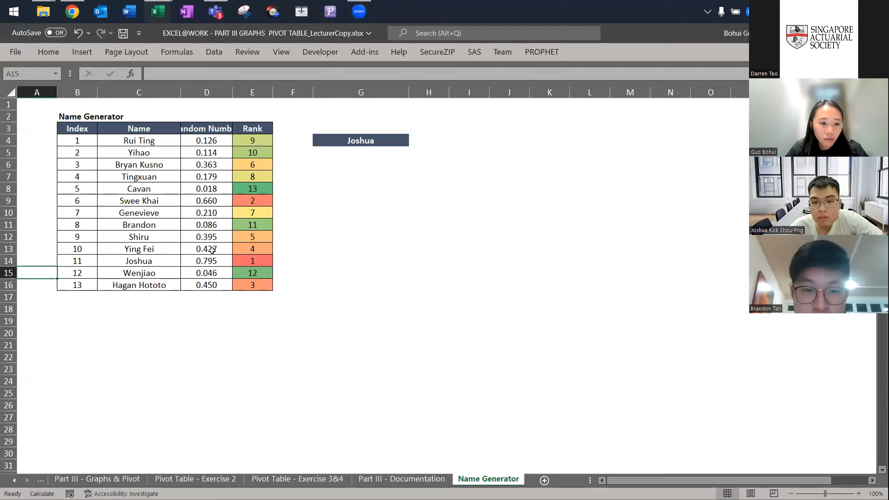
Switch to the StudentCopy workbook and select the Items and Amount table under Graph Practice (IV) Waterfall, C101:D107
{"action": "key", "text": "alt+Tab"}
{"action": "scroll", "coordinate": [212, 251], "scroll_direction": "down", "scroll_amount": 1}
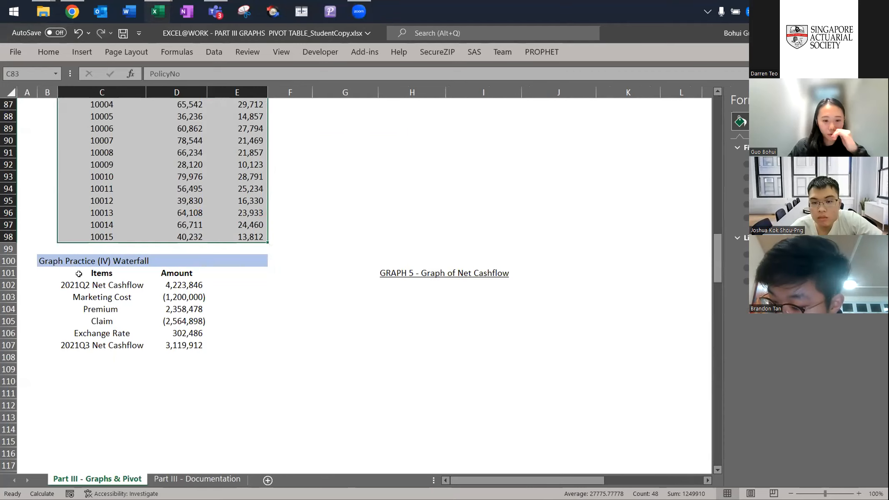
{"action": "left_click_drag", "start_coordinate": [107, 276], "coordinate": [150, 274]}
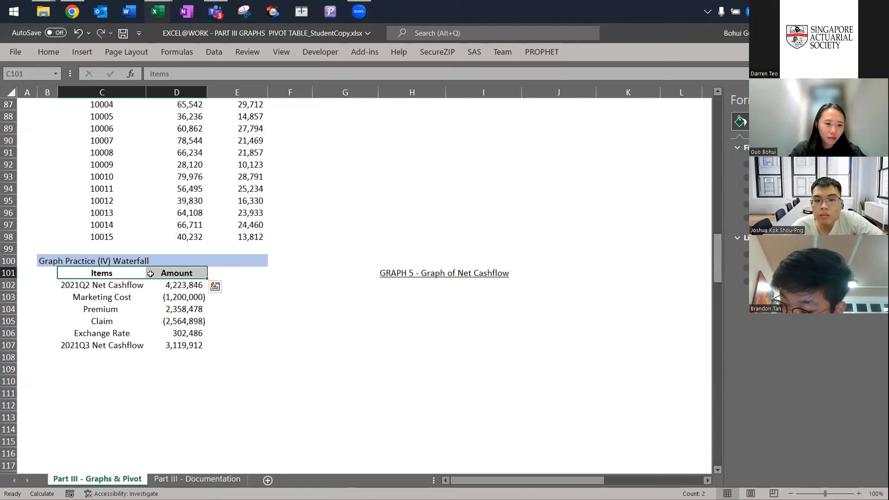
{"action": "key", "text": "ctrl+shift+Down"}
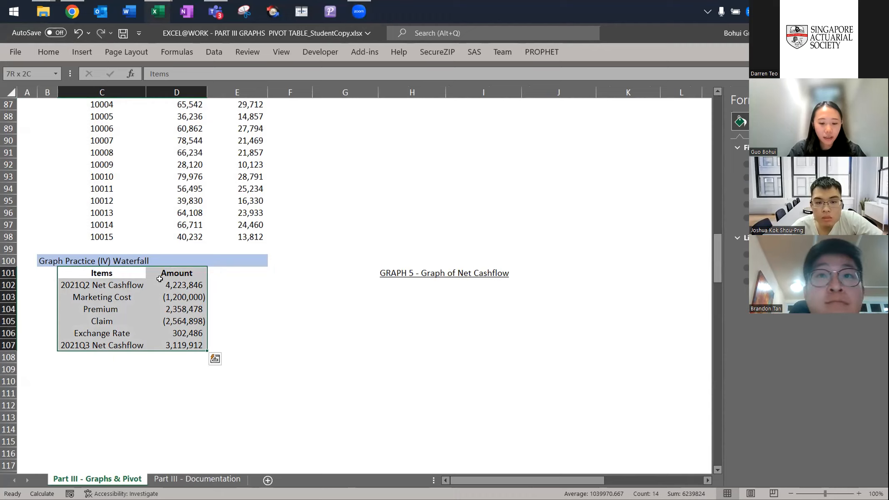
{"action": "key", "text": "alt"}
{"action": "key", "text": "v"}
{"action": "key", "text": "Escape"}
{"action": "key", "text": "alt"}
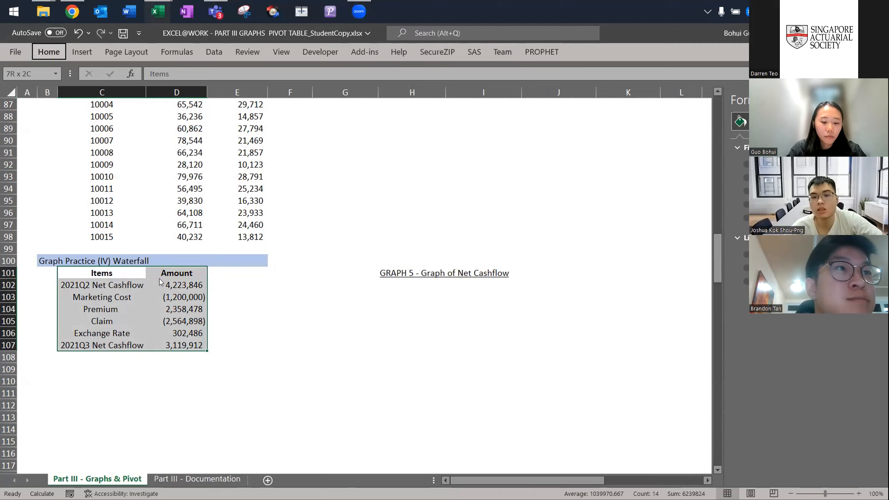
{"action": "key", "text": "n"}
{"action": "key", "text": "Escape"}
{"action": "key", "text": "Escape"}
Insert a Waterfall chart from the selected Items and Amount data
{"action": "key", "text": "alt"}
{"action": "key", "text": "n"}
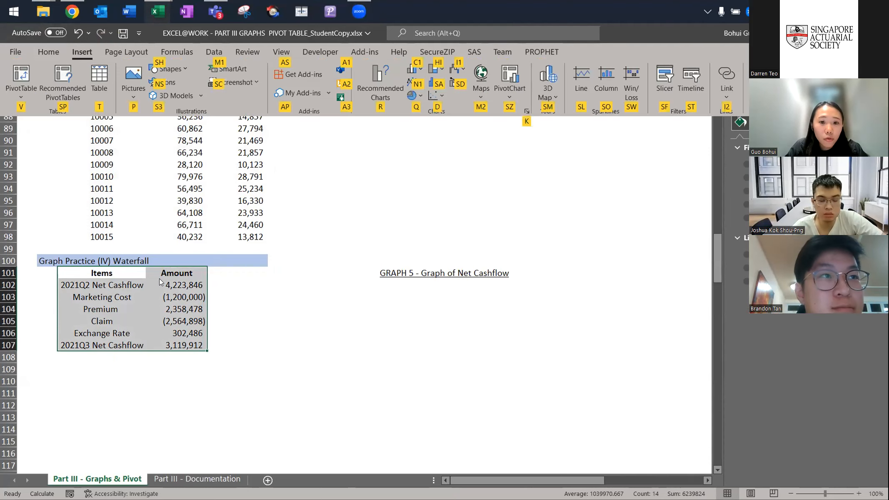
{"action": "key", "text": "r"}
{"action": "key", "text": "ctrl+Tab"}
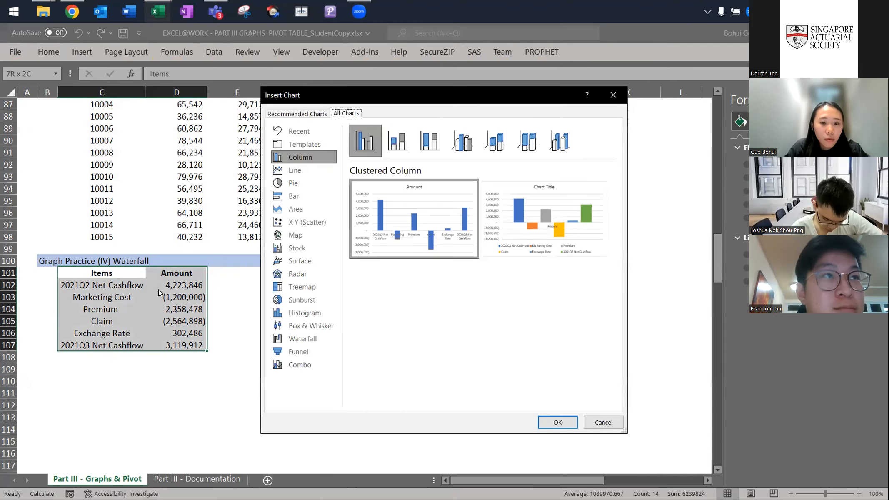
{"action": "left_click", "coordinate": [312, 338]}
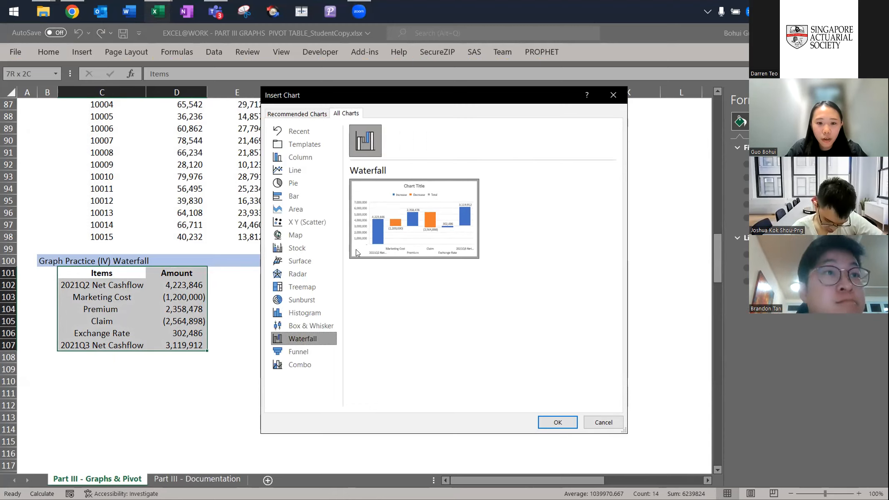
{"action": "left_click", "coordinate": [553, 418]}
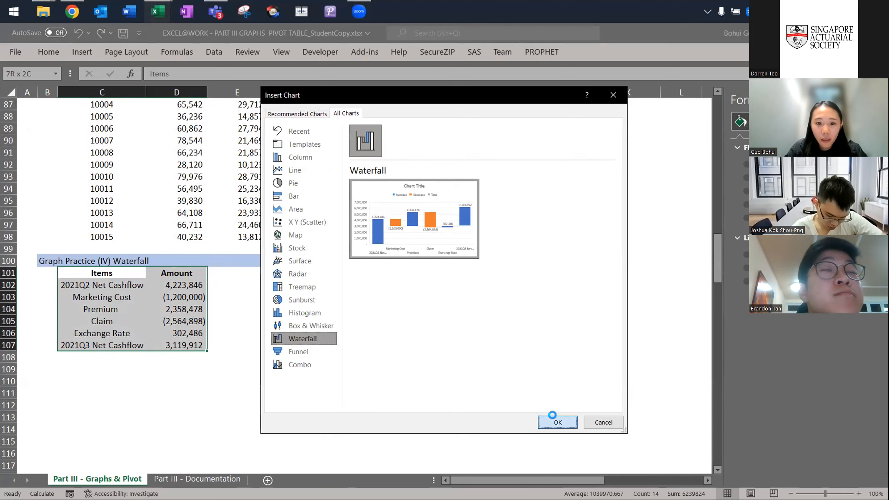
Place the waterfall chart directly beneath the "GRAPH 5 - Graph of Net Cashflow" heading and deselect it
{"action": "left_click_drag", "start_coordinate": [468, 220], "coordinate": [535, 299]}
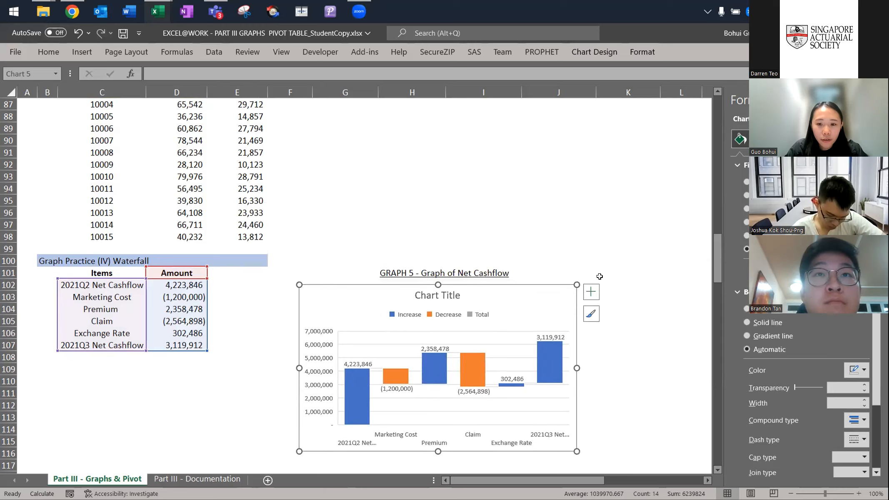
{"action": "left_click", "coordinate": [600, 274]}
{"action": "scroll", "coordinate": [600, 277], "scroll_direction": "down", "scroll_amount": 1}
{"action": "scroll", "coordinate": [600, 277], "scroll_direction": "down", "scroll_amount": 2}
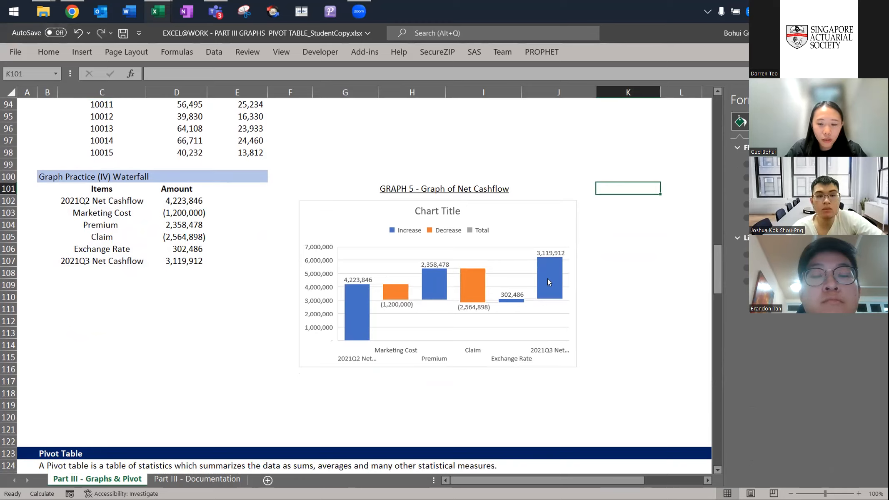
Set the 2021Q3 Net Cashflow bar of the waterfall chart as a total and deselect the chart
{"action": "mouse_move", "coordinate": [547, 279]}
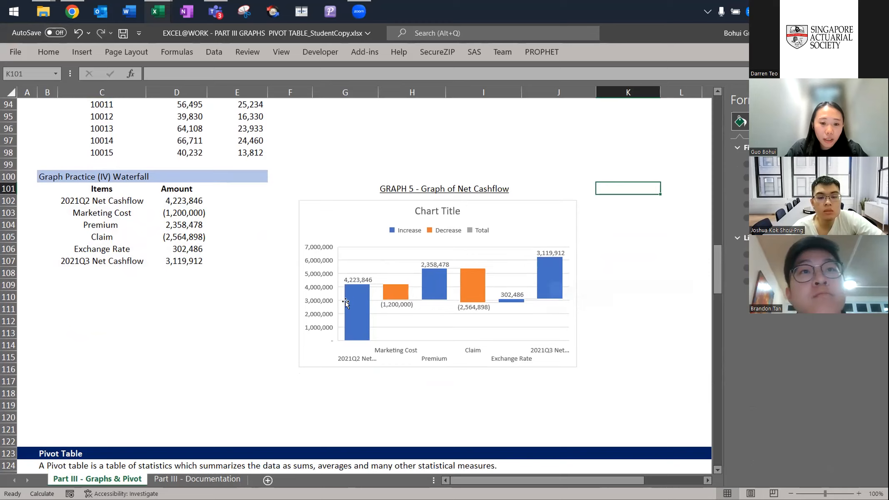
{"action": "left_click_drag", "start_coordinate": [79, 198], "coordinate": [184, 200]}
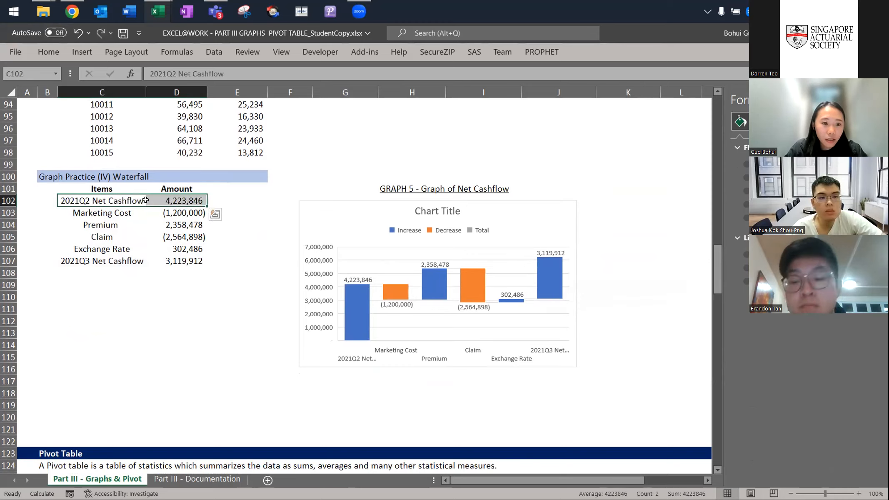
{"action": "left_click_drag", "start_coordinate": [122, 256], "coordinate": [190, 261]}
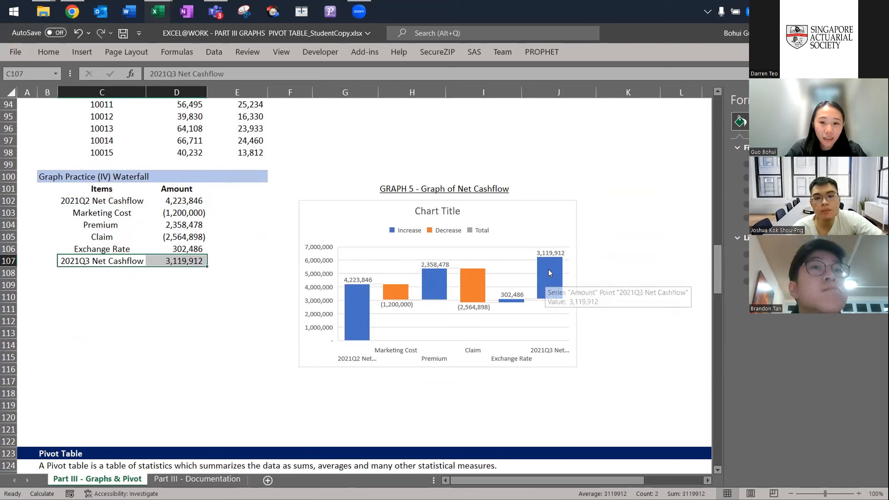
{"action": "mouse_move", "coordinate": [545, 281]}
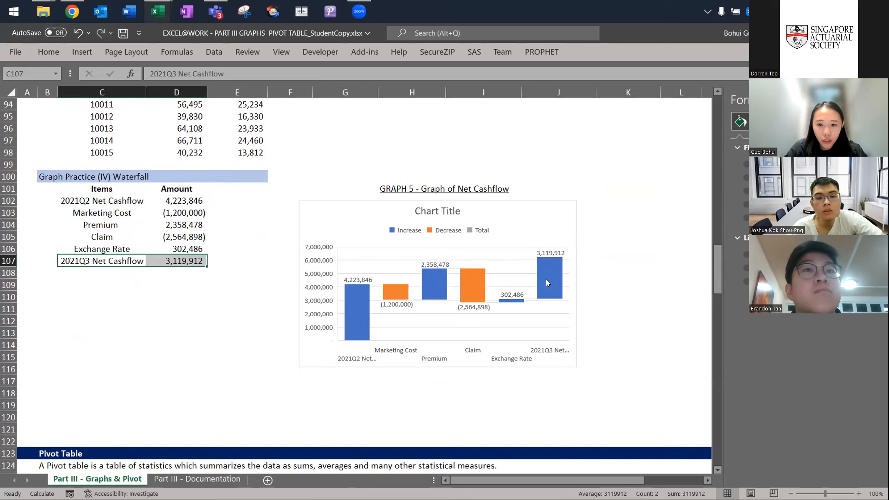
{"action": "left_click", "coordinate": [547, 283]}
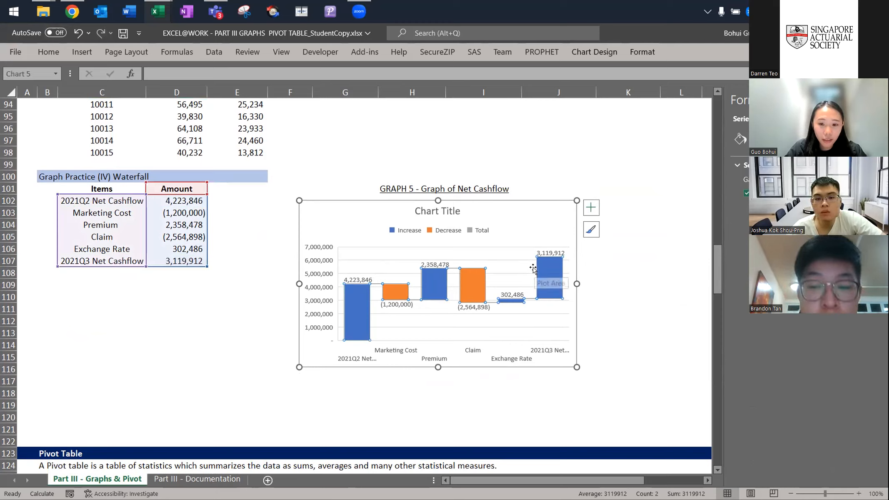
{"action": "mouse_move", "coordinate": [552, 279]}
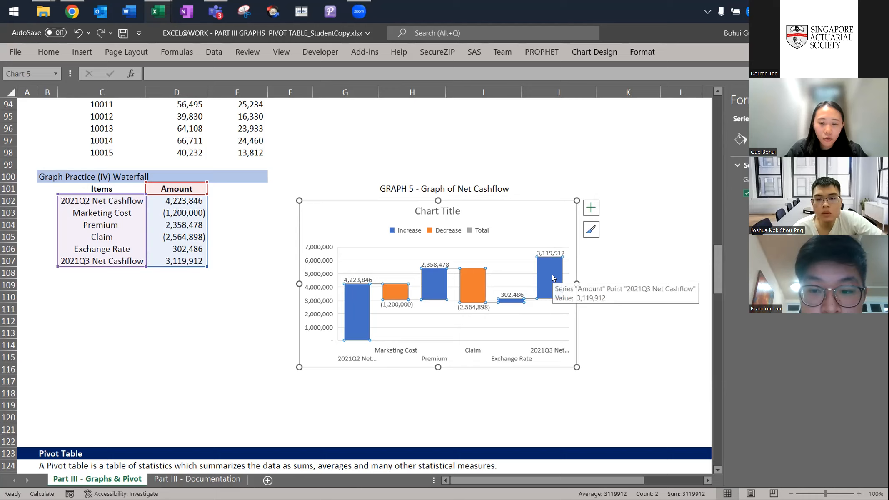
{"action": "left_click", "coordinate": [552, 276]}
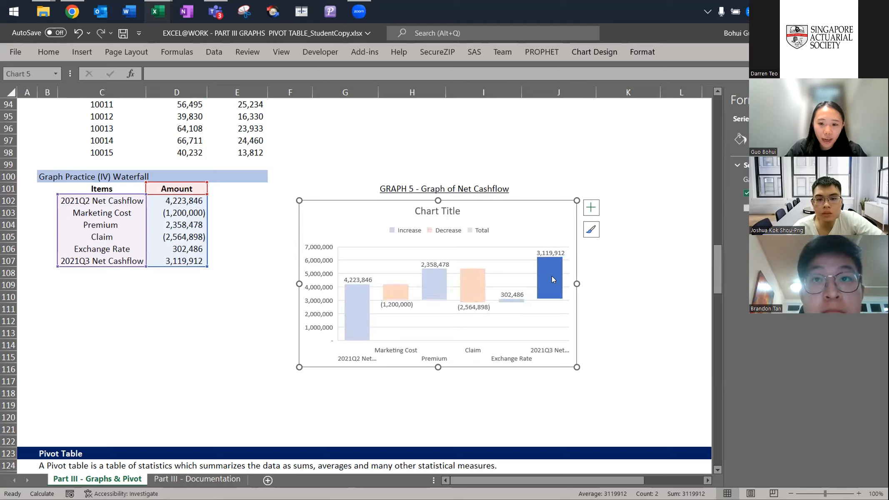
{"action": "left_click", "coordinate": [551, 276]}
{"action": "left_click", "coordinate": [552, 275]}
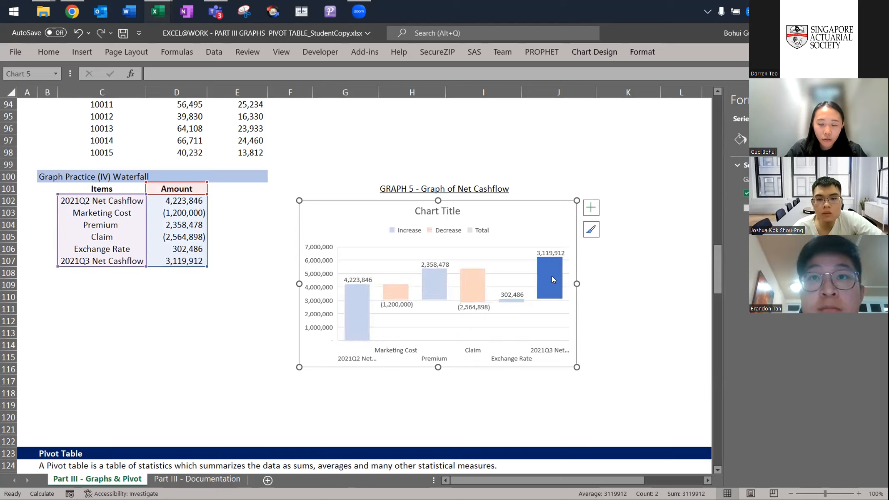
{"action": "right_click", "coordinate": [552, 278]}
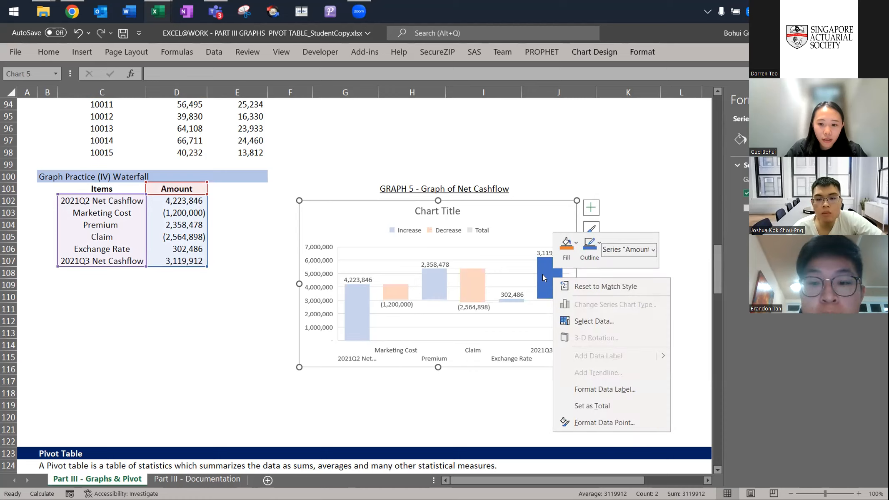
{"action": "left_click", "coordinate": [570, 408]}
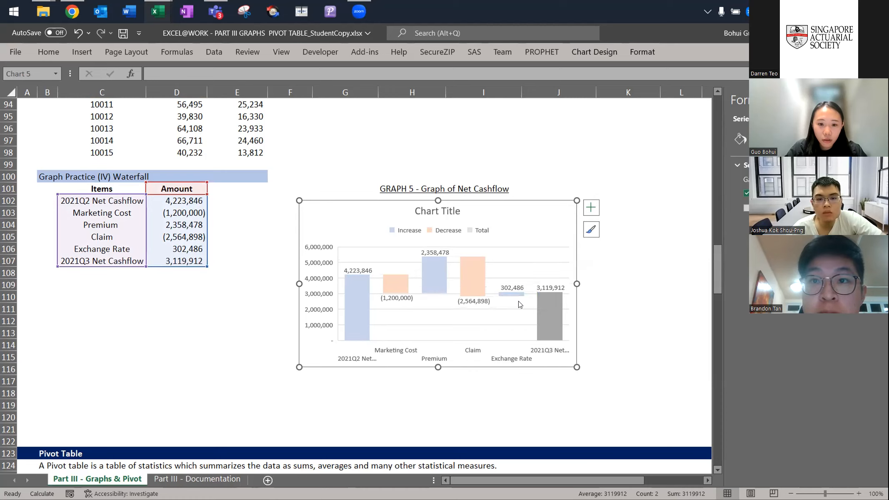
{"action": "left_click", "coordinate": [604, 328]}
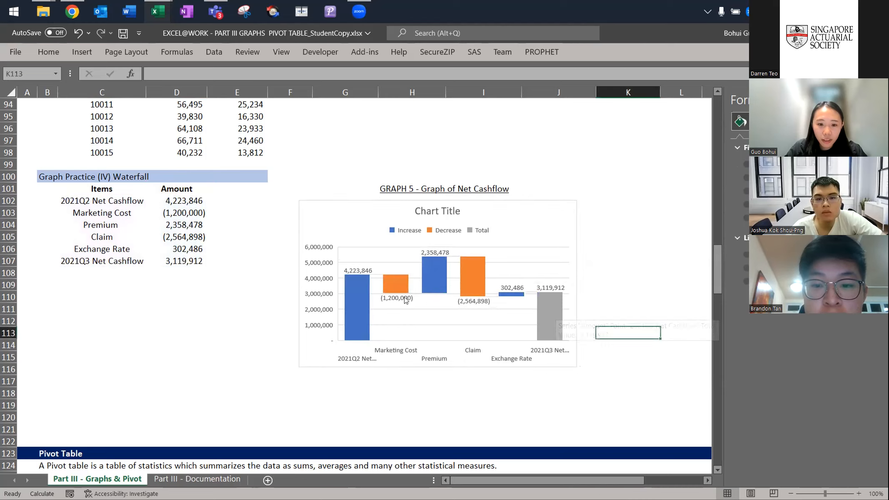
Set the 2021Q2 Net Cashflow bar of the waterfall chart as a total and deselect the chart
{"action": "right_click", "coordinate": [358, 307]}
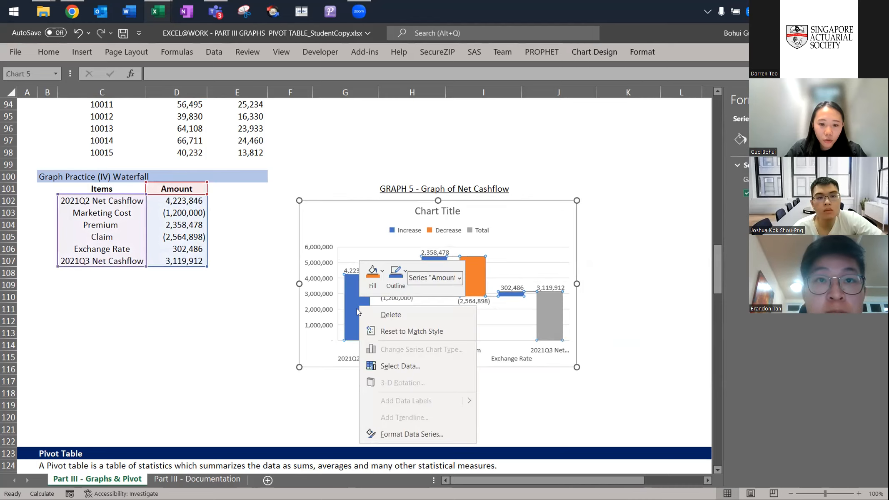
{"action": "left_click", "coordinate": [349, 309]}
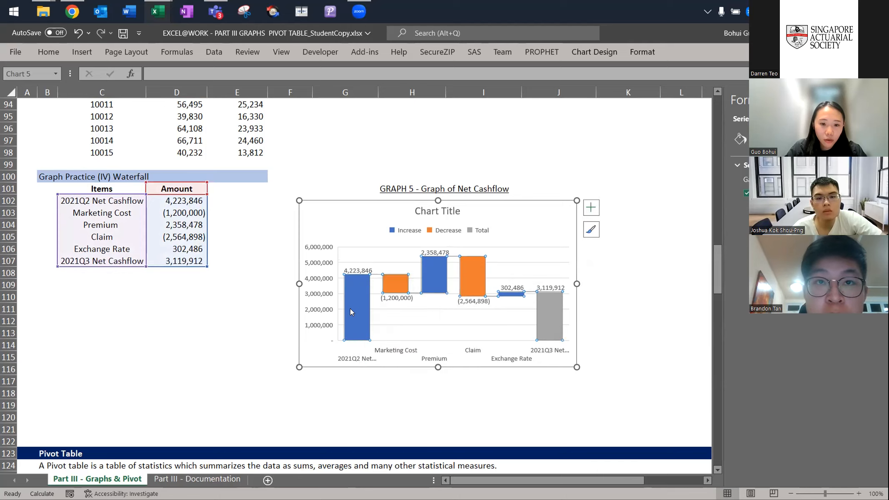
{"action": "left_click", "coordinate": [349, 309]}
{"action": "left_click", "coordinate": [349, 309]}
{"action": "left_click", "coordinate": [350, 308]}
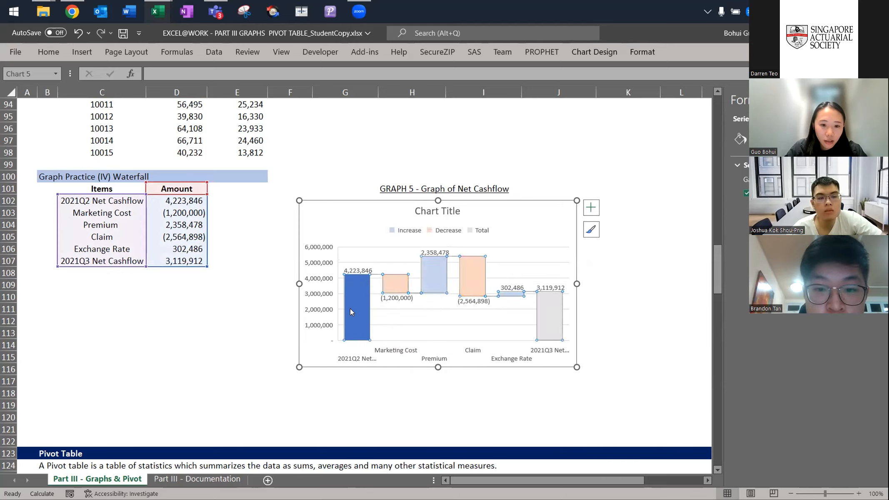
{"action": "right_click", "coordinate": [349, 308]}
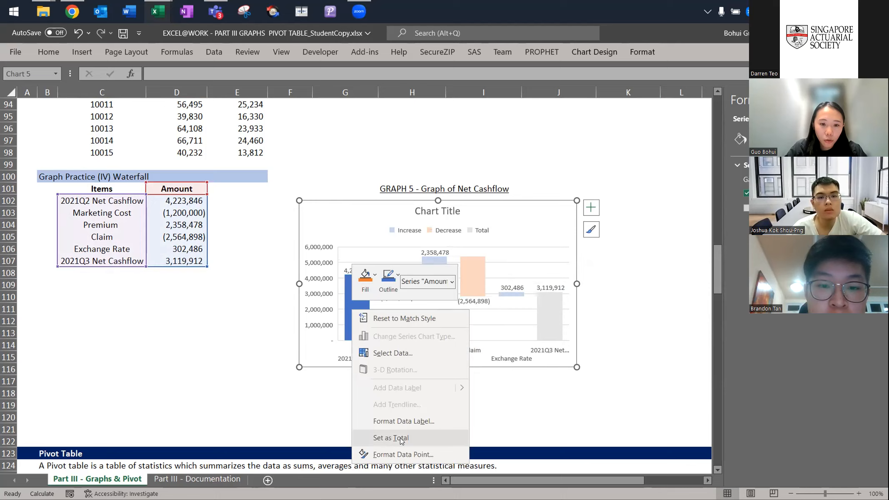
{"action": "left_click", "coordinate": [400, 437]}
{"action": "left_click", "coordinate": [605, 337]}
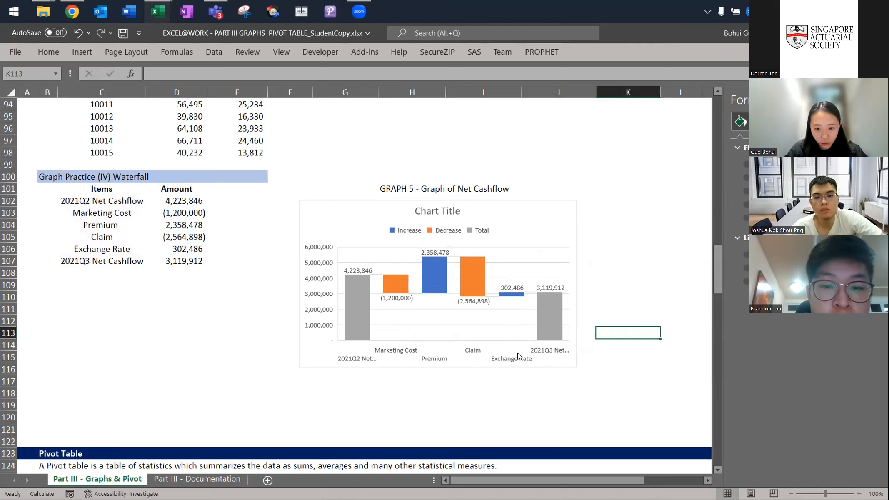
{"action": "left_click", "coordinate": [599, 274]}
{"action": "key", "text": "Right"}
{"action": "key", "text": "Right"}
{"action": "key", "text": "Right"}
{"action": "key", "text": "Right"}
{"action": "key", "text": "Right"}
{"action": "key", "text": "Right"}
{"action": "key", "text": "Right"}
{"action": "key", "text": "Left"}
{"action": "key", "text": "Left"}
{"action": "key", "text": "Left"}
{"action": "key", "text": "Left"}
{"action": "key", "text": "Left"}
{"action": "key", "text": "Left"}
{"action": "key", "text": "Left"}
{"action": "key", "text": "Left"}
{"action": "key", "text": "Left"}
{"action": "key", "text": "Left"}
{"action": "key", "text": "Left"}
{"action": "key", "text": "Left"}
{"action": "key", "text": "Left"}
{"action": "key", "text": "Left"}
{"action": "key", "text": "Left"}
{"action": "key", "text": "Left"}
{"action": "key", "text": "Left"}
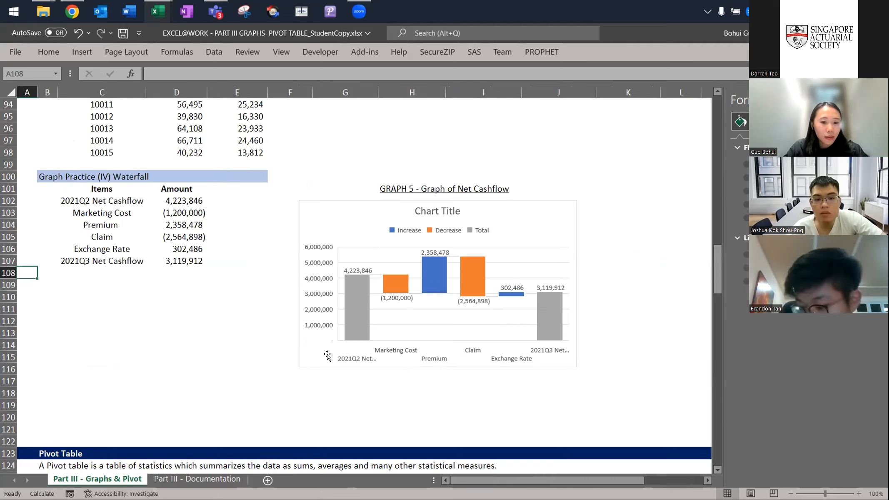
{"action": "left_click", "coordinate": [222, 346]}
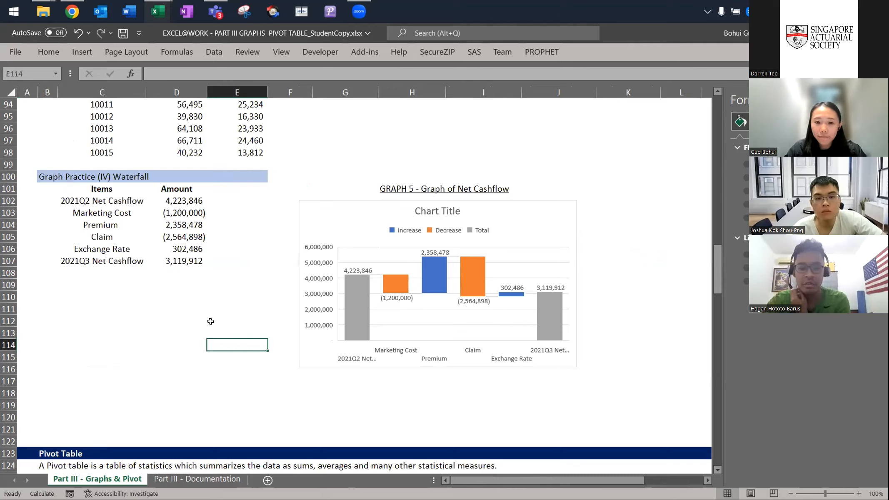
{"action": "left_click", "coordinate": [250, 232]}
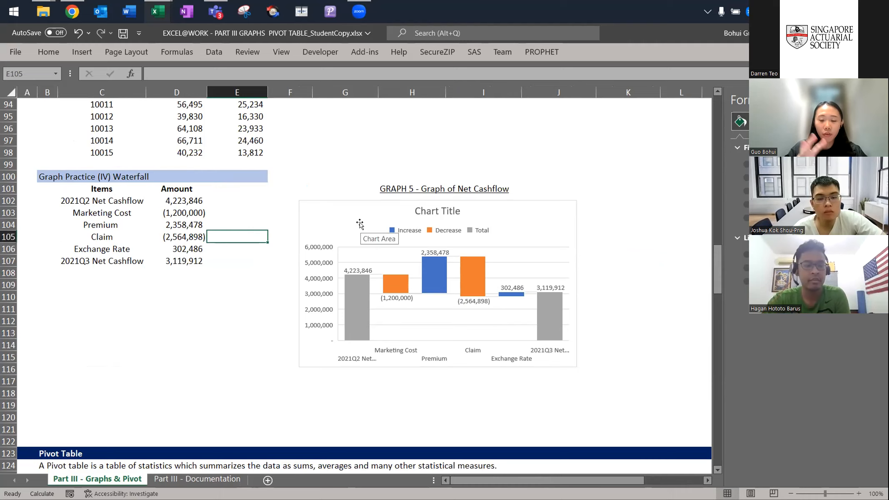
Undo the total settings on the waterfall chart and the chart's placement and insertion
{"action": "key", "text": "ctrl+z"}
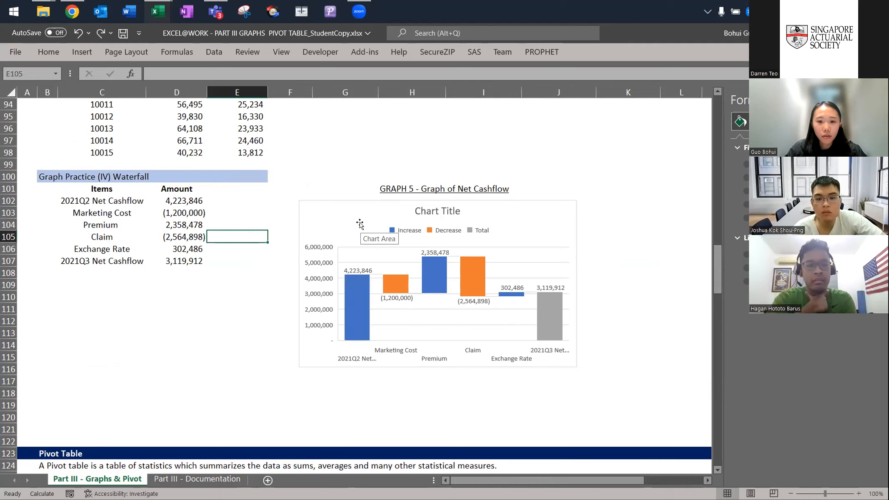
{"action": "left_click", "coordinate": [359, 224]}
{"action": "key", "text": "ctrl+z"}
{"action": "key", "text": "ctrl+z"}
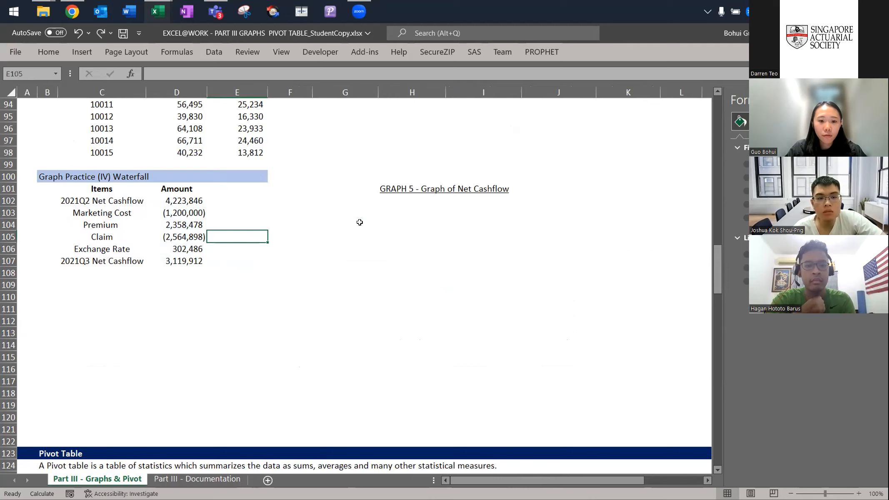
Restore the waterfall chart, try toggling the total setting on its 2021Q3 Net Cashflow bar, and undo back to before the chart's insertion
{"action": "key", "text": "ctrl+y"}
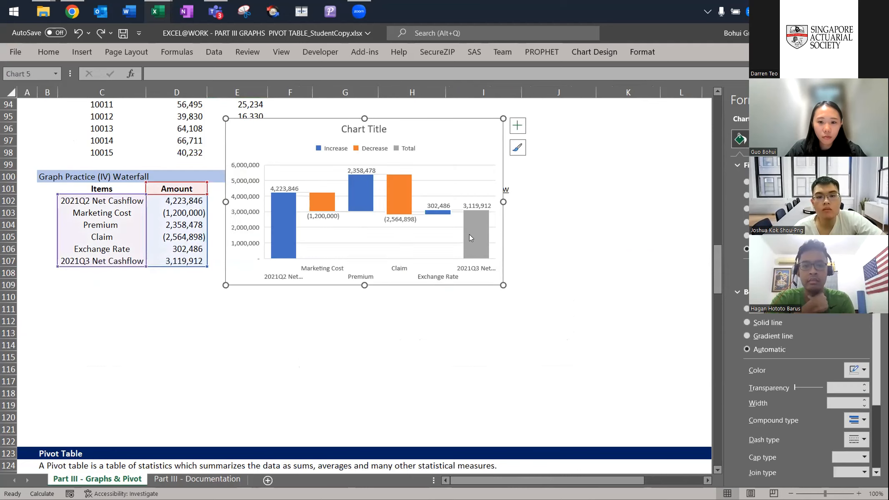
{"action": "right_click", "coordinate": [469, 234]}
{"action": "right_click", "coordinate": [466, 227]}
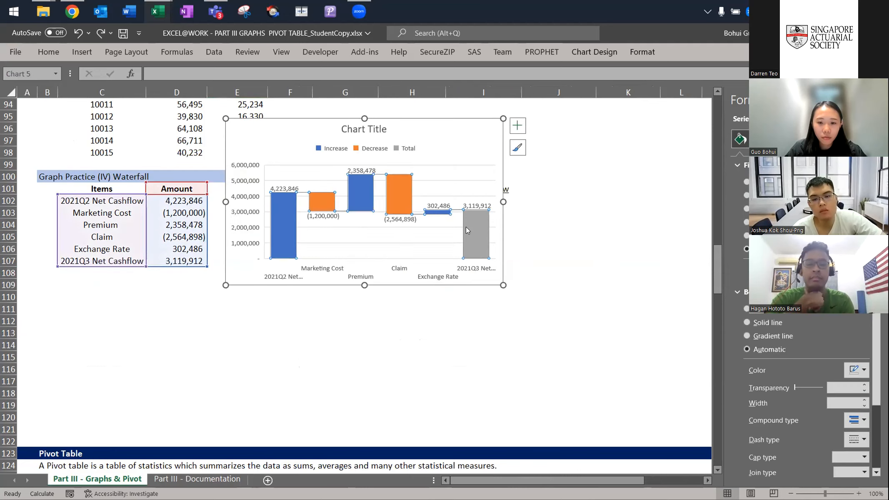
{"action": "left_click", "coordinate": [466, 226]}
{"action": "left_click", "coordinate": [466, 227]}
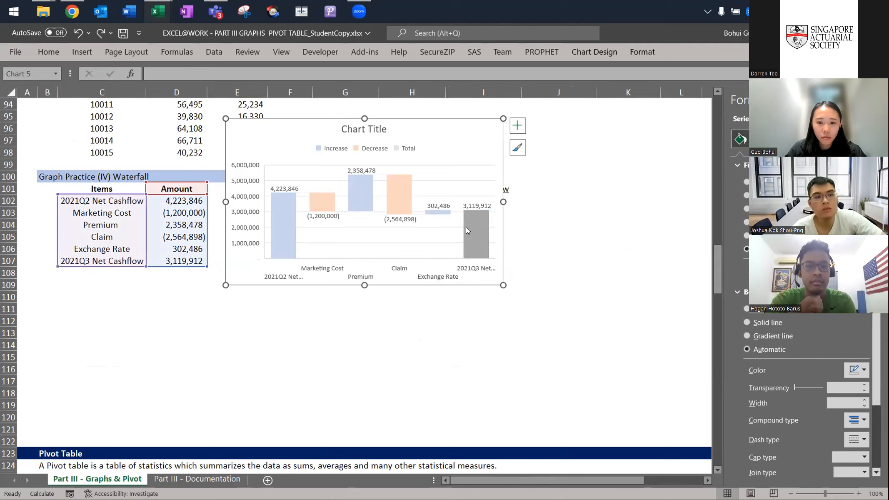
{"action": "right_click", "coordinate": [466, 227]}
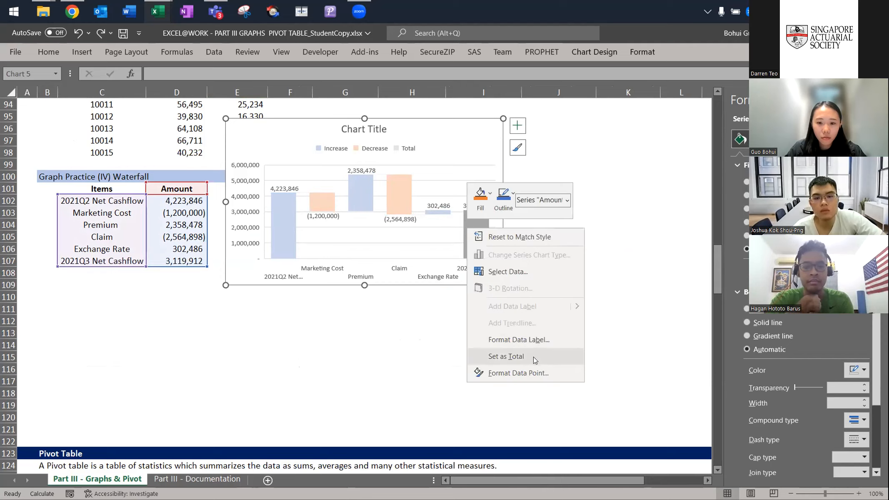
{"action": "left_click", "coordinate": [533, 354]}
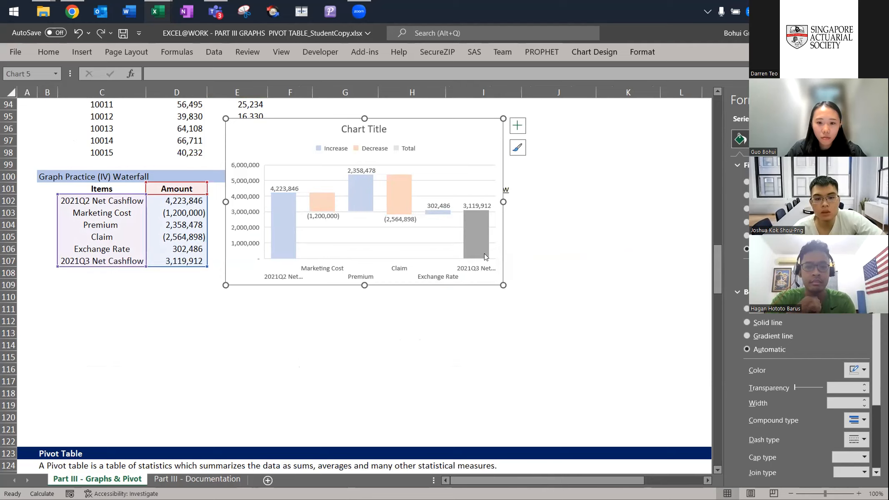
{"action": "key", "text": "ctrl+z"}
{"action": "key", "text": "ctrl+z"}
{"action": "key", "text": "ctrl+z"}
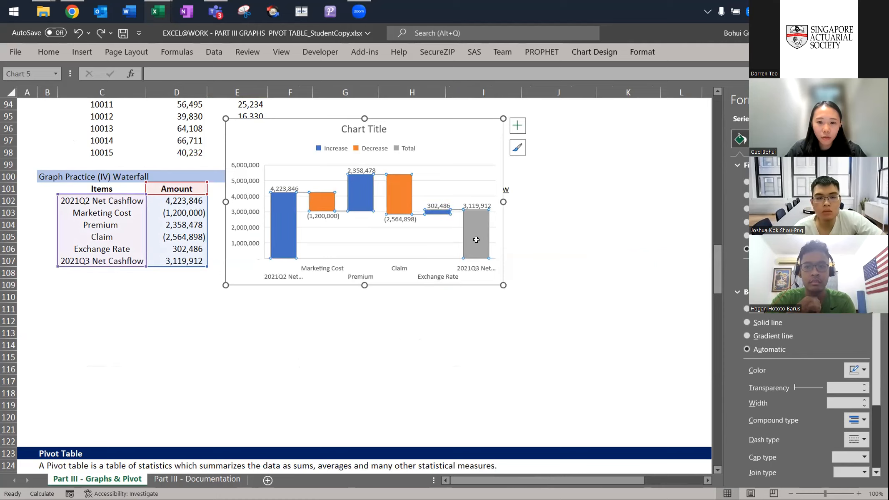
Select the Items and Amount table under Graph Practice (IV) Waterfall, C101:D107
{"action": "key", "text": "Left"}
{"action": "key", "text": "Left"}
{"action": "key", "text": "Up"}
{"action": "key", "text": "Up"}
{"action": "key", "text": "Up"}
{"action": "key", "text": "Up"}
{"action": "key", "text": "ctrl+shift+Down"}
{"action": "key", "text": "shift+Right"}
Insert a new Waterfall chart from the selected table and place it beneath the "GRAPH 5 - Graph of Net Cashflow" heading
{"action": "key", "text": "alt"}
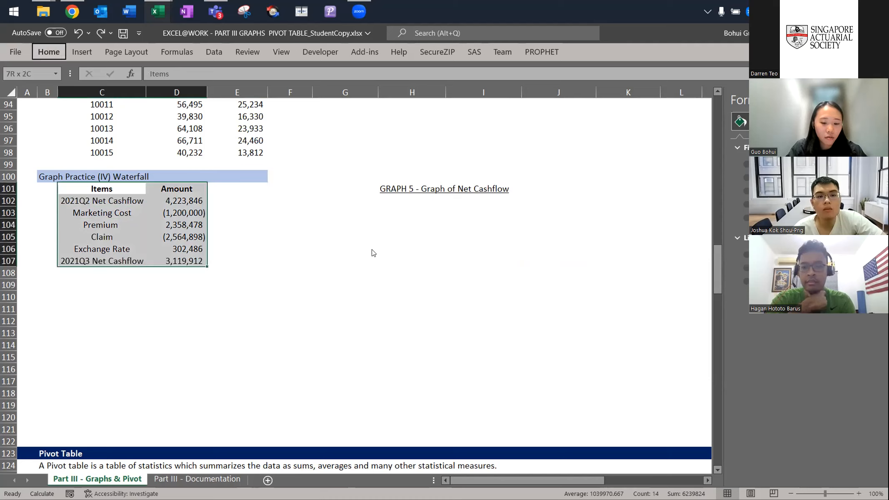
{"action": "key", "text": "n"}
{"action": "key", "text": "v"}
{"action": "key", "text": "Escape"}
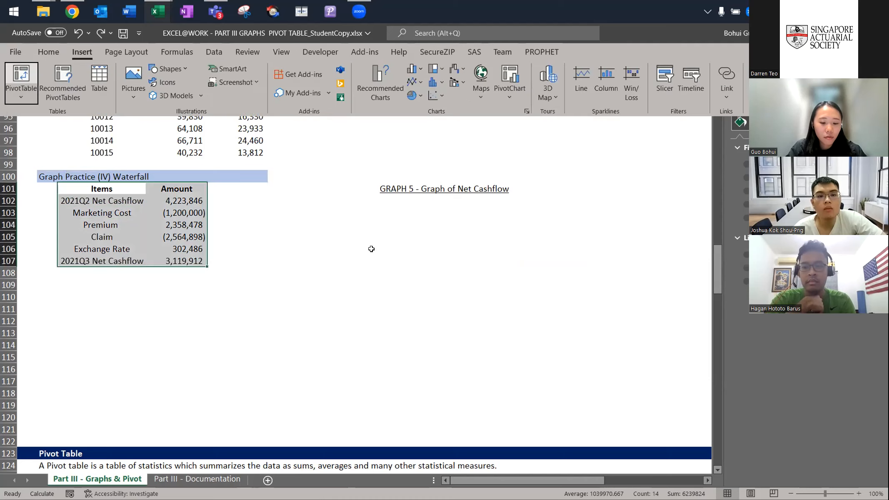
{"action": "key", "text": "r"}
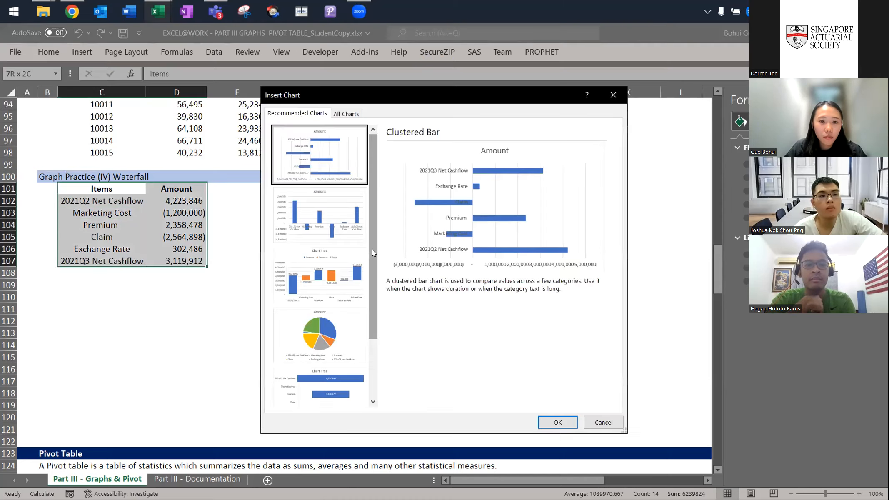
{"action": "left_click", "coordinate": [347, 114]}
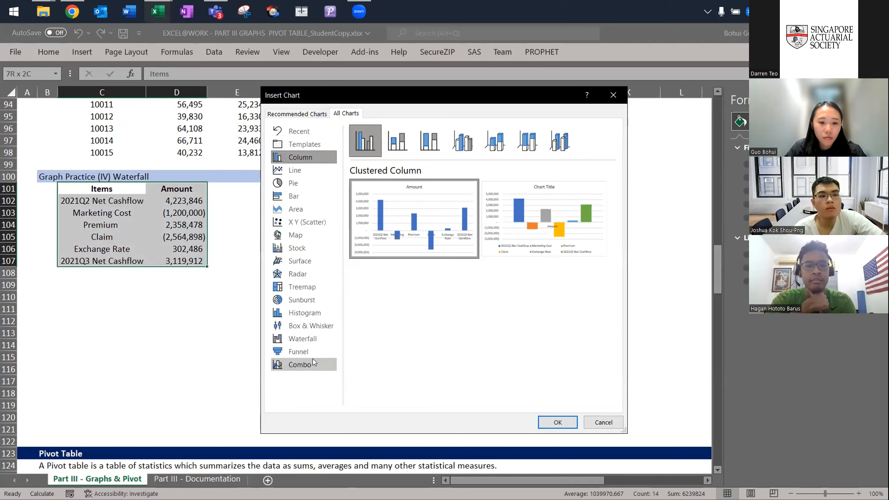
{"action": "double_click", "coordinate": [312, 335]}
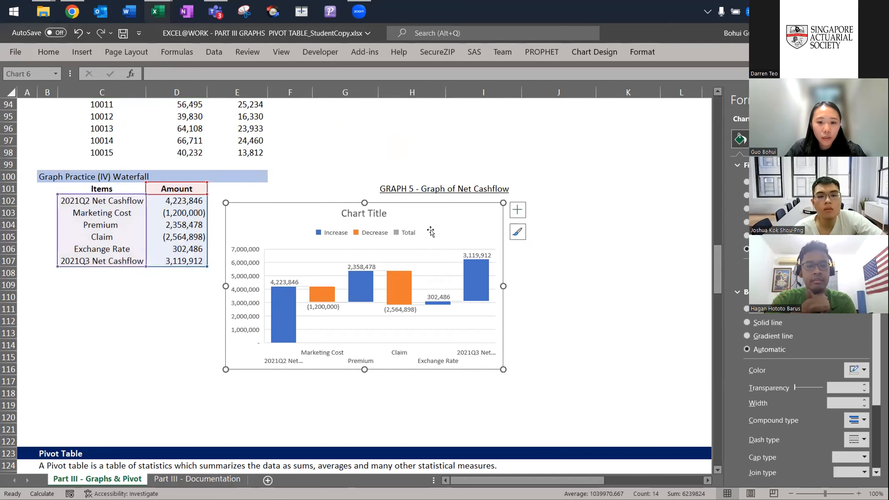
{"action": "left_click_drag", "start_coordinate": [436, 228], "coordinate": [530, 233]}
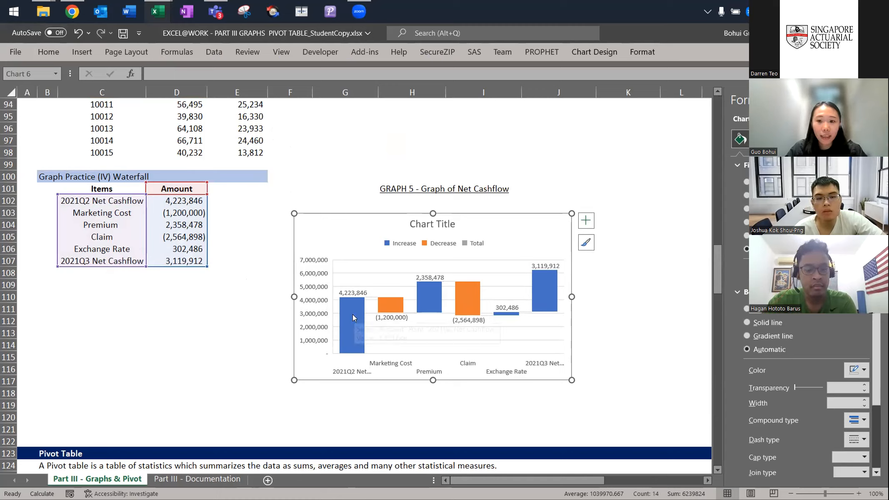
{"action": "mouse_move", "coordinate": [353, 318]}
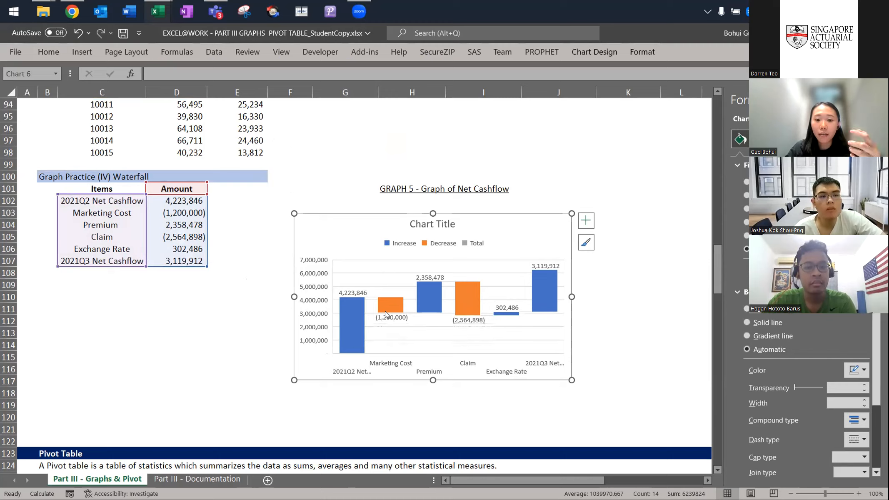
{"action": "mouse_move", "coordinate": [387, 309]}
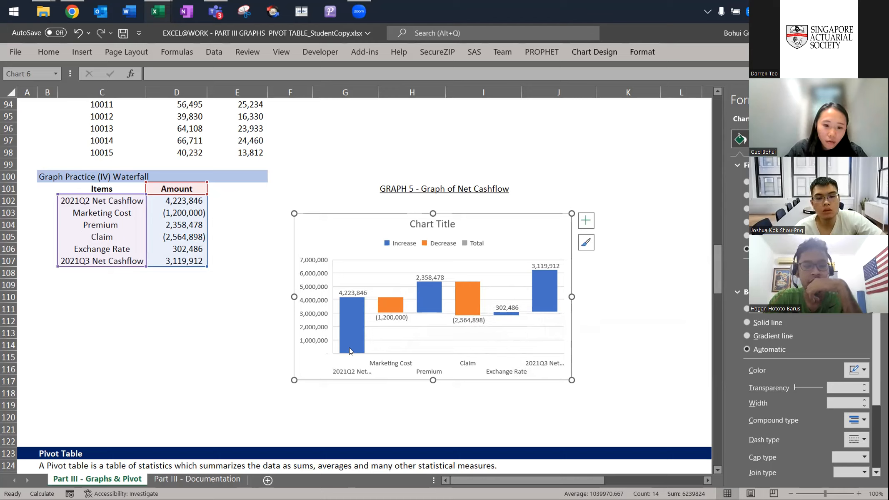
Set the 2021Q2 Net Cashflow and 2021Q3 Net Cashflow bars of the waterfall chart as totals
{"action": "mouse_move", "coordinate": [345, 352]}
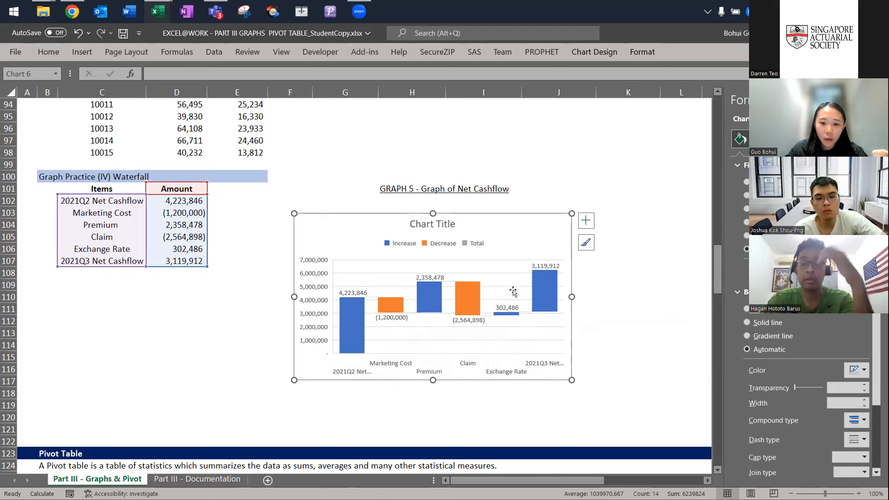
{"action": "mouse_move", "coordinate": [547, 301]}
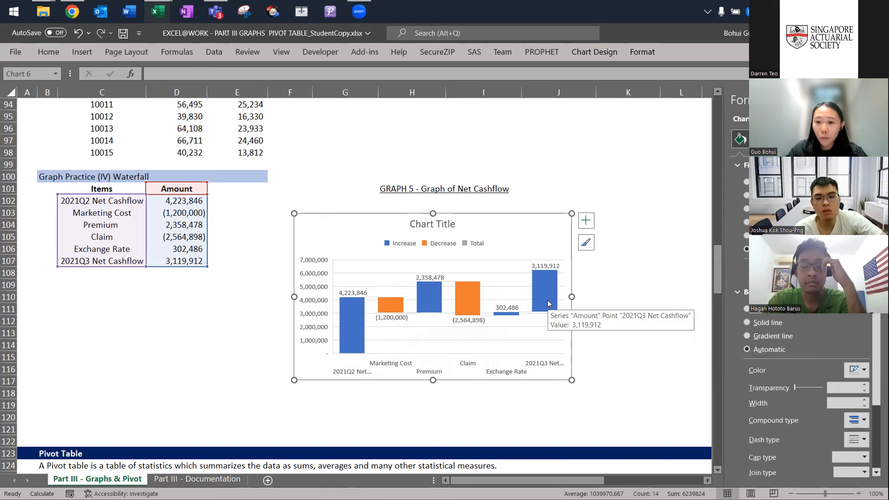
{"action": "left_click", "coordinate": [352, 321]}
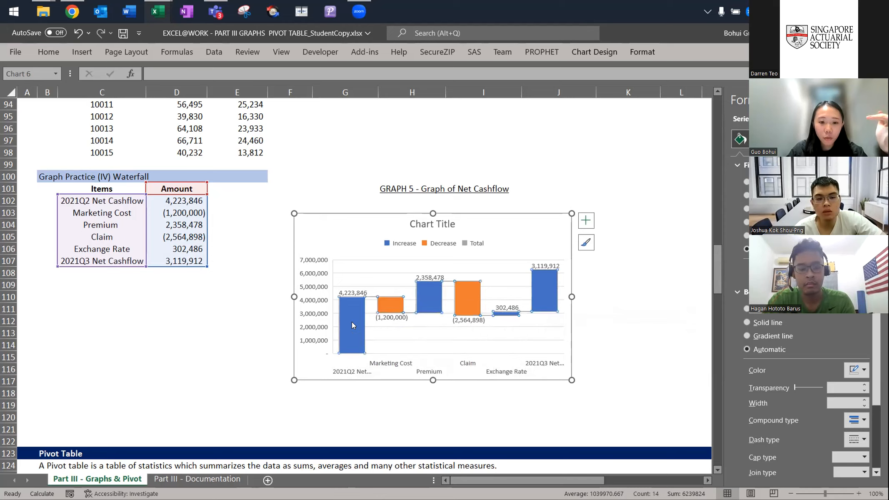
{"action": "left_click", "coordinate": [351, 322]}
{"action": "right_click", "coordinate": [351, 322]}
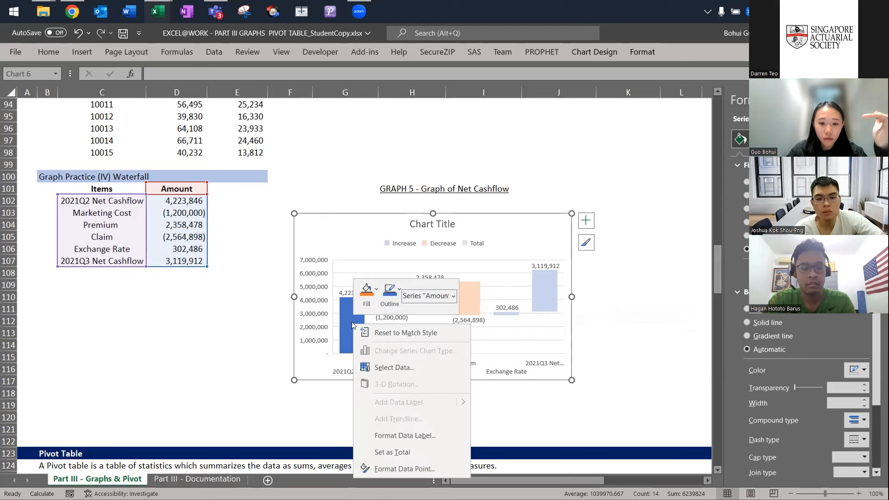
{"action": "left_click", "coordinate": [394, 453]}
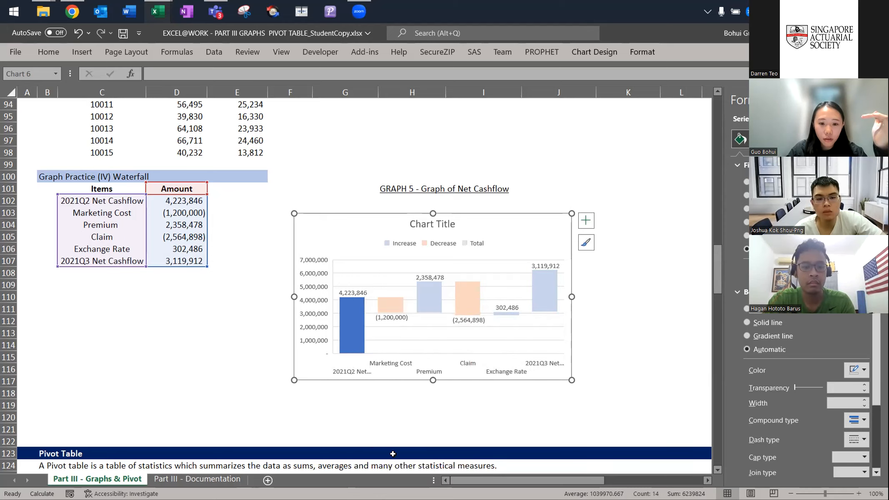
{"action": "right_click", "coordinate": [544, 299]}
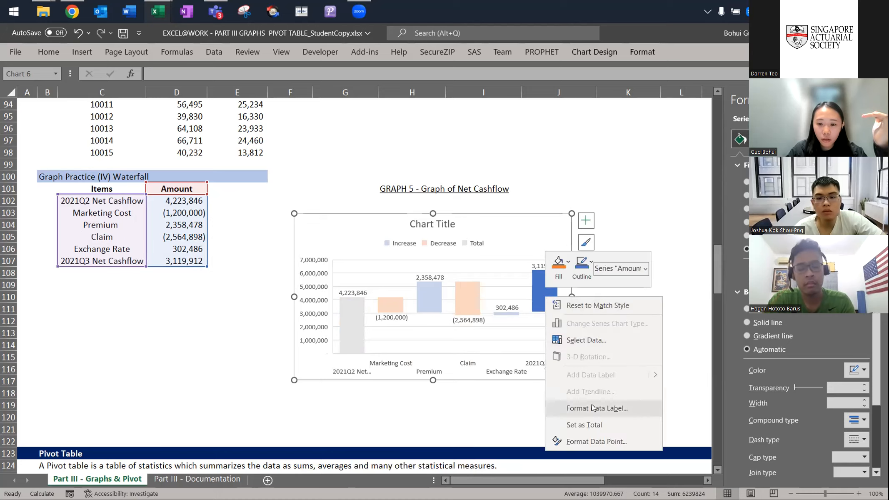
{"action": "left_click", "coordinate": [582, 425]}
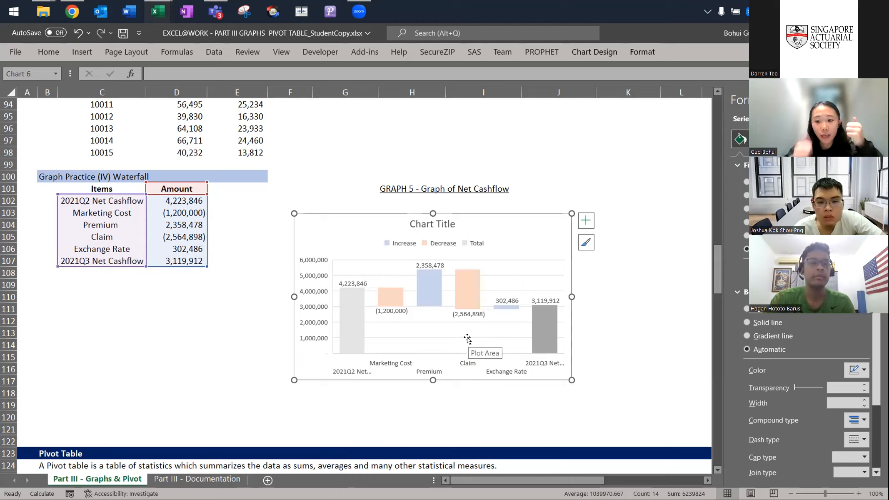
{"action": "left_click", "coordinate": [587, 357]}
{"action": "scroll", "coordinate": [225, 333], "scroll_direction": "down", "scroll_amount": 3}
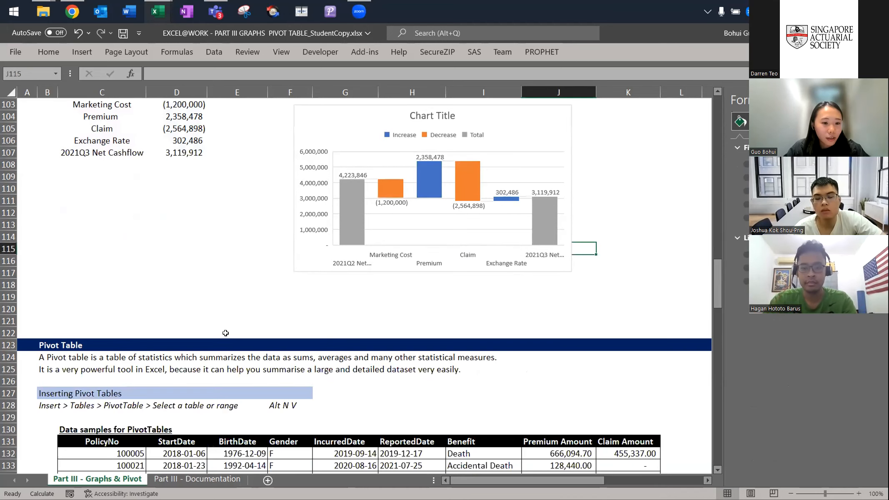
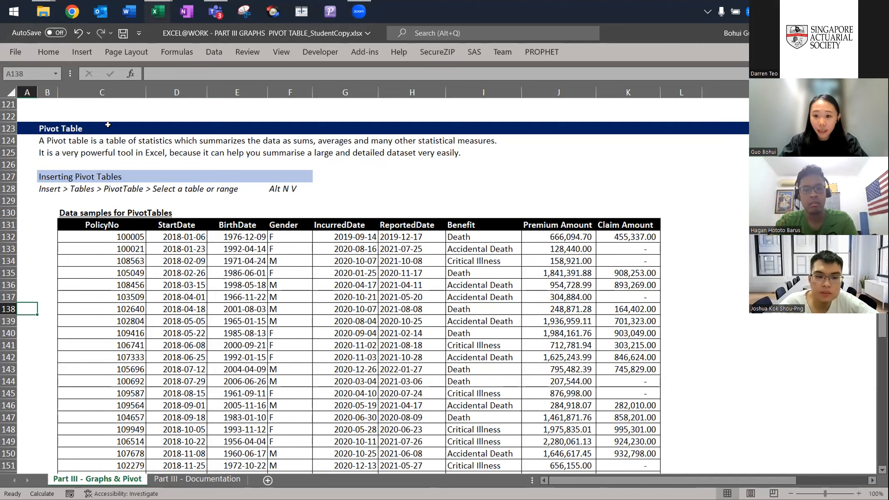
Go to the PolicyNo header cell C131 at the start of the data samples for PivotTables
{"action": "key", "text": "Right"}
{"action": "key", "text": "Right"}
{"action": "key", "text": "Up"}
{"action": "key", "text": "Up"}
{"action": "key", "text": "ctrl+Up"}
{"action": "key", "text": "Down"}
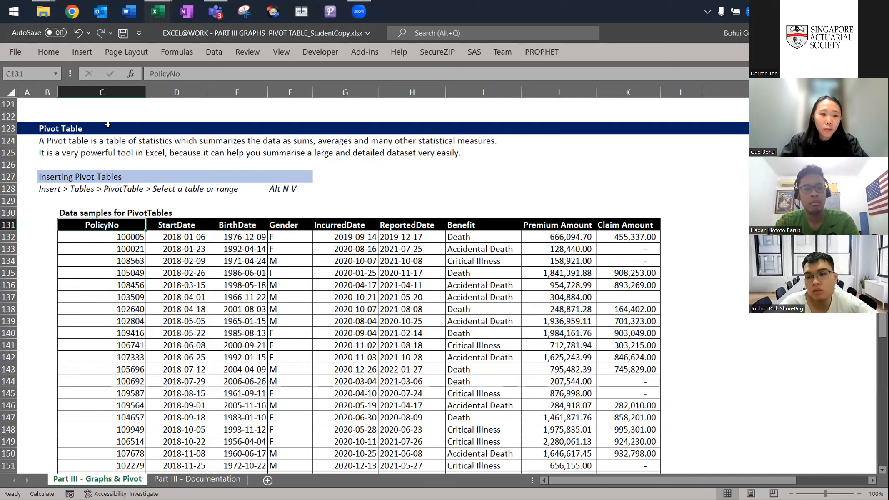
{"action": "key", "text": "Left"}
{"action": "key", "text": "Up"}
{"action": "key", "text": "Up"}
{"action": "key", "text": "Up"}
{"action": "key", "text": "Up"}
{"action": "key", "text": "Up"}
{"action": "key", "text": "Down"}
{"action": "key", "text": "Down"}
{"action": "key", "text": "Down"}
{"action": "key", "text": "Down"}
{"action": "key", "text": "Down"}
{"action": "key", "text": "Right"}
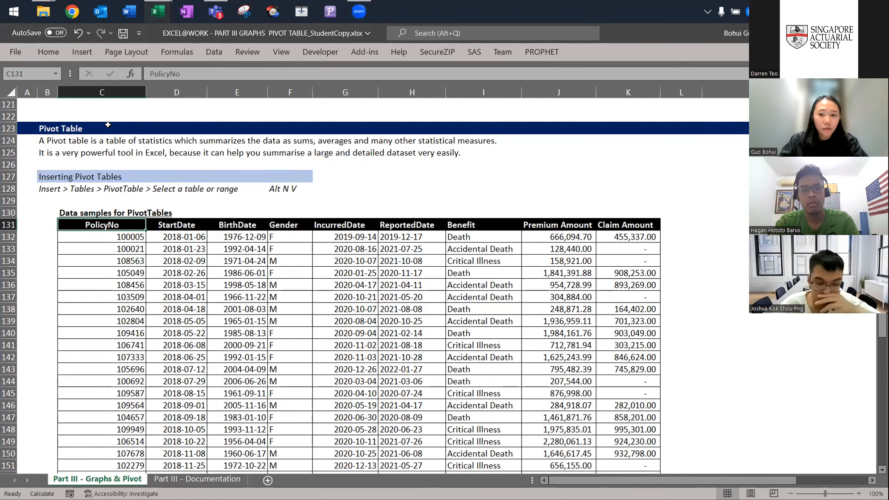
Select the whole PivotTable sample data table, from PolicyNo to Claim Amount, C131:K174
{"action": "key", "text": "ctrl+shift+Down"}
{"action": "key", "text": "shift+Right"}
{"action": "key", "text": "shift+Right"}
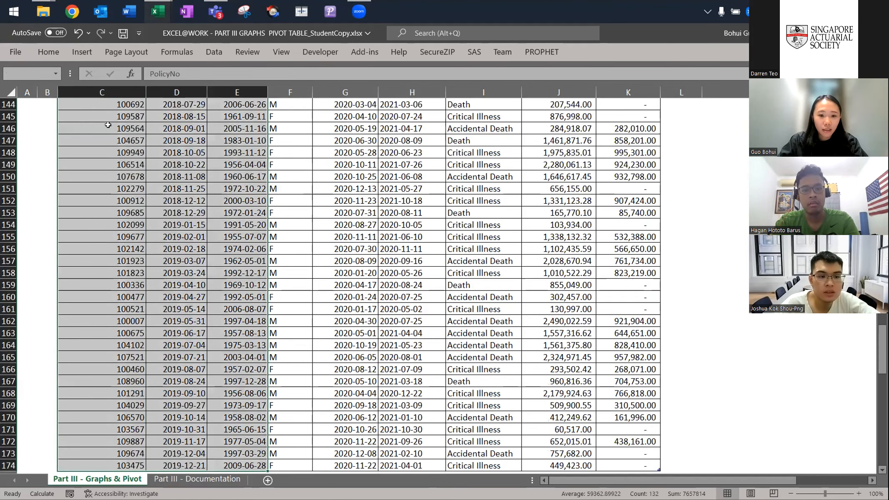
{"action": "key", "text": "ctrl+shift+Right"}
{"action": "scroll", "coordinate": [108, 125], "scroll_direction": "up", "scroll_amount": 10}
{"action": "scroll", "coordinate": [108, 125], "scroll_direction": "down", "scroll_amount": 1}
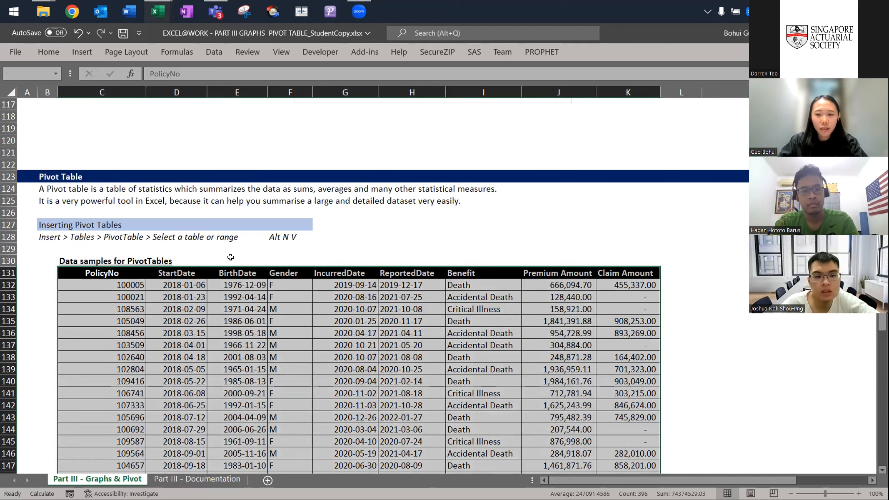
Look through the first record's PolicyNo, StartDate, BirthDate and Gender entries in the sample data
{"action": "left_click", "coordinate": [179, 296]}
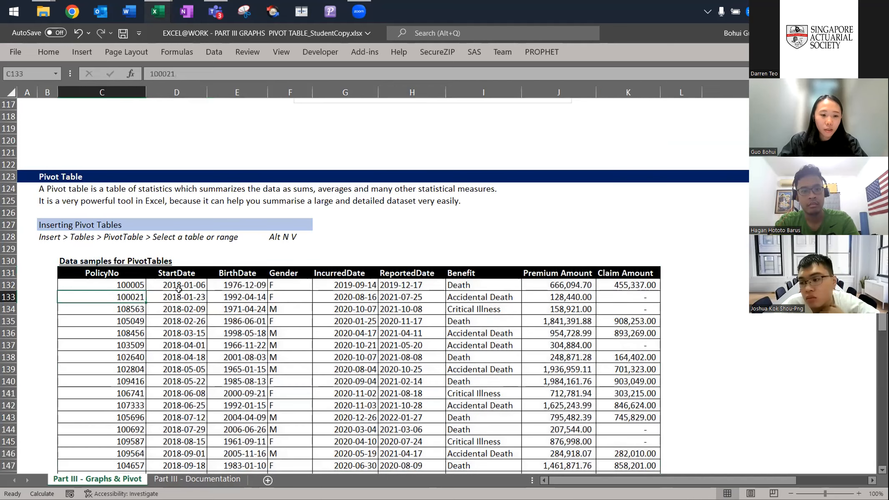
{"action": "key", "text": "Left"}
{"action": "key", "text": "Up"}
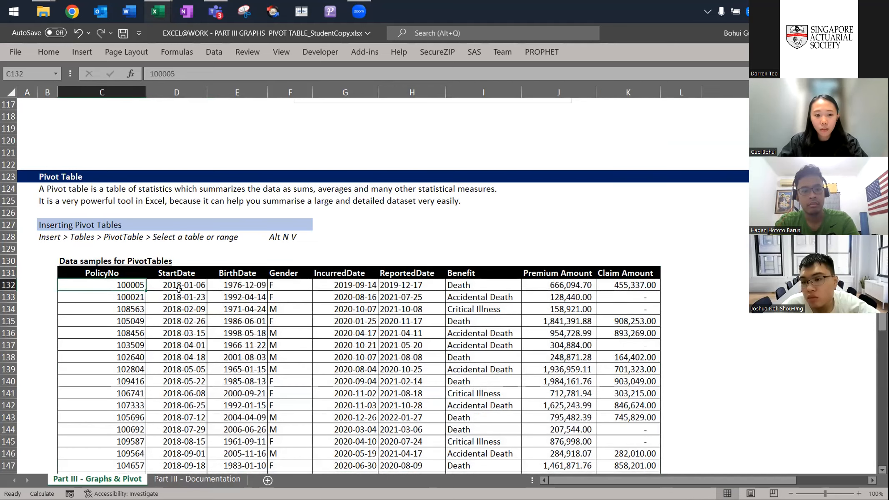
{"action": "key", "text": "ctrl+shift+Down"}
{"action": "key", "text": "Right"}
{"action": "scroll", "coordinate": [179, 289], "scroll_direction": "up", "scroll_amount": 1}
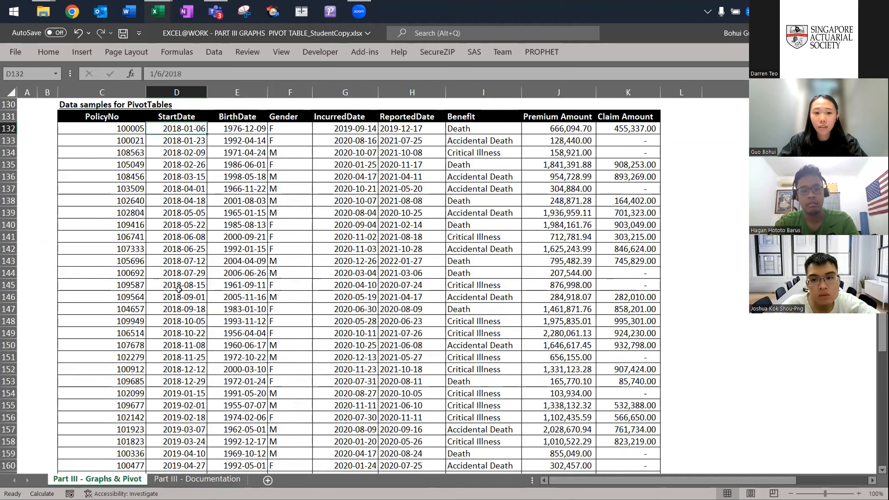
{"action": "key", "text": "Right"}
{"action": "key", "text": "Right"}
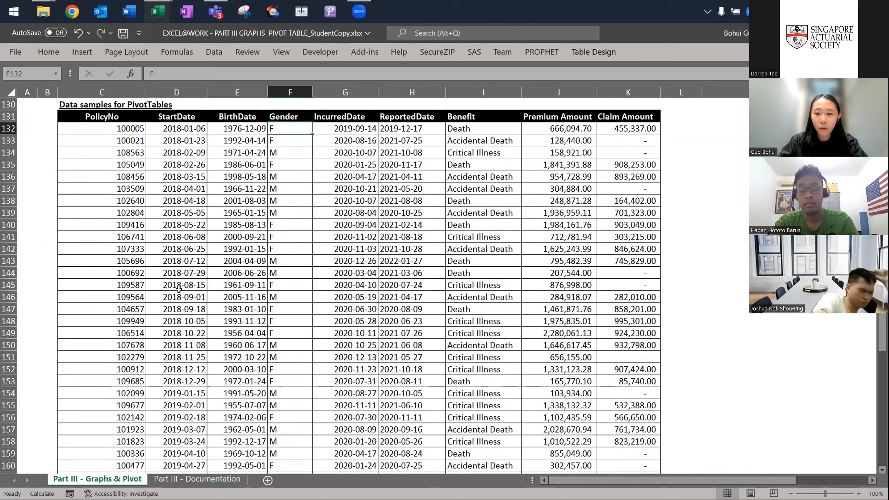
Select the header row of the sample data, C131:K131, to point out its column headings
{"action": "key", "text": "Up"}
{"action": "key", "text": "Left"}
{"action": "key", "text": "ctrl+Left"}
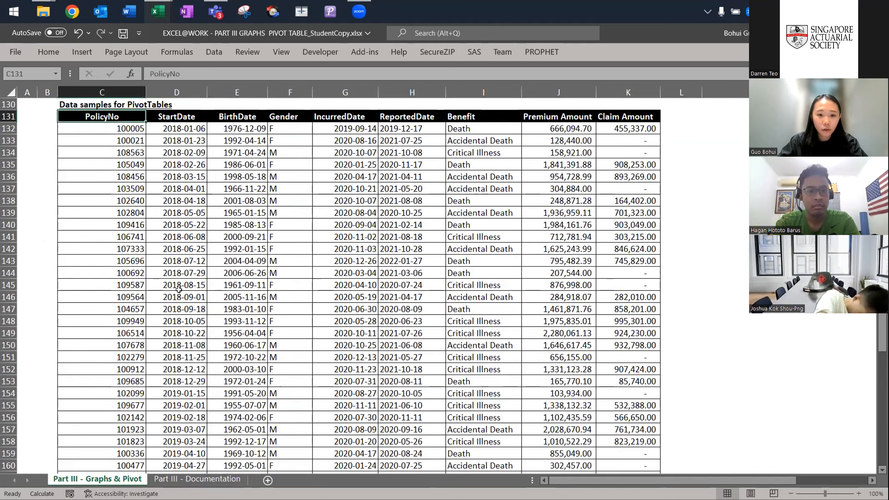
{"action": "key", "text": "shift+Right"}
{"action": "key", "text": "shift+Right"}
{"action": "key", "text": "ctrl+shift+Right"}
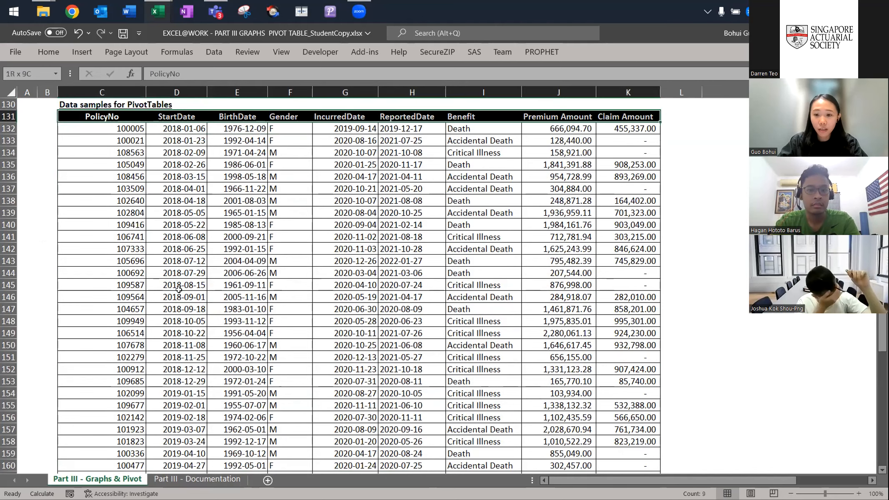
Try clearing the BirthDate header in E131, and undo the deletion
{"action": "key", "text": "Right"}
{"action": "key", "text": "Right"}
{"action": "key", "text": "Delete"}
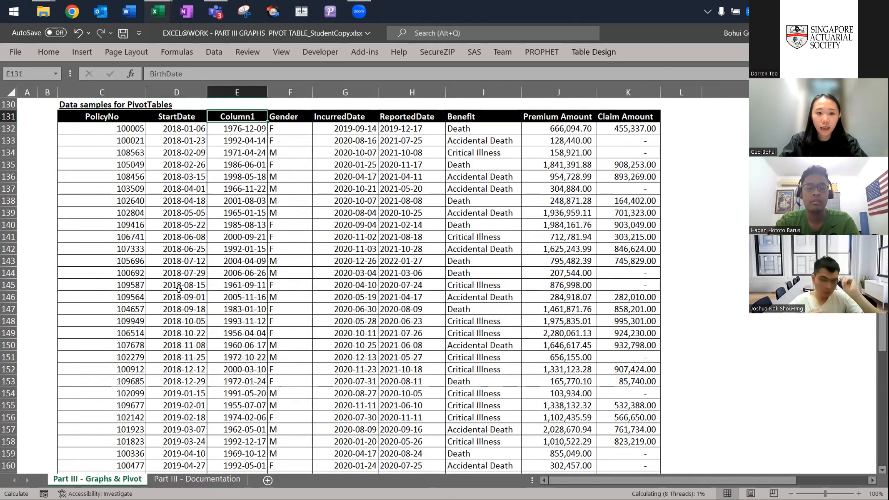
{"action": "key", "text": "ctrl+z"}
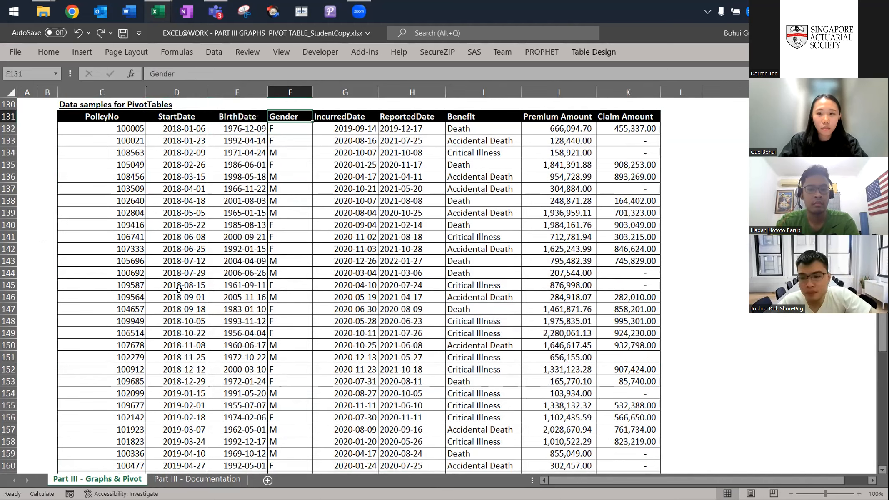
Select the sample data from its PolicyNo header together with the blank column L, C131:L174
{"action": "key", "text": "ctrl+Left"}
{"action": "key", "text": "shift+Right"}
{"action": "key", "text": "shift+Right"}
{"action": "key", "text": "shift+Right"}
{"action": "key", "text": "shift+Right"}
{"action": "key", "text": "shift+Right"}
{"action": "key", "text": "shift+Right"}
{"action": "key", "text": "shift+Right"}
{"action": "key", "text": "shift+Right"}
{"action": "key", "text": "shift+Right"}
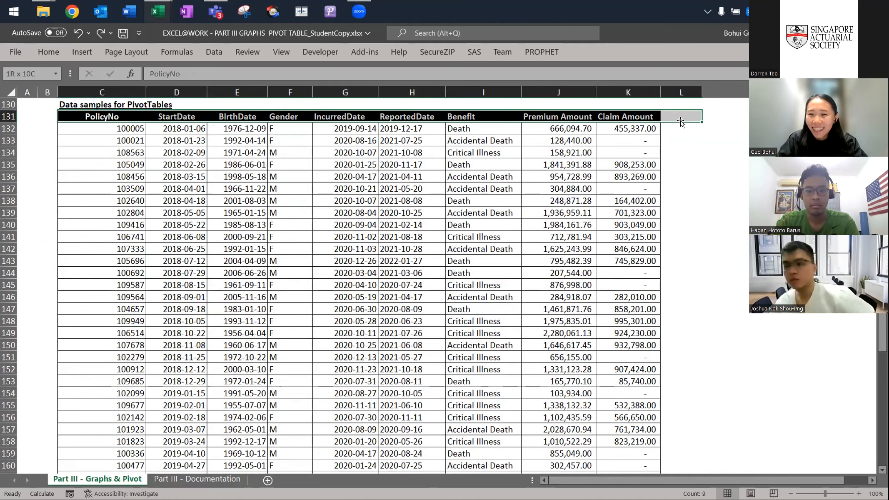
{"action": "key", "text": "ctrl+shift+Down"}
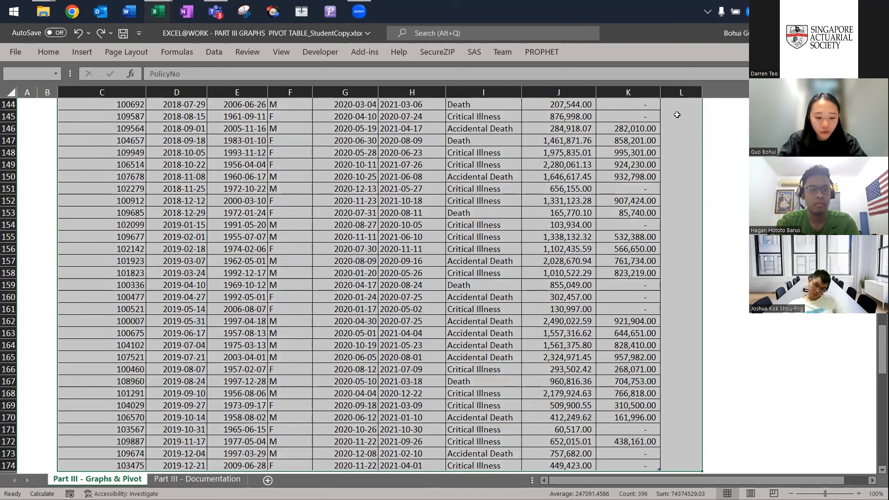
{"action": "key", "text": "alt"}
{"action": "key", "text": "v"}
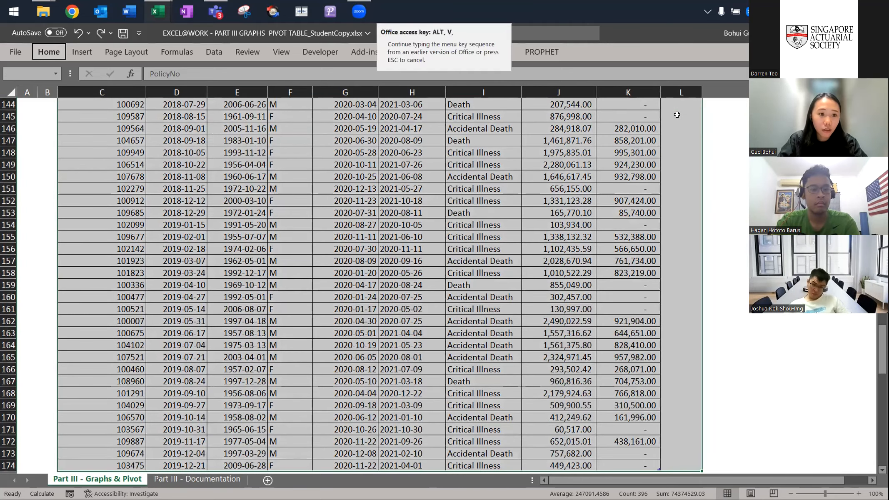
{"action": "key", "text": "Escape"}
{"action": "key", "text": "alt"}
{"action": "key", "text": "n"}
{"action": "key", "text": "v"}
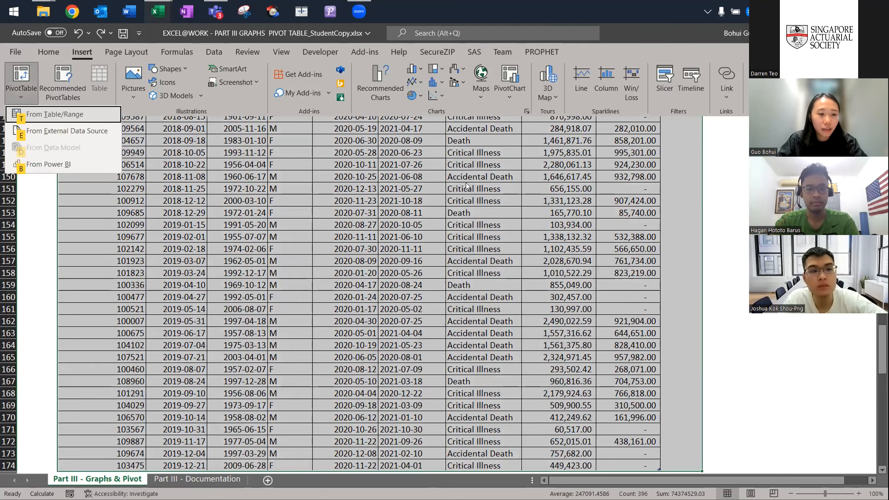
{"action": "key", "text": "t"}
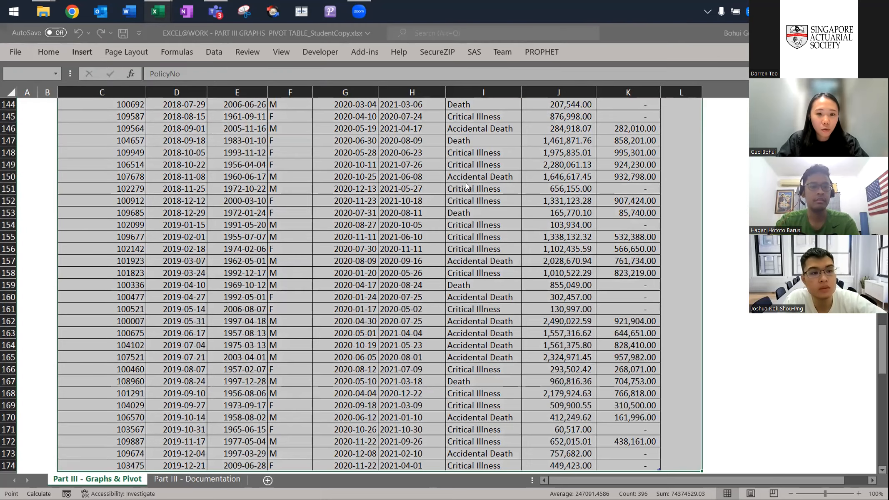
{"action": "scroll", "coordinate": [303, 234], "scroll_direction": "up", "scroll_amount": 1}
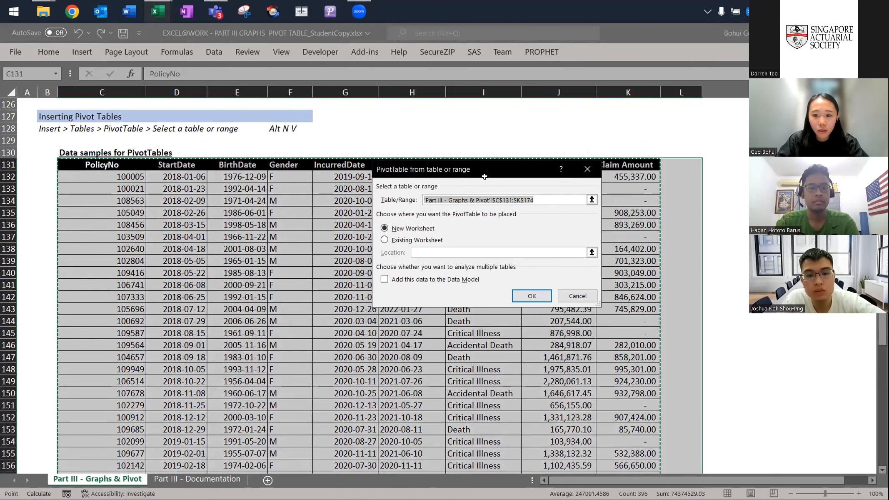
{"action": "key", "text": "Escape"}
{"action": "key", "text": "alt"}
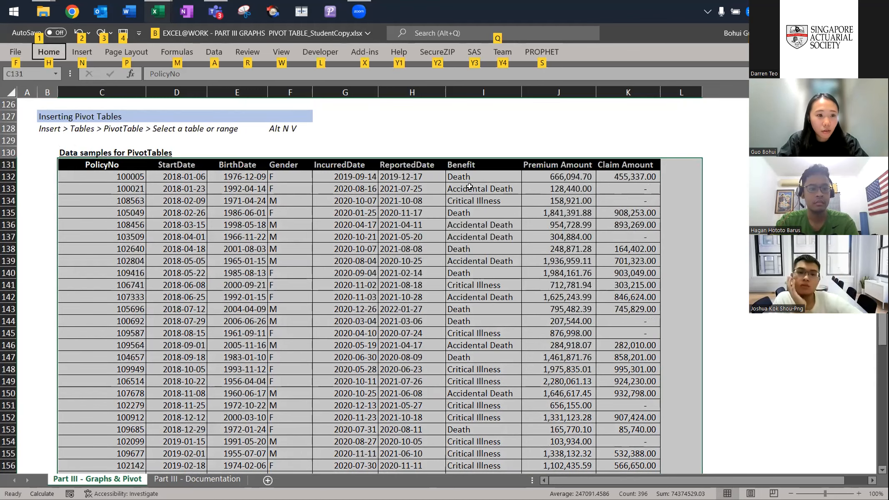
{"action": "key", "text": "n"}
{"action": "key", "text": "v"}
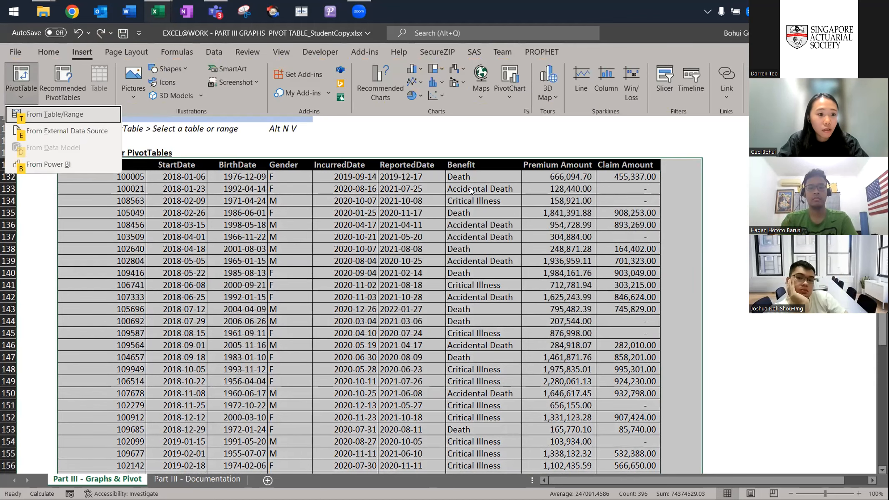
{"action": "key", "text": "Escape"}
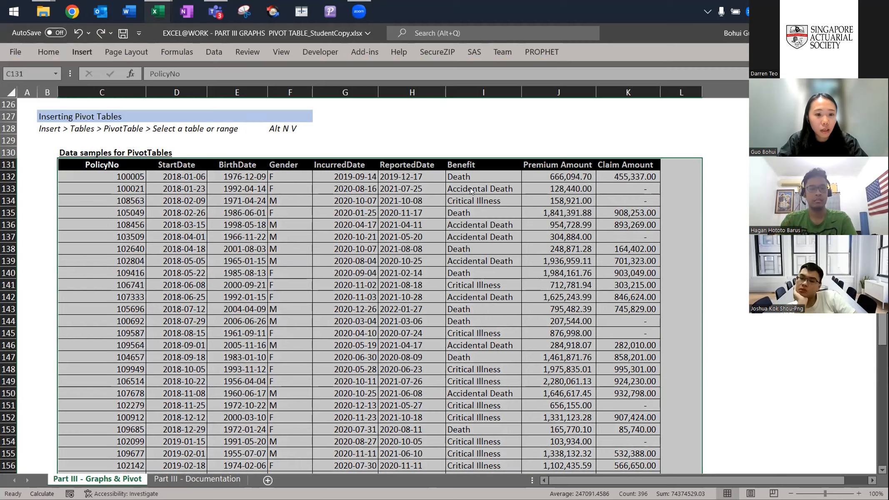
Insert a PivotTable from the range C131:K174 into the existing Part III - Documentation worksheet at cell N4
{"action": "key", "text": "alt+n"}
{"action": "key", "text": "v"}
{"action": "key", "text": "t"}
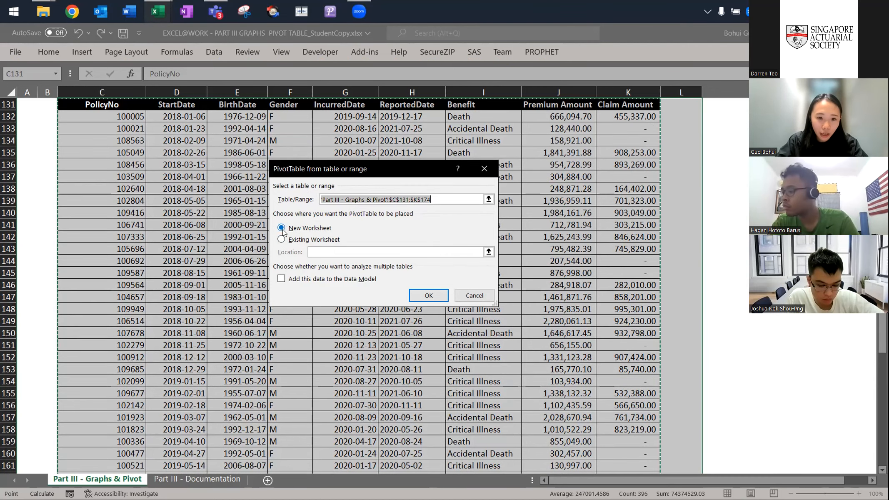
{"action": "left_click", "coordinate": [329, 243]}
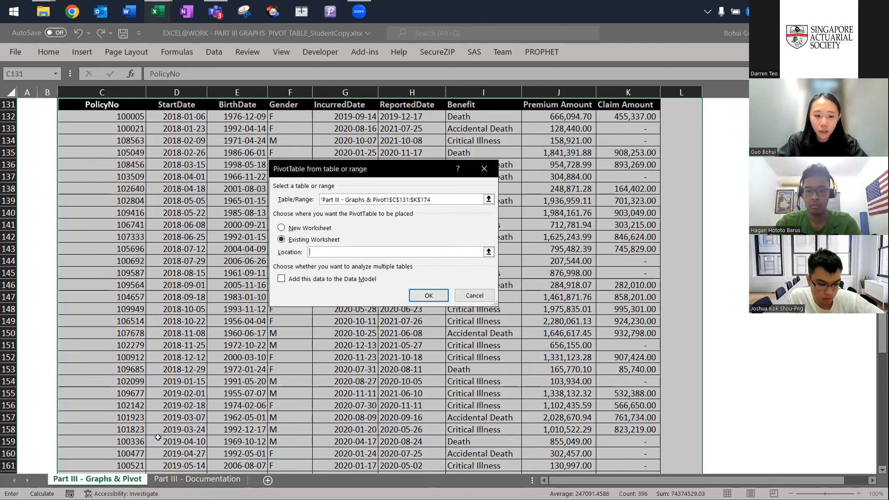
{"action": "left_click", "coordinate": [197, 478]}
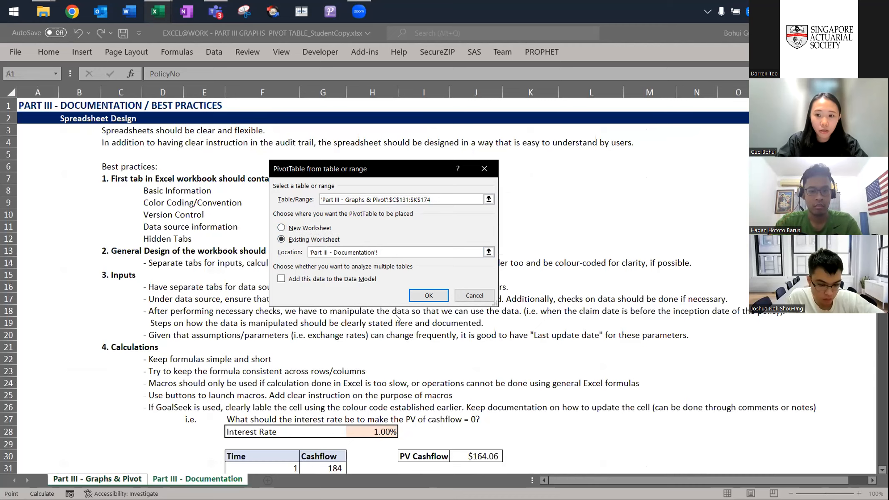
{"action": "left_click", "coordinate": [699, 142]}
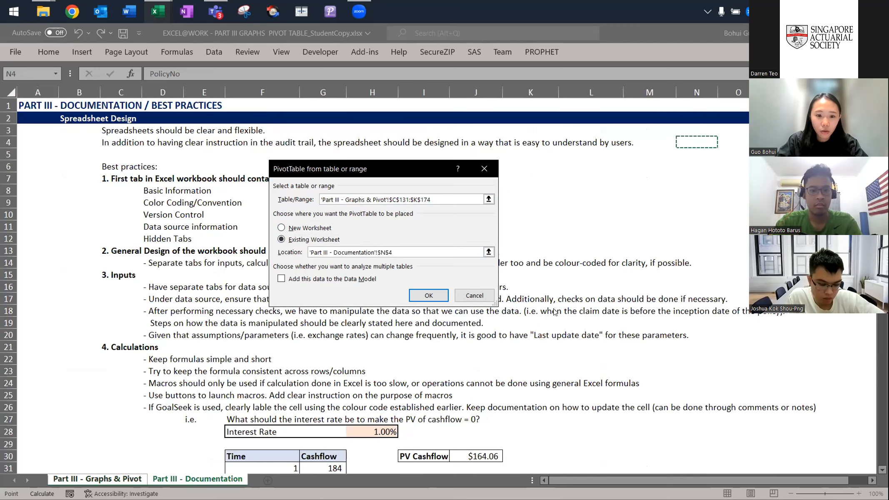
{"action": "left_click", "coordinate": [429, 295]}
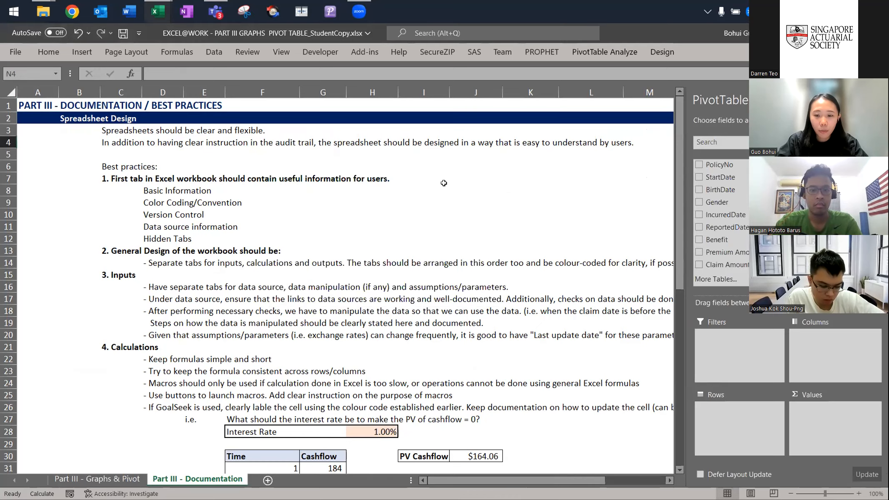
Undo the PivotTable insertion on the Part III - Documentation sheet and return to the Part III - Graphs & Pivot sheet
{"action": "key", "text": "ctrl+z"}
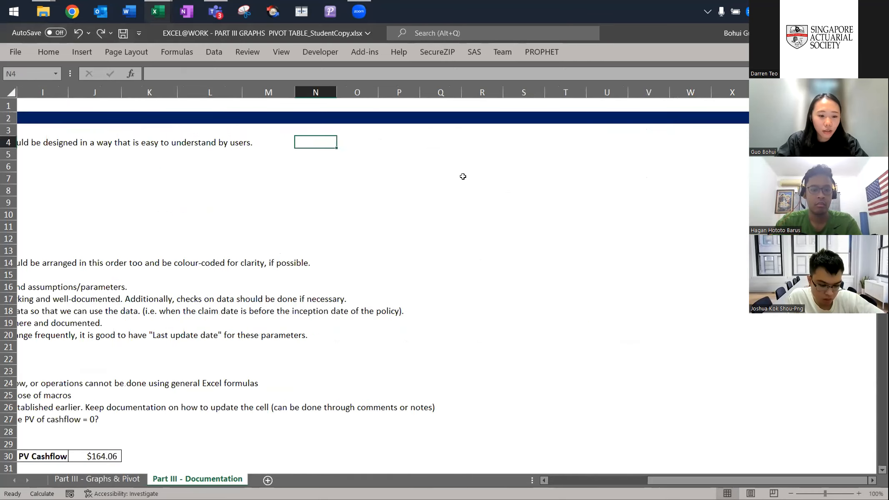
{"action": "key", "text": "ctrl+Page_Up"}
{"action": "key", "text": "alt"}
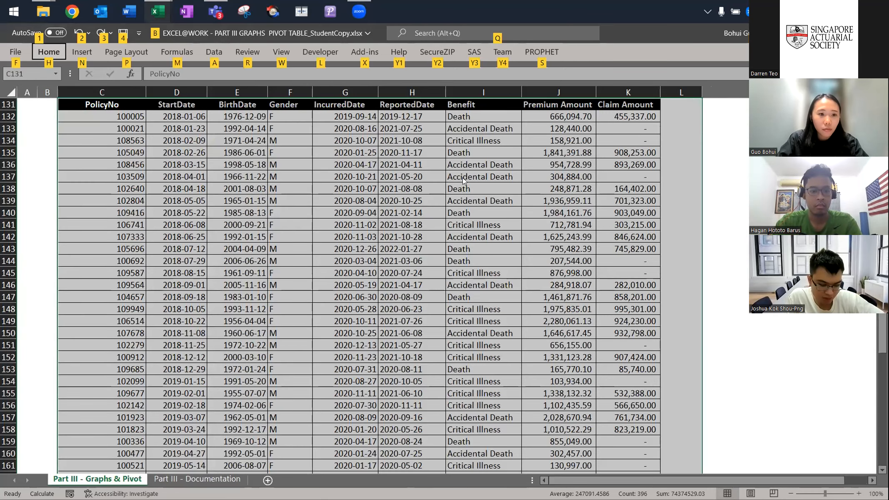
{"action": "key", "text": "h"}
{"action": "key", "text": "Escape"}
{"action": "key", "text": "Escape"}
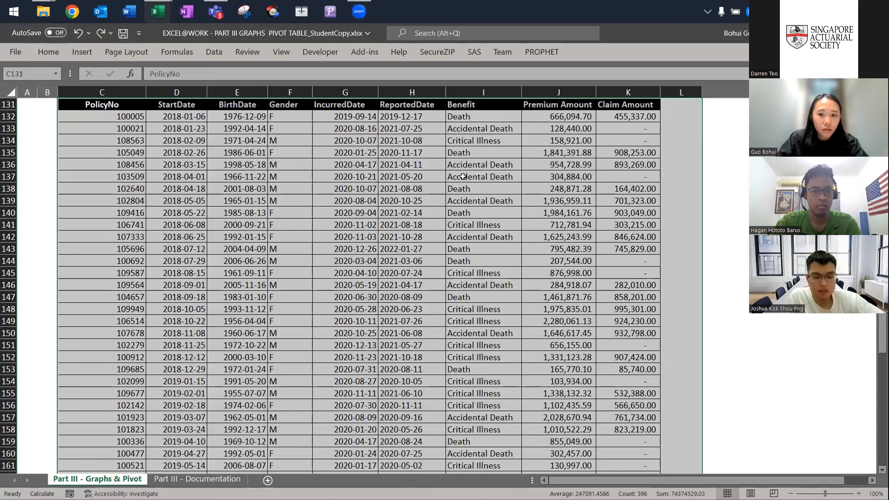
Insert a PivotTable from the sample data range C131:K174 into a new worksheet
{"action": "scroll", "coordinate": [464, 177], "scroll_direction": "down", "scroll_amount": 5}
{"action": "key", "text": "alt"}
{"action": "key", "text": "n"}
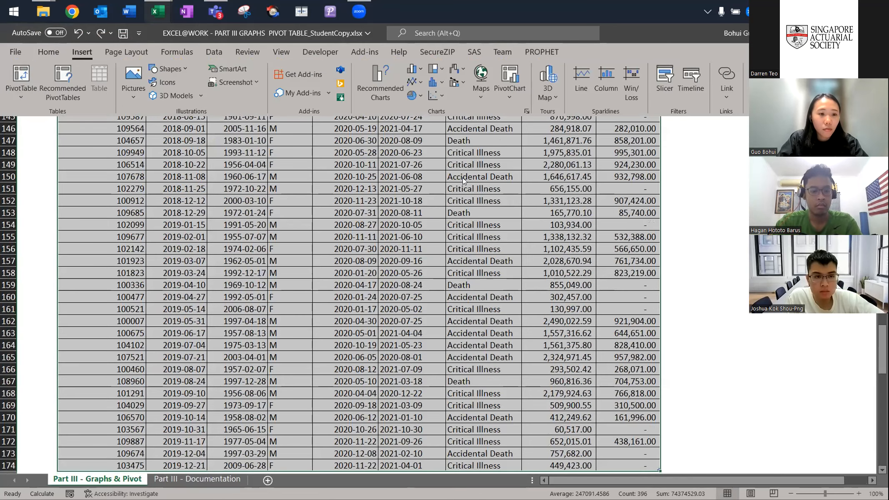
{"action": "key", "text": "v"}
{"action": "key", "text": "t"}
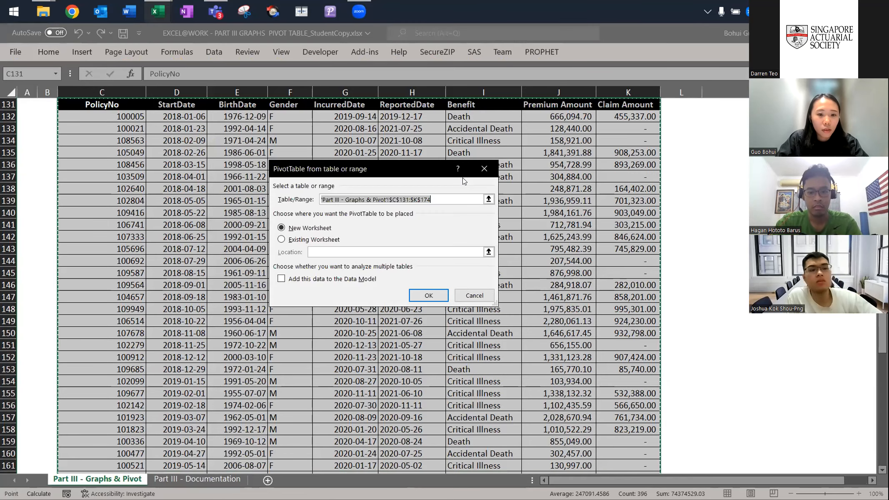
{"action": "key", "text": "Return"}
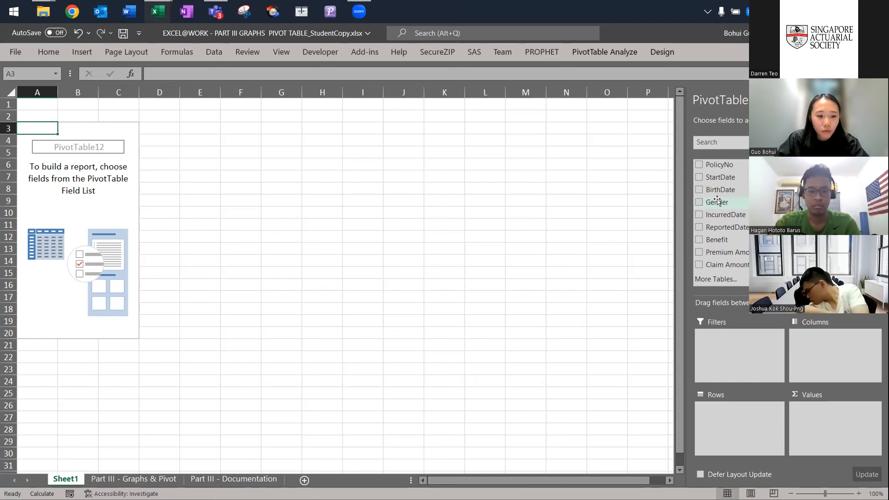
Return to the Part III - Graphs & Pivot sheet and step along header row 131 to the blank cell M131
{"action": "key", "text": "ctrl+Page_Down"}
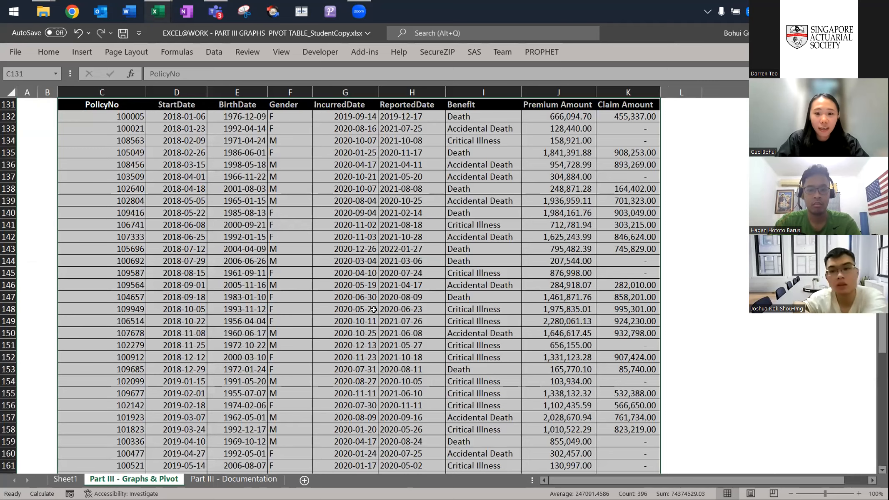
{"action": "scroll", "coordinate": [428, 145], "scroll_direction": "up", "scroll_amount": 2}
{"action": "scroll", "coordinate": [428, 145], "scroll_direction": "up", "scroll_amount": 2}
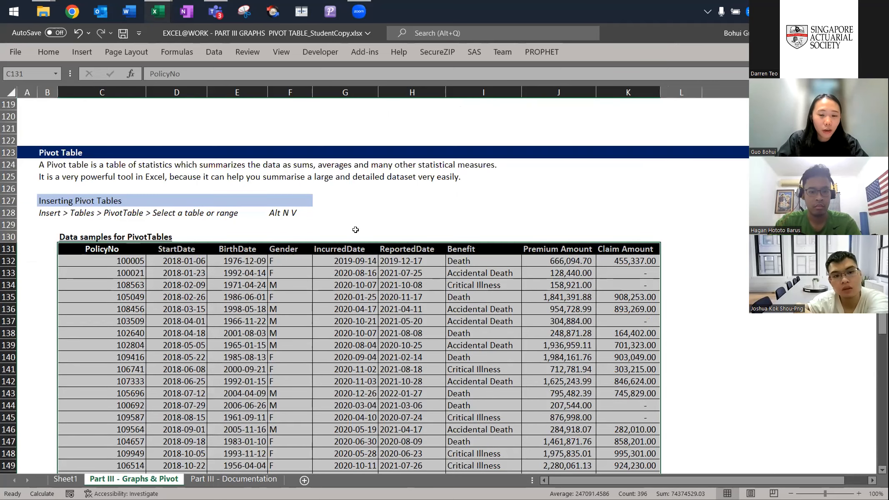
{"action": "scroll", "coordinate": [355, 229], "scroll_direction": "down", "scroll_amount": 1}
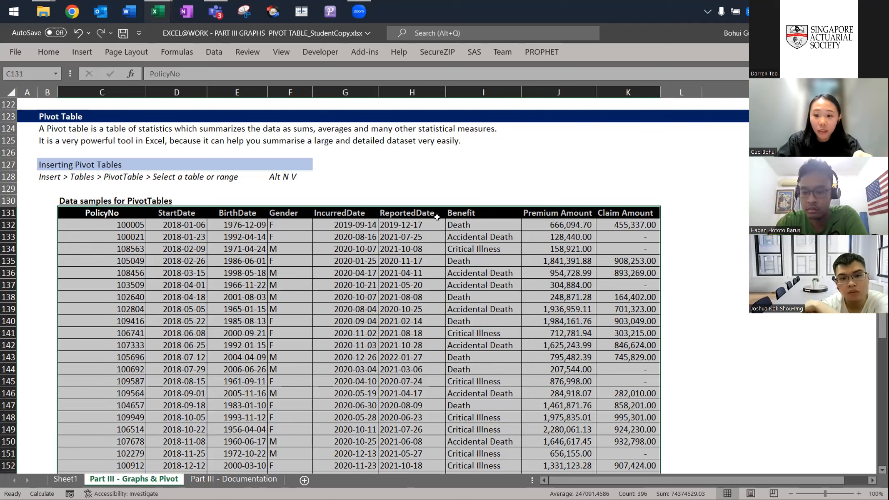
{"action": "left_click", "coordinate": [544, 213]}
{"action": "key", "text": "Right"}
{"action": "key", "text": "Right"}
{"action": "key", "text": "Right"}
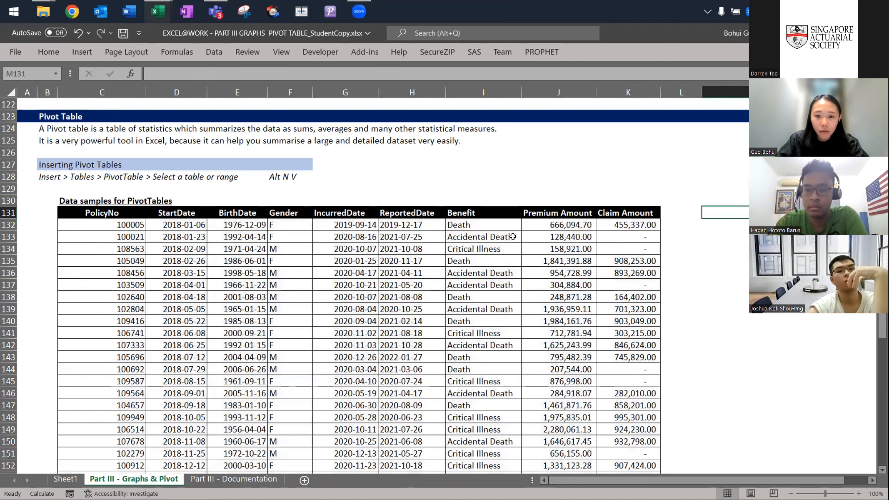
Select the whole sample data range C131:K174, starting from the PolicyNo header
{"action": "key", "text": "Left"}
{"action": "key", "text": "Left"}
{"action": "key", "text": "Left"}
{"action": "key", "text": "Left"}
{"action": "key", "text": "Left"}
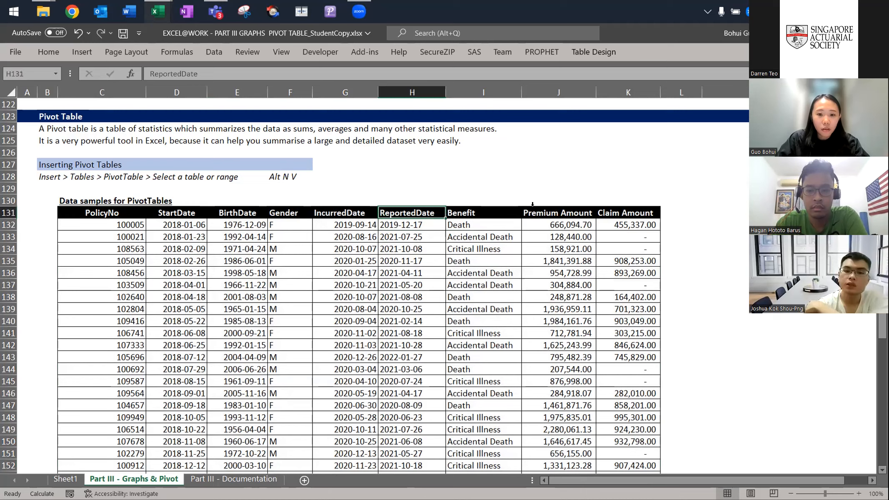
{"action": "key", "text": "Left"}
{"action": "key", "text": "Left"}
{"action": "key", "text": "Left"}
{"action": "key", "text": "Left"}
{"action": "key", "text": "Left"}
{"action": "key", "text": "shift+Right"}
{"action": "key", "text": "shift+Right"}
{"action": "key", "text": "ctrl+shift+Right"}
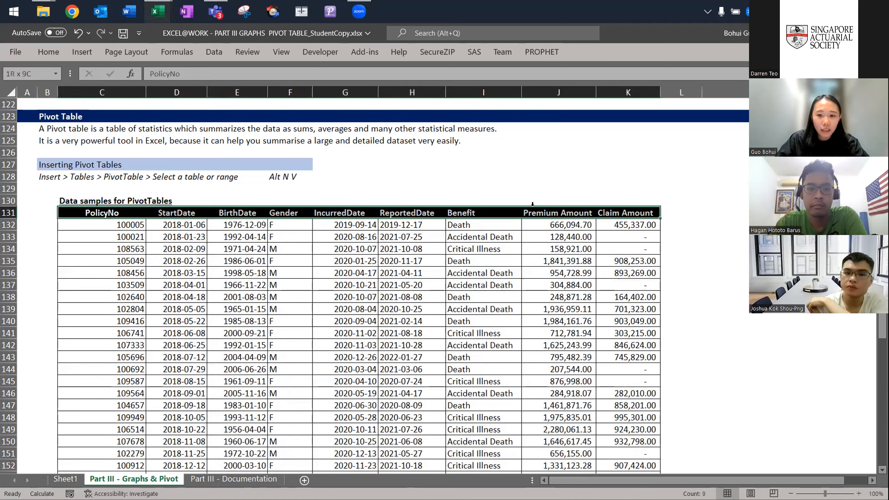
{"action": "key", "text": "ctrl+shift+Down"}
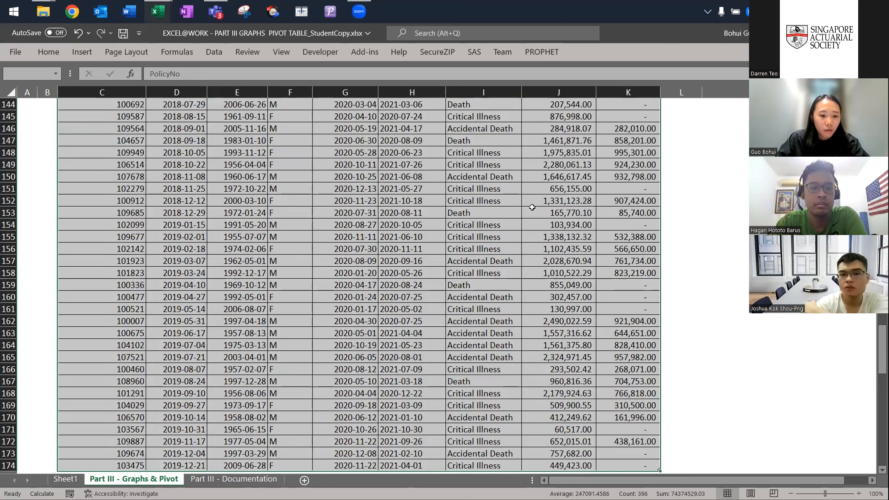
Review the PivotTable field list notes, additional features and exercises below the sample data, and go back to Sheet1
{"action": "scroll", "coordinate": [532, 207], "scroll_direction": "down", "scroll_amount": 10}
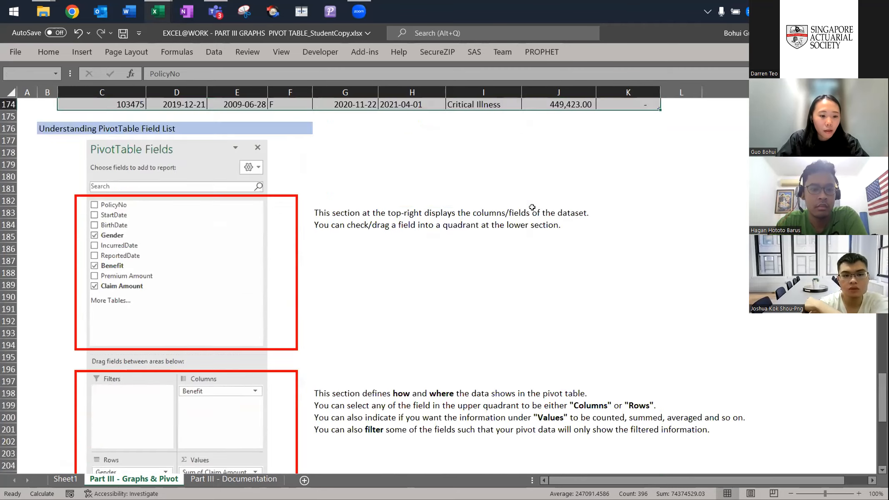
{"action": "scroll", "coordinate": [532, 206], "scroll_direction": "down", "scroll_amount": 6}
{"action": "scroll", "coordinate": [532, 207], "scroll_direction": "down", "scroll_amount": 6}
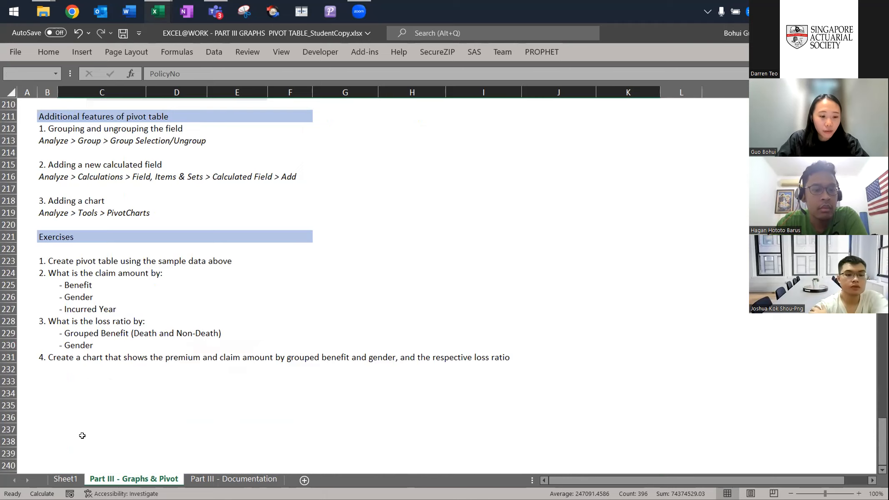
{"action": "key", "text": "ctrl+Page_Down"}
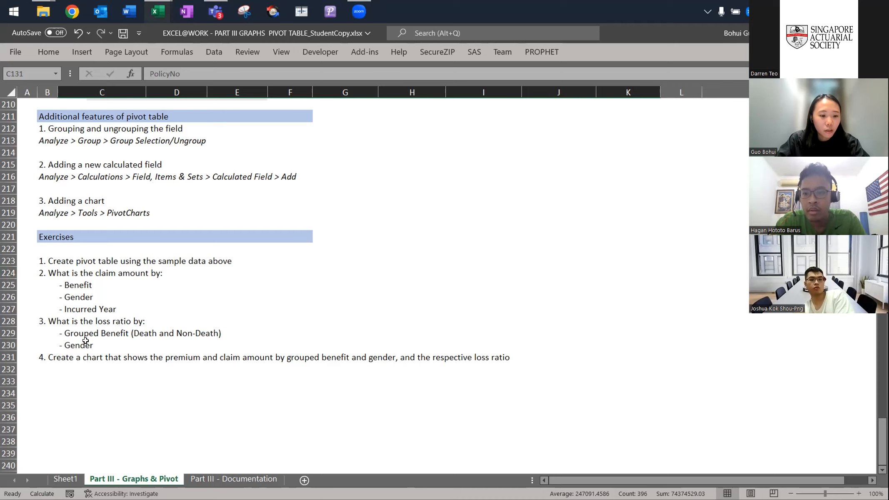
{"action": "key", "text": "ctrl+Page_Up"}
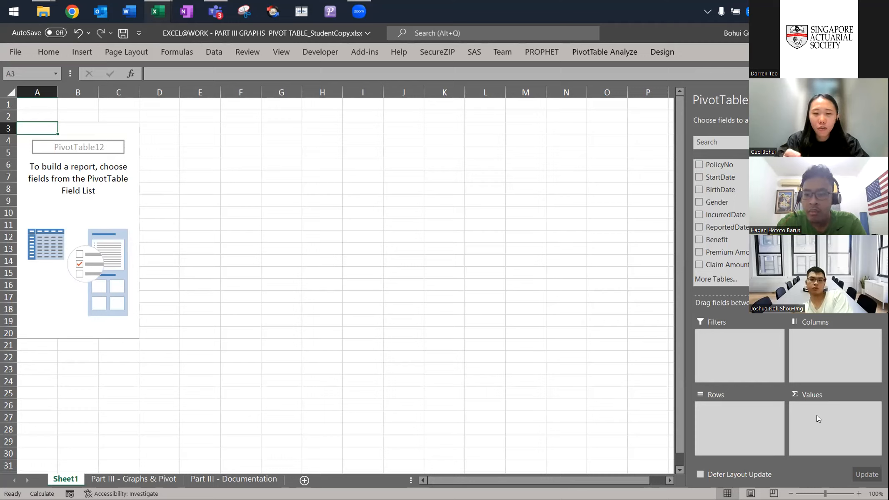
Try adding PolicyNo to the PivotTable's values, and remove the field again
{"action": "left_click_drag", "start_coordinate": [762, 164], "coordinate": [824, 414]}
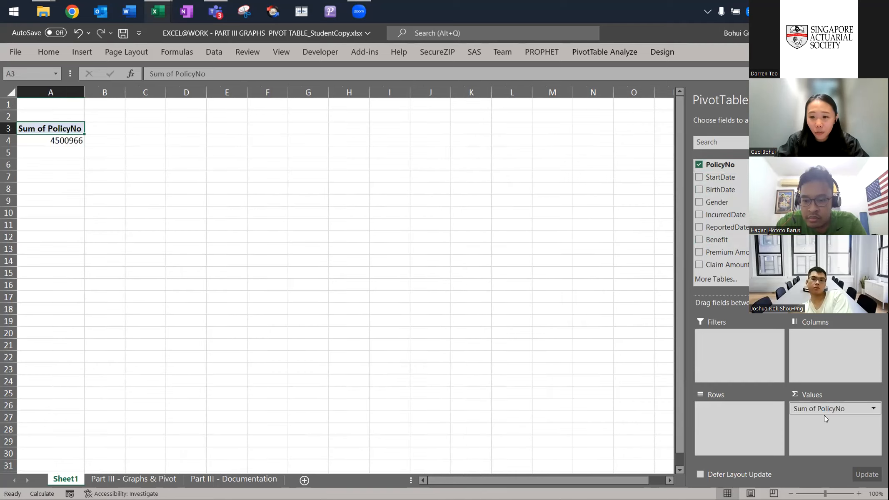
{"action": "left_click", "coordinate": [872, 408]}
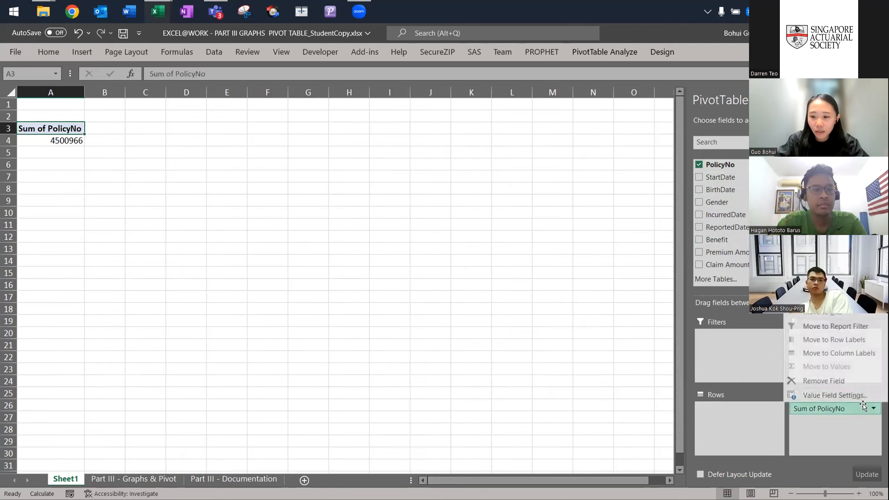
{"action": "left_click", "coordinate": [831, 381]}
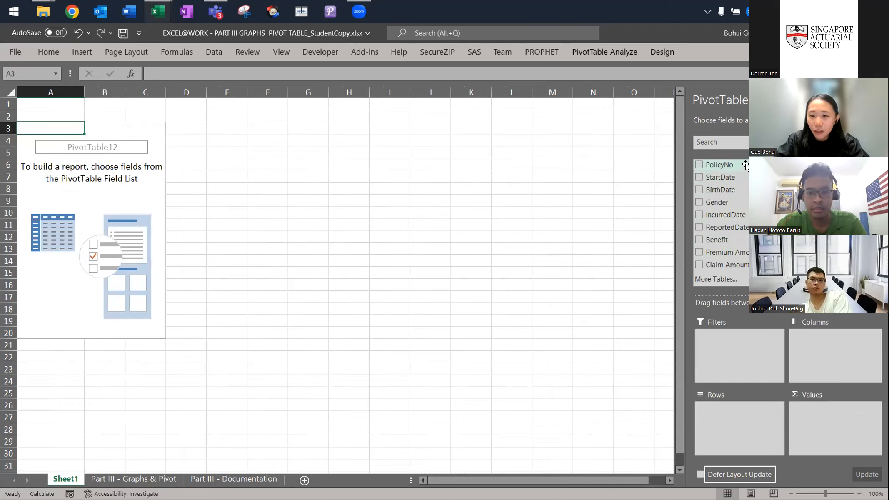
{"action": "mouse_move", "coordinate": [745, 166]}
{"action": "left_mouse_down"}
{"action": "mouse_move", "coordinate": [721, 340]}
{"action": "mouse_move", "coordinate": [724, 412]}
{"action": "mouse_move", "coordinate": [734, 422]}
{"action": "mouse_move", "coordinate": [750, 374]}
{"action": "mouse_move", "coordinate": [783, 337]}
{"action": "mouse_move", "coordinate": [814, 338]}
{"action": "mouse_move", "coordinate": [735, 418]}
{"action": "mouse_move", "coordinate": [770, 215]}
{"action": "left_mouse_up"}
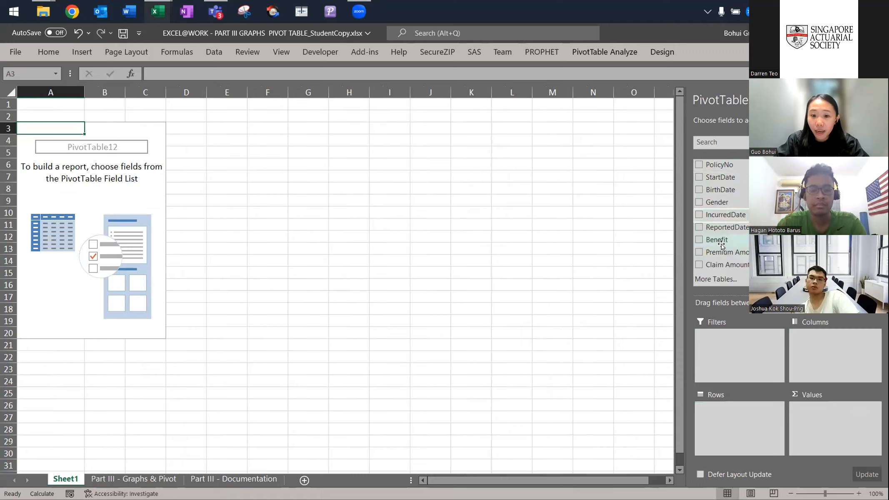
Add the Benefit field to the PivotTable's rows
{"action": "left_click_drag", "start_coordinate": [732, 241], "coordinate": [738, 414]}
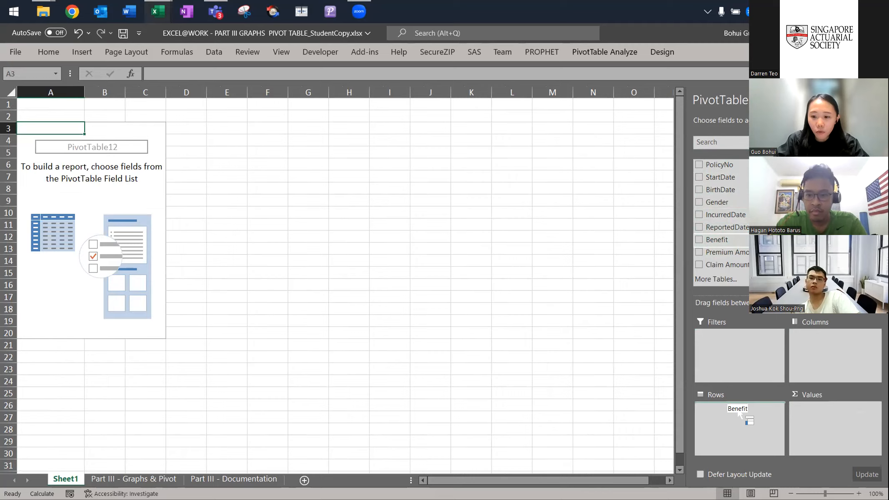
{"action": "mouse_move", "coordinate": [739, 414]}
{"action": "left_mouse_down"}
{"action": "mouse_move", "coordinate": [827, 347]}
{"action": "mouse_move", "coordinate": [750, 418]}
{"action": "left_mouse_up"}
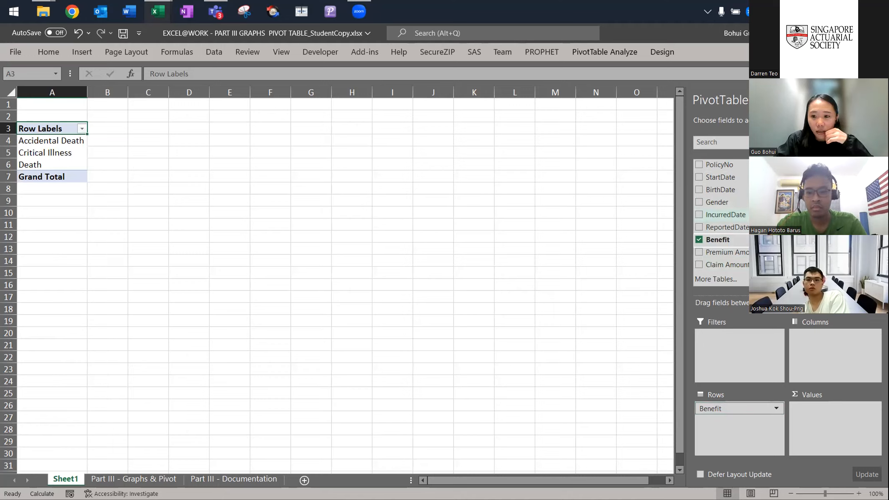
Try IncurredDate as the PivotTable's column field, and remove Years, Quarters and IncurredDate from the columns
{"action": "left_click_drag", "start_coordinate": [758, 214], "coordinate": [812, 349]}
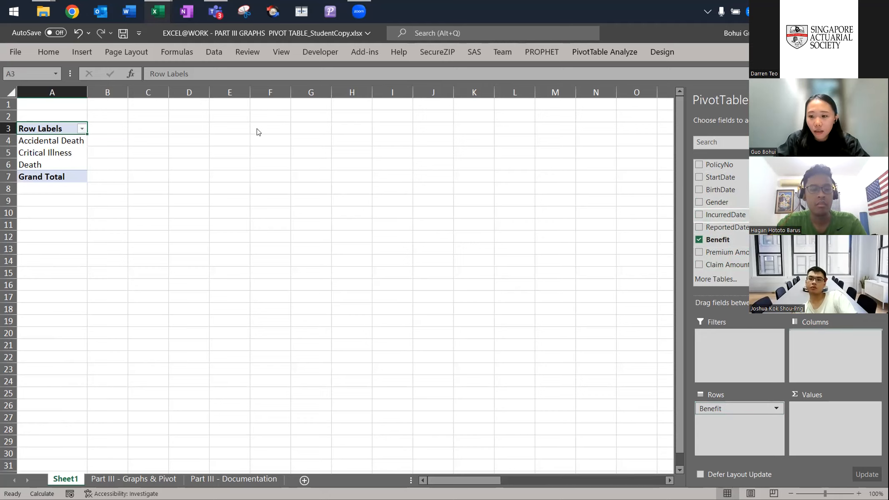
{"action": "left_click", "coordinate": [829, 335]}
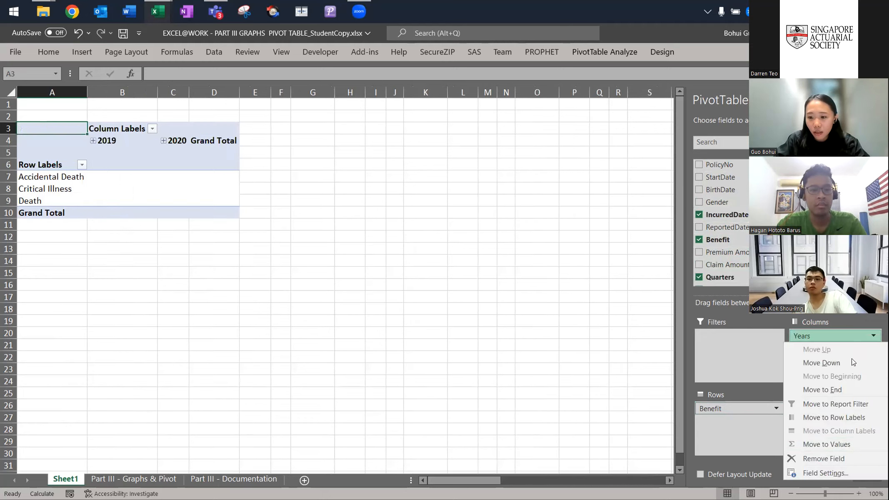
{"action": "left_click", "coordinate": [822, 458]}
{"action": "left_click", "coordinate": [832, 336]}
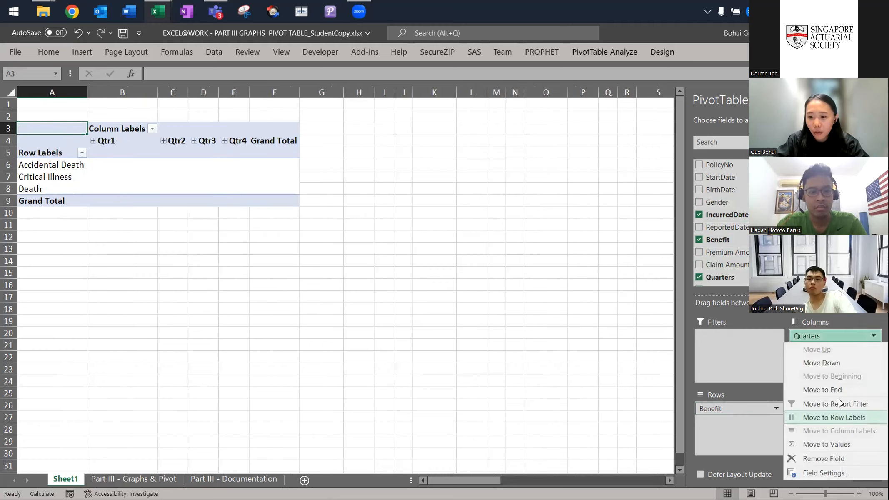
{"action": "left_click", "coordinate": [825, 454]}
{"action": "left_click", "coordinate": [832, 335]}
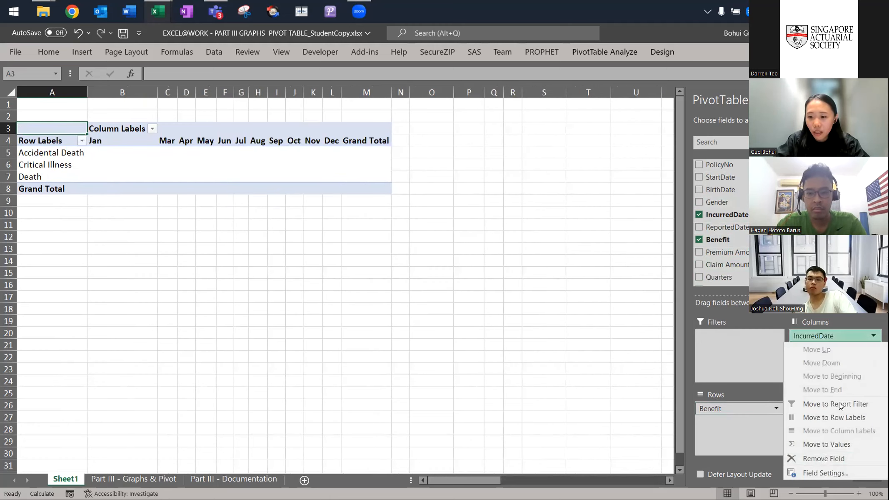
{"action": "left_click", "coordinate": [823, 457]}
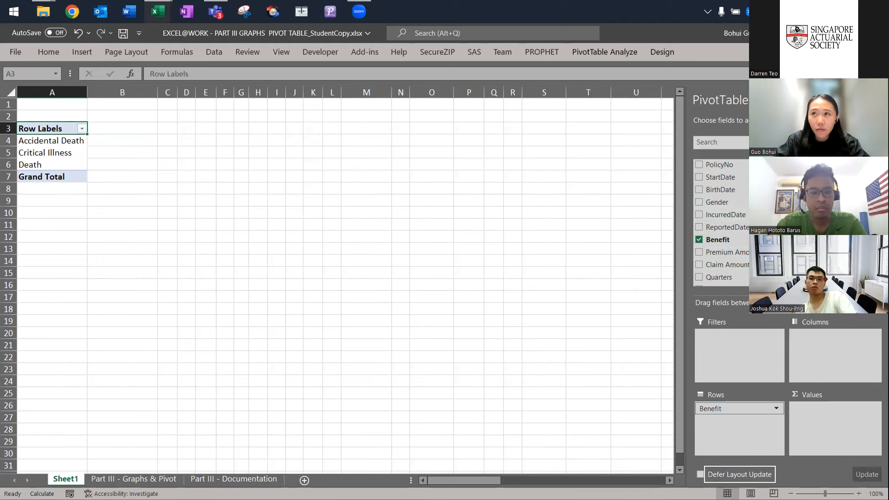
Check the exercise questions on the Part III - Graphs & Pivot sheet and add Gender beneath Benefit in the PivotTable's rows
{"action": "scroll", "coordinate": [720, 250], "scroll_direction": "down", "scroll_amount": 1}
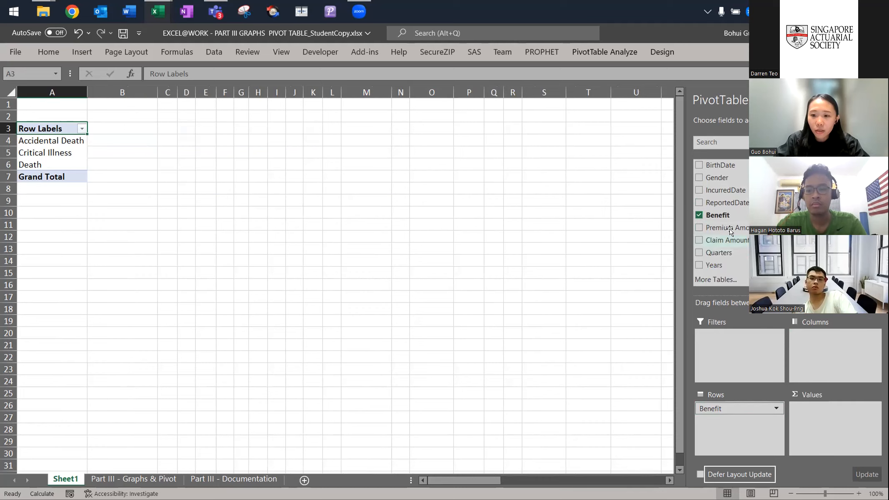
{"action": "left_click", "coordinate": [133, 478]}
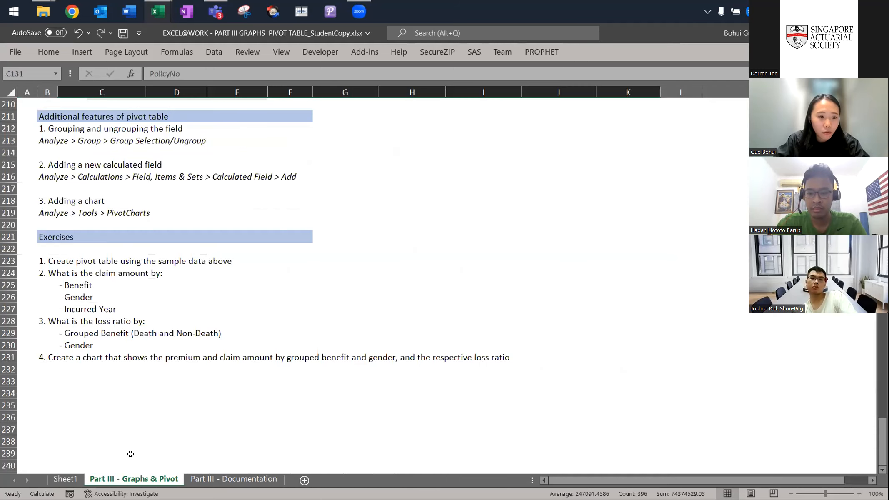
{"action": "left_click", "coordinate": [65, 479]}
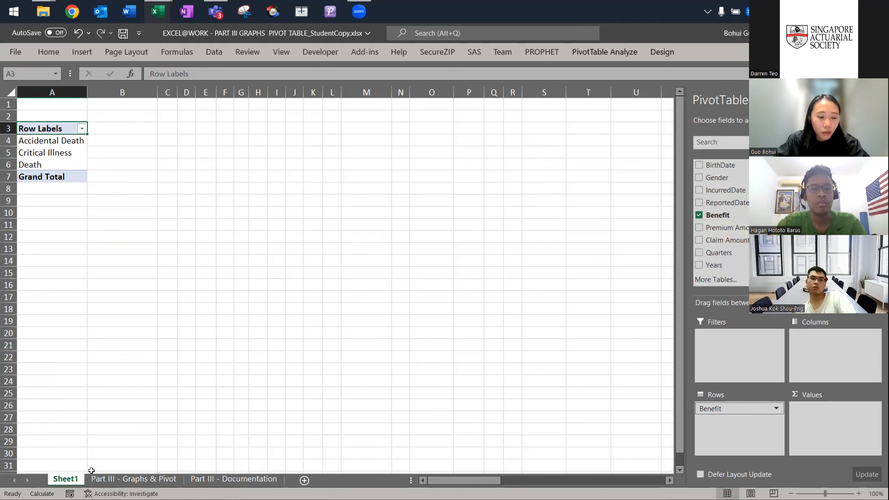
{"action": "left_click_drag", "start_coordinate": [724, 178], "coordinate": [711, 427]}
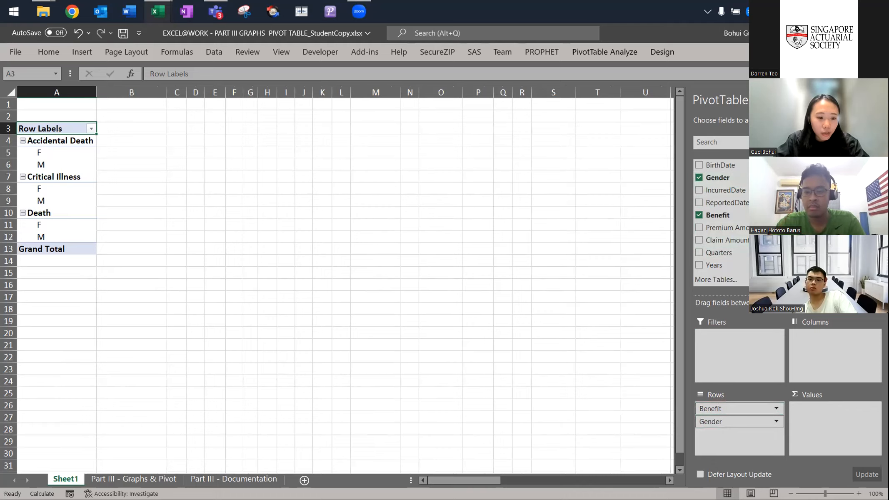
Recheck the exercise questions and add IncurredDate beneath Gender in the PivotTable's rows on Sheet1
{"action": "left_click", "coordinate": [133, 478]}
{"action": "left_click", "coordinate": [66, 478]}
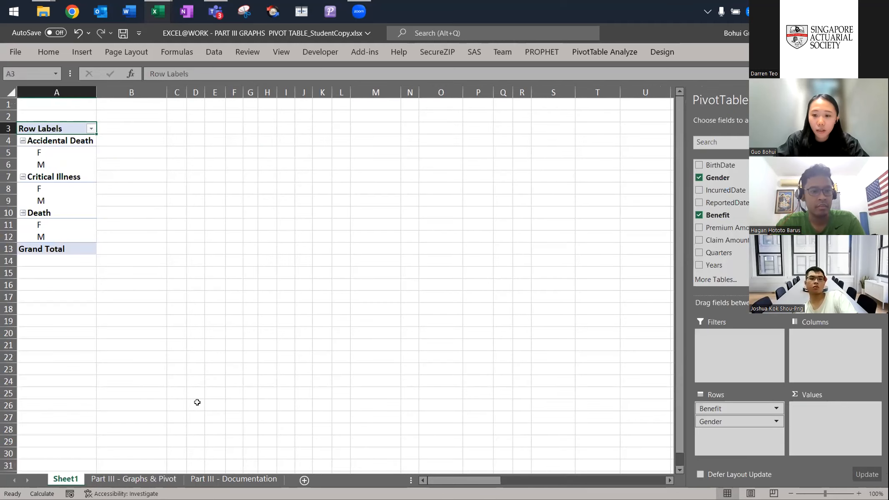
{"action": "scroll", "coordinate": [725, 217], "scroll_direction": "up", "scroll_amount": 2}
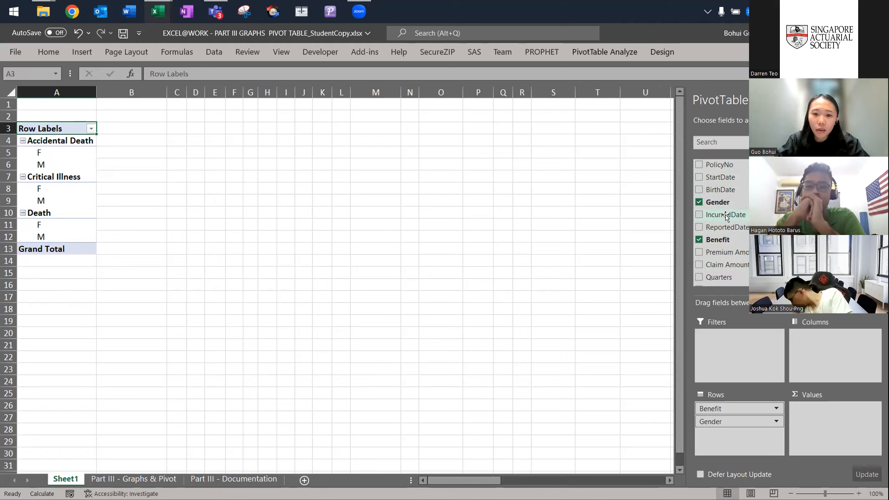
{"action": "left_click_drag", "start_coordinate": [725, 216], "coordinate": [732, 439]}
{"action": "left_click", "coordinate": [778, 451]}
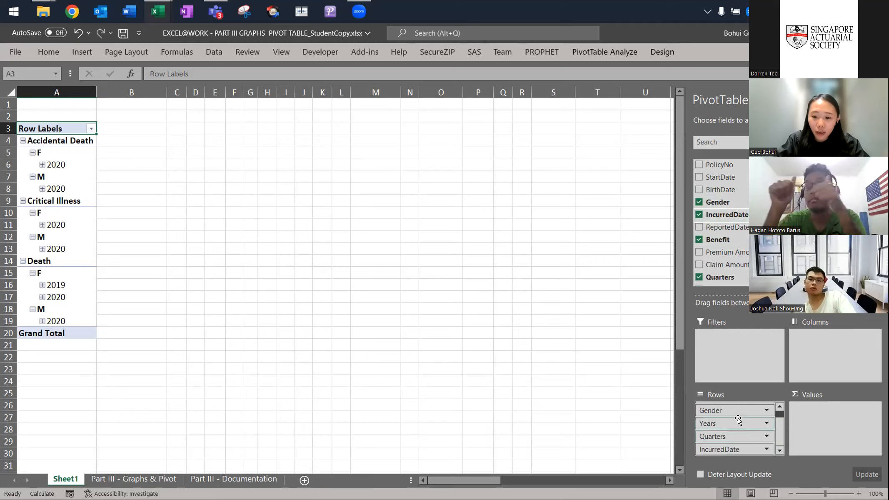
Expand the 2020 items under Accidental Death, F to show quarters, and Qtr1, Qtr3 and Qtr4 to show their months
{"action": "left_click", "coordinate": [42, 165]}
{"action": "left_click", "coordinate": [42, 165]}
{"action": "left_click", "coordinate": [42, 165]}
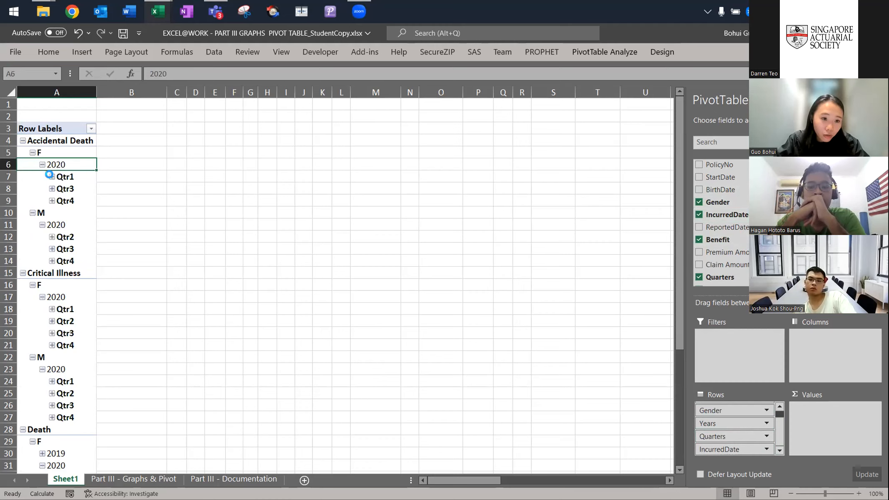
{"action": "left_click", "coordinate": [51, 177]}
{"action": "left_click", "coordinate": [63, 189]}
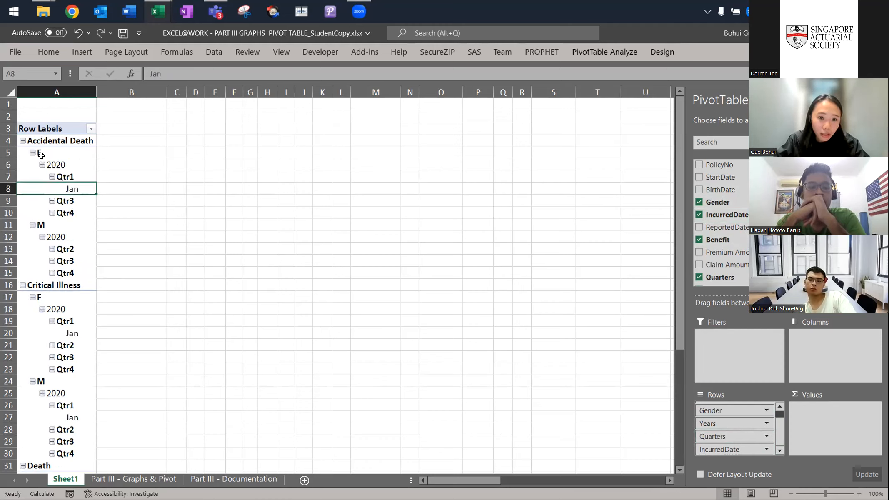
{"action": "left_click", "coordinate": [57, 203]}
{"action": "left_click", "coordinate": [51, 201]}
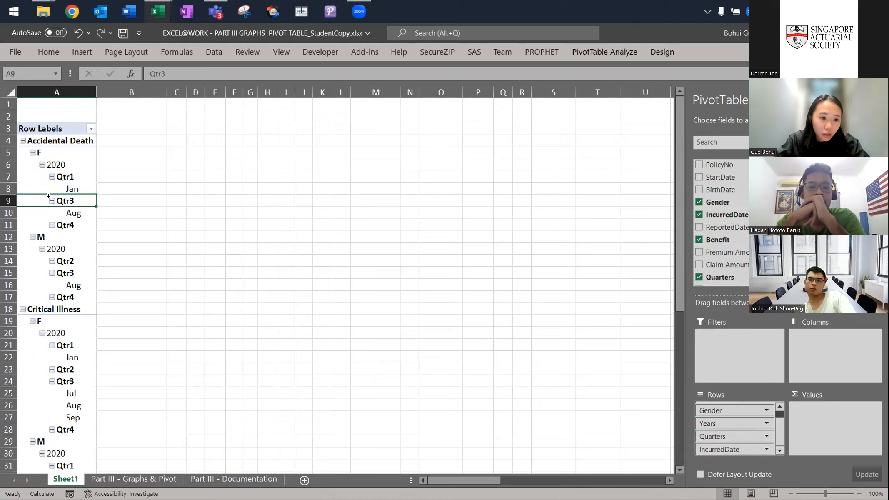
{"action": "left_click", "coordinate": [51, 225]}
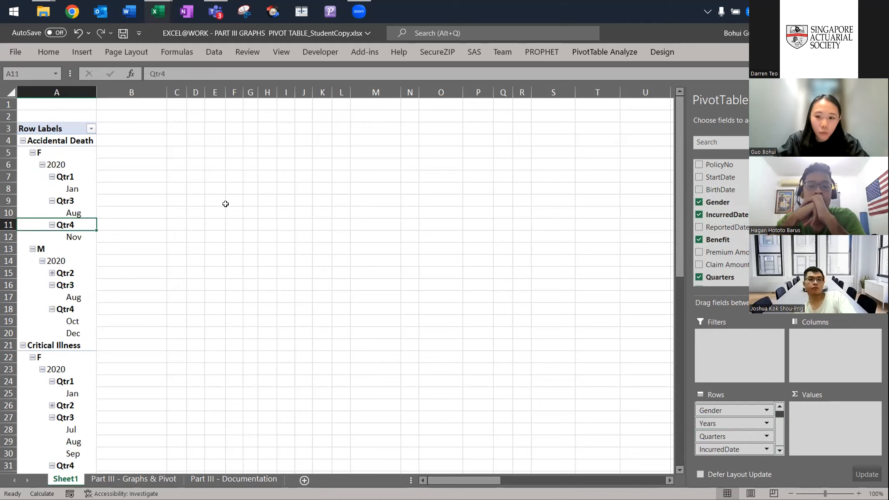
Remove the Quarters and IncurredDate fields from the PivotTable's rows
{"action": "left_click", "coordinate": [766, 436]}
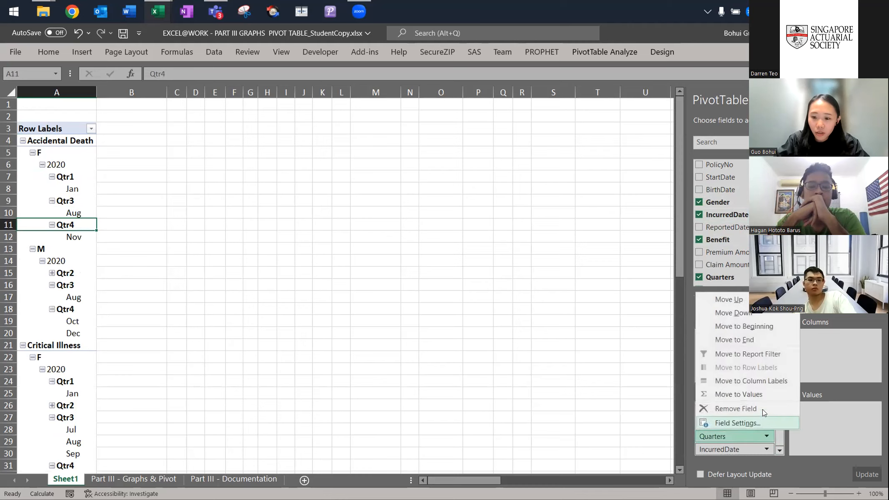
{"action": "left_click", "coordinate": [765, 409]}
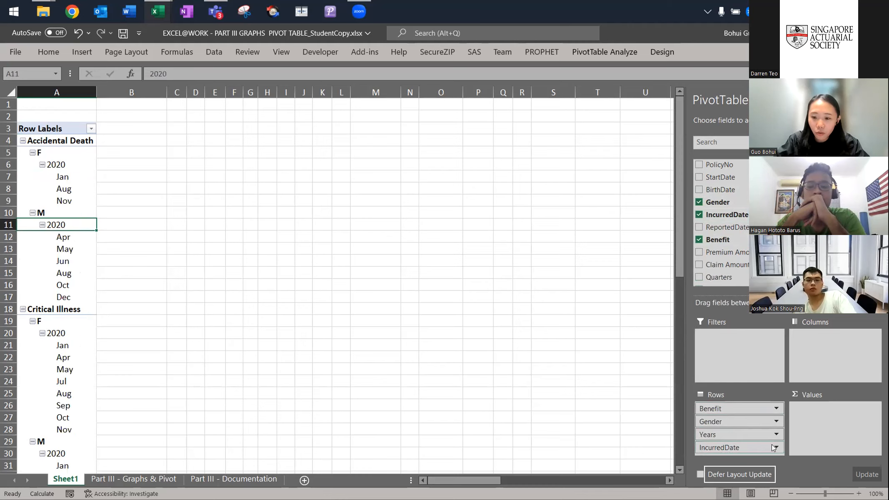
{"action": "left_click", "coordinate": [773, 448]}
{"action": "left_click", "coordinate": [771, 423]}
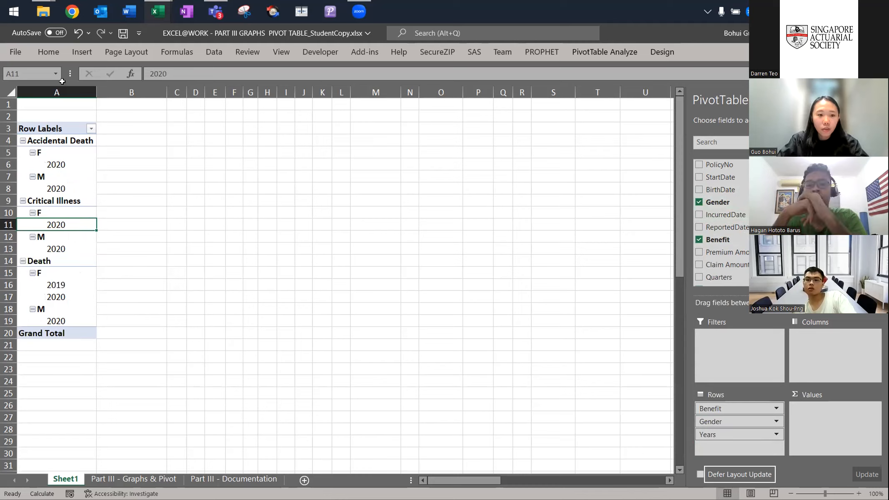
Try the tabular form report layout on the PivotTable, and undo it
{"action": "left_click_drag", "start_coordinate": [58, 130], "coordinate": [57, 333]}
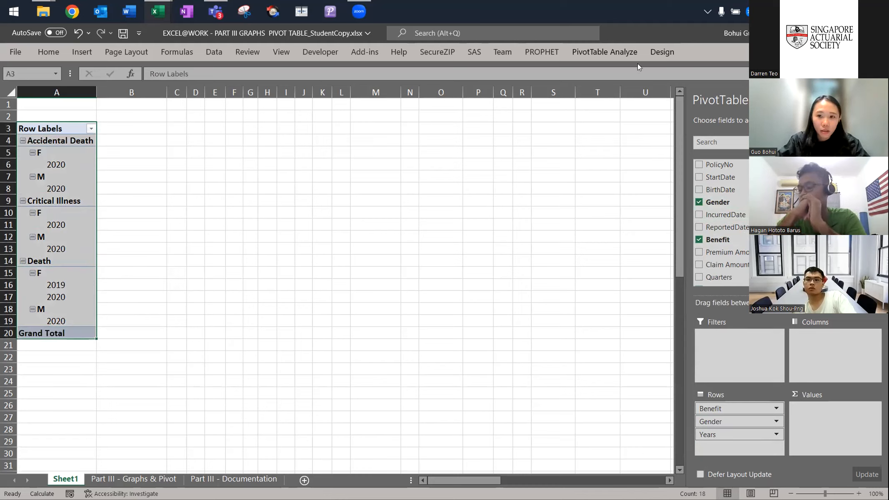
{"action": "key", "text": "alt"}
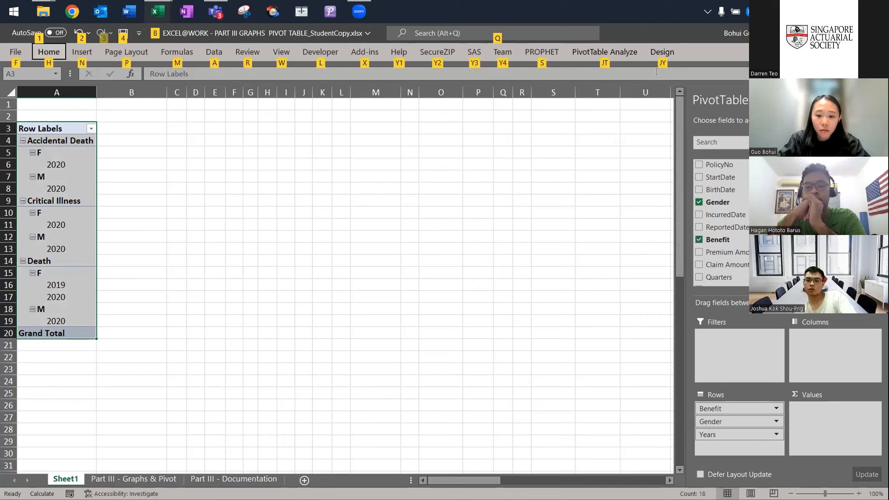
{"action": "key", "text": "j"}
{"action": "key", "text": "y"}
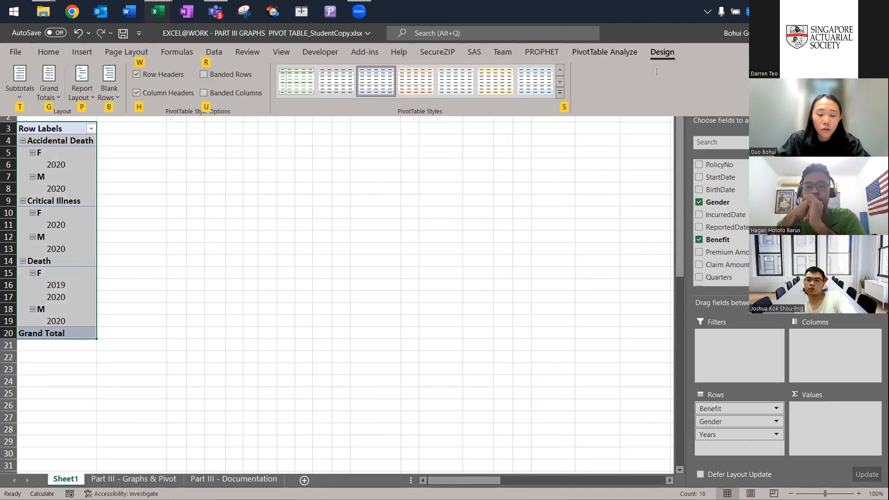
{"action": "key", "text": "Escape"}
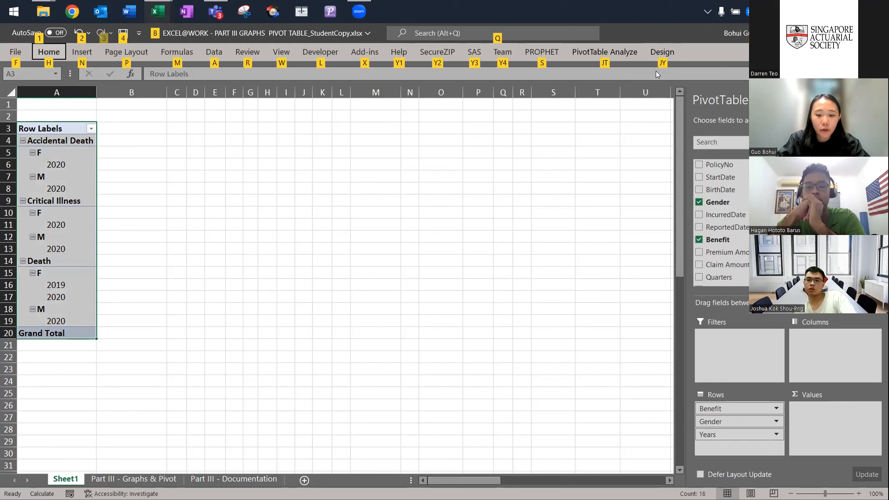
{"action": "key", "text": "j"}
{"action": "key", "text": "y"}
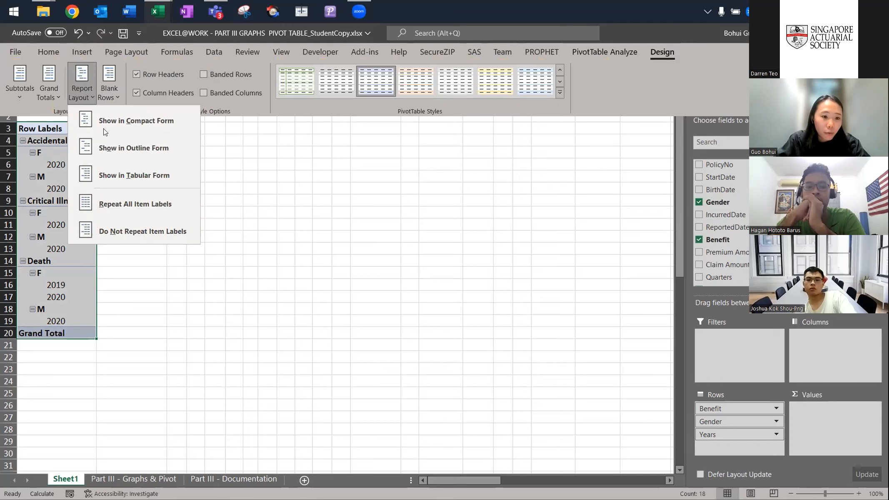
{"action": "left_click", "coordinate": [111, 175]}
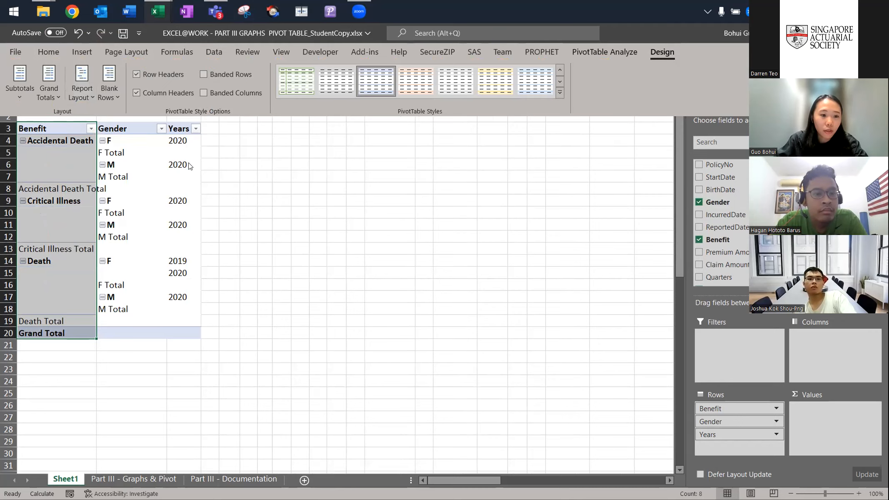
{"action": "key", "text": "ctrl+z"}
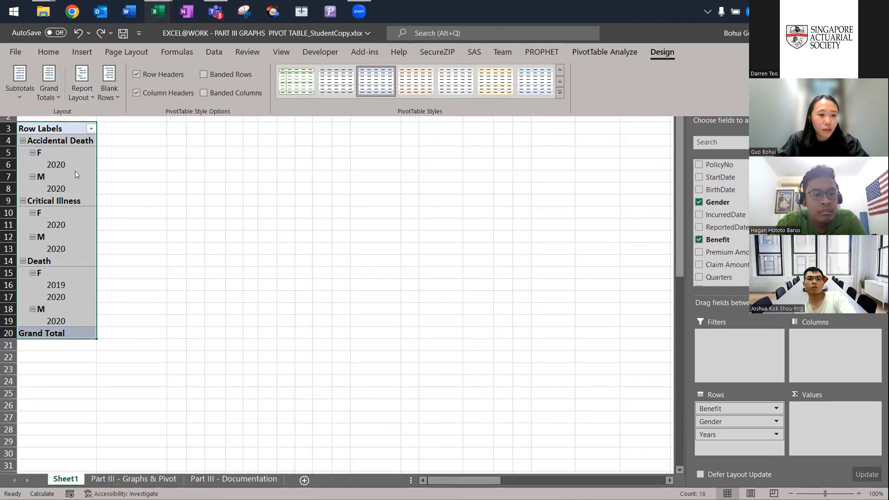
Set the PivotTable's report layout to tabular form
{"action": "left_click", "coordinate": [84, 88]}
{"action": "left_click", "coordinate": [114, 174]}
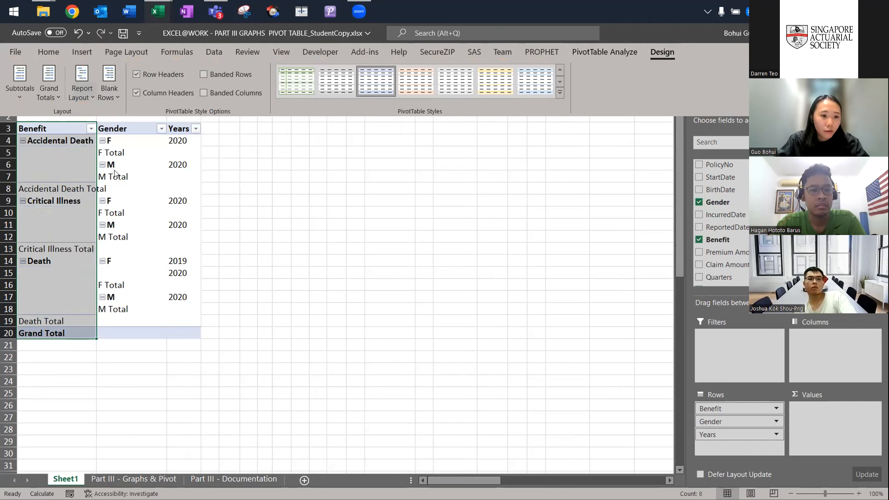
{"action": "left_click", "coordinate": [83, 79]}
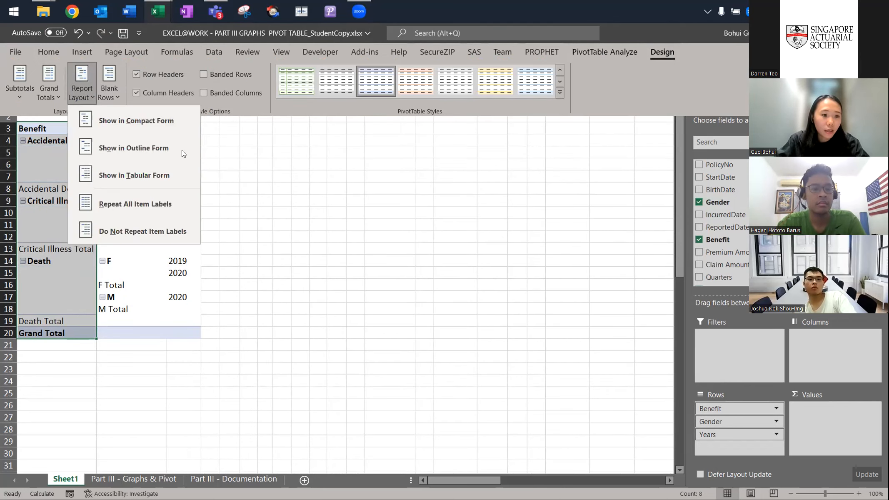
{"action": "left_click", "coordinate": [253, 214]}
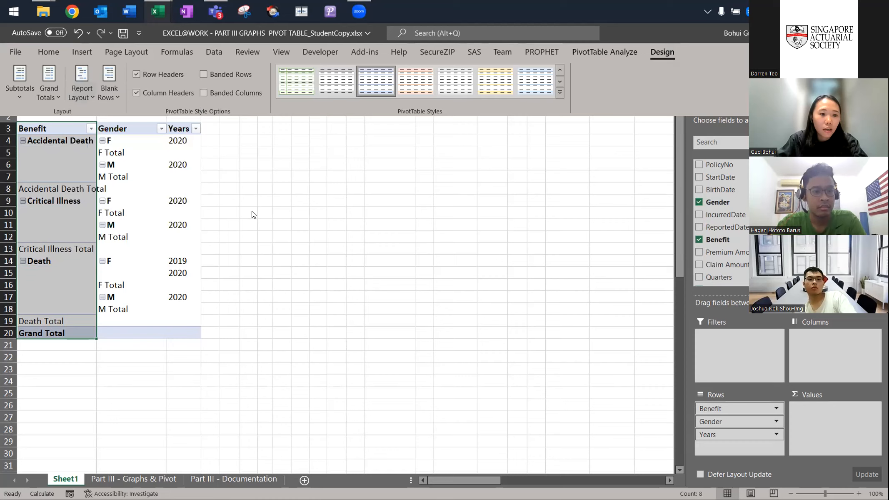
Repeat all item labels in the PivotTable to fill the blank cells in the Benefit column
{"action": "left_click", "coordinate": [83, 151]}
{"action": "left_click", "coordinate": [78, 148]}
{"action": "left_click_drag", "start_coordinate": [78, 147], "coordinate": [79, 300]}
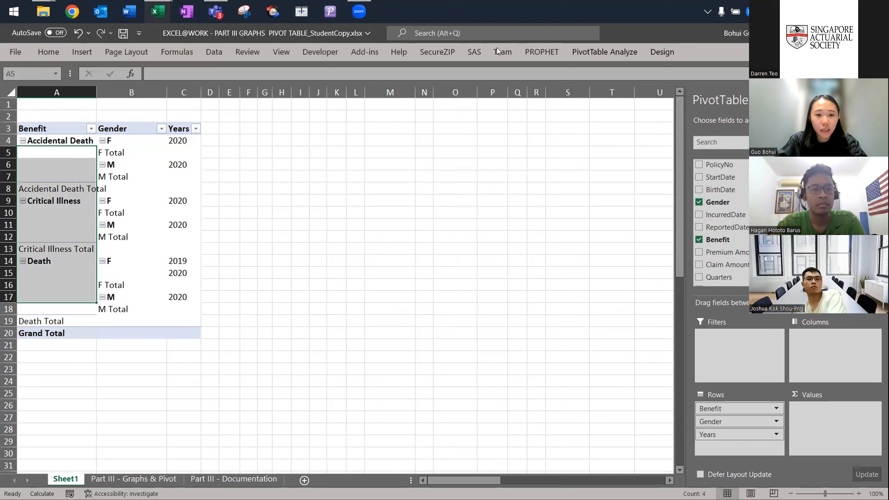
{"action": "left_click", "coordinate": [649, 53]}
{"action": "left_click", "coordinate": [82, 81]}
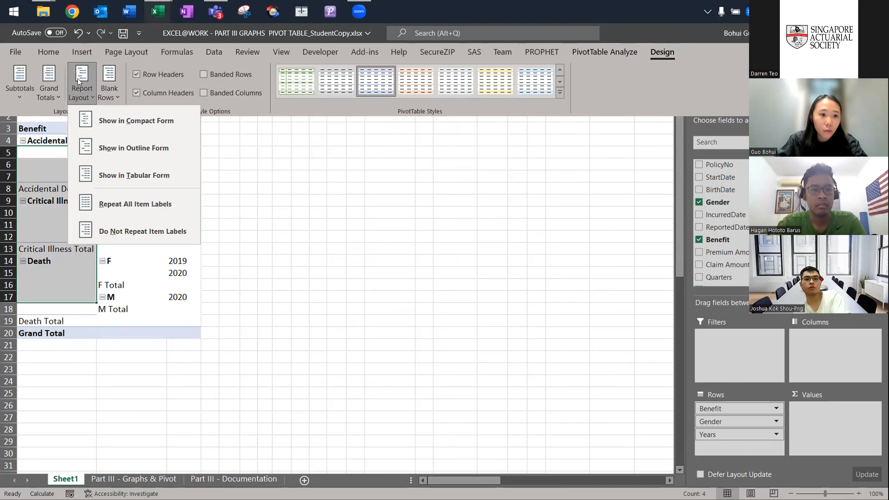
{"action": "left_click", "coordinate": [113, 204]}
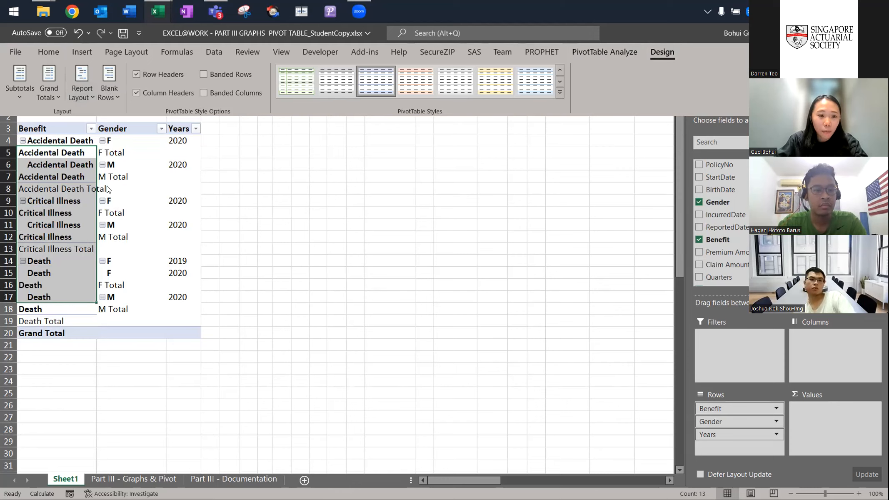
{"action": "left_click", "coordinate": [77, 177]}
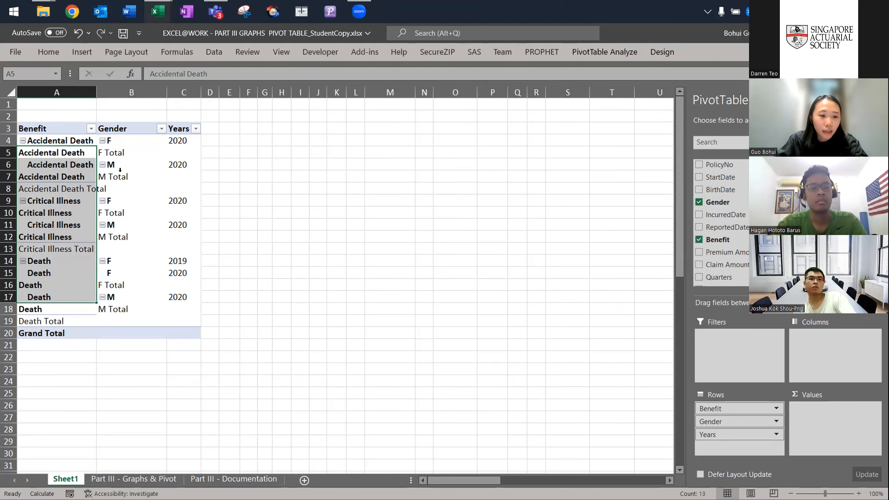
{"action": "left_click", "coordinate": [73, 175]}
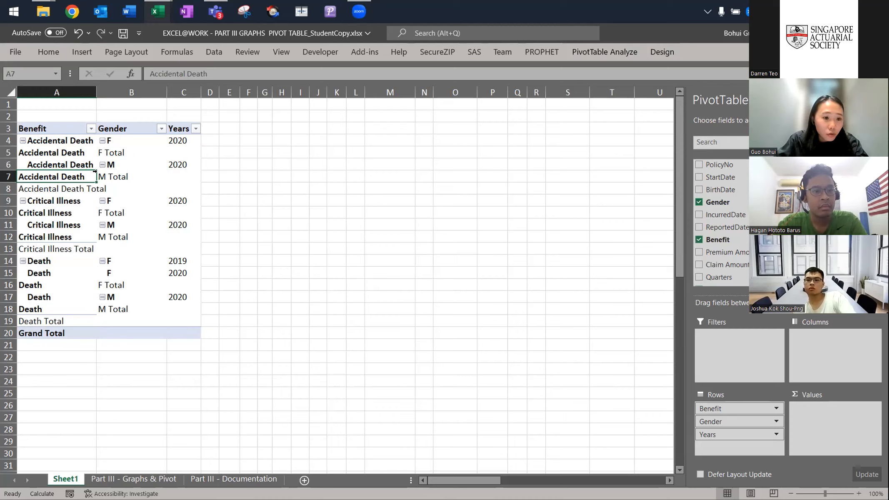
Turn off the Benefit subtotals in the PivotTable
{"action": "right_click", "coordinate": [63, 188]}
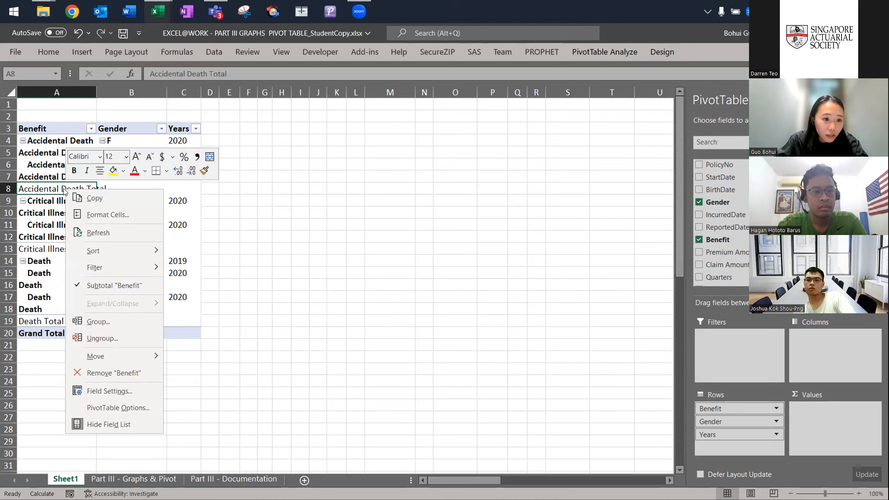
{"action": "right_click", "coordinate": [50, 188]}
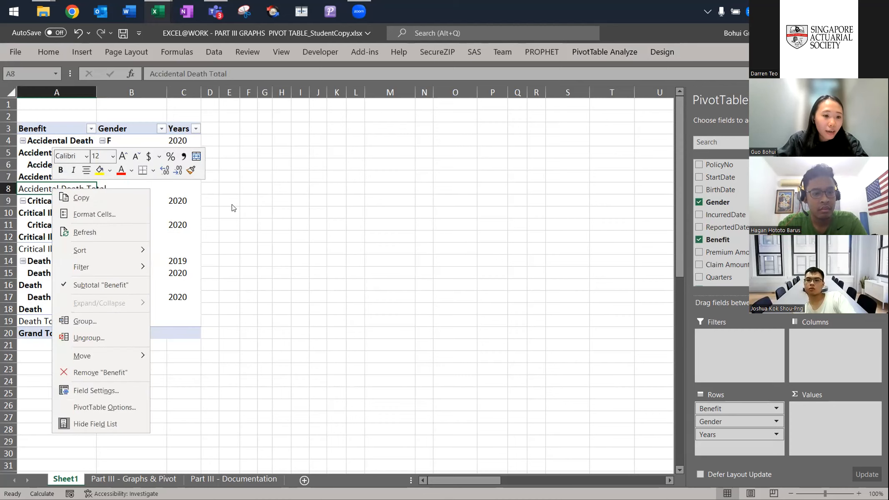
{"action": "left_click", "coordinate": [242, 232]}
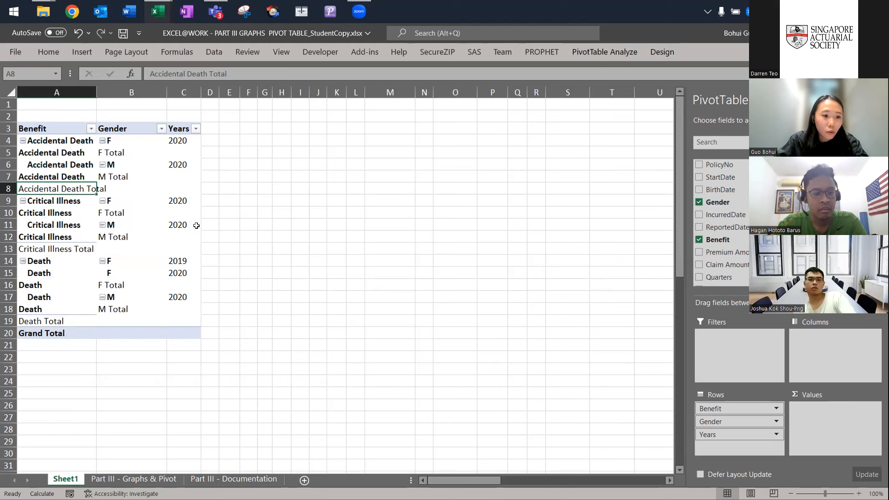
{"action": "right_click", "coordinate": [67, 179]}
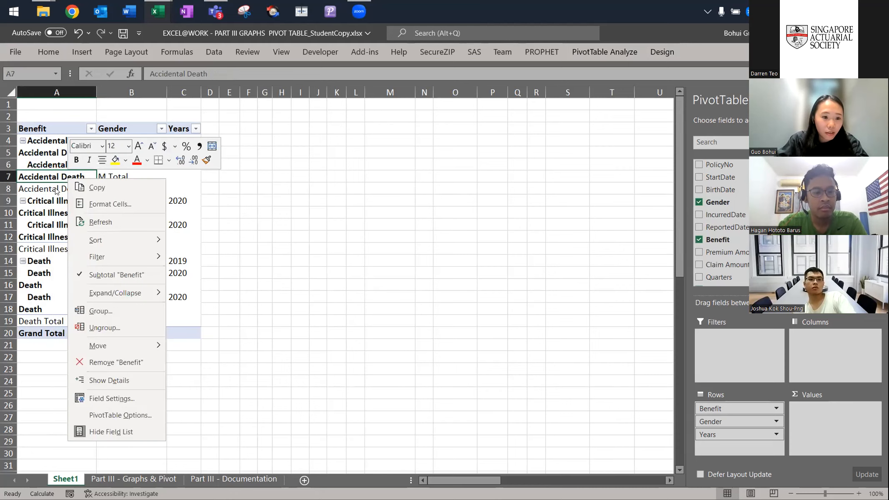
{"action": "left_click", "coordinate": [54, 191]}
{"action": "right_click", "coordinate": [55, 191]}
{"action": "left_click", "coordinate": [101, 287]}
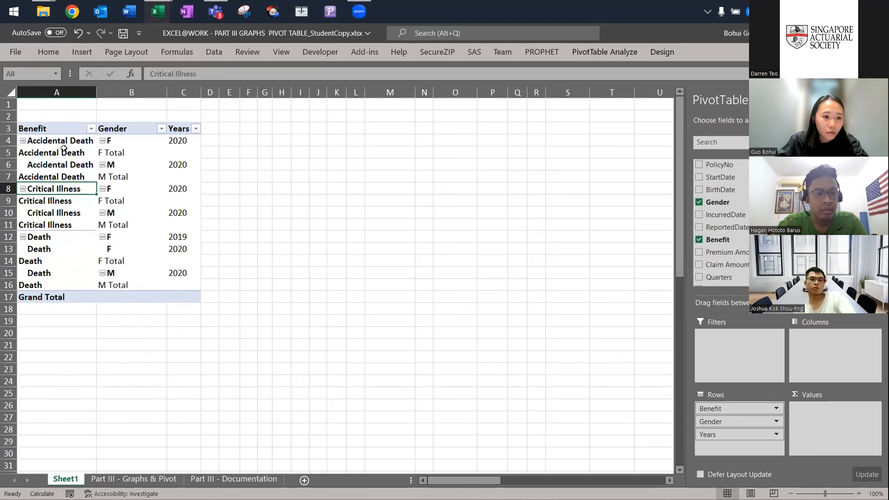
Turn off the Gender subtotals in the PivotTable
{"action": "right_click", "coordinate": [64, 153]}
{"action": "left_click", "coordinate": [204, 188]}
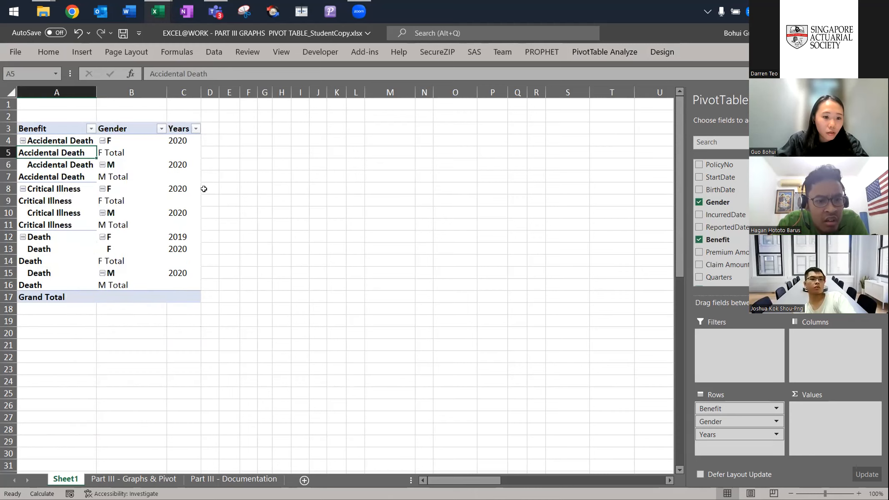
{"action": "left_click", "coordinate": [104, 153]}
{"action": "right_click", "coordinate": [104, 153]}
{"action": "left_click", "coordinate": [124, 246]}
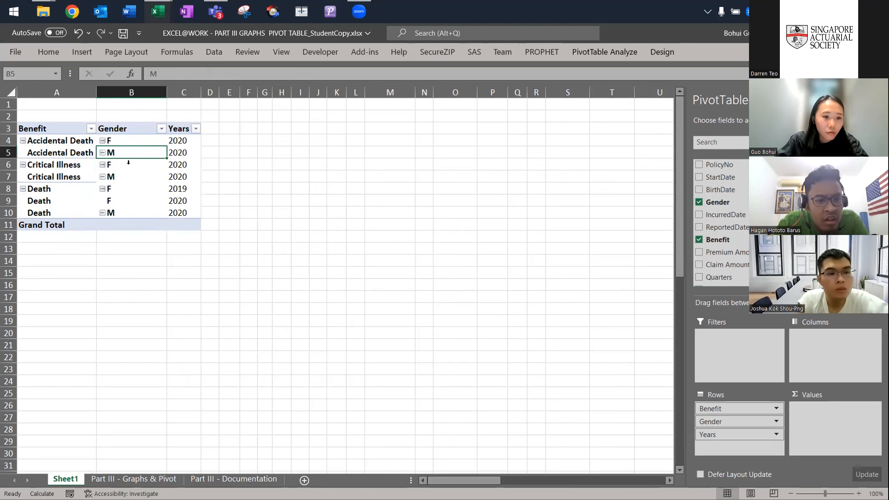
{"action": "left_click_drag", "start_coordinate": [41, 128], "coordinate": [179, 223]}
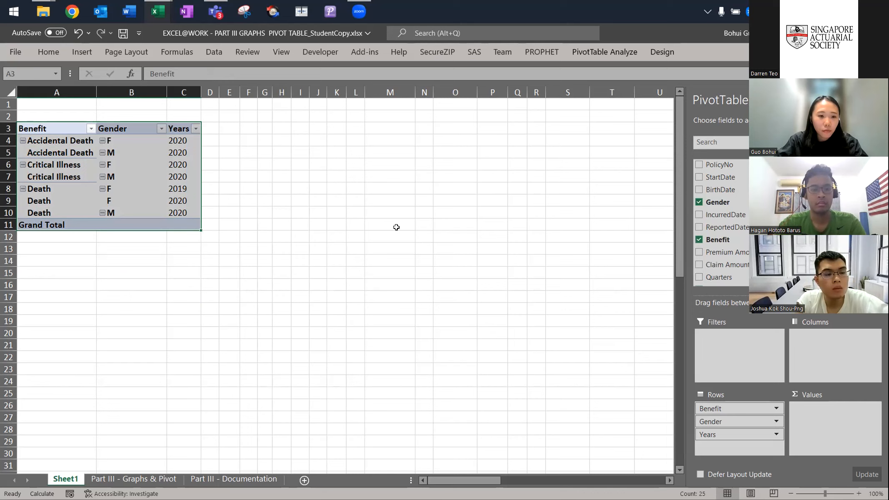
{"action": "left_click", "coordinate": [181, 164]}
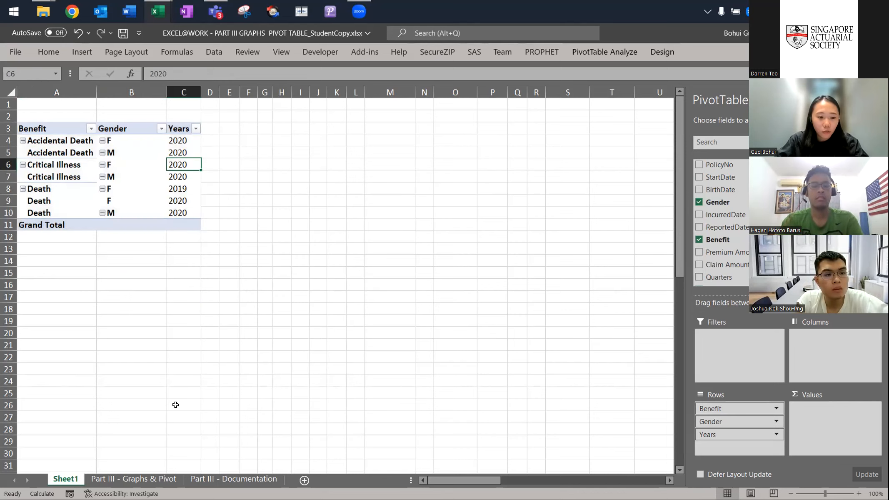
Recheck the exercise questions on the Part III - Graphs & Pivot sheet and add Claim Amount to the PivotTable's values on Sheet1
{"action": "key", "text": "ctrl+Page_Down"}
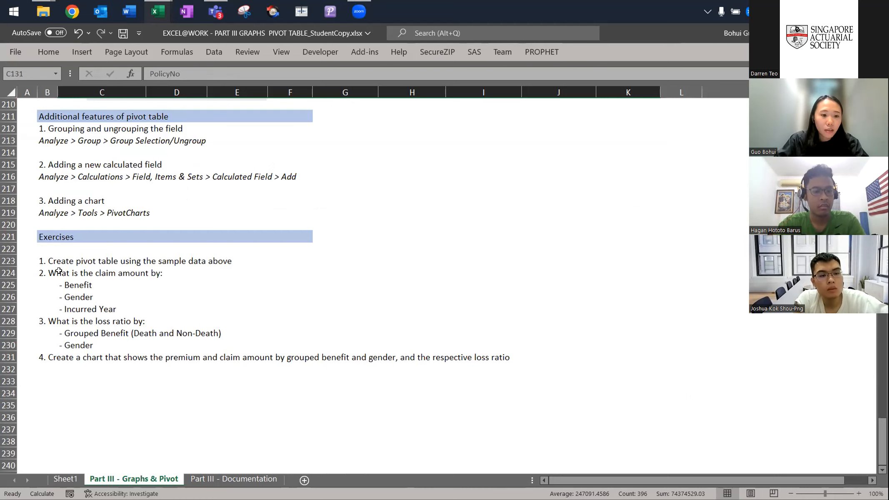
{"action": "key", "text": "ctrl+Page_Up"}
{"action": "scroll", "coordinate": [724, 227], "scroll_direction": "down", "scroll_amount": 1}
{"action": "left_click_drag", "start_coordinate": [727, 240], "coordinate": [826, 417]}
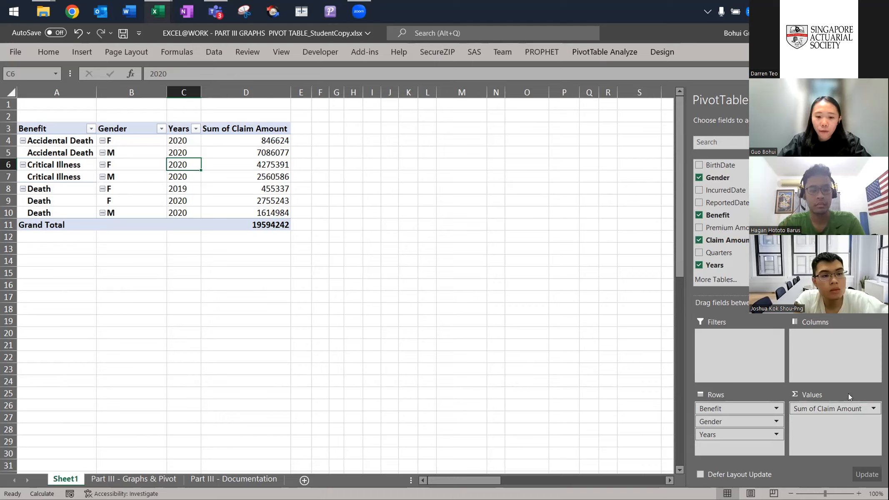
Inspect the Benefit field's subtotal options and its layout and print options, closing the settings without applying anything
{"action": "left_click", "coordinate": [775, 408]}
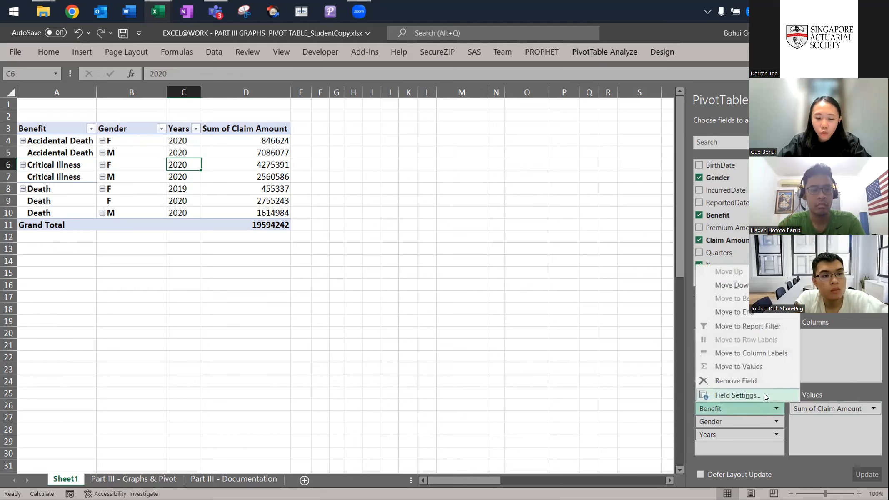
{"action": "left_click", "coordinate": [764, 393]}
{"action": "left_click", "coordinate": [303, 176]}
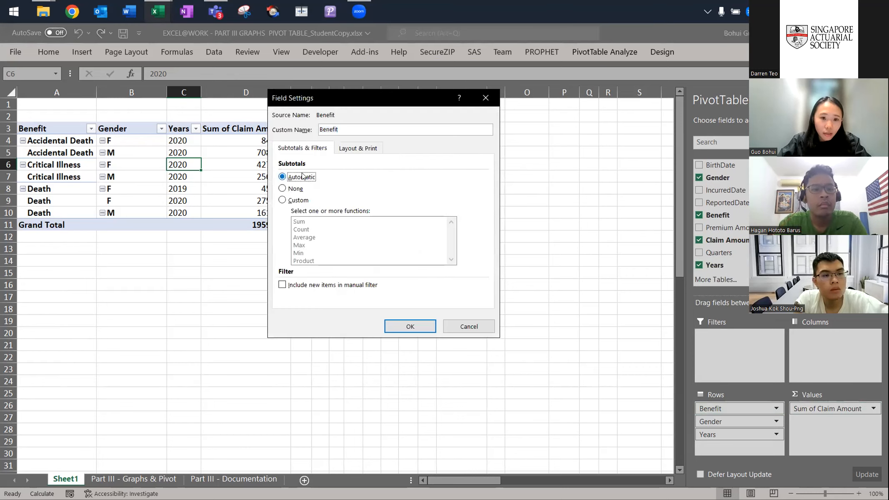
{"action": "left_click", "coordinate": [299, 188]}
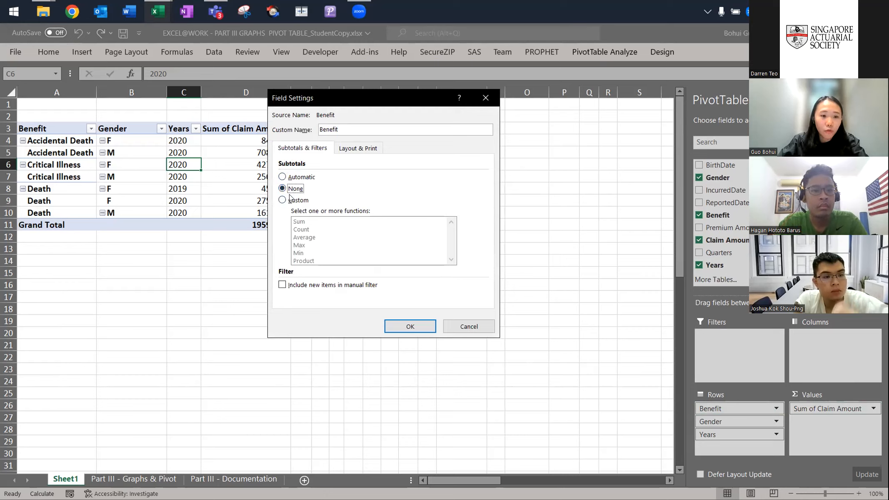
{"action": "left_click", "coordinate": [354, 149]}
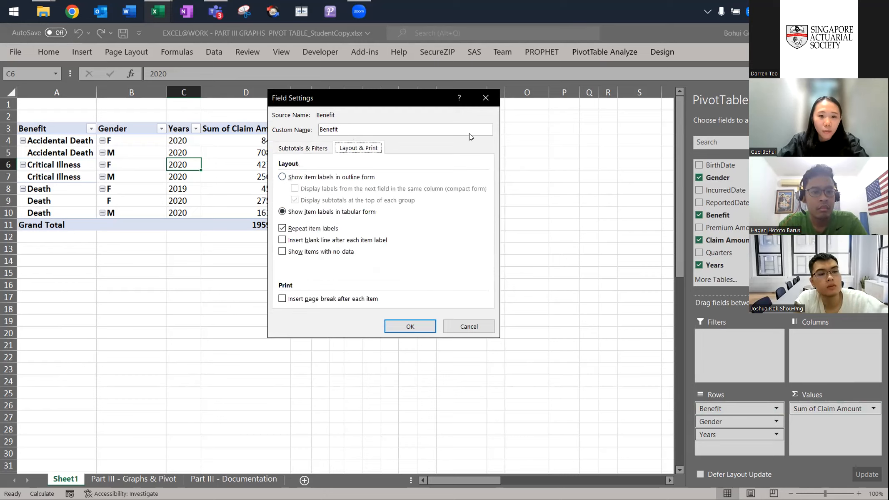
{"action": "left_click", "coordinate": [485, 100]}
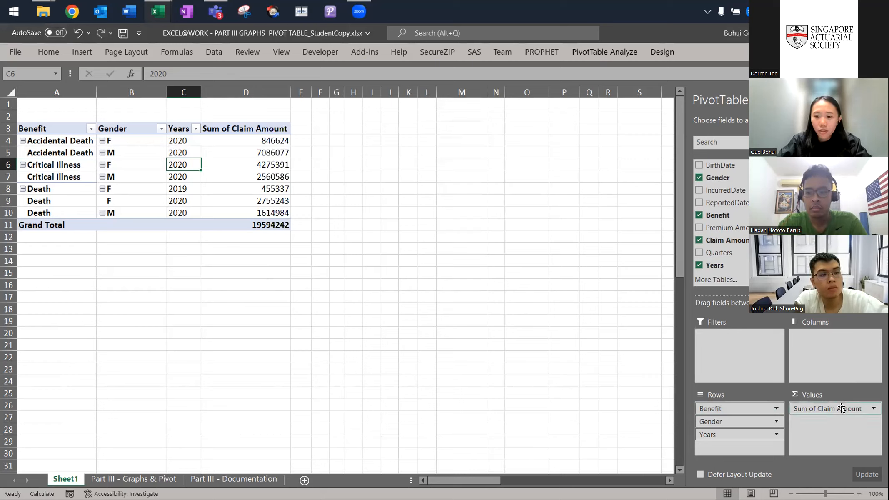
Try summarizing the PivotTable's Claim Amount values by Count, and undo the change
{"action": "left_click", "coordinate": [873, 409]}
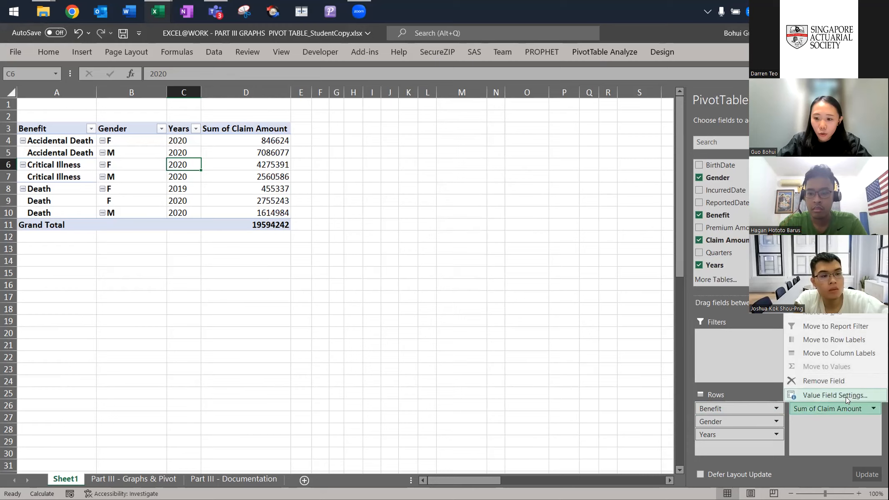
{"action": "left_click", "coordinate": [846, 425]}
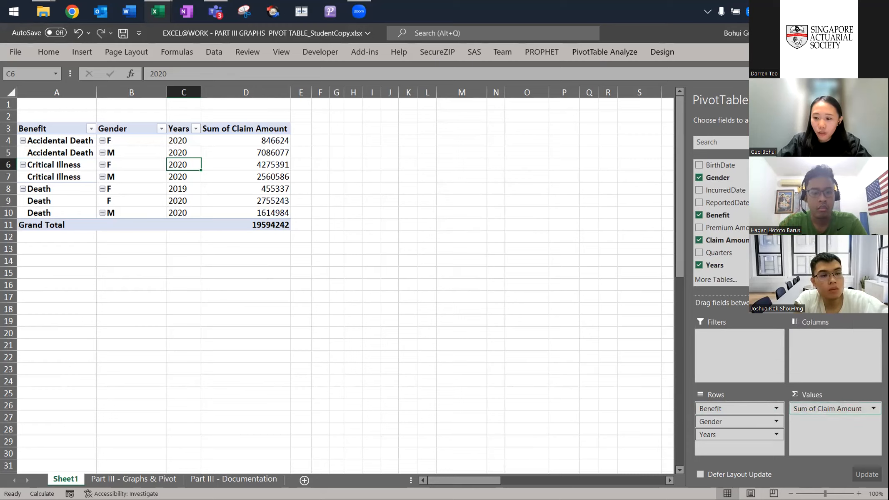
{"action": "left_click", "coordinate": [873, 409]}
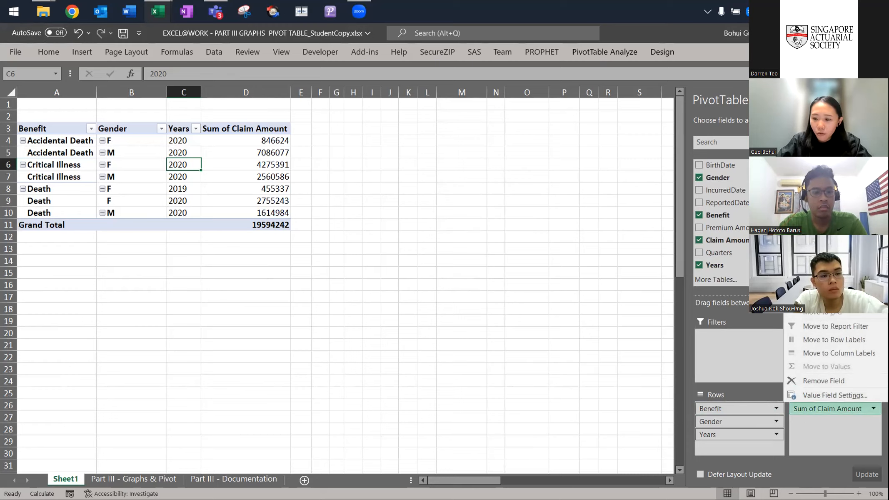
{"action": "left_click", "coordinate": [820, 395]}
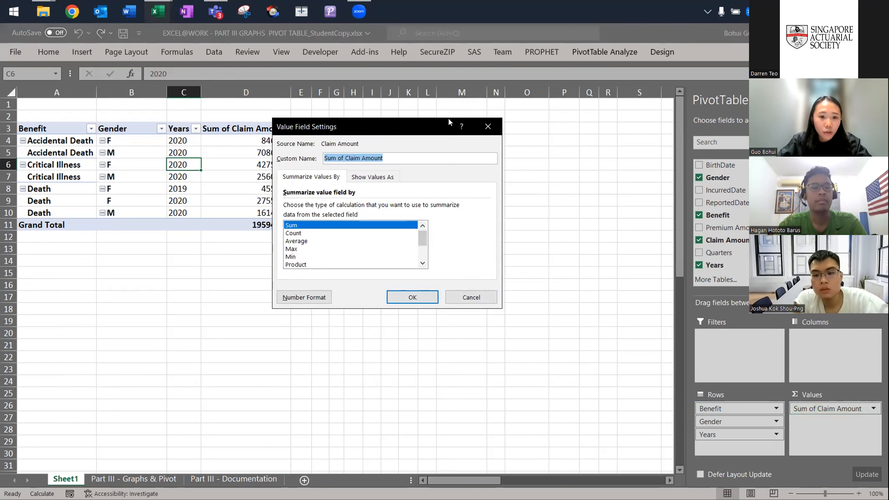
{"action": "left_click_drag", "start_coordinate": [448, 120], "coordinate": [523, 116]}
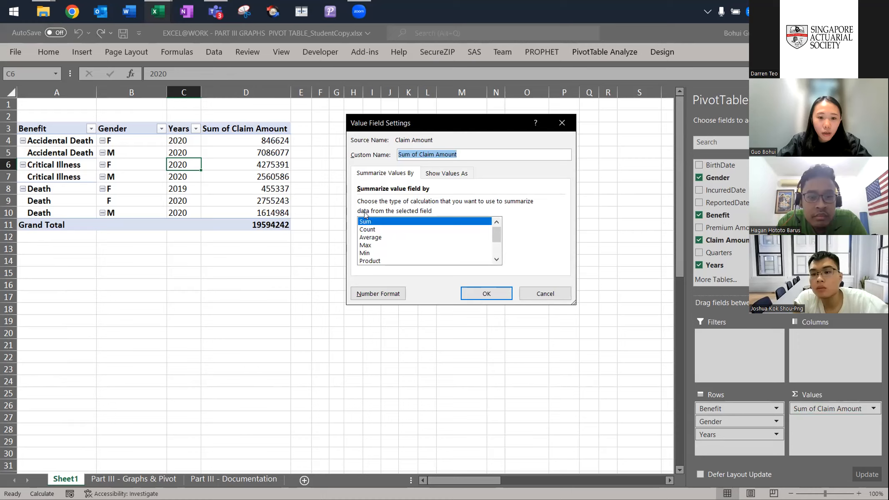
{"action": "left_click", "coordinate": [385, 229]}
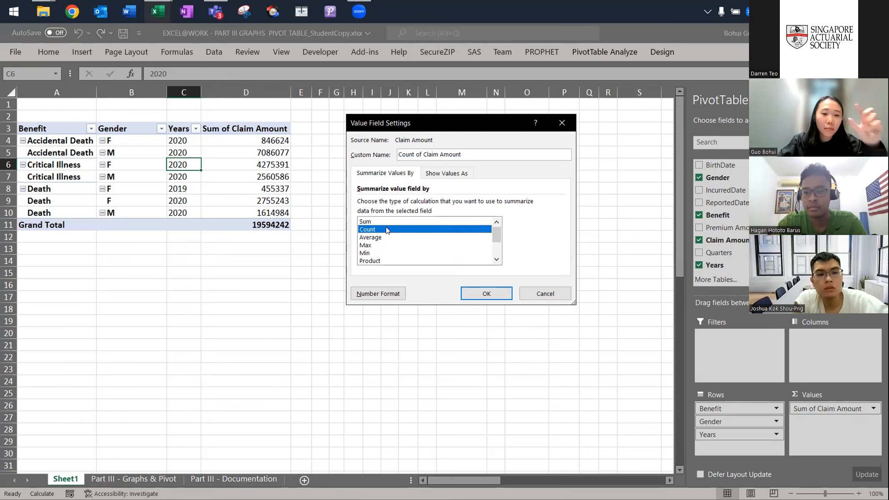
{"action": "left_click", "coordinate": [488, 292]}
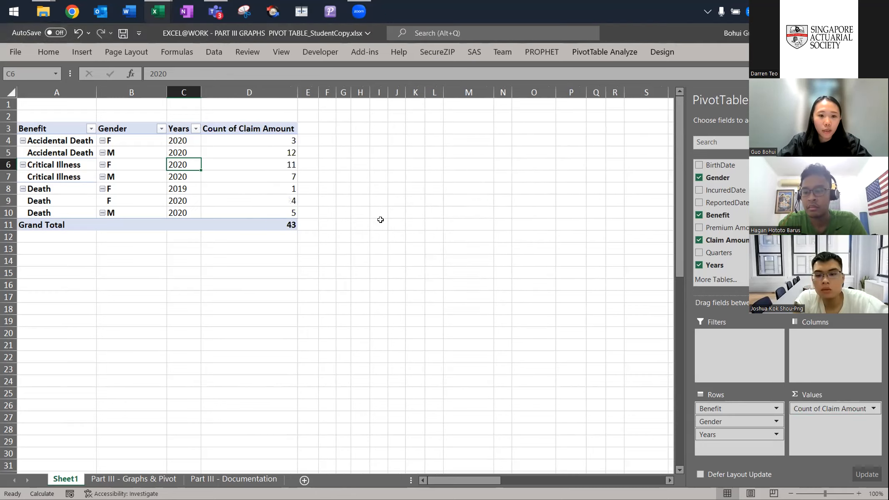
{"action": "key", "text": "ctrl+z"}
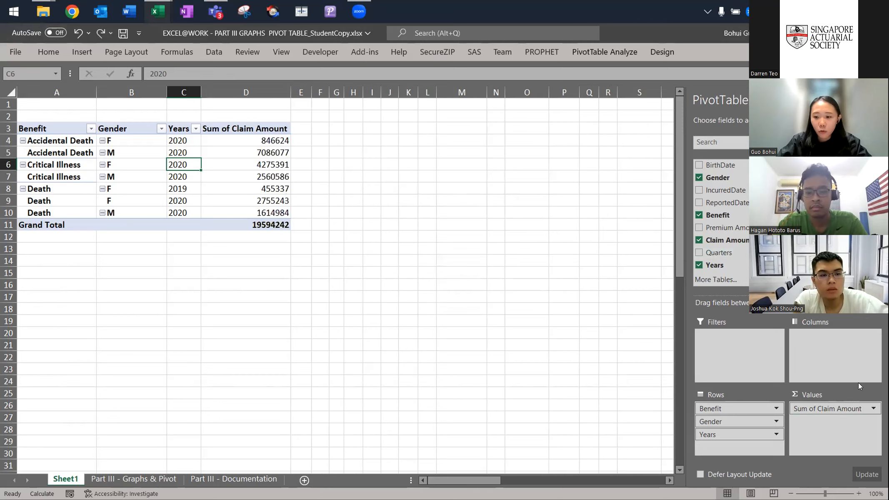
Look through the summary functions and the show-values-as settings available for the Claim Amount value field, leaving them unapplied
{"action": "left_click", "coordinate": [870, 404]}
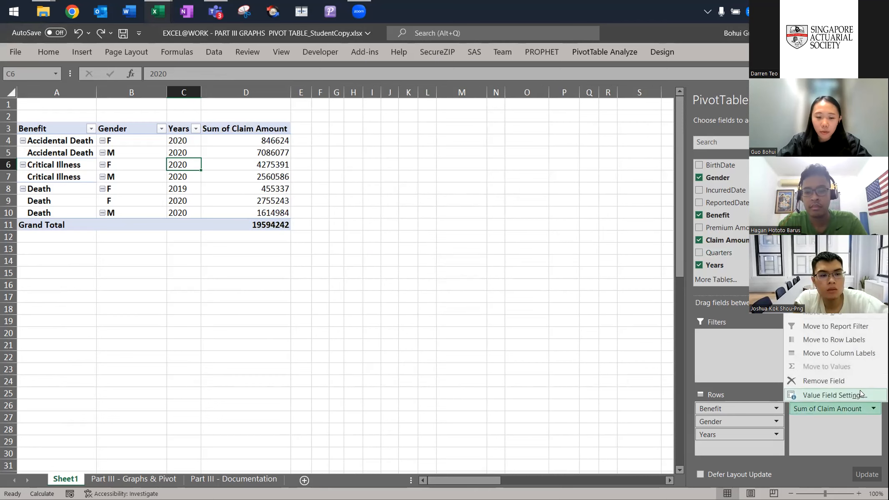
{"action": "left_click", "coordinate": [859, 389]}
{"action": "left_click", "coordinate": [427, 228]}
{"action": "key", "text": "Down"}
{"action": "key", "text": "Down"}
{"action": "key", "text": "Down"}
{"action": "key", "text": "Down"}
{"action": "key", "text": "Down"}
{"action": "key", "text": "Down"}
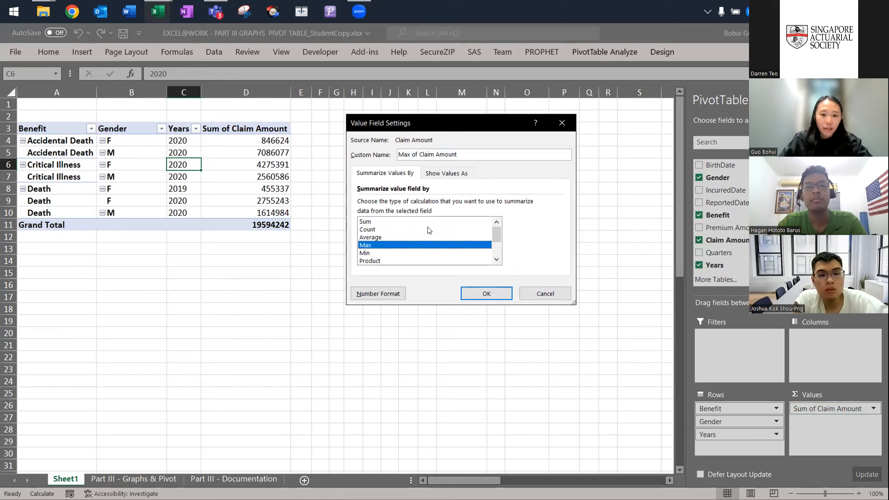
{"action": "key", "text": "Down"}
{"action": "key", "text": "Down"}
{"action": "key", "text": "Up"}
{"action": "key", "text": "Up"}
{"action": "key", "text": "Up"}
{"action": "key", "text": "Up"}
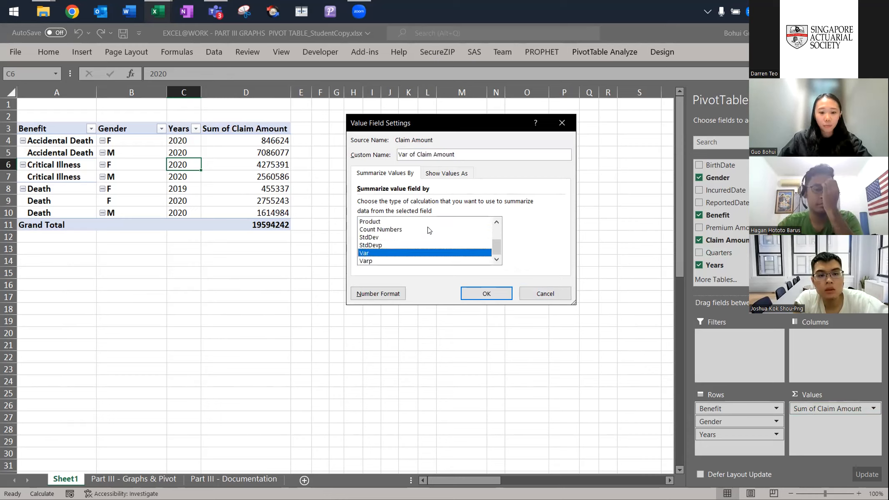
{"action": "key", "text": "Up"}
{"action": "key", "text": "Up"}
{"action": "key", "text": "Up"}
{"action": "key", "text": "Up"}
{"action": "key", "text": "Up"}
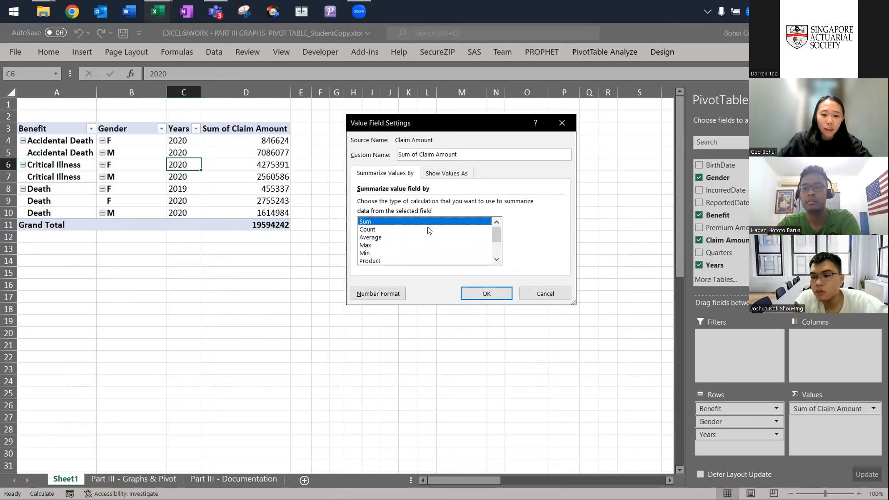
{"action": "left_click", "coordinate": [444, 174]}
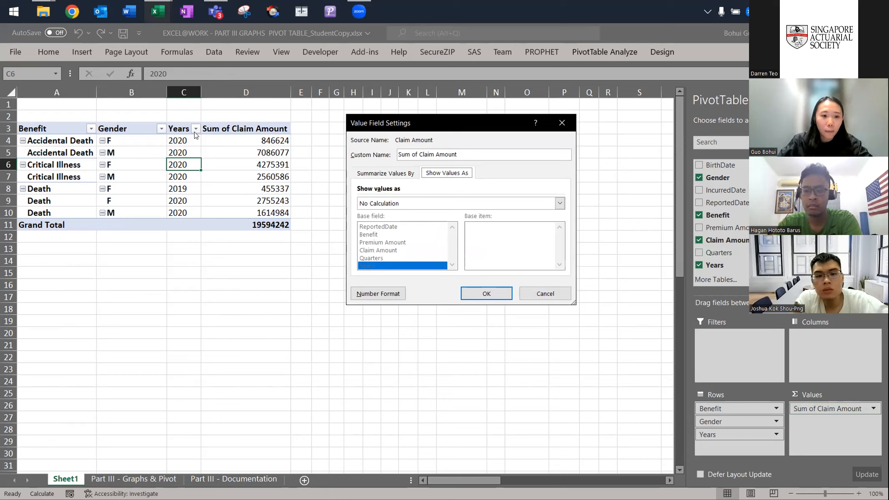
{"action": "key", "text": "Escape"}
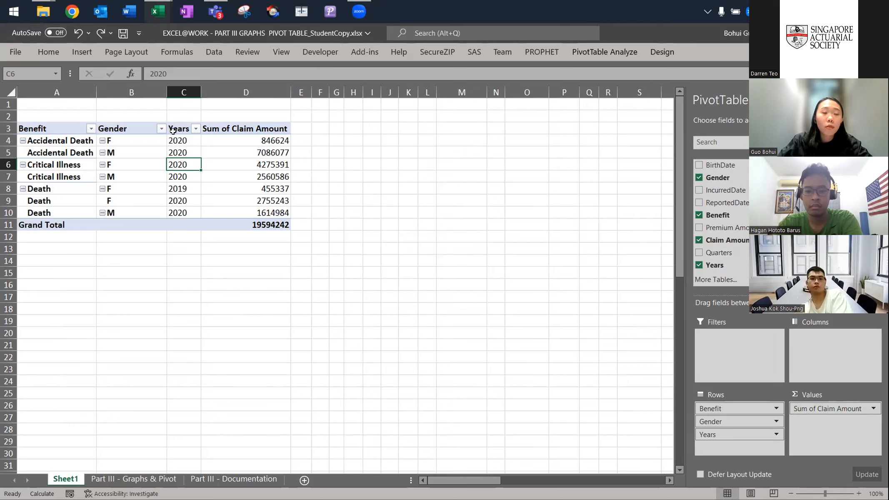
Move the Years field from the PivotTable's rows to its columns
{"action": "left_click", "coordinate": [171, 133]}
{"action": "left_click_drag", "start_coordinate": [180, 130], "coordinate": [182, 217]}
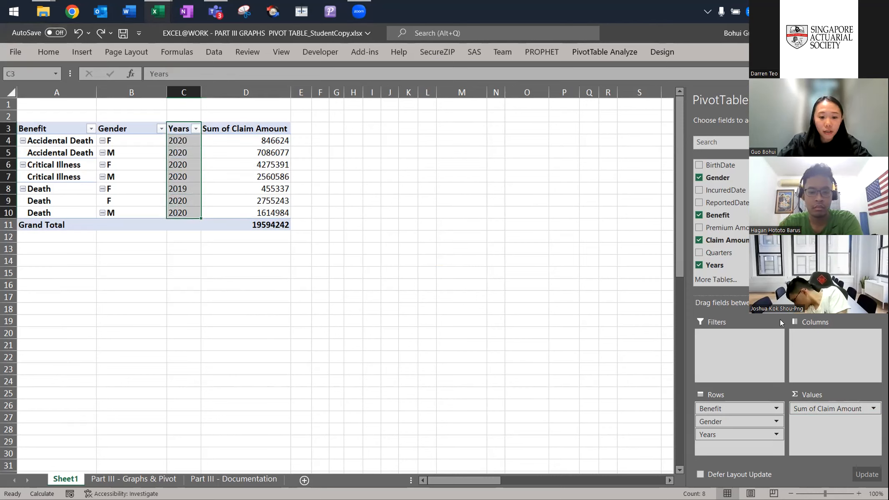
{"action": "left_click_drag", "start_coordinate": [751, 434], "coordinate": [827, 357]}
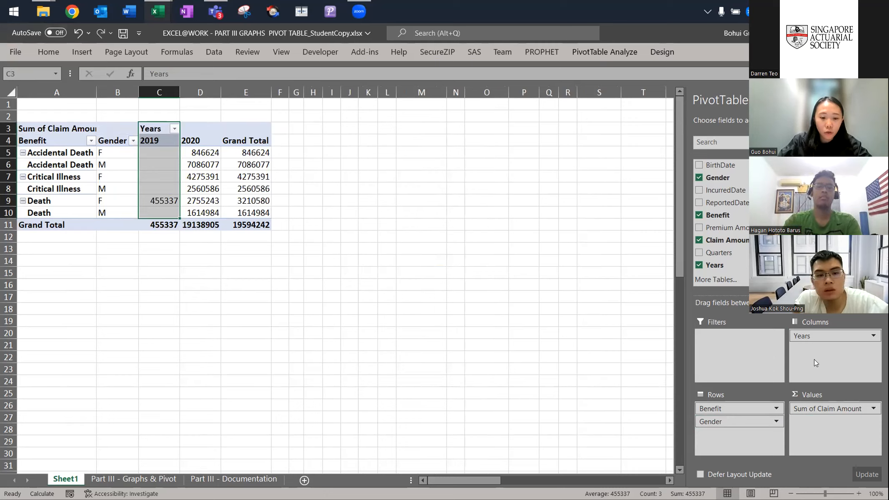
Show the Sum of Claim Amount values as % of Grand Total
{"action": "left_click", "coordinate": [870, 406]}
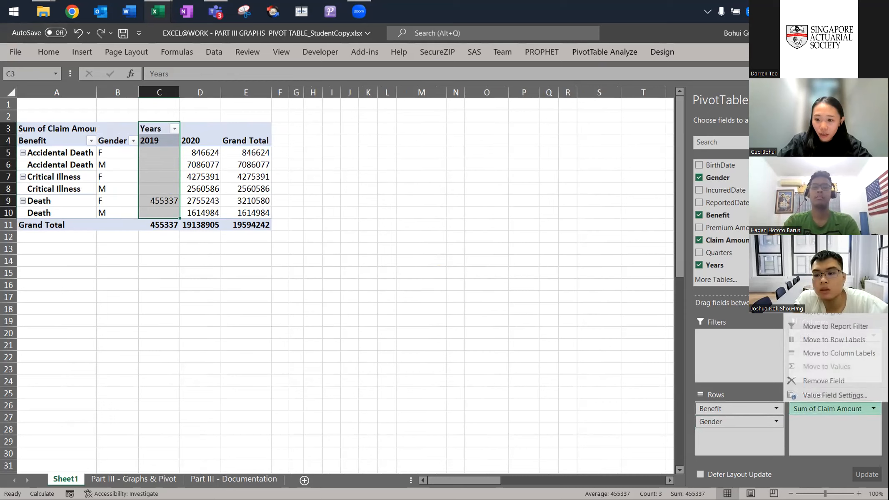
{"action": "left_click", "coordinate": [849, 394]}
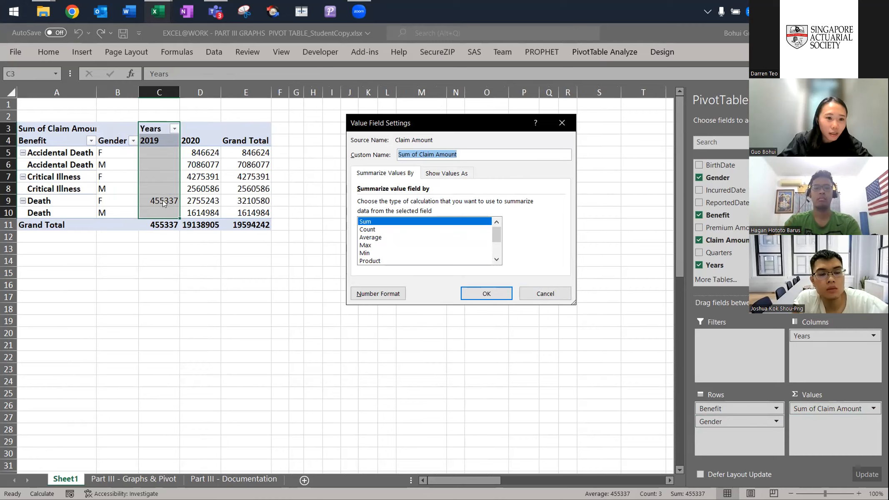
{"action": "left_click", "coordinate": [439, 174]}
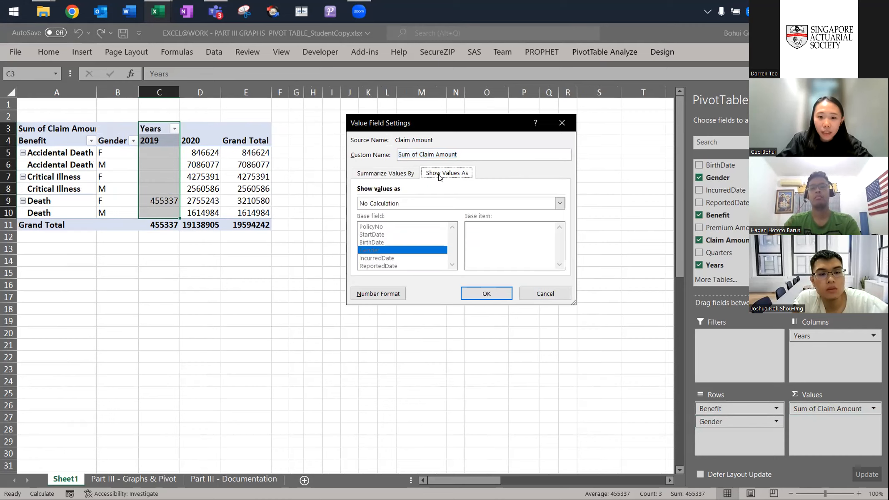
{"action": "left_click", "coordinate": [408, 203]}
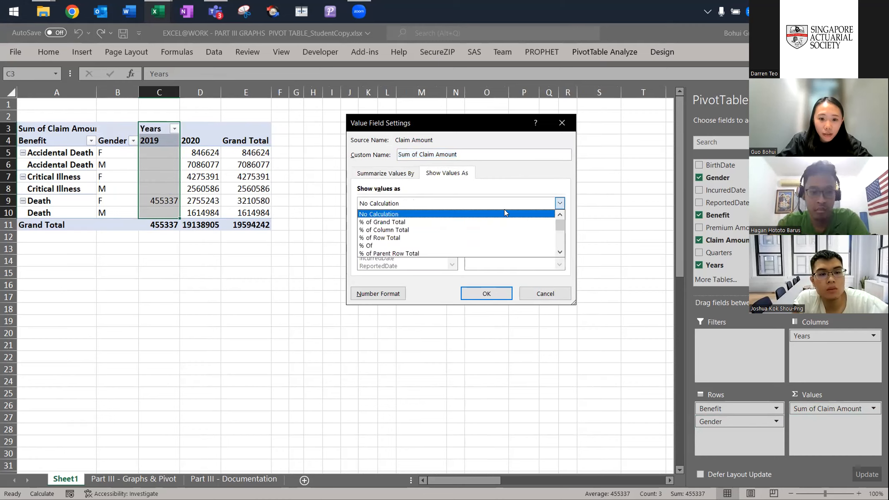
{"action": "left_click", "coordinate": [425, 220]}
{"action": "left_click", "coordinate": [476, 293]}
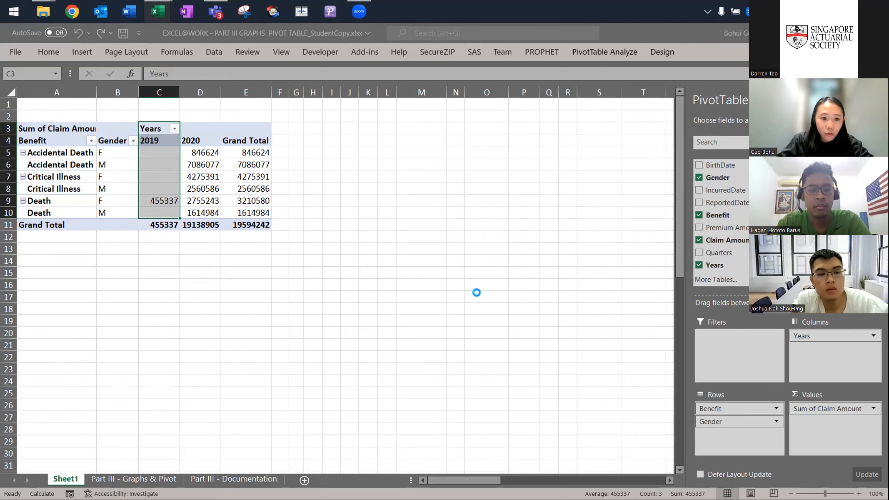
Examine how the percentages add up in the 2019, 2020 and Grand Total columns and along the Grand Total row
{"action": "left_click_drag", "start_coordinate": [196, 212], "coordinate": [194, 152]}
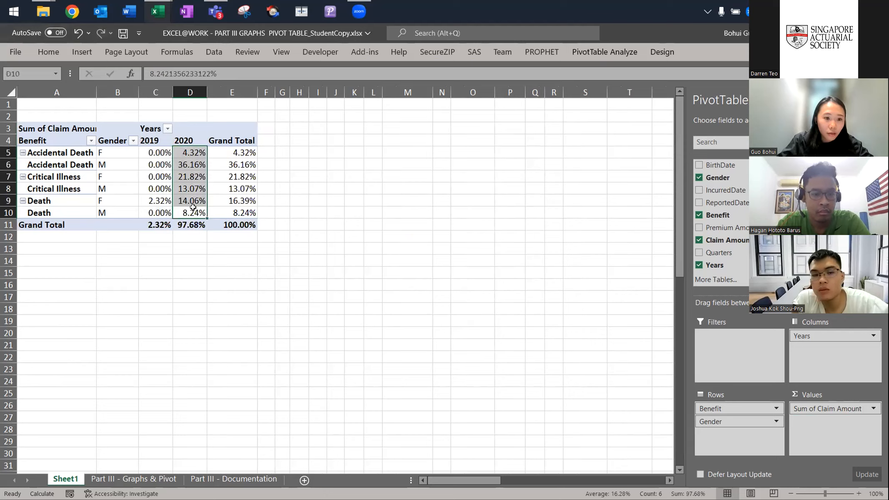
{"action": "left_click", "coordinate": [236, 163]}
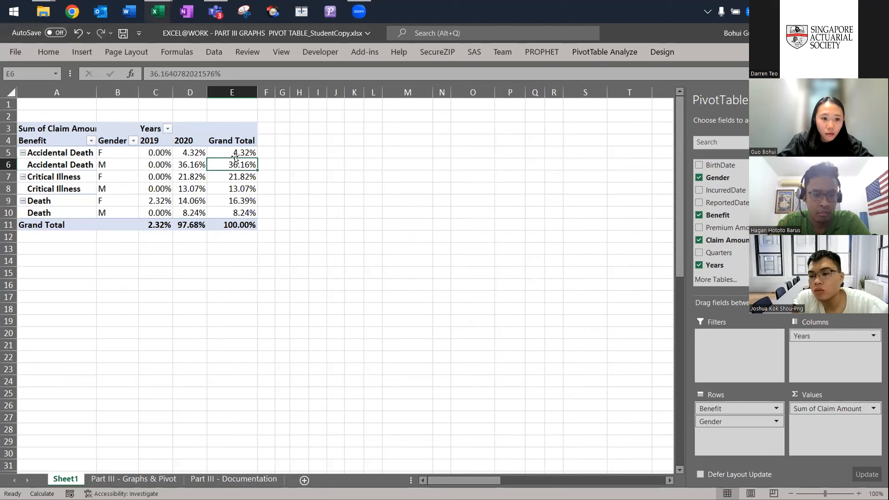
{"action": "left_click_drag", "start_coordinate": [239, 153], "coordinate": [234, 215]}
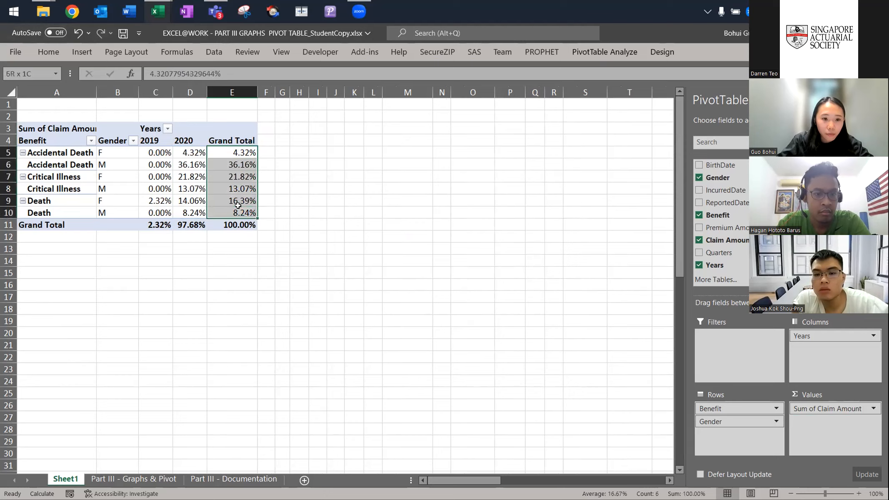
{"action": "left_click", "coordinate": [232, 225]}
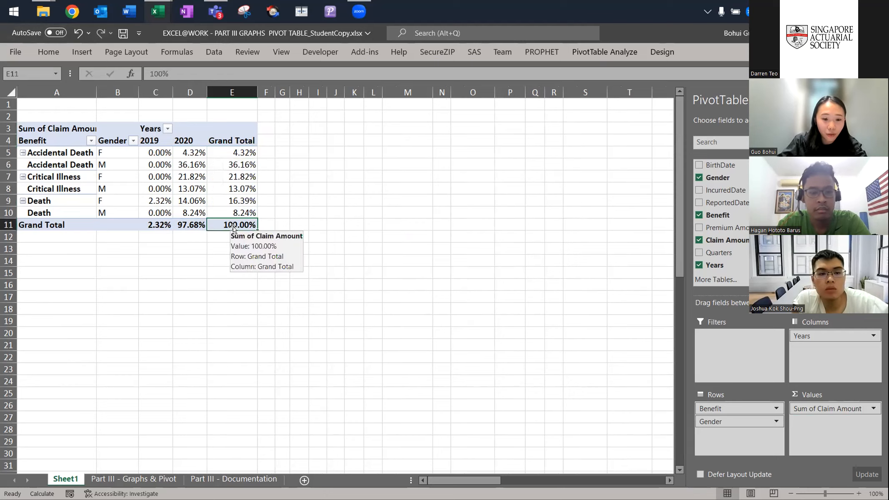
{"action": "left_click_drag", "start_coordinate": [154, 226], "coordinate": [182, 225]}
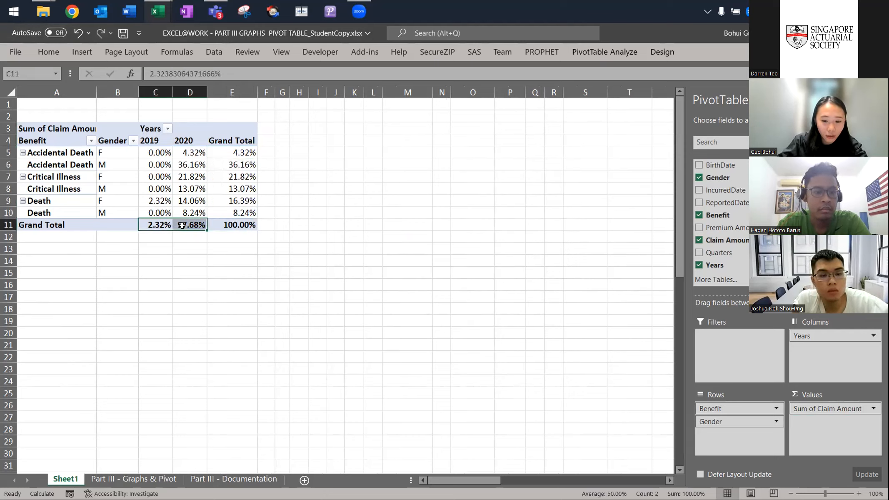
{"action": "left_click_drag", "start_coordinate": [148, 150], "coordinate": [149, 221]}
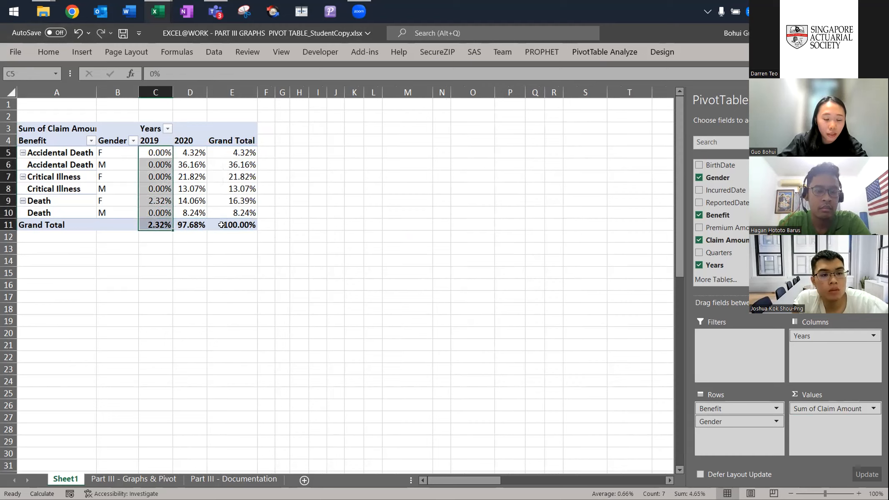
Show the Sum of Claim Amount values as % of Column Total and check that the 2020 benefit rows add up
{"action": "left_click", "coordinate": [865, 407]}
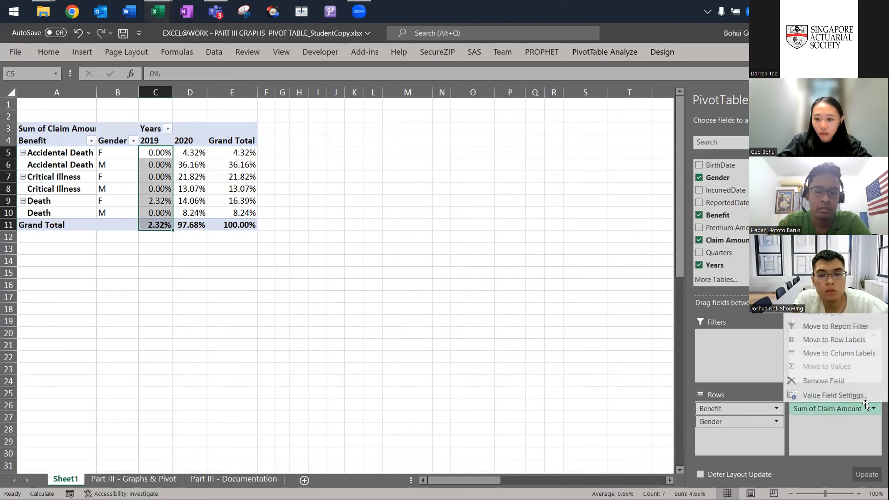
{"action": "left_click", "coordinate": [854, 395]}
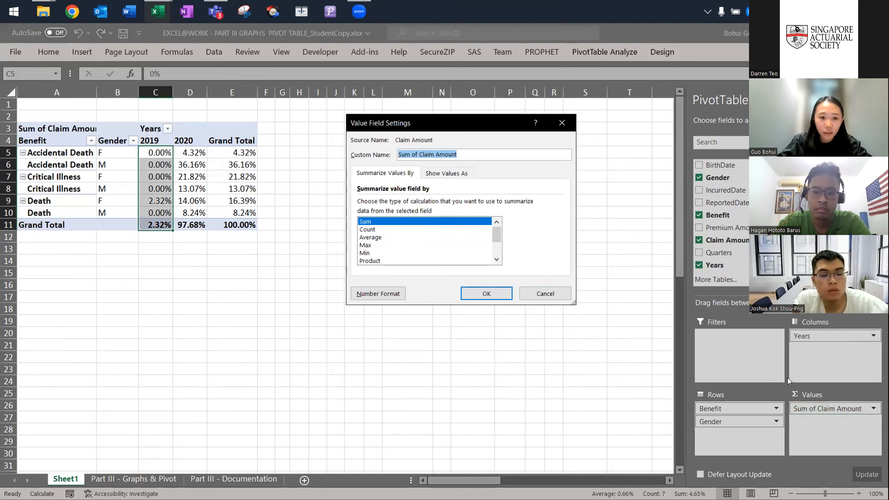
{"action": "left_click", "coordinate": [437, 172]}
{"action": "left_click", "coordinate": [434, 200]}
{"action": "left_click", "coordinate": [415, 232]}
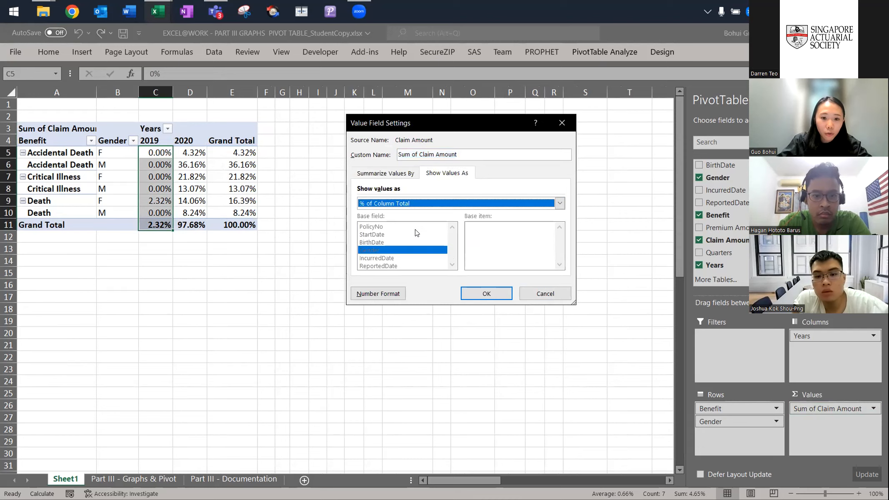
{"action": "left_click", "coordinate": [478, 294]}
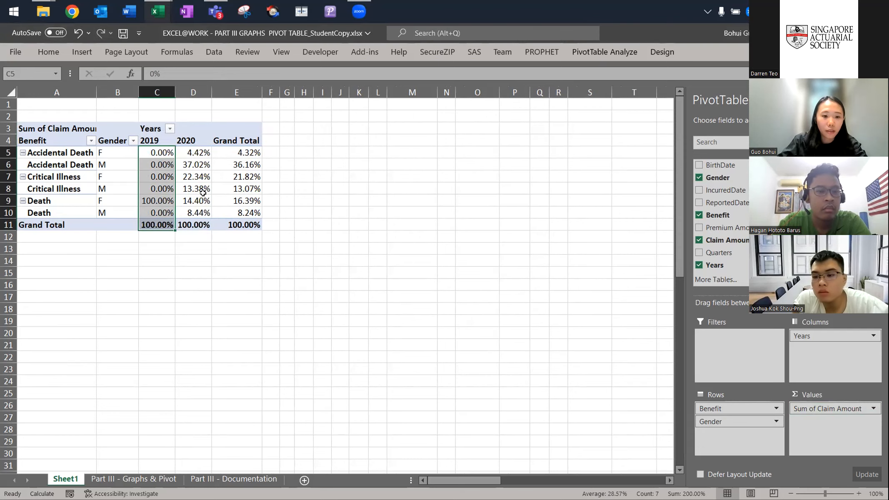
{"action": "left_click_drag", "start_coordinate": [198, 150], "coordinate": [192, 209]}
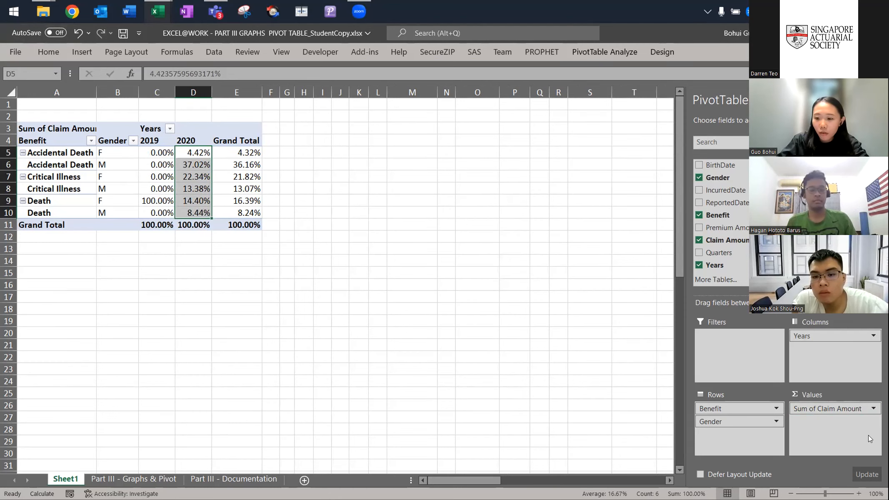
Show the Sum of Claim Amount values as % Of the (previous) item in Years, and compare the female Death figures for 2019 and 2020
{"action": "left_click", "coordinate": [872, 408]}
{"action": "left_click", "coordinate": [851, 394]}
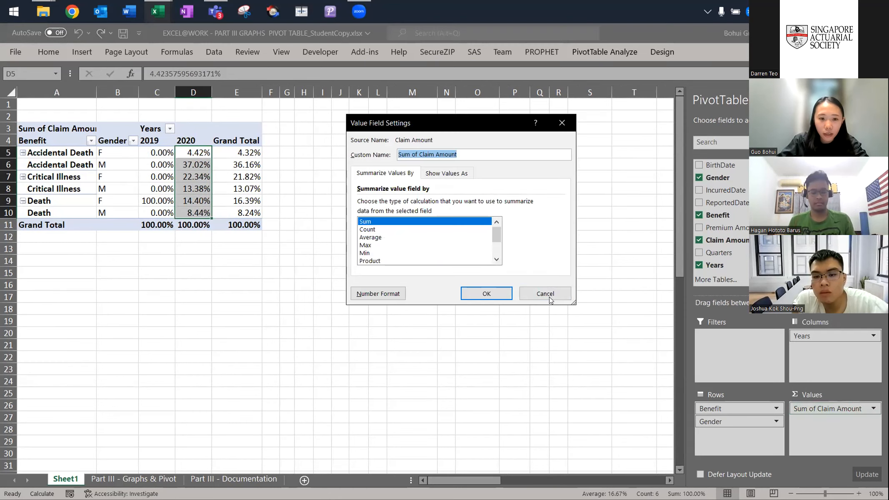
{"action": "left_click", "coordinate": [447, 173]}
{"action": "left_click", "coordinate": [559, 203]}
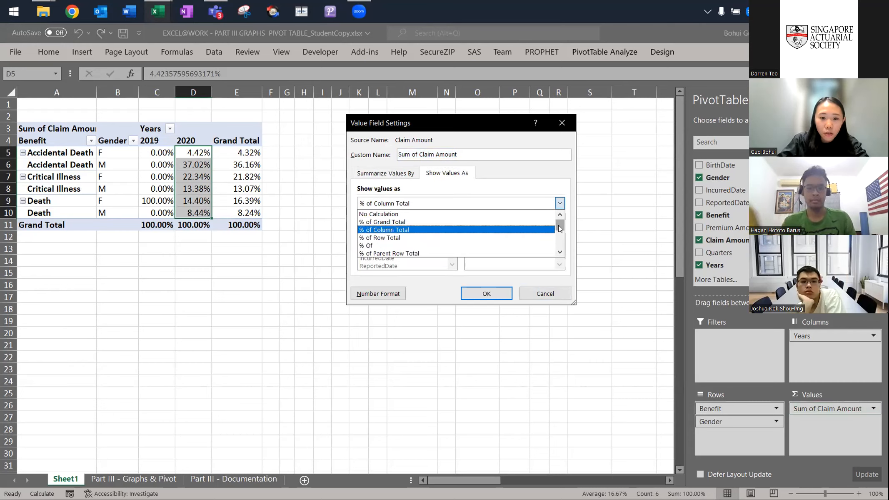
{"action": "left_click_drag", "start_coordinate": [559, 228], "coordinate": [559, 230]}
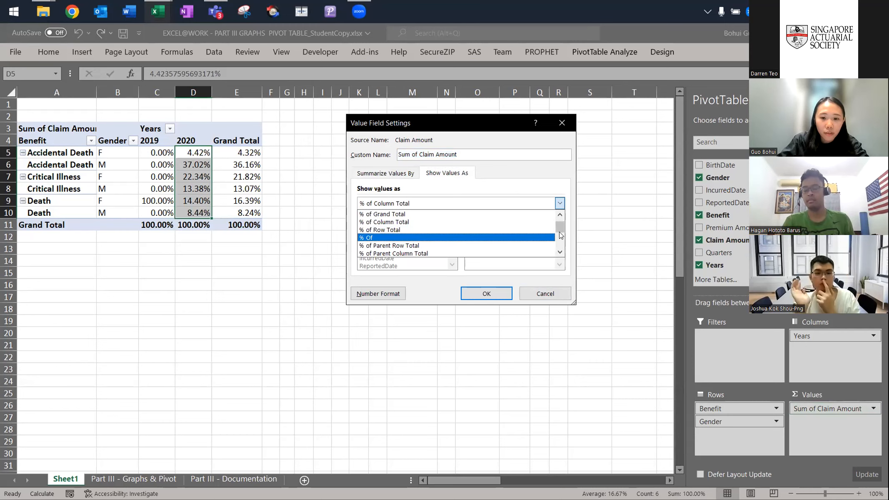
{"action": "left_click", "coordinate": [447, 237]}
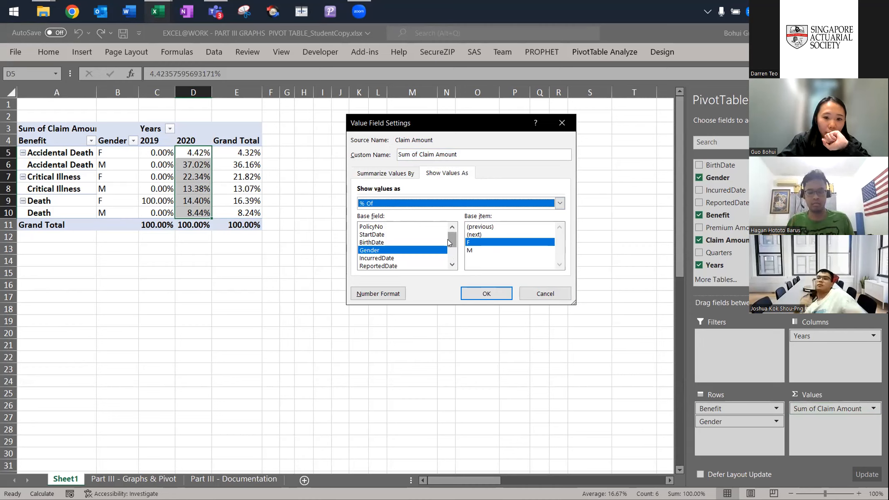
{"action": "mouse_move", "coordinate": [447, 239]}
{"action": "left_mouse_down"}
{"action": "mouse_move", "coordinate": [448, 249]}
{"action": "mouse_move", "coordinate": [464, 232]}
{"action": "left_mouse_up"}
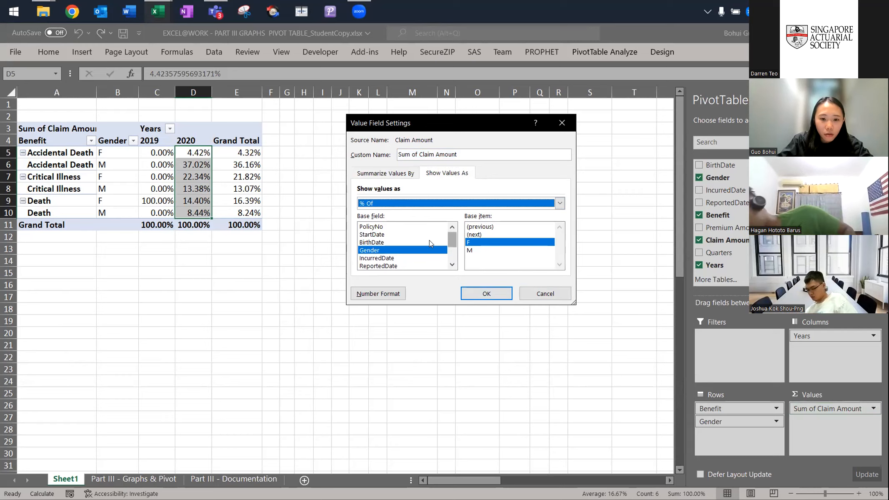
{"action": "left_click_drag", "start_coordinate": [450, 240], "coordinate": [450, 266]}
{"action": "left_click", "coordinate": [375, 265]}
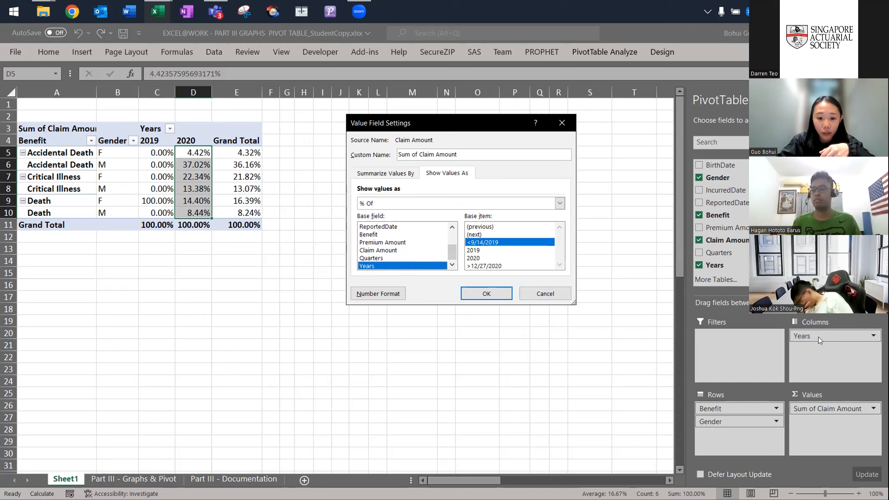
{"action": "left_click", "coordinate": [485, 228]}
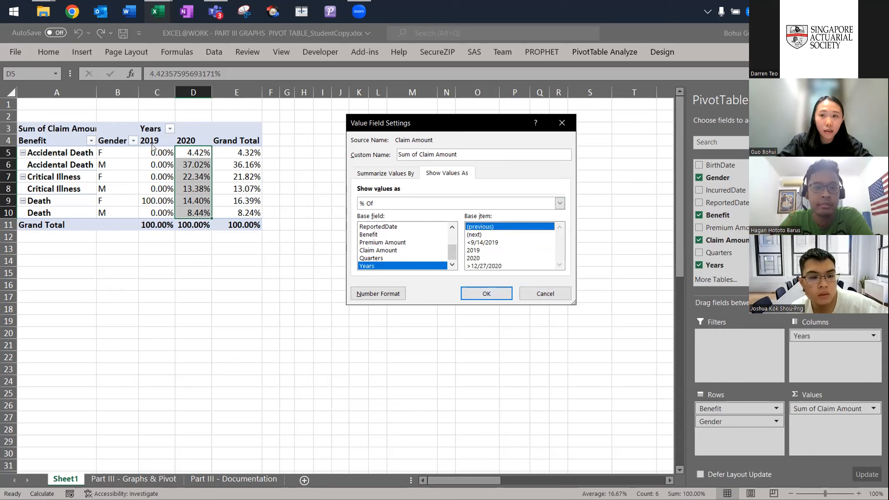
{"action": "left_click", "coordinate": [483, 292]}
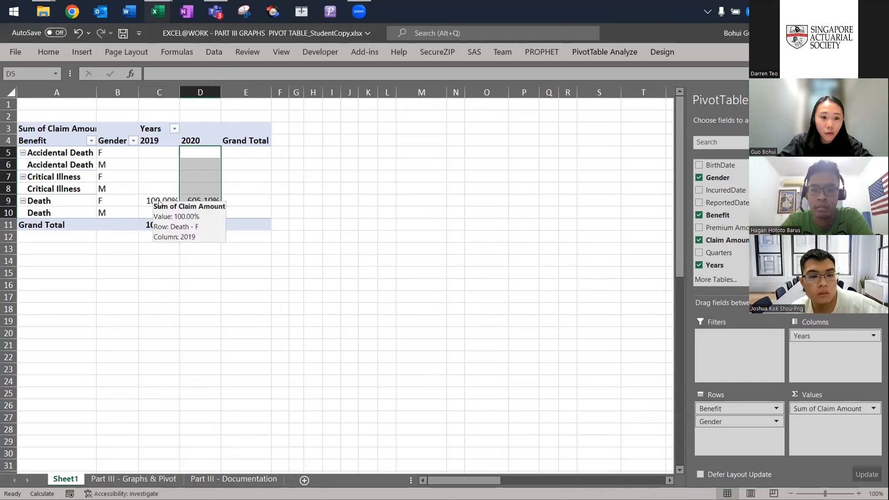
{"action": "left_click_drag", "start_coordinate": [159, 202], "coordinate": [196, 198]}
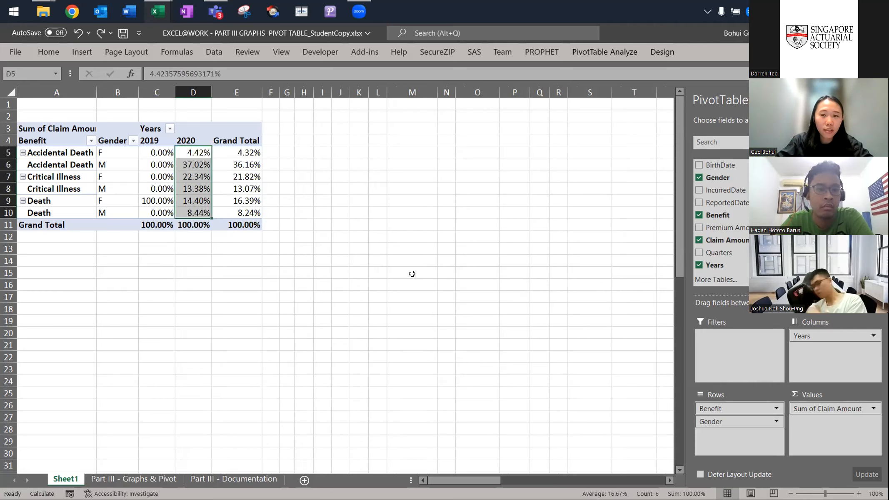
Undo the percentage displays back to plain Claim Amount sums, keeping Years in the PivotTable's columns
{"action": "key", "text": "Right"}
{"action": "key", "text": "Right"}
{"action": "key", "text": "Right"}
{"action": "key", "text": "Left"}
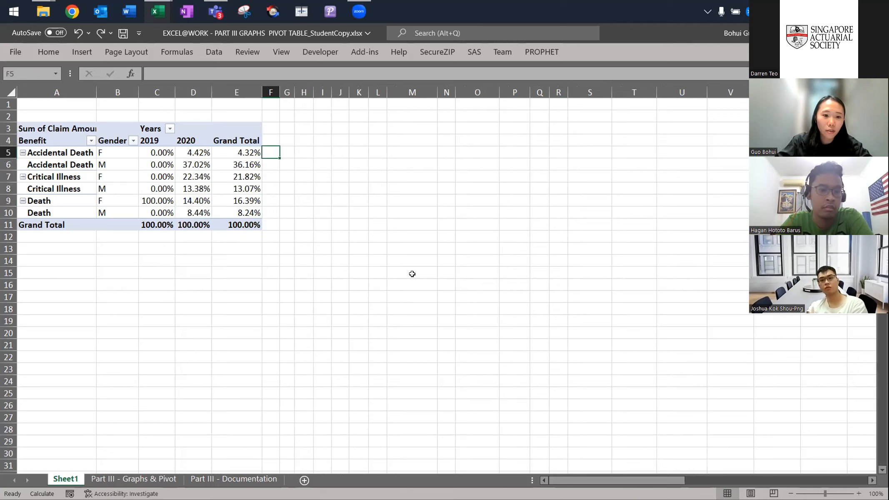
{"action": "key", "text": "ctrl+z"}
{"action": "key", "text": "ctrl+z"}
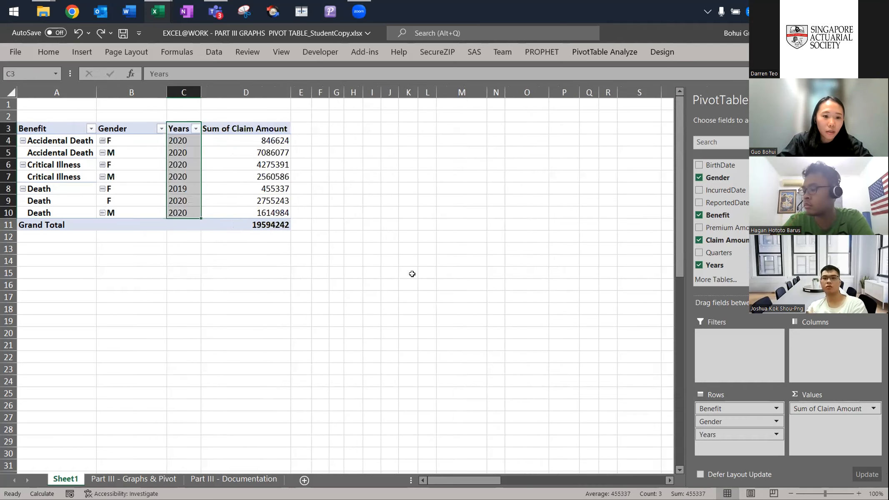
{"action": "key", "text": "Right"}
{"action": "key", "text": "Left"}
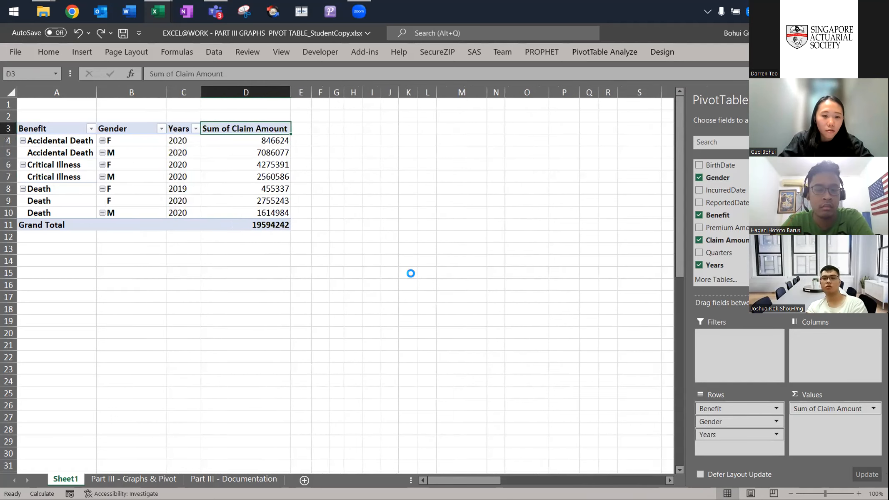
{"action": "key", "text": "ctrl+z"}
{"action": "key", "text": "ctrl+z"}
{"action": "key", "text": "ctrl+z"}
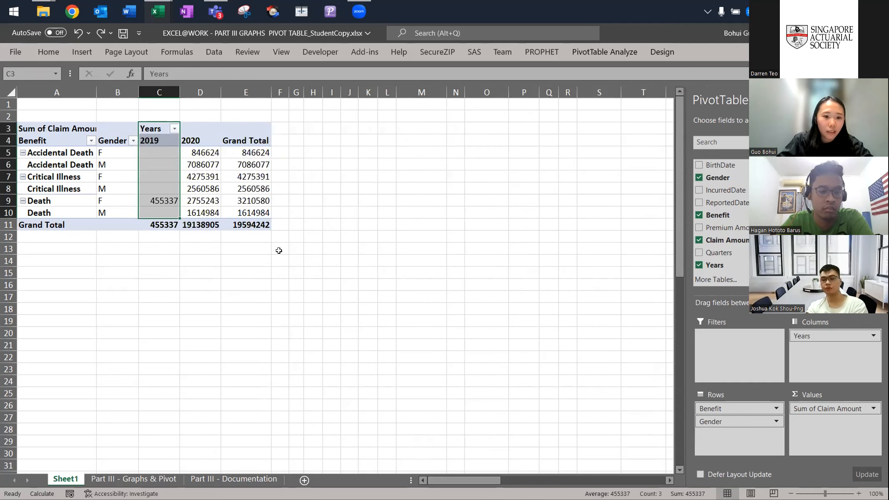
Check the 2020-to-2019 ratio of female Death claims with the formula =D9/C9 in cell F9, and clear the cell
{"action": "left_click", "coordinate": [280, 200]}
{"action": "type", "text": "-"}
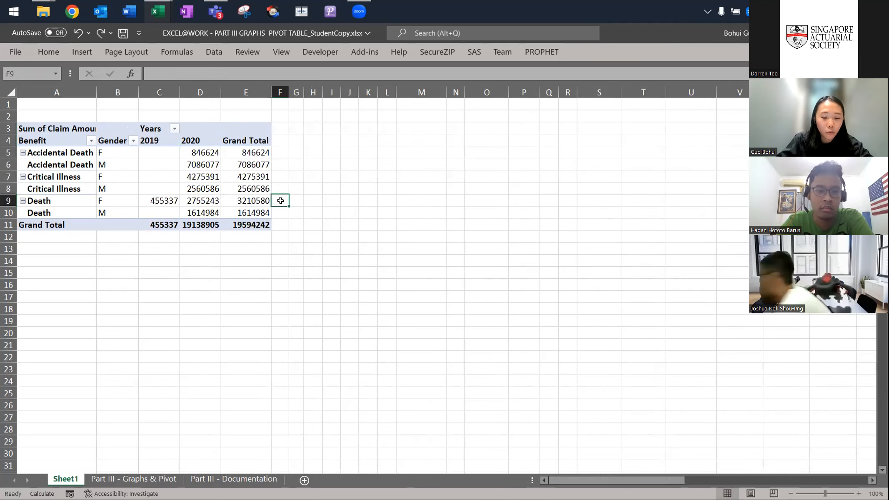
{"action": "key", "text": "BackSpace"}
{"action": "type", "text": "=e"}
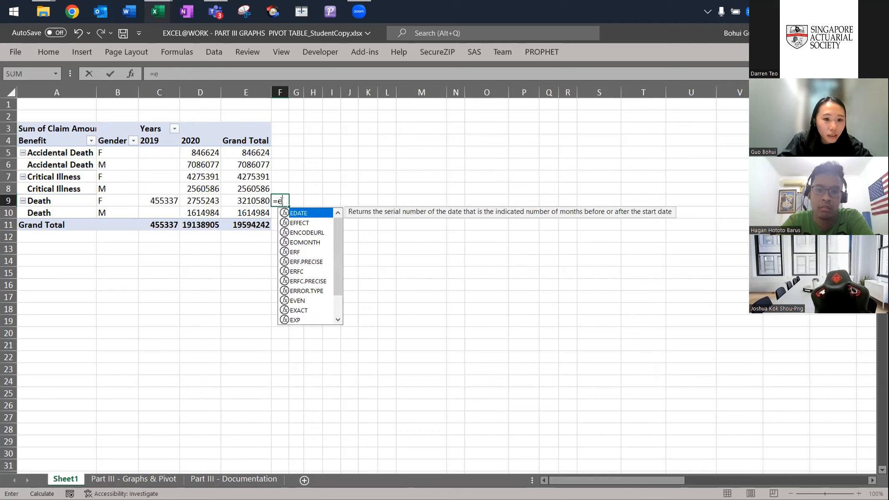
{"action": "key", "text": "BackSpace"}
{"action": "type", "text": "d9"}
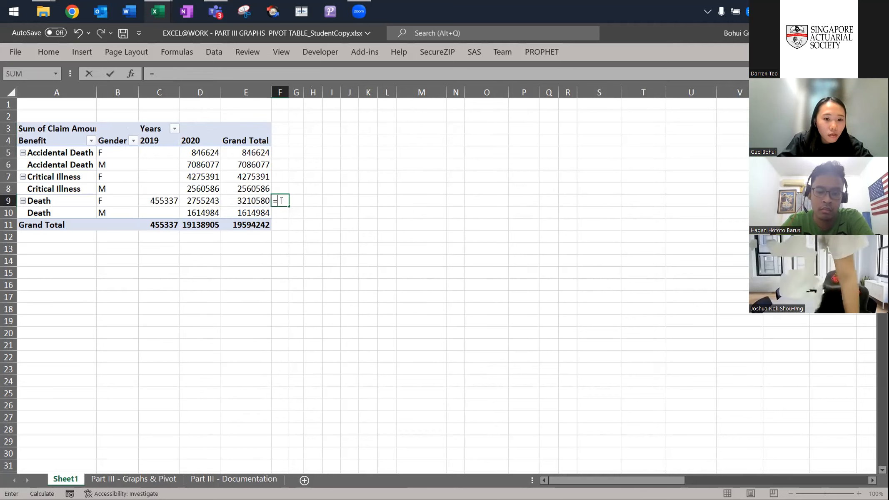
{"action": "type", "text": "/"}
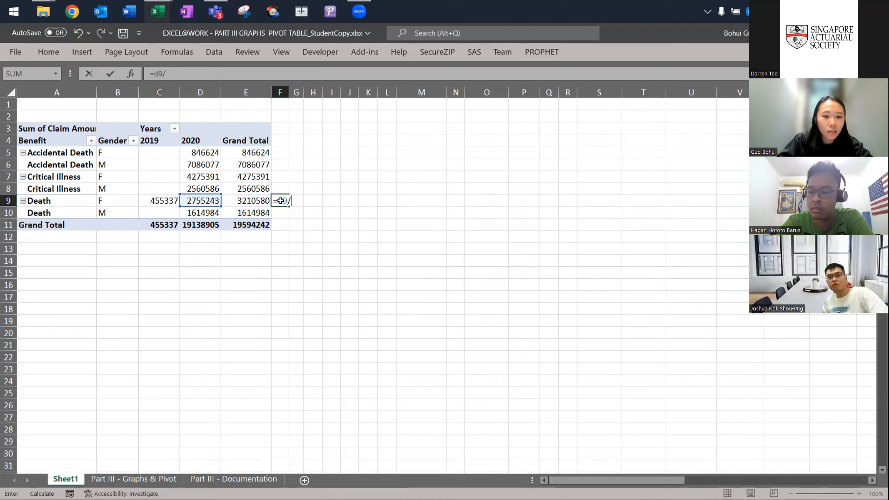
{"action": "type", "text": "c9"}
{"action": "key", "text": "ctrl+Return"}
{"action": "key", "text": "alt+Tab"}
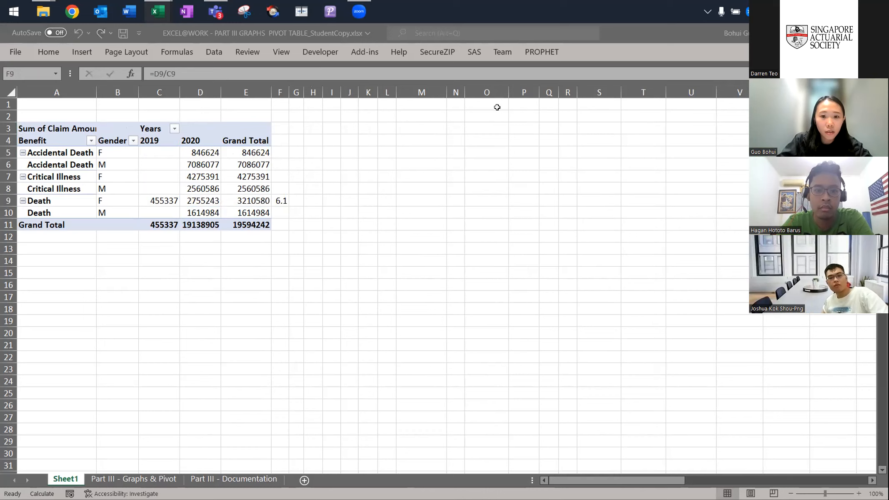
{"action": "left_click", "coordinate": [281, 204]}
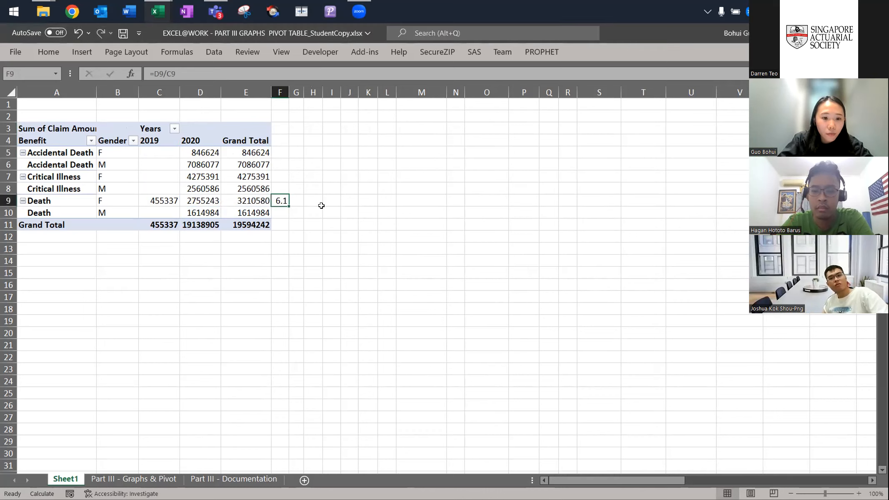
Set the Claim Amount values to Difference From, with base field Years and base item (previous), without applying it
{"action": "left_click", "coordinate": [218, 165]}
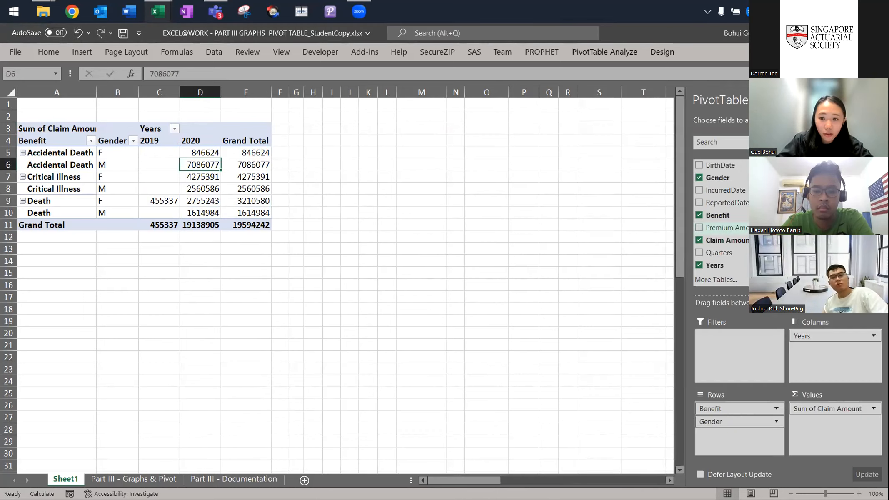
{"action": "left_click", "coordinate": [872, 408]}
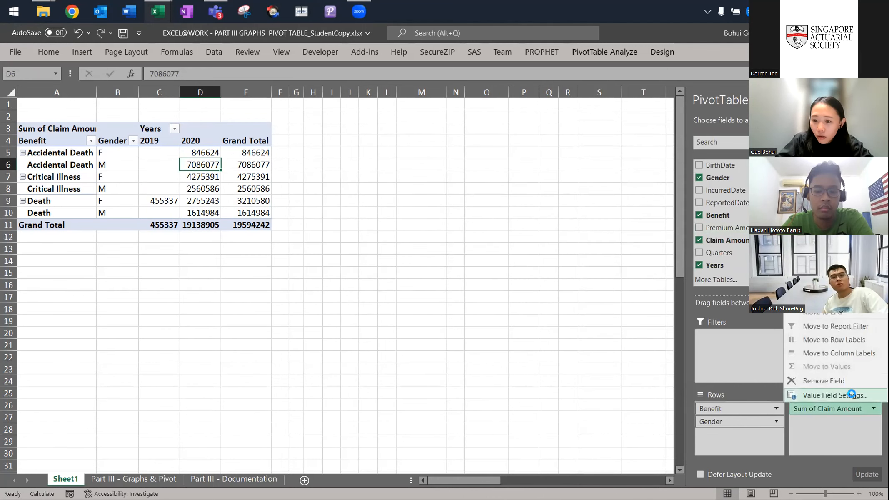
{"action": "left_click", "coordinate": [851, 394]}
{"action": "left_click", "coordinate": [447, 173]}
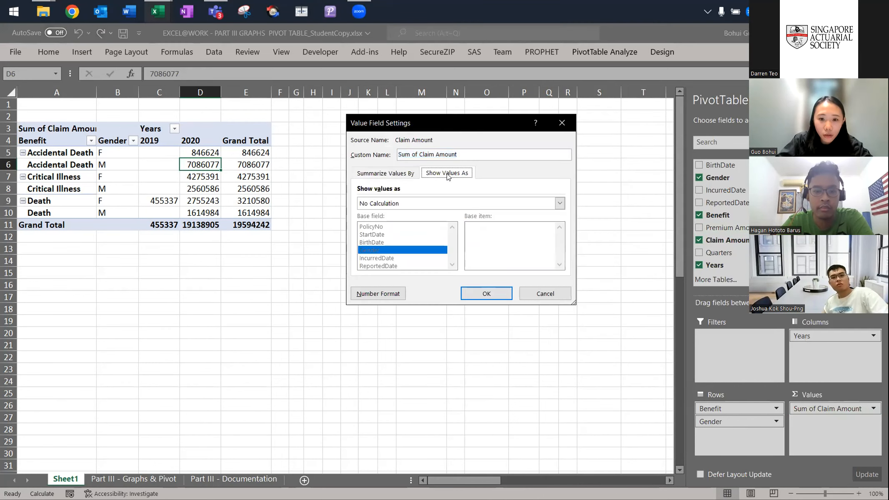
{"action": "left_click", "coordinate": [494, 203]}
{"action": "left_click_drag", "start_coordinate": [559, 227], "coordinate": [559, 235]}
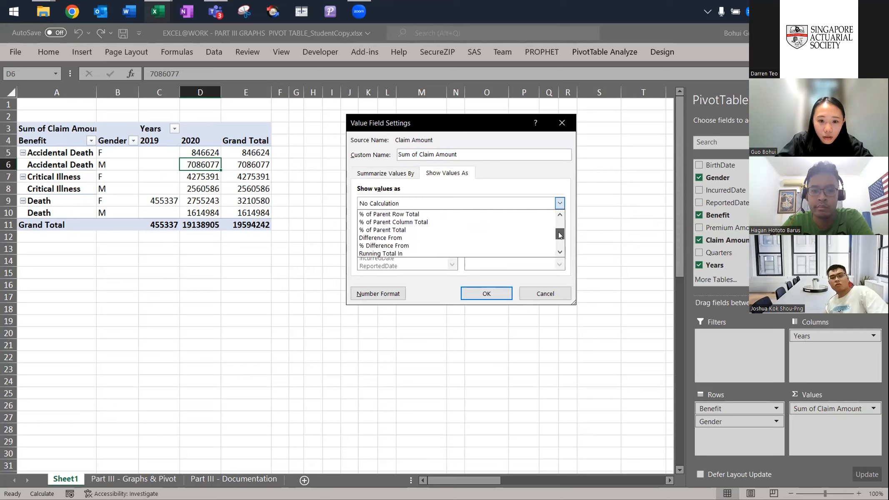
{"action": "left_click", "coordinate": [434, 239]}
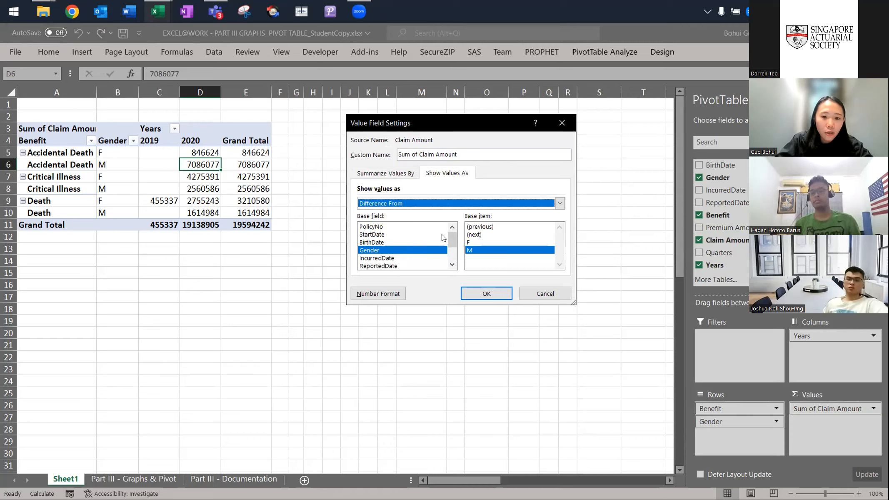
{"action": "left_click_drag", "start_coordinate": [449, 238], "coordinate": [451, 252]}
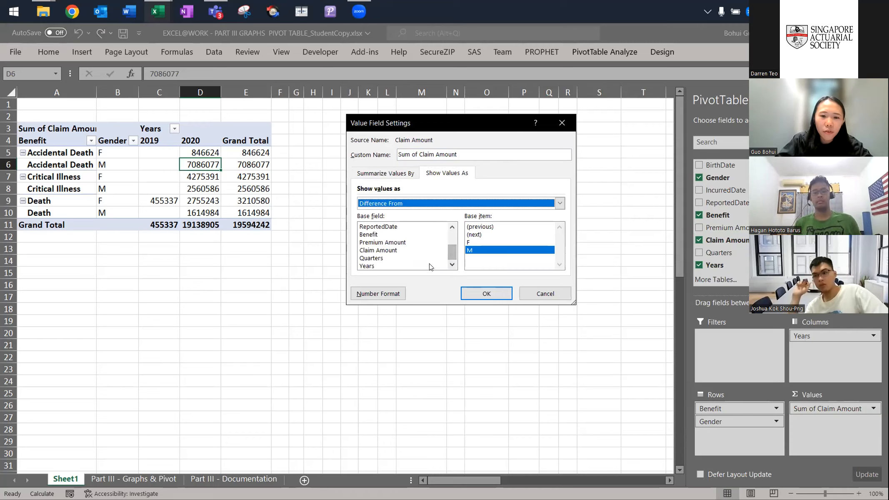
{"action": "left_click", "coordinate": [366, 266]}
{"action": "left_click", "coordinate": [479, 226]}
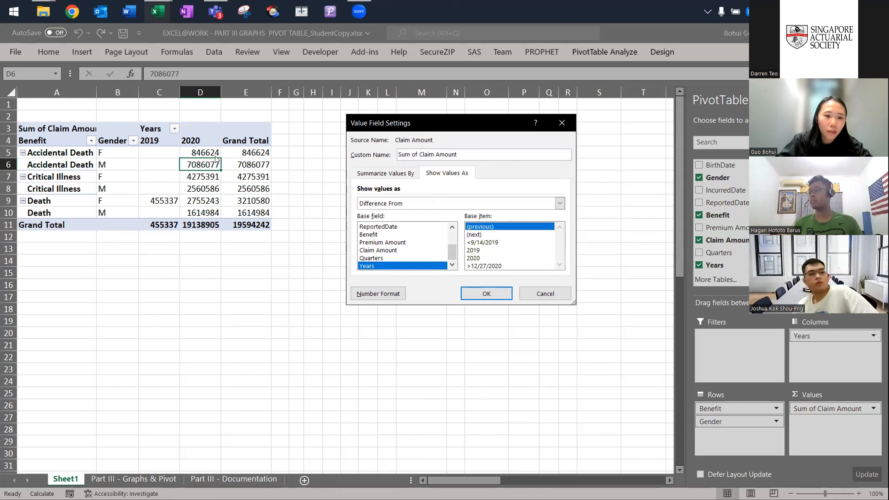
Show the Sum of Claim Amount values as Running Total In, with Years as the base field
{"action": "left_click", "coordinate": [460, 203]}
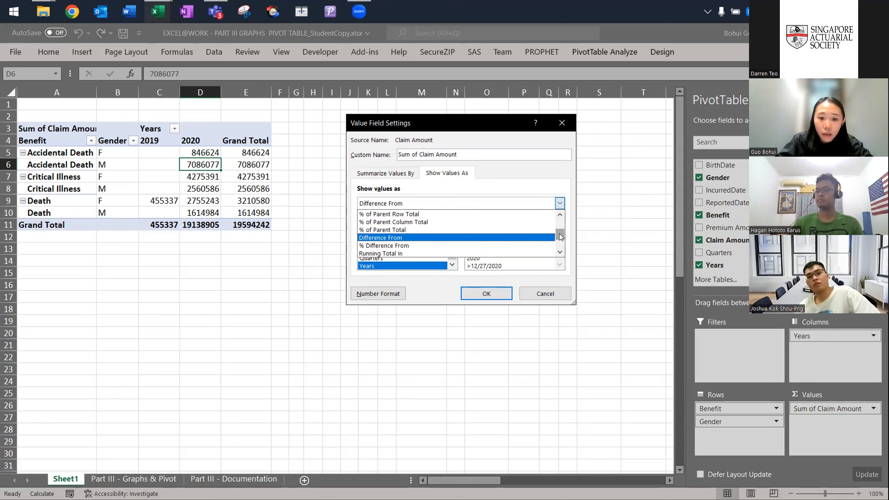
{"action": "left_click_drag", "start_coordinate": [561, 235], "coordinate": [561, 241]}
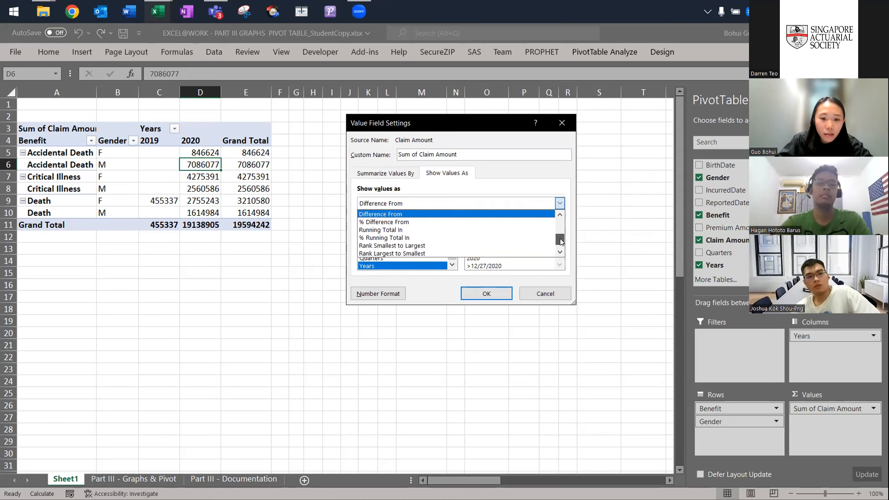
{"action": "left_click", "coordinate": [419, 236]}
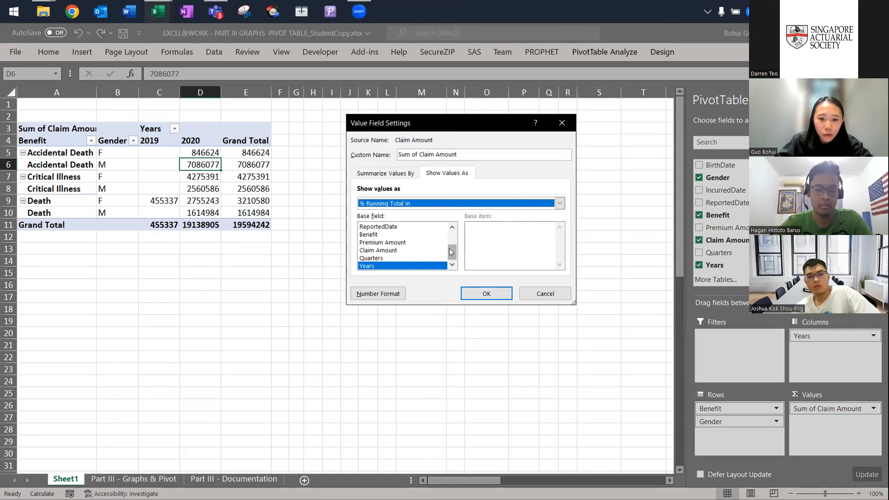
{"action": "scroll", "coordinate": [453, 228], "scroll_direction": "up", "scroll_amount": 2}
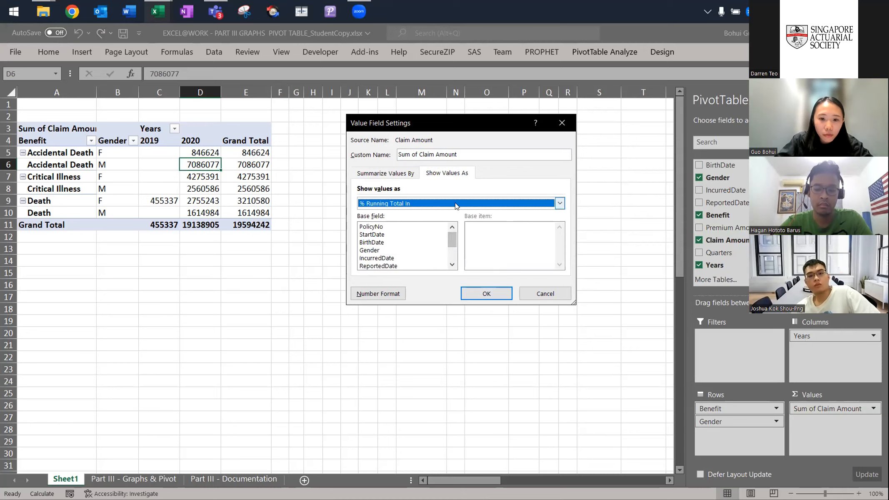
{"action": "left_click", "coordinate": [559, 203]}
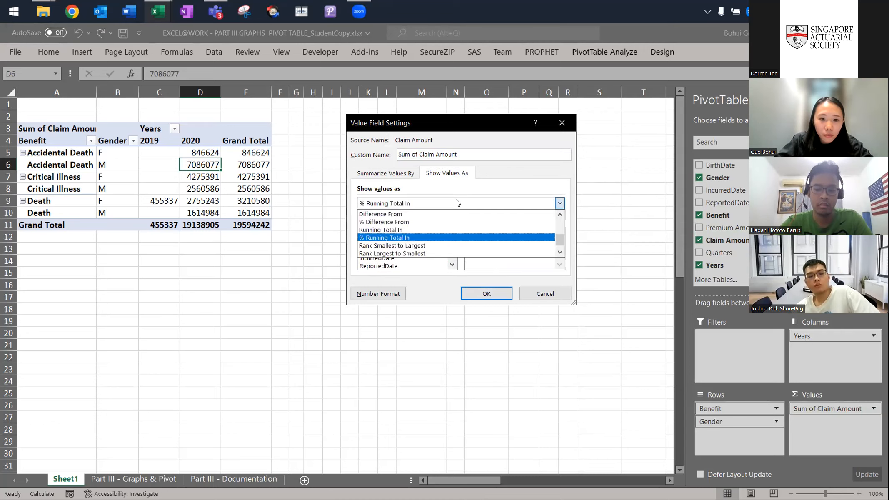
{"action": "left_click", "coordinate": [463, 230]}
{"action": "left_click", "coordinate": [476, 292]}
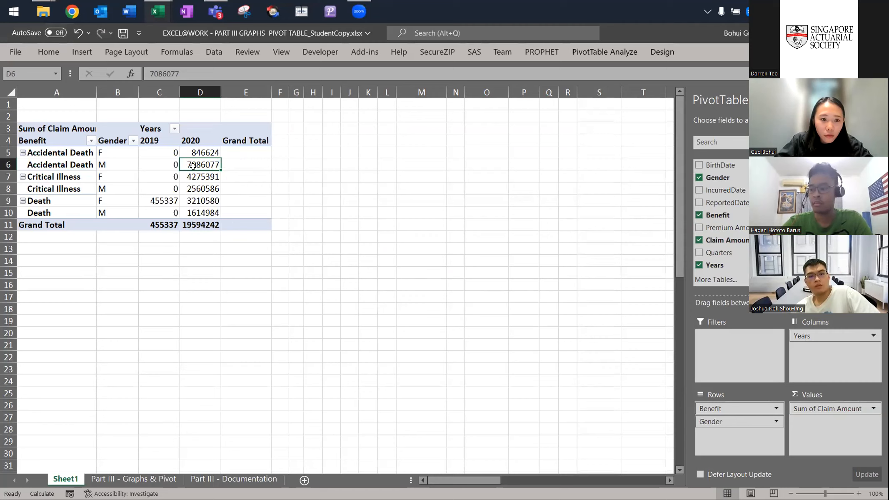
Check the 2020 running totals down to the Grand Total row, and undo the running-total display
{"action": "left_click_drag", "start_coordinate": [205, 151], "coordinate": [198, 224]}
{"action": "left_click", "coordinate": [308, 231]}
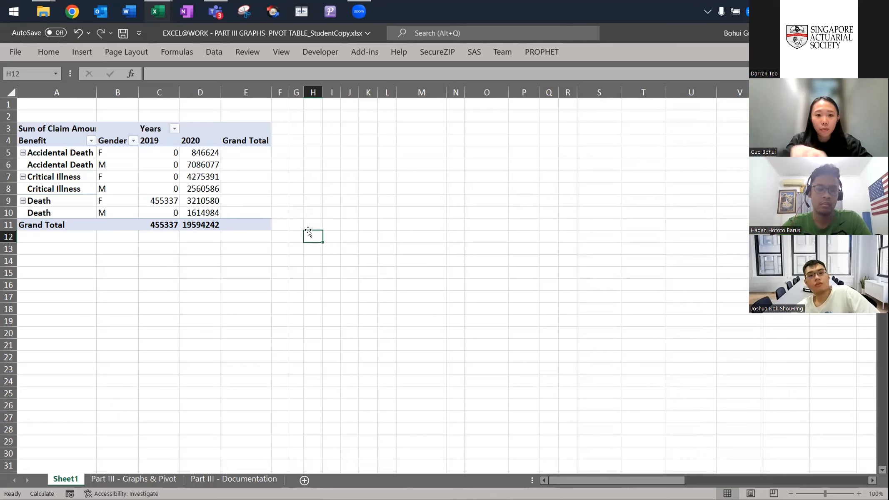
{"action": "key", "text": "Left"}
{"action": "key", "text": "Left"}
{"action": "key", "text": "Left"}
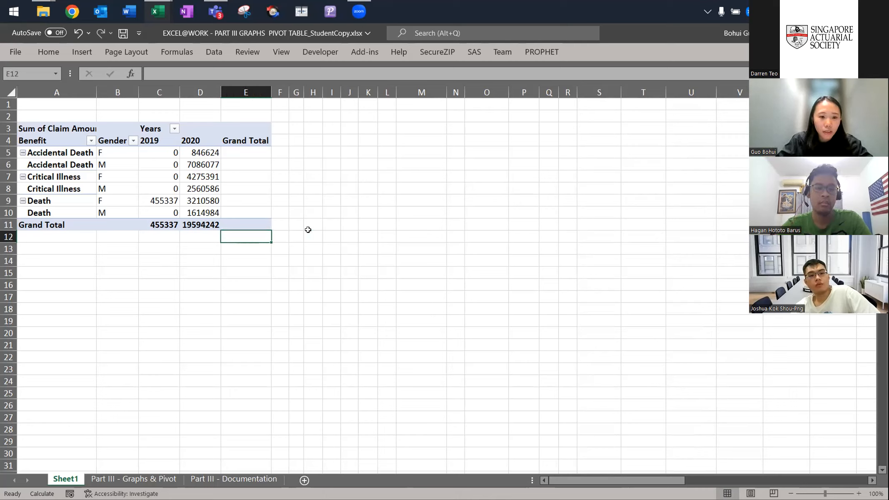
{"action": "key", "text": "Up"}
{"action": "key", "text": "Left"}
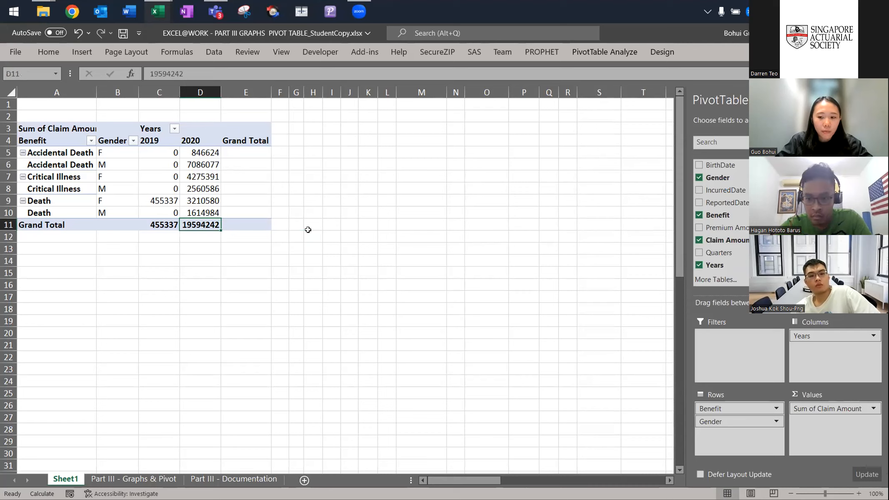
{"action": "key", "text": "ctrl+z"}
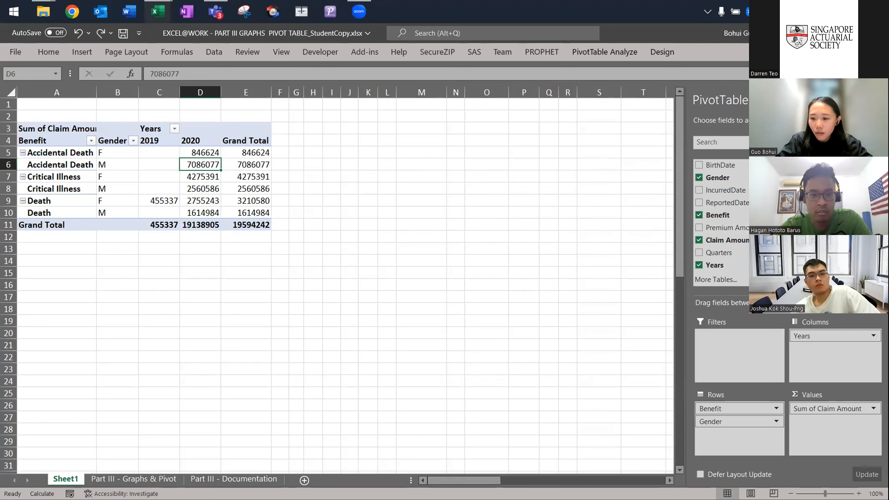
Review the available Show Values As calculations for Sum of Claim Amount, and close the settings without applying any
{"action": "left_click", "coordinate": [871, 408]}
{"action": "left_click", "coordinate": [849, 395]}
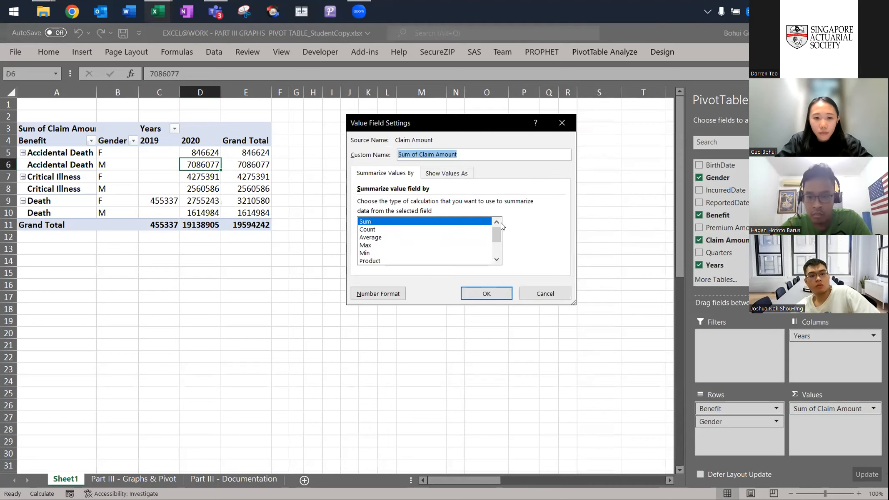
{"action": "left_click", "coordinate": [455, 176]}
{"action": "left_click", "coordinate": [454, 203]}
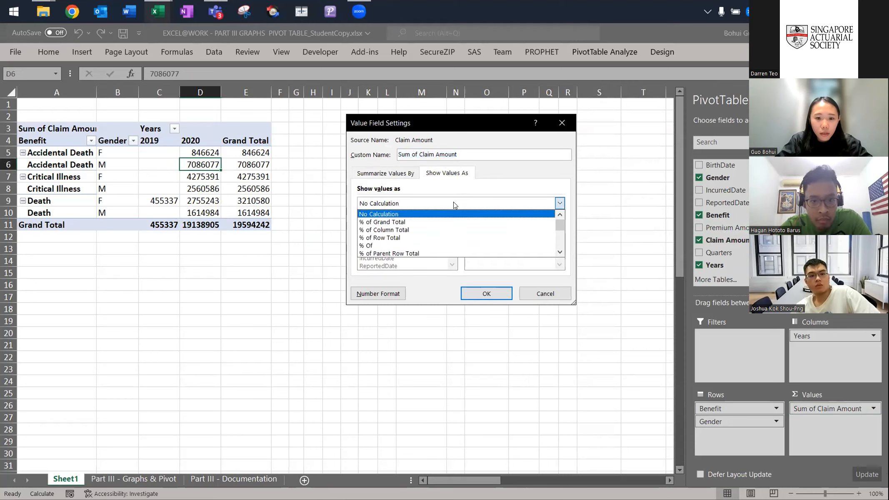
{"action": "left_click", "coordinate": [559, 219]}
{"action": "left_click", "coordinate": [560, 204]}
{"action": "key", "text": "Down"}
{"action": "key", "text": "Down"}
{"action": "key", "text": "Down"}
{"action": "key", "text": "Down"}
{"action": "key", "text": "Down"}
{"action": "key", "text": "Down"}
{"action": "key", "text": "Down"}
{"action": "key", "text": "Down"}
{"action": "key", "text": "Down"}
{"action": "key", "text": "Down"}
{"action": "key", "text": "Down"}
{"action": "key", "text": "Down"}
{"action": "key", "text": "Down"}
{"action": "key", "text": "Up"}
{"action": "key", "text": "Up"}
{"action": "key", "text": "Up"}
{"action": "key", "text": "Up"}
{"action": "key", "text": "Down"}
{"action": "key", "text": "Down"}
{"action": "key", "text": "Down"}
{"action": "key", "text": "Down"}
{"action": "key", "text": "Escape"}
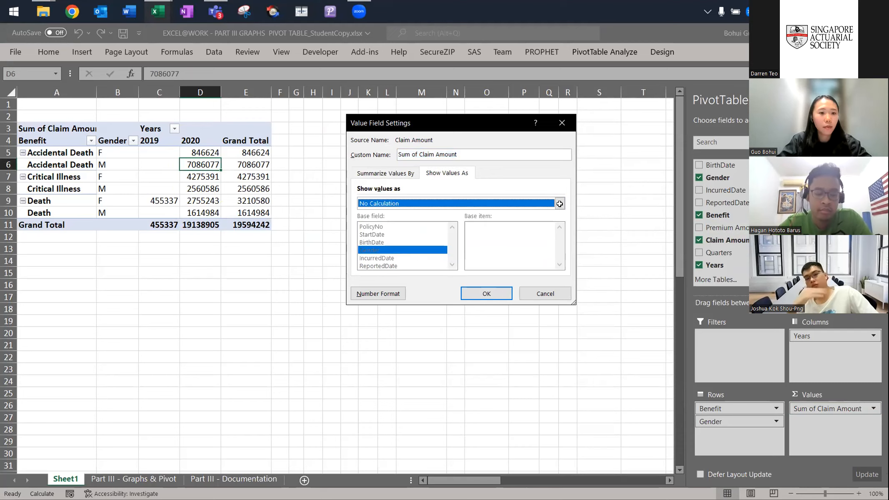
{"action": "key", "text": "Escape"}
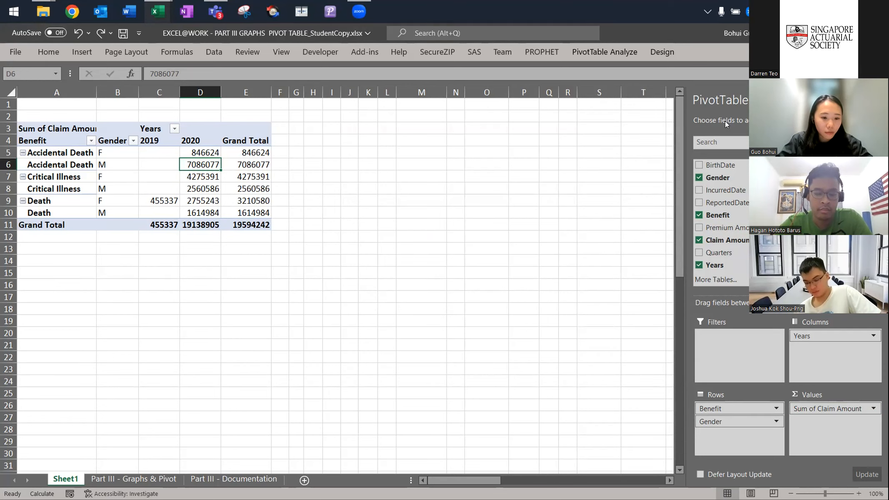
Review exercise 2 on claim amount by benefit, gender and incurred year, comparing it with the PivotTable on Sheet1
{"action": "key", "text": "ctrl+Page_Down"}
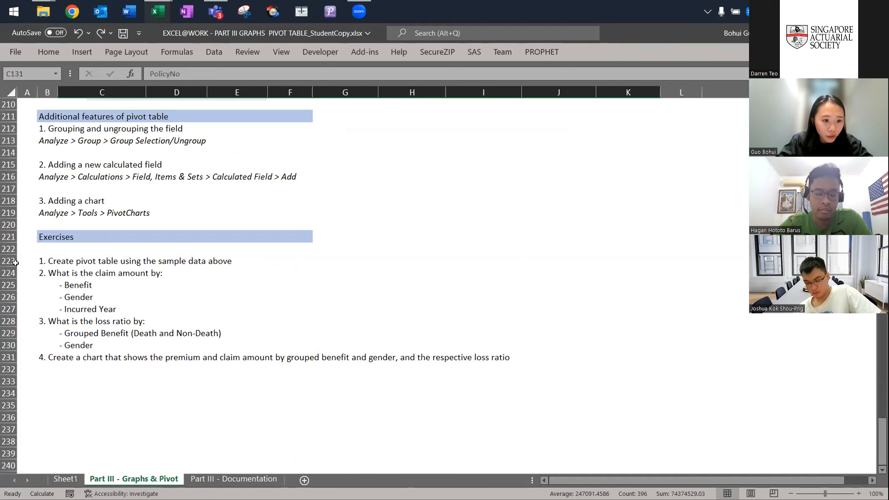
{"action": "left_click_drag", "start_coordinate": [7, 273], "coordinate": [8, 309]}
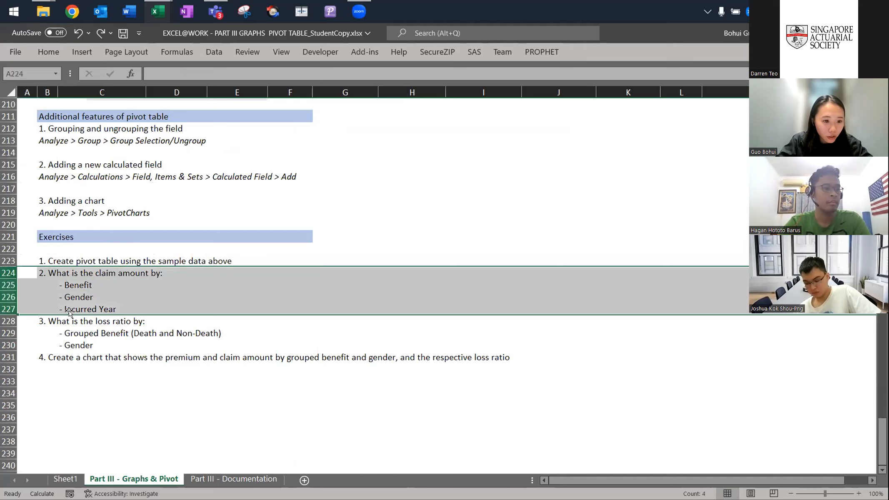
{"action": "left_click", "coordinate": [103, 307]}
{"action": "key", "text": "Home"}
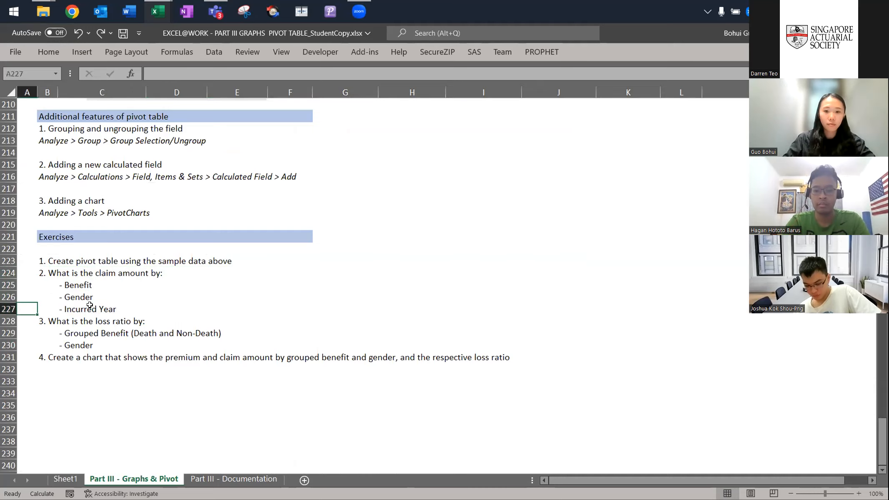
{"action": "key", "text": "ctrl+Page_Up"}
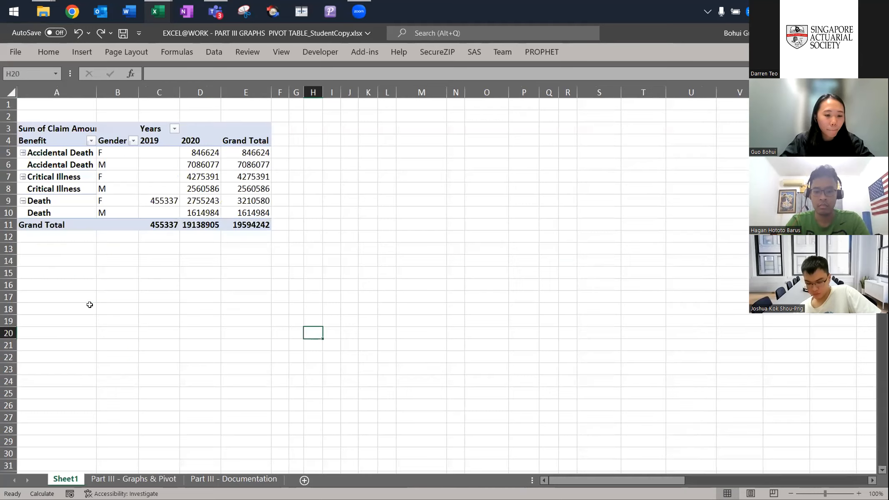
{"action": "key", "text": "ctrl+Page_Down"}
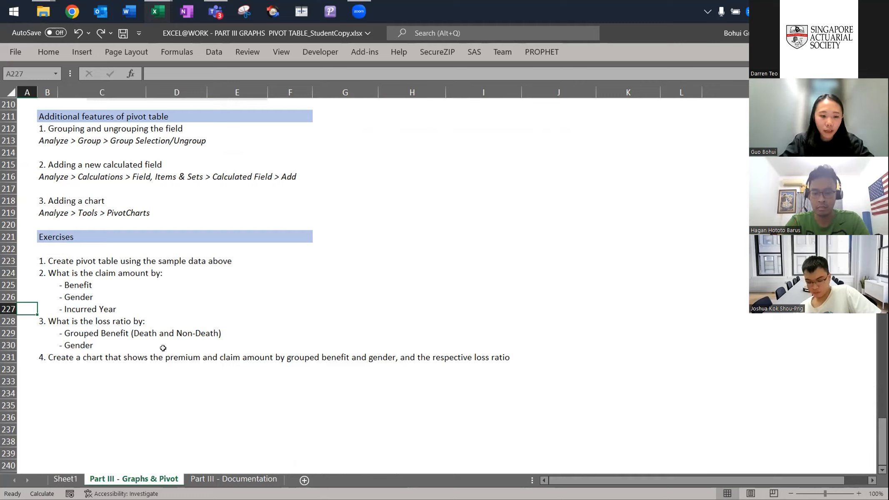
Examine exercise 3 on loss ratio by grouped benefit and gender in rows 228 to 230
{"action": "left_click_drag", "start_coordinate": [8, 320], "coordinate": [6, 345]}
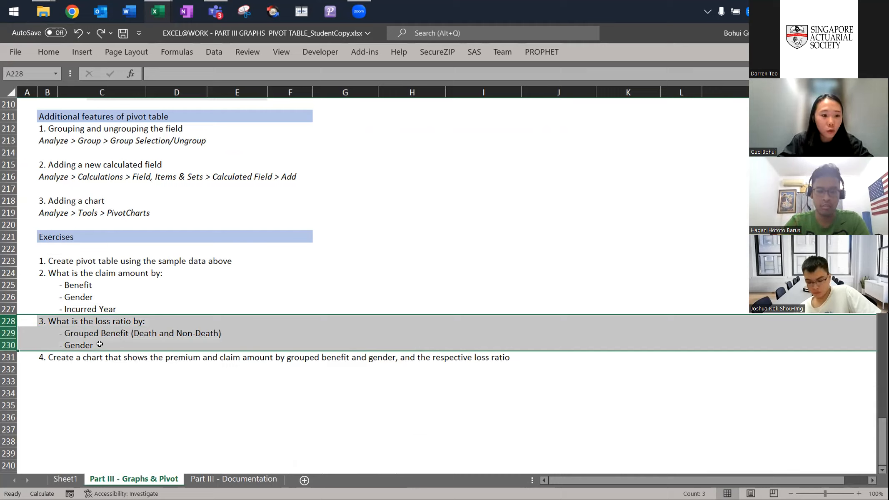
{"action": "key", "text": "ctrl+Page_Up"}
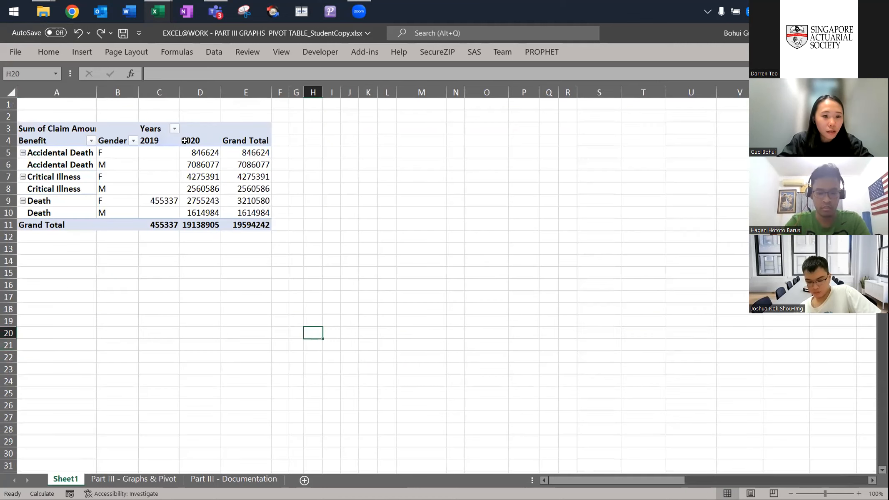
{"action": "key", "text": "ctrl+Page_Down"}
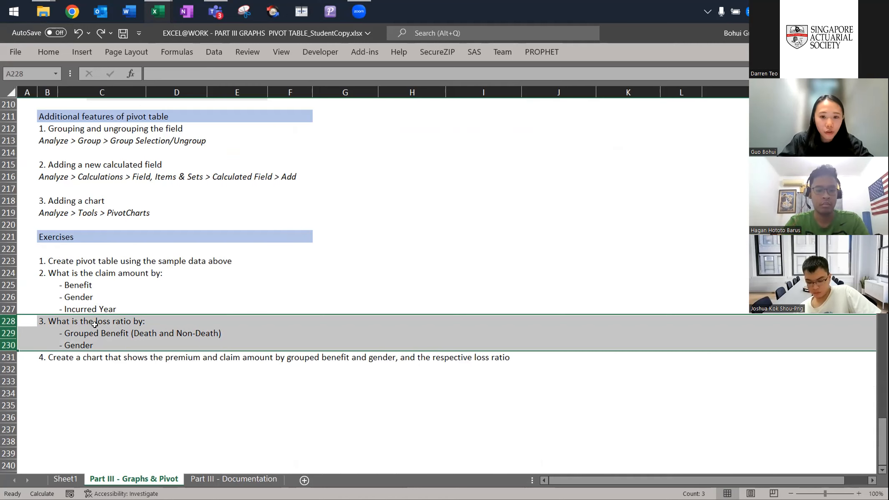
On Sheet1, move Years from the PivotTable's columns to its rows below Gender, and add Premium Amount to the values above Claim Amount
{"action": "key", "text": "ctrl+Page_Up"}
{"action": "key", "text": "Left"}
{"action": "key", "text": "Up"}
{"action": "key", "text": "ctrl+Up"}
{"action": "key", "text": "Down"}
{"action": "key", "text": "Down"}
{"action": "key", "text": "Down"}
{"action": "left_click", "coordinate": [169, 212]}
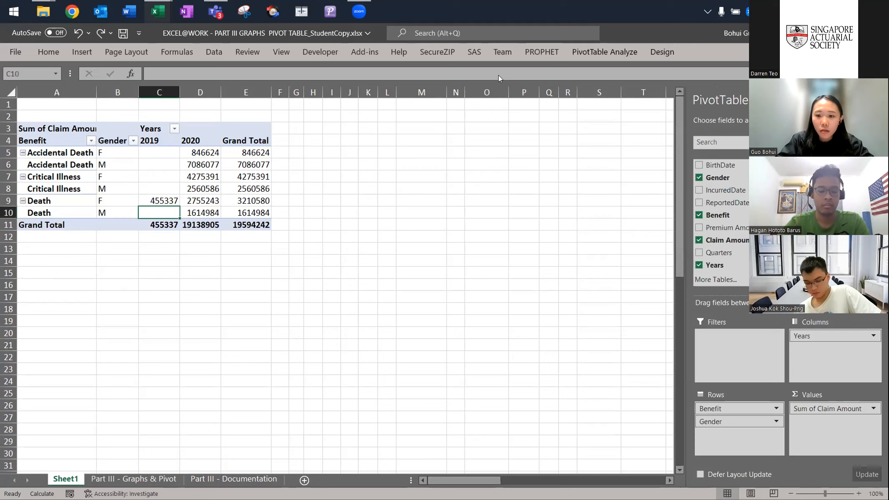
{"action": "left_click_drag", "start_coordinate": [810, 336], "coordinate": [741, 434]}
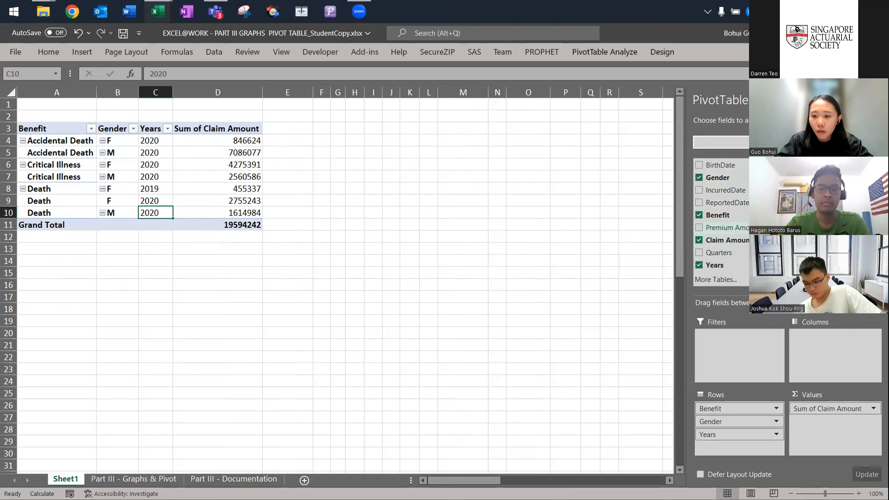
{"action": "left_click_drag", "start_coordinate": [729, 228], "coordinate": [821, 401]}
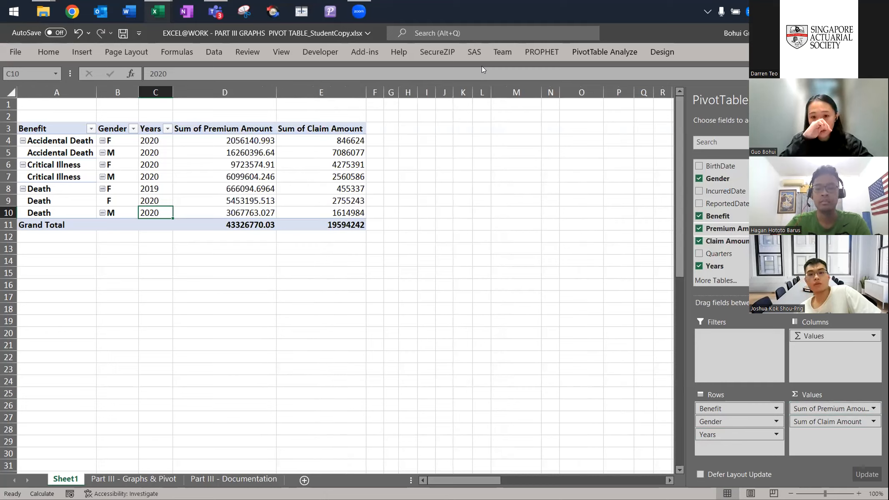
Widen column F to about 8.30 and enter the note "loss ratio = claim / premium" in cell E2
{"action": "left_click", "coordinate": [373, 140]}
{"action": "left_click_drag", "start_coordinate": [384, 93], "coordinate": [393, 92]}
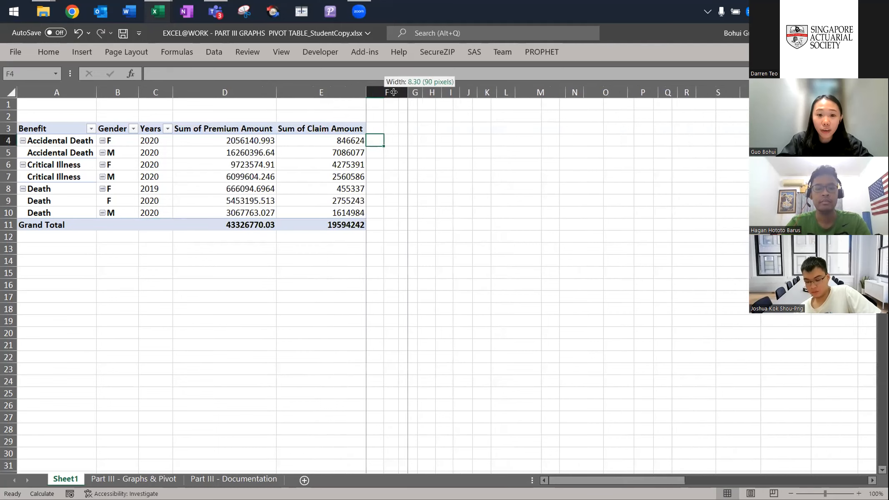
{"action": "left_click", "coordinate": [247, 141]}
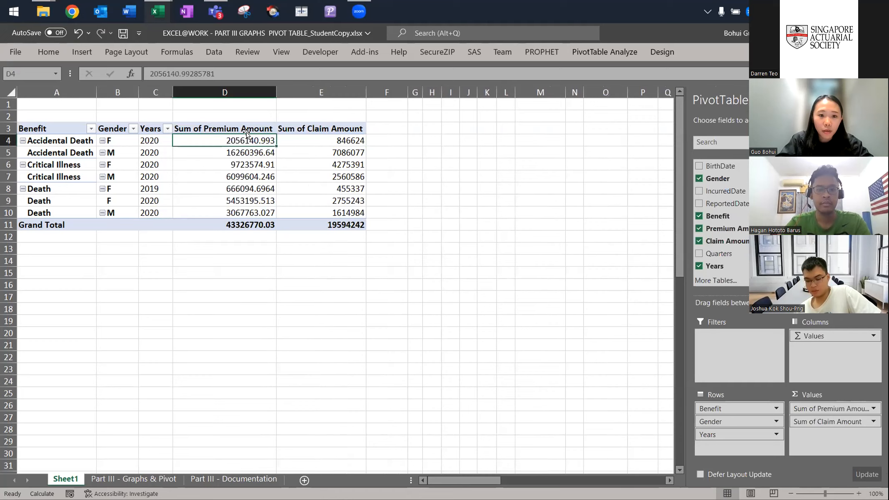
{"action": "left_click", "coordinate": [328, 112]}
{"action": "type", "text": "="}
{"action": "key", "text": "BackSpace"}
{"action": "type", "text": "loss ratio = claim / premium"}
{"action": "key", "text": "Return"}
Calculate the female Accidental Death loss ratio in cell F4 with the formula =E4/D4
{"action": "left_click", "coordinate": [319, 159]}
{"action": "key", "text": "Up"}
{"action": "key", "text": "Up"}
{"action": "key", "text": "Right"}
{"action": "type", "text": "=f."}
{"action": "key", "text": "BackSpace"}
{"action": "key", "text": "BackSpace"}
{"action": "key", "text": "BackSpace"}
{"action": "type", "text": "e4/"}
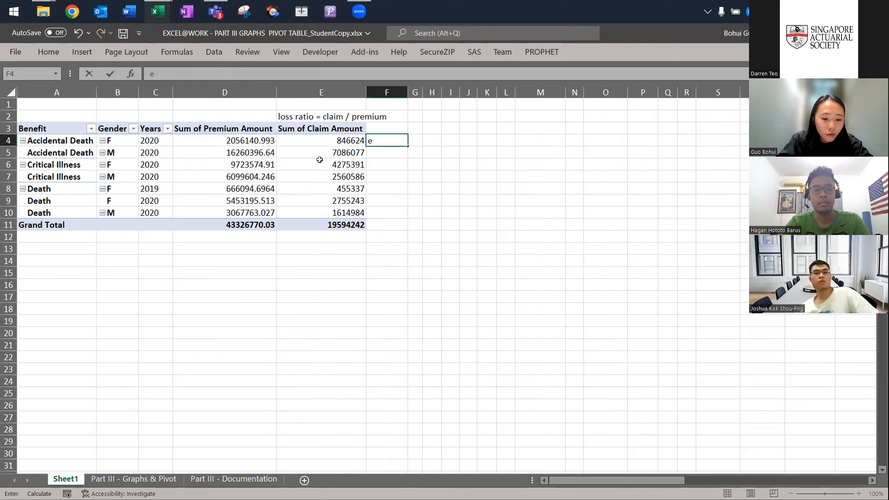
{"action": "key", "text": "BackSpace"}
{"action": "key", "text": "BackSpace"}
{"action": "key", "text": "BackSpace"}
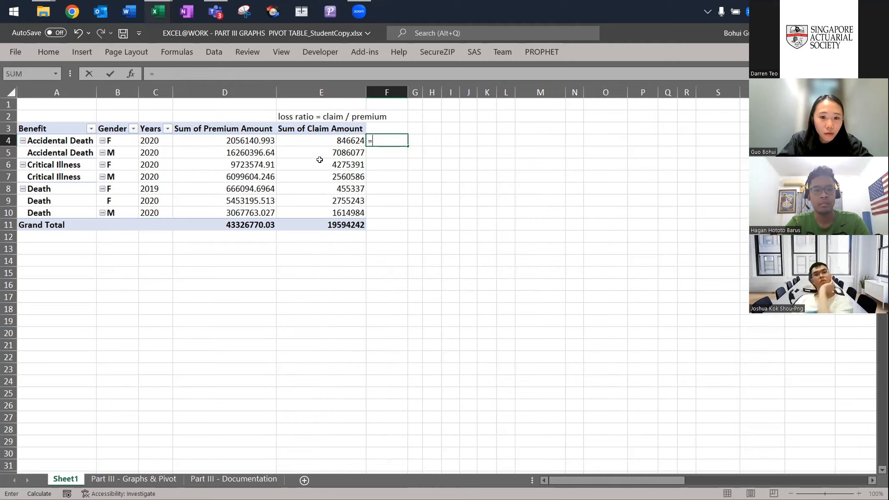
{"action": "type", "text": "=e4/"}
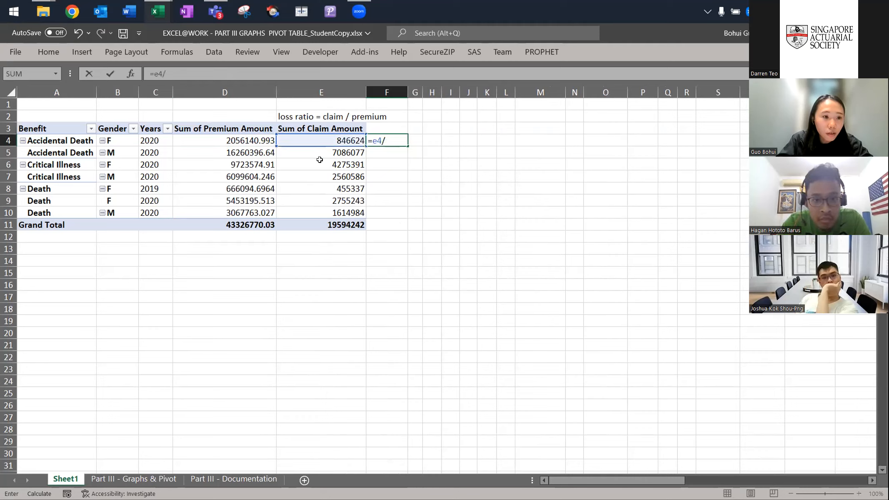
{"action": "type", "text": "d4"}
{"action": "key", "text": "Return"}
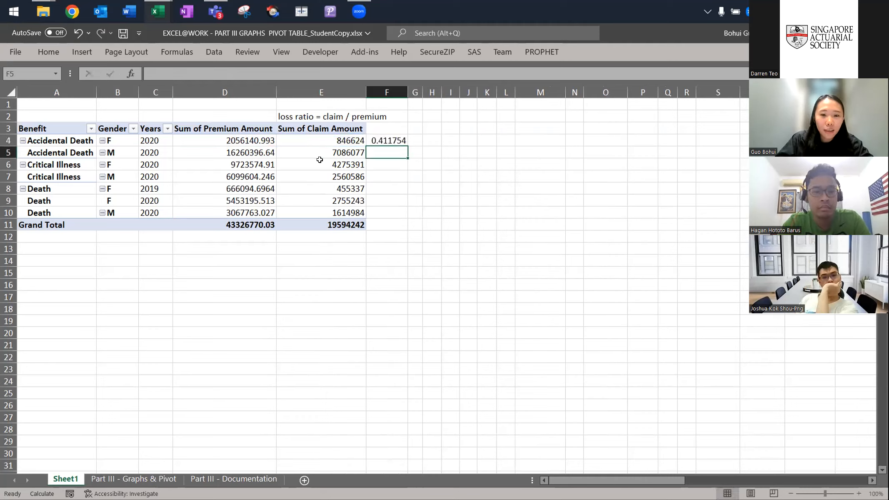
Try starting a formula in F5 by picking claim cell E5 to view its GETPIVOTDATA reference, and discard the formula
{"action": "type", "text": "="}
{"action": "left_click", "coordinate": [319, 159]}
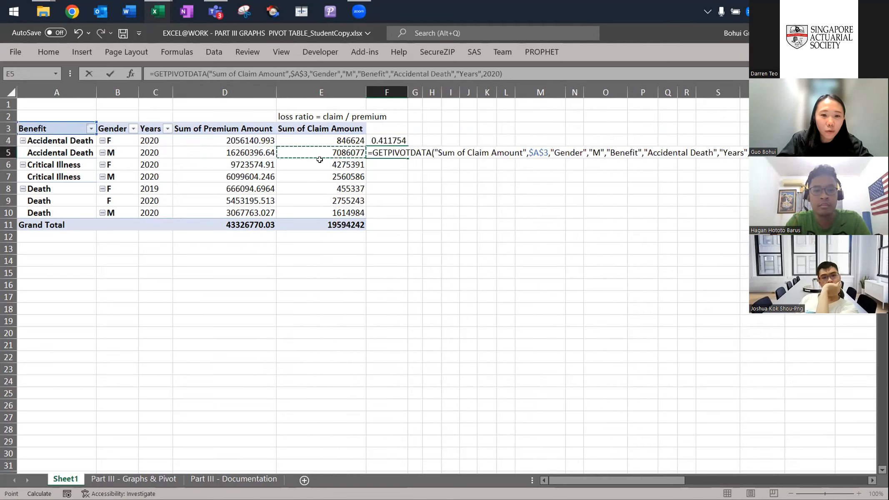
{"action": "key", "text": "Escape"}
{"action": "type", "text": "="}
{"action": "left_click", "coordinate": [319, 160]}
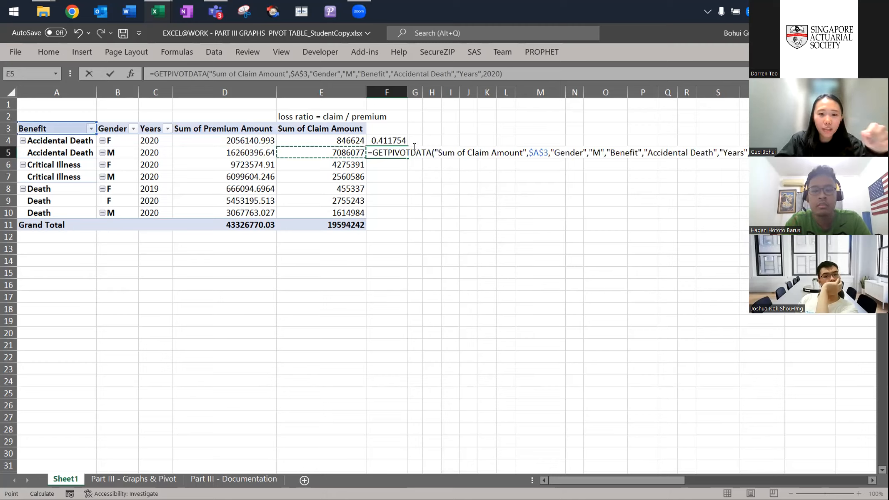
{"action": "key", "text": "Escape"}
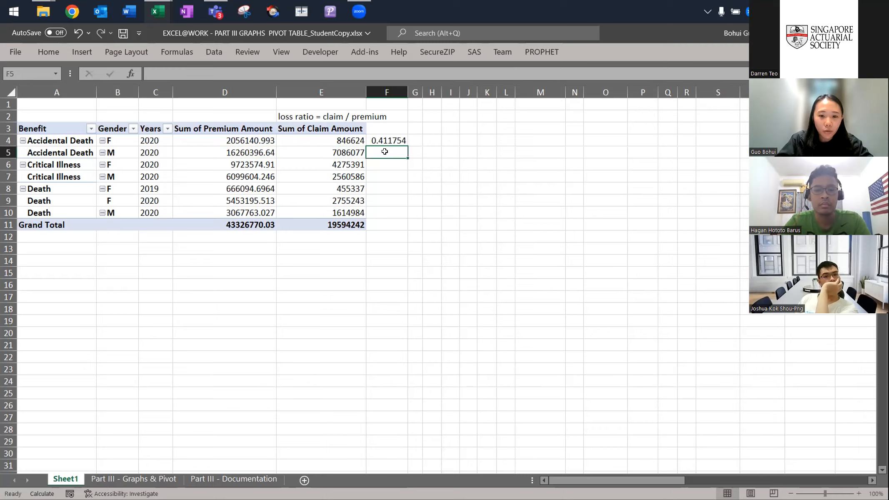
Copy the loss ratio formula from F4 down through the Grand Total row in F11
{"action": "type", "text": "="}
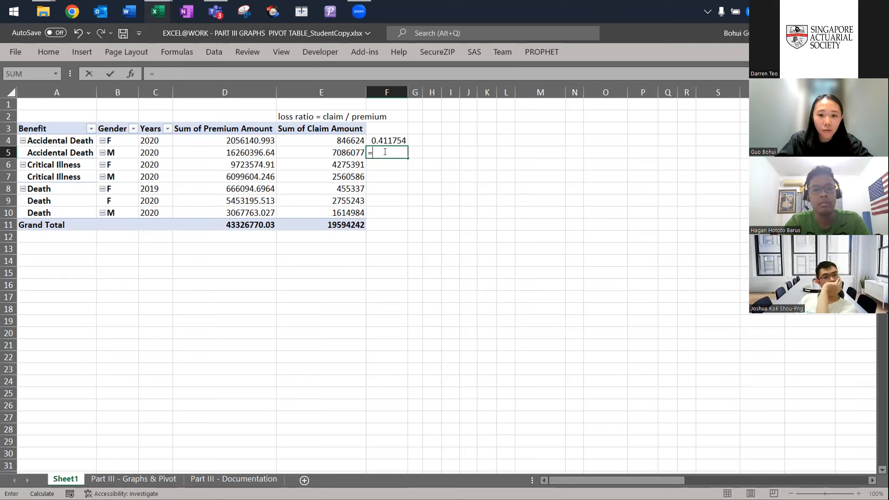
{"action": "key", "text": "Escape"}
{"action": "key", "text": "Up"}
{"action": "key", "text": "ctrl+c"}
{"action": "key", "text": "shift+Left"}
{"action": "key", "text": "shift+Right"}
{"action": "key", "text": "shift+Down"}
{"action": "key", "text": "shift+Down"}
{"action": "key", "text": "shift+Down"}
{"action": "key", "text": "shift+Down"}
{"action": "key", "text": "shift+Down"}
{"action": "key", "text": "shift+Down"}
{"action": "key", "text": "shift+Down"}
{"action": "key", "text": "ctrl+v"}
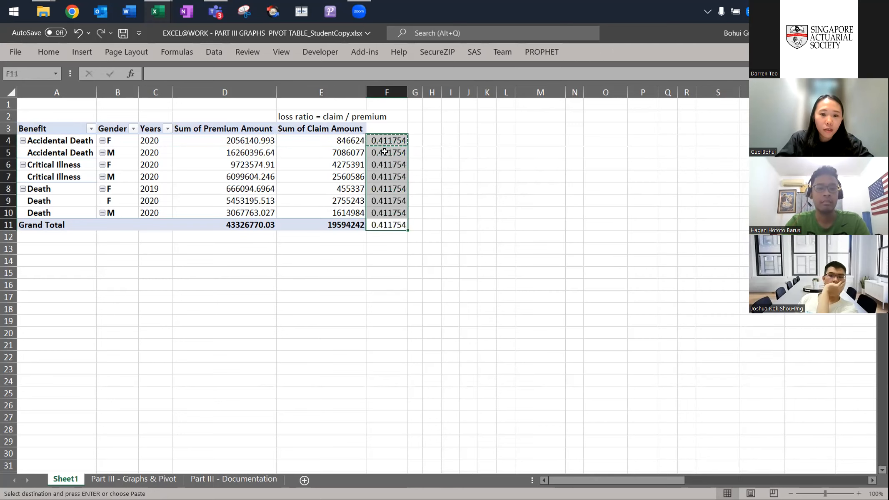
{"action": "key", "text": "ctrl+h"}
{"action": "key", "text": "Escape"}
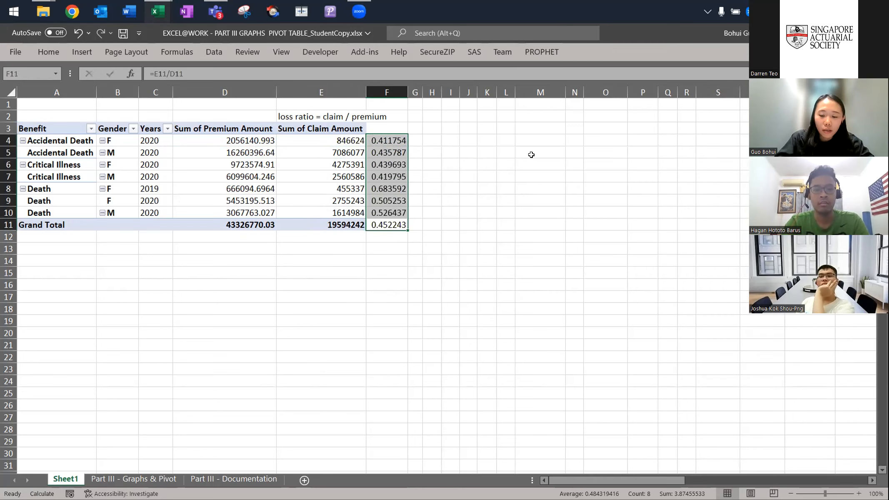
Clear the loss ratio formulas in F4:F11 and restore them
{"action": "key", "text": "Delete"}
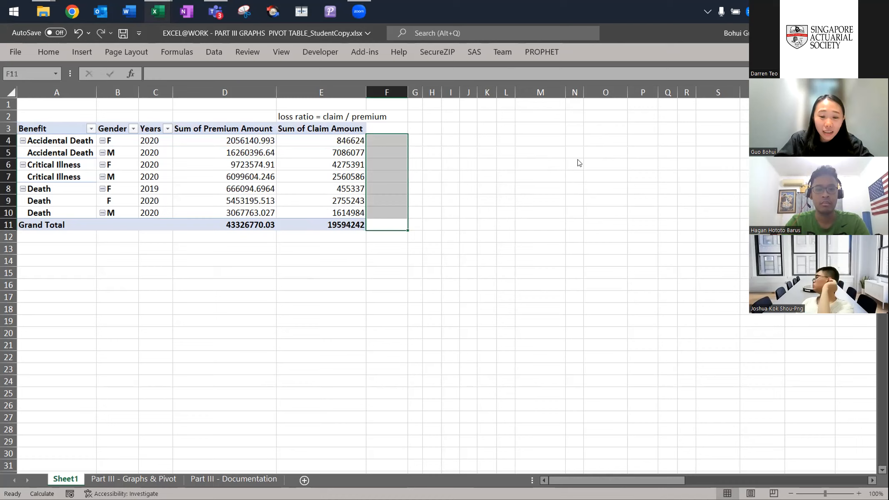
{"action": "key", "text": "ctrl+v"}
{"action": "left_click", "coordinate": [386, 196]}
{"action": "left_click", "coordinate": [331, 200]}
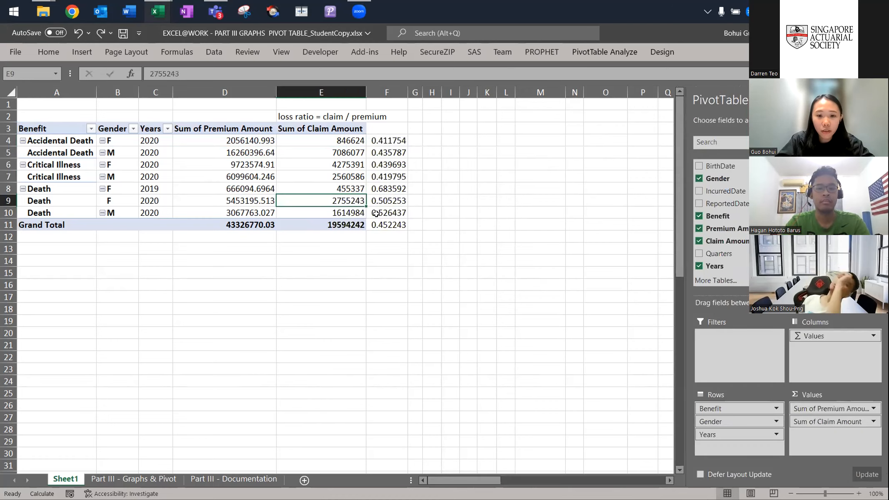
Delete the manual loss ratio formulas in F4:F11 beside the PivotTable
{"action": "left_click", "coordinate": [386, 220]}
{"action": "key", "text": "ctrl+shift+Up"}
{"action": "key", "text": "Delete"}
{"action": "key", "text": "Left"}
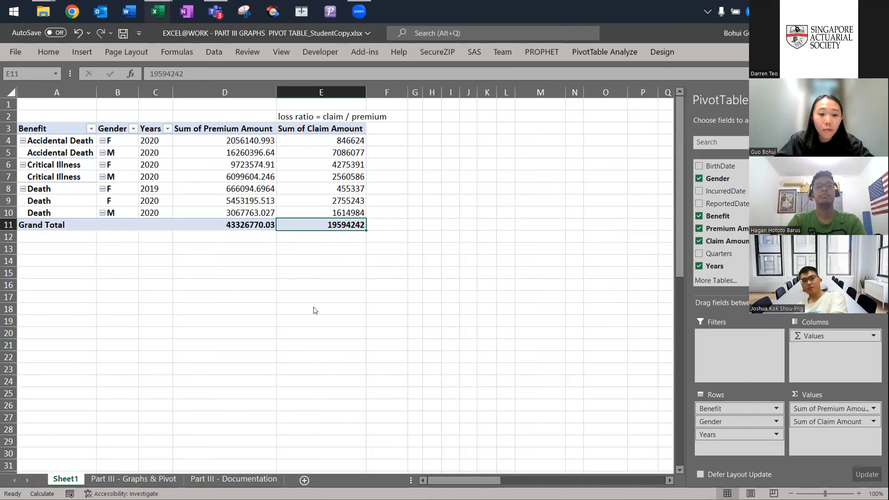
{"action": "left_click", "coordinate": [347, 175]}
{"action": "key", "text": "alt"}
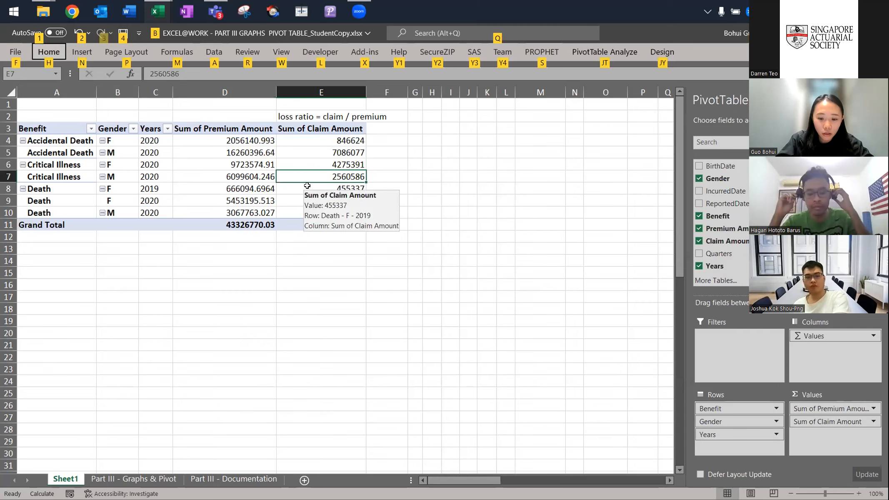
{"action": "key", "text": "j"}
{"action": "key", "text": "t"}
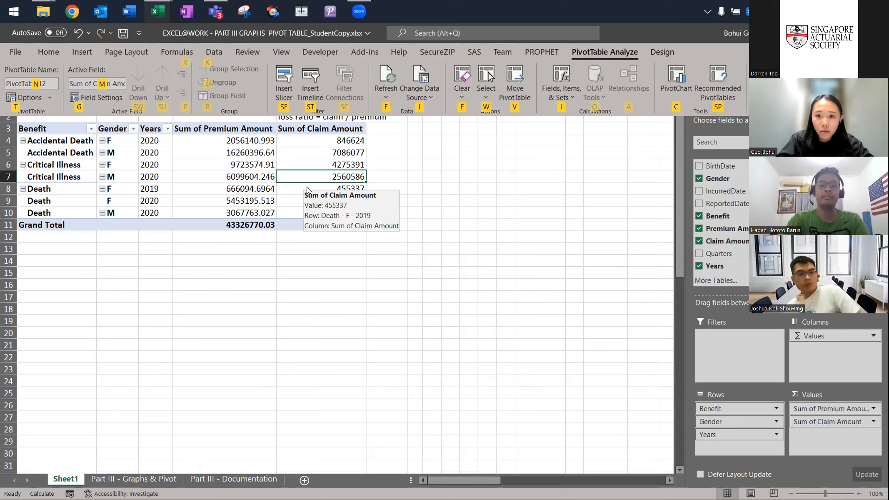
{"action": "key", "text": "j"}
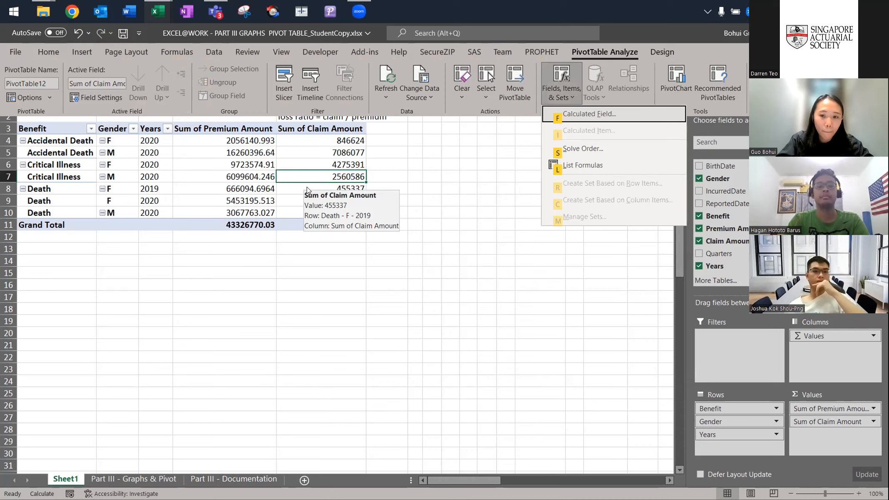
{"action": "key", "text": "f"}
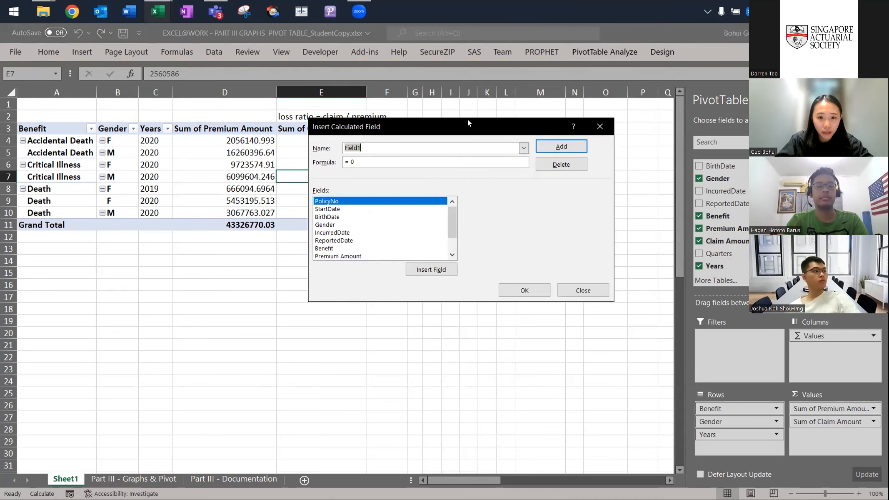
{"action": "left_click_drag", "start_coordinate": [467, 120], "coordinate": [661, 103]}
{"action": "left_click", "coordinate": [685, 119]}
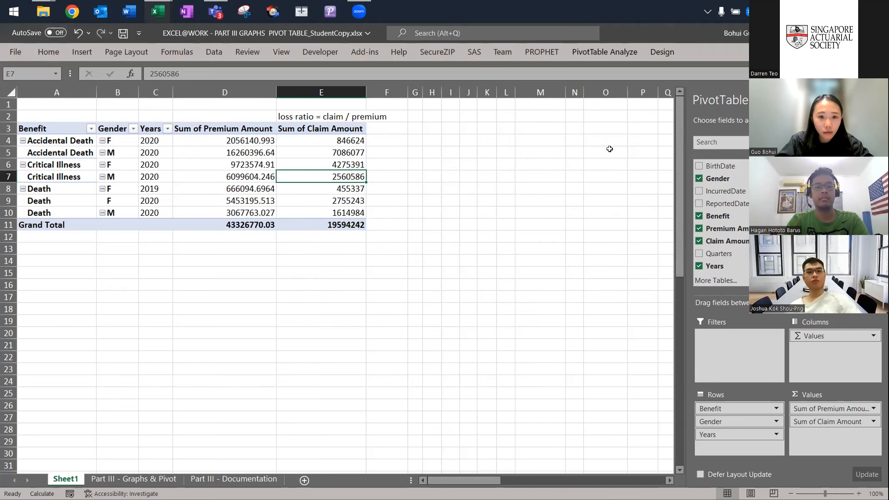
Start a new PivotTable calculated field and set its formula to = 'Claim Amount'/ 'Premium Amount'
{"action": "key", "text": "alt"}
{"action": "key", "text": "j"}
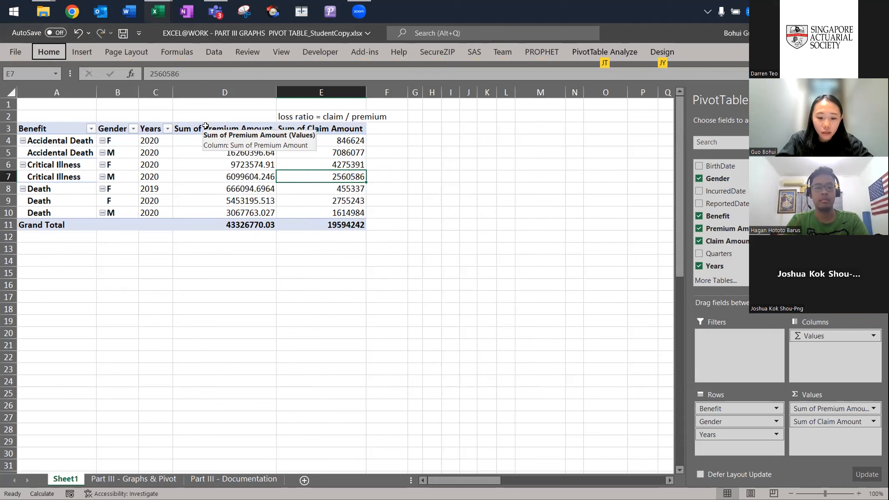
{"action": "key", "text": "t"}
{"action": "key", "text": "j"}
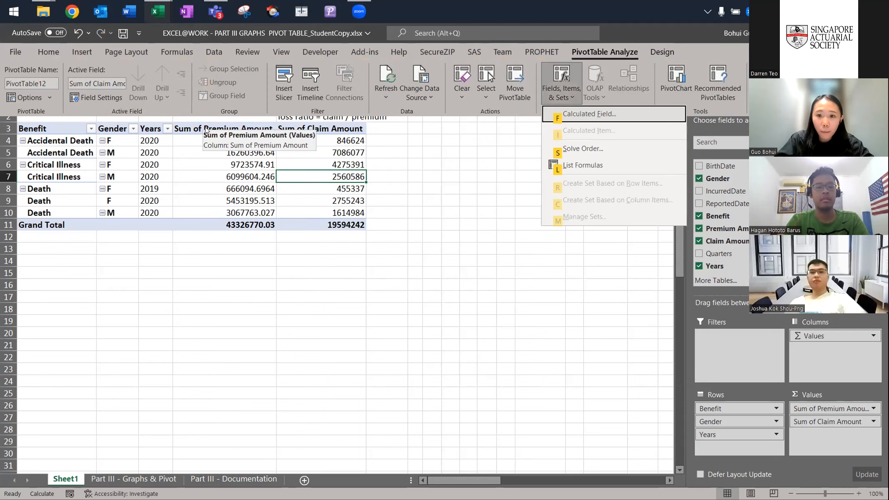
{"action": "key", "text": "f"}
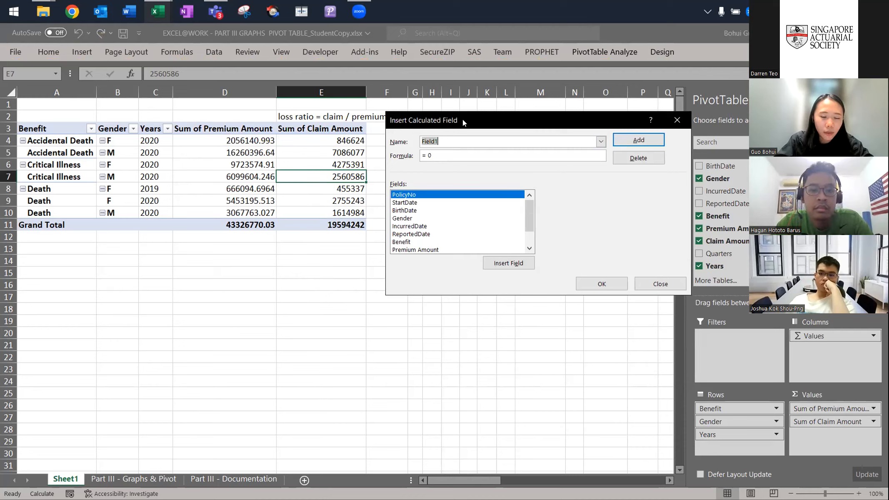
{"action": "key", "text": "BackSpace"}
{"action": "key", "text": "ctrl+z"}
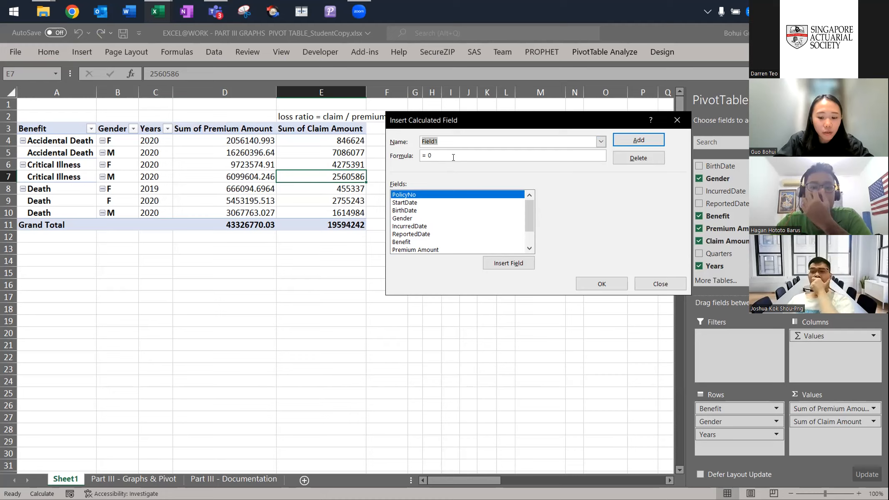
{"action": "left_click", "coordinate": [453, 157]}
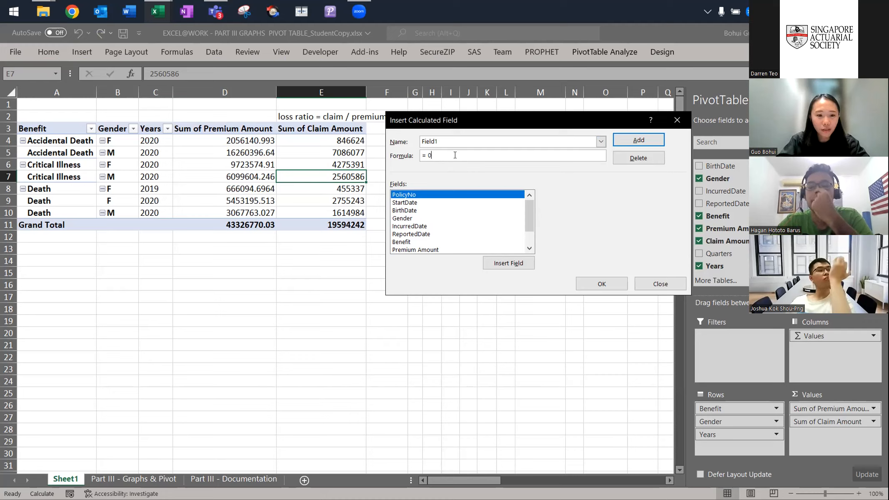
{"action": "key", "text": "BackSpace"}
{"action": "type", "text": "claim"}
{"action": "key", "text": "BackSpace"}
{"action": "key", "text": "BackSpace"}
{"action": "key", "text": "BackSpace"}
{"action": "key", "text": "BackSpace"}
{"action": "key", "text": "BackSpace"}
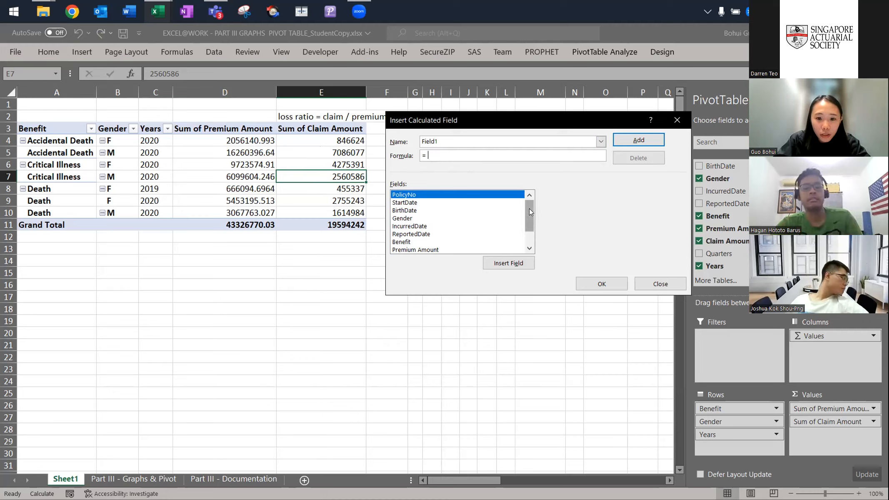
{"action": "scroll", "coordinate": [528, 211], "scroll_direction": "down", "scroll_amount": 1}
{"action": "double_click", "coordinate": [469, 234]}
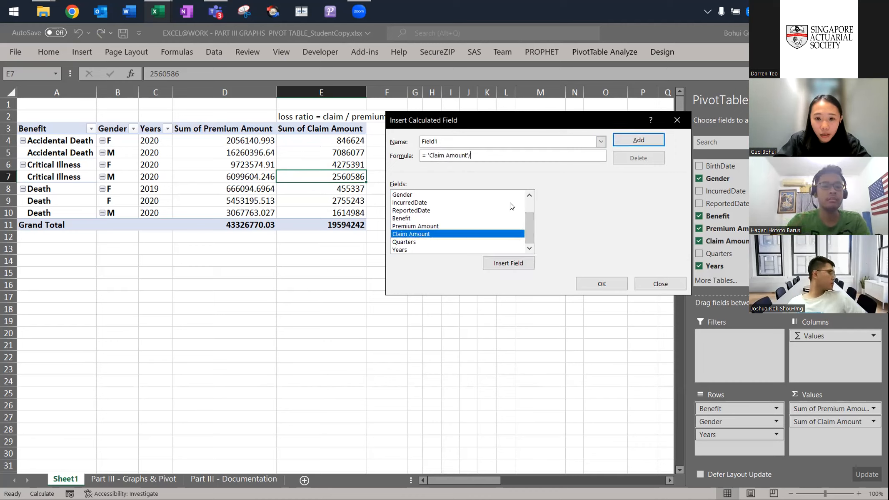
{"action": "double_click", "coordinate": [485, 225]}
Name the calculated field Loss Ratio and add it to the PivotTable
{"action": "double_click", "coordinate": [450, 141]}
{"action": "type", "text": "Loss Ratio"}
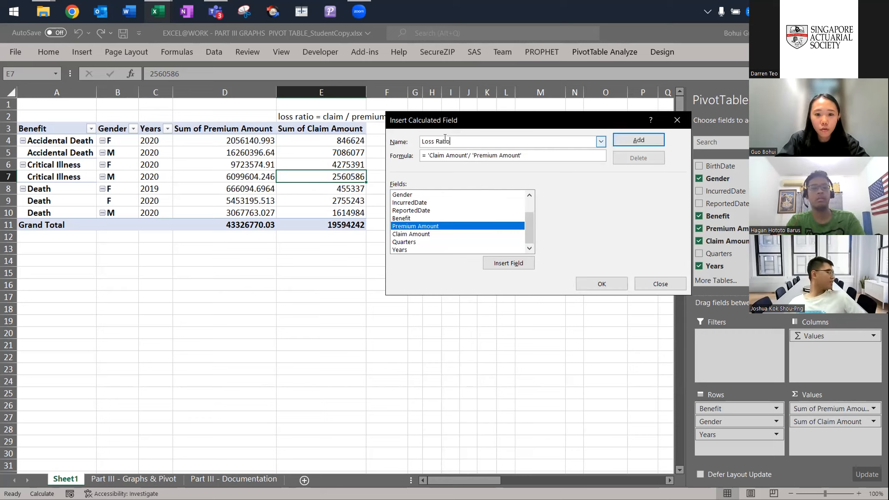
{"action": "left_click", "coordinate": [645, 141]}
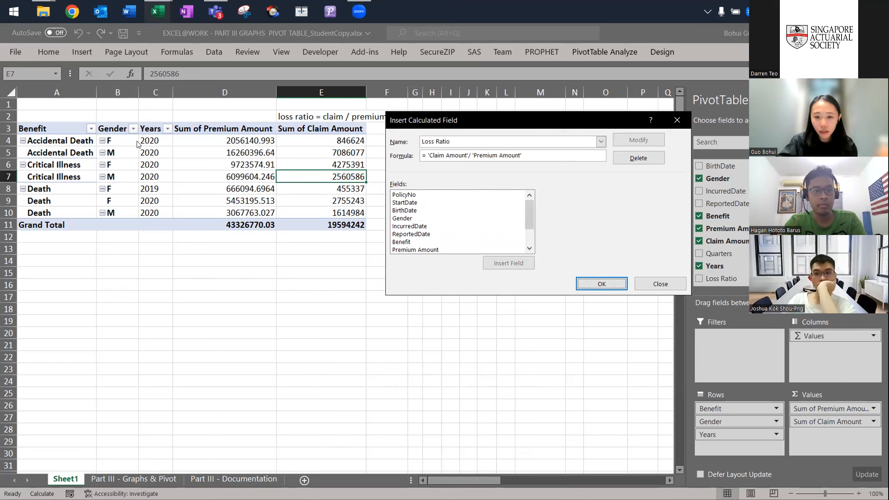
{"action": "left_click", "coordinate": [597, 284]}
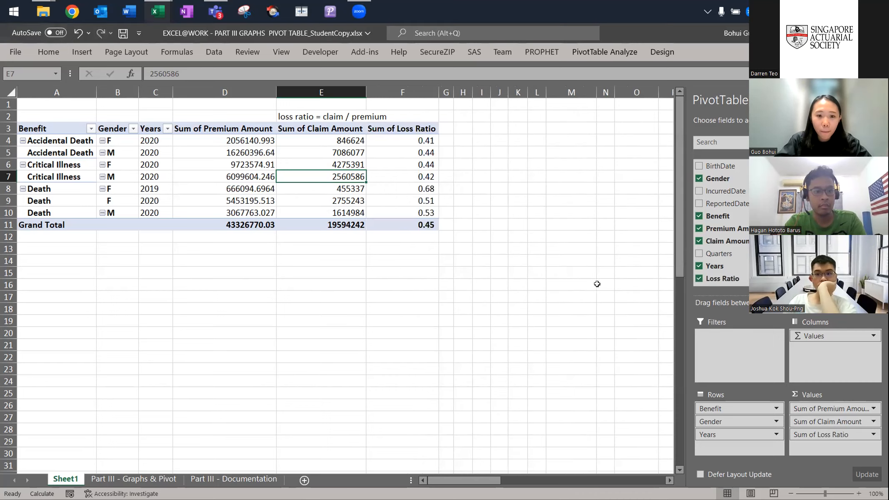
Format the PivotTable's Sum of Loss Ratio column as percentages without decimals
{"action": "left_click", "coordinate": [408, 132]}
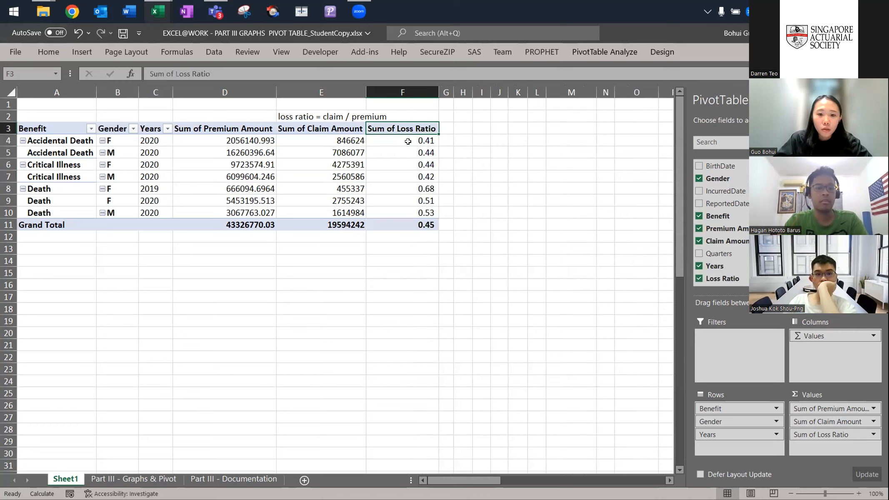
{"action": "key", "text": "ctrl+shift+Down"}
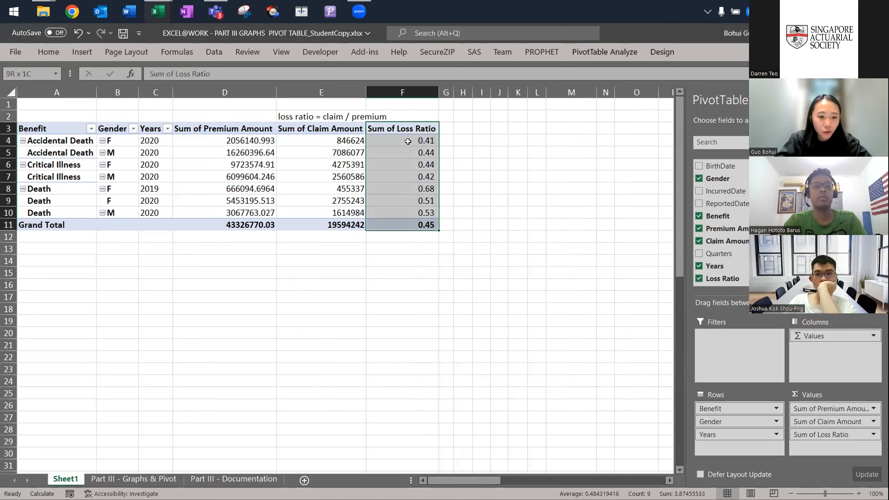
{"action": "key", "text": "alt"}
{"action": "key", "text": "h"}
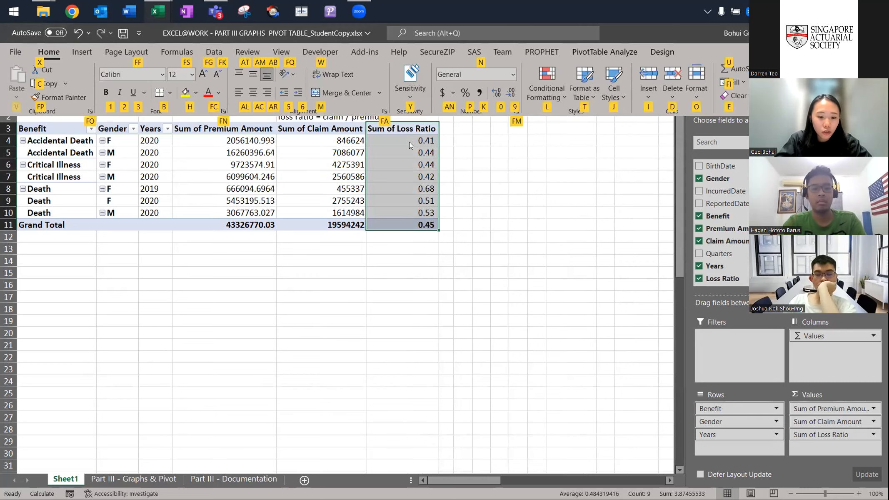
{"action": "key", "text": "p"}
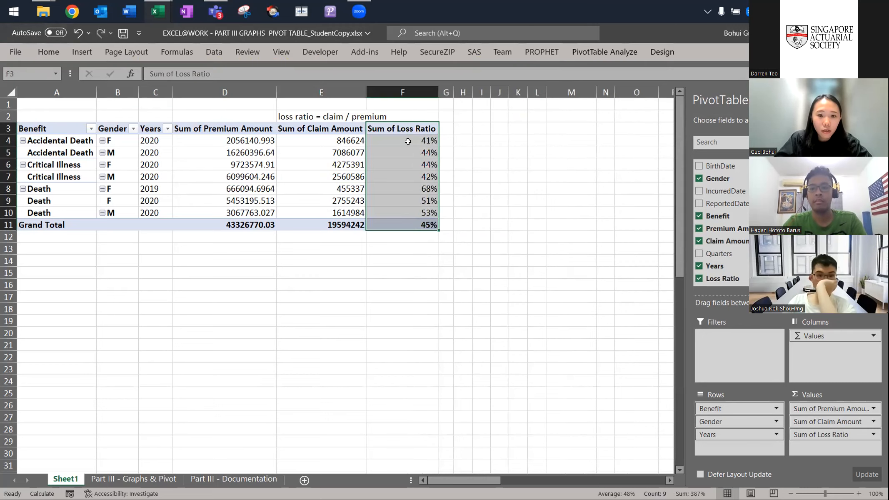
{"action": "key", "text": "ctrl+shift+Down"}
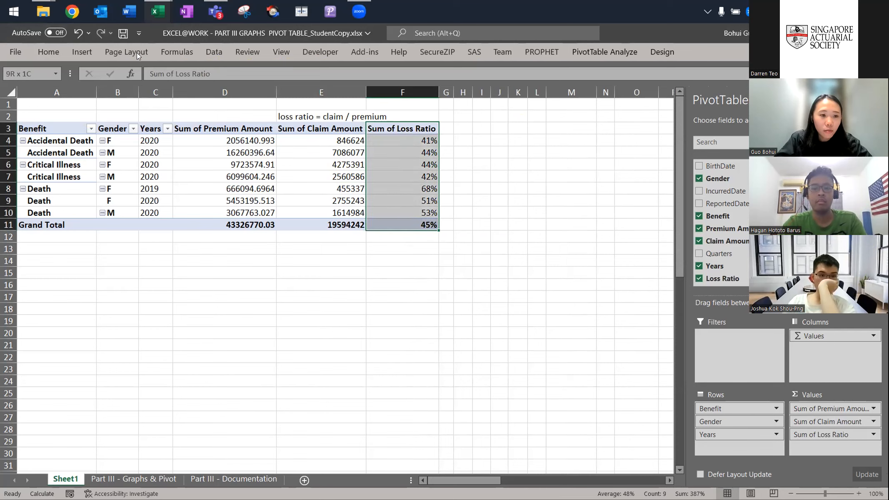
{"action": "left_click", "coordinate": [48, 52]}
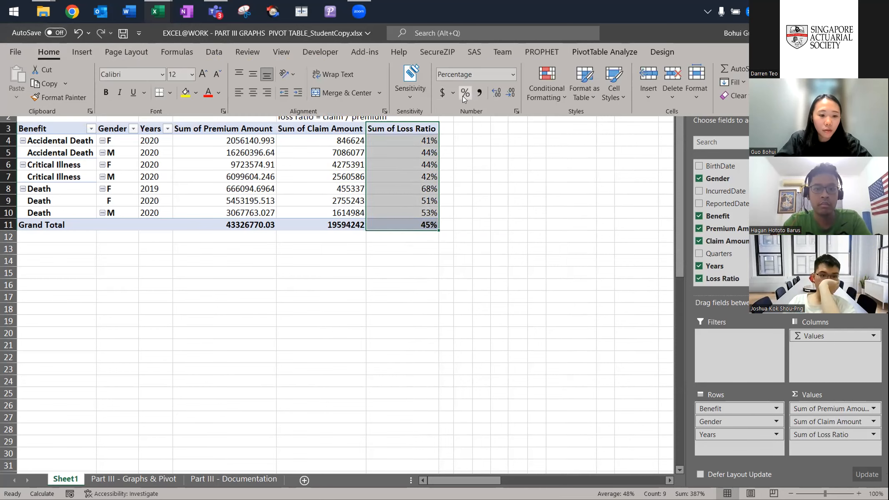
{"action": "left_click", "coordinate": [425, 219]}
{"action": "left_click", "coordinate": [412, 186]}
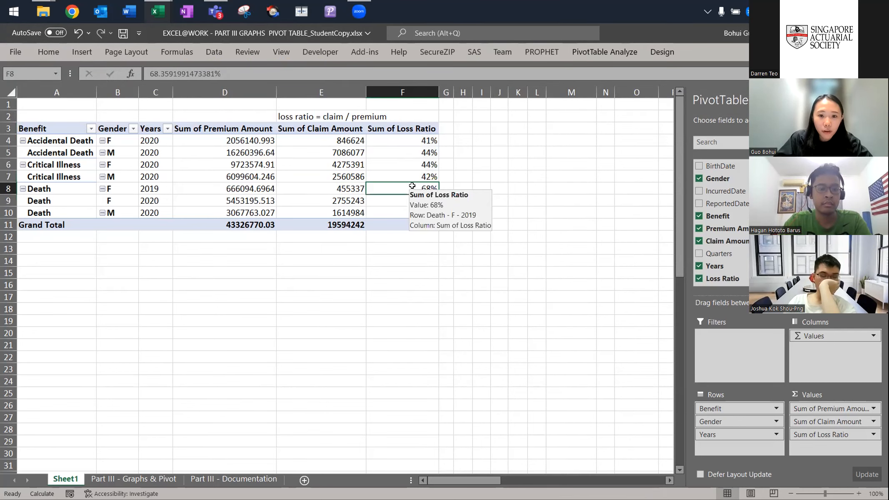
Read the grouping required by exercise 3 on the Part III - Graphs & Pivot sheet and return to Sheet1
{"action": "key", "text": "Down"}
{"action": "key", "text": "Left"}
{"action": "key", "text": "Right"}
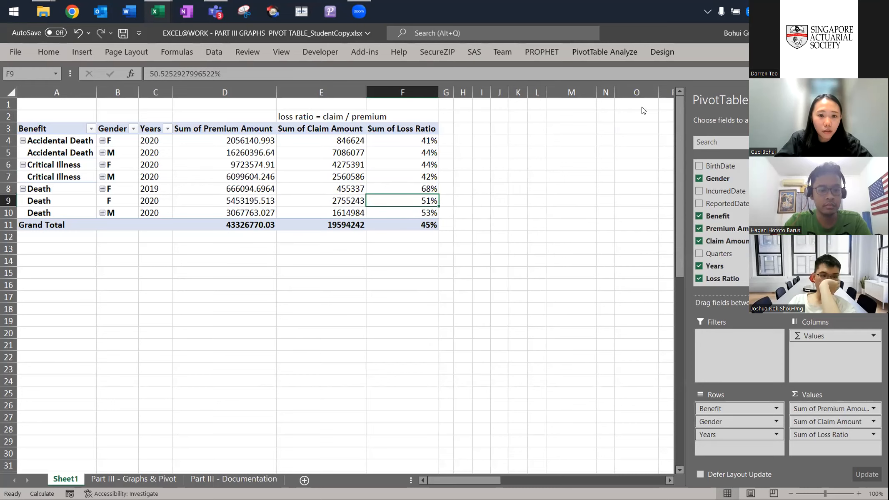
{"action": "key", "text": "ctrl+Page_Down"}
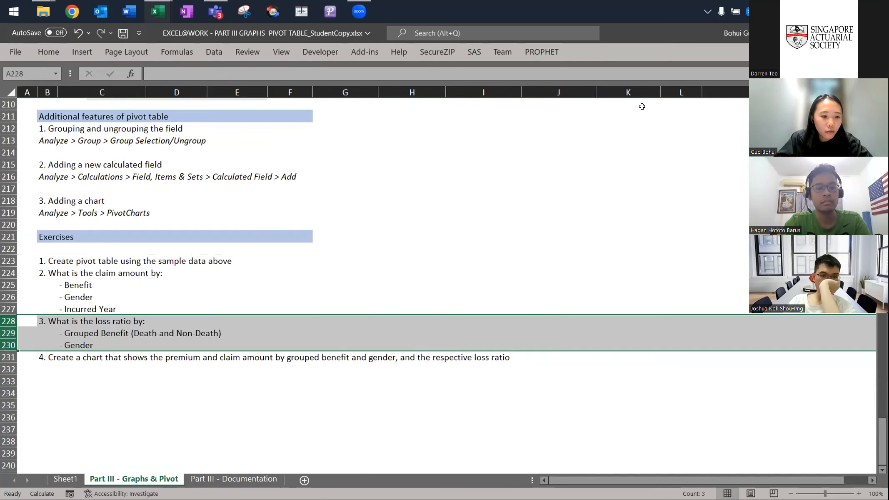
{"action": "key", "text": "ctrl+Page_Up"}
{"action": "key", "text": "ctrl+Page_Down"}
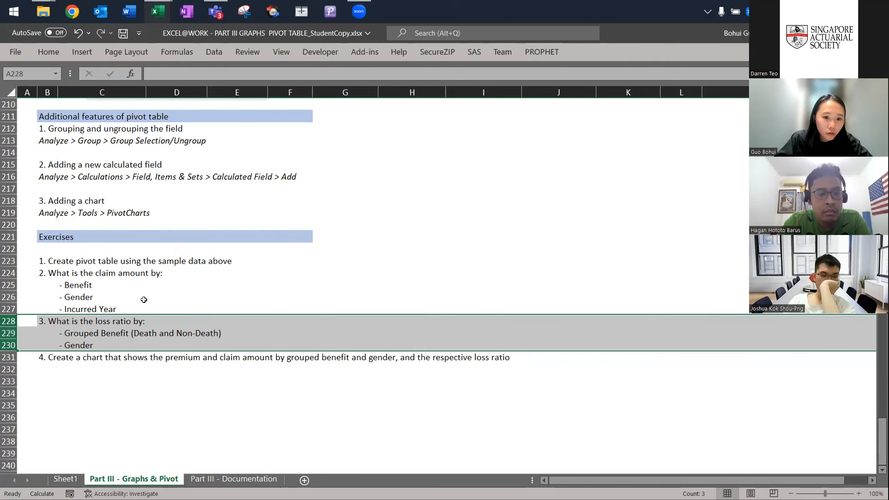
{"action": "key", "text": "ctrl+Page_Up"}
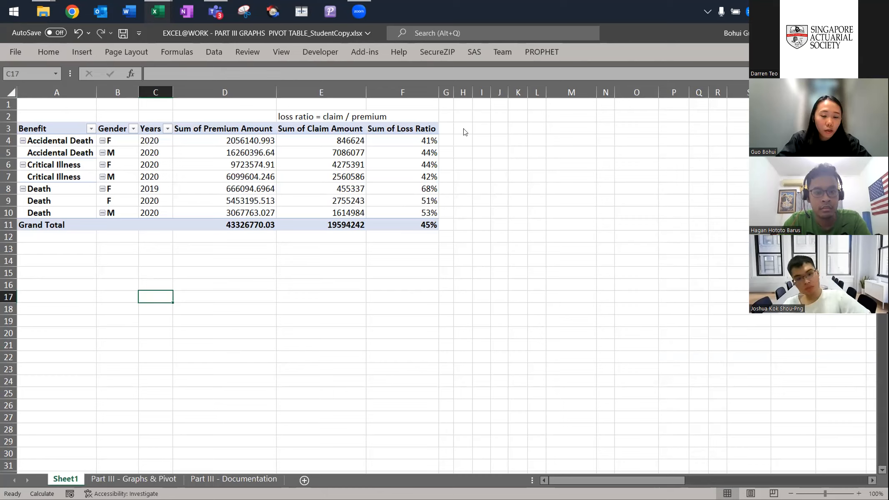
Group the Accidental Death and Death items of the Benefit row field, and undo the grouping
{"action": "left_click", "coordinate": [72, 144]}
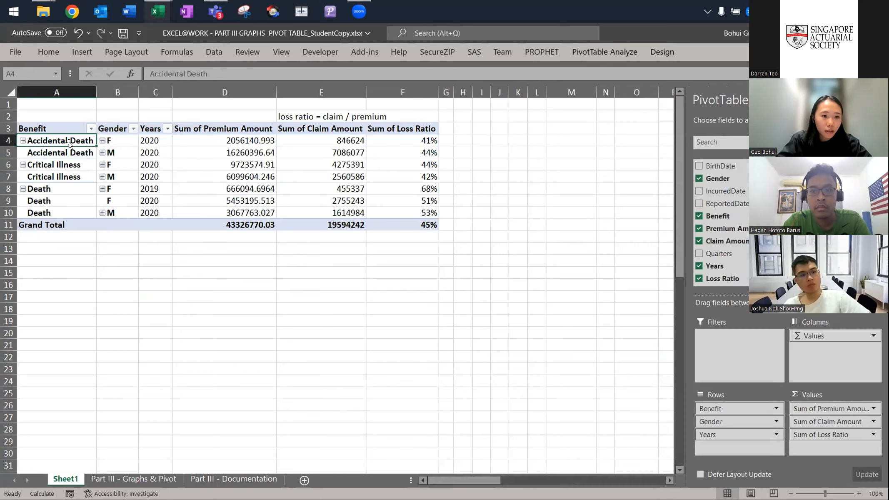
{"action": "left_click", "coordinate": [56, 190], "text": "ctrl"}
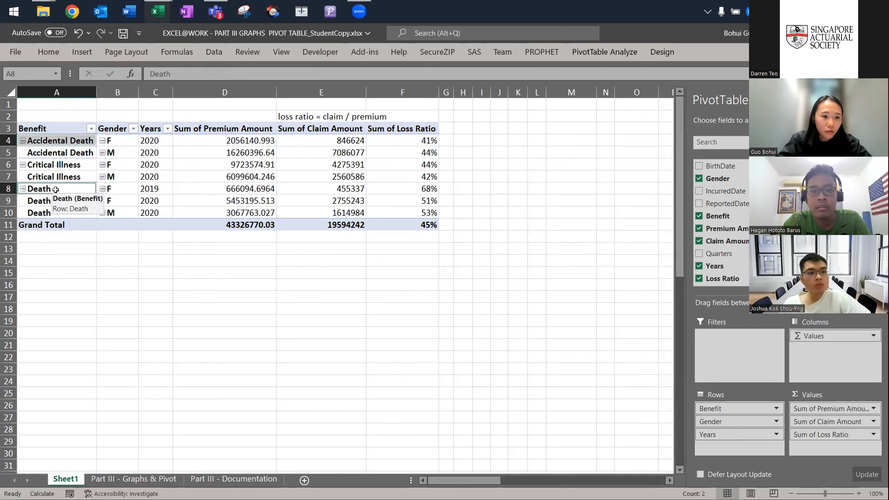
{"action": "right_click", "coordinate": [49, 143]}
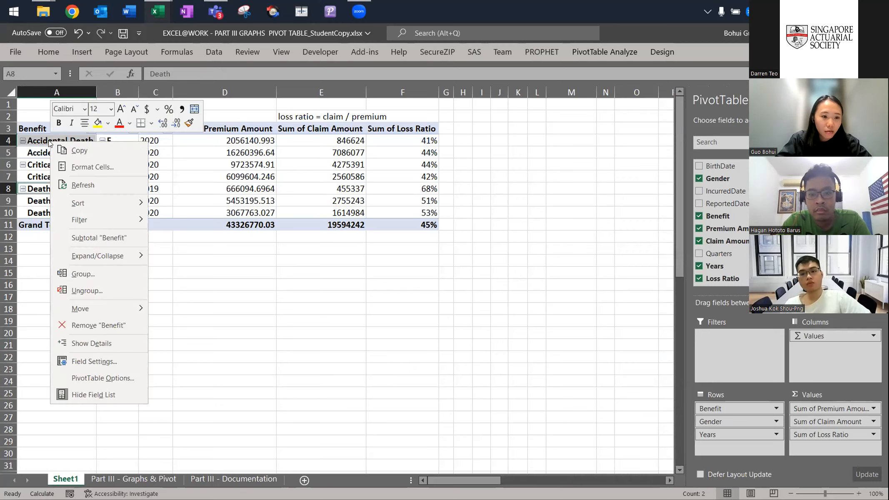
{"action": "left_click", "coordinate": [126, 275]}
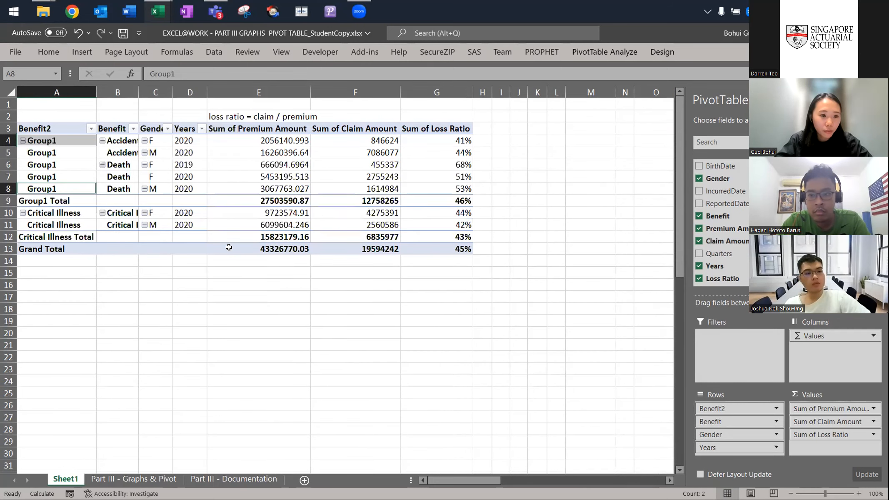
{"action": "key", "text": "ctrl+z"}
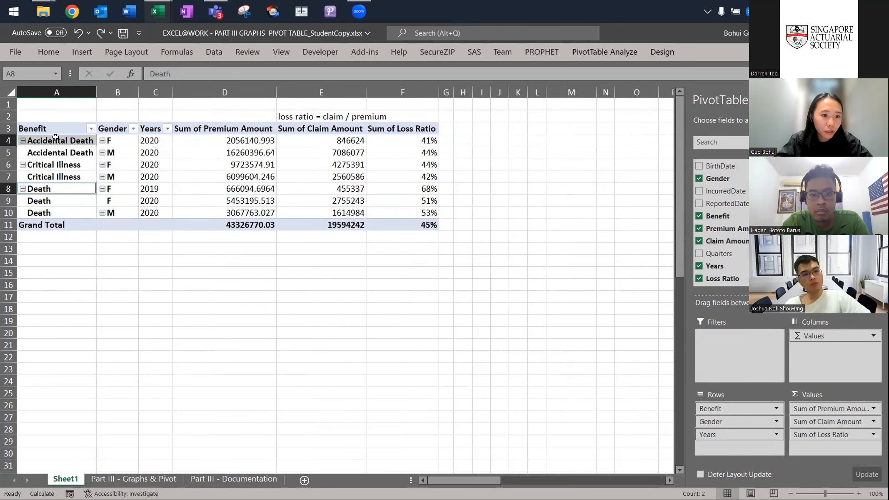
Try to group the Critical Illness item of the Benefit row field on its own
{"action": "left_click", "coordinate": [48, 143]}
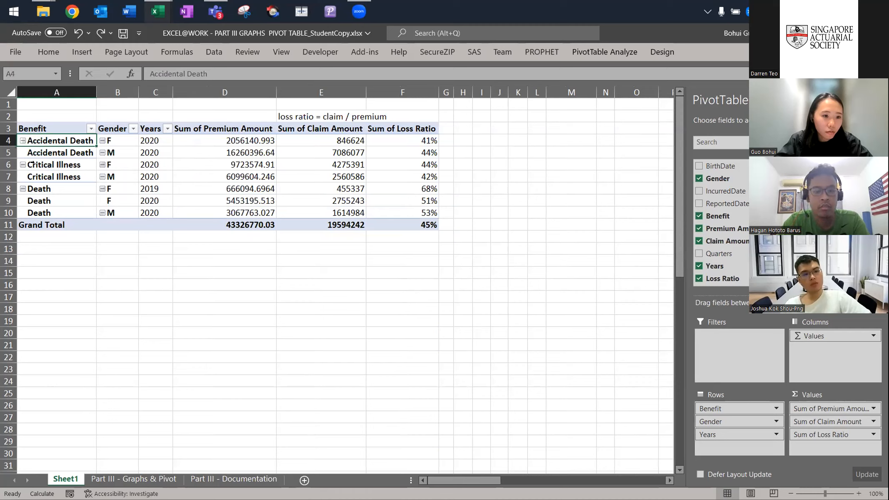
{"action": "left_click", "coordinate": [42, 162]}
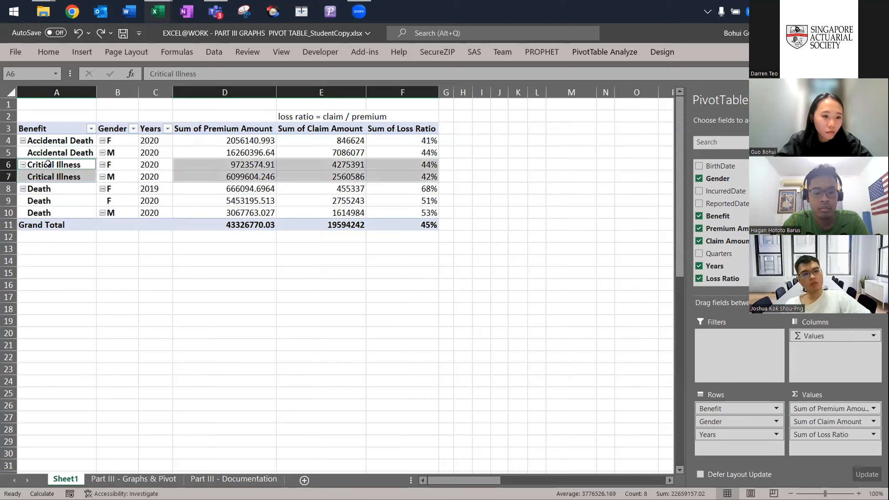
{"action": "right_click", "coordinate": [55, 167]}
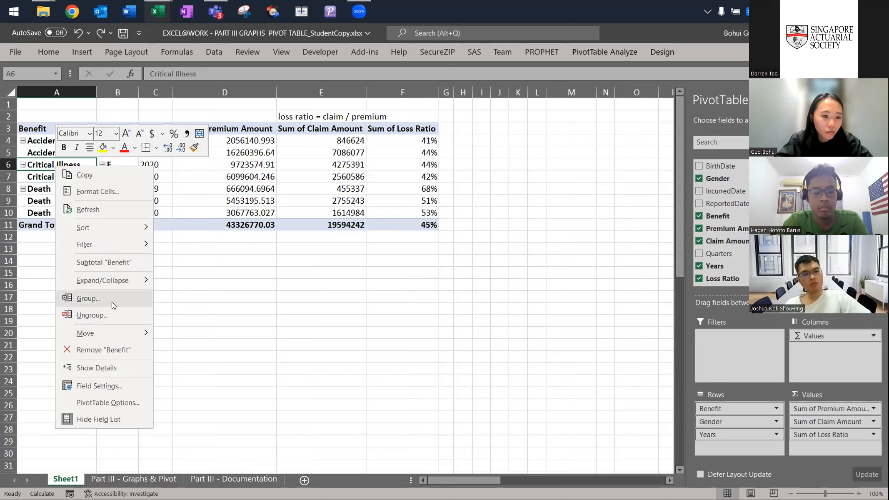
{"action": "left_click", "coordinate": [112, 302]}
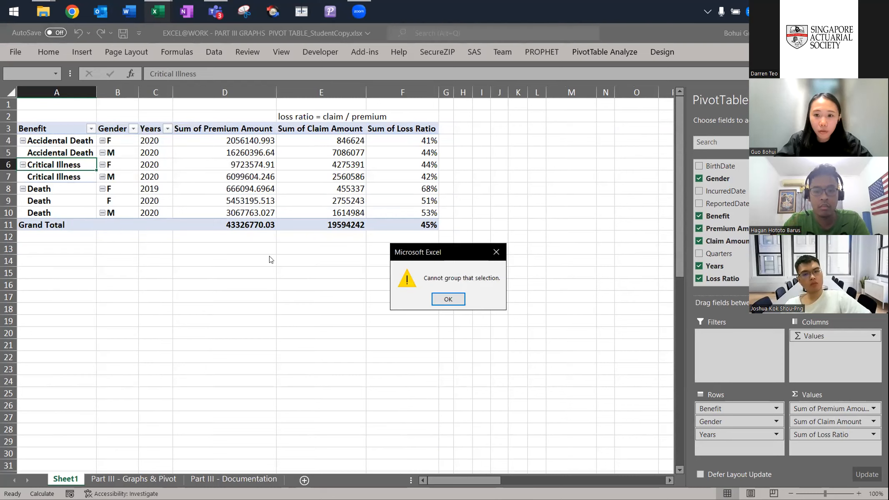
{"action": "left_click", "coordinate": [447, 299]}
Group the Accidental Death and Death items of the Benefit row field together
{"action": "right_click", "coordinate": [55, 142]}
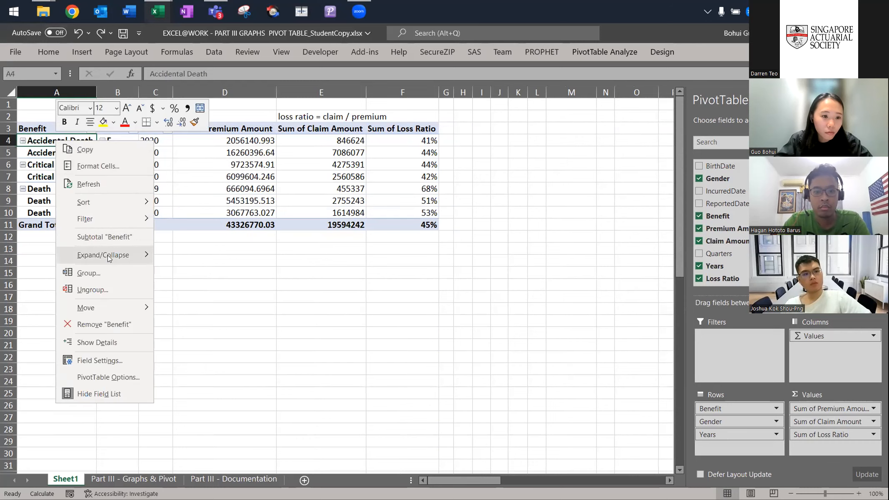
{"action": "left_click", "coordinate": [97, 272]}
{"action": "key", "text": "Return"}
{"action": "left_click", "coordinate": [65, 190], "text": "ctrl"}
{"action": "right_click", "coordinate": [65, 191]}
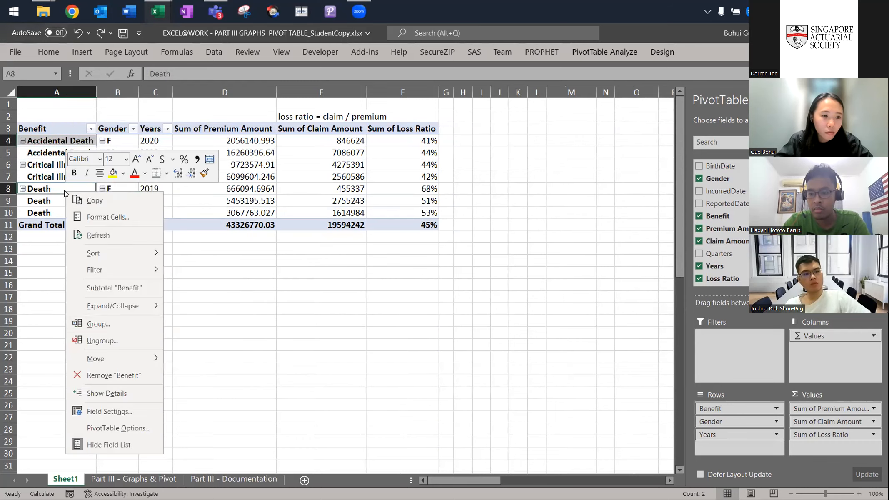
{"action": "left_click", "coordinate": [137, 320]}
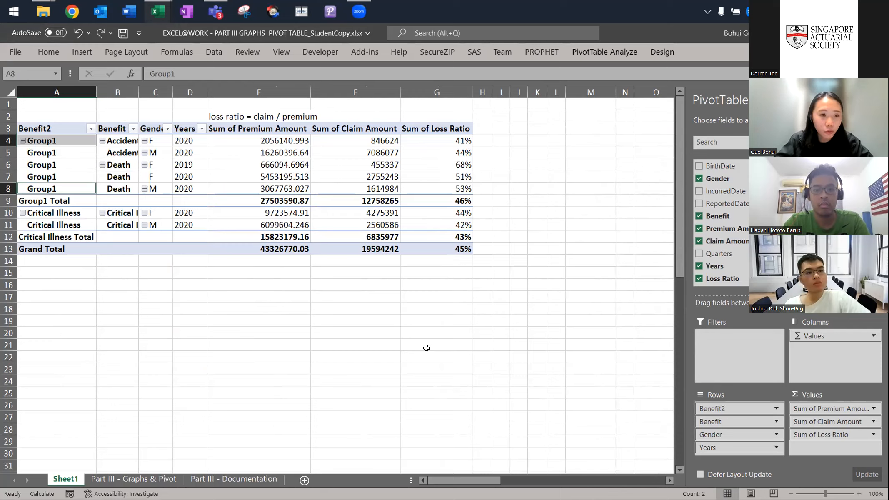
Rename the new benefit group containing Accidental Death and Death as Death
{"action": "left_click", "coordinate": [52, 141]}
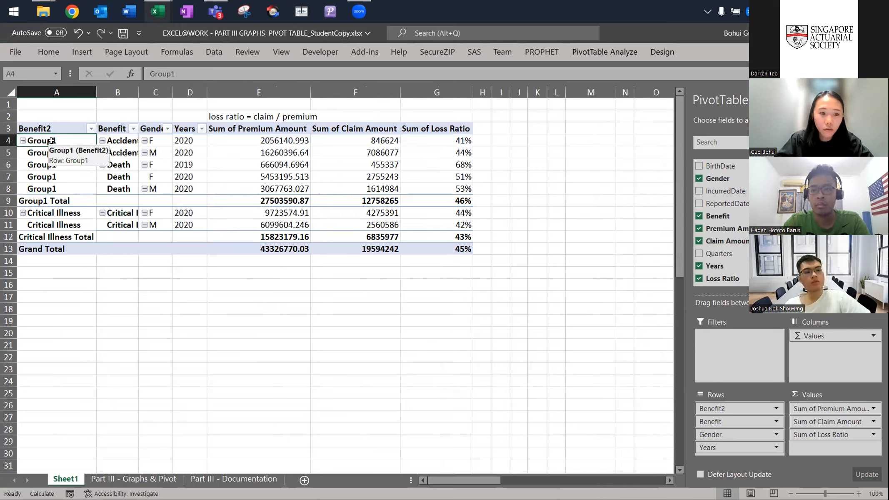
{"action": "key", "text": "F2"}
{"action": "key", "text": "Escape"}
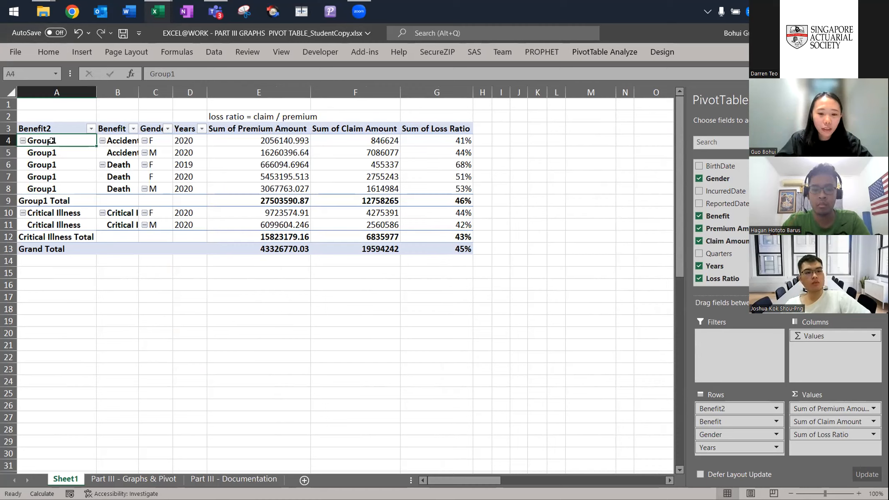
{"action": "type", "text": "Gro"}
{"action": "key", "text": "BackSpace"}
{"action": "key", "text": "BackSpace"}
{"action": "key", "text": "BackSpace"}
{"action": "type", "text": "Death"}
{"action": "key", "text": "Return"}
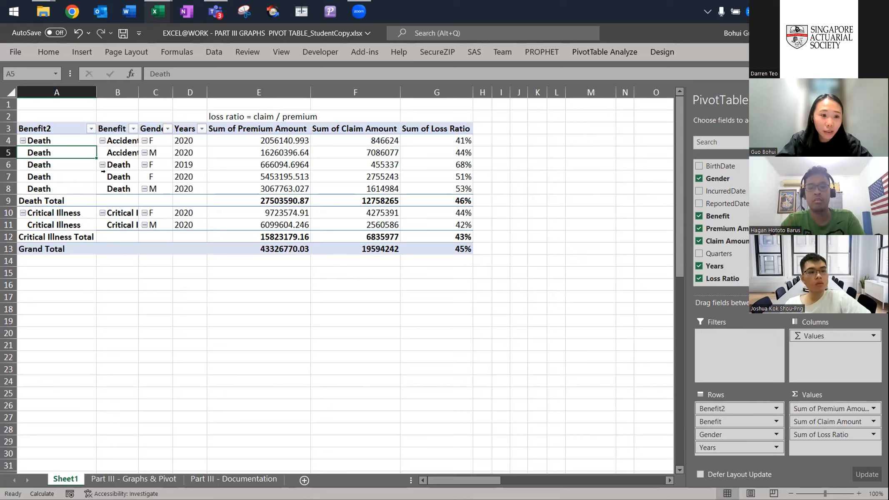
Widen column B to fit the full benefit names and remove the subtotals of the Benefit2 field
{"action": "left_click", "coordinate": [56, 130]}
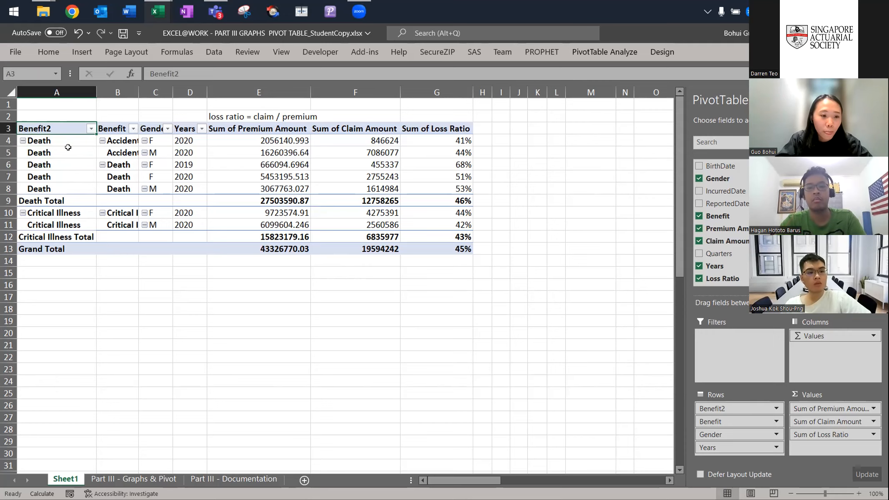
{"action": "left_click_drag", "start_coordinate": [138, 86], "coordinate": [194, 89]}
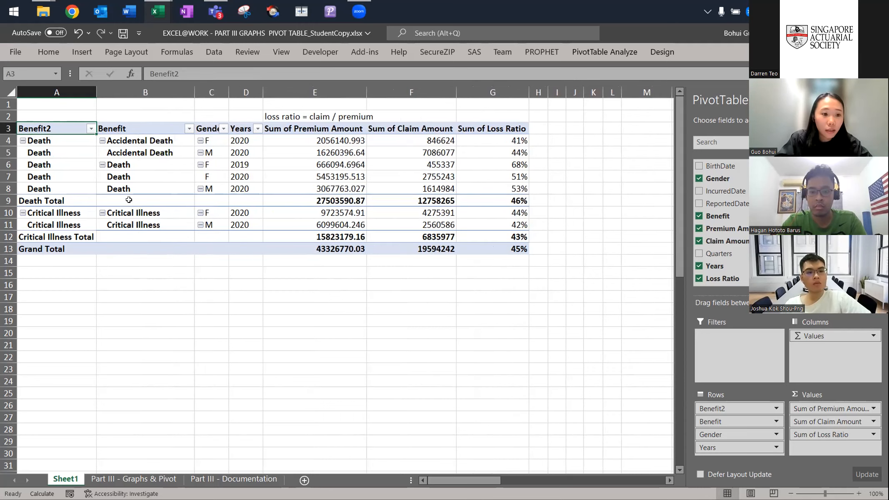
{"action": "left_click", "coordinate": [56, 201]}
{"action": "right_click", "coordinate": [55, 201]}
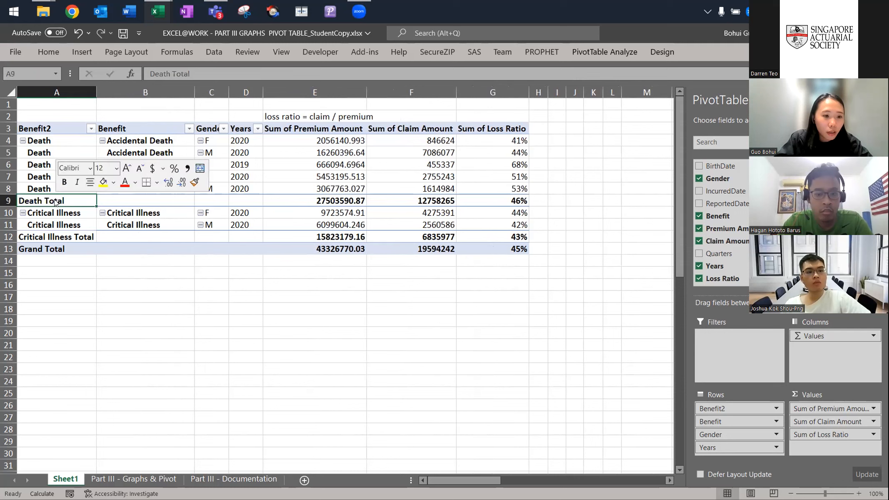
{"action": "left_click", "coordinate": [105, 296]}
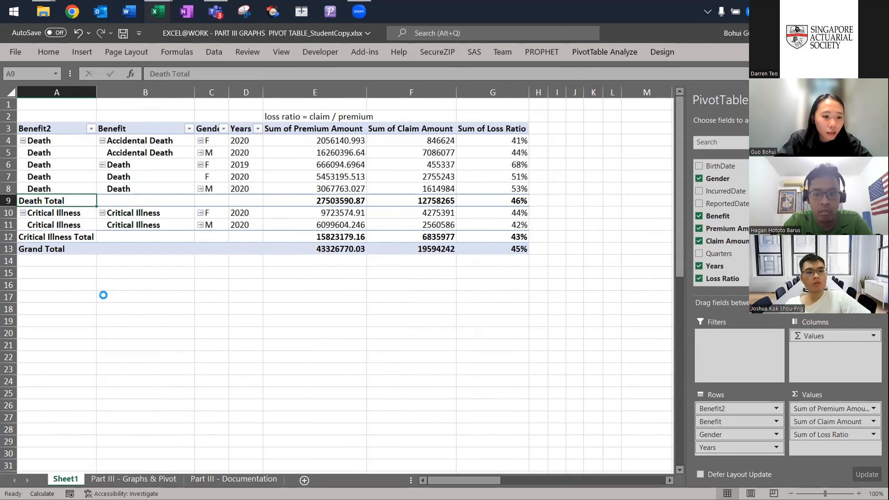
{"action": "left_click", "coordinate": [36, 138]}
Remove the original Benefit field from the PivotTable rows, keeping Benefit2, Gender and Years
{"action": "left_click", "coordinate": [129, 129]}
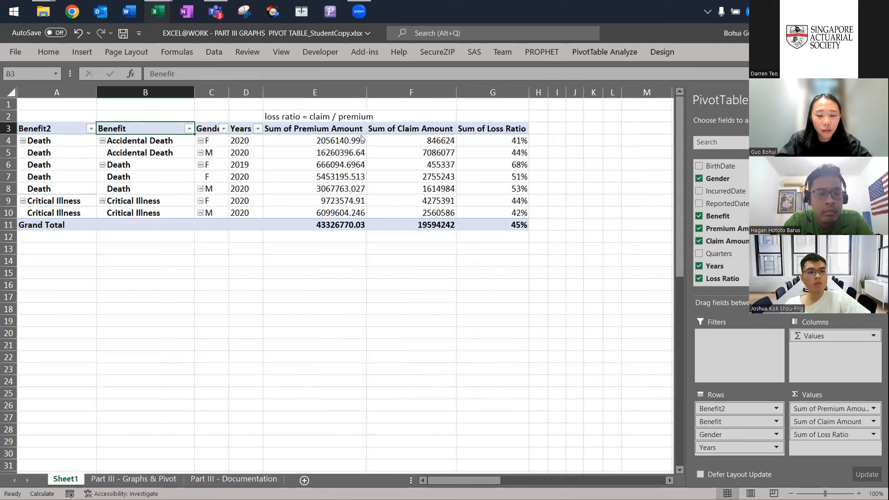
{"action": "left_click", "coordinate": [776, 421]}
{"action": "left_click", "coordinate": [758, 393]}
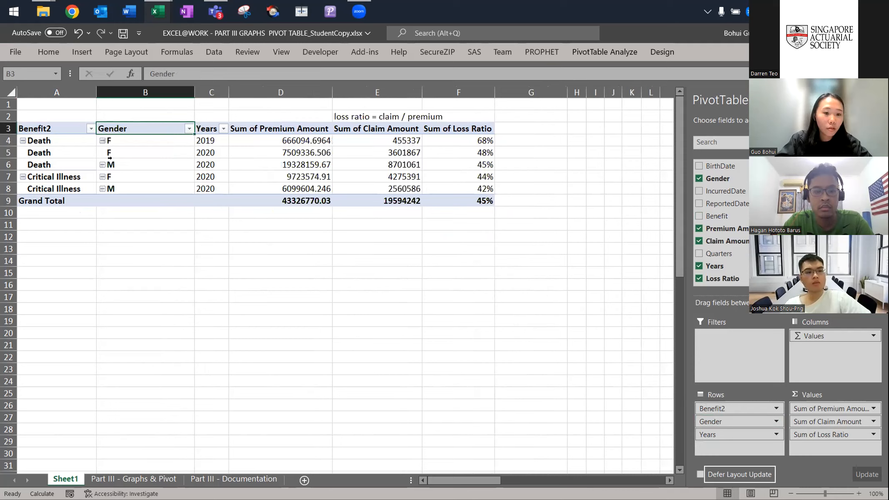
{"action": "left_click", "coordinate": [85, 111]}
{"action": "key", "text": "Down"}
{"action": "key", "text": "Right"}
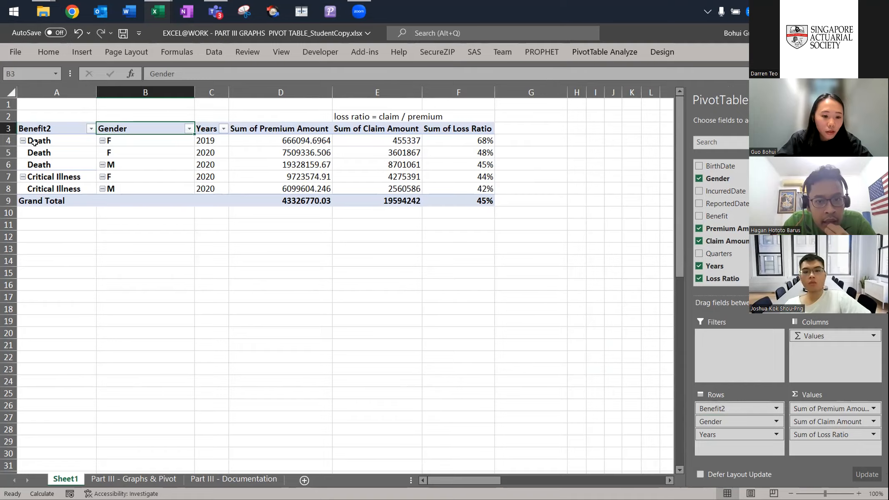
On the Part III - Graphs & Pivot sheet, select the Age and qx table in C41:D61, including its headers
{"action": "key", "text": "ctrl+Page_Down"}
{"action": "scroll", "coordinate": [129, 230], "scroll_direction": "up", "scroll_amount": 20}
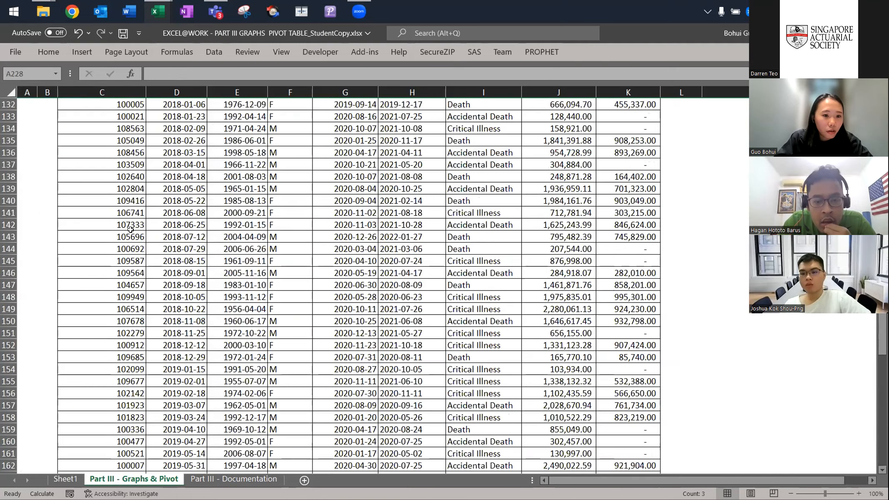
{"action": "scroll", "coordinate": [131, 229], "scroll_direction": "up", "scroll_amount": 20}
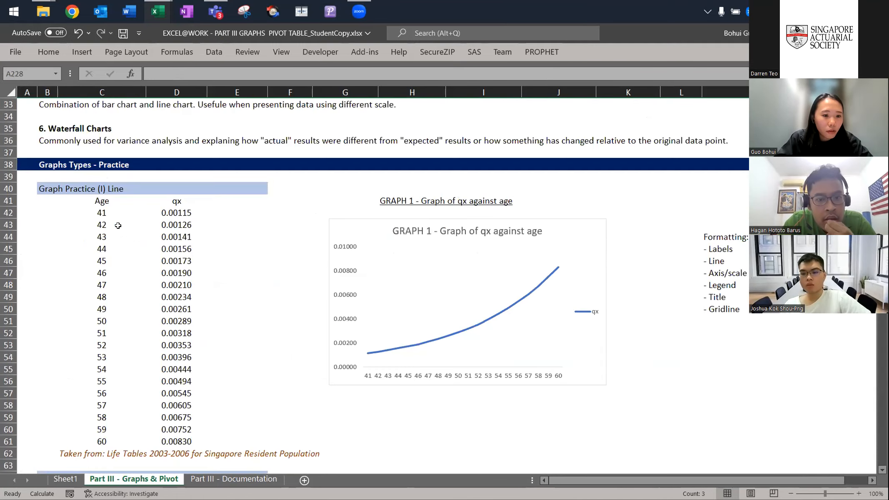
{"action": "left_click", "coordinate": [100, 208]}
{"action": "key", "text": "shift+Right"}
{"action": "key", "text": "shift+Down"}
{"action": "key", "text": "shift+Down"}
{"action": "key", "text": "shift+Down"}
{"action": "key", "text": "shift+Down"}
{"action": "key", "text": "shift+Down"}
{"action": "key", "text": "shift+Down"}
{"action": "key", "text": "shift+Down"}
{"action": "key", "text": "shift+Down"}
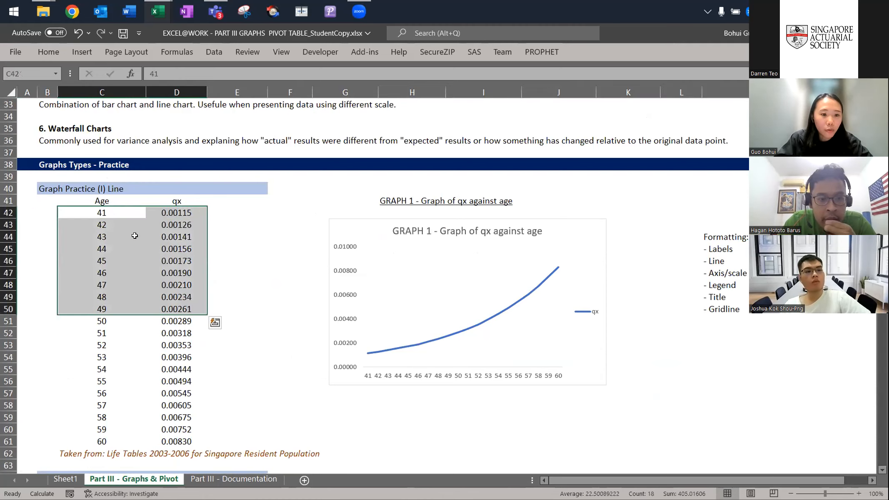
{"action": "left_click", "coordinate": [104, 202]}
{"action": "key", "text": "ctrl+shift+Down"}
{"action": "key", "text": "shift+Right"}
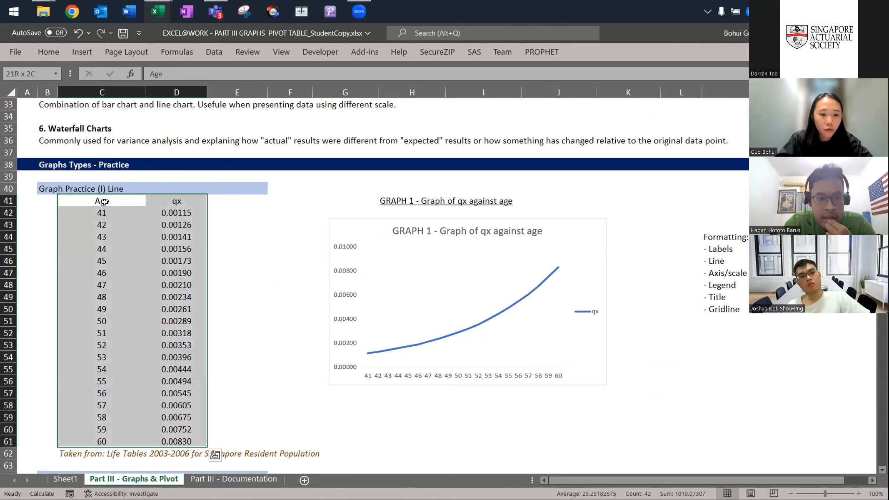
Insert a PivotTable from the selected Age and qx range on a new worksheet and add Age to its rows
{"action": "key", "text": "alt"}
{"action": "key", "text": "h"}
{"action": "key", "text": "Escape"}
{"action": "key", "text": "Escape"}
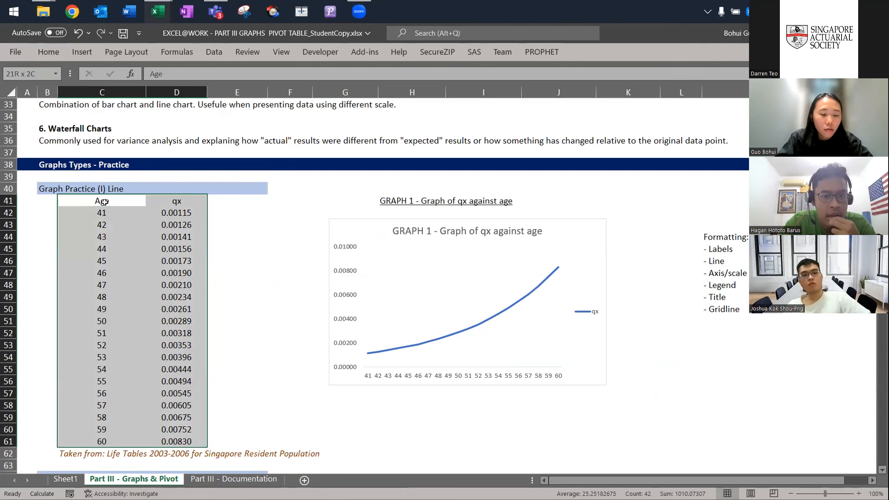
{"action": "key", "text": "alt"}
{"action": "key", "text": "n"}
{"action": "key", "text": "v"}
{"action": "key", "text": "t"}
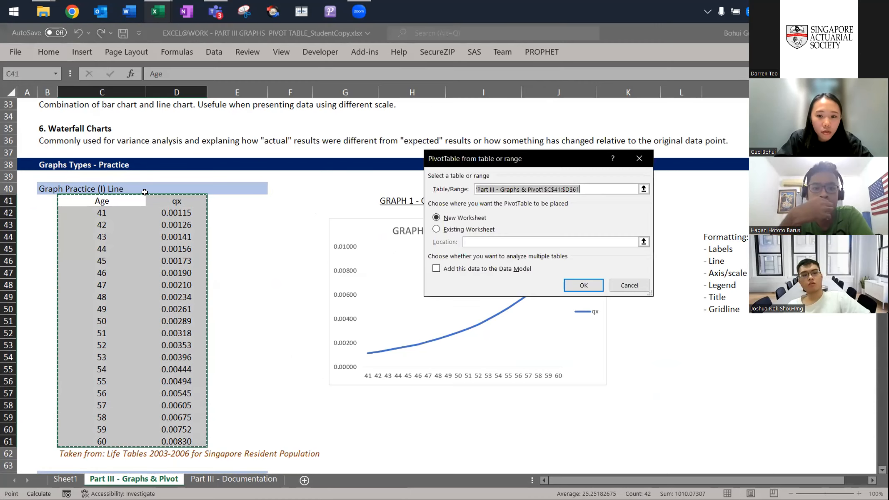
{"action": "key", "text": "Return"}
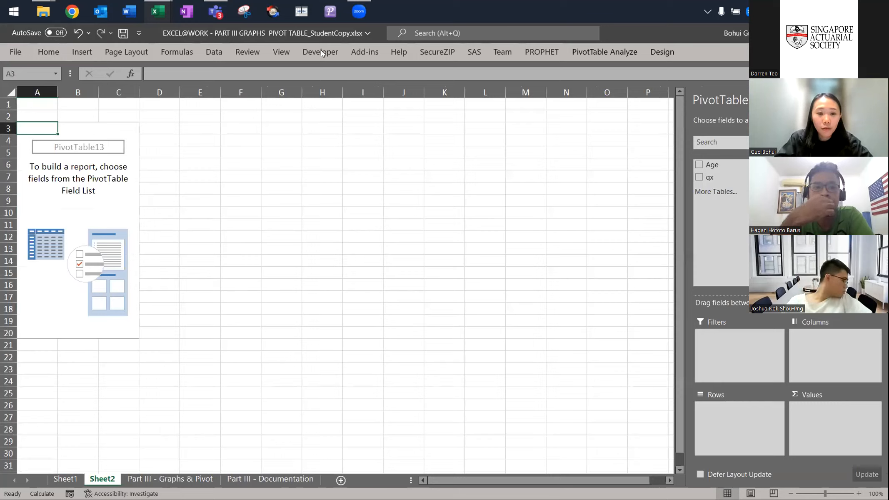
{"action": "left_click_drag", "start_coordinate": [733, 165], "coordinate": [725, 410]}
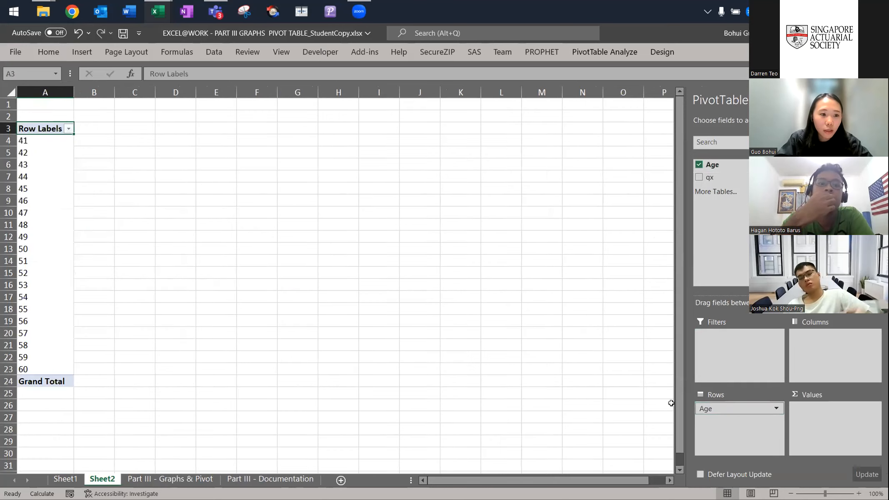
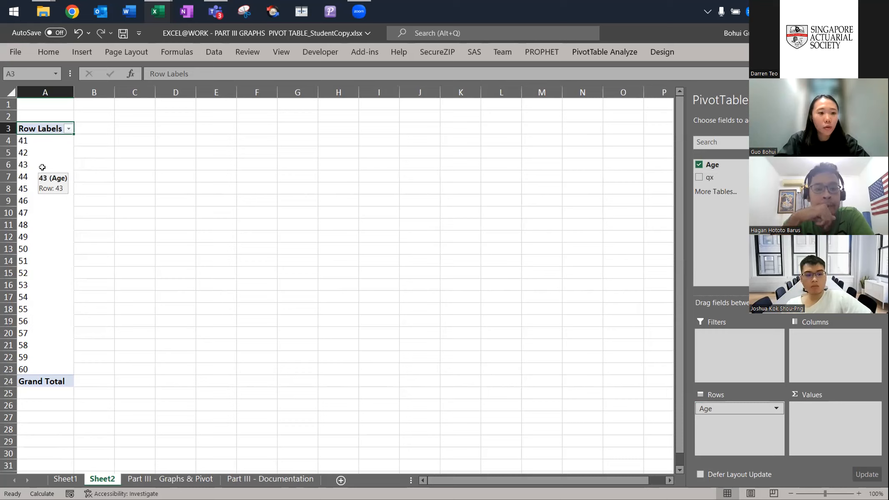
Group the PivotTable's Age row labels from 41 to 60 in intervals of 5
{"action": "right_click", "coordinate": [43, 167]}
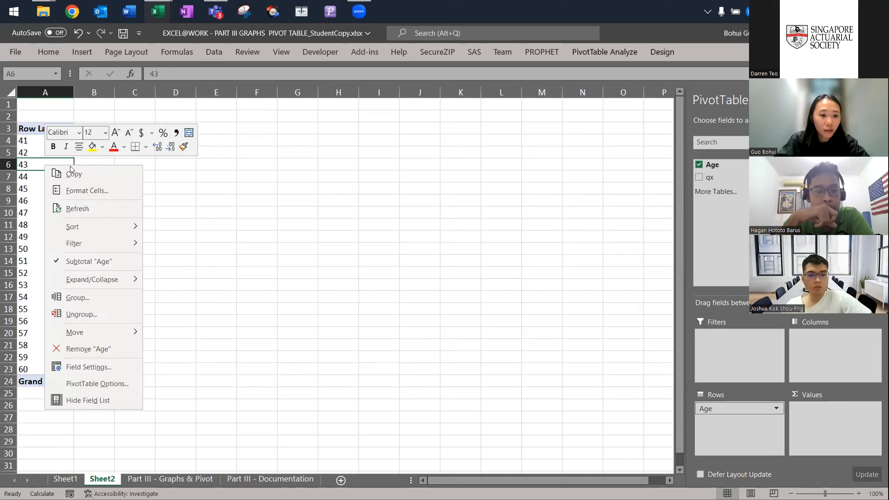
{"action": "left_click", "coordinate": [78, 297]}
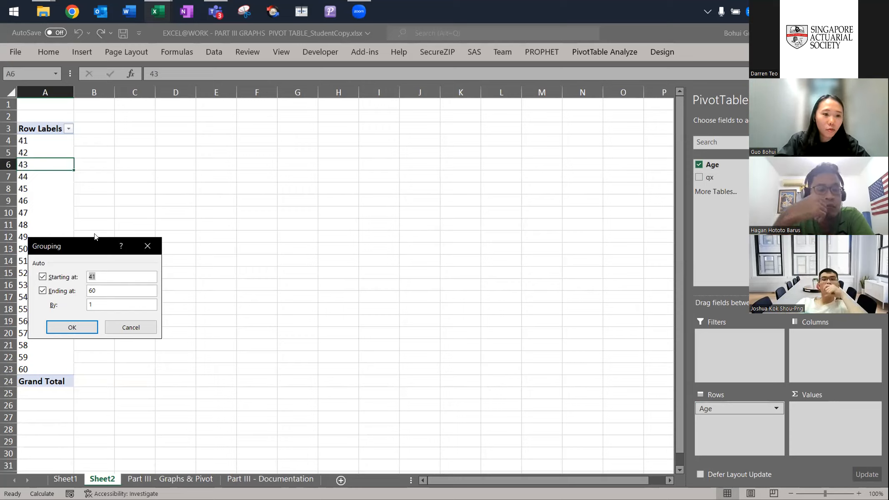
{"action": "left_click_drag", "start_coordinate": [94, 242], "coordinate": [141, 126]}
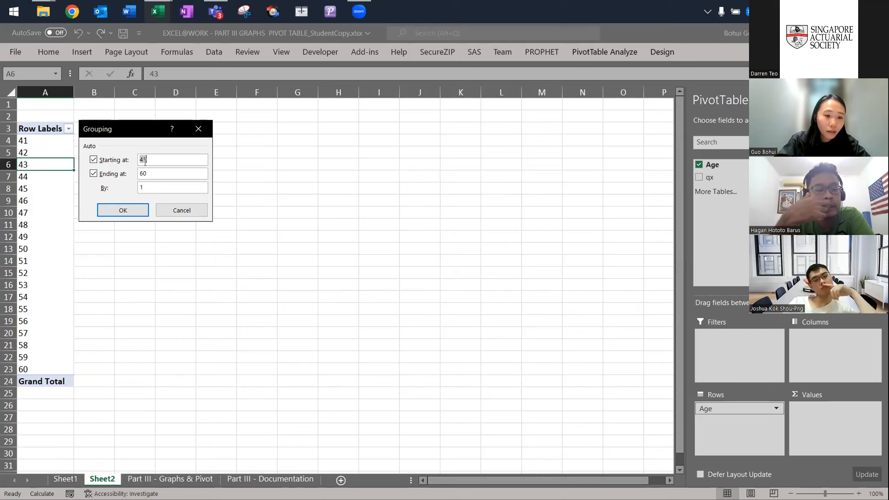
{"action": "left_click", "coordinate": [153, 172]}
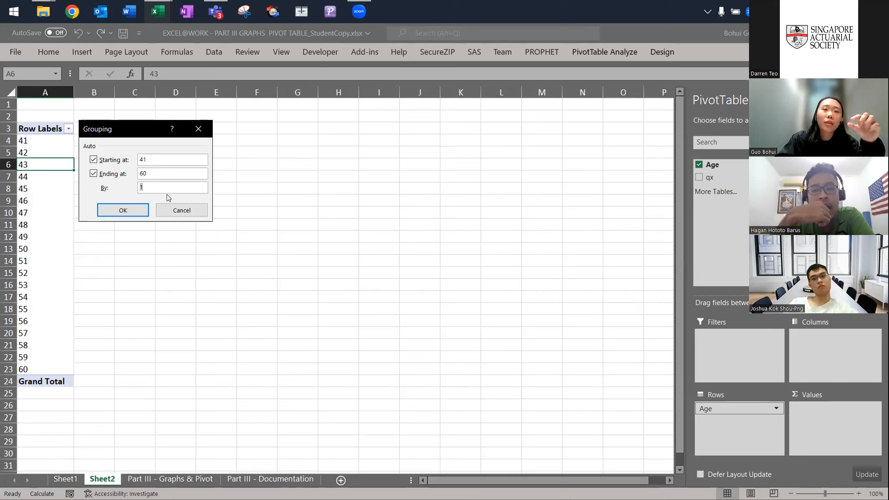
{"action": "type", "text": "5"}
{"action": "key", "text": "Return"}
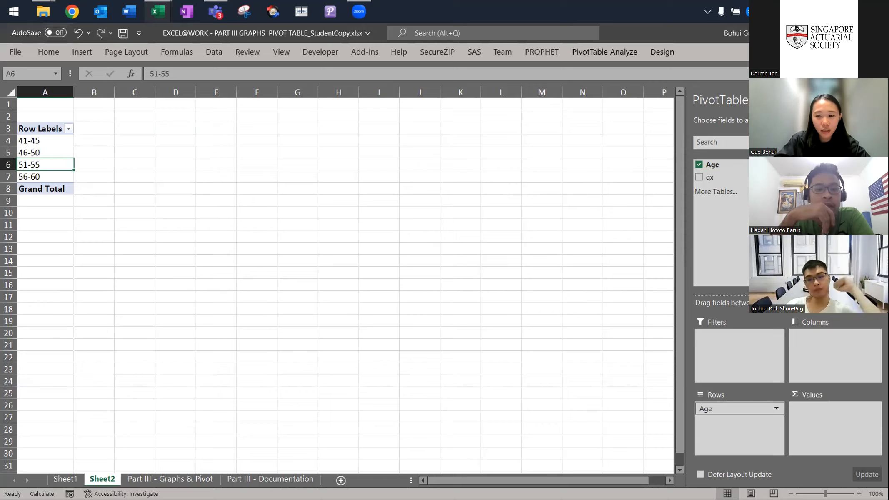
Add qx to the PivotTable values and select the age bands with their sums in A4:B7
{"action": "left_click", "coordinate": [698, 177]}
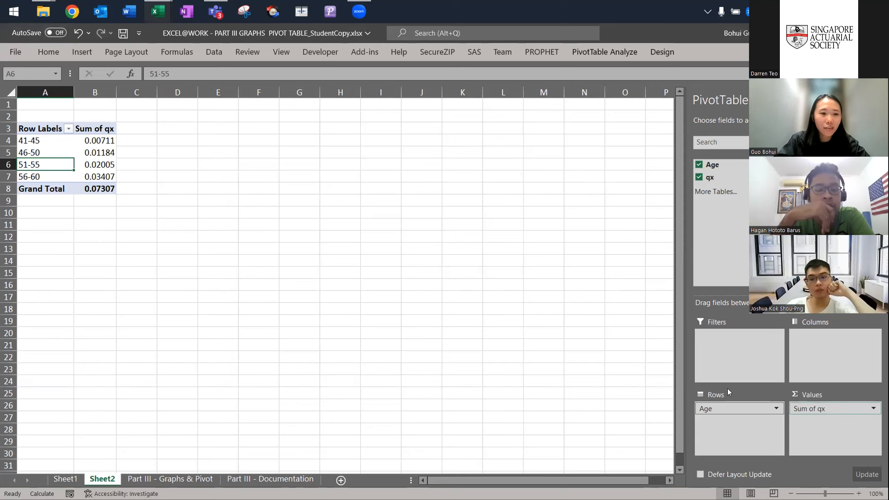
{"action": "left_click", "coordinate": [89, 140]}
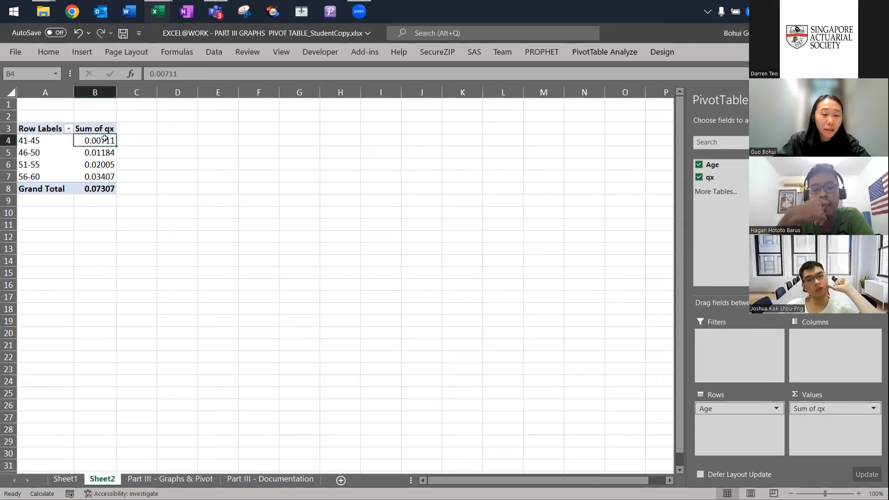
{"action": "left_click_drag", "start_coordinate": [48, 138], "coordinate": [77, 172]}
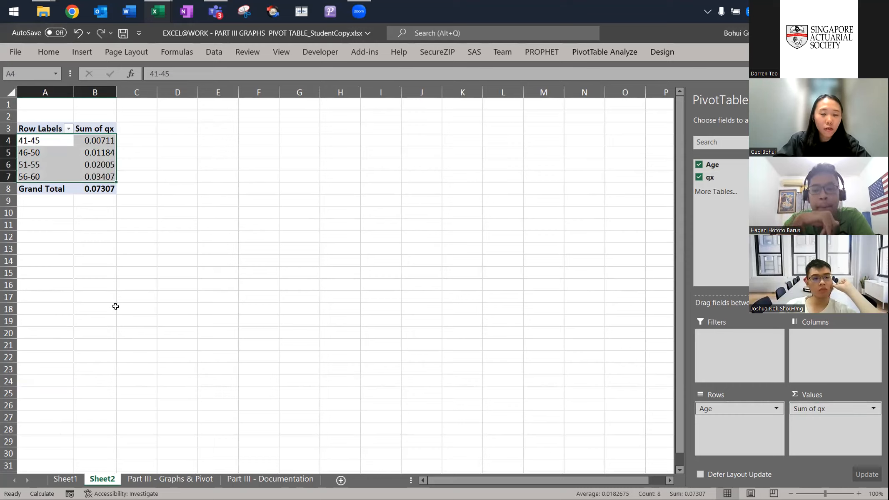
Delete the Sheet2 worksheet with the Age PivotTable and go to the Benefit2 header on Sheet1
{"action": "right_click", "coordinate": [107, 480]}
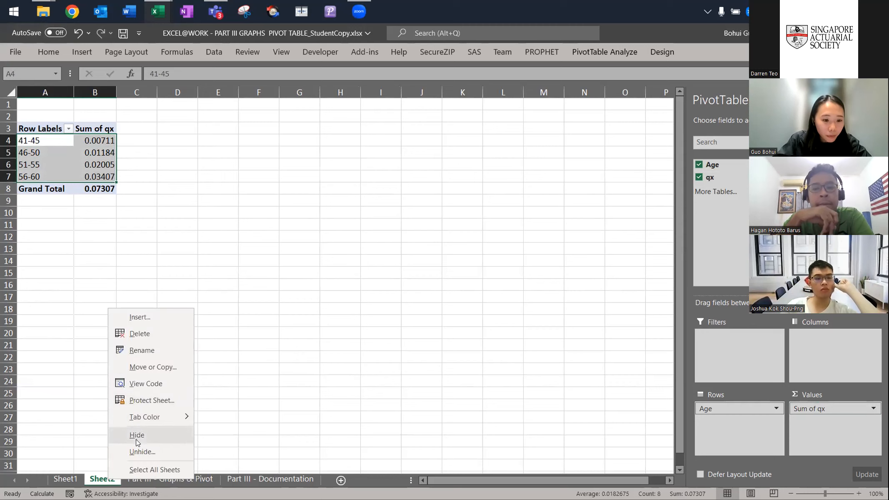
{"action": "left_click", "coordinate": [137, 334]}
{"action": "key", "text": "Return"}
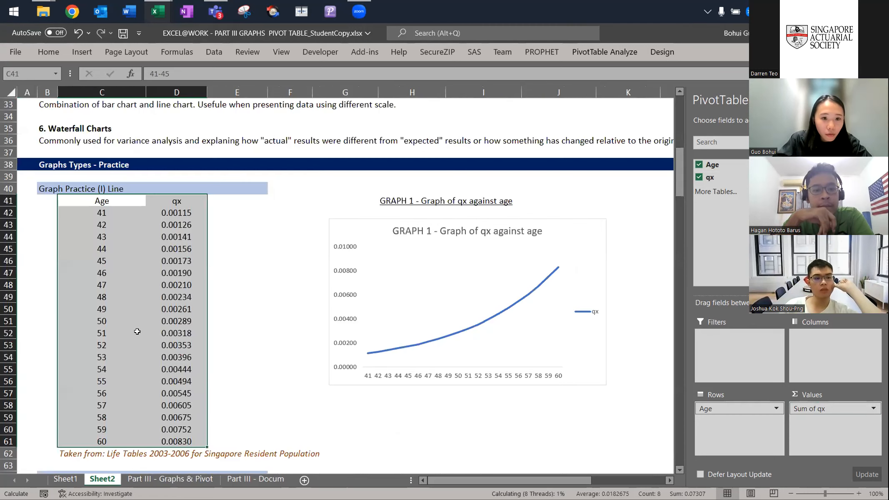
{"action": "left_click", "coordinate": [58, 478]}
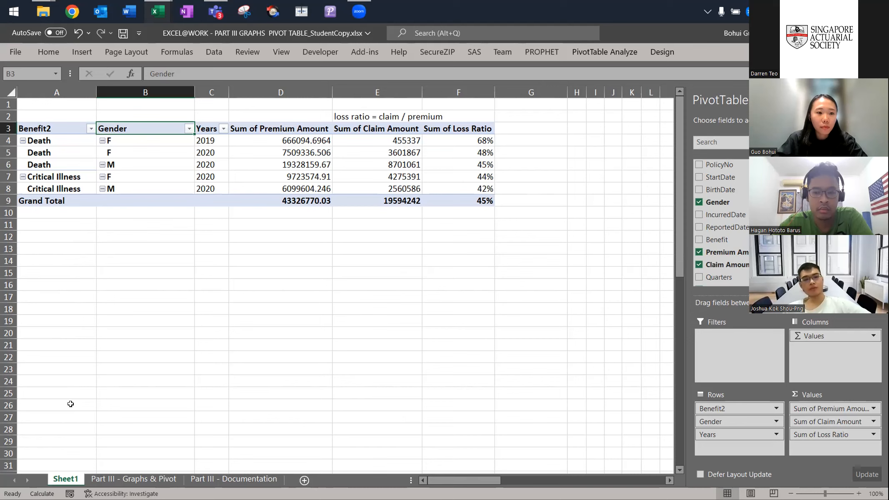
{"action": "key", "text": "Left"}
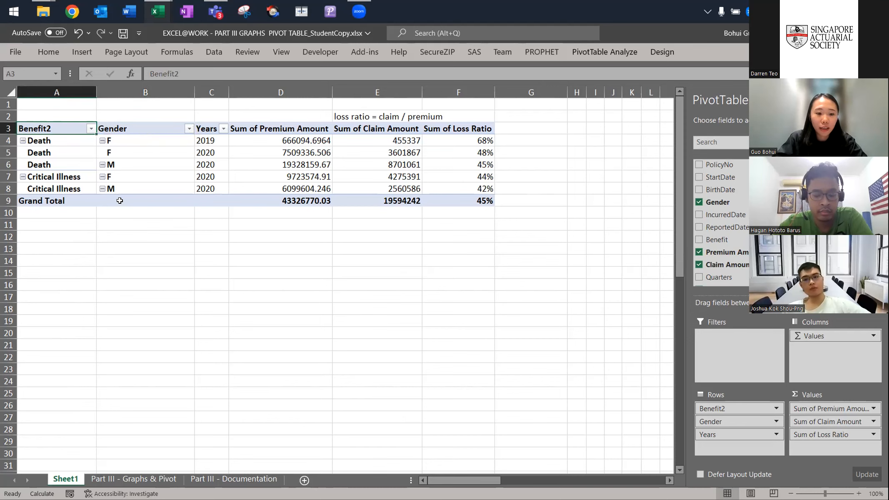
On the Part III - Graphs & Pivot sheet, select the qx values in D42:D61 to check their total
{"action": "key", "text": "ctrl+Page_Down"}
{"action": "left_click", "coordinate": [167, 214]}
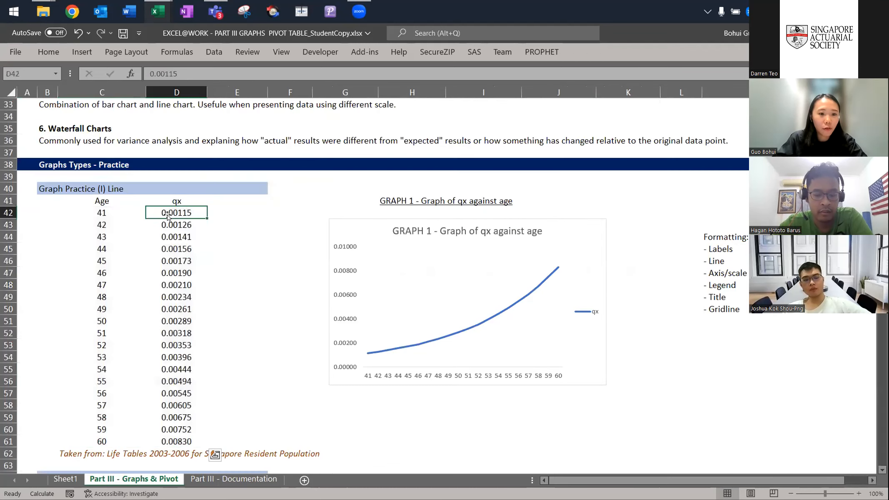
{"action": "key", "text": "ctrl+shift+Down"}
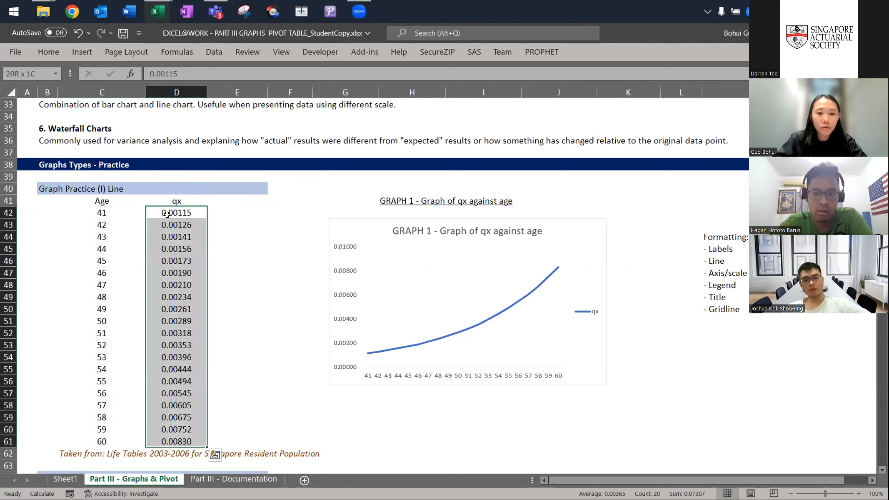
On Sheet1, remove Benefit2 from the PivotTable rows and place the original Benefit field above Gender and Years
{"action": "key", "text": "ctrl+Page_Up"}
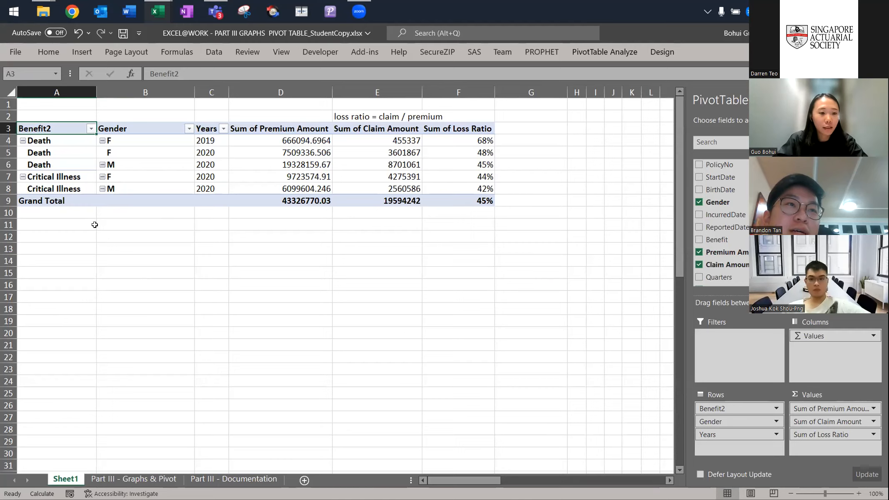
{"action": "left_click", "coordinate": [81, 223]}
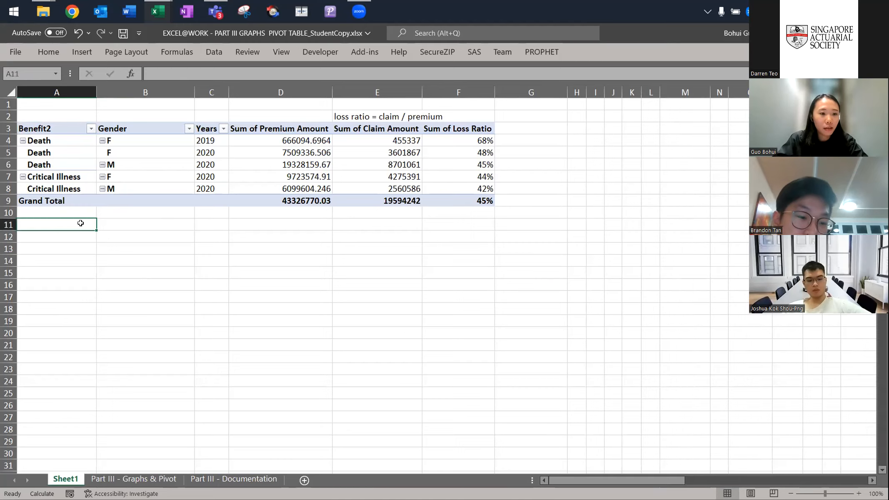
{"action": "left_click", "coordinate": [72, 153]}
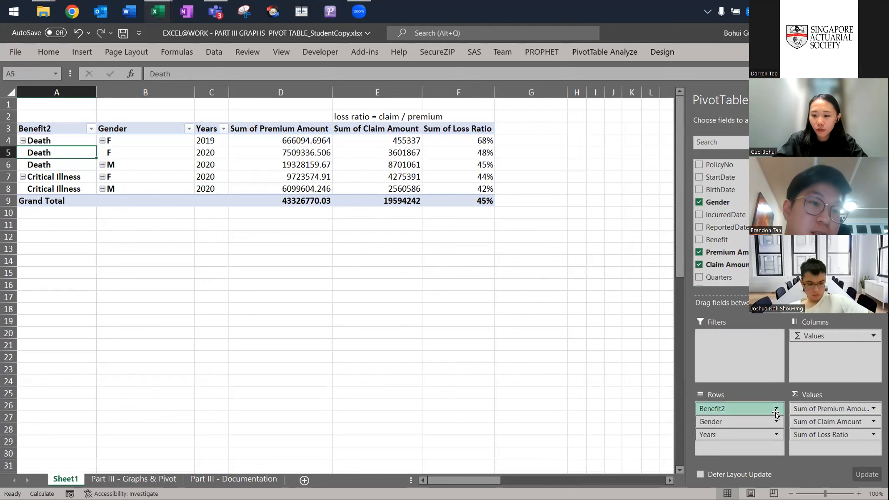
{"action": "left_click", "coordinate": [733, 408]}
{"action": "left_click", "coordinate": [741, 383]}
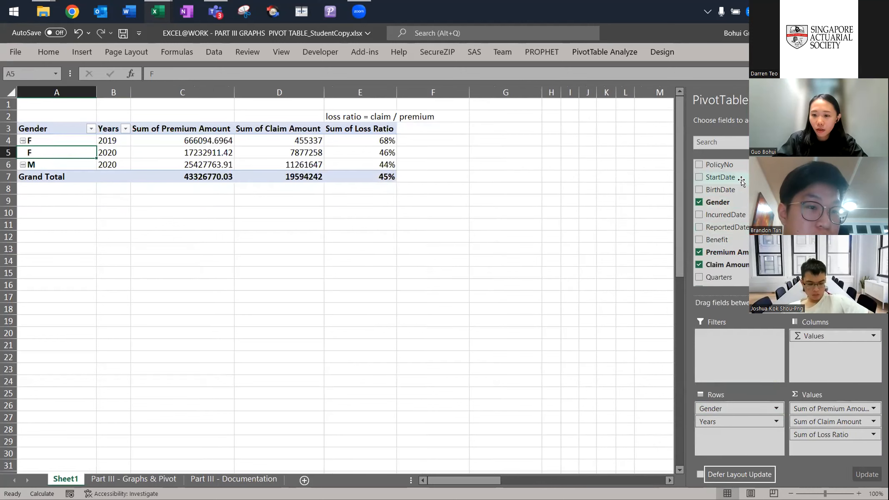
{"action": "scroll", "coordinate": [717, 259], "scroll_direction": "down", "scroll_amount": 2}
{"action": "left_click_drag", "start_coordinate": [716, 190], "coordinate": [734, 400]}
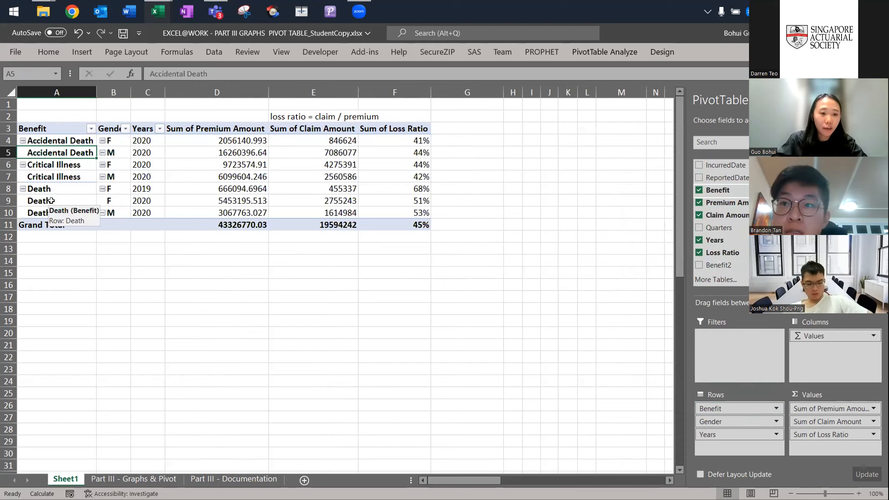
Group the Accidental Death and Death row labels of the Benefit field
{"action": "left_click", "coordinate": [59, 140]}
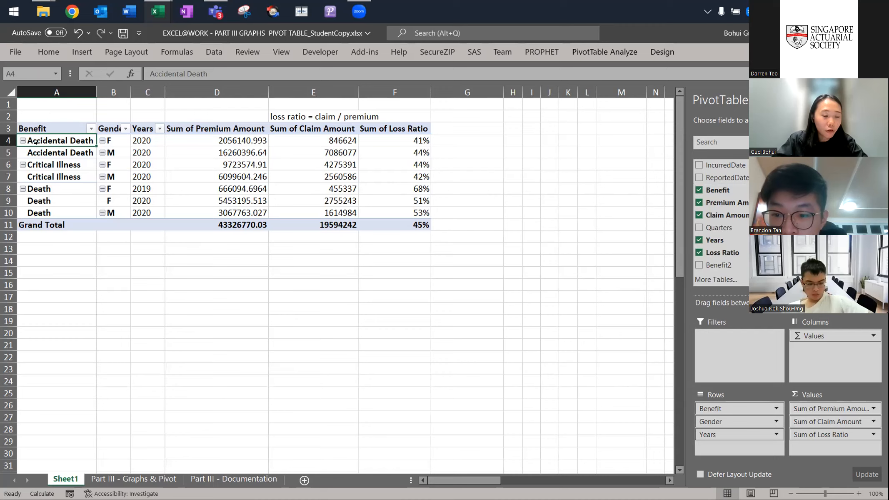
{"action": "left_click", "coordinate": [43, 189], "text": "ctrl"}
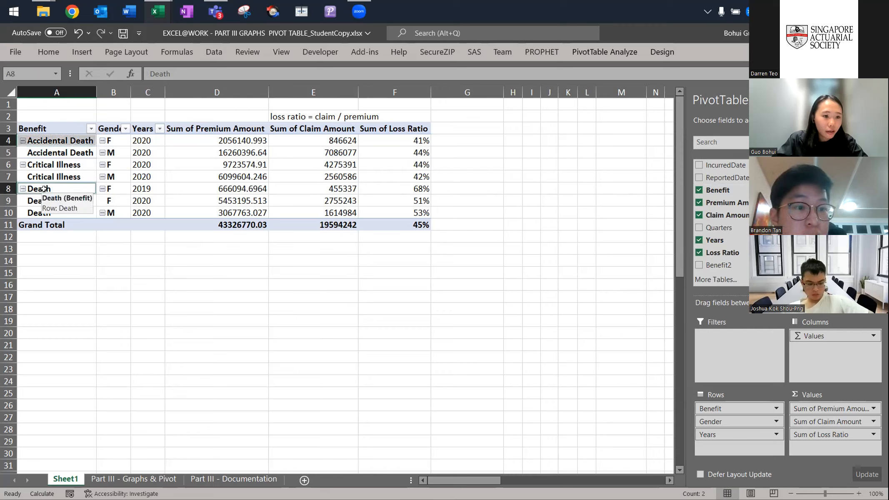
{"action": "right_click", "coordinate": [45, 190]}
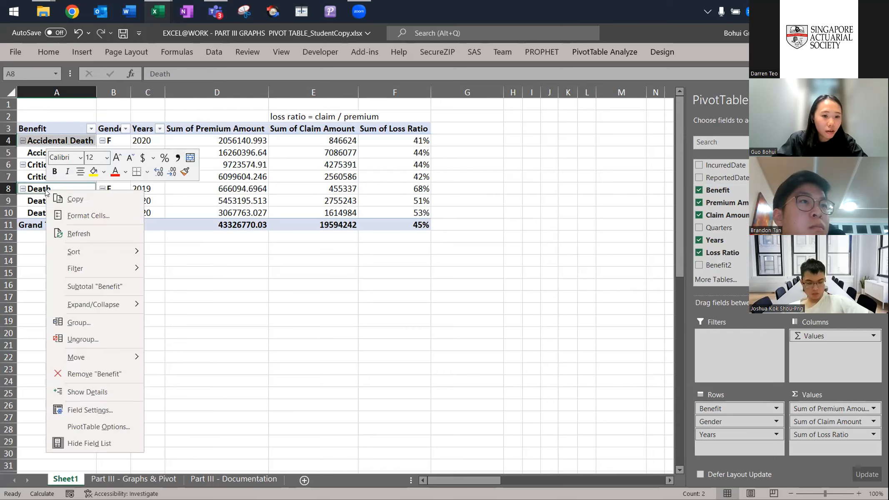
{"action": "mouse_move", "coordinate": [89, 362]}
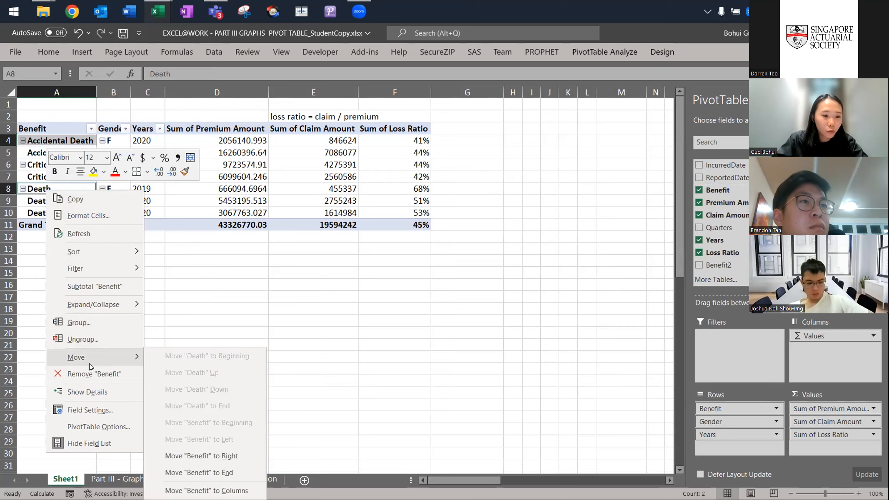
{"action": "left_click", "coordinate": [69, 322]}
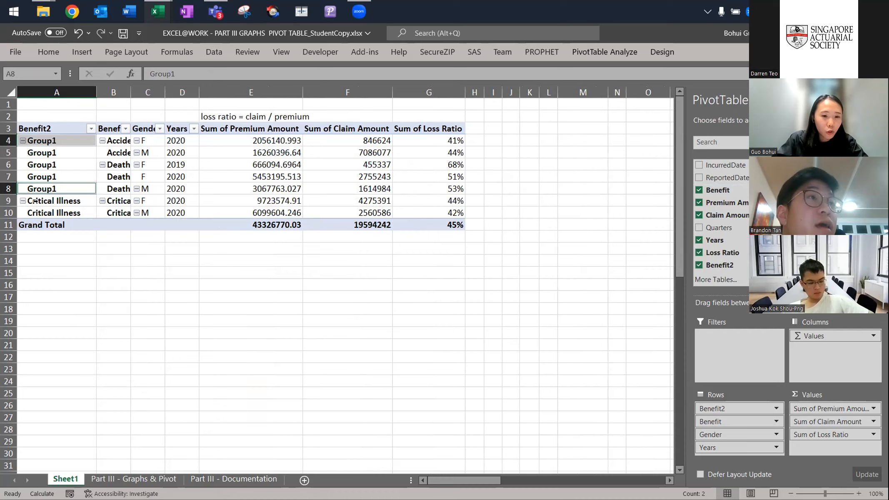
Rename the Group1 label in the Benefit2 column as Death
{"action": "left_click", "coordinate": [44, 138]}
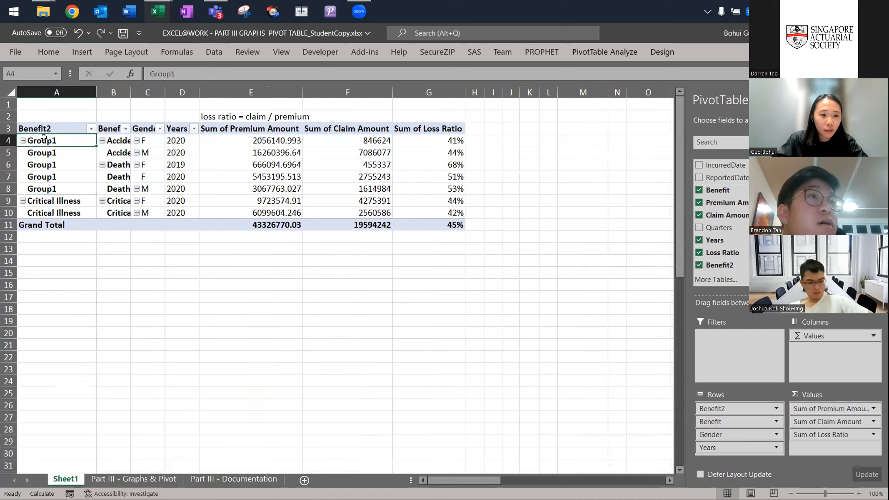
{"action": "type", "text": "Death"}
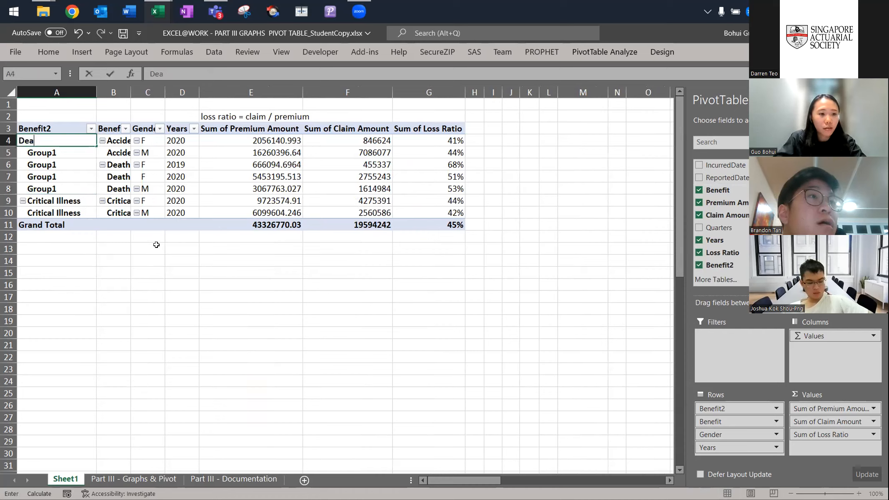
{"action": "key", "text": "Return"}
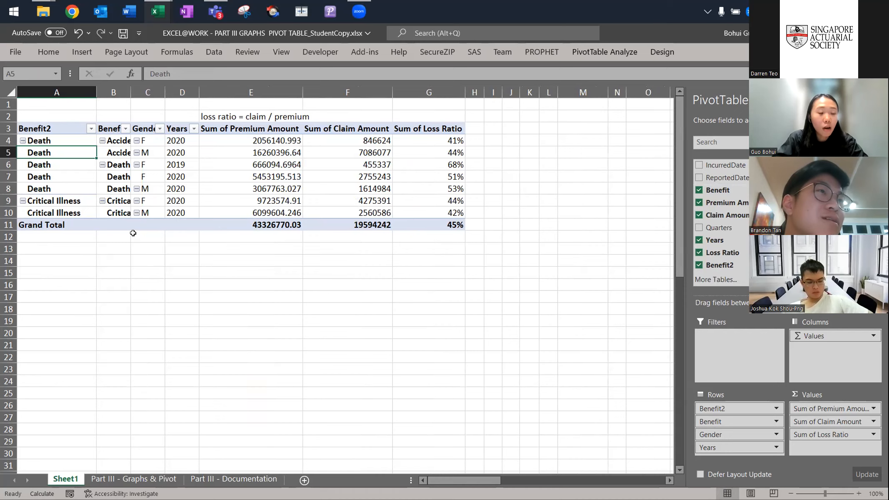
Undo the renaming of the group and the grouping of the two death benefits
{"action": "key", "text": "ctrl+z"}
{"action": "key", "text": "ctrl+z"}
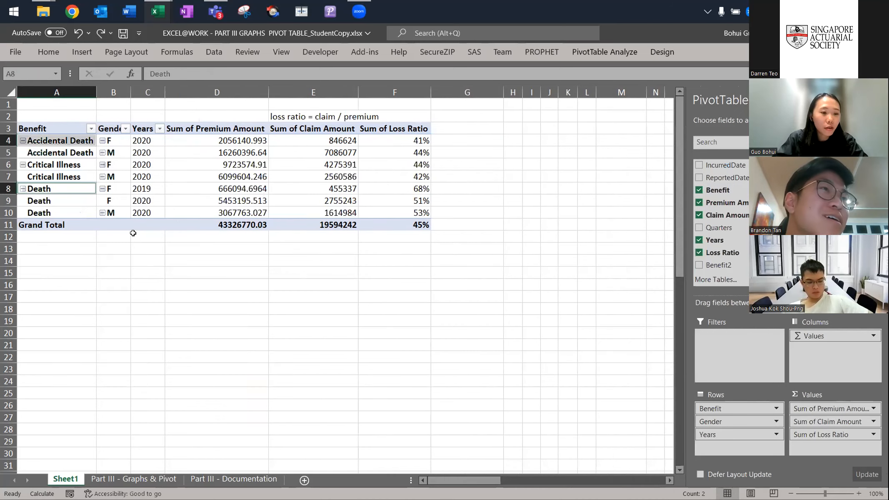
{"action": "left_click", "coordinate": [80, 252]}
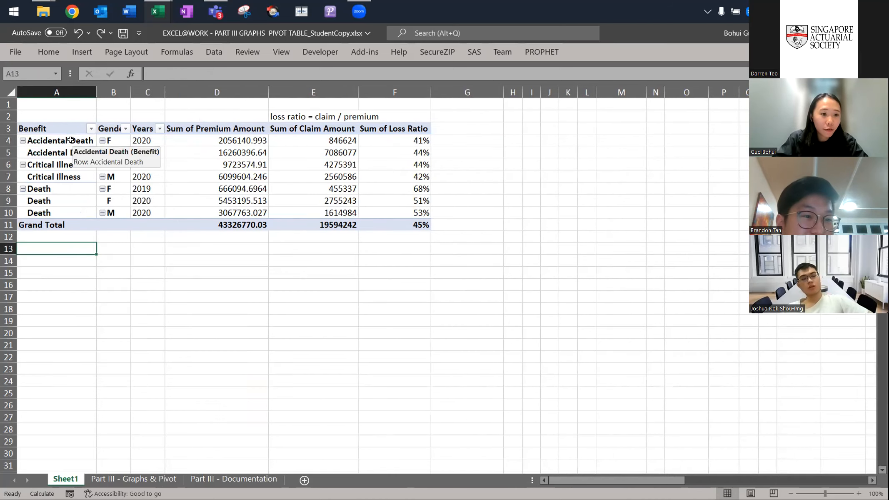
Select the Accidental Death and Death items in A4 and A8 and group them again
{"action": "left_click", "coordinate": [70, 140]}
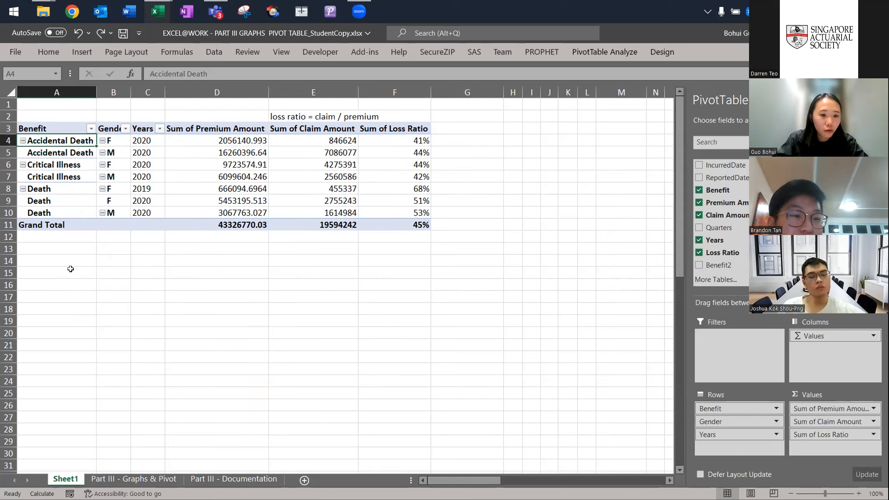
{"action": "left_click", "coordinate": [56, 190], "text": "ctrl"}
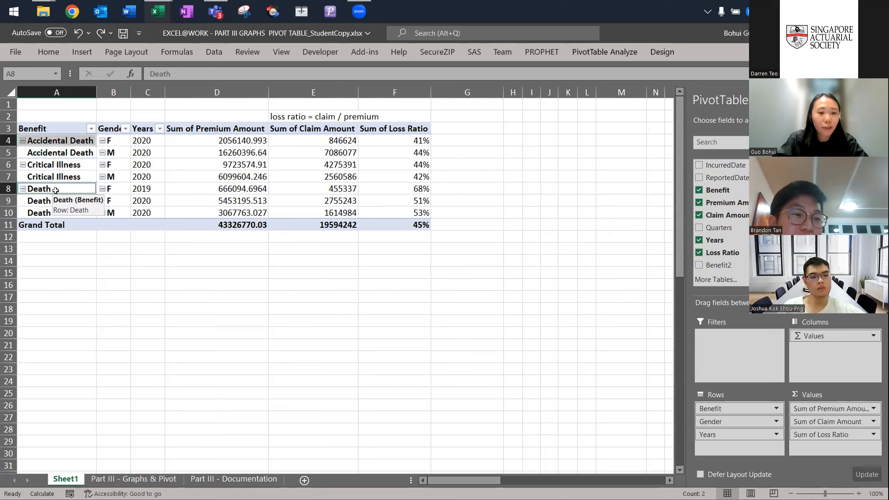
{"action": "right_click", "coordinate": [68, 141]}
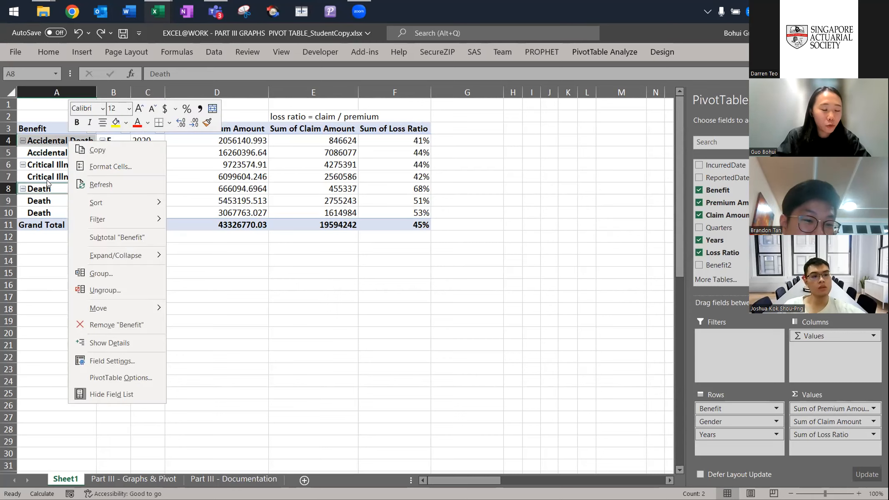
{"action": "key", "text": "Escape"}
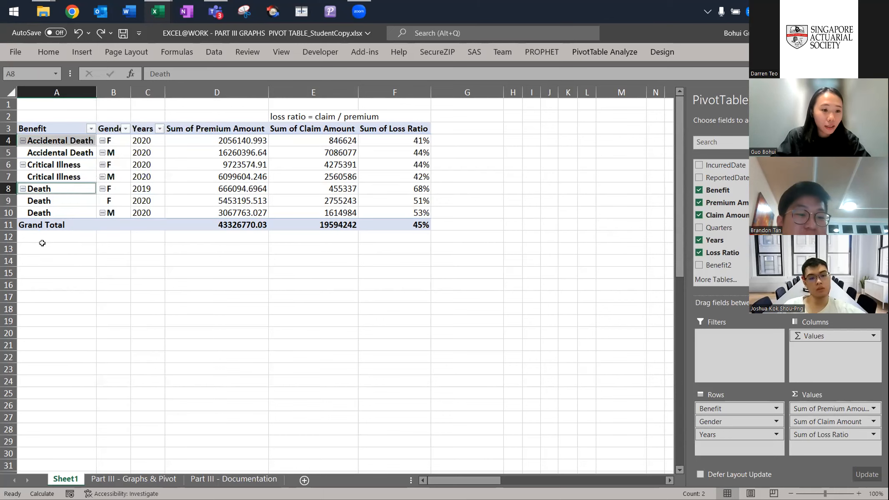
{"action": "right_click", "coordinate": [62, 143]}
{"action": "left_click", "coordinate": [106, 276]}
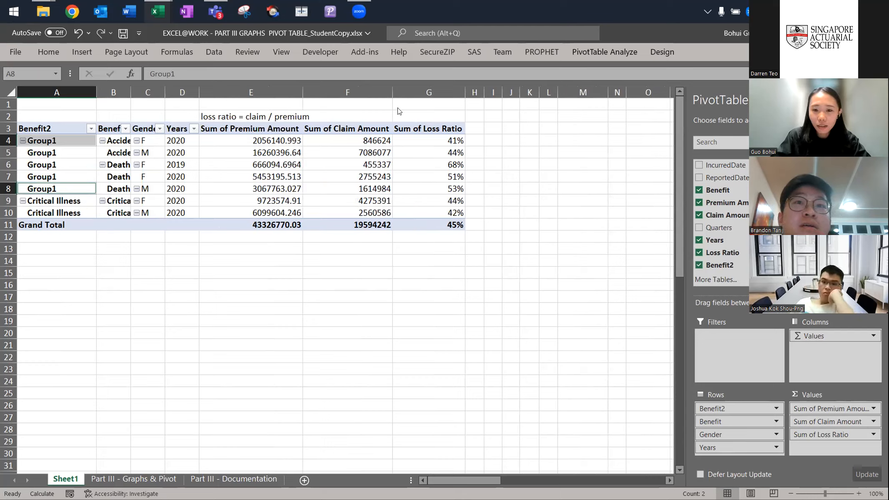
Change the Group1 label in cell A4 to Death
{"action": "left_click", "coordinate": [238, 233]}
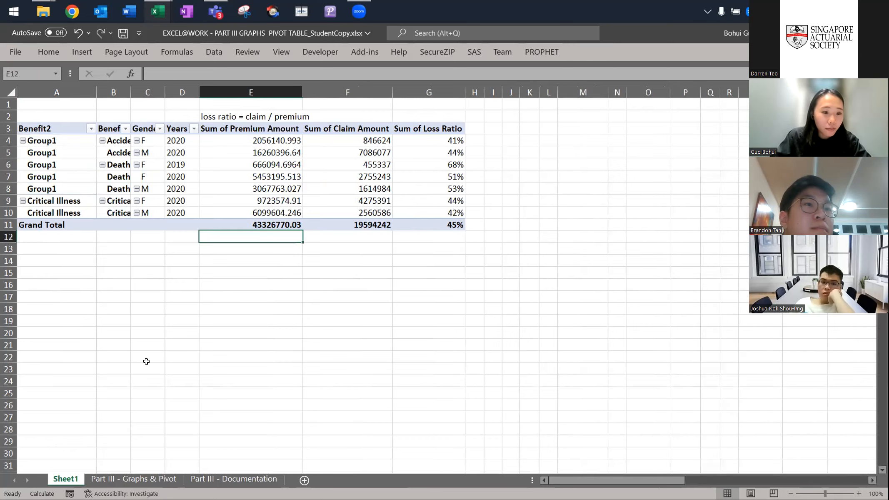
{"action": "left_click", "coordinate": [47, 134]}
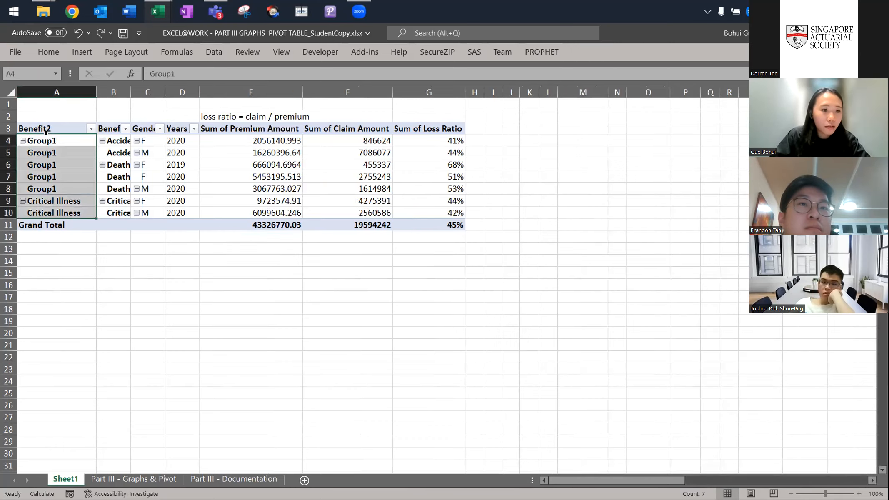
{"action": "left_click", "coordinate": [46, 132]}
{"action": "left_click", "coordinate": [48, 140]}
{"action": "key", "text": "F2"}
{"action": "key", "text": "BackSpace"}
{"action": "key", "text": "BackSpace"}
{"action": "key", "text": "BackSpace"}
{"action": "key", "text": "BackSpace"}
{"action": "key", "text": "BackSpace"}
{"action": "key", "text": "BackSpace"}
{"action": "type", "text": "Death"}
{"action": "key", "text": "Return"}
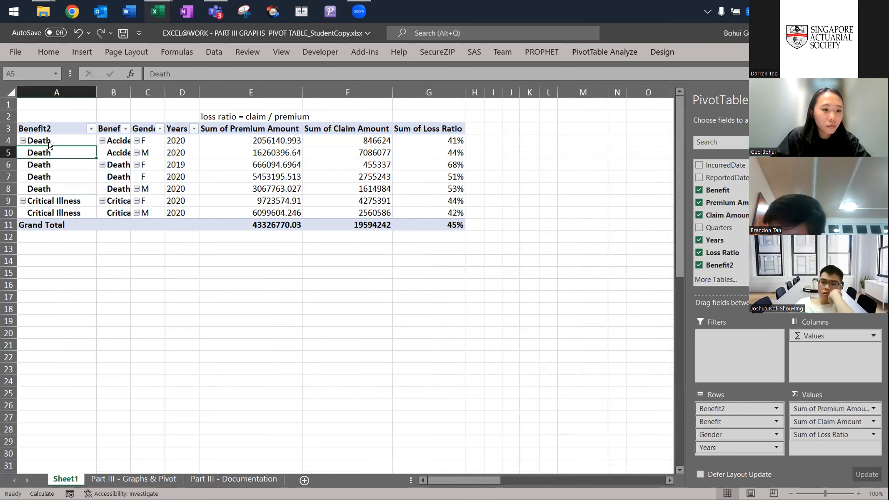
Go to the Pivot Table section of the Part III - Graphs & Pivot sheet
{"action": "key", "text": "ctrl+Page_Down"}
{"action": "scroll", "coordinate": [48, 141], "scroll_direction": "down", "scroll_amount": 20}
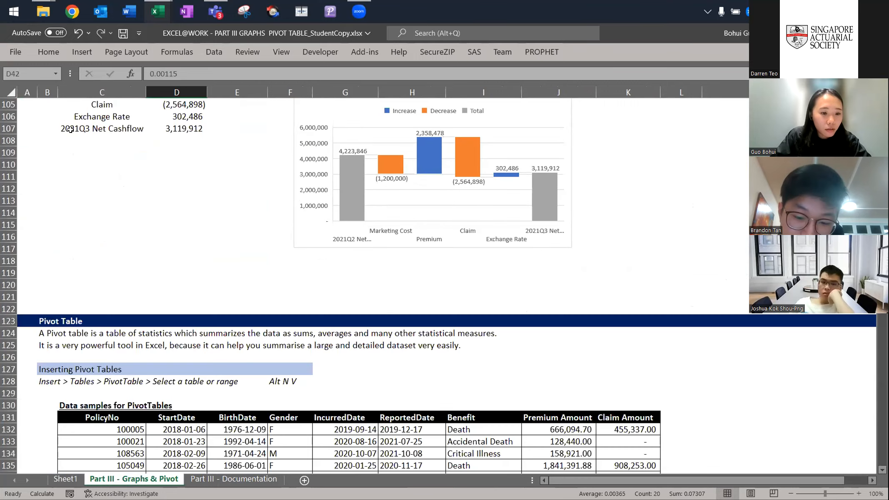
Highlight exercise 3 on loss ratio in rows 228 to 230 of the Part III - Graphs & Pivot sheet, and return to Sheet1
{"action": "scroll", "coordinate": [70, 130], "scroll_direction": "down", "scroll_amount": 20}
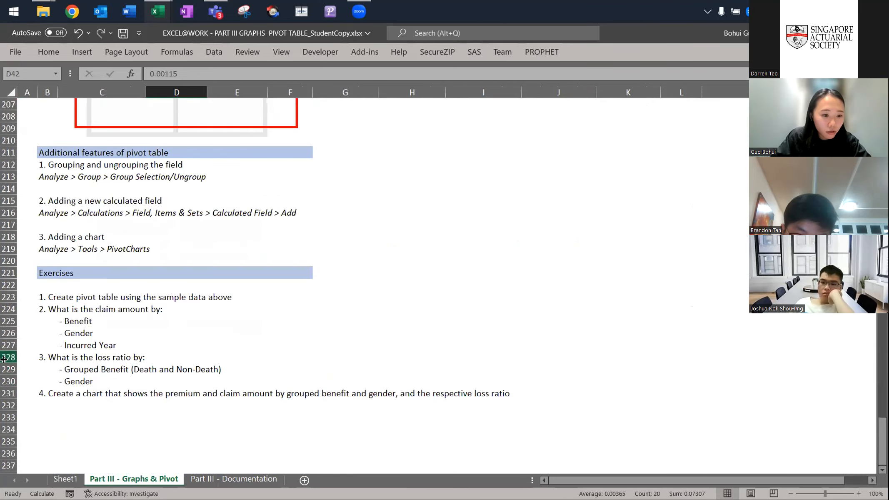
{"action": "left_click_drag", "start_coordinate": [2, 358], "coordinate": [3, 381]}
{"action": "key", "text": "ctrl+Page_Up"}
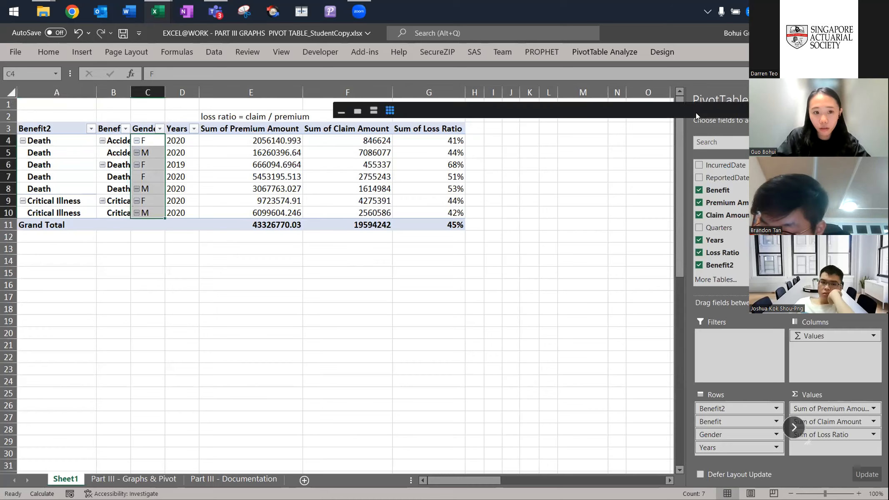
Remove Benefit, Gender and Years from the pivot table rows, keeping only Benefit2, and select the loss ratio values
{"action": "left_click", "coordinate": [775, 421]}
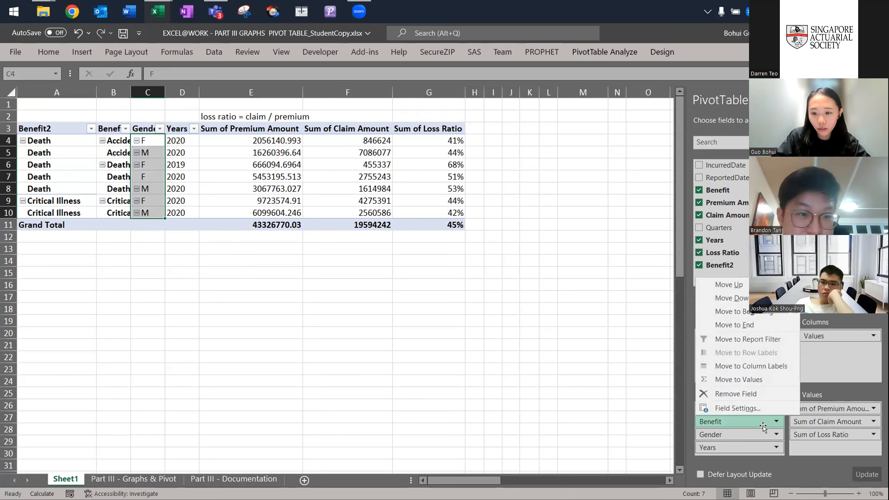
{"action": "left_click", "coordinate": [770, 424]}
{"action": "left_click", "coordinate": [773, 422]}
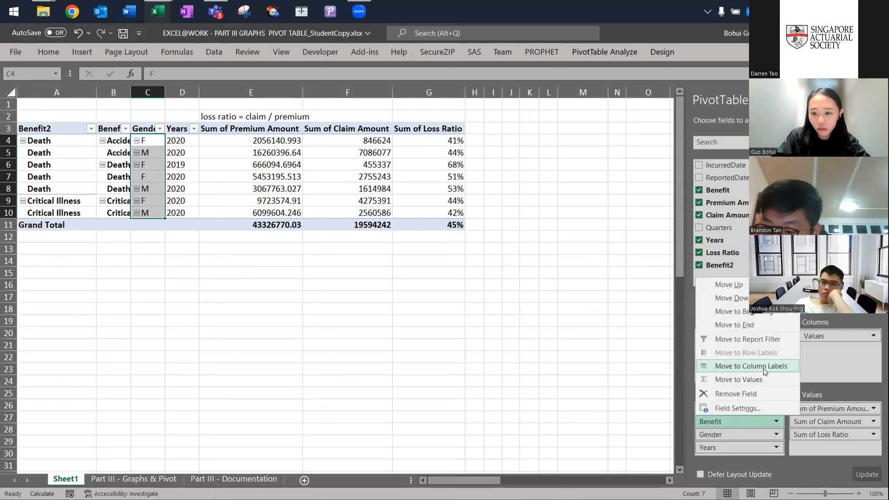
{"action": "left_click", "coordinate": [763, 391]}
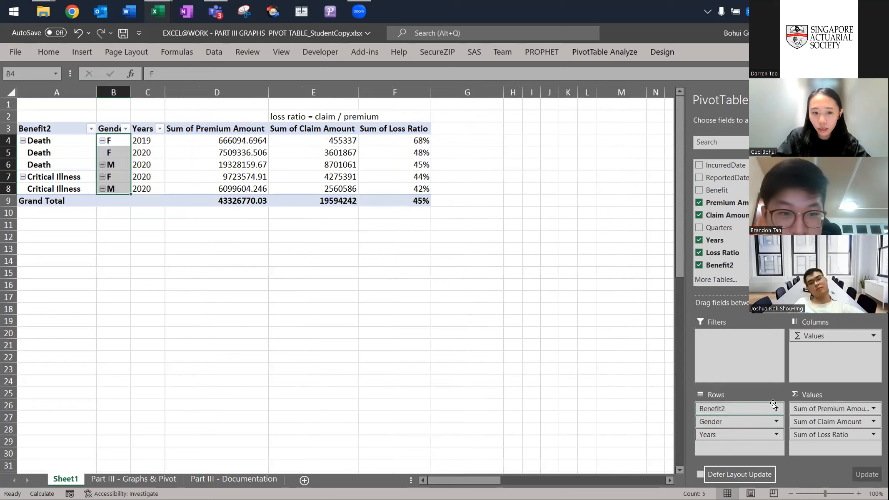
{"action": "left_click", "coordinate": [777, 421]}
{"action": "left_click", "coordinate": [766, 392]}
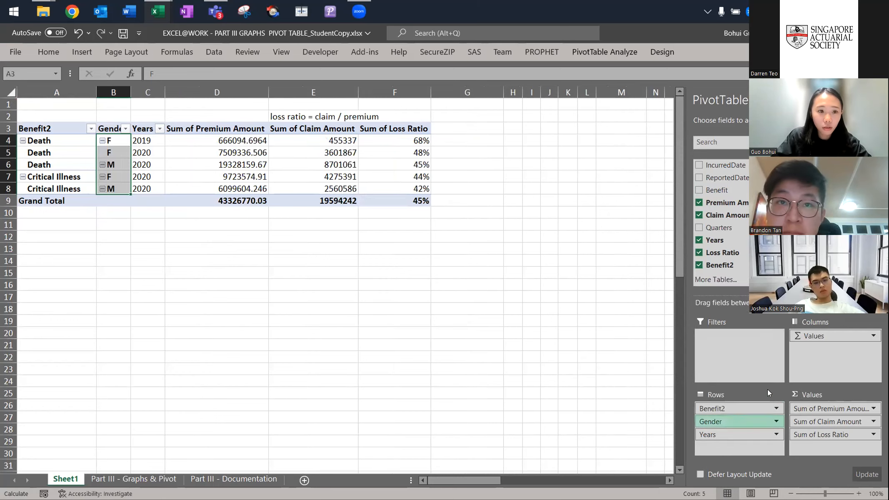
{"action": "left_click", "coordinate": [775, 421]}
{"action": "left_click", "coordinate": [765, 394]}
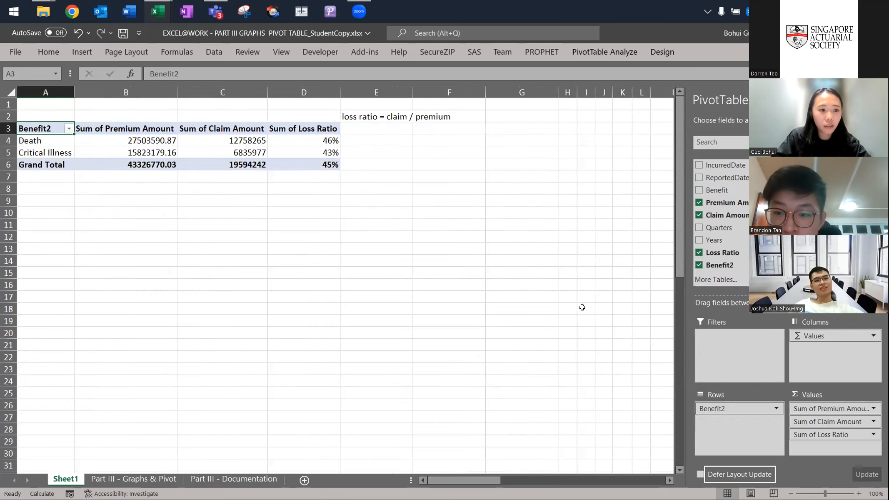
{"action": "left_click_drag", "start_coordinate": [303, 137], "coordinate": [307, 162]}
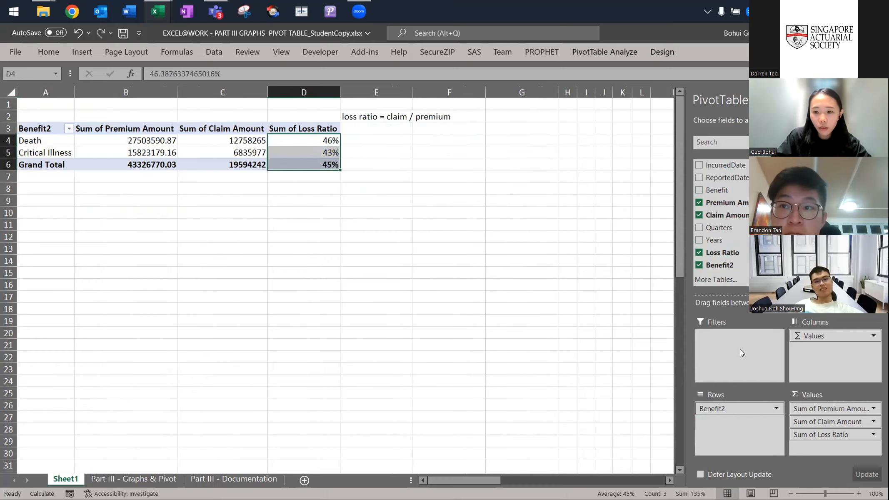
Replace Benefit2 with Gender as the only row field of the pivot table
{"action": "left_click", "coordinate": [776, 407]}
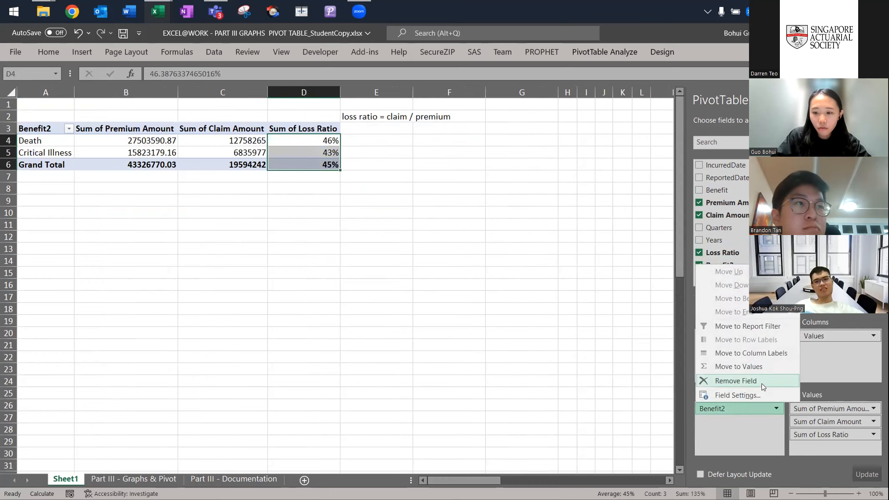
{"action": "left_click", "coordinate": [761, 382]}
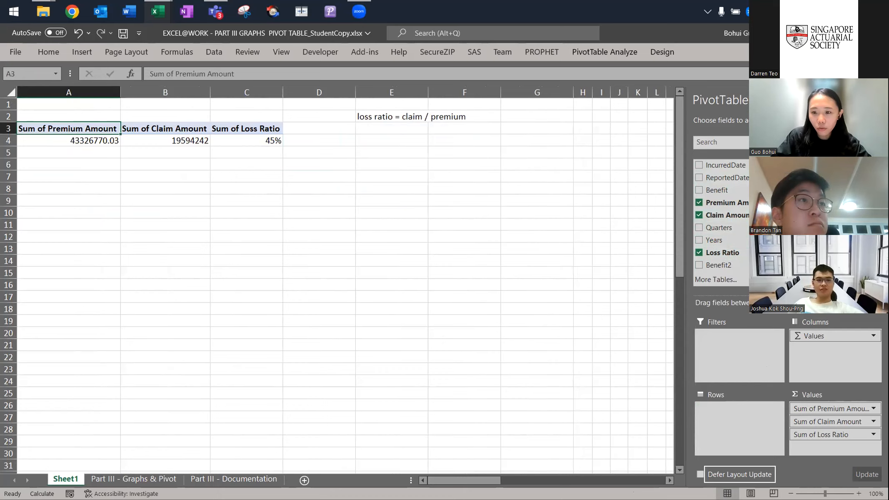
{"action": "scroll", "coordinate": [725, 221], "scroll_direction": "up", "scroll_amount": 2}
{"action": "left_click_drag", "start_coordinate": [722, 202], "coordinate": [725, 444]}
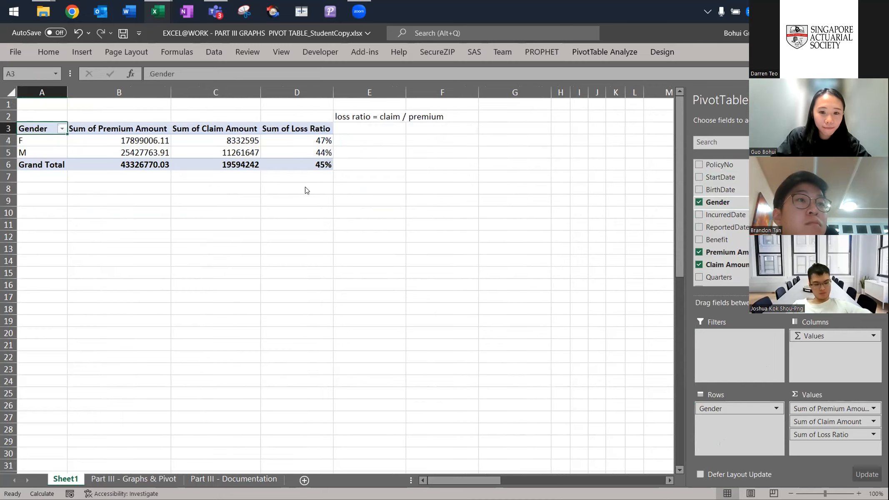
{"action": "left_click", "coordinate": [231, 227]}
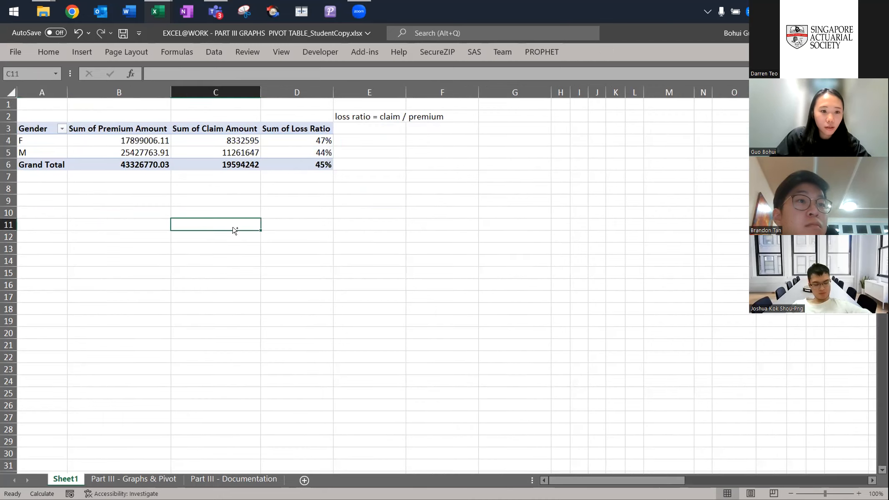
Read exercise 4 in row 231 of the Part III - Graphs & Pivot sheet and return to Sheet1
{"action": "key", "text": "ctrl+Page_Down"}
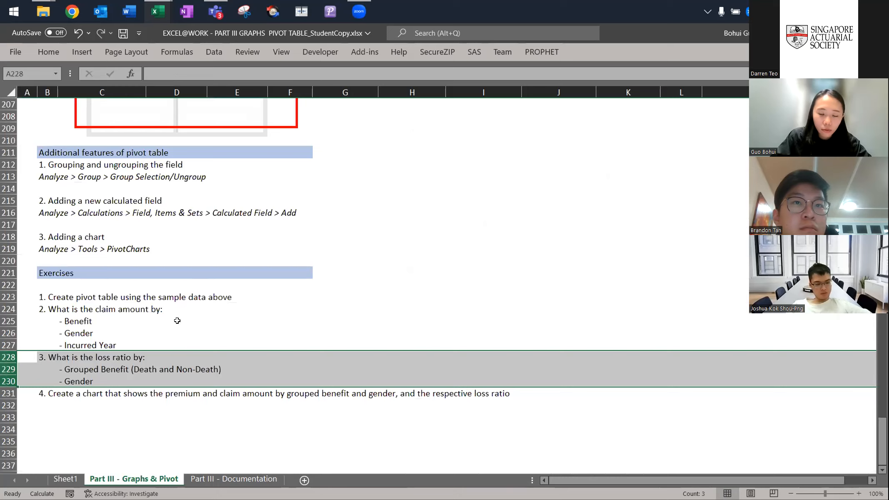
{"action": "scroll", "coordinate": [177, 320], "scroll_direction": "down", "scroll_amount": 2}
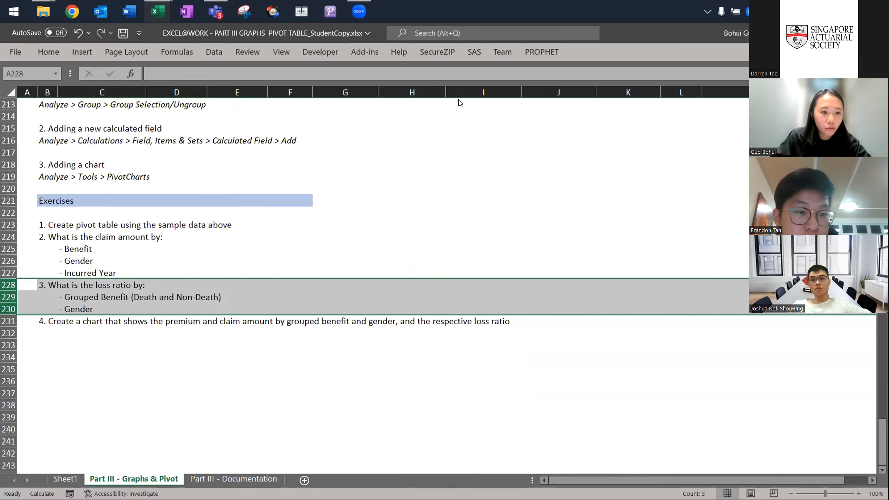
{"action": "left_click", "coordinate": [8, 320]}
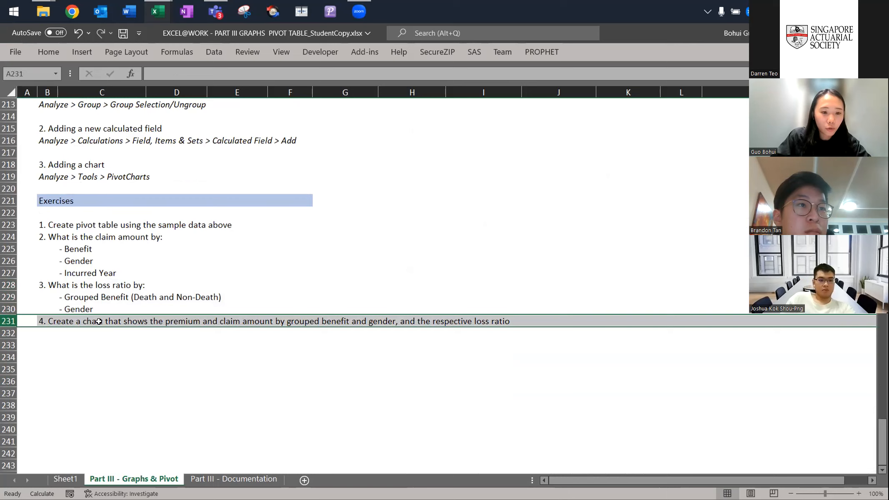
{"action": "left_click", "coordinate": [237, 297]}
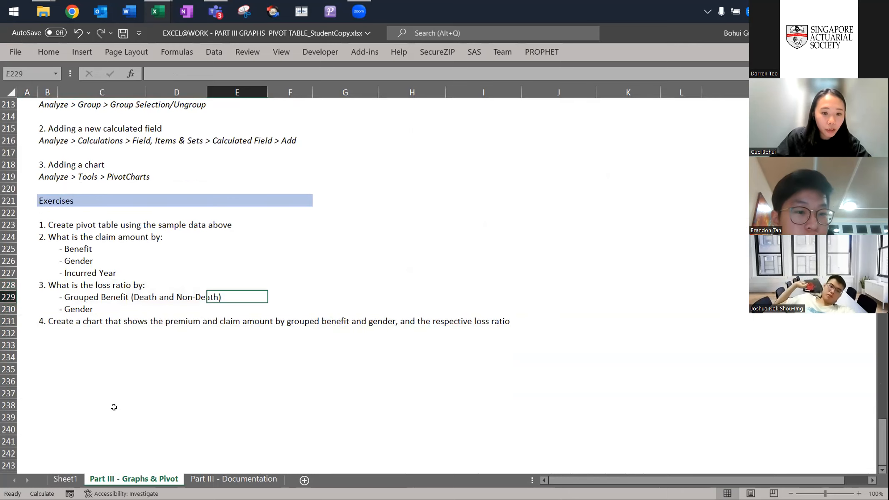
{"action": "key", "text": "ctrl+Page_Up"}
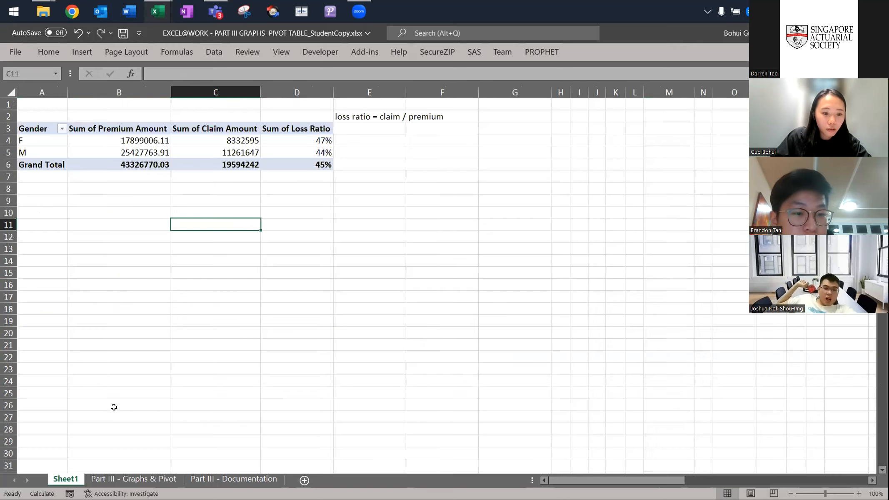
Add Benefit2 to the pivot table rows above Gender
{"action": "left_click", "coordinate": [50, 144]}
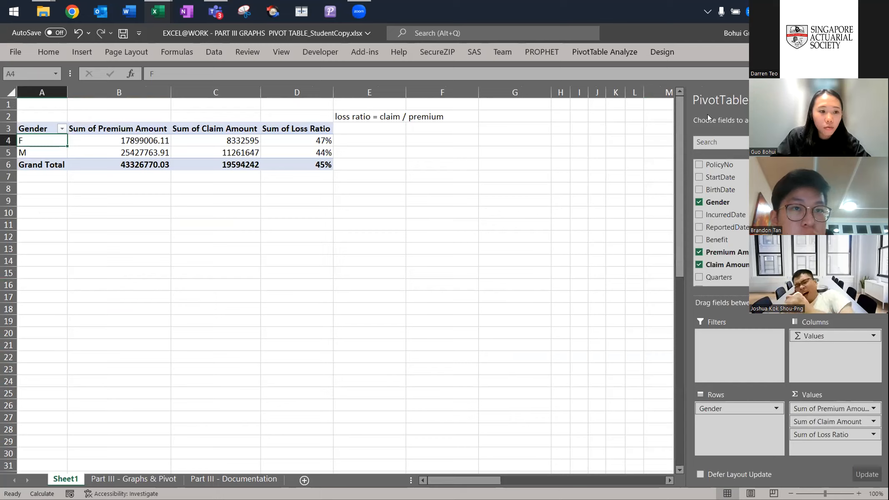
{"action": "scroll", "coordinate": [721, 218], "scroll_direction": "down", "scroll_amount": 2}
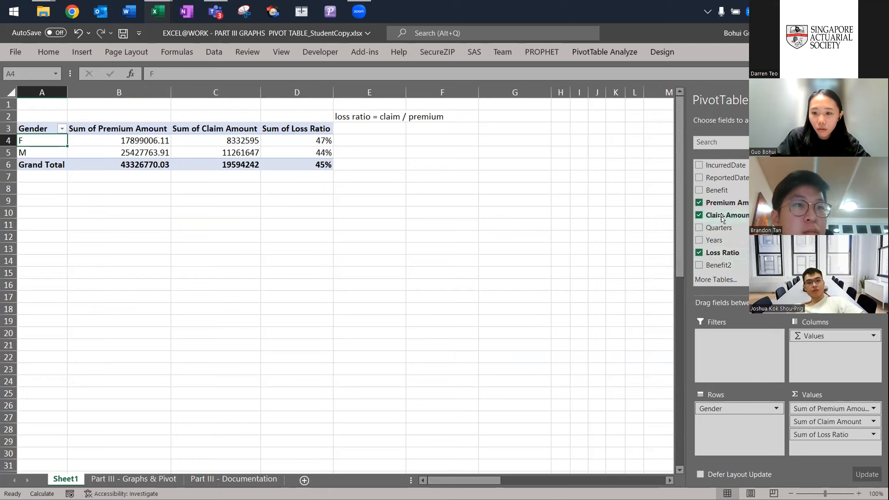
{"action": "left_click_drag", "start_coordinate": [716, 190], "coordinate": [752, 402]}
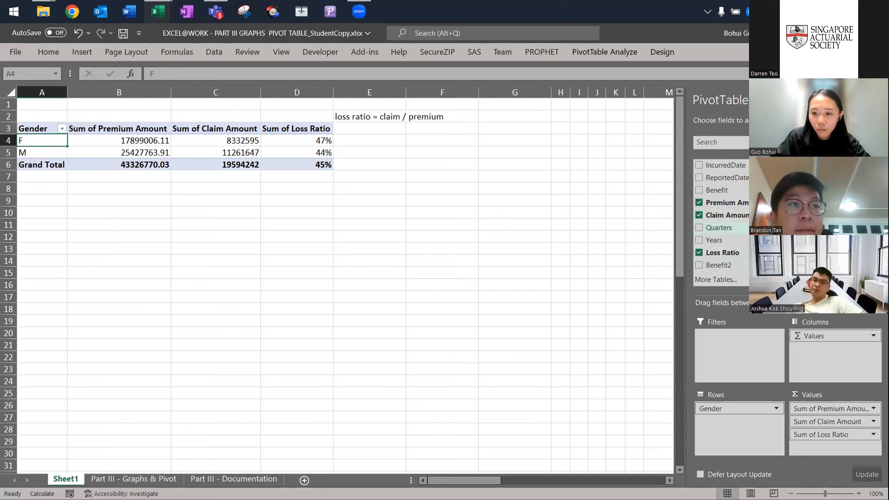
{"action": "left_click_drag", "start_coordinate": [738, 266], "coordinate": [721, 400]}
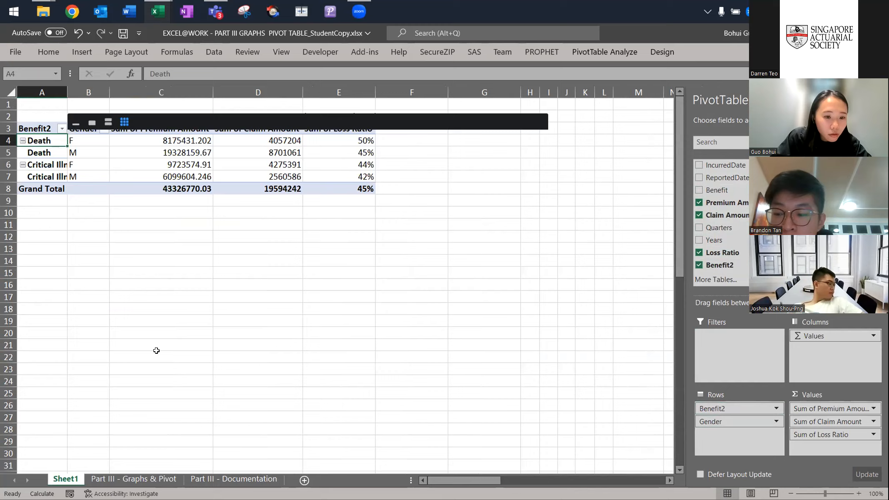
Recheck the chart exercise on the Part III - Graphs & Pivot sheet, and widen Sheet1's column A to fit the benefit names
{"action": "key", "text": "ctrl+Page_Down"}
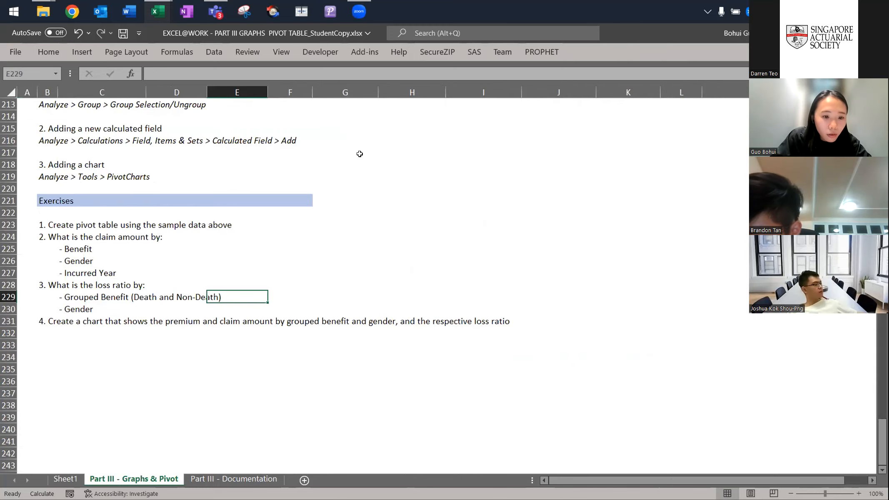
{"action": "key", "text": "ctrl+Page_Up"}
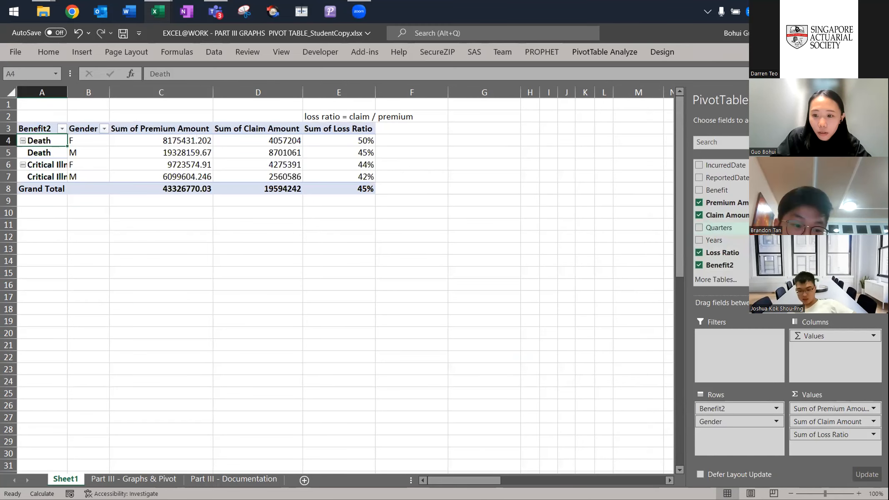
{"action": "left_click", "coordinate": [139, 479]}
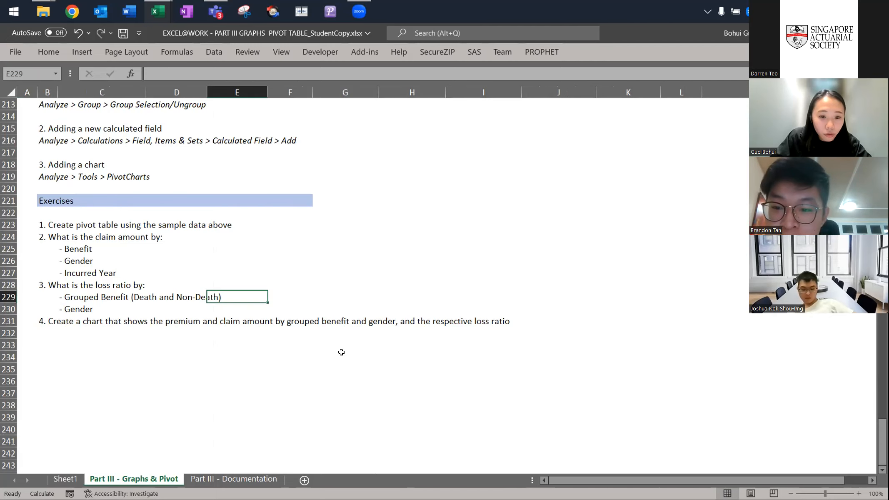
{"action": "left_click", "coordinate": [54, 479]}
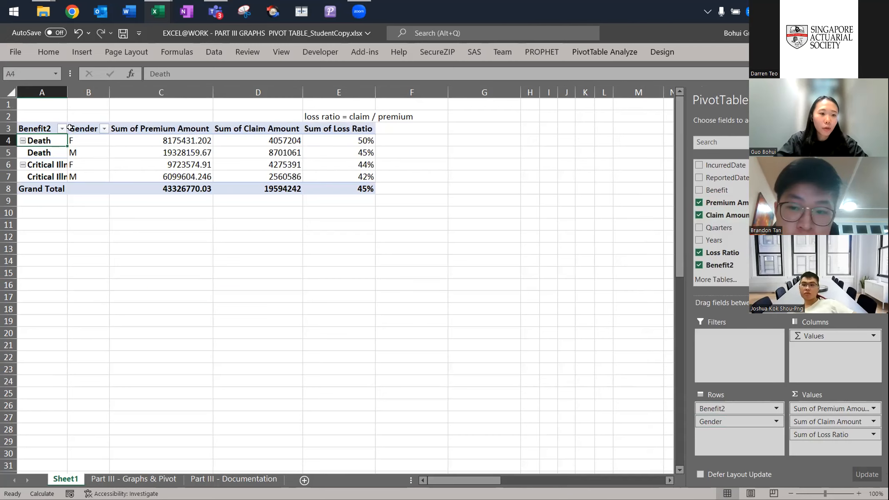
{"action": "left_click_drag", "start_coordinate": [67, 90], "coordinate": [97, 89]}
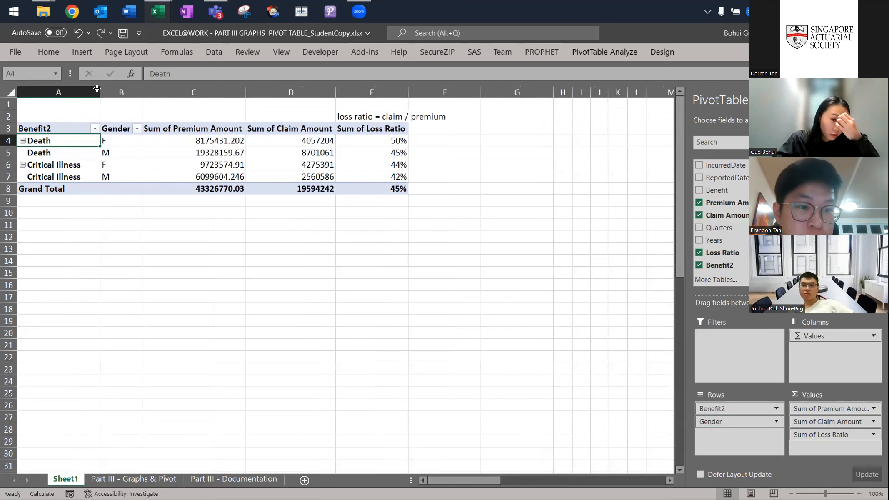
Select the whole pivot table on Sheet1, from the Benefit2 header through the Grand Total row
{"action": "left_click", "coordinate": [74, 126]}
{"action": "key", "text": "ctrl+shift+Down"}
{"action": "key", "text": "ctrl+shift+Right"}
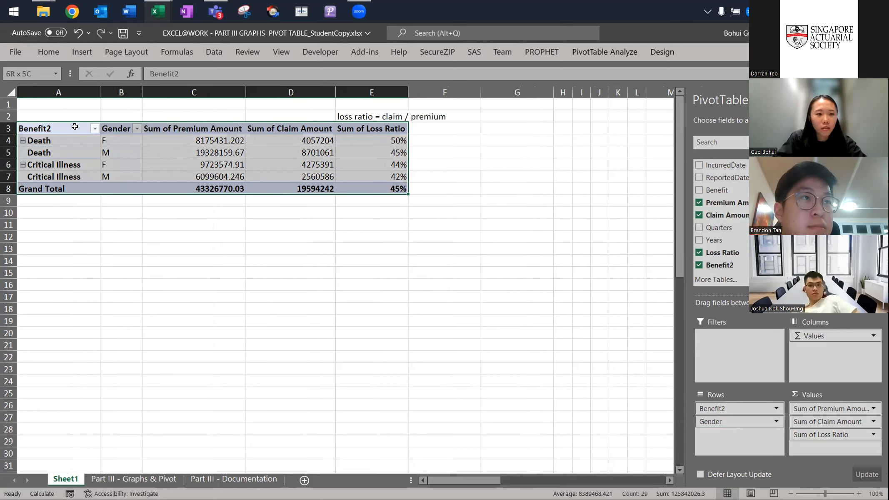
{"action": "key", "text": "alt"}
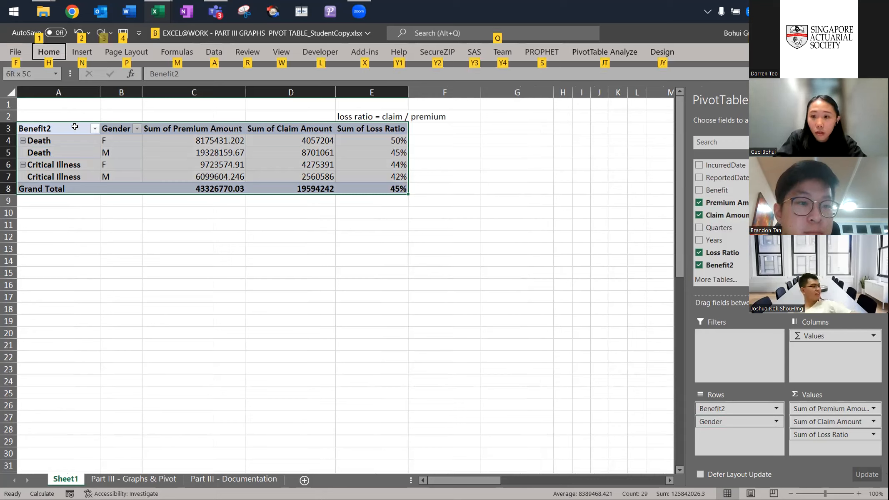
{"action": "key", "text": "j"}
{"action": "key", "text": "y"}
{"action": "key", "text": "Escape"}
{"action": "key", "text": "Escape"}
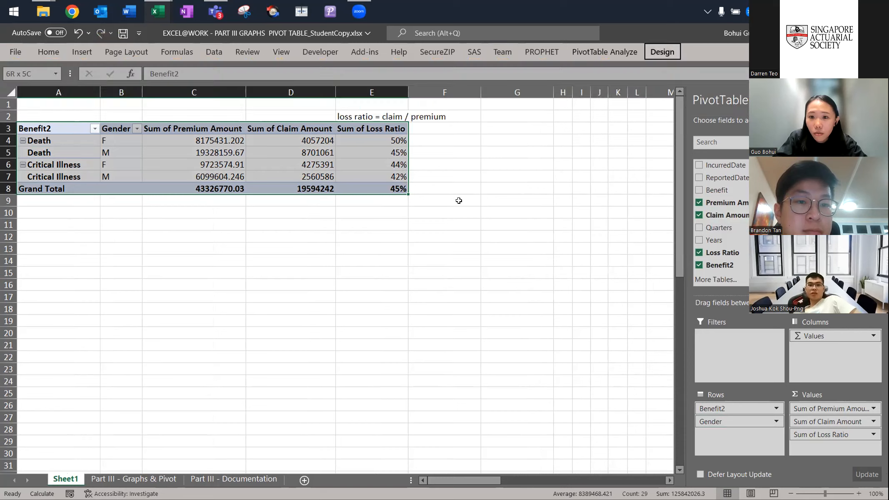
Insert a Clustered Column PivotChart from the selected pivot table
{"action": "key", "text": "alt"}
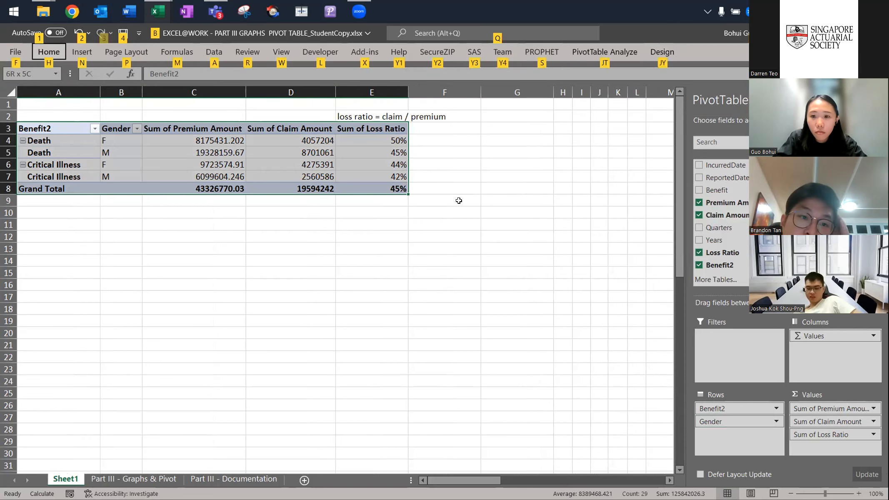
{"action": "key", "text": "j"}
{"action": "key", "text": "t"}
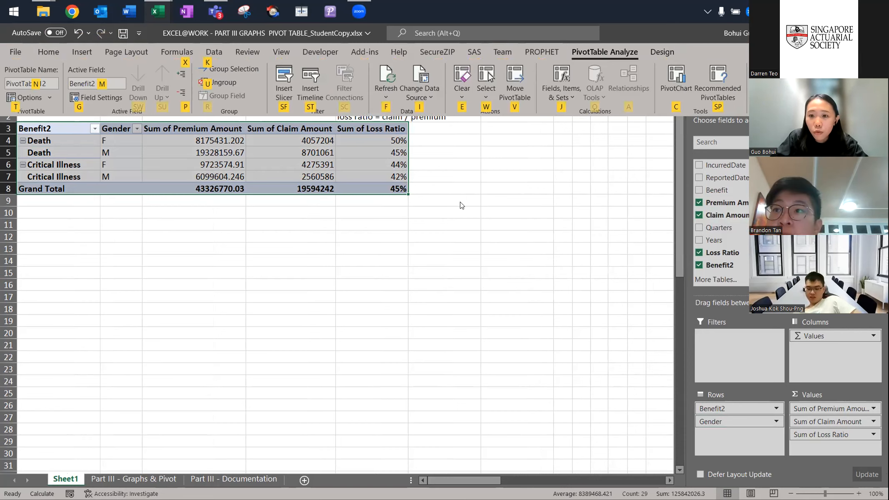
{"action": "key", "text": "c"}
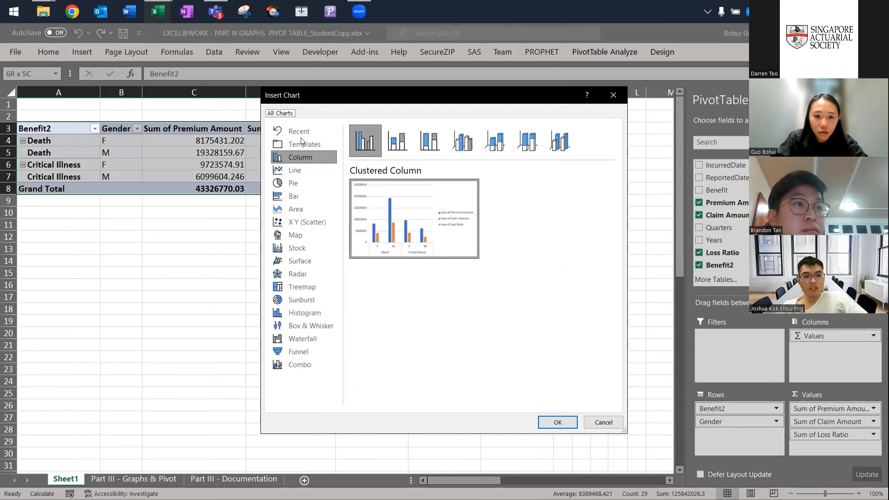
{"action": "key", "text": "super+Tab"}
{"action": "left_click", "coordinate": [231, 154]}
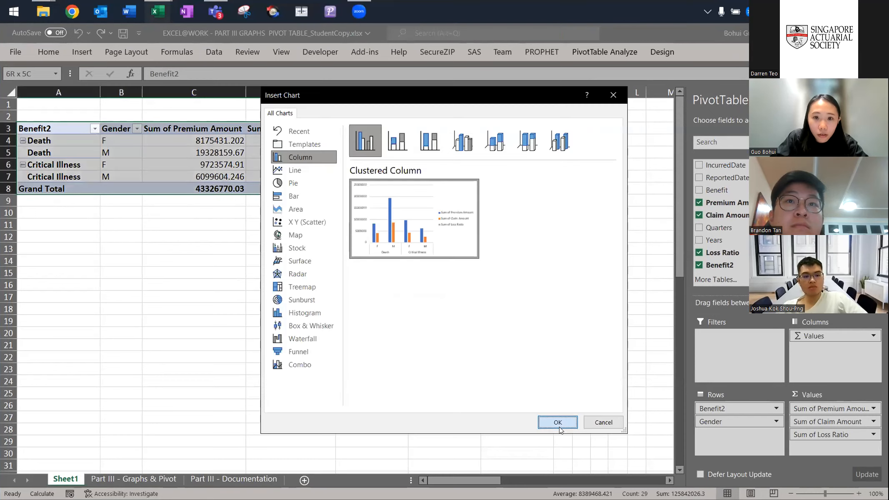
{"action": "left_click", "coordinate": [558, 419]}
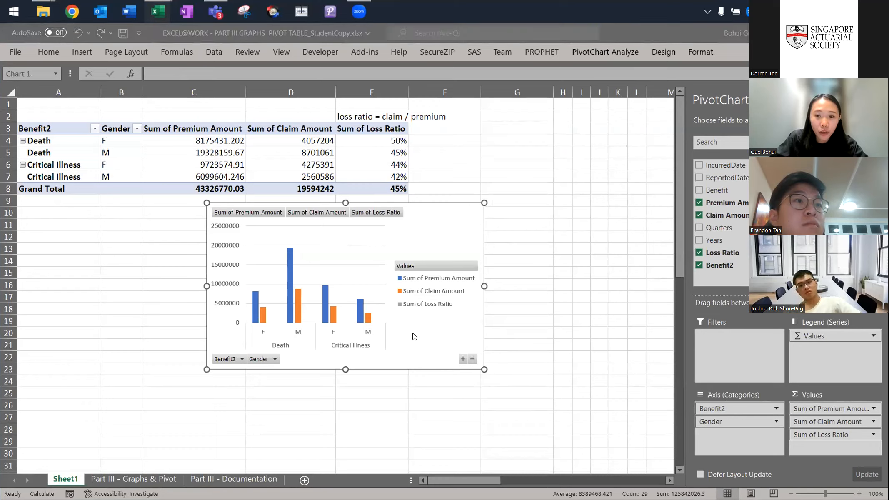
Change the PivotChart to a Combo chart with Sum of Loss Ratio as a line on the secondary axis
{"action": "left_click", "coordinate": [661, 54]}
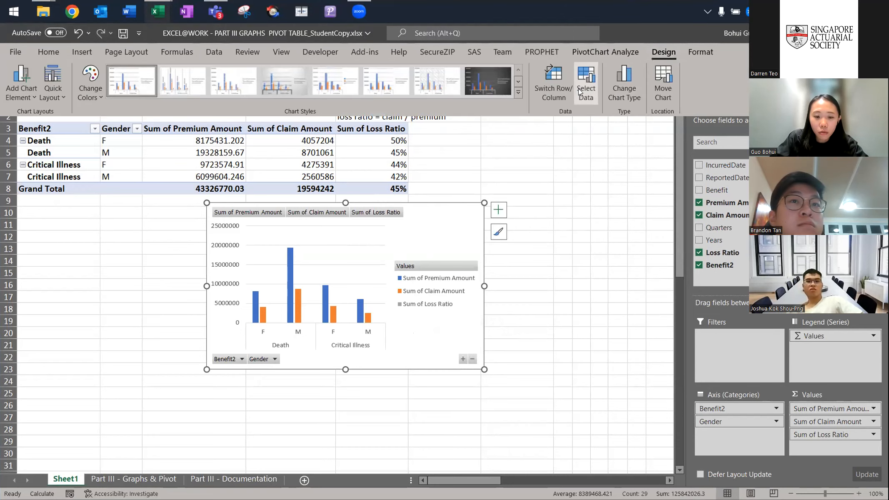
{"action": "left_click", "coordinate": [624, 80]}
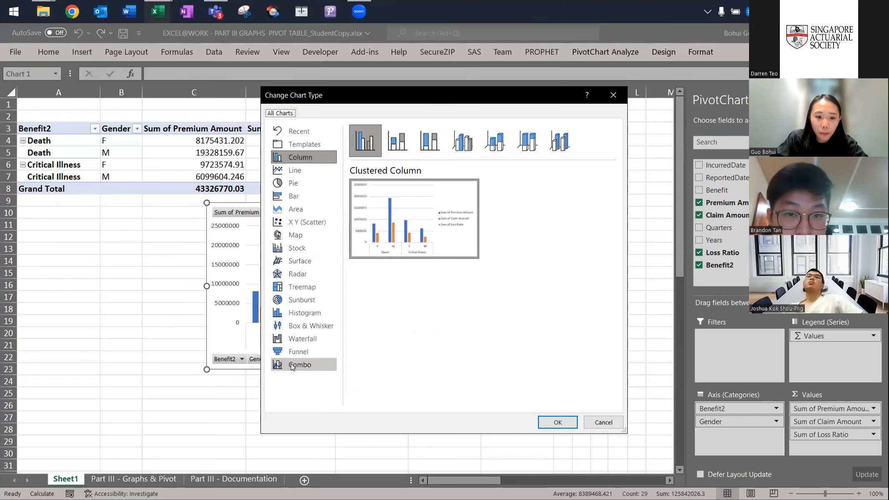
{"action": "left_click", "coordinate": [300, 363]}
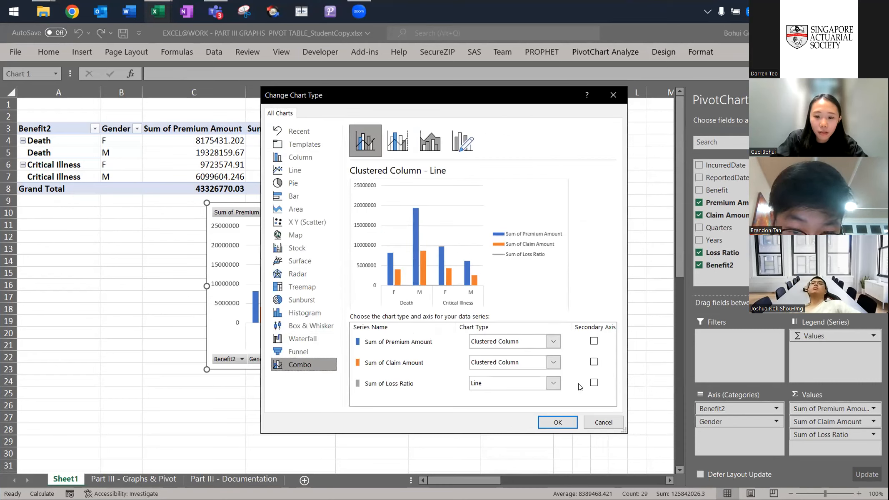
{"action": "left_click", "coordinate": [593, 383]}
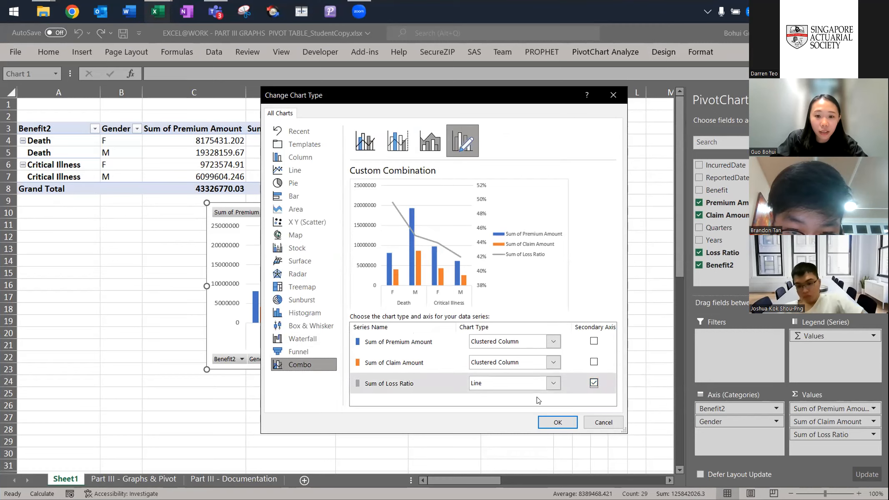
{"action": "left_click", "coordinate": [557, 422]}
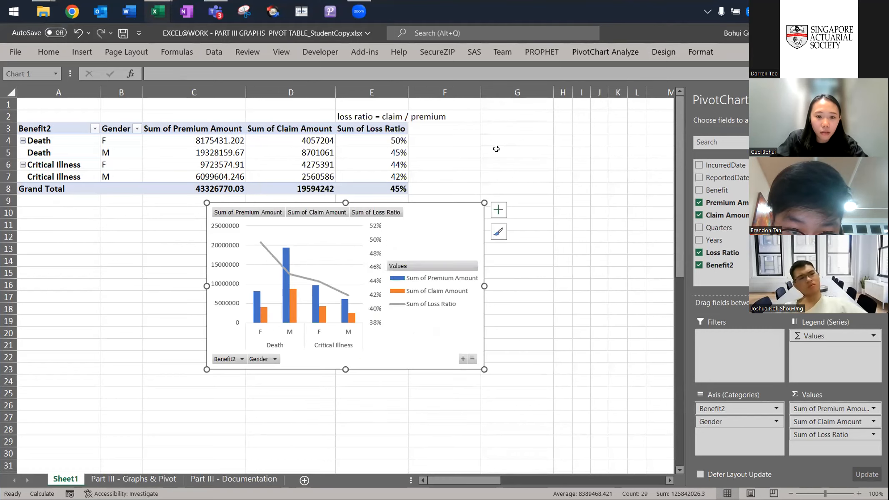
Move the combo chart so it sits beneath the pivot table, and select the table from Benefit2 through Grand Total
{"action": "left_click_drag", "start_coordinate": [433, 212], "coordinate": [364, 218]}
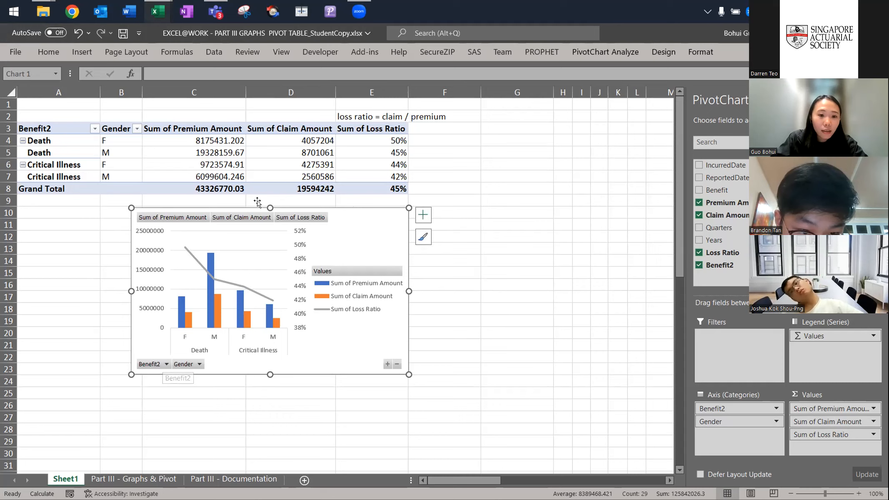
{"action": "left_click_drag", "start_coordinate": [55, 131], "coordinate": [402, 189]}
{"action": "left_click", "coordinate": [362, 247]}
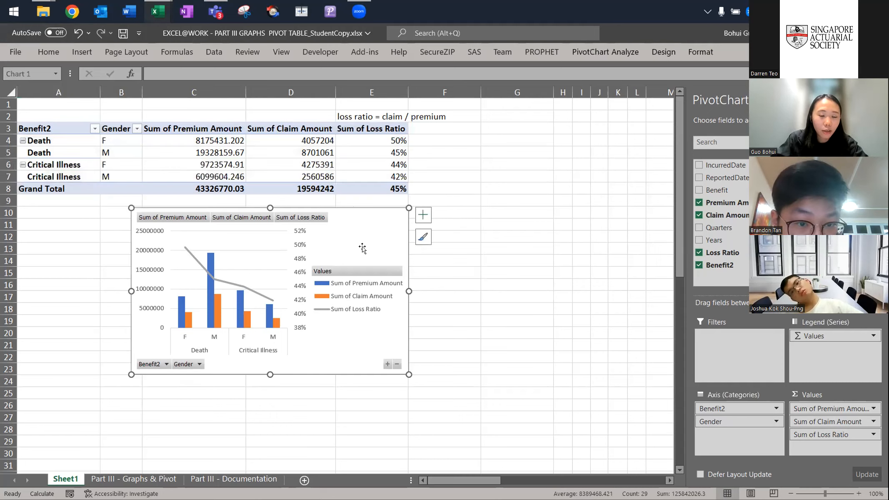
{"action": "left_click_drag", "start_coordinate": [69, 130], "coordinate": [388, 186]}
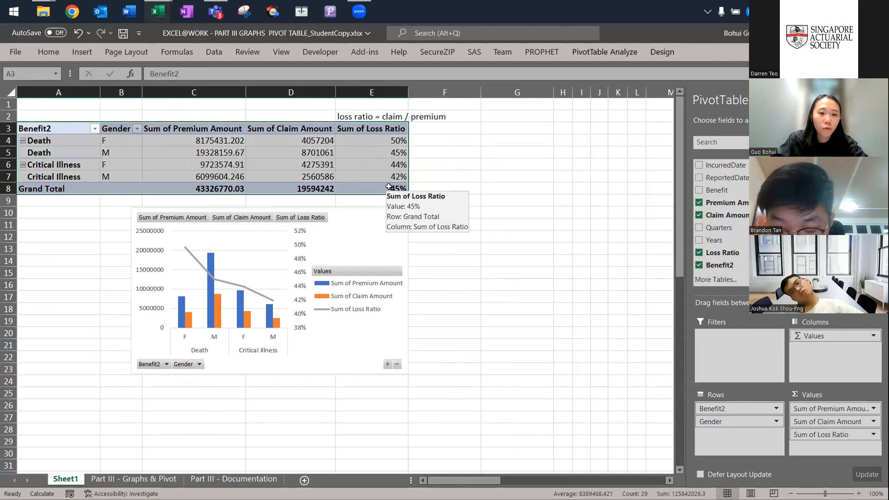
Copy the combo chart into the blank area beside it, starting at column G
{"action": "left_click", "coordinate": [361, 229]}
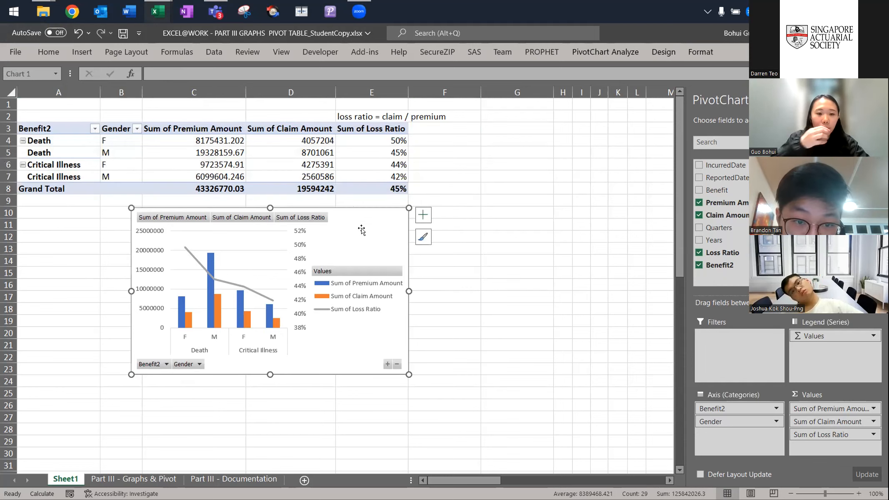
{"action": "left_click", "coordinate": [470, 215]}
{"action": "left_click", "coordinate": [501, 210]}
{"action": "key", "text": "ctrl+v"}
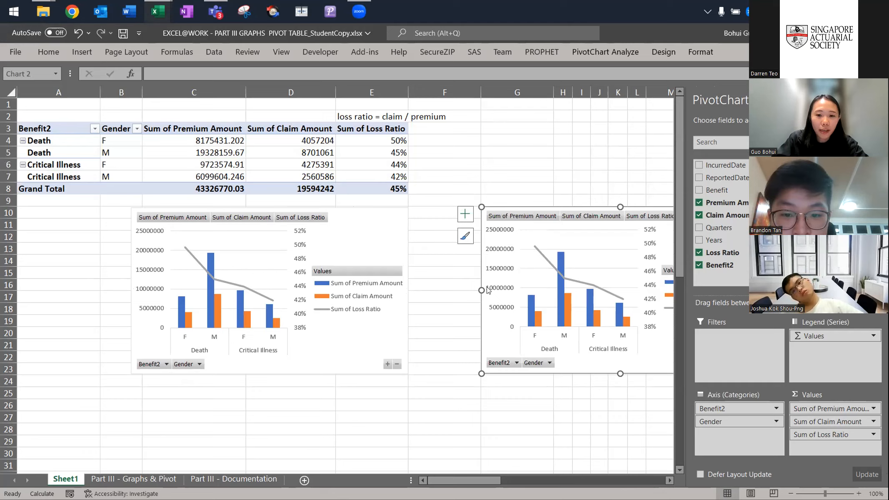
Filter the original chart's Gender field to show only F
{"action": "left_click", "coordinate": [388, 325]}
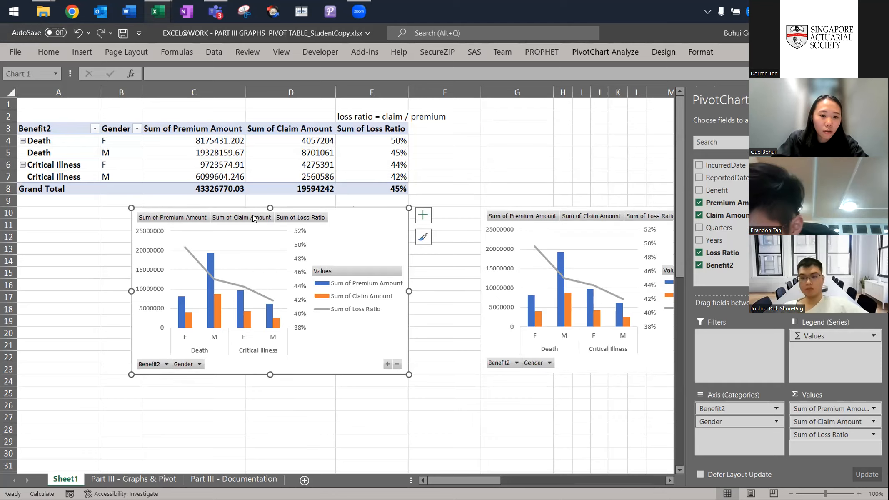
{"action": "left_click", "coordinate": [198, 364]}
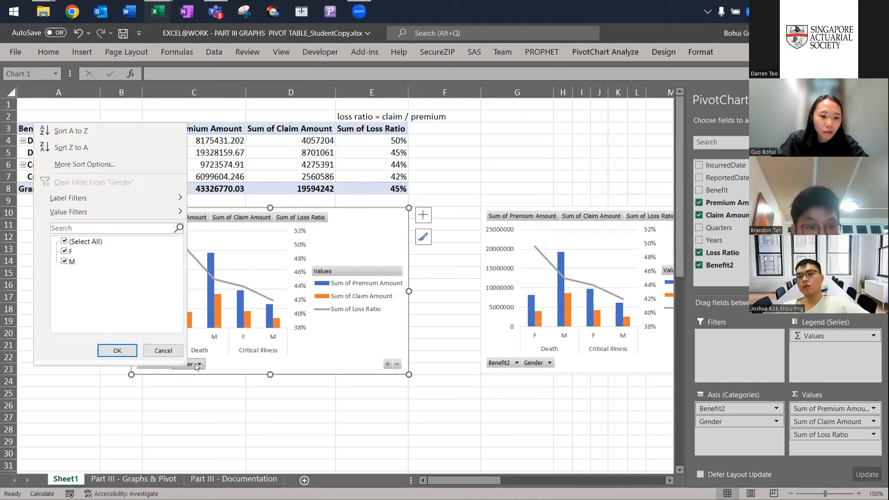
{"action": "left_click", "coordinate": [65, 262]}
{"action": "left_click", "coordinate": [117, 350]}
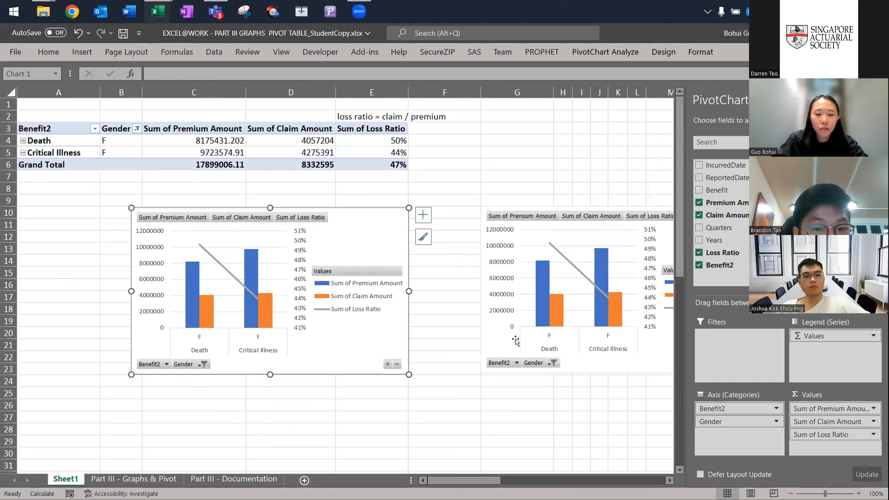
Paste a copy of the filtered pivot table at G3 and delete the duplicated chart below it
{"action": "left_click", "coordinate": [499, 340]}
{"action": "left_click_drag", "start_coordinate": [49, 129], "coordinate": [394, 169]}
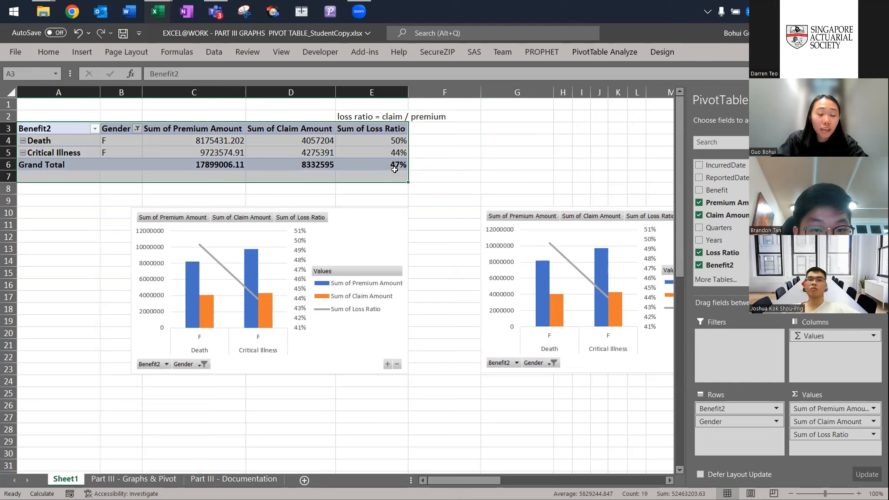
{"action": "left_click", "coordinate": [493, 323]}
{"action": "left_click_drag", "start_coordinate": [69, 132], "coordinate": [371, 171]}
{"action": "key", "text": "ctrl+c"}
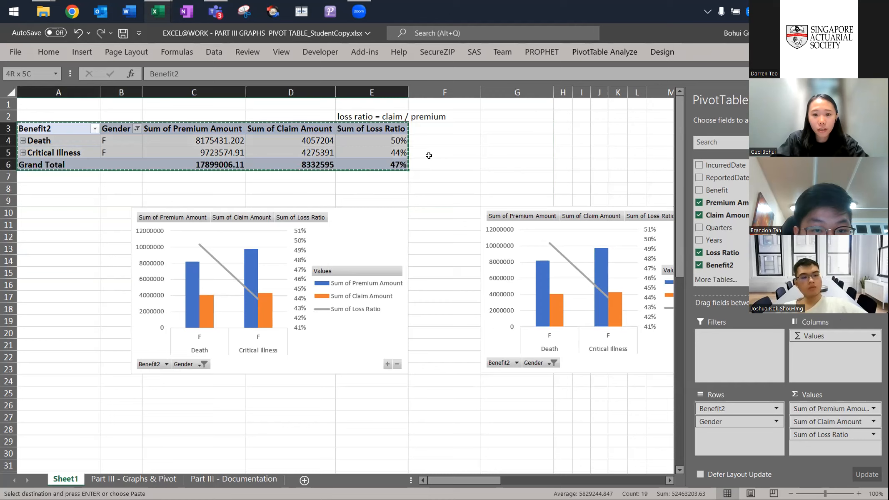
{"action": "left_click", "coordinate": [518, 126]}
{"action": "key", "text": "ctrl+v"}
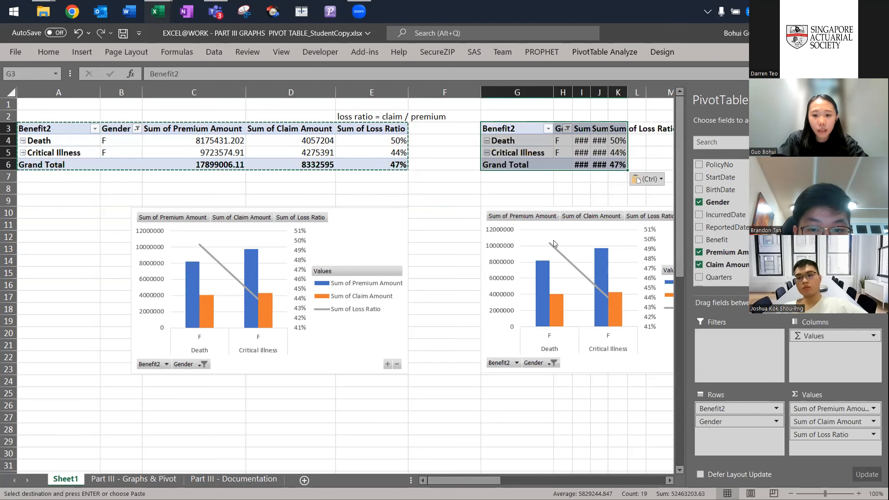
{"action": "left_click", "coordinate": [488, 333]}
{"action": "key", "text": "Delete"}
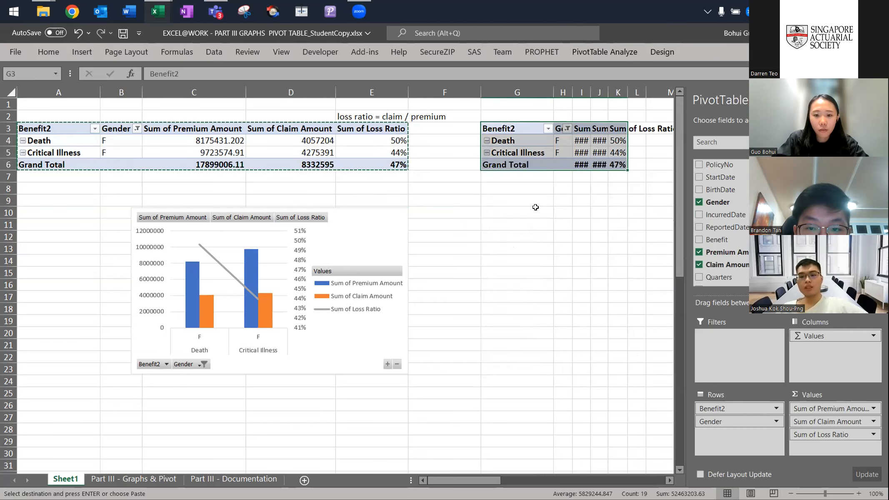
Insert a clustered column PivotChart from the copied pivot table and place it below that table
{"action": "key", "text": "alt"}
{"action": "key", "text": "j"}
{"action": "key", "text": "t"}
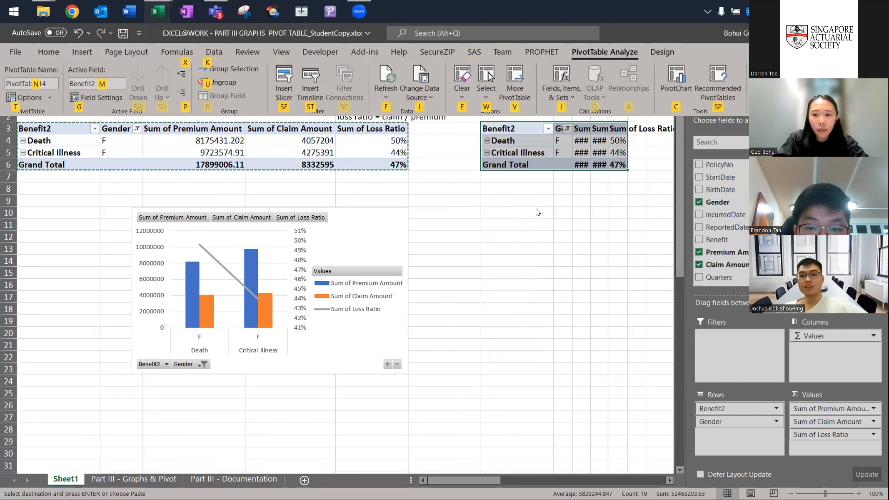
{"action": "key", "text": "c"}
{"action": "key", "text": "Return"}
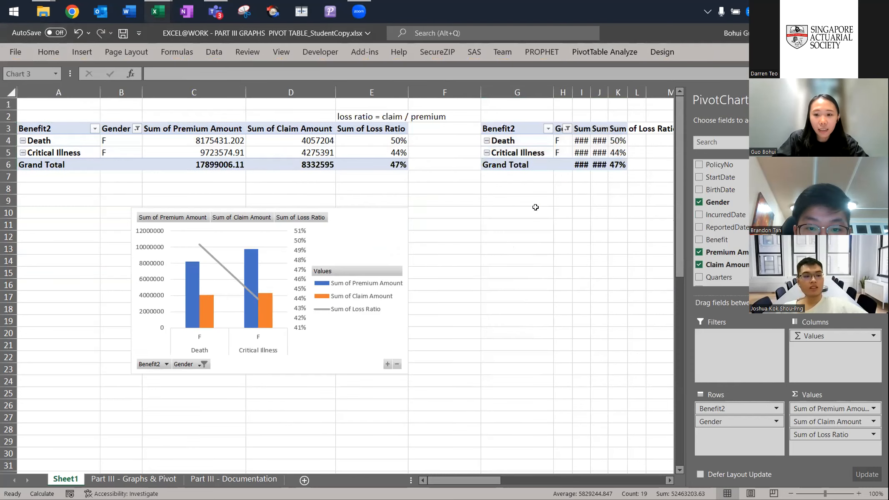
{"action": "left_click_drag", "start_coordinate": [443, 225], "coordinate": [604, 232]}
{"action": "key", "text": "Delete"}
{"action": "key", "text": "ctrl+z"}
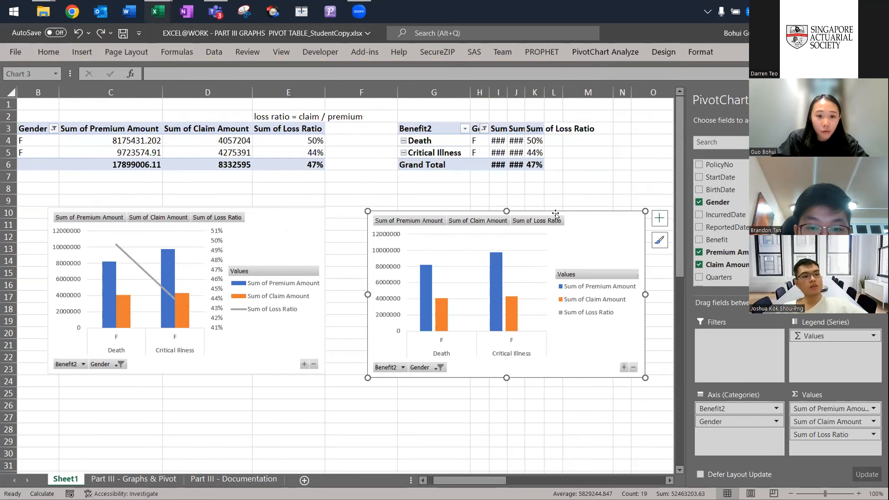
Delete the copied pivot table in columns G to K and the chart built from it
{"action": "left_click_drag", "start_coordinate": [373, 102], "coordinate": [648, 422]}
{"action": "key", "text": "Delete"}
{"action": "left_click", "coordinate": [585, 252]}
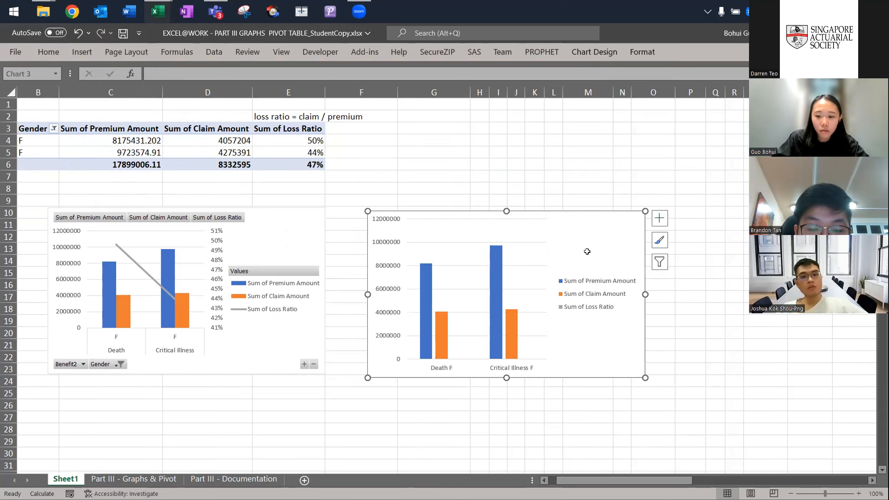
{"action": "key", "text": "Delete"}
{"action": "scroll", "coordinate": [262, 173], "scroll_direction": "left", "scroll_amount": 2}
Include M again in the remaining chart's Gender filter so that both genders are selected
{"action": "left_click", "coordinate": [376, 244]}
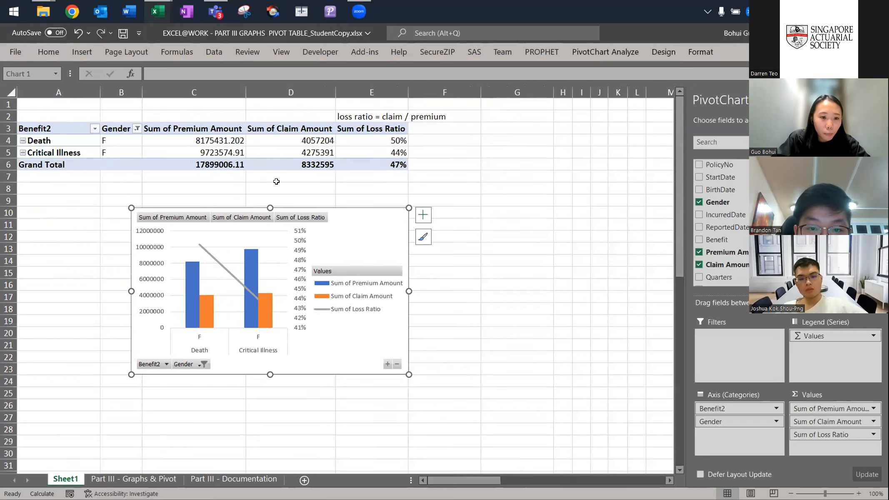
{"action": "left_click", "coordinate": [195, 180]}
{"action": "key", "text": "Left"}
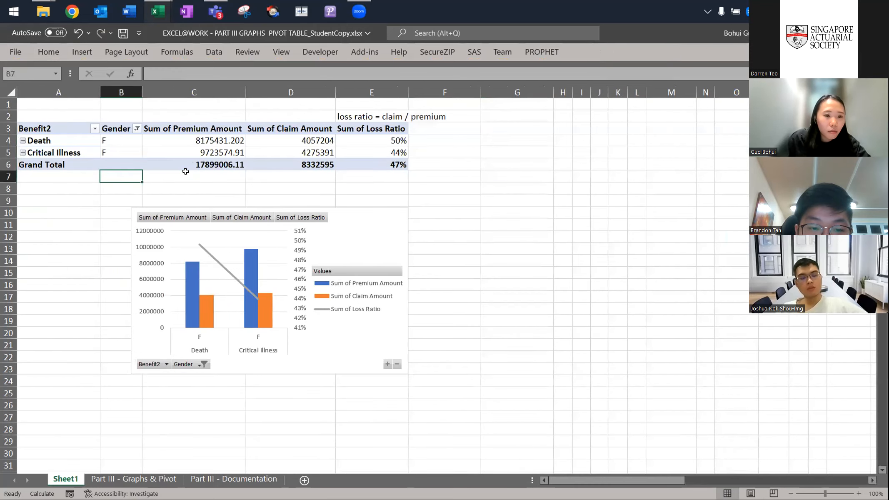
{"action": "left_click", "coordinate": [180, 218]}
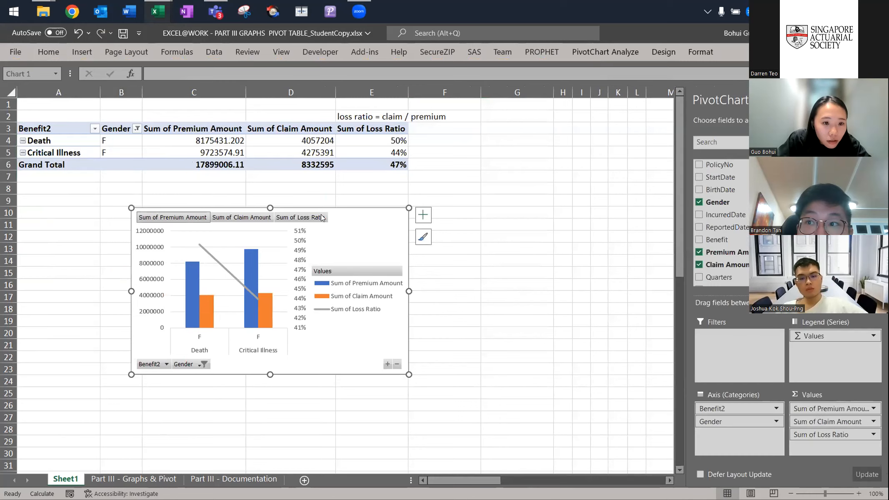
{"action": "left_click", "coordinate": [190, 364]}
{"action": "left_click", "coordinate": [68, 262]}
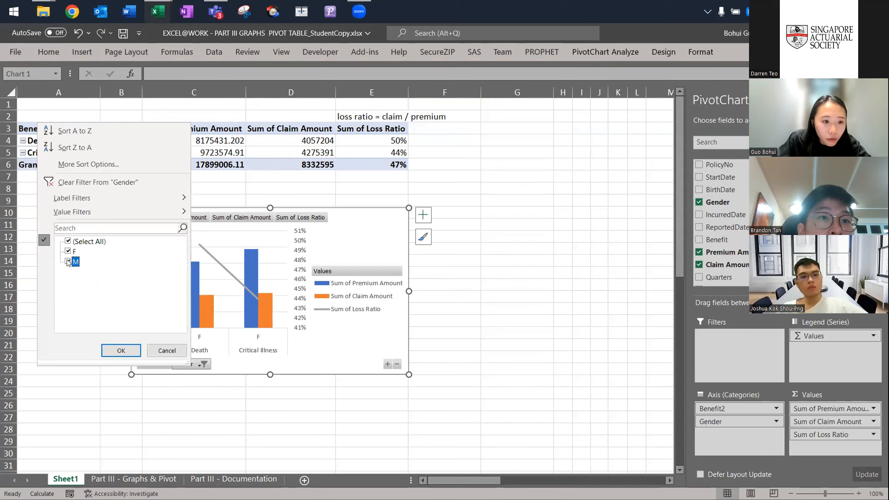
{"action": "left_click", "coordinate": [121, 351]}
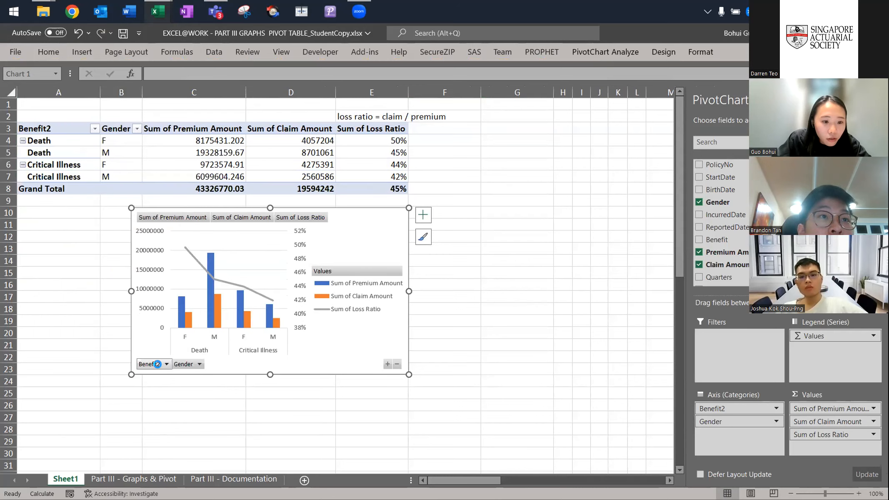
Filter the chart's Benefit2 field to Death only, and include Critical Illness again
{"action": "left_click", "coordinate": [159, 363]}
{"action": "left_click", "coordinate": [36, 241]}
{"action": "left_click", "coordinate": [37, 250]}
{"action": "left_click", "coordinate": [83, 349]}
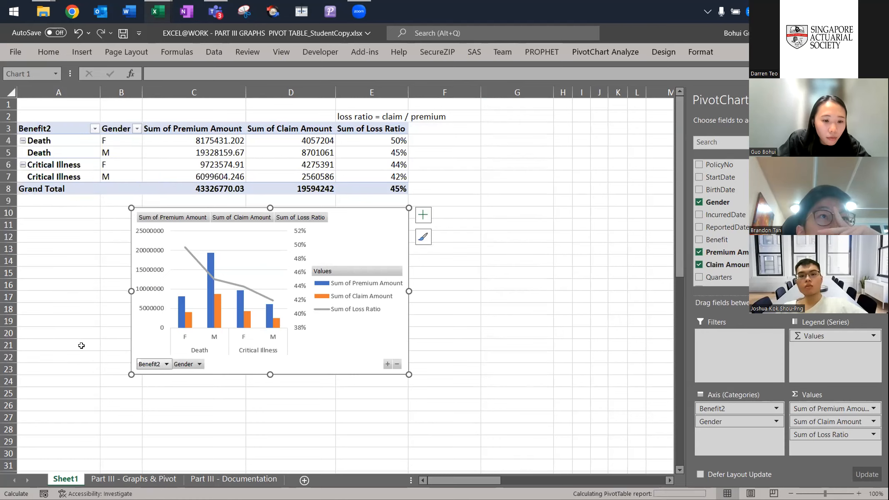
{"action": "left_click", "coordinate": [167, 364]}
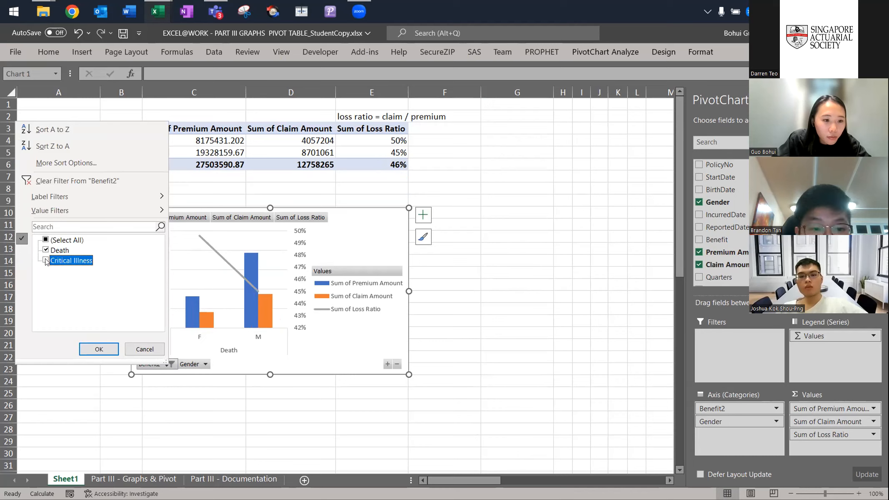
{"action": "left_click", "coordinate": [89, 348]}
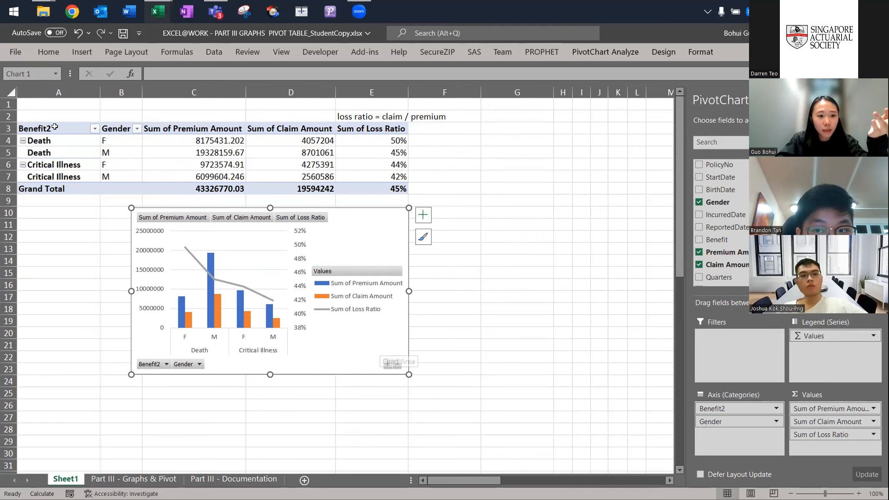
Copy the whole unfiltered pivot table, including Grand Total, and paste it at G3
{"action": "left_click_drag", "start_coordinate": [41, 128], "coordinate": [396, 189]}
{"action": "key", "text": "ctrl+c"}
{"action": "left_click", "coordinate": [511, 133]}
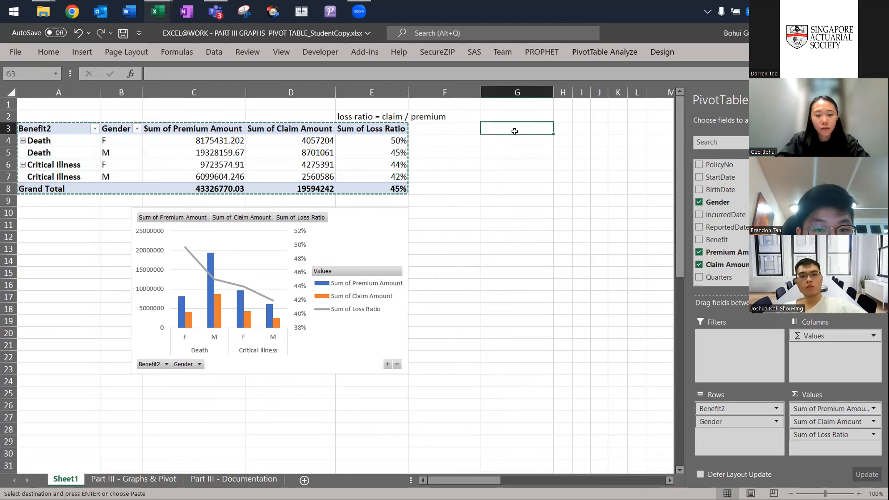
{"action": "key", "text": "ctrl+v"}
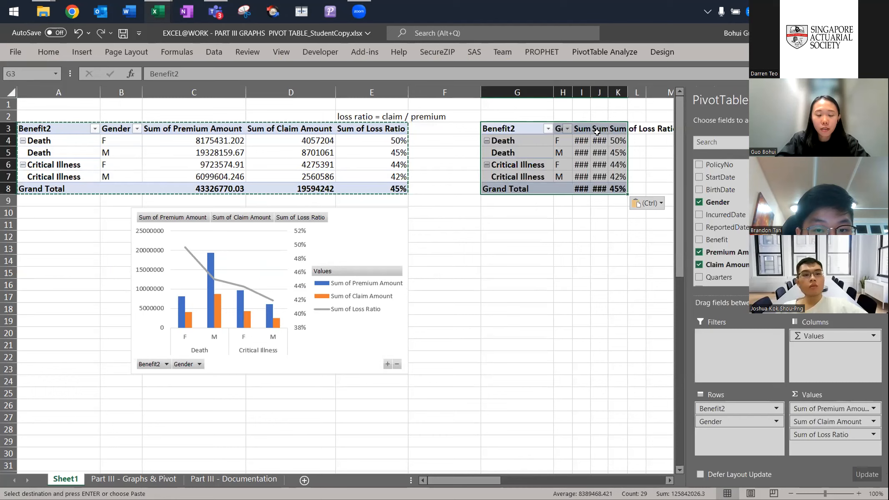
{"action": "key", "text": "ctrl+alt+v"}
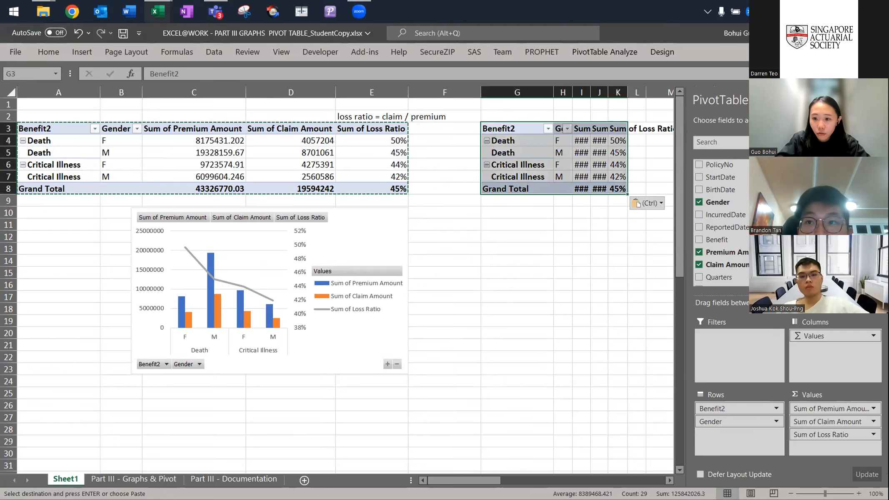
Replace Benefit2 with the original Benefit field in the copied pivot table's rows, above Gender
{"action": "scroll", "coordinate": [721, 222], "scroll_direction": "down", "scroll_amount": 1}
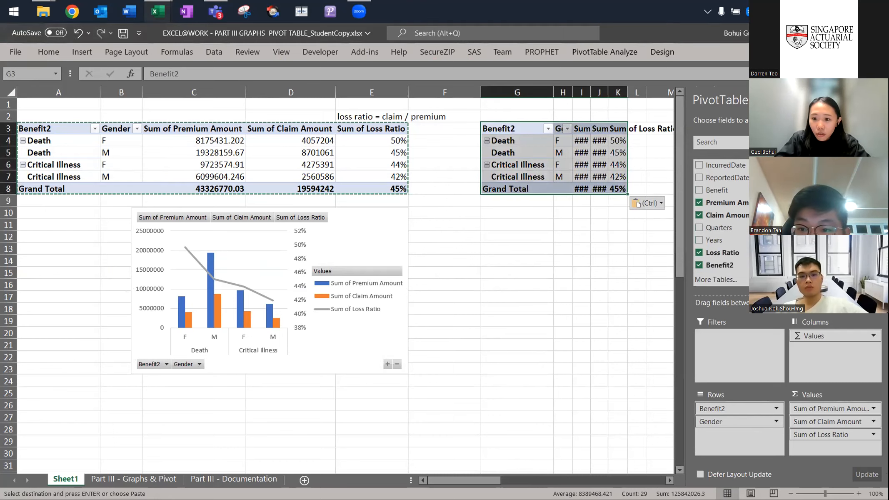
{"action": "left_click", "coordinate": [776, 408]}
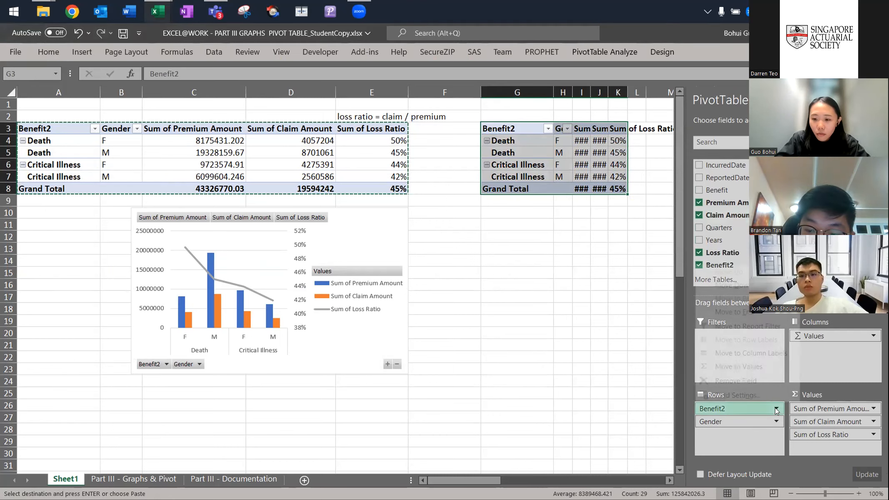
{"action": "left_click", "coordinate": [735, 380]}
{"action": "left_click_drag", "start_coordinate": [716, 190], "coordinate": [731, 402]}
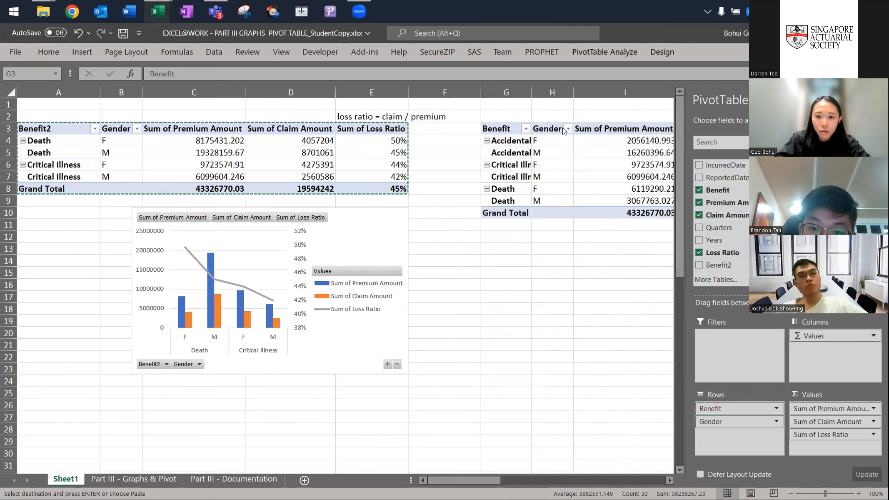
Insert a combo chart from the copied pivot table, with Sum of Loss Ratio as a line on the secondary axis, and place it below the table
{"action": "key", "text": "shift+Down"}
{"action": "key", "text": "shift+Down"}
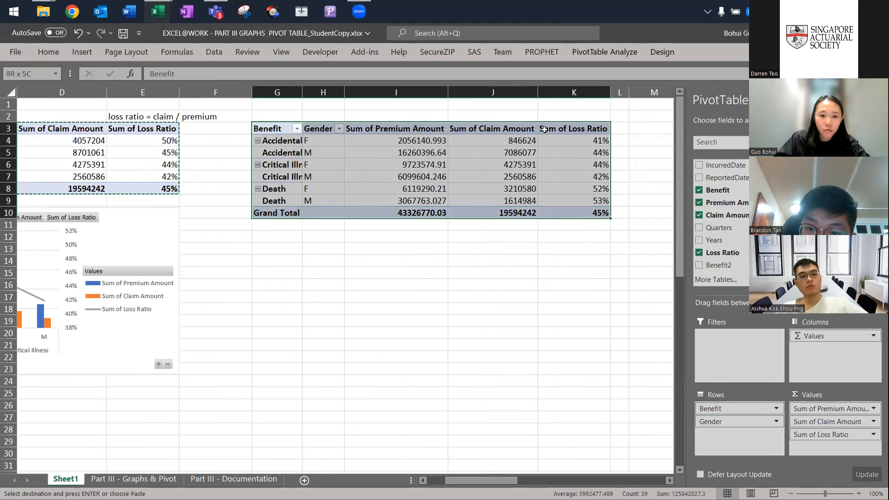
{"action": "key", "text": "j"}
{"action": "key", "text": "t"}
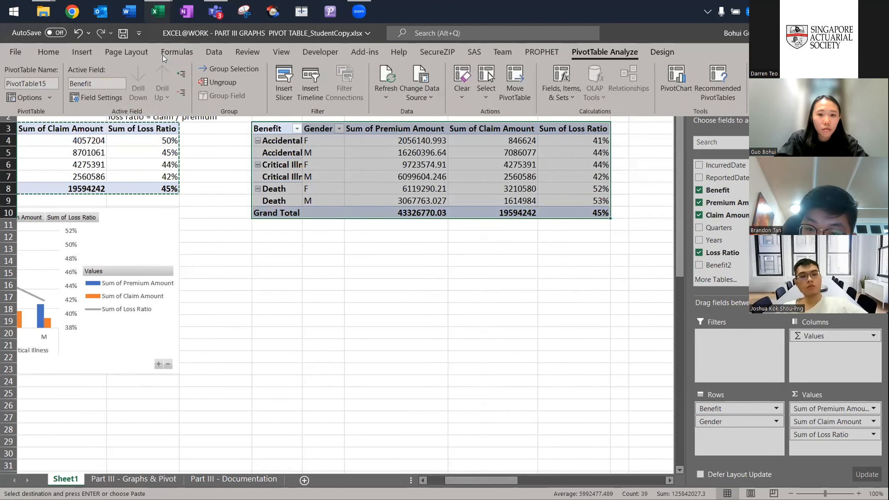
{"action": "key", "text": "c"}
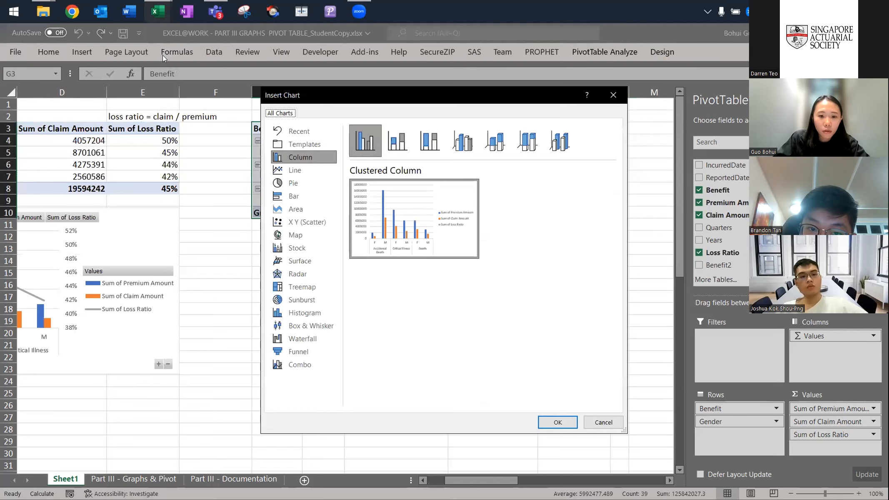
{"action": "left_click", "coordinate": [304, 363]}
{"action": "left_click", "coordinate": [594, 382]}
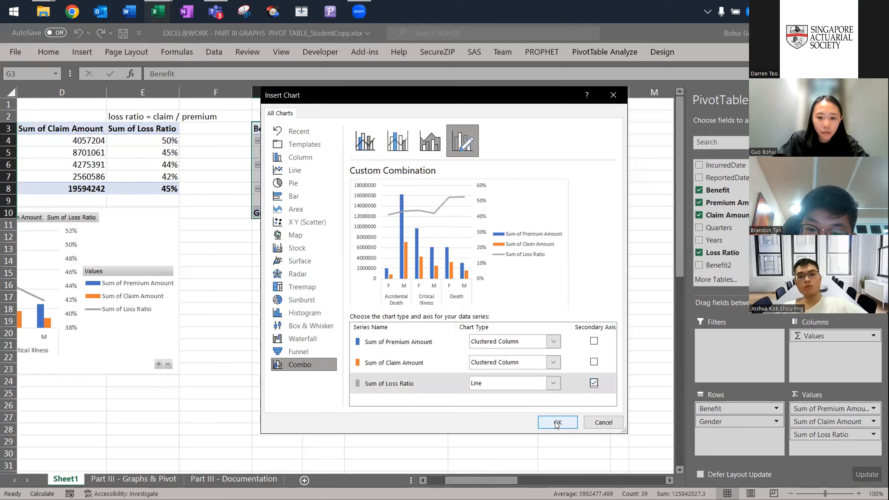
{"action": "left_click", "coordinate": [557, 421]}
{"action": "left_click_drag", "start_coordinate": [452, 238], "coordinate": [504, 263]}
{"action": "left_click_drag", "start_coordinate": [500, 479], "coordinate": [482, 478]}
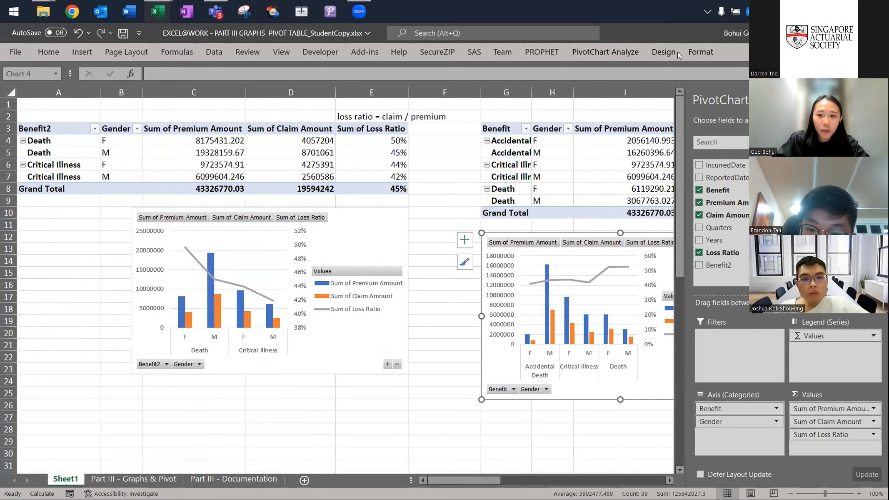
{"action": "left_click", "coordinate": [659, 53]}
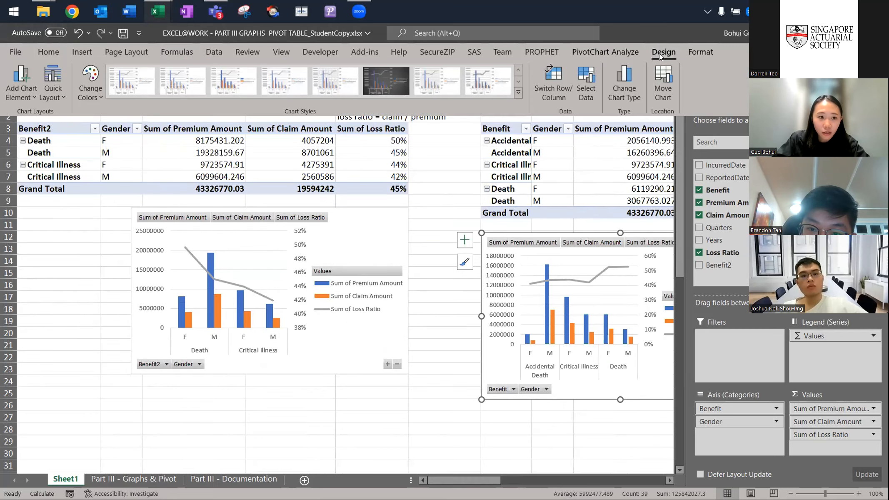
{"action": "left_click", "coordinate": [687, 53]}
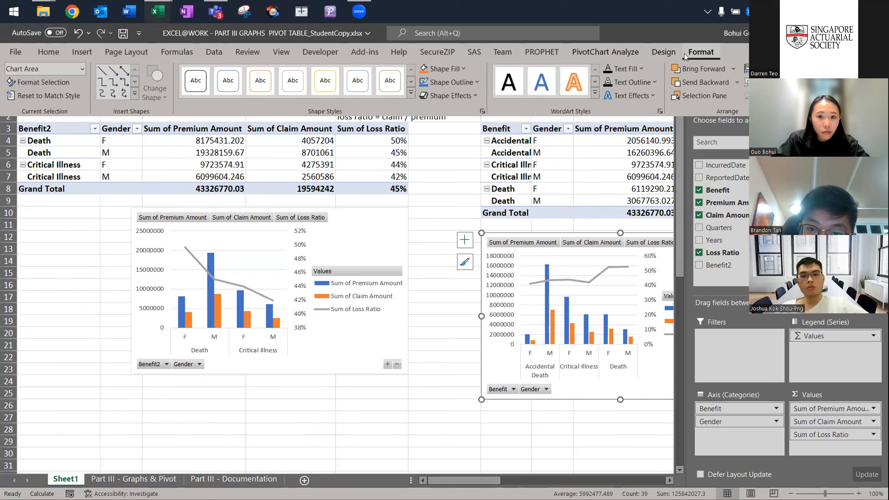
{"action": "left_click", "coordinate": [655, 53]}
{"action": "left_click", "coordinate": [617, 52]}
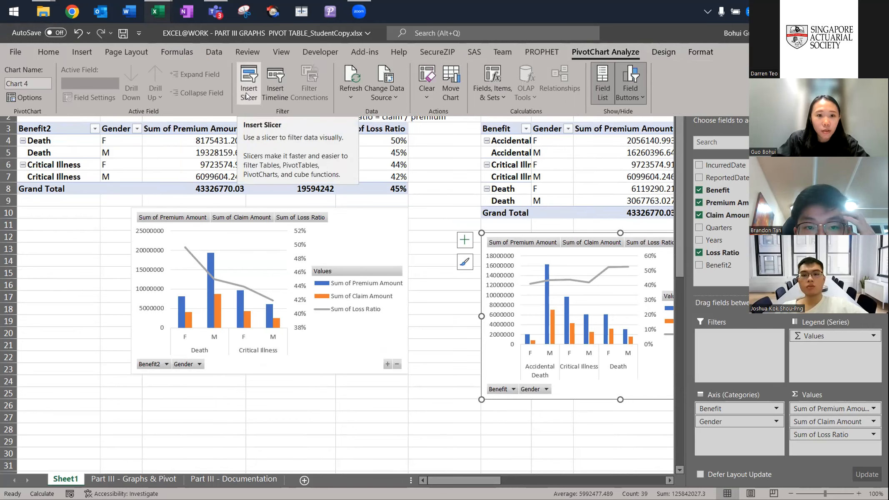
{"action": "left_click", "coordinate": [412, 126]}
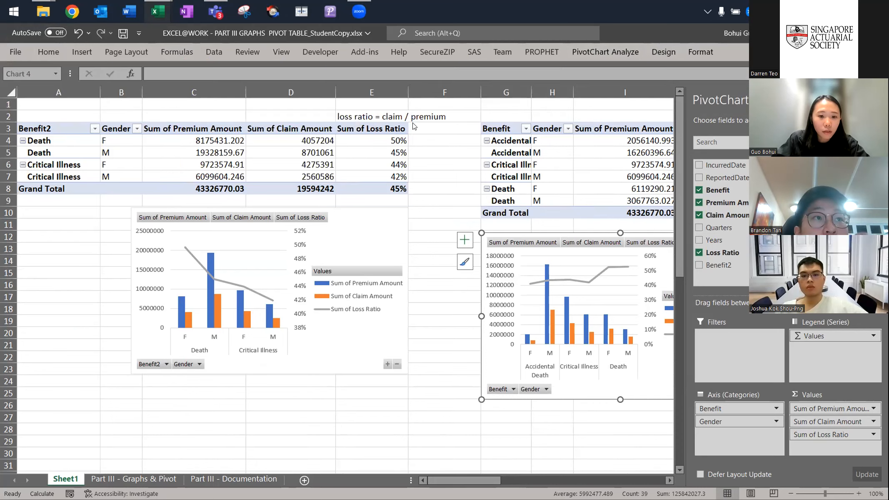
Insert a Gender slicer for the Benefit2 chart and place it between the two charts
{"action": "left_click", "coordinate": [344, 225]}
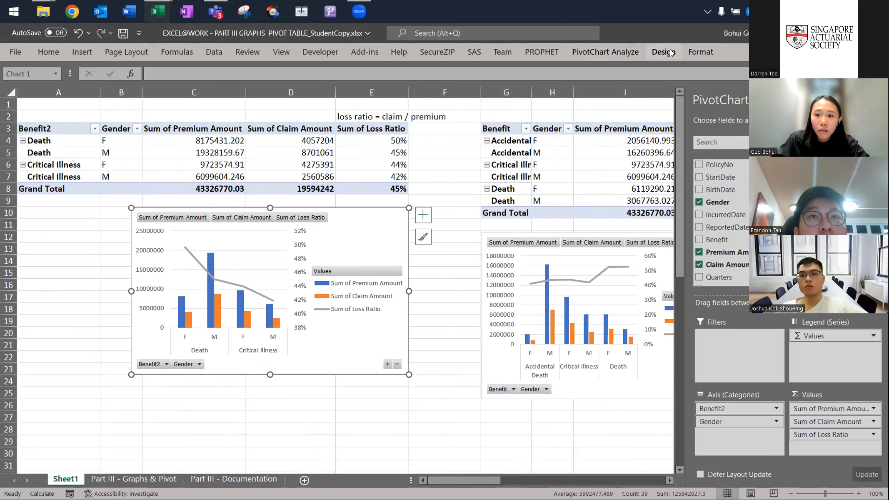
{"action": "left_click", "coordinate": [668, 51]}
{"action": "left_click", "coordinate": [611, 51]}
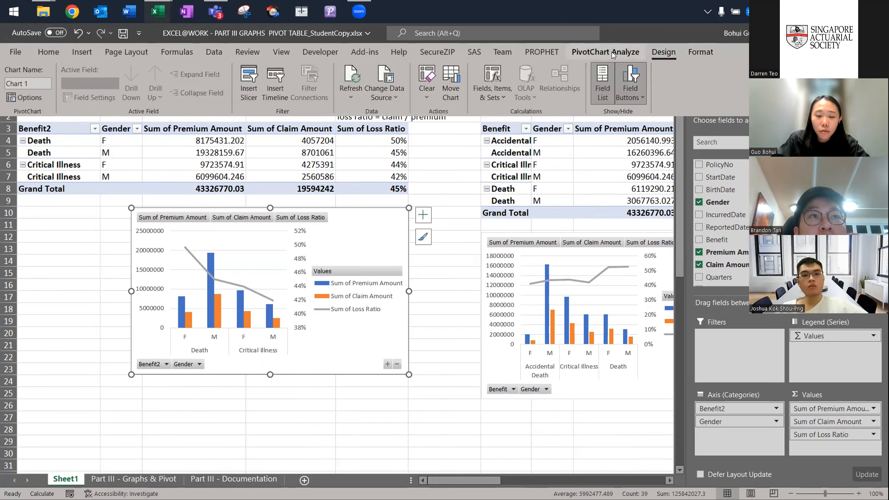
{"action": "left_click", "coordinate": [245, 71]}
{"action": "left_click_drag", "start_coordinate": [510, 105], "coordinate": [221, 163]}
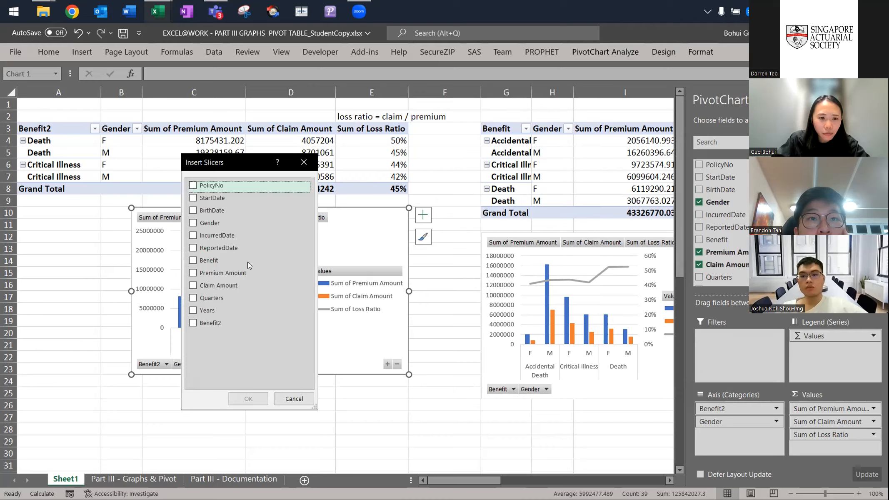
{"action": "left_click_drag", "start_coordinate": [209, 163], "coordinate": [191, 125]}
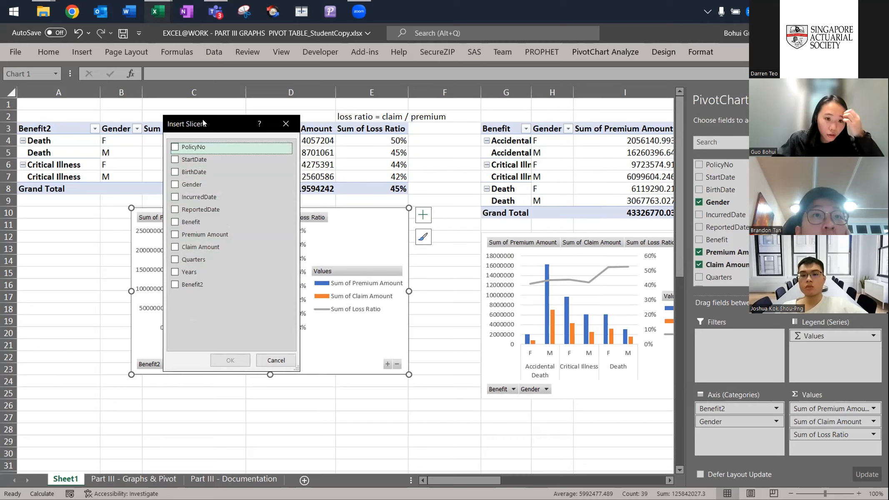
{"action": "left_click_drag", "start_coordinate": [203, 120], "coordinate": [276, 102]}
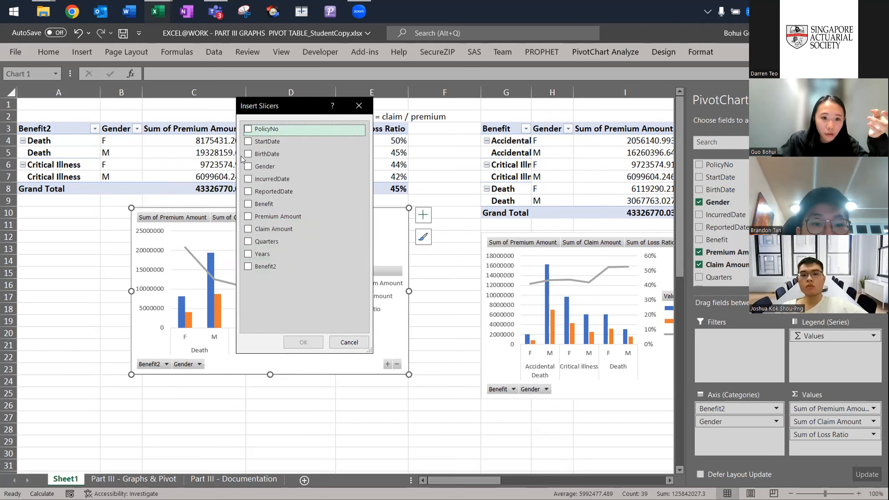
{"action": "left_click", "coordinate": [248, 166]}
{"action": "left_click", "coordinate": [304, 341]}
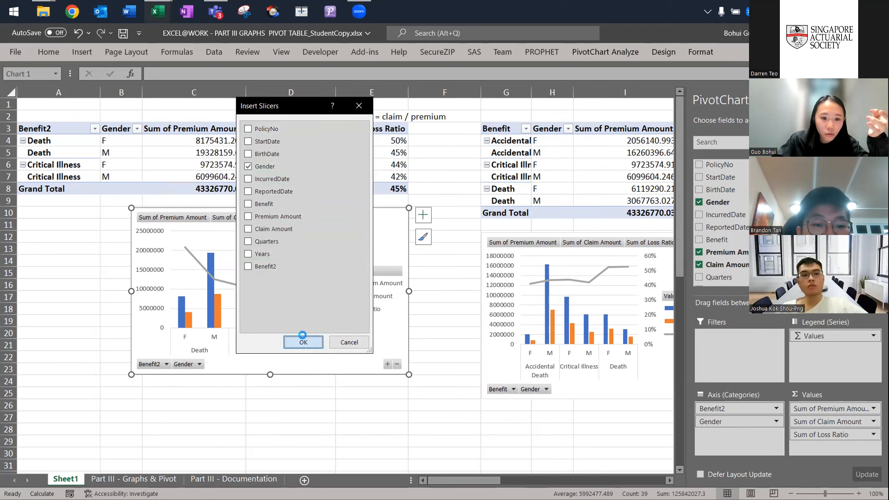
{"action": "left_click_drag", "start_coordinate": [398, 310], "coordinate": [514, 308]}
Switch the Gender slicer between F and M, leaving F selected
{"action": "left_click", "coordinate": [466, 241]}
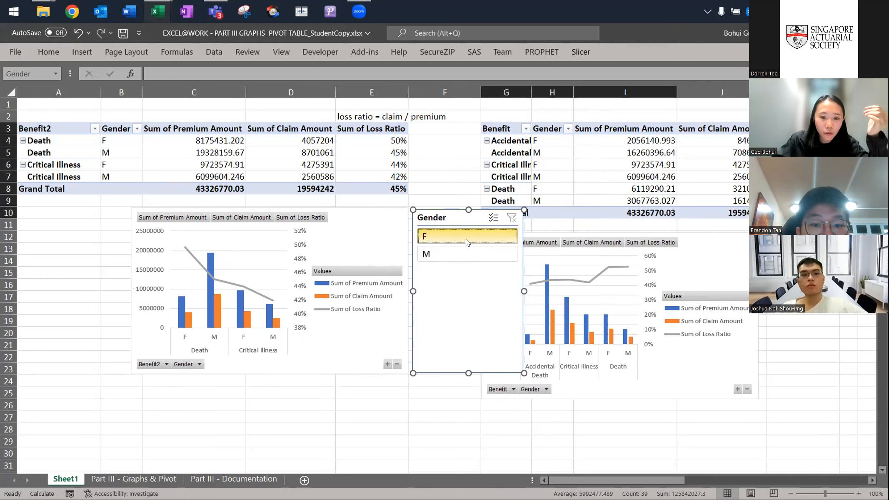
{"action": "left_click", "coordinate": [464, 250]}
{"action": "left_click", "coordinate": [455, 234]}
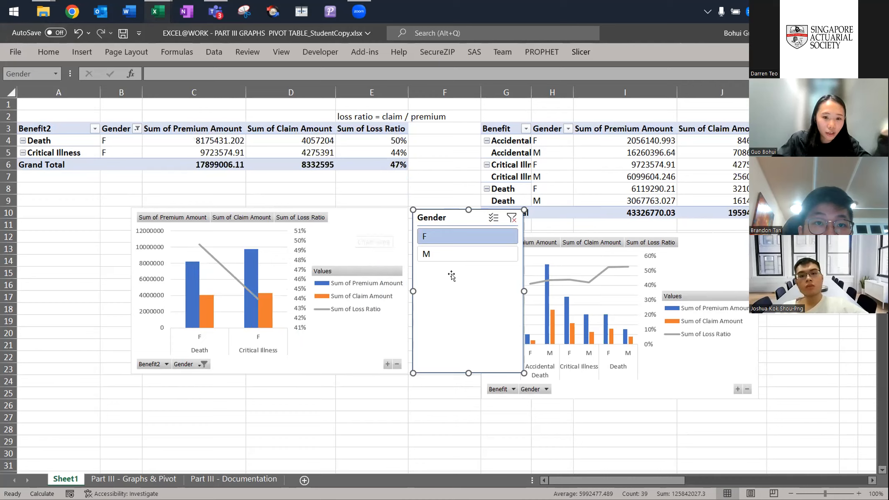
{"action": "left_click", "coordinate": [449, 254]}
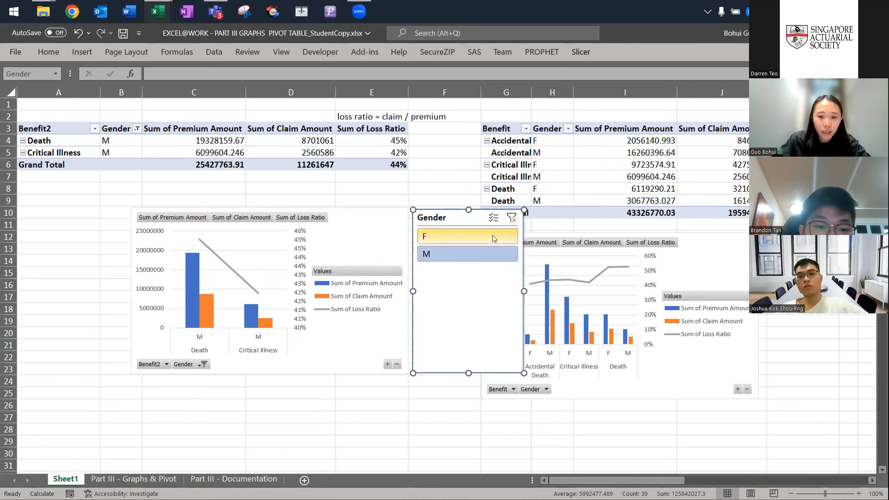
{"action": "left_click", "coordinate": [440, 235]}
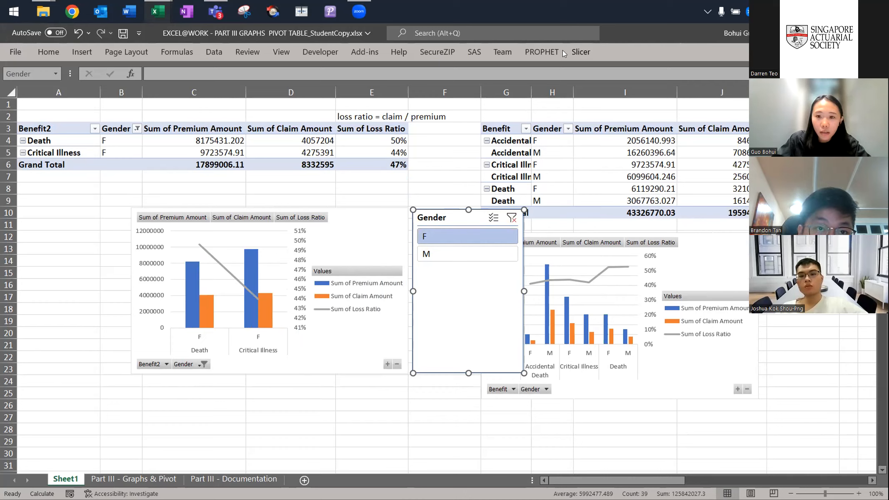
Examine which pivot tables the Gender slicer is connected to, leaving its report connections as they are
{"action": "left_click", "coordinate": [583, 49]}
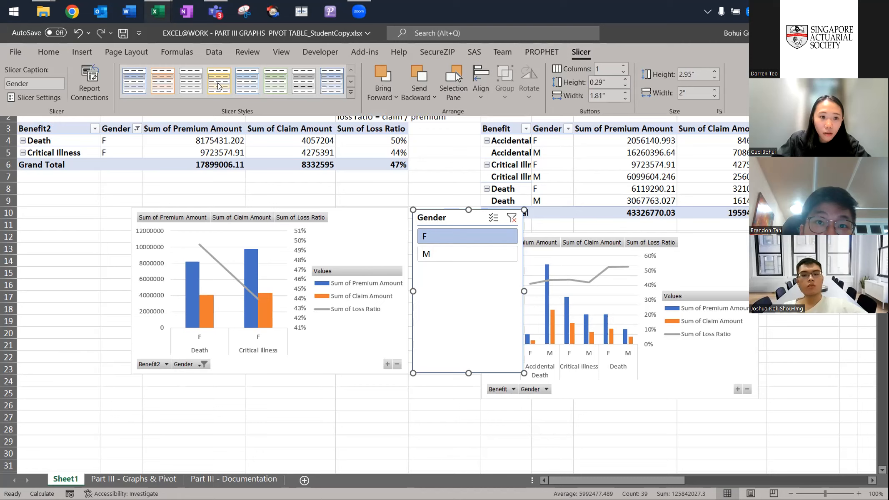
{"action": "left_click", "coordinate": [83, 85]}
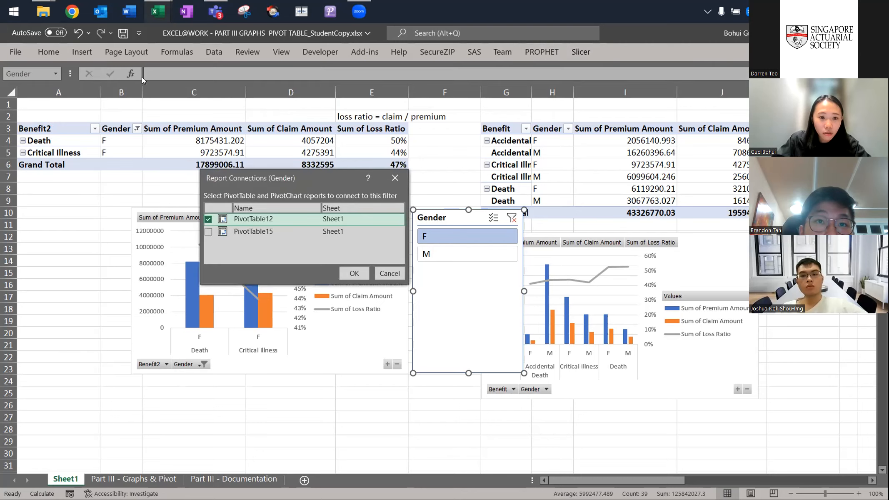
{"action": "left_click_drag", "start_coordinate": [279, 179], "coordinate": [194, 109]}
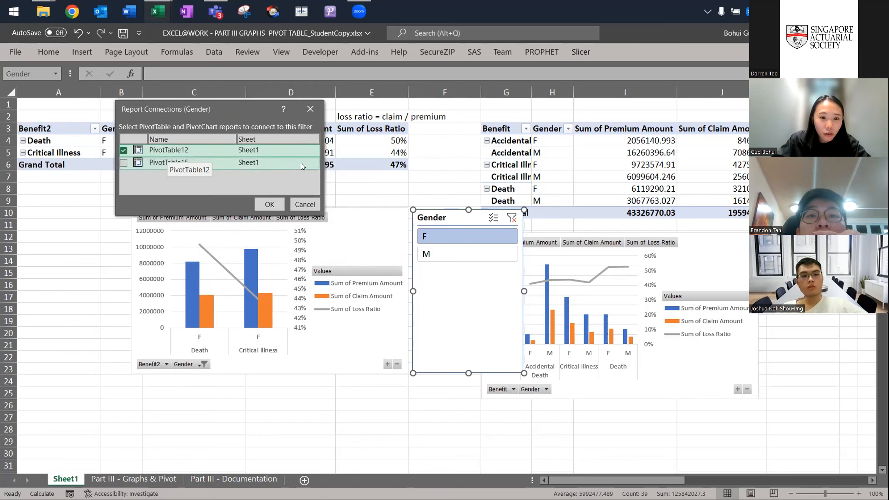
{"action": "left_click", "coordinate": [305, 204]}
Check the PivotTable names of the original Benefit2 table and the copied Benefit table
{"action": "left_click", "coordinate": [392, 245]}
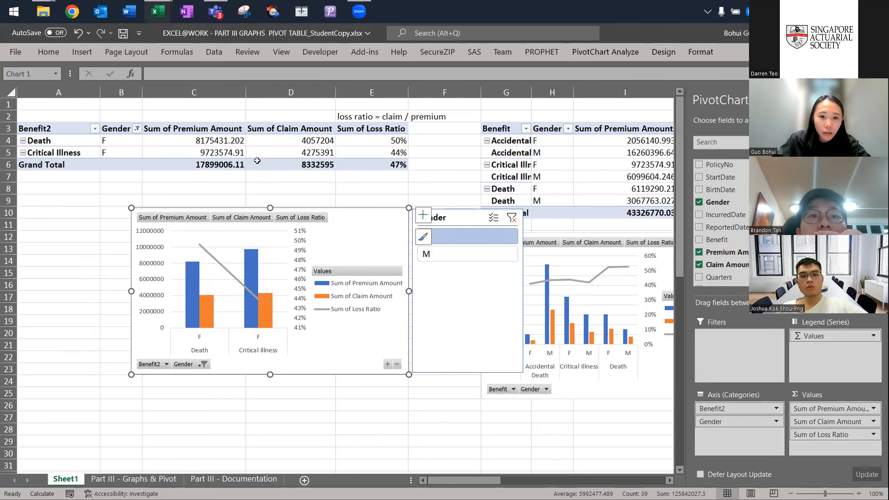
{"action": "left_click", "coordinate": [609, 55]}
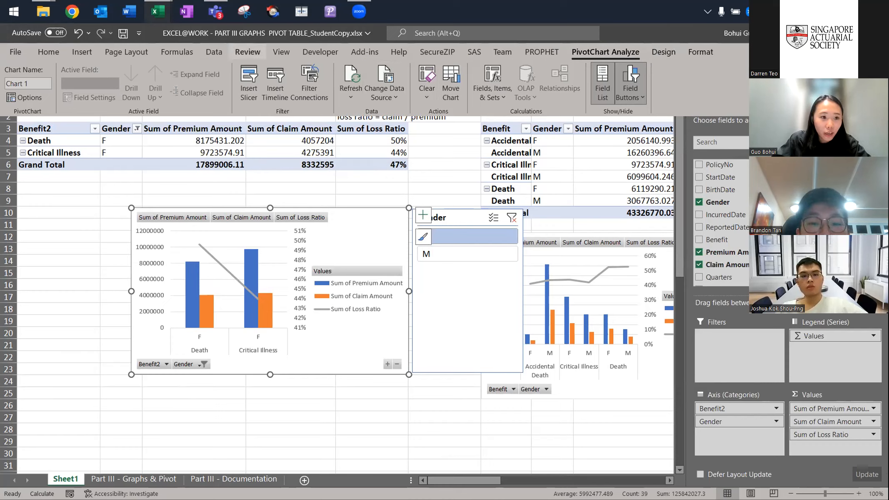
{"action": "left_click", "coordinate": [315, 138]}
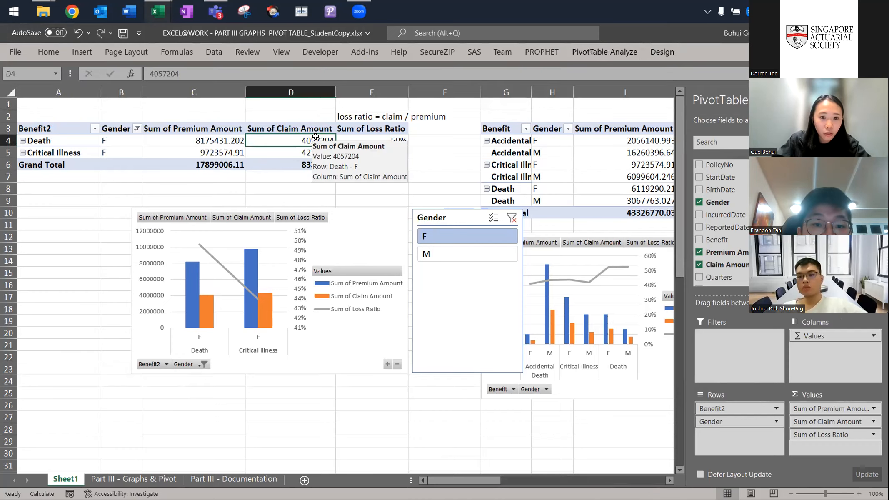
{"action": "left_click", "coordinate": [617, 53]}
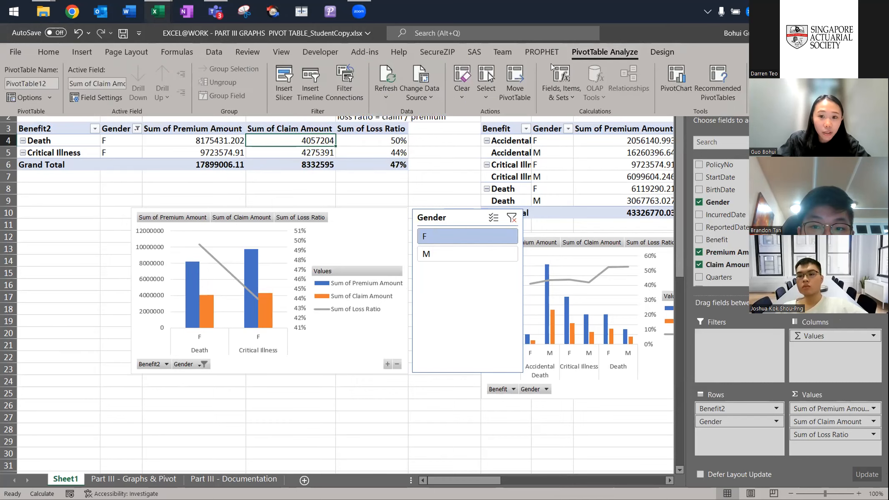
{"action": "left_click", "coordinate": [505, 152]}
{"action": "left_click", "coordinate": [585, 55]}
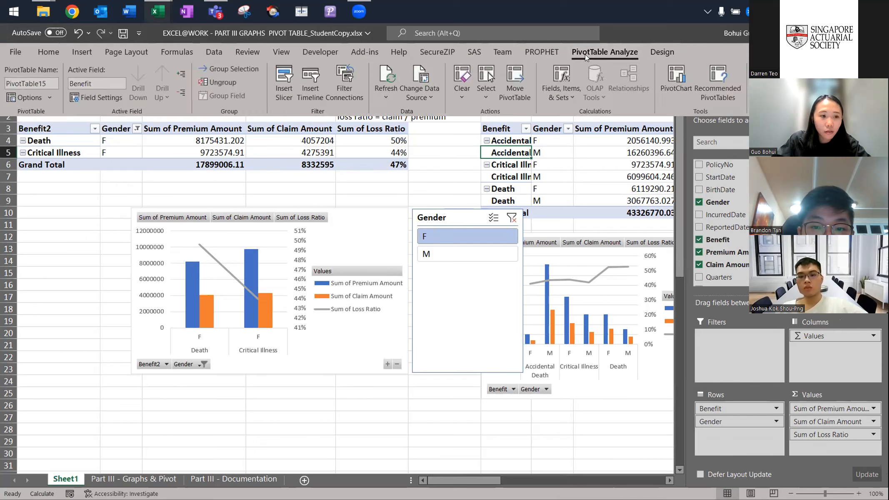
{"action": "key", "text": "Escape"}
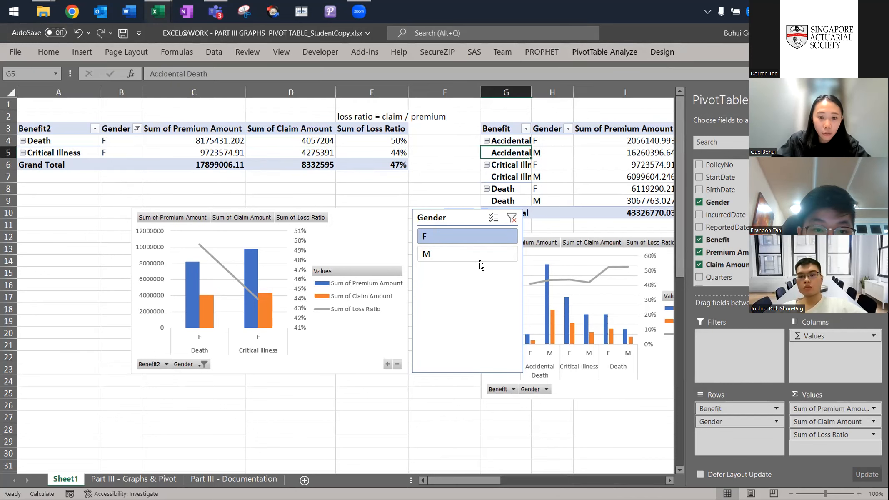
{"action": "left_click", "coordinate": [581, 48]}
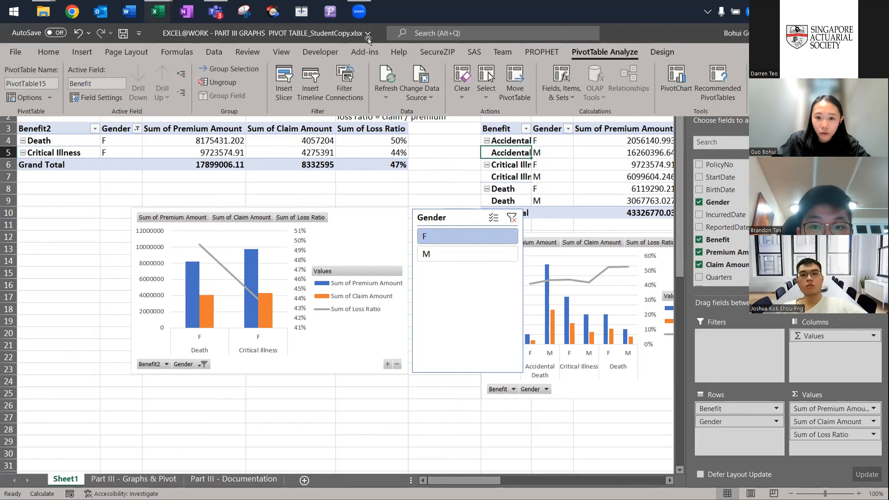
Connect the Gender slicer to PivotTable15 in addition to PivotTable12
{"action": "left_click", "coordinate": [468, 218]}
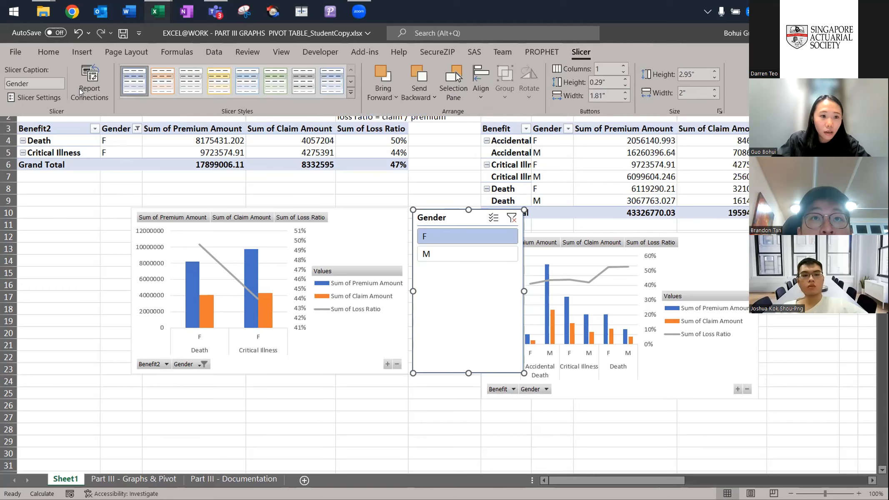
{"action": "left_click", "coordinate": [81, 89]}
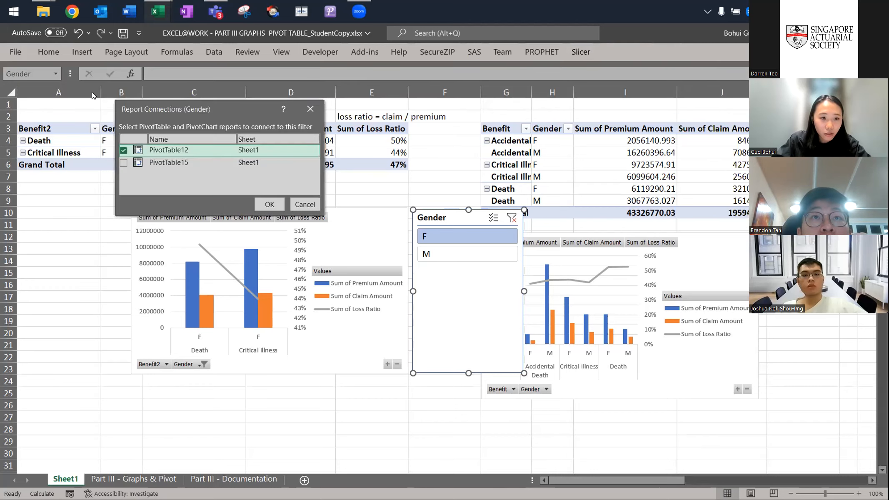
{"action": "left_click", "coordinate": [127, 163]}
{"action": "left_click", "coordinate": [122, 162]}
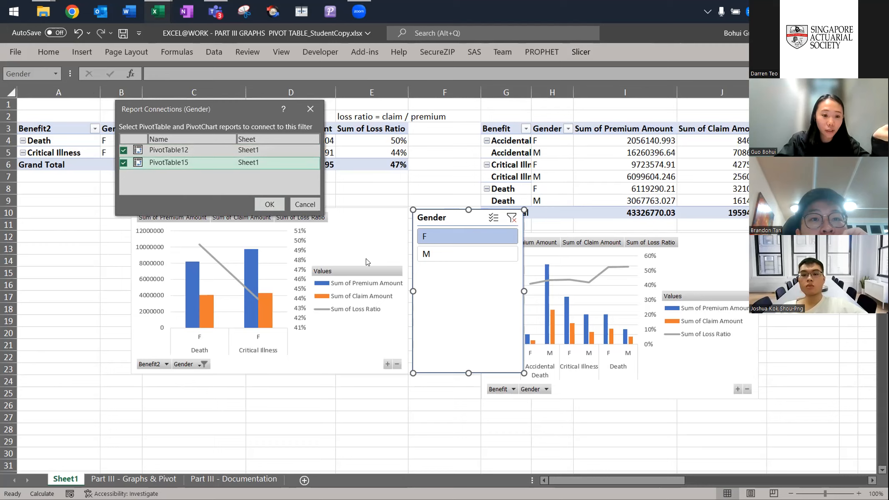
{"action": "left_click", "coordinate": [264, 204]}
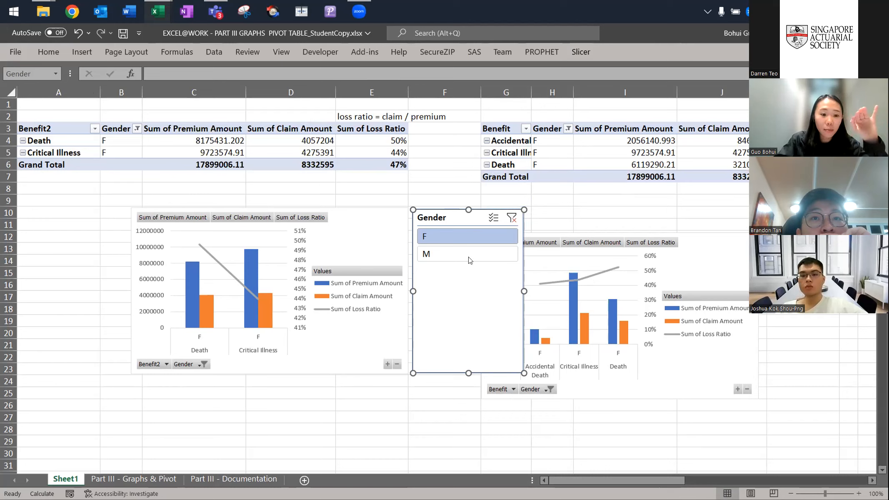
Check the source data range of the copied Benefit pivot table, leaving it as it is
{"action": "left_click", "coordinate": [571, 144]}
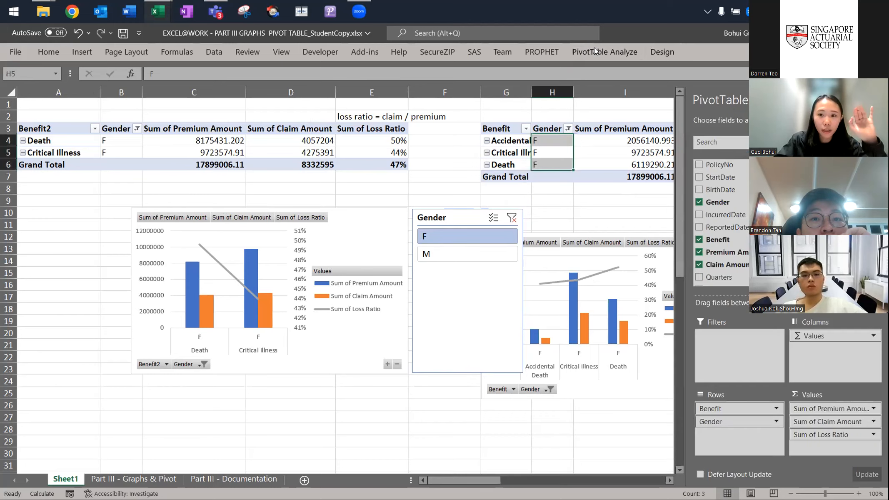
{"action": "left_click", "coordinate": [599, 51]}
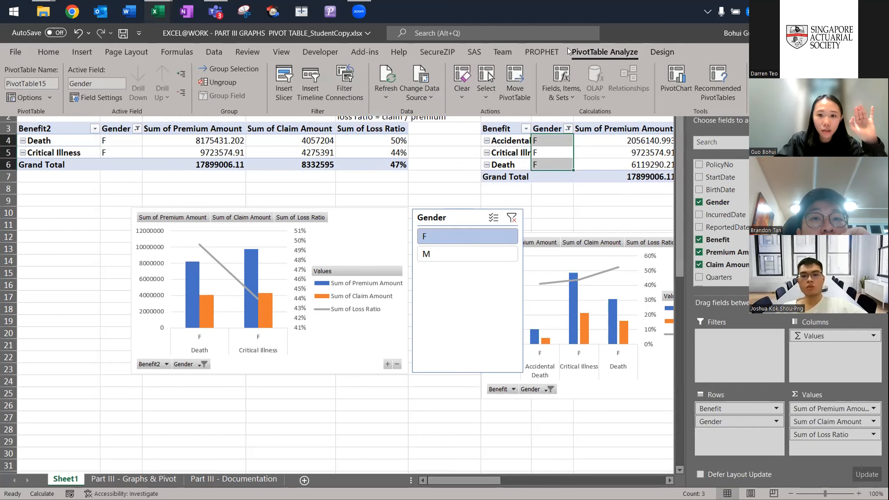
{"action": "left_click", "coordinate": [423, 78]}
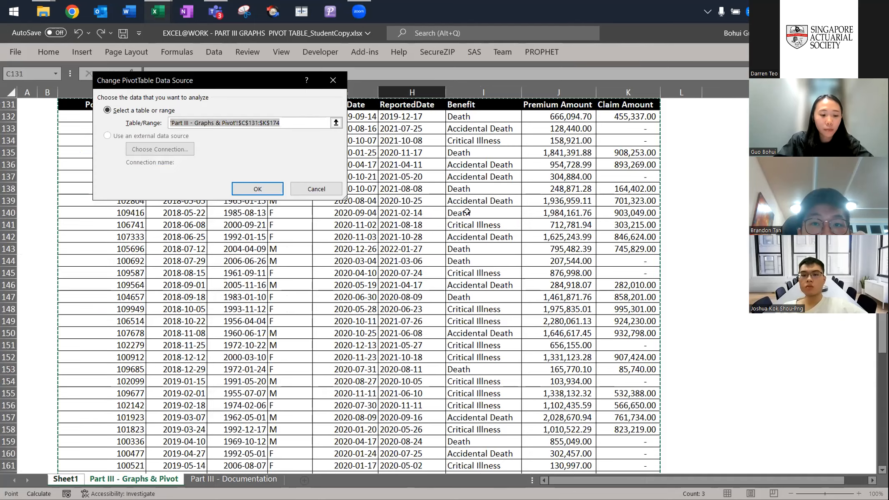
{"action": "key", "text": "Return"}
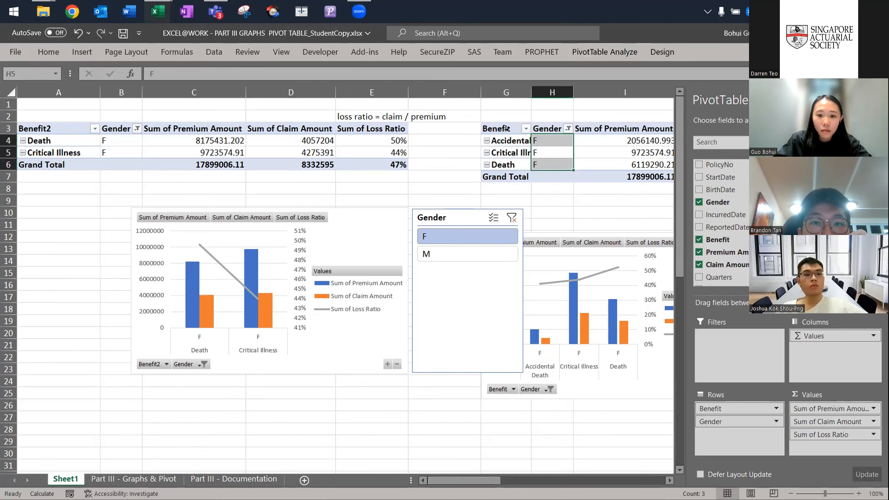
Switch the Gender slicer between F and M to compare how both pivot tables and charts respond, leaving F selected
{"action": "left_click", "coordinate": [466, 218]}
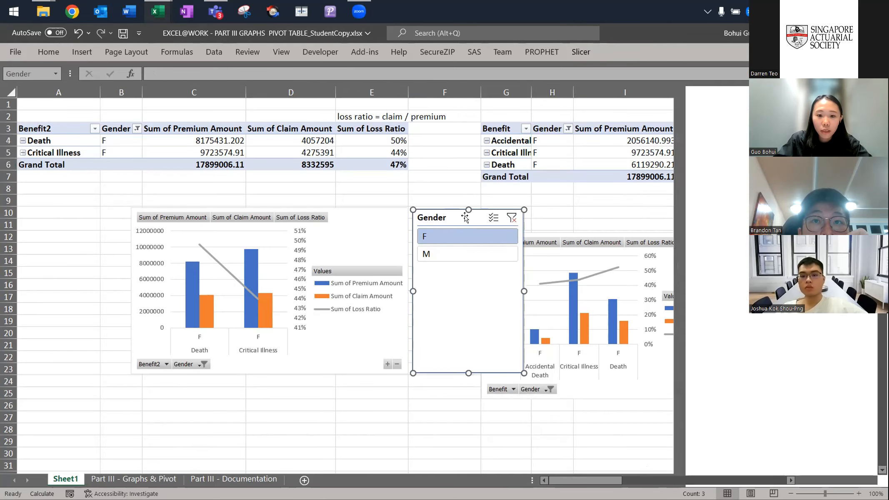
{"action": "left_click", "coordinate": [448, 250]}
{"action": "left_click", "coordinate": [451, 236]}
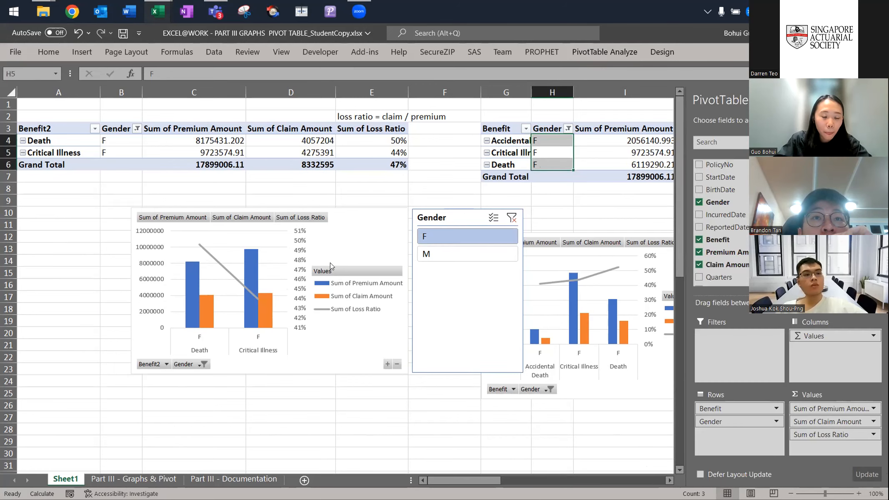
{"action": "left_click", "coordinate": [431, 254]}
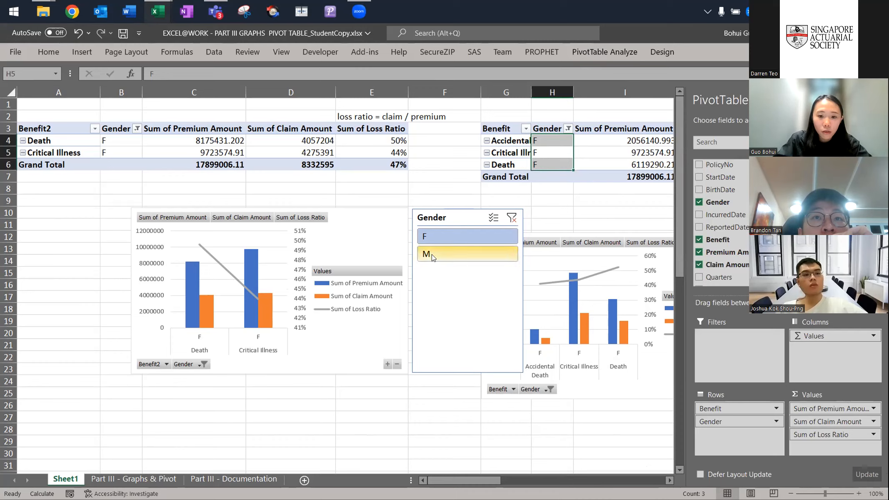
{"action": "left_click", "coordinate": [452, 235]}
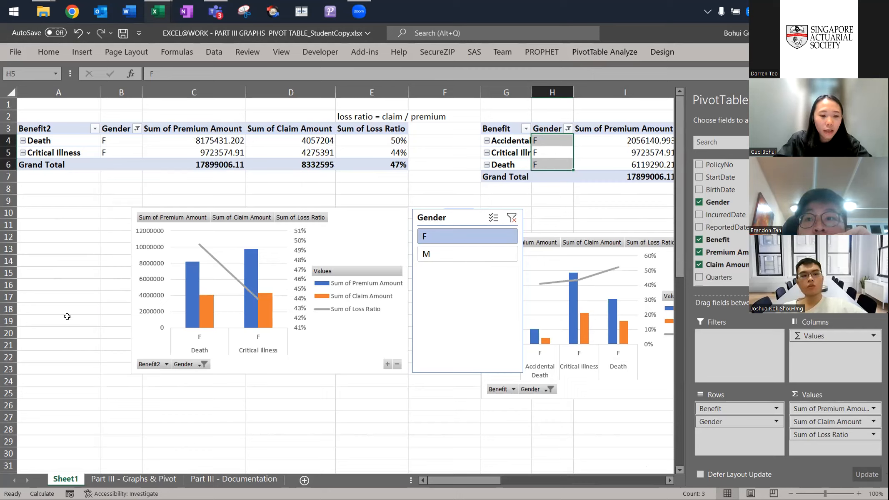
{"action": "left_click", "coordinate": [490, 254]}
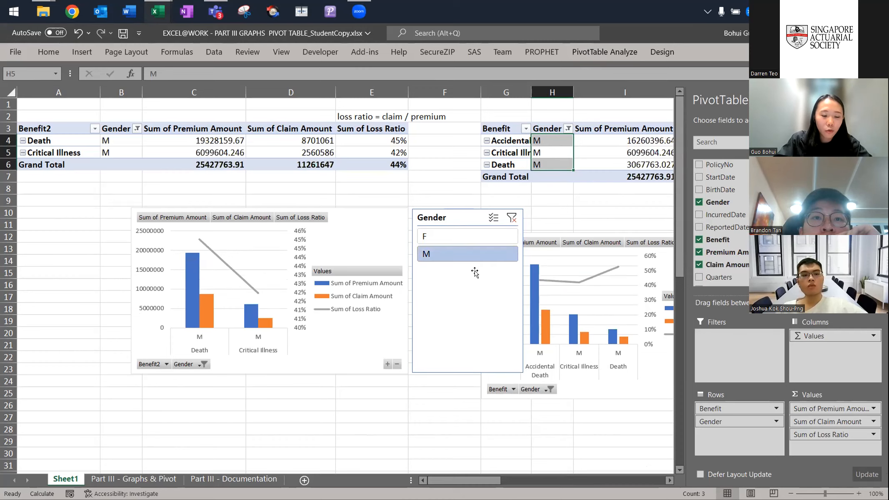
{"action": "left_click", "coordinate": [440, 237]}
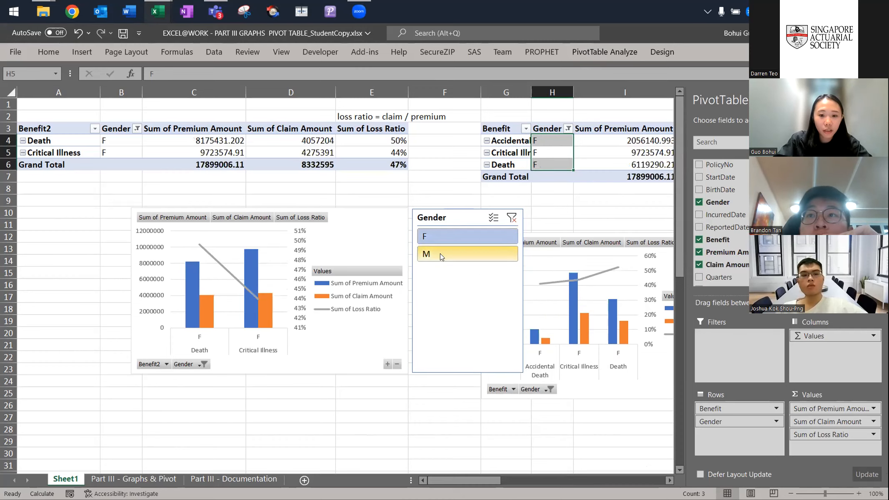
Select both F and M in the Gender slicer so both pivot tables and charts include both genders
{"action": "left_click", "coordinate": [439, 253], "text": "ctrl"}
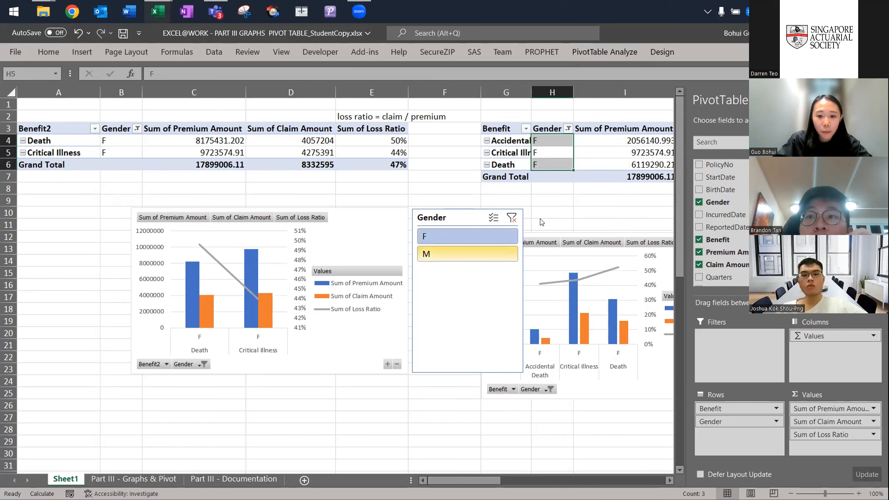
{"action": "left_click", "coordinate": [448, 237]}
{"action": "left_click", "coordinate": [448, 253]}
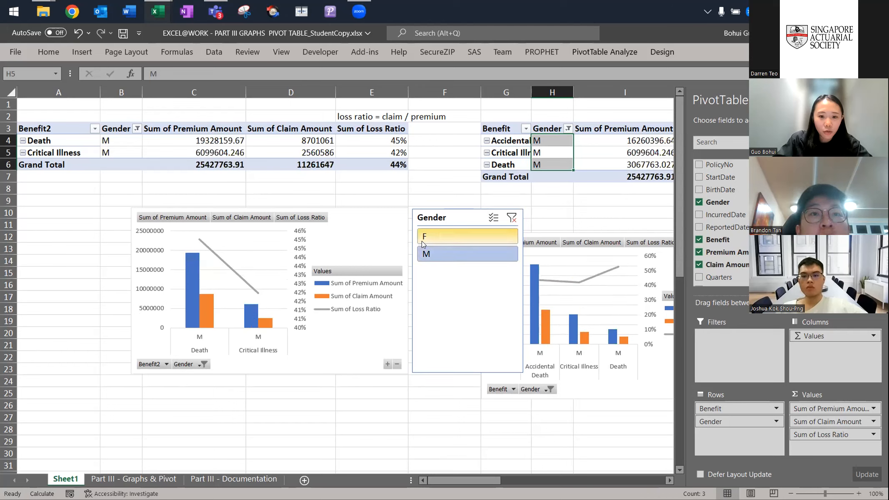
{"action": "left_click", "coordinate": [465, 238], "text": "ctrl"}
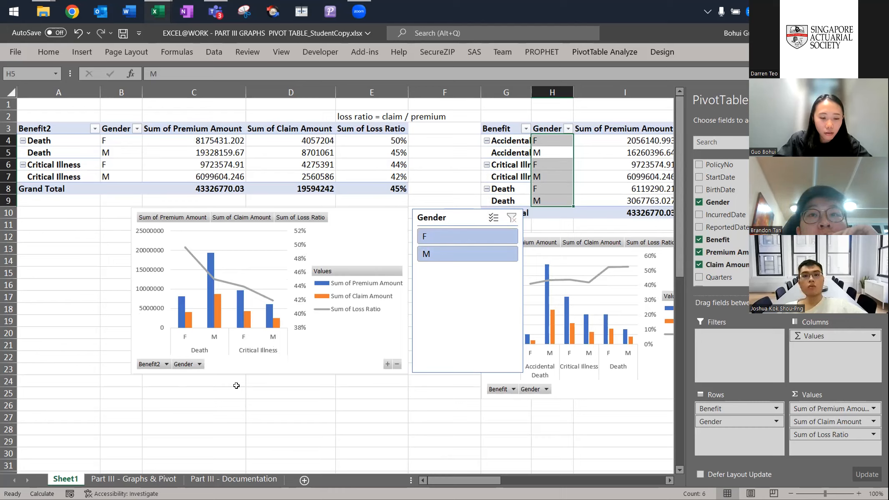
{"action": "left_click", "coordinate": [74, 323]}
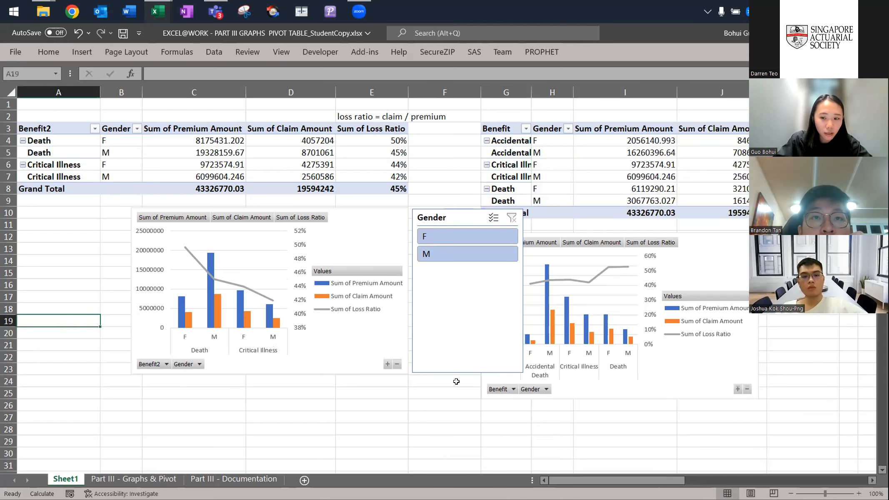
Review the pivot exercise list on the Part III - Graphs & Pivot sheet, glancing briefly at the Part III - Documentation sheet
{"action": "left_click", "coordinate": [127, 472]}
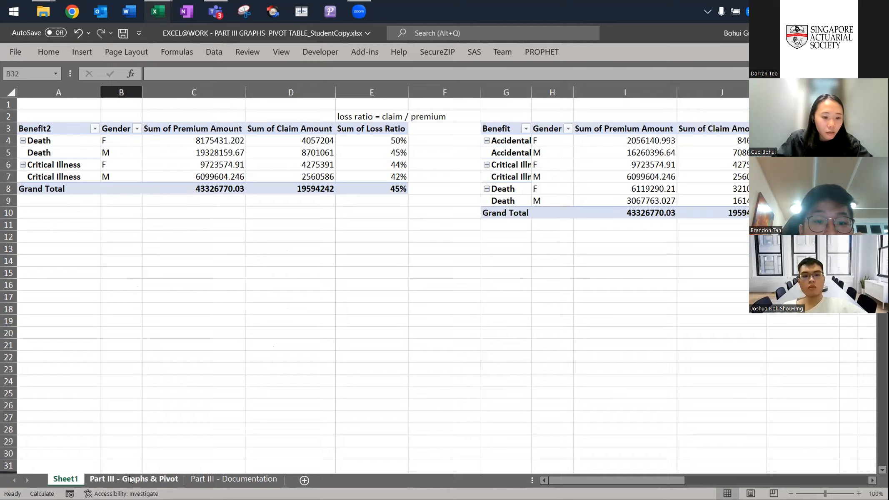
{"action": "left_click", "coordinate": [133, 479]}
{"action": "scroll", "coordinate": [122, 341], "scroll_direction": "down", "scroll_amount": 20}
{"action": "scroll", "coordinate": [123, 344], "scroll_direction": "down", "scroll_amount": 2}
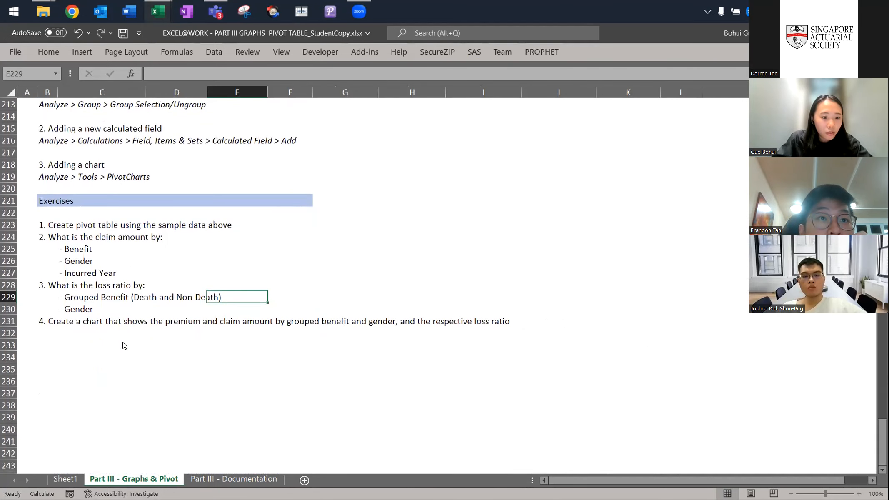
{"action": "left_click", "coordinate": [156, 326]}
{"action": "key", "text": "Home"}
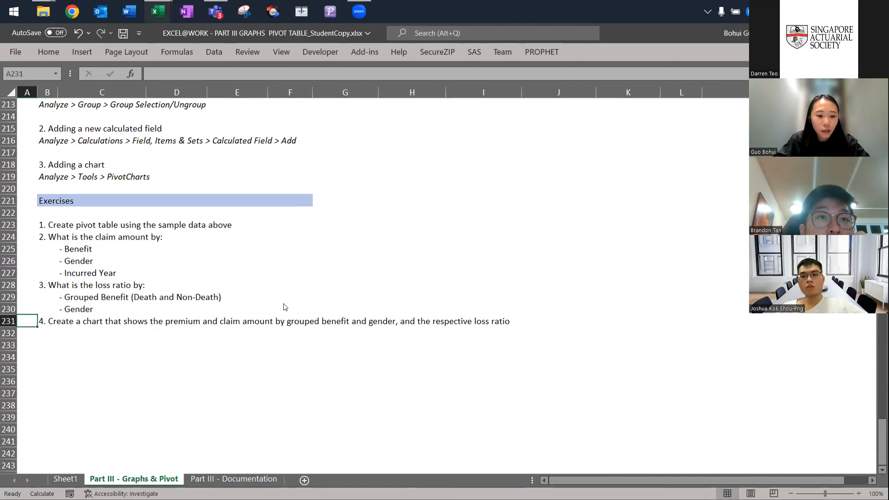
{"action": "key", "text": "ctrl+Page_Down"}
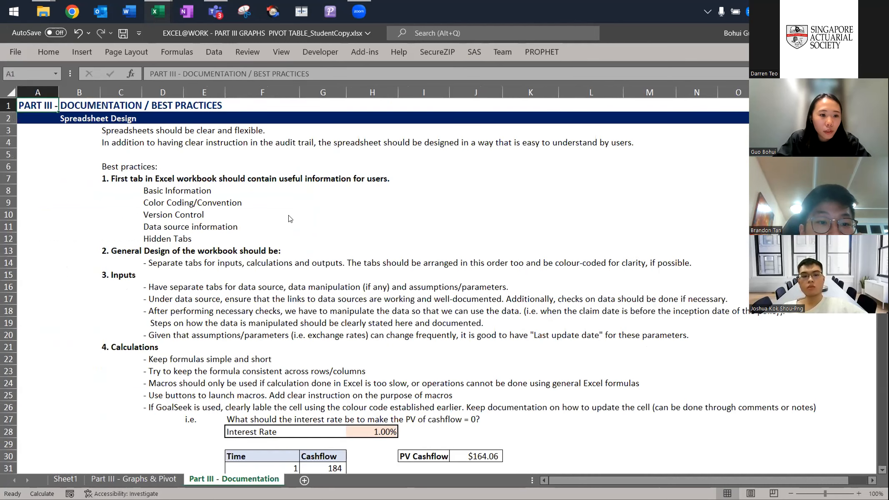
{"action": "key", "text": "ctrl+Page_Up"}
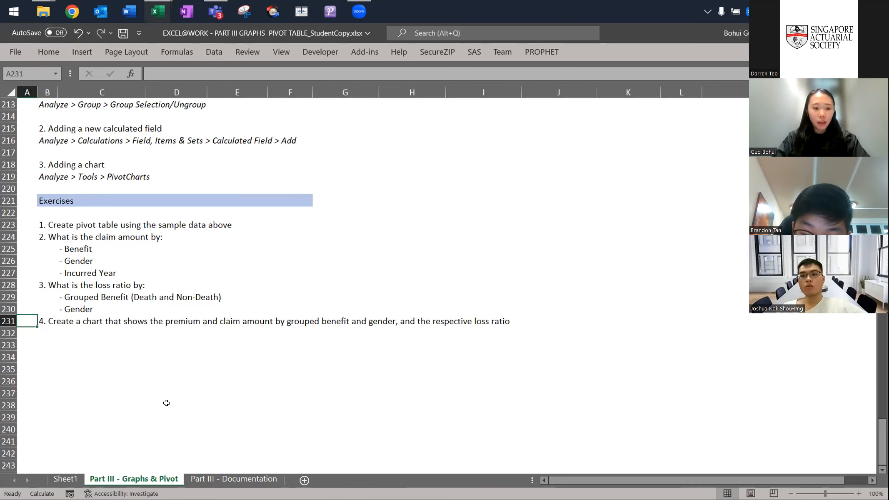
Open the Part III - Documentation sheet and highlight the Spreadsheet Design introduction in rows 2 to 4, finishing with row 4 alone
{"action": "left_click", "coordinate": [216, 480]}
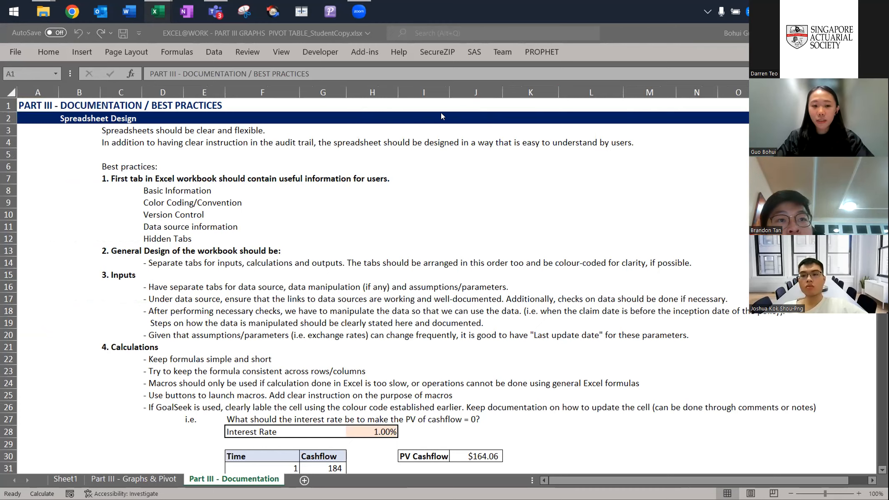
{"action": "left_click", "coordinate": [196, 130]}
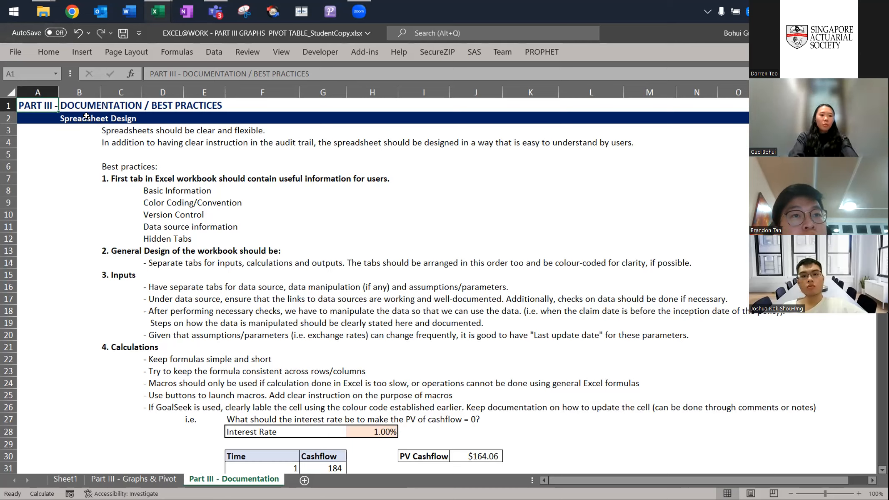
{"action": "left_click", "coordinate": [117, 132]}
{"action": "key", "text": "shift+space"}
{"action": "key", "text": "Up"}
{"action": "key", "text": "shift+space"}
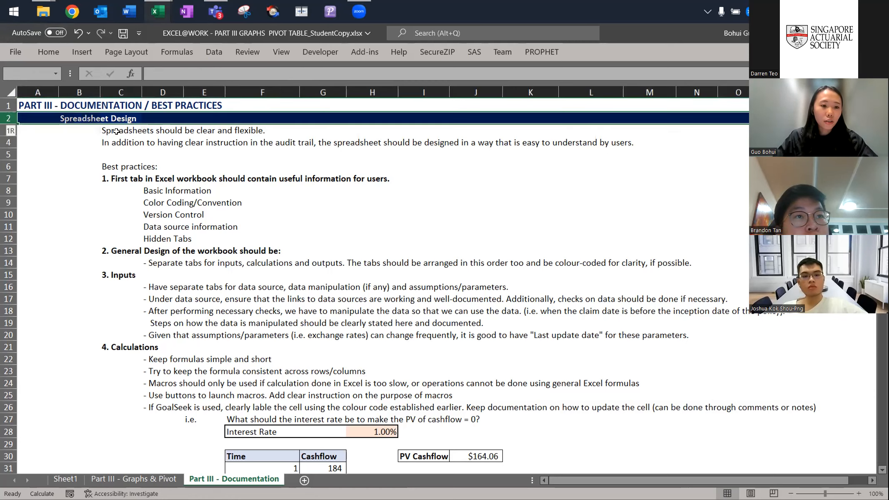
{"action": "key", "text": "shift+Down"}
{"action": "key", "text": "shift+Down"}
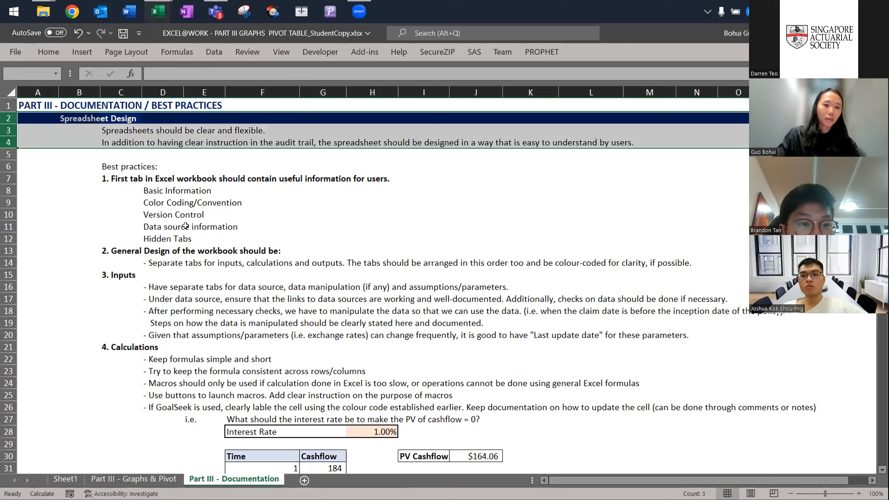
{"action": "key", "text": "Down"}
{"action": "key", "text": "Down"}
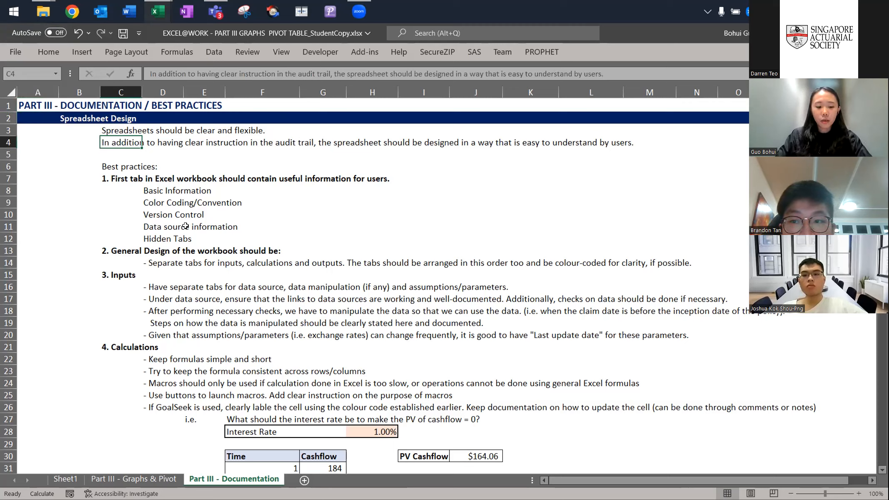
{"action": "key", "text": "shift+space"}
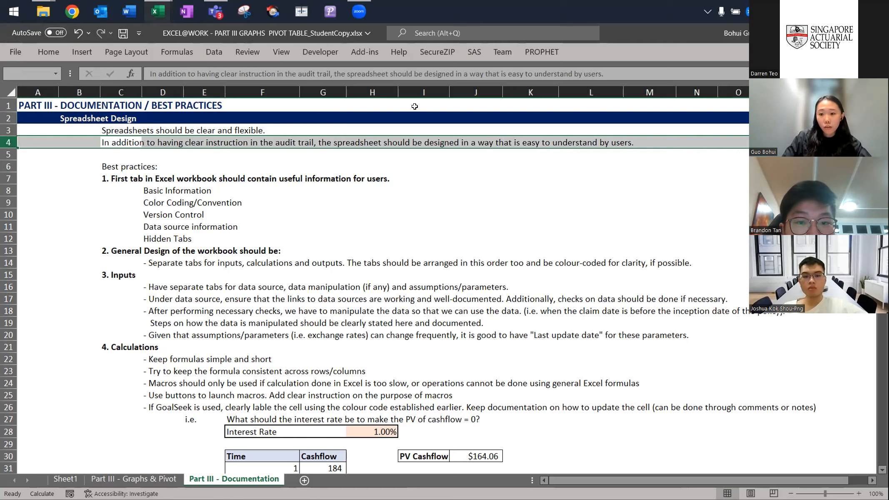
Look at the Documentation Example.xlsx workbook and return to the Part III - Documentation sheet of the student copy
{"action": "key", "text": "alt+Tab"}
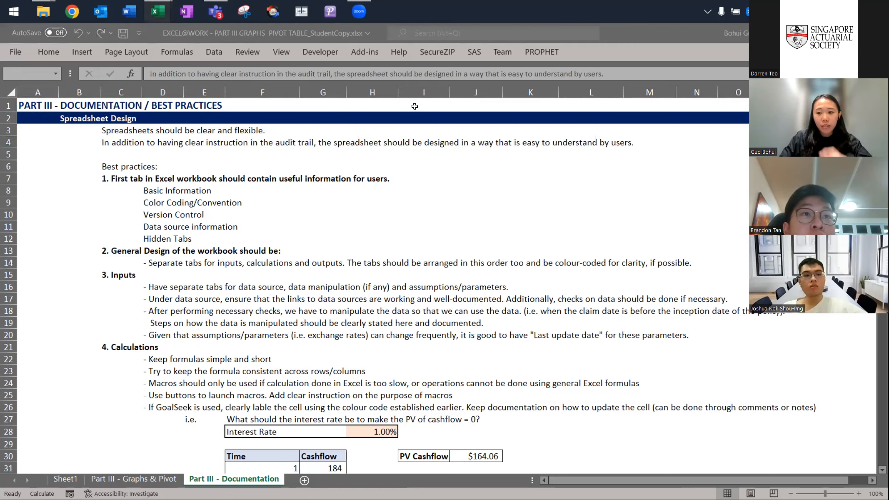
{"action": "key", "text": "alt+Tab"}
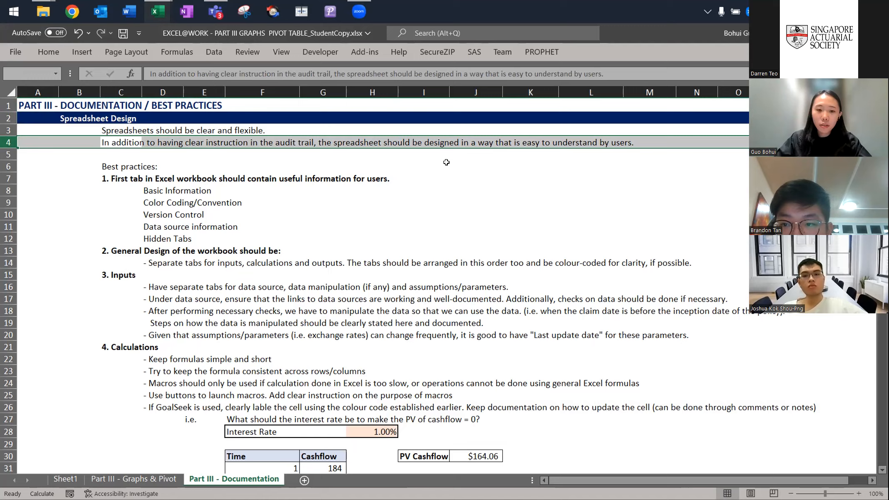
{"action": "key", "text": "alt+Tab"}
{"action": "key", "text": "alt+Tab"}
{"action": "key", "text": "alt+Tab"}
{"action": "key", "text": "alt+Tab"}
{"action": "key", "text": "alt+Tab"}
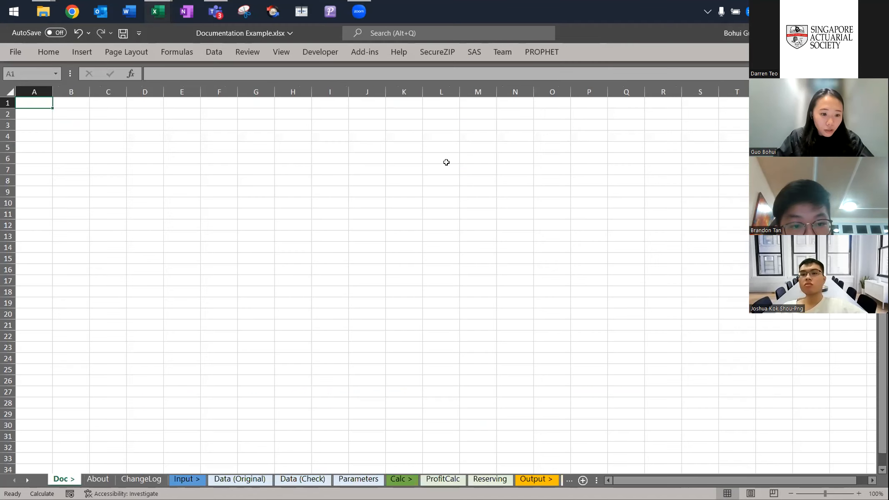
{"action": "key", "text": "alt+Tab"}
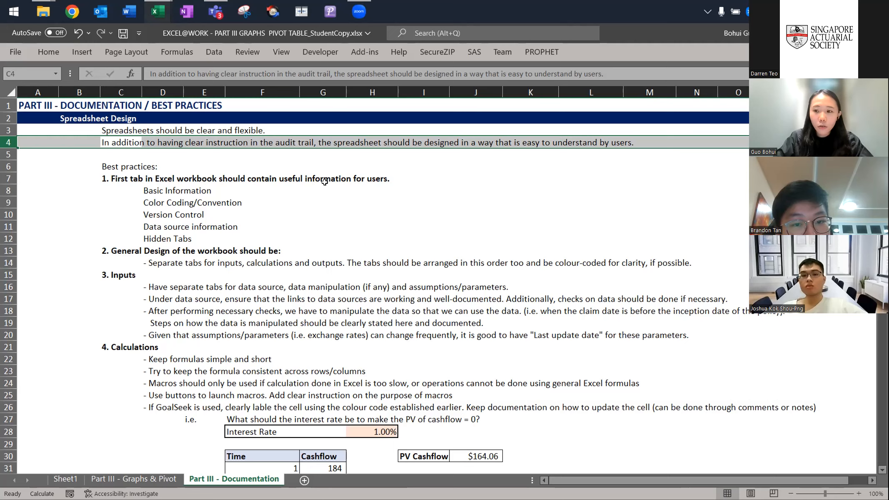
Look through the best practices down to the cashflow example and return to the first-tab guideline in C7
{"action": "key", "text": "Down"}
{"action": "key", "text": "Down"}
{"action": "key", "text": "Down"}
{"action": "key", "text": "Down"}
{"action": "key", "text": "Down"}
{"action": "key", "text": "Down"}
{"action": "key", "text": "Down"}
{"action": "key", "text": "Down"}
{"action": "key", "text": "Down"}
{"action": "key", "text": "Down"}
{"action": "key", "text": "Down"}
{"action": "key", "text": "Down"}
{"action": "key", "text": "Down"}
{"action": "key", "text": "Down"}
{"action": "key", "text": "Down"}
{"action": "key", "text": "Down"}
{"action": "key", "text": "Down"}
{"action": "key", "text": "Down"}
{"action": "key", "text": "Down"}
{"action": "key", "text": "Down"}
{"action": "key", "text": "Down"}
{"action": "key", "text": "Down"}
{"action": "key", "text": "Down"}
{"action": "key", "text": "Down"}
{"action": "key", "text": "Down"}
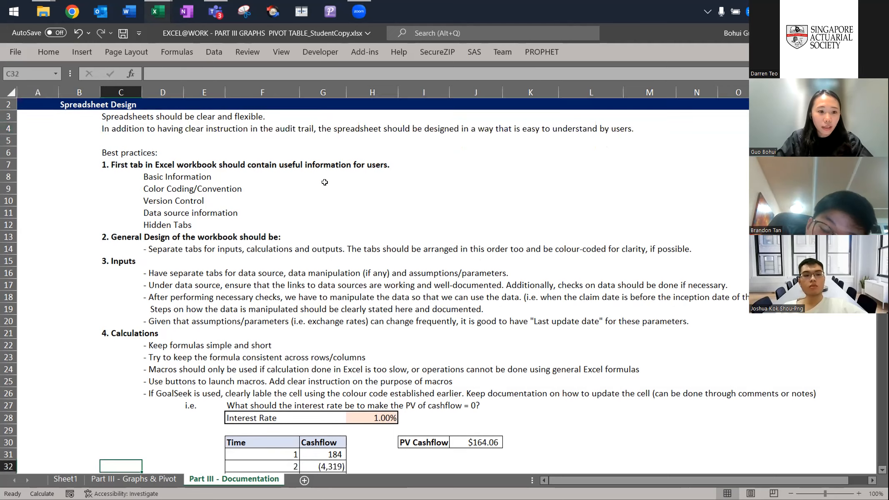
{"action": "key", "text": "Up"}
{"action": "key", "text": "Up"}
{"action": "key", "text": "Up"}
{"action": "key", "text": "Up"}
{"action": "key", "text": "Up"}
{"action": "key", "text": "Up"}
{"action": "key", "text": "Up"}
{"action": "key", "text": "Up"}
{"action": "key", "text": "Up"}
{"action": "key", "text": "Up"}
{"action": "key", "text": "Up"}
{"action": "key", "text": "Up"}
{"action": "key", "text": "Up"}
{"action": "key", "text": "Up"}
{"action": "key", "text": "Up"}
{"action": "key", "text": "Up"}
{"action": "key", "text": "Up"}
{"action": "key", "text": "Up"}
{"action": "key", "text": "Up"}
{"action": "key", "text": "Up"}
{"action": "key", "text": "Up"}
{"action": "key", "text": "Up"}
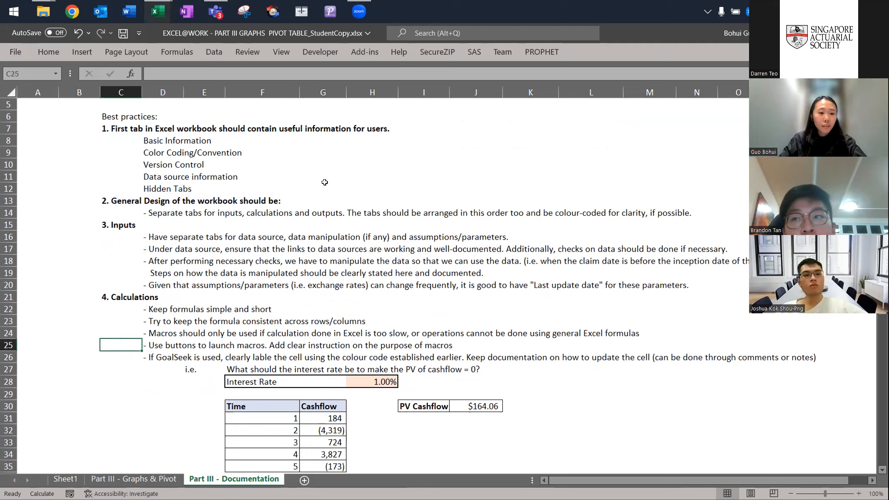
{"action": "key", "text": "Up"}
{"action": "key", "text": "Up"}
{"action": "key", "text": "Up"}
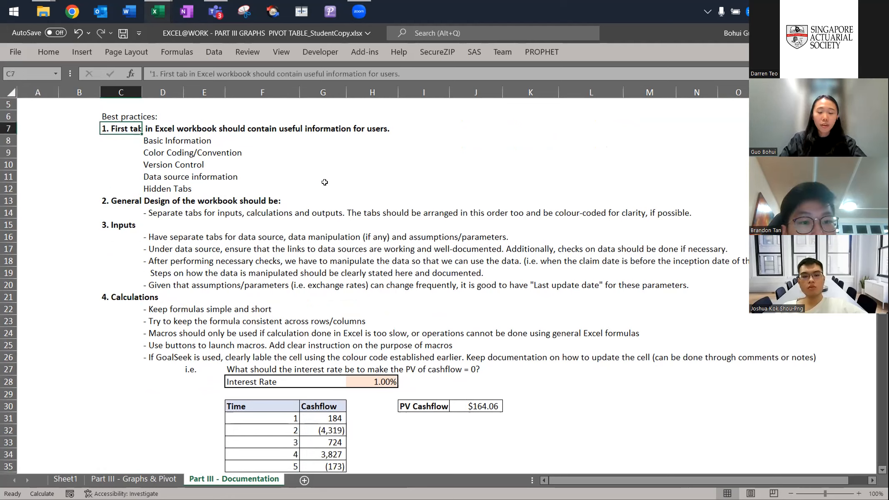
Highlight rows 7 to 12, covering the first-tab guideline and its items from Basic Information to Hidden Tabs
{"action": "key", "text": "shift+space"}
{"action": "key", "text": "shift+Down"}
{"action": "key", "text": "shift+Down"}
{"action": "key", "text": "shift+Up"}
{"action": "key", "text": "shift+Down"}
{"action": "key", "text": "shift+Down"}
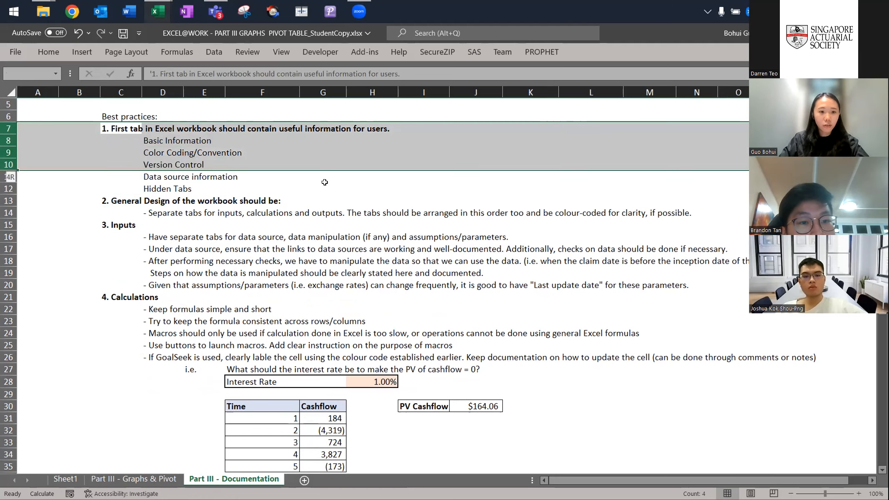
{"action": "key", "text": "shift+Down"}
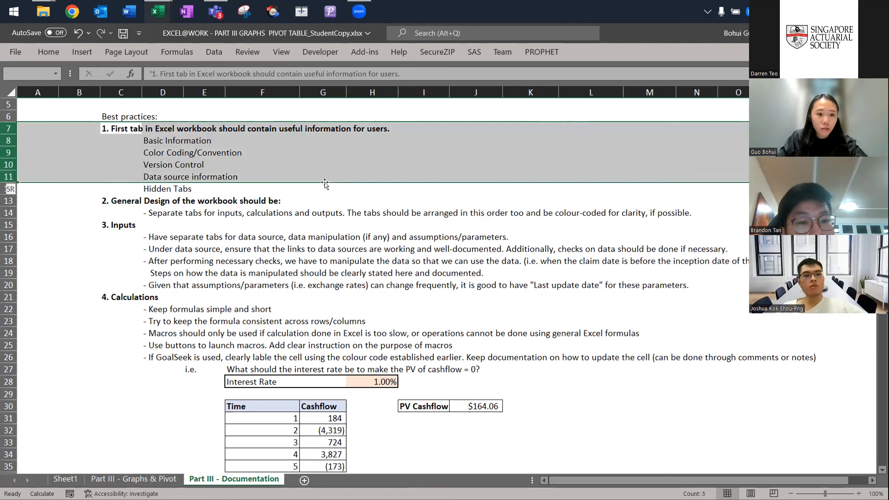
{"action": "key", "text": "shift+Down"}
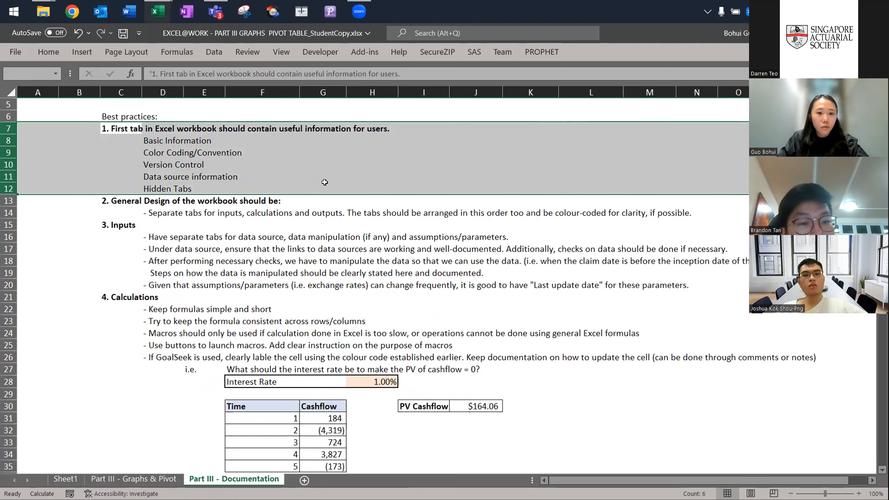
Switch to Documentation Example.xlsx and go to the first colour code under the Colour Coding heading on the About sheet
{"action": "key", "text": "alt+Tab"}
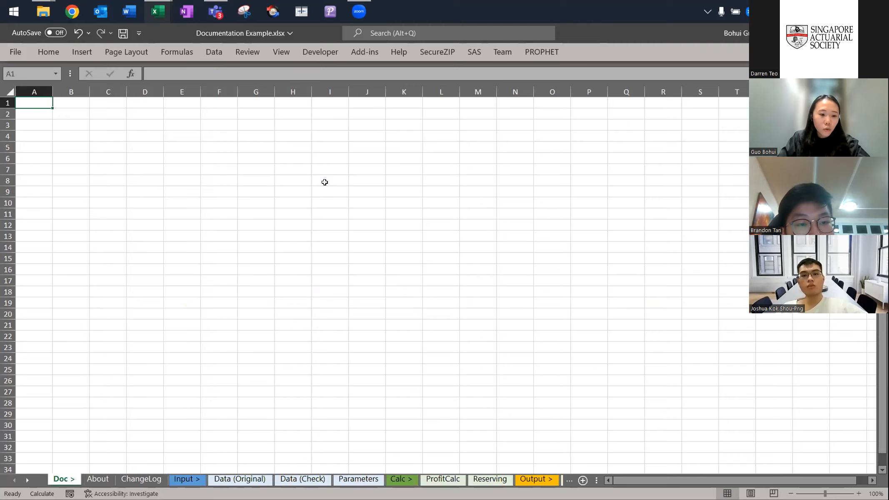
{"action": "key", "text": "ctrl+Page_Down"}
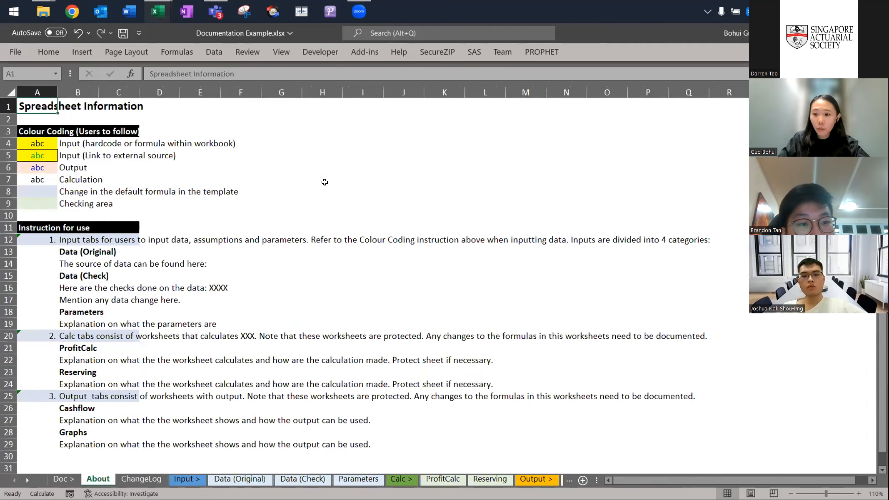
{"action": "key", "text": "Down"}
{"action": "key", "text": "Down"}
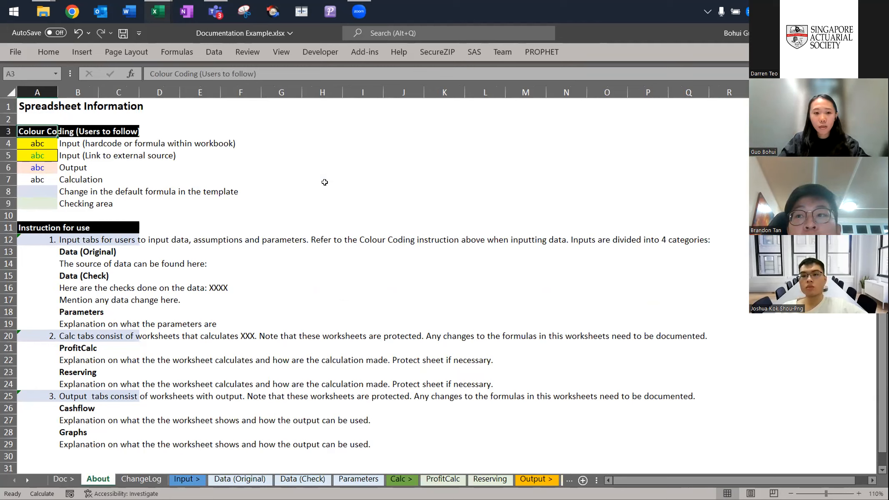
{"action": "key", "text": "Down"}
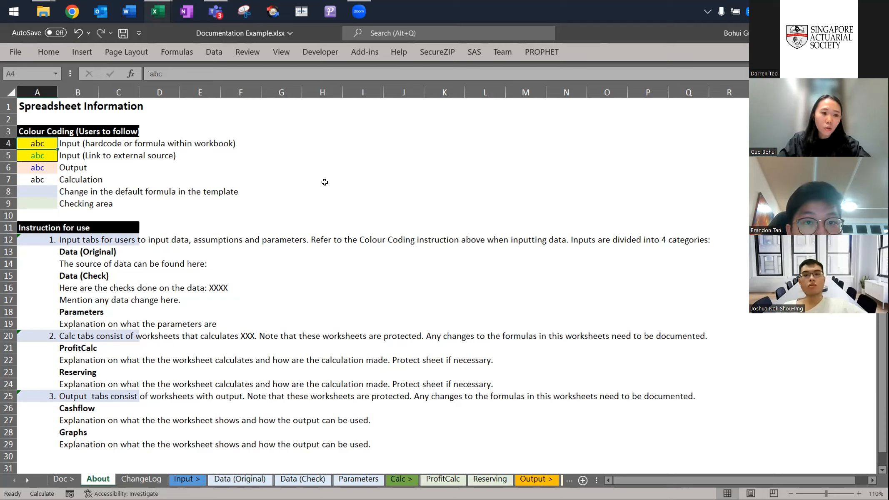
Look through the colour codes in rows 4 to 9, from the hardcoded input cell to the checking area
{"action": "key", "text": "Right"}
{"action": "key", "text": "Left"}
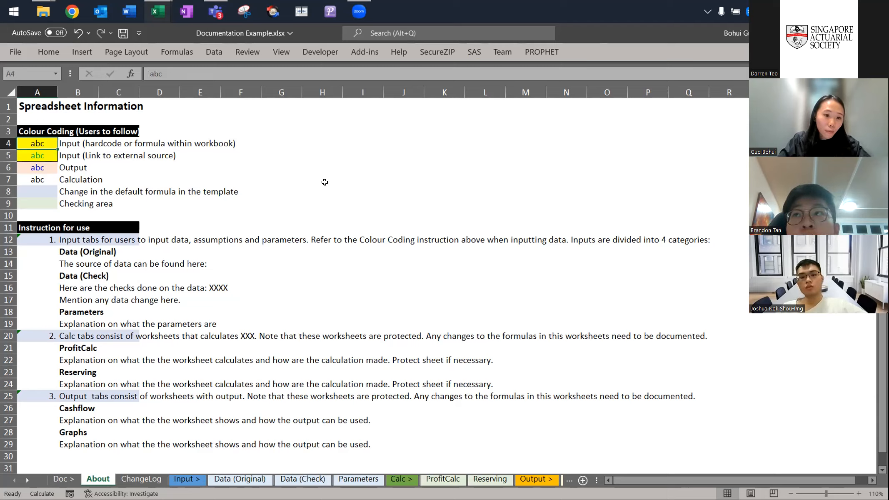
{"action": "key", "text": "Down"}
{"action": "key", "text": "Right"}
{"action": "key", "text": "Left"}
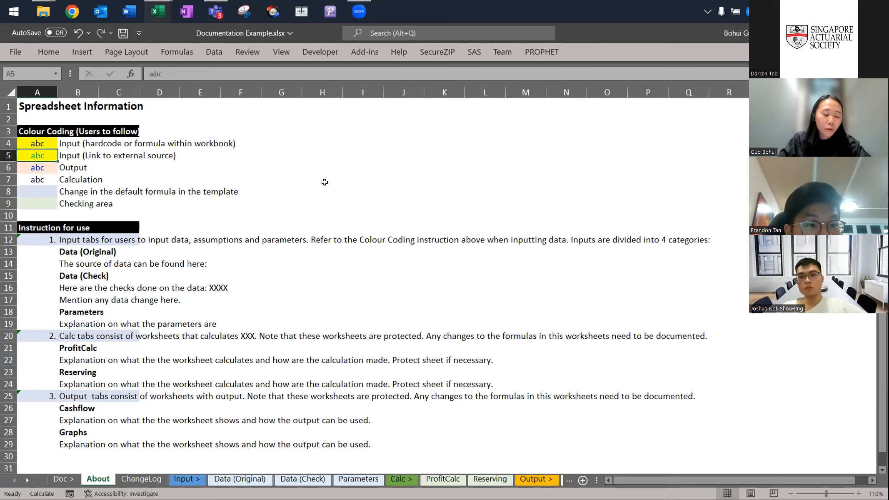
{"action": "key", "text": "Down"}
{"action": "key", "text": "Right"}
{"action": "key", "text": "Left"}
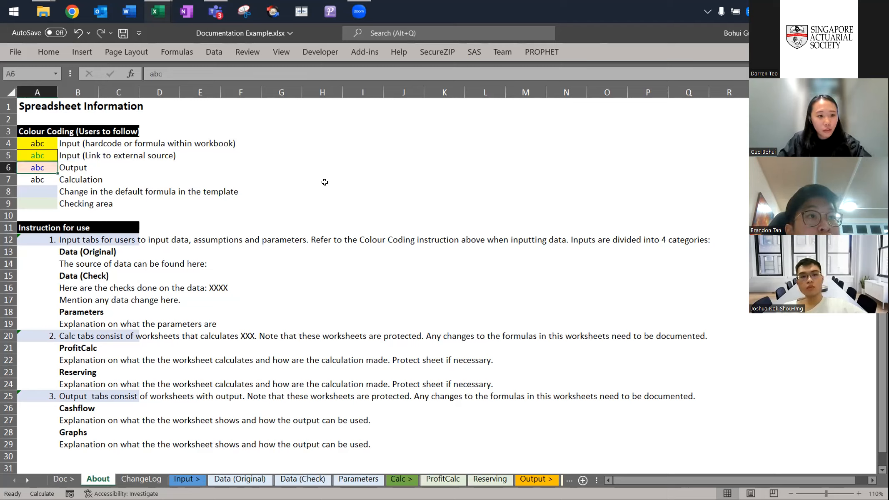
{"action": "key", "text": "Down"}
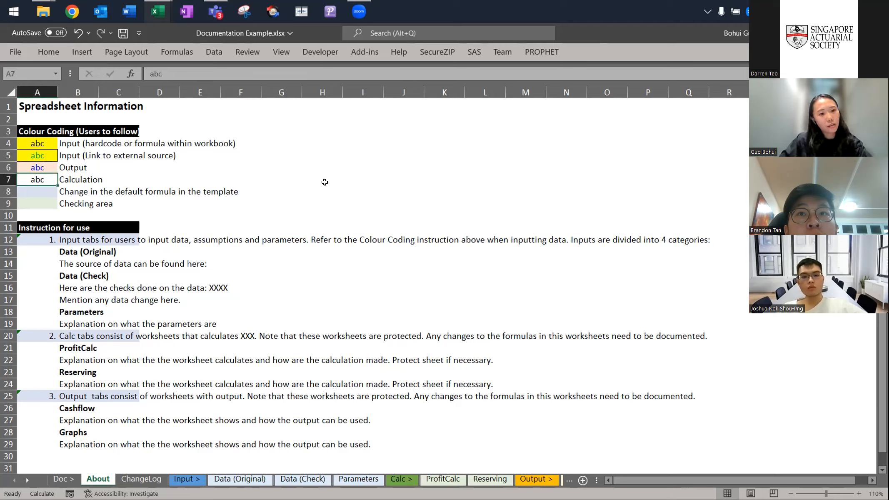
{"action": "key", "text": "Down"}
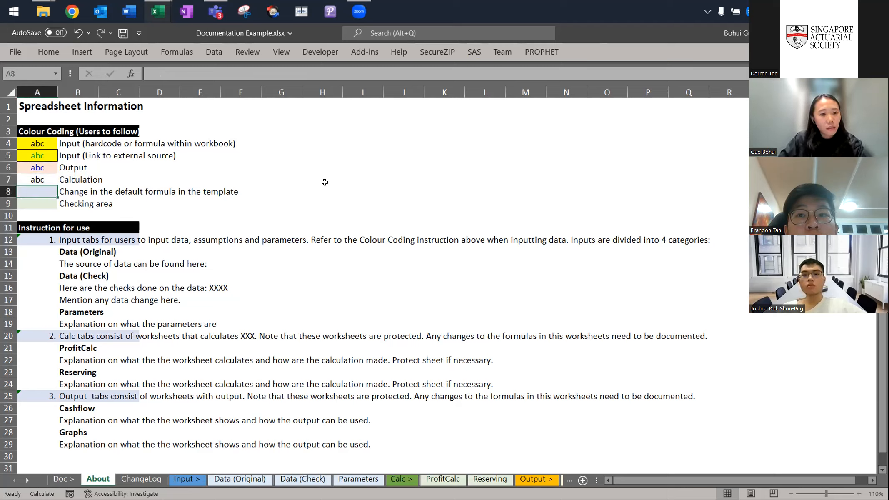
{"action": "key", "text": "Down"}
{"action": "key", "text": "Down"}
{"action": "key", "text": "Up"}
{"action": "key", "text": "Up"}
{"action": "key", "text": "Down"}
{"action": "key", "text": "Up"}
{"action": "key", "text": "Down"}
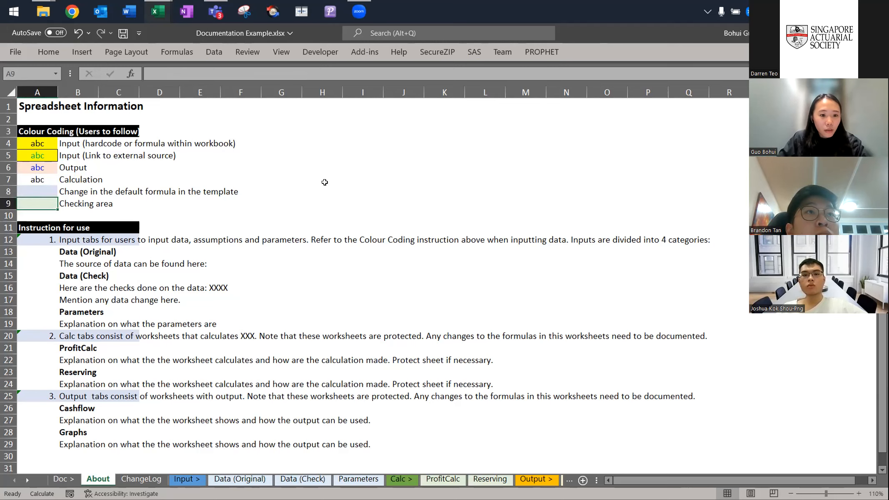
Glance at the first-tab guidelines in the student copy and return to the Instruction for use heading on the About sheet
{"action": "key", "text": "alt+Tab"}
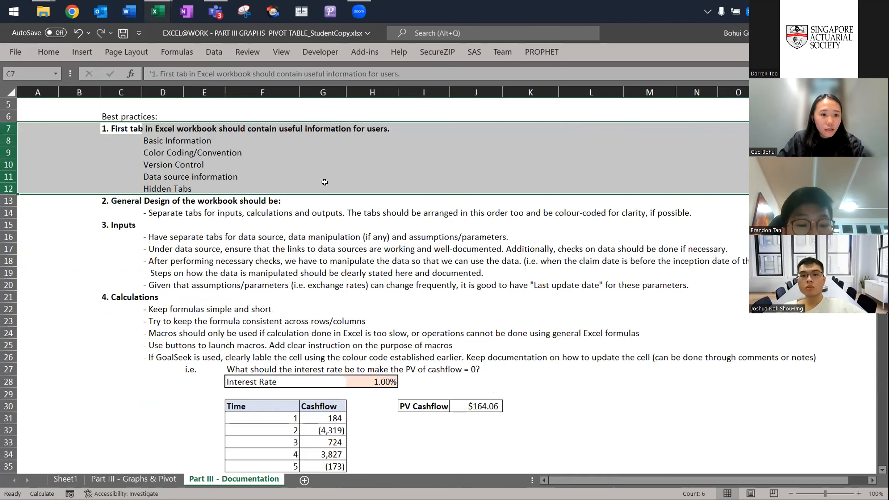
{"action": "key", "text": "alt+Tab"}
{"action": "key", "text": "Down"}
{"action": "key", "text": "Down"}
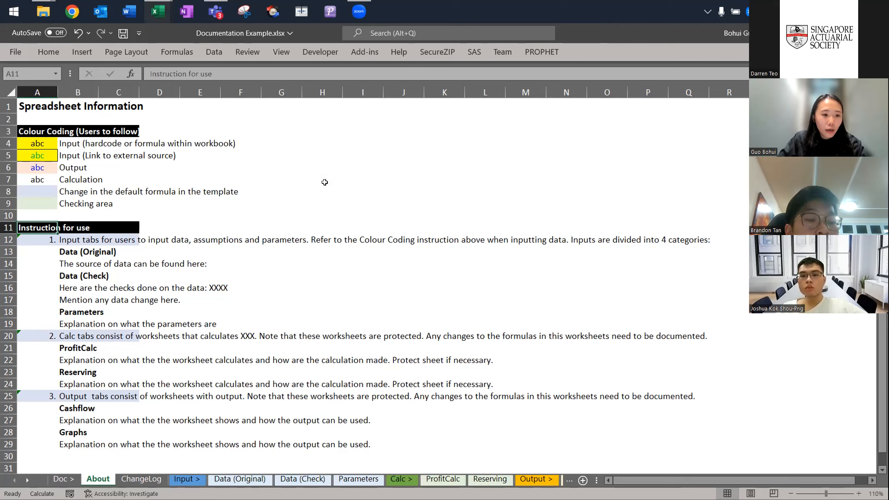
Look through the Instruction for use section to its end and return to the first instruction in row 12
{"action": "key", "text": "Down"}
{"action": "key", "text": "Down"}
{"action": "key", "text": "Down"}
{"action": "key", "text": "Down"}
{"action": "key", "text": "Down"}
{"action": "key", "text": "Down"}
{"action": "key", "text": "Down"}
{"action": "key", "text": "Down"}
{"action": "key", "text": "Down"}
{"action": "key", "text": "Down"}
{"action": "key", "text": "Down"}
{"action": "key", "text": "Down"}
{"action": "key", "text": "Down"}
{"action": "key", "text": "Down"}
{"action": "key", "text": "Down"}
{"action": "key", "text": "Down"}
{"action": "key", "text": "Down"}
{"action": "key", "text": "Down"}
{"action": "key", "text": "Down"}
{"action": "key", "text": "Down"}
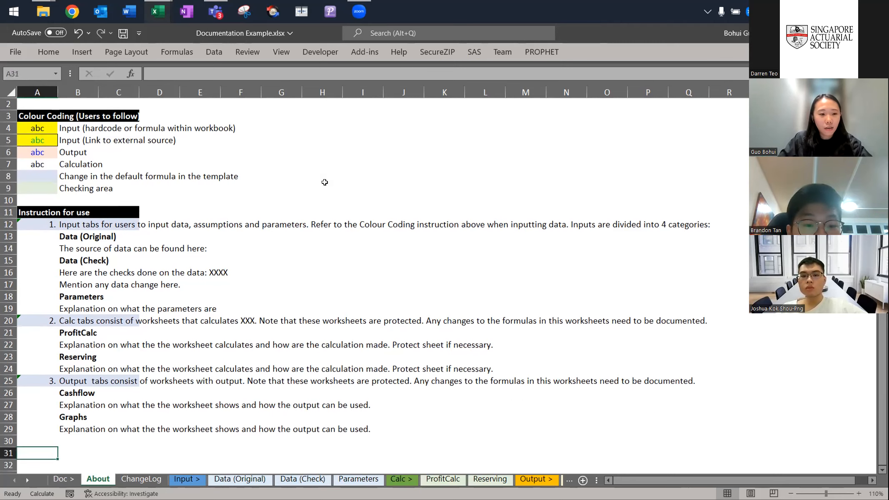
{"action": "key", "text": "Up"}
{"action": "key", "text": "Up"}
{"action": "key", "text": "Up"}
{"action": "key", "text": "Up"}
{"action": "key", "text": "Up"}
{"action": "key", "text": "Up"}
{"action": "key", "text": "Up"}
{"action": "key", "text": "Up"}
{"action": "key", "text": "Up"}
{"action": "key", "text": "Up"}
{"action": "key", "text": "Up"}
{"action": "key", "text": "Up"}
{"action": "key", "text": "Up"}
{"action": "key", "text": "Up"}
{"action": "key", "text": "Up"}
{"action": "key", "text": "Up"}
{"action": "key", "text": "Up"}
{"action": "key", "text": "Up"}
{"action": "key", "text": "Up"}
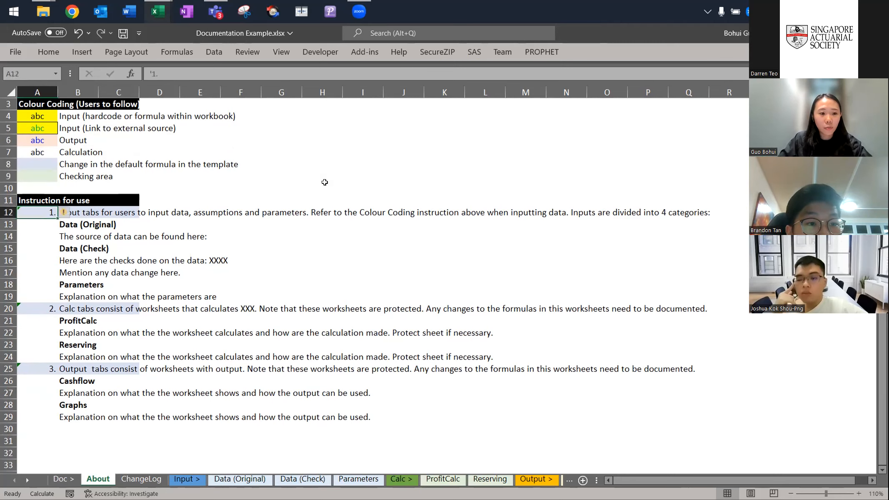
Highlight row 12, the instruction about the Input tabs, on the About sheet
{"action": "key", "text": "Right"}
{"action": "key", "text": "Left"}
{"action": "key", "text": "Right"}
{"action": "key", "text": "Down"}
{"action": "key", "text": "Down"}
{"action": "key", "text": "Up"}
{"action": "key", "text": "Up"}
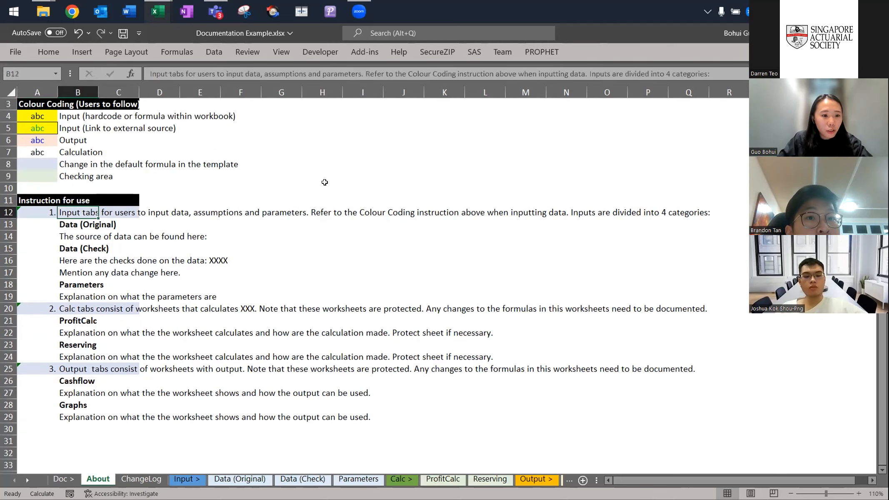
{"action": "key", "text": "shift+space"}
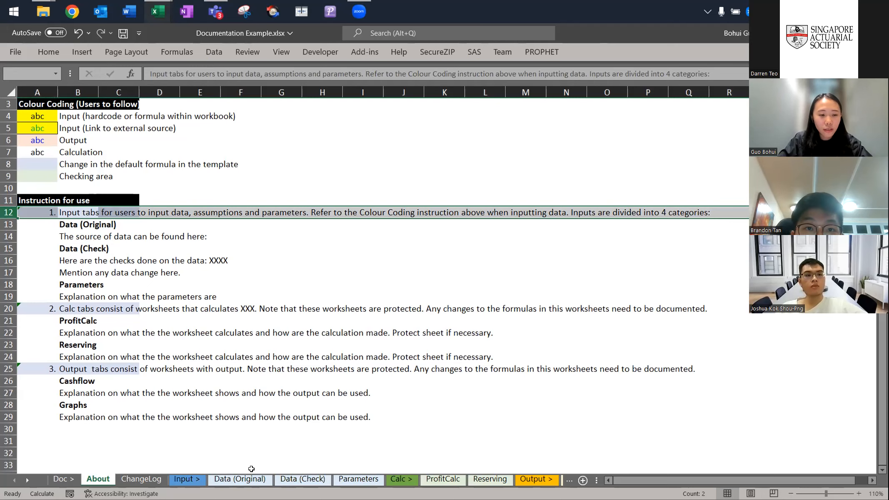
{"action": "scroll", "coordinate": [173, 364], "scroll_direction": "up", "scroll_amount": 1}
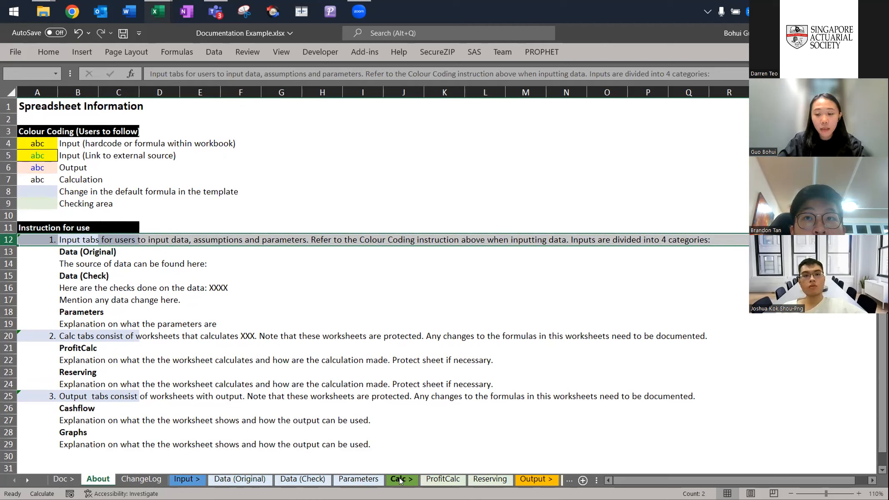
Widen the sheet tab area to reveal every tab and look at the Output >, Scenario 1, Scenario 2 and Graph sheets
{"action": "left_click_drag", "start_coordinate": [596, 479], "coordinate": [841, 480]}
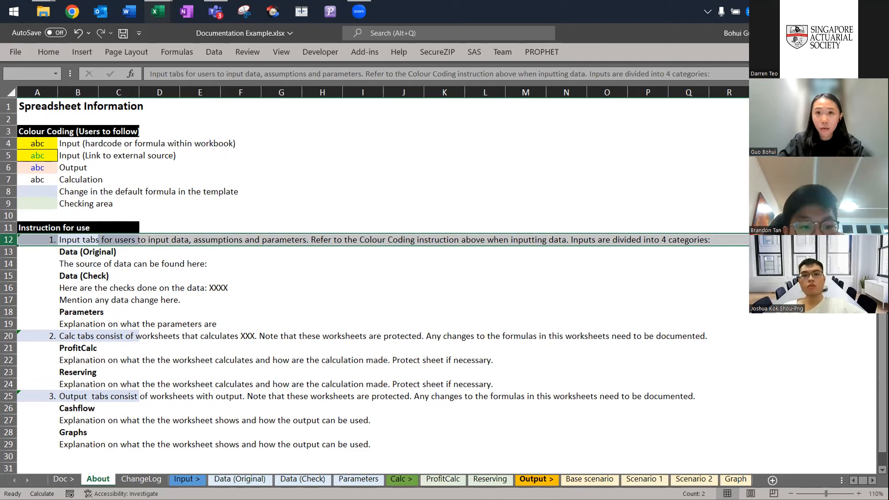
{"action": "left_click", "coordinate": [536, 479]}
{"action": "left_click", "coordinate": [644, 479]}
{"action": "left_click", "coordinate": [693, 480]}
{"action": "left_click", "coordinate": [735, 479]}
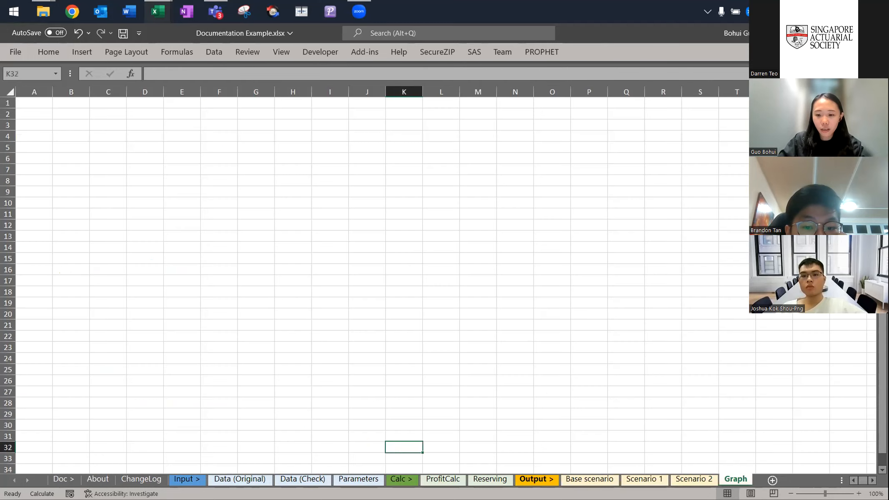
Return to the About sheet and highlight rows 12 to 19, covering the Input tabs instructions through Parameters
{"action": "key", "text": "ctrl+Page_Up"}
{"action": "key", "text": "ctrl+Page_Up"}
{"action": "key", "text": "ctrl+Page_Up"}
{"action": "key", "text": "ctrl+Page_Up"}
{"action": "key", "text": "ctrl+Page_Up"}
{"action": "key", "text": "ctrl+Page_Up"}
{"action": "key", "text": "ctrl+Page_Up"}
{"action": "key", "text": "ctrl+Page_Up"}
{"action": "key", "text": "ctrl+Page_Up"}
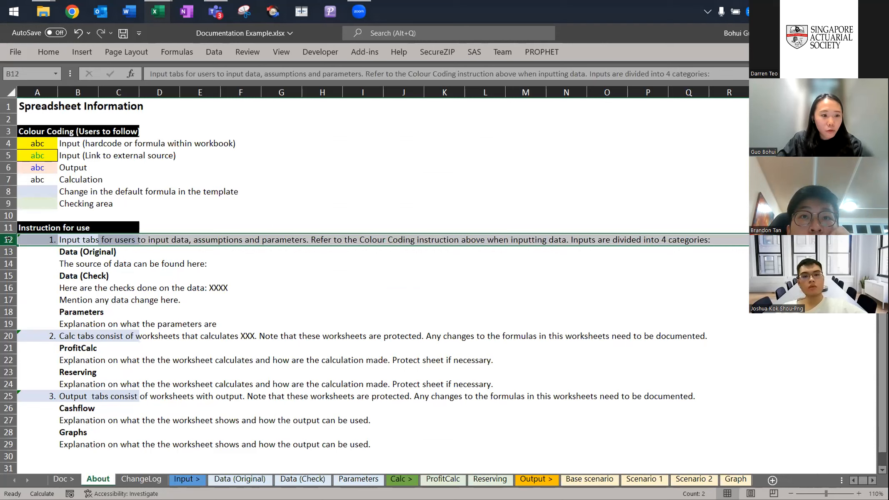
{"action": "left_click_drag", "start_coordinate": [32, 237], "coordinate": [35, 311]}
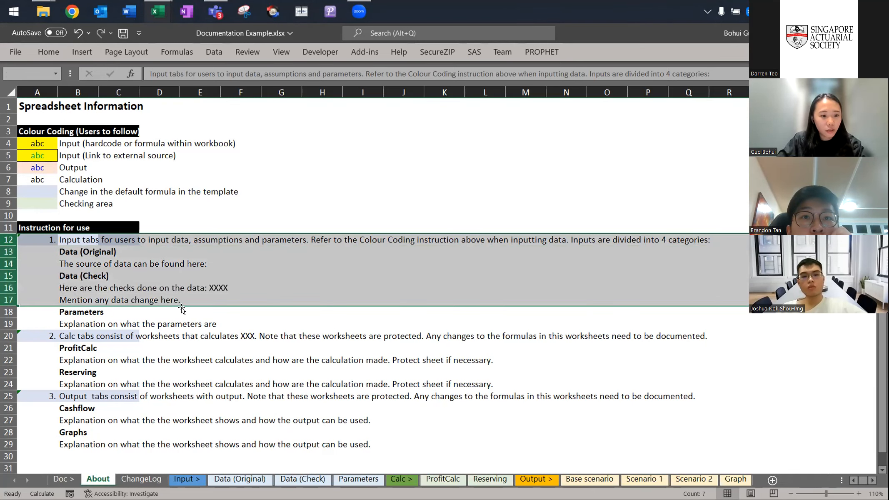
{"action": "key", "text": "shift+Down"}
{"action": "key", "text": "shift+Down"}
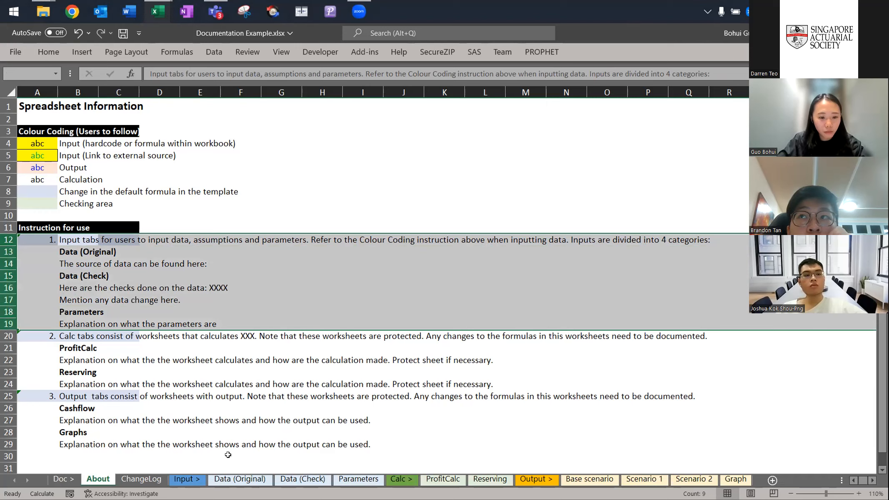
Open the Data (Original) sheet and select cell B3
{"action": "left_click", "coordinate": [228, 479]}
{"action": "key", "text": "ctrl+Page_Down"}
{"action": "key", "text": "ctrl+Page_Up"}
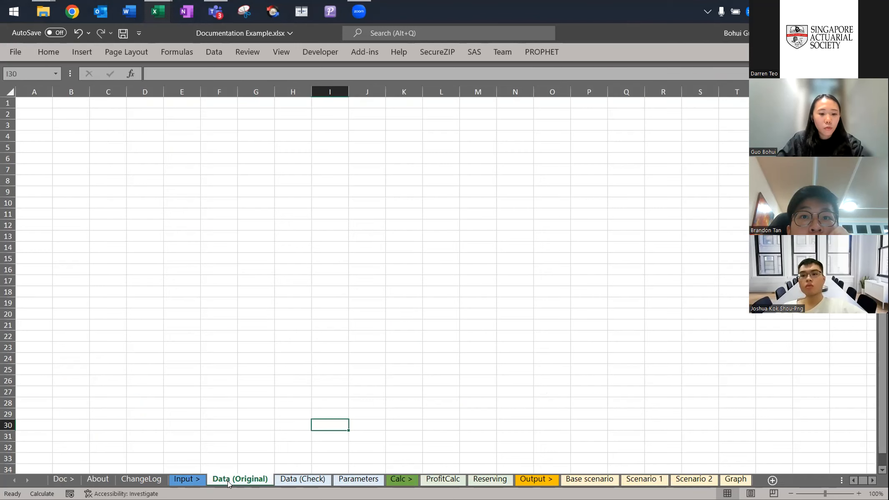
{"action": "key", "text": "ctrl+Home"}
{"action": "key", "text": "Down"}
{"action": "key", "text": "Down"}
{"action": "key", "text": "Right"}
{"action": "key", "text": "Right"}
{"action": "key", "text": "Left"}
Switch to the LecturerCopy workbook and locate the PivotTable data samples on the Part III - Graphs & Pivot sheet
{"action": "key", "text": "alt+Tab"}
{"action": "key", "text": "ctrl+Page_Up"}
{"action": "key", "text": "ctrl+Page_Up"}
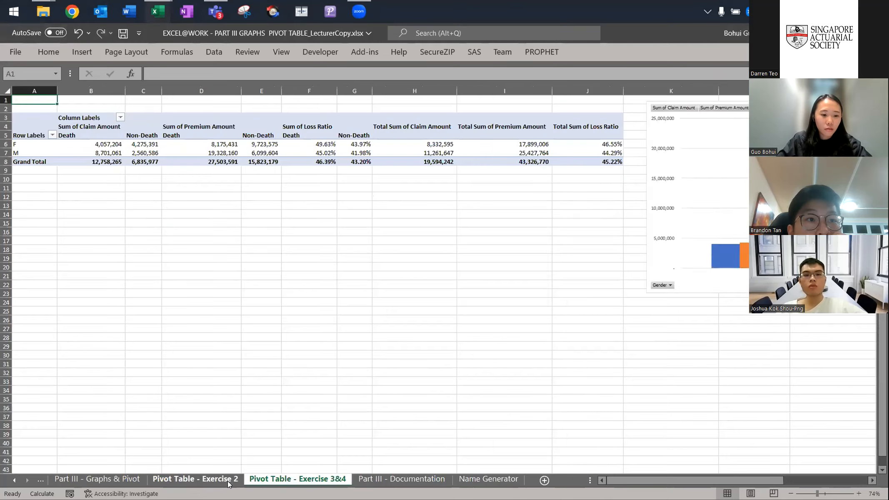
{"action": "key", "text": "ctrl+Page_Up"}
{"action": "key", "text": "ctrl+Page_Up"}
{"action": "key", "text": "ctrl+Page_Up"}
{"action": "key", "text": "ctrl+Page_Down"}
{"action": "key", "text": "Down"}
{"action": "scroll", "coordinate": [227, 481], "scroll_direction": "down", "scroll_amount": 20}
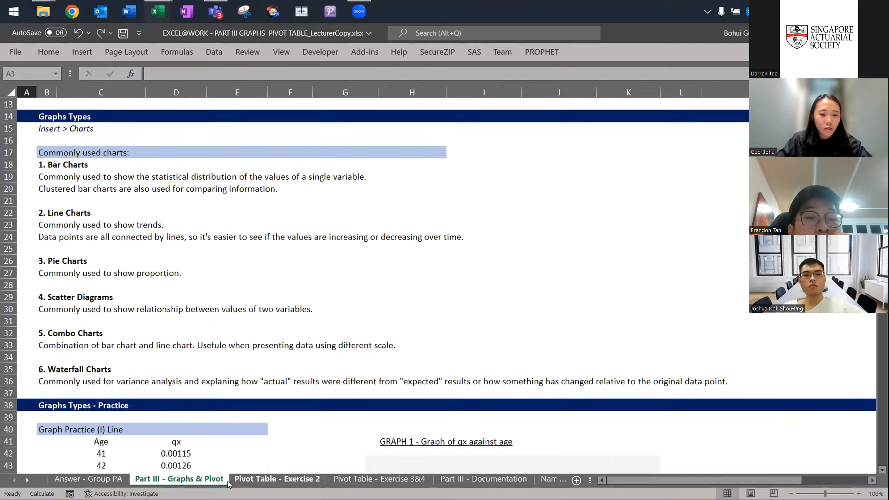
{"action": "scroll", "coordinate": [227, 481], "scroll_direction": "down", "scroll_amount": 14}
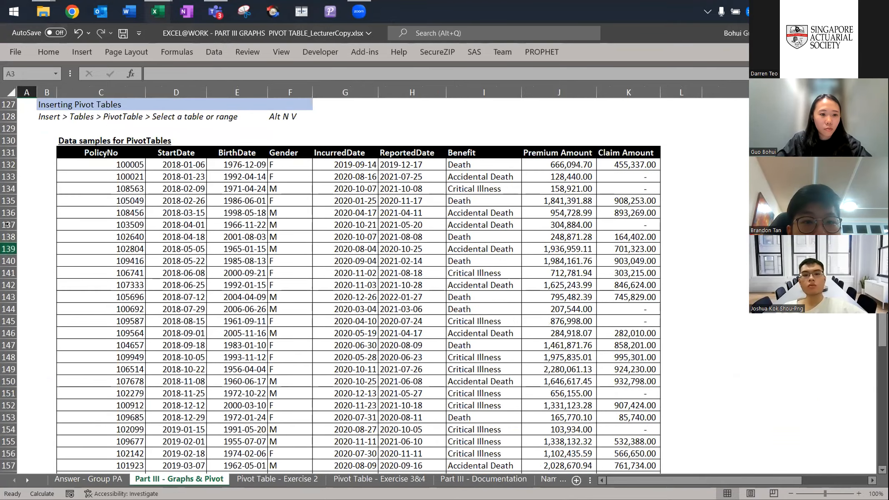
Copy the sample data table from PolicyNo to Claim Amount and paste it at B3 of Data (Original) in Documentation Example.xlsx
{"action": "left_click", "coordinate": [83, 151]}
{"action": "key", "text": "ctrl+shift+Down"}
{"action": "key", "text": "shift+Right"}
{"action": "key", "text": "shift+Right"}
{"action": "key", "text": "shift+Right"}
{"action": "key", "text": "shift+Right"}
{"action": "key", "text": "shift+Right"}
{"action": "key", "text": "shift+Right"}
{"action": "key", "text": "shift+Right"}
{"action": "key", "text": "shift+Right"}
{"action": "key", "text": "ctrl+c"}
{"action": "key", "text": "alt+Tab"}
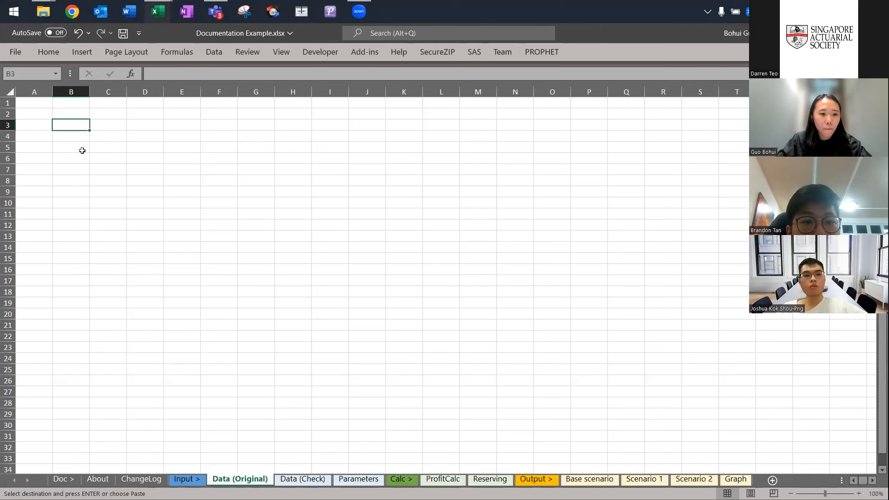
{"action": "key", "text": "ctrl+v"}
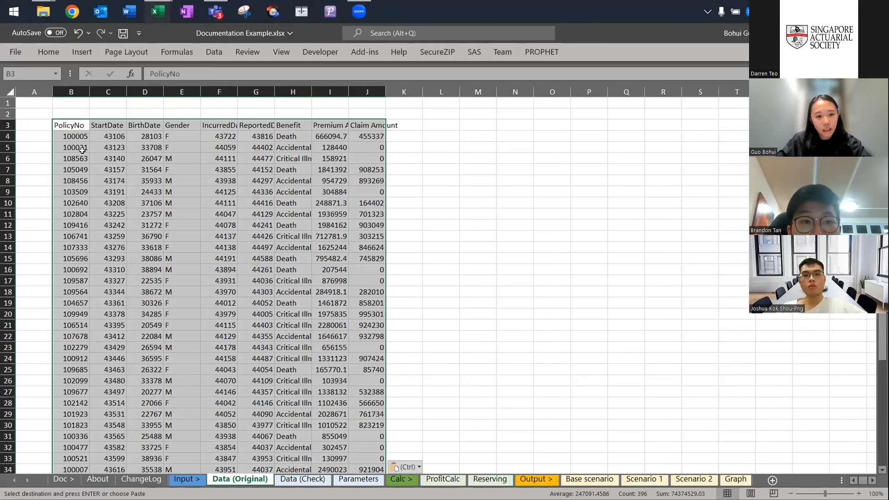
Paste the same policy data table at B2 of the Data (Check) sheet
{"action": "key", "text": "ctrl+Page_Down"}
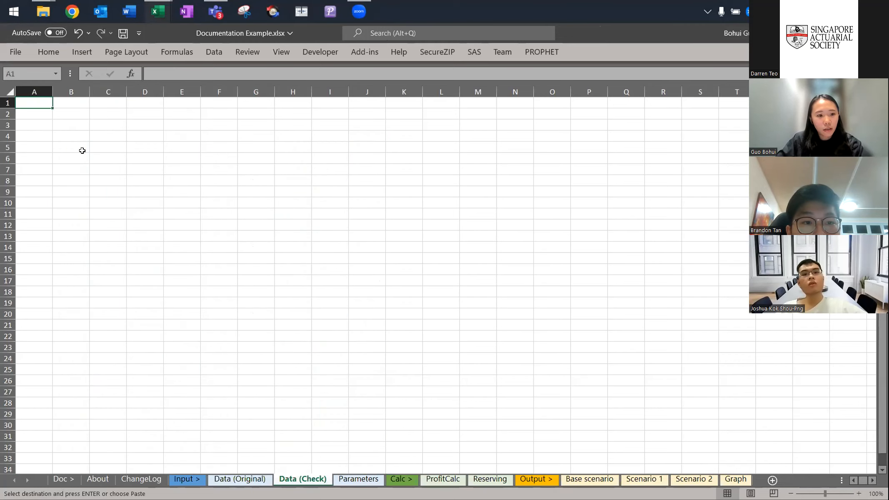
{"action": "key", "text": "ctrl+Page_Up"}
{"action": "key", "text": "ctrl+Page_Down"}
{"action": "key", "text": "ctrl+Page_Up"}
{"action": "key", "text": "ctrl+Page_Down"}
{"action": "key", "text": "Down"}
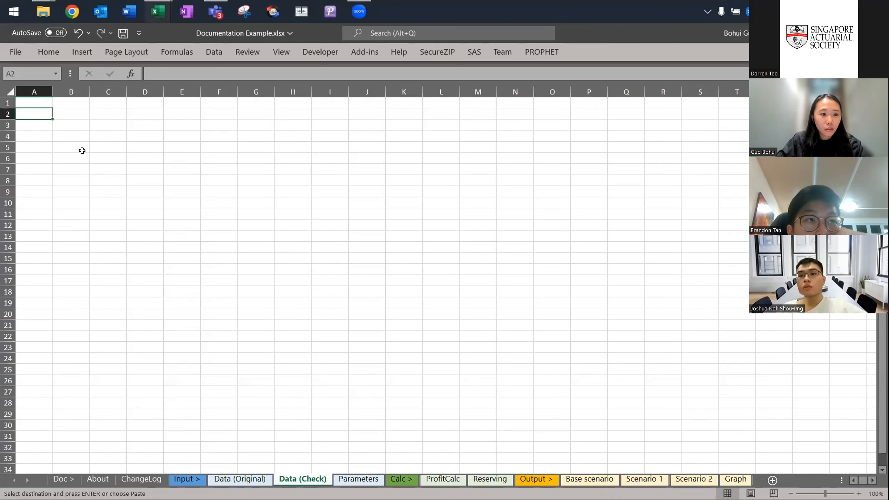
{"action": "key", "text": "Right"}
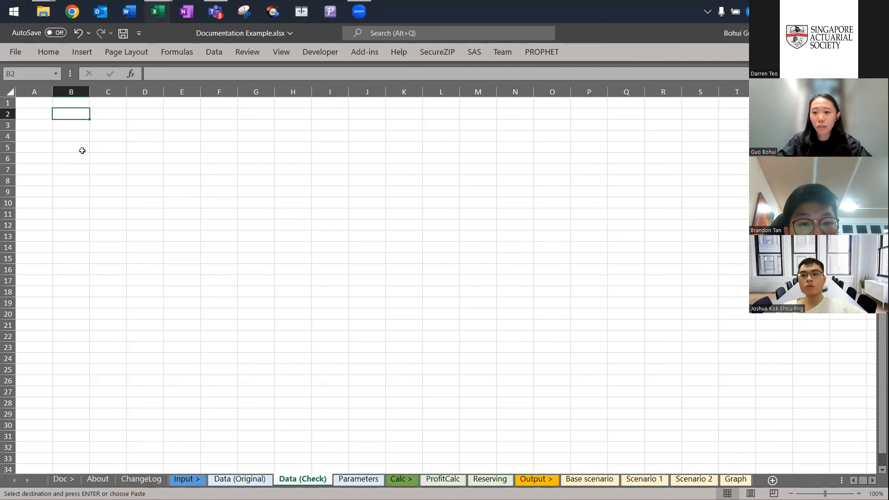
{"action": "key", "text": "ctrl+v"}
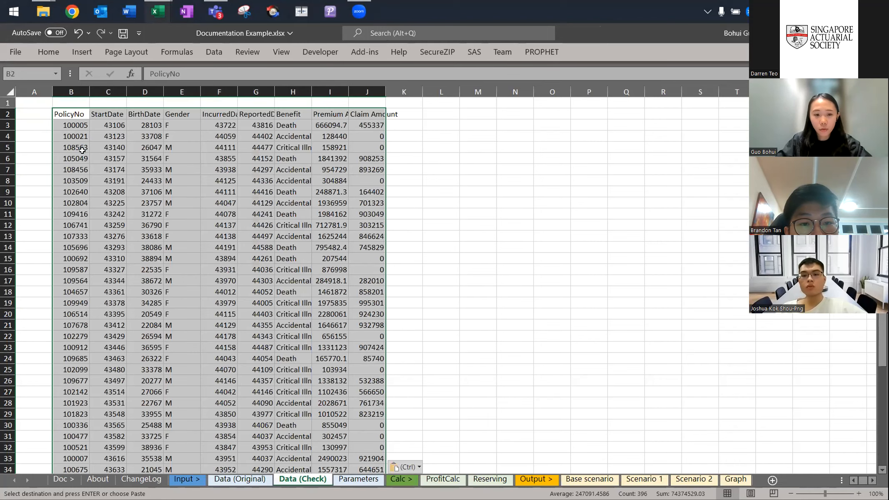
{"action": "key", "text": "Right"}
{"action": "key", "text": "Right"}
{"action": "key", "text": "Right"}
{"action": "key", "text": "Down"}
{"action": "key", "text": "ctrl+Right"}
{"action": "key", "text": "Left"}
{"action": "key", "text": "Left"}
{"action": "key", "text": "Right"}
{"action": "key", "text": "Right"}
{"action": "key", "text": "Right"}
{"action": "type", "text": "="}
{"action": "key", "text": "Left"}
{"action": "key", "text": "Escape"}
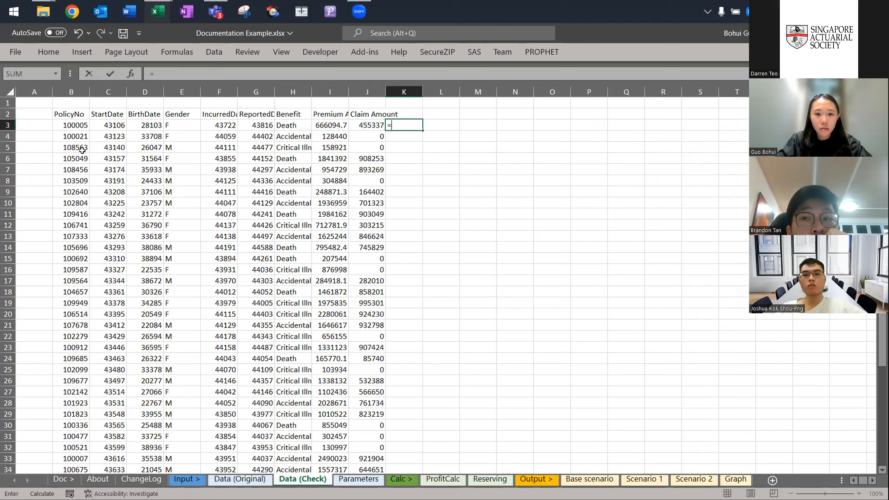
{"action": "key", "text": "Left"}
{"action": "key", "text": "Up"}
{"action": "key", "text": "Up"}
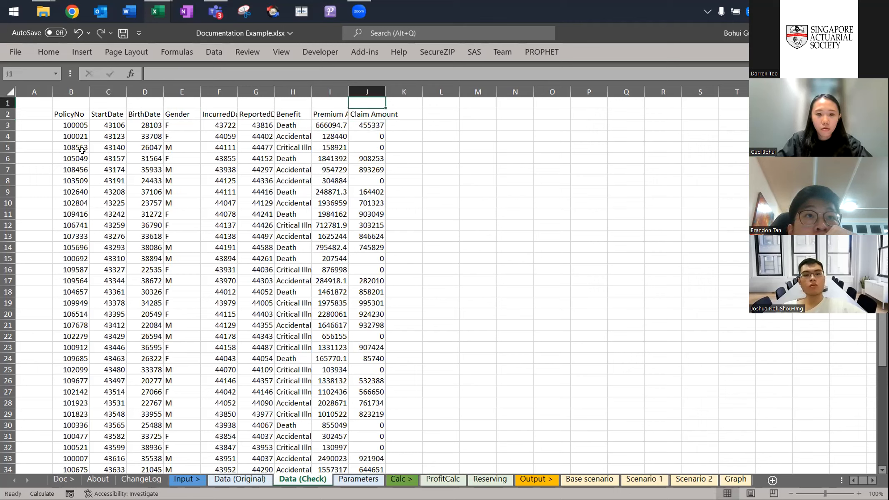
{"action": "key", "text": "Right"}
{"action": "type", "text": "=su"}
{"action": "key", "text": "Escape"}
{"action": "key", "text": "Right"}
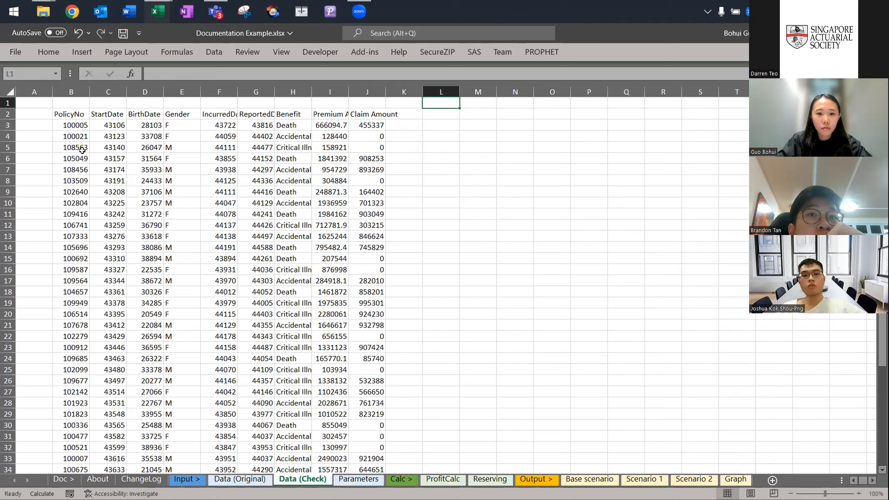
Enter the label "claim amount total" in L1 of Data (Check) and sum column J in M1
{"action": "type", "text": "claim am"}
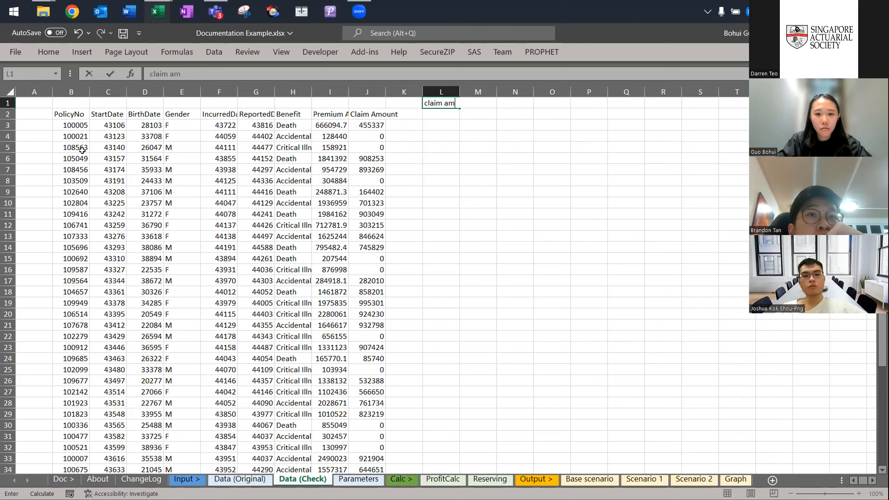
{"action": "type", "text": "ount total"}
{"action": "key", "text": "Right"}
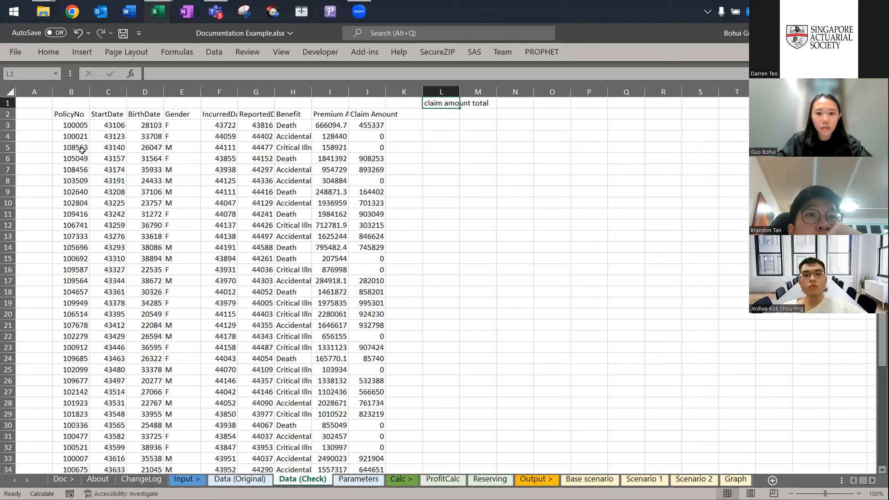
{"action": "type", "text": "=SUM("}
{"action": "key", "text": "Left"}
{"action": "key", "text": "Left"}
{"action": "key", "text": "Left"}
{"action": "key", "text": "ctrl+space"}
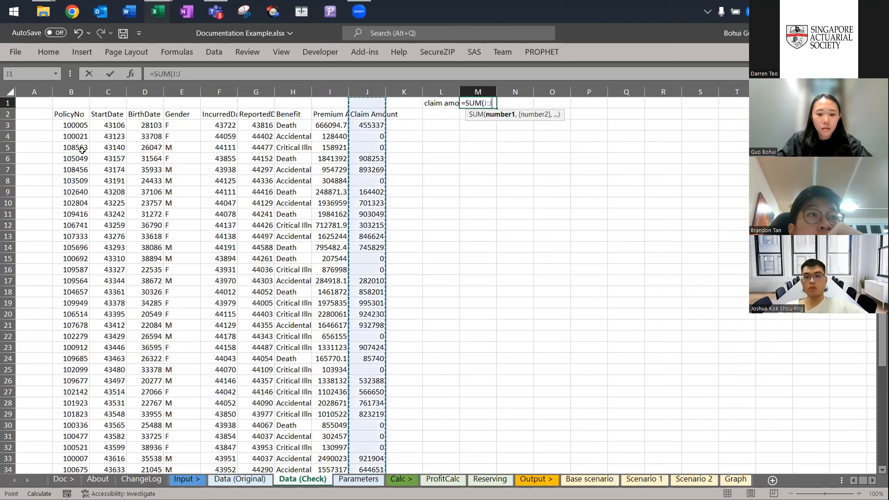
{"action": "key", "text": "Return"}
{"action": "key", "text": "Up"}
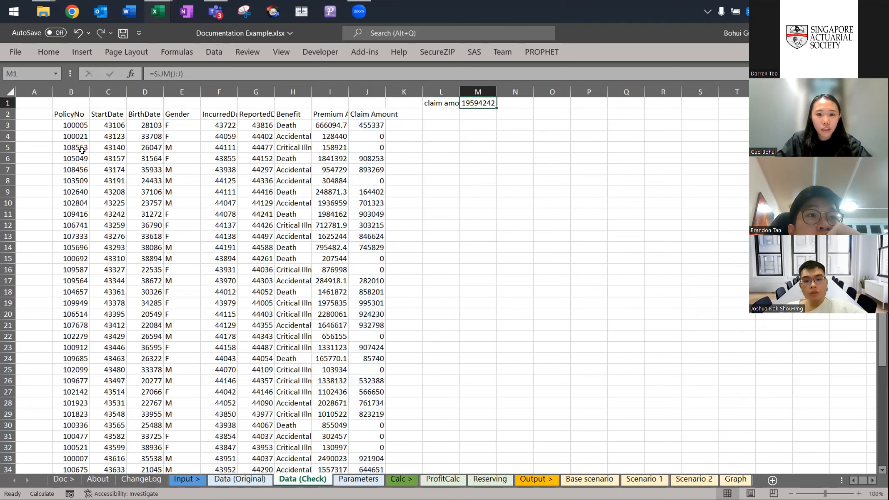
Clear the claim amount total label and its sum from L1:M1, and select K3
{"action": "key", "text": "shift+Left"}
{"action": "key", "text": "Delete"}
{"action": "key", "text": "Left"}
{"action": "key", "text": "Left"}
{"action": "key", "text": "Left"}
{"action": "key", "text": "Down"}
{"action": "key", "text": "Down"}
{"action": "key", "text": "Right"}
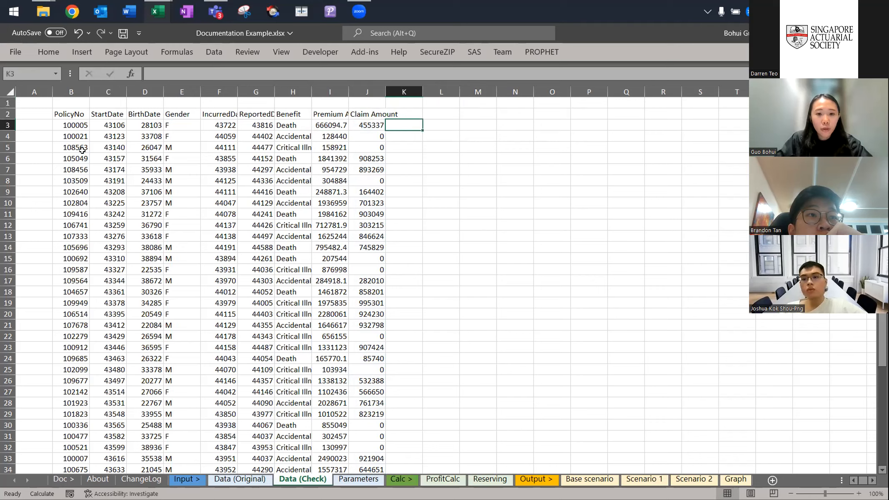
{"action": "type", "text": "="}
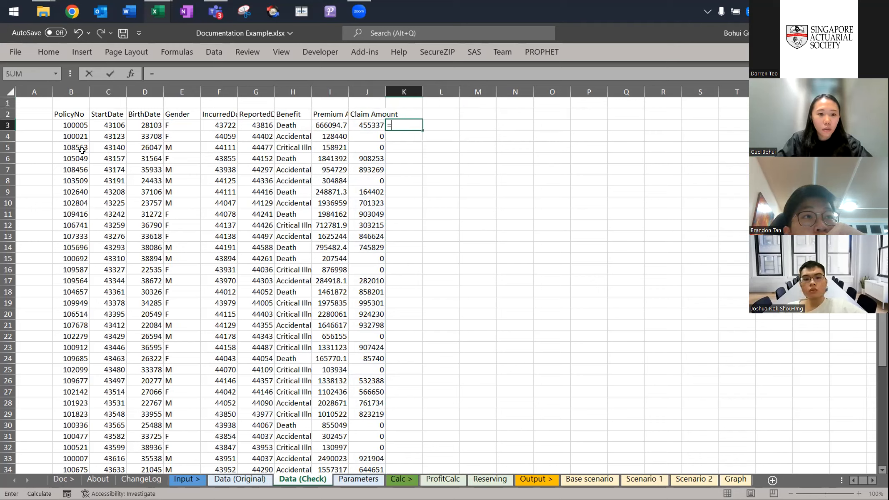
{"action": "key", "text": "Left"}
{"action": "key", "text": "Left"}
{"action": "key", "text": "Escape"}
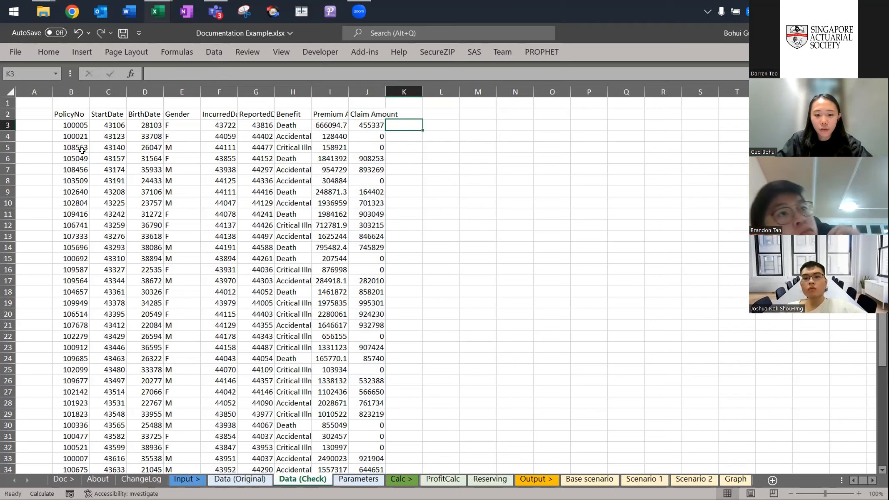
Highlight the Data (Original) and Data (Check) instructions in rows 12 to 17 of the About sheet
{"action": "key", "text": "Left"}
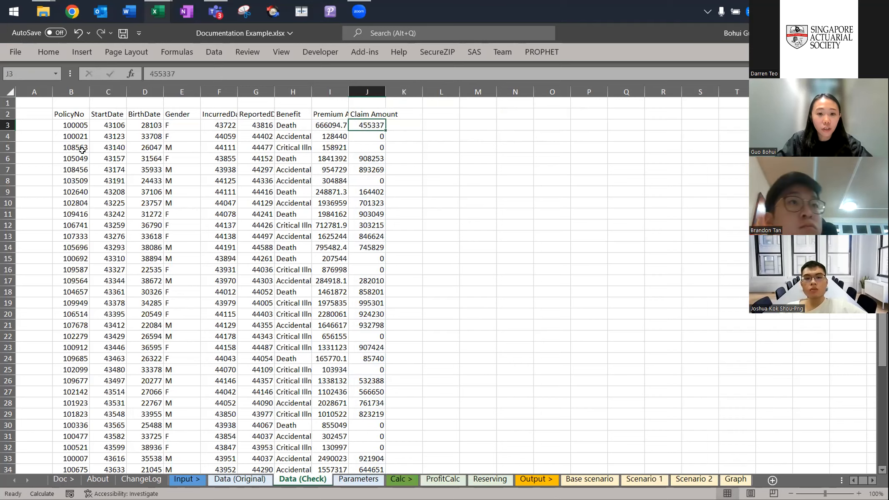
{"action": "key", "text": "ctrl+shift+Down"}
{"action": "key", "text": "ctrl+Page_Up"}
{"action": "key", "text": "ctrl+Page_Up"}
{"action": "key", "text": "ctrl+Page_Up"}
{"action": "key", "text": "ctrl+Page_Up"}
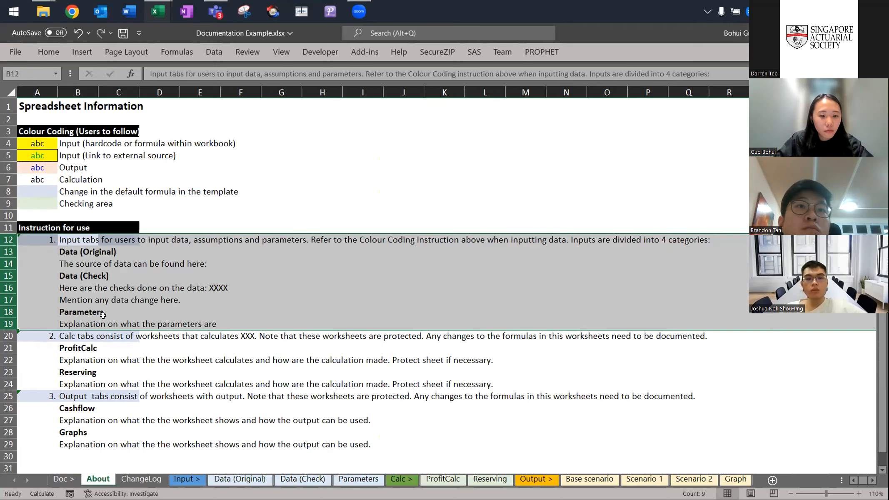
{"action": "key", "text": "shift+Up"}
{"action": "key", "text": "shift+Up"}
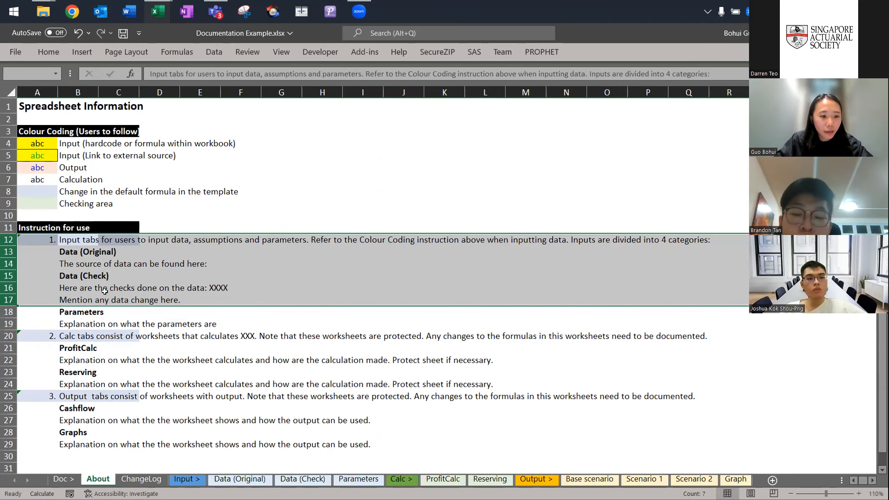
Name the valuation date cell C2 on the Parameters sheet val_date
{"action": "key", "text": "ctrl+Page_Down"}
{"action": "key", "text": "ctrl+Page_Down"}
{"action": "key", "text": "ctrl+Page_Down"}
{"action": "key", "text": "ctrl+Page_Down"}
{"action": "key", "text": "ctrl+Page_Down"}
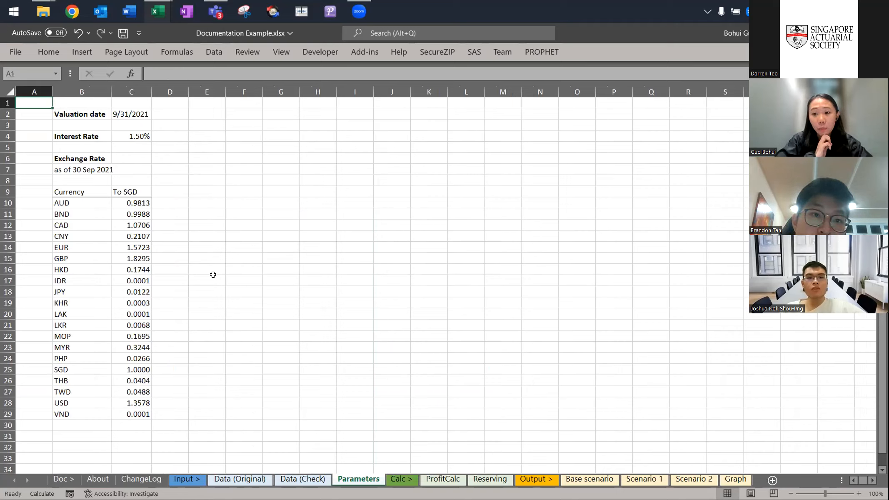
{"action": "left_click", "coordinate": [97, 113]}
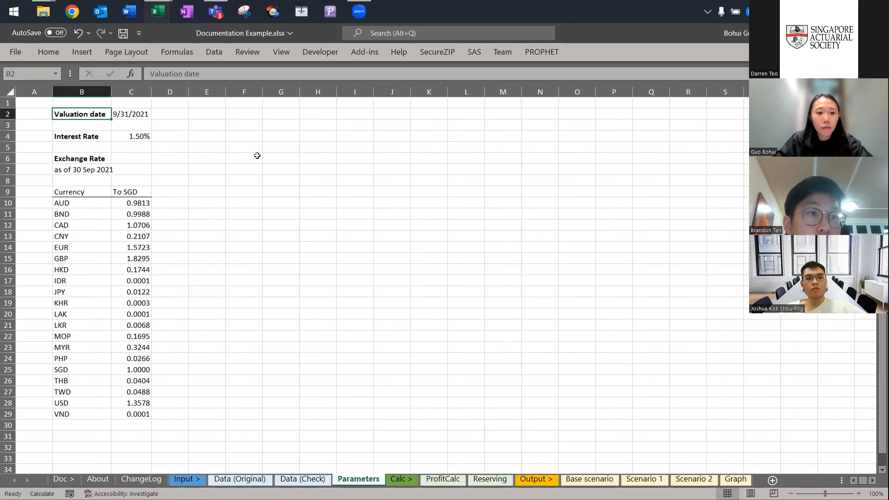
{"action": "key", "text": "Right"}
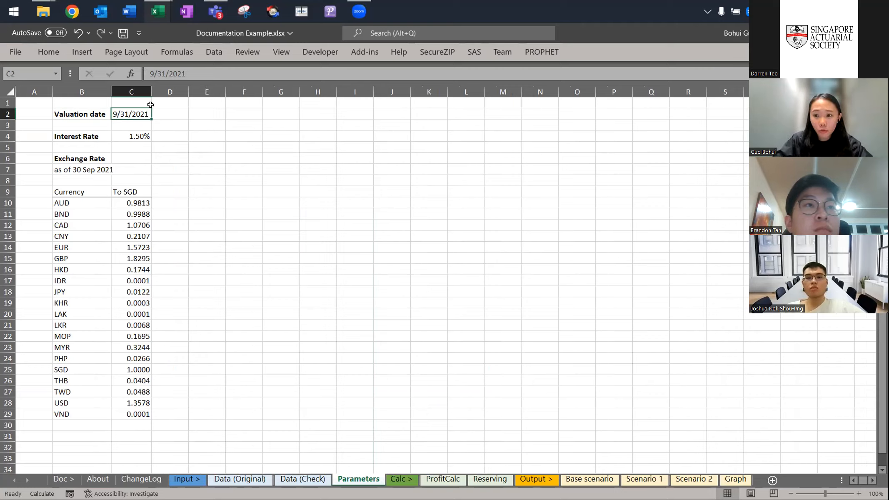
{"action": "left_click", "coordinate": [8, 74]}
{"action": "type", "text": "val_date"}
{"action": "key", "text": "Return"}
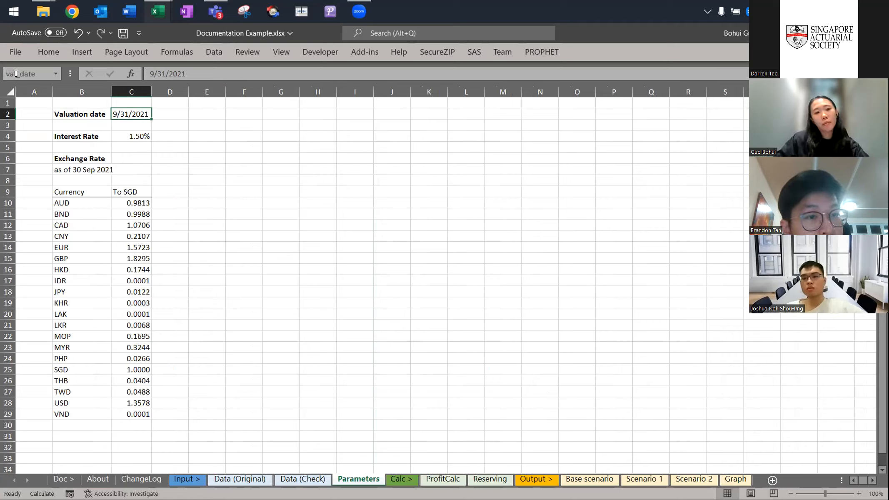
Reference the named valuation date in cell B2 of the ProfitCalc sheet with the formula =val_date
{"action": "key", "text": "Right"}
{"action": "key", "text": "Right"}
{"action": "key", "text": "Right"}
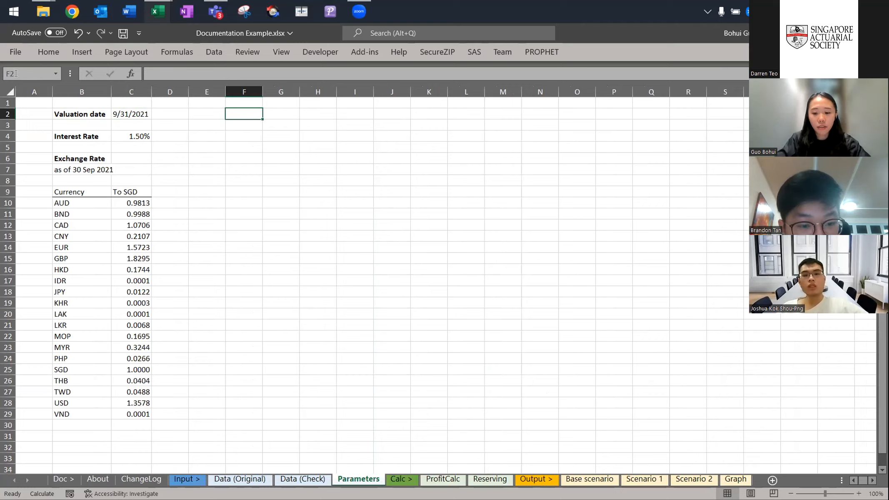
{"action": "left_click", "coordinate": [442, 478]}
{"action": "left_click", "coordinate": [75, 109]}
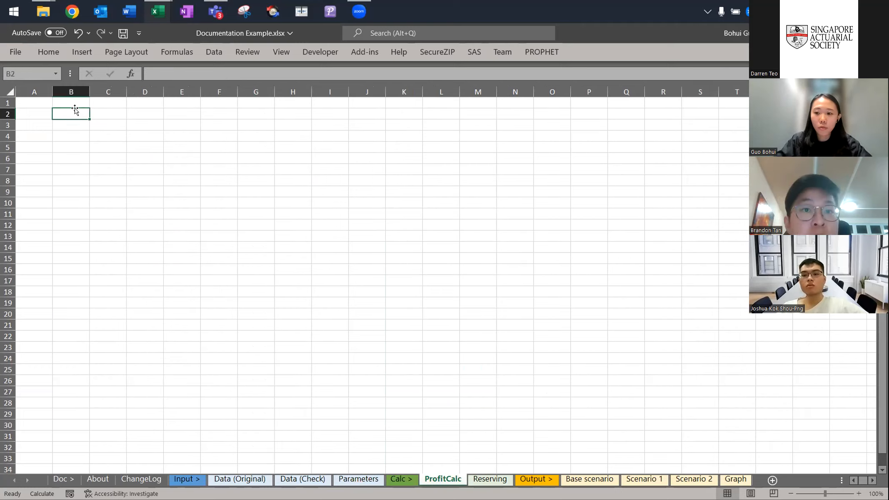
{"action": "key", "text": "ctrl+Page_Up"}
{"action": "key", "text": "ctrl+Page_Up"}
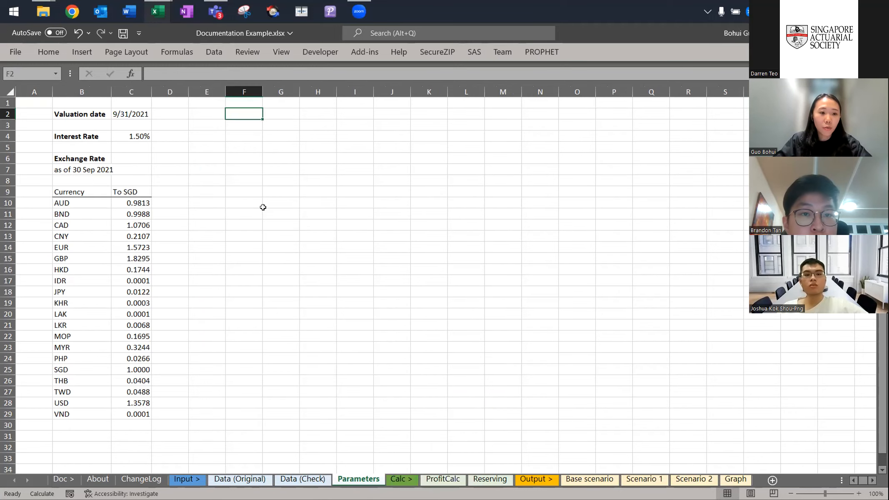
{"action": "key", "text": "ctrl+Page_Down"}
{"action": "key", "text": "ctrl+Page_Down"}
{"action": "type", "text": "="}
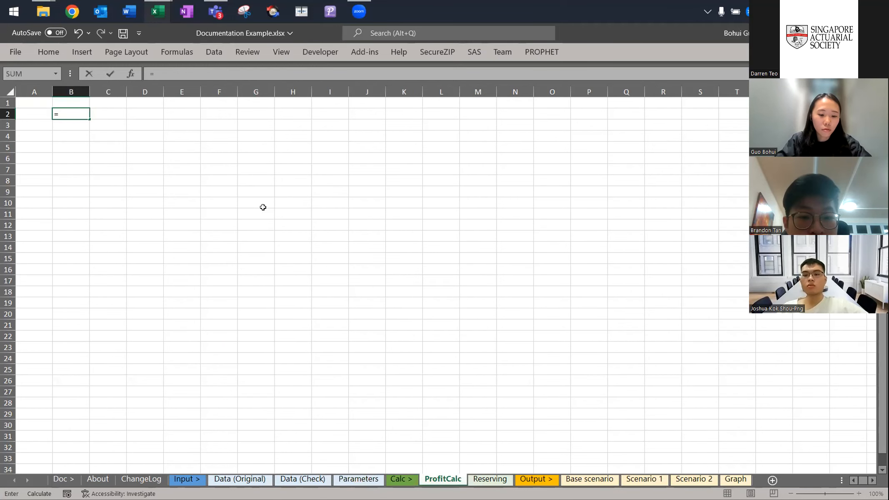
{"action": "type", "text": "val_date"}
{"action": "key", "text": "ctrl+Return"}
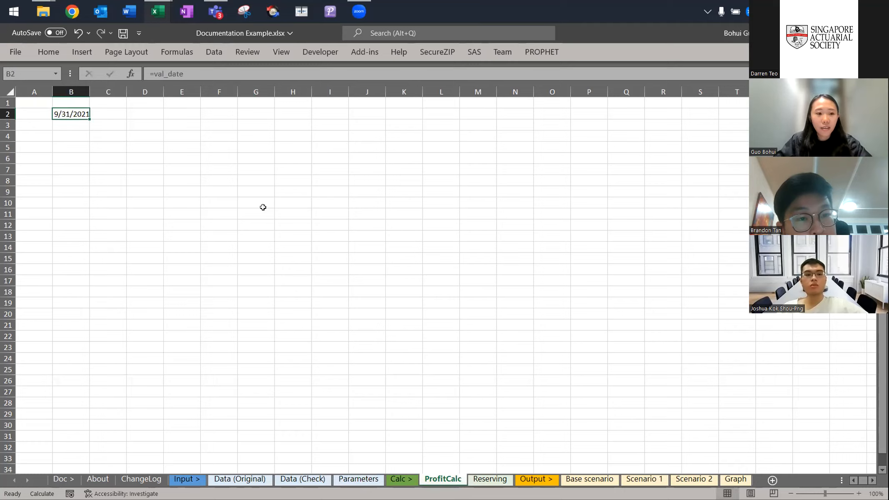
Try the direct cell reference =Parameters!C3 in B3 of ProfitCalc and clear it
{"action": "key", "text": "Down"}
{"action": "type", "text": "="}
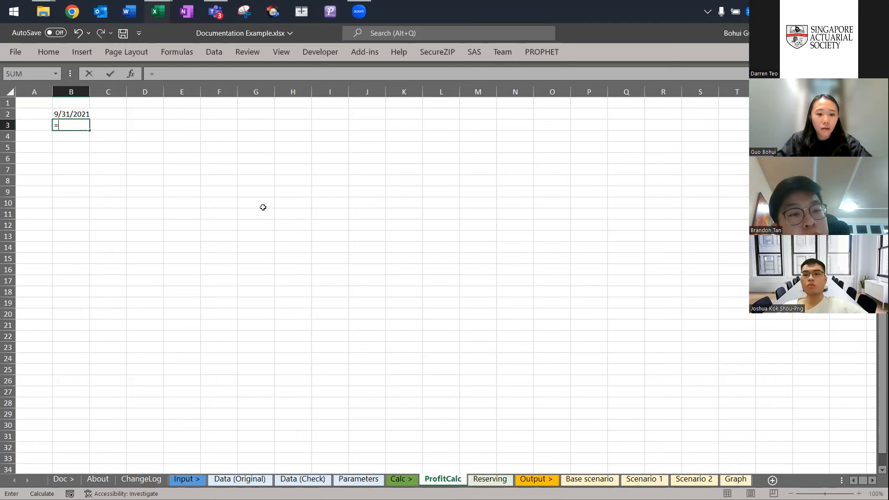
{"action": "key", "text": "ctrl+Page_Up"}
{"action": "key", "text": "ctrl+Page_Up"}
{"action": "left_click", "coordinate": [132, 122]}
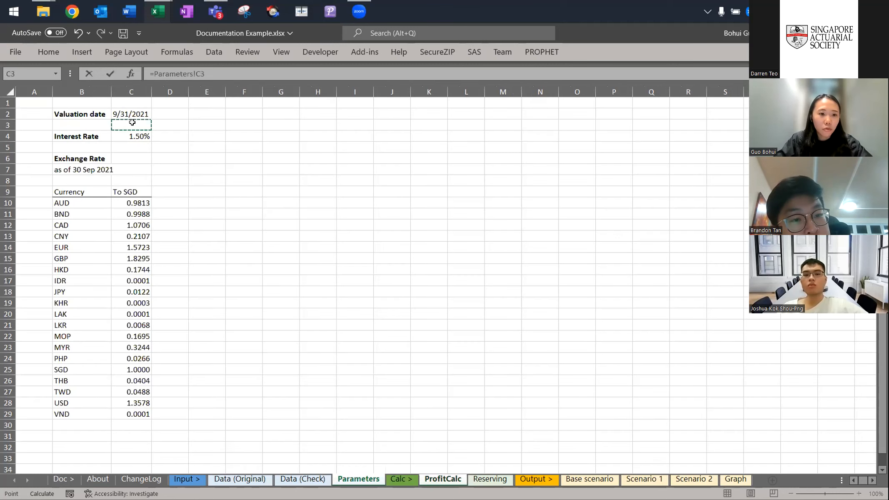
{"action": "key", "text": "Return"}
{"action": "key", "text": "Up"}
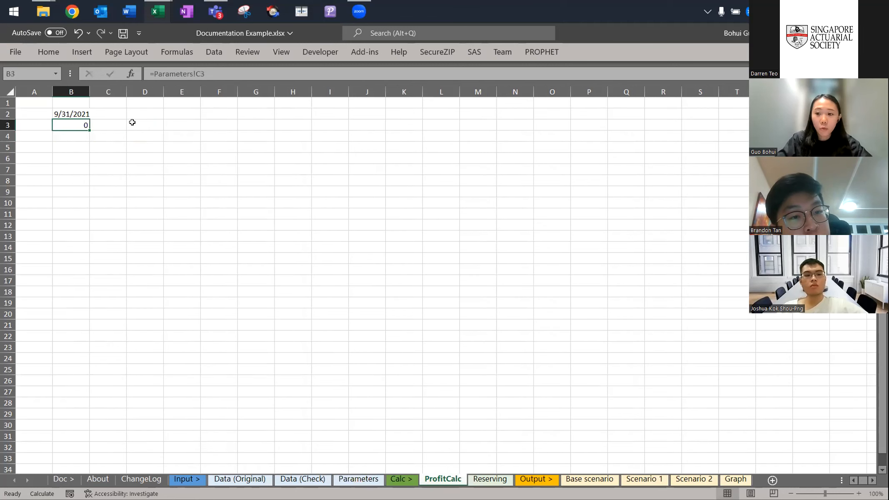
{"action": "key", "text": "Delete"}
{"action": "key", "text": "Up"}
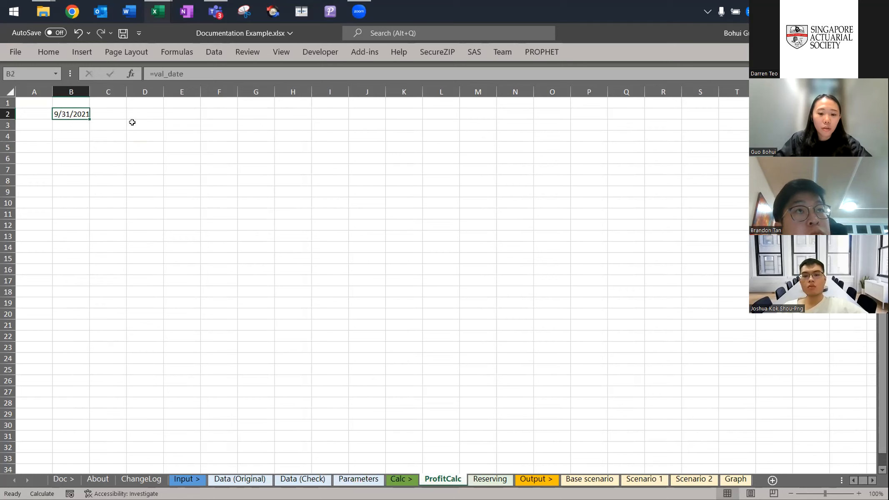
Enter the range name label [val_date] in D2 of Parameters, beside the valuation date
{"action": "key", "text": "ctrl+Page_Up"}
{"action": "key", "text": "ctrl+Page_Up"}
{"action": "key", "text": "Left"}
{"action": "key", "text": "Left"}
{"action": "type", "text": "["}
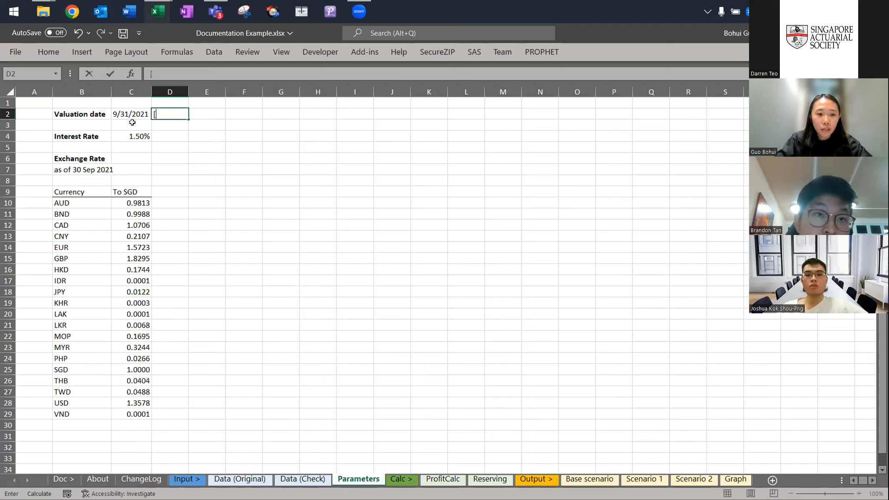
{"action": "type", "text": "valdate"}
{"action": "key", "text": "BackSpace"}
{"action": "key", "text": "BackSpace"}
{"action": "key", "text": "BackSpace"}
{"action": "type", "text": "ate]"}
{"action": "key", "text": "Return"}
{"action": "key", "text": "Up"}
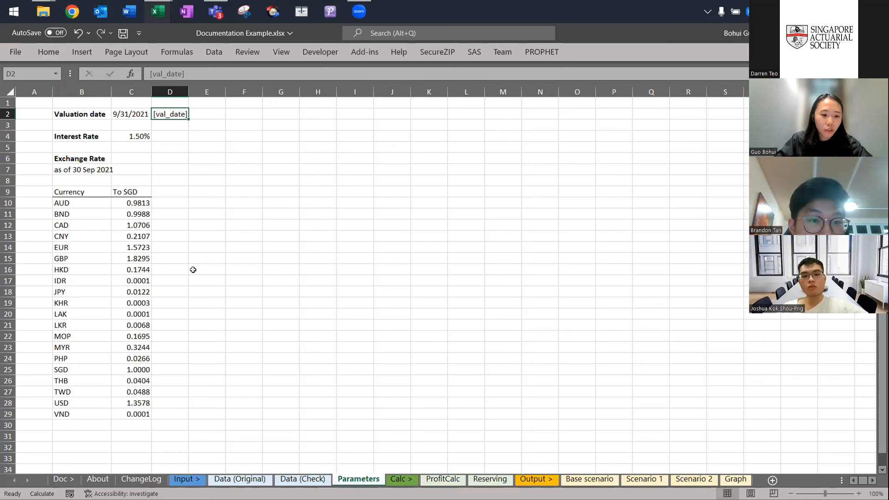
Examine the colour coding legend on the About sheet down to the default formula change entry
{"action": "key", "text": "ctrl+Page_Up"}
{"action": "key", "text": "ctrl+Page_Up"}
{"action": "key", "text": "ctrl+Page_Up"}
{"action": "key", "text": "ctrl+Page_Up"}
{"action": "key", "text": "ctrl+Page_Up"}
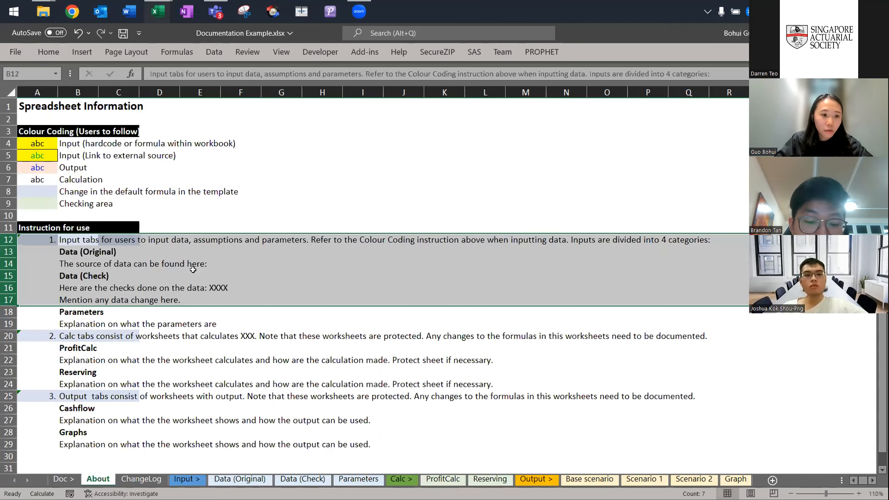
{"action": "key", "text": "ctrl+Home"}
{"action": "key", "text": "Down"}
{"action": "key", "text": "Down"}
{"action": "key", "text": "Down"}
{"action": "key", "text": "Down"}
{"action": "key", "text": "Down"}
{"action": "key", "text": "Down"}
{"action": "key", "text": "Down"}
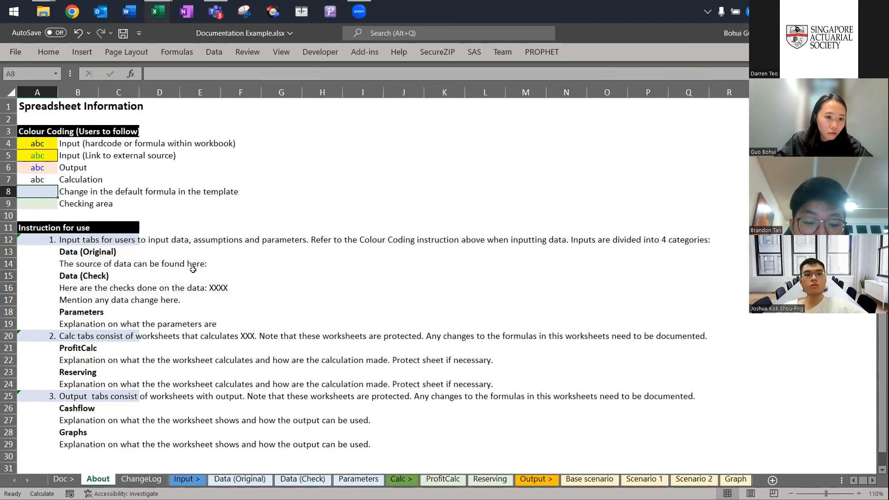
Set the font colour of the [val_date] label in D2 of Parameters to pink
{"action": "key", "text": "ctrl+Page_Down"}
{"action": "key", "text": "ctrl+Page_Down"}
{"action": "key", "text": "ctrl+Page_Down"}
{"action": "key", "text": "ctrl+Page_Down"}
{"action": "key", "text": "ctrl+Page_Down"}
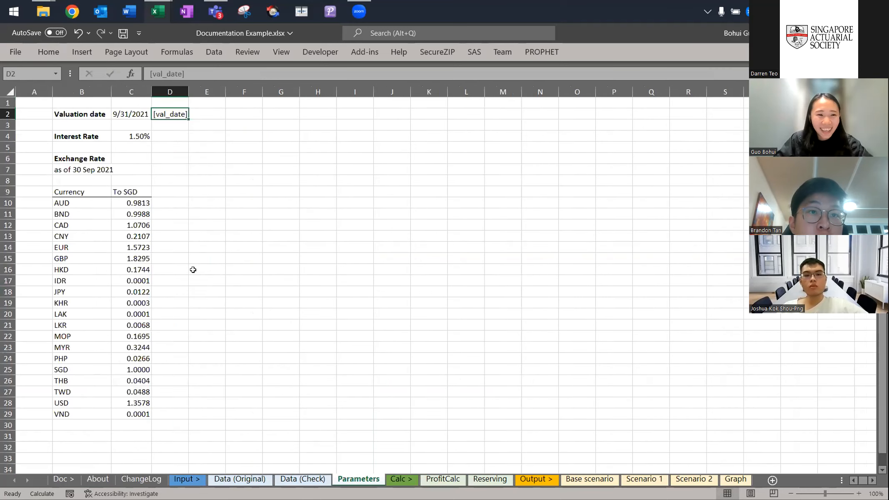
{"action": "left_click", "coordinate": [49, 51]}
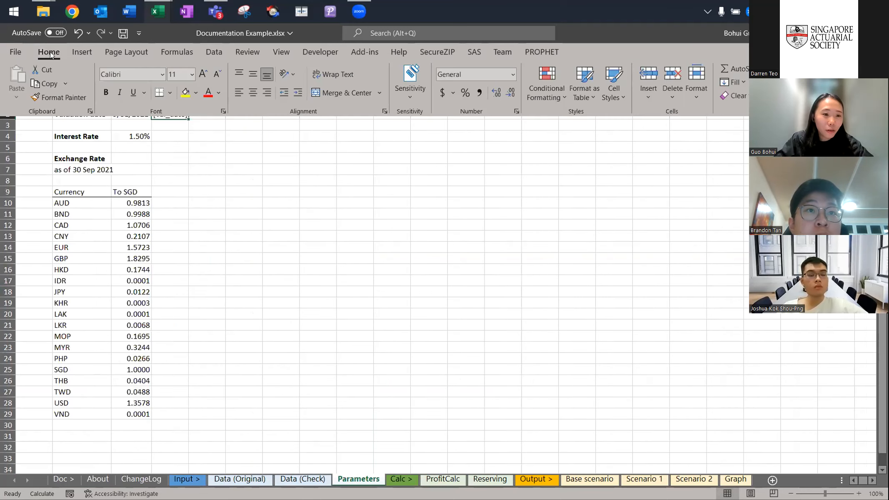
{"action": "left_click", "coordinate": [220, 96]}
{"action": "left_click", "coordinate": [252, 238]}
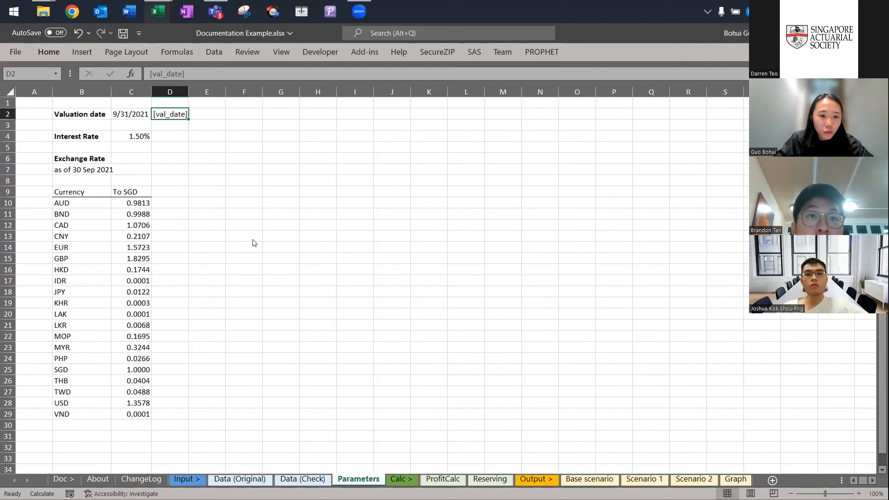
{"action": "left_click", "coordinate": [202, 138]}
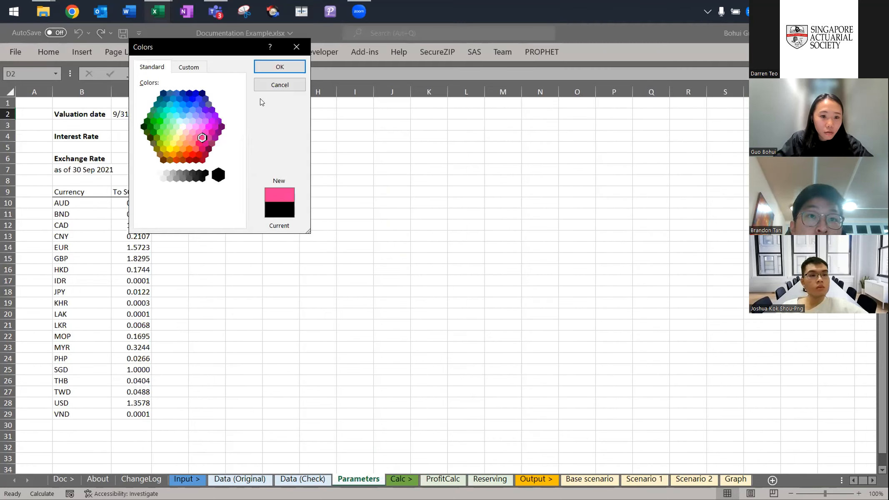
{"action": "left_click", "coordinate": [279, 66]}
Review the valuation date, interest rate and exchange rate entries on the Parameters sheet
{"action": "left_click", "coordinate": [208, 115]}
{"action": "key", "text": "Left"}
{"action": "key", "text": "Left"}
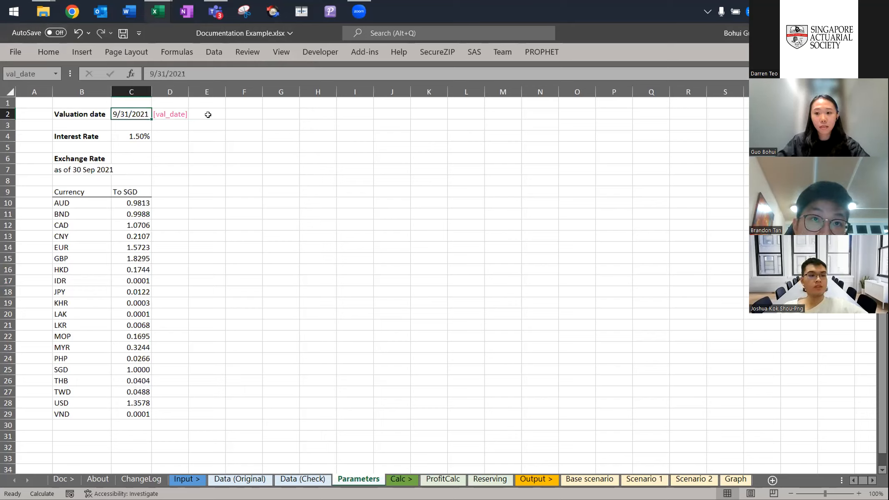
{"action": "key", "text": "Right"}
{"action": "key", "text": "Down"}
{"action": "key", "text": "Down"}
{"action": "key", "text": "Left"}
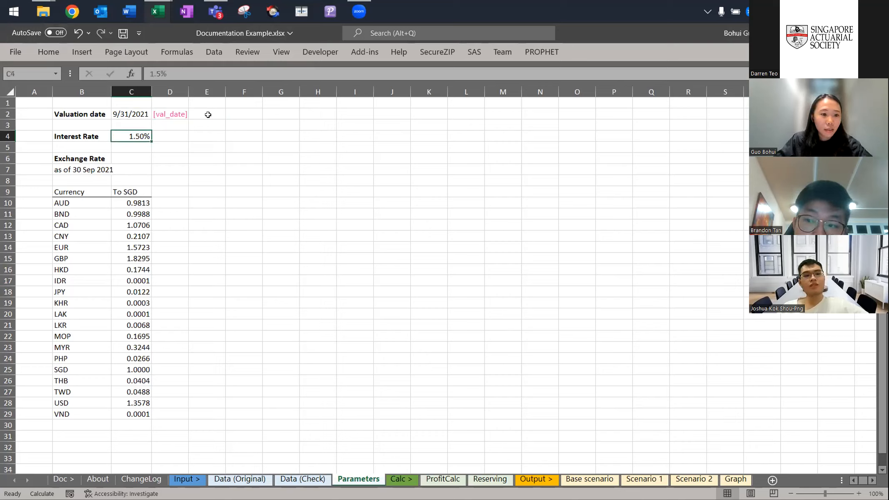
{"action": "key", "text": "Down"}
{"action": "key", "text": "Down"}
{"action": "key", "text": "Down"}
{"action": "key", "text": "Down"}
{"action": "key", "text": "Down"}
{"action": "key", "text": "Down"}
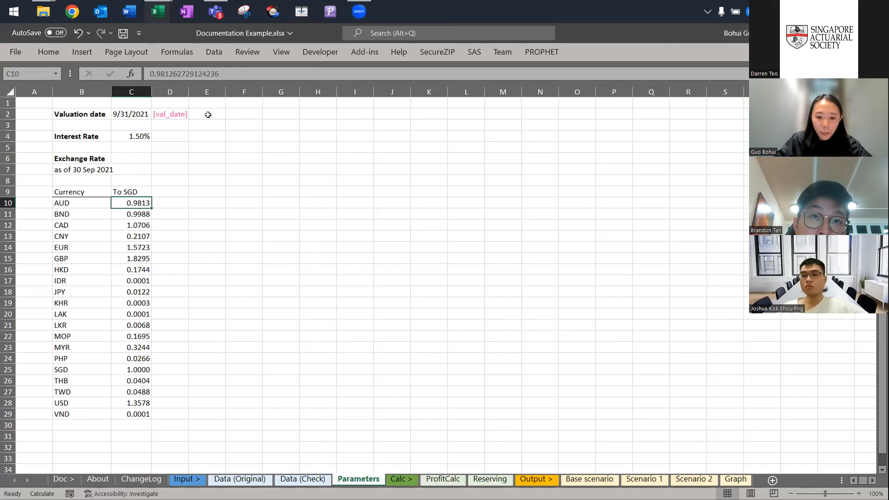
{"action": "key", "text": "Left"}
{"action": "key", "text": "Up"}
{"action": "key", "text": "Up"}
{"action": "key", "text": "Up"}
{"action": "key", "text": "Up"}
{"action": "key", "text": "Up"}
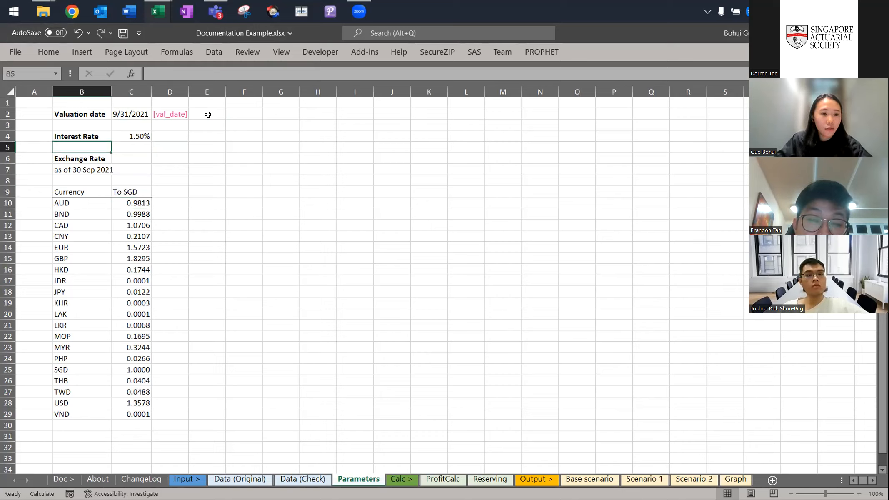
Check the exchange rate section's "as of 30 Sep 2021" date entry in B7 of the Parameters sheet
{"action": "key", "text": "Down"}
{"action": "key", "text": "Down"}
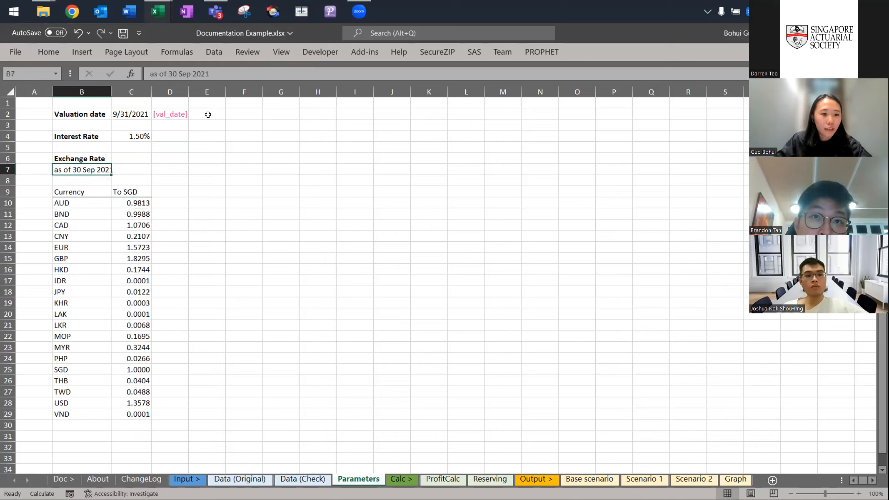
{"action": "key", "text": "Down"}
{"action": "key", "text": "Up"}
{"action": "key", "text": "Up"}
{"action": "key", "text": "Down"}
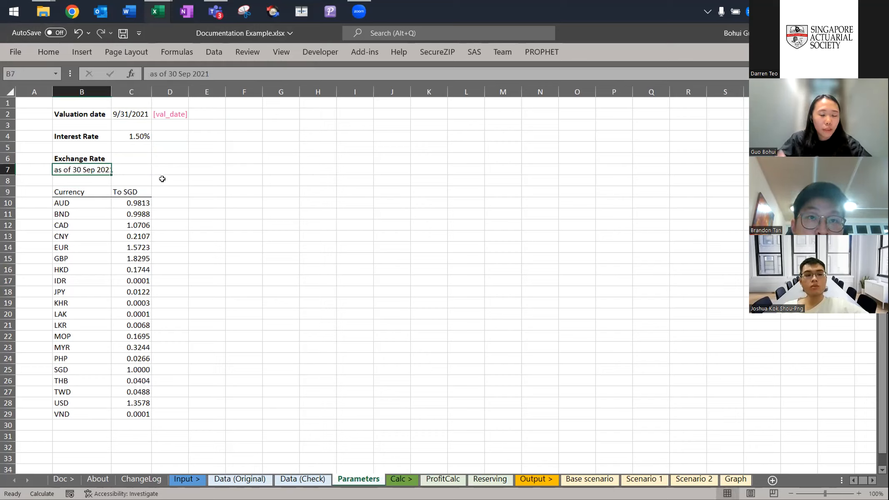
Review the instruction for the Calc tabs on the About sheet, including the notes on sheet protection and documenting formula changes
{"action": "key", "text": "ctrl+Page_Up"}
{"action": "key", "text": "ctrl+Page_Up"}
{"action": "key", "text": "ctrl+Page_Up"}
{"action": "key", "text": "ctrl+Page_Up"}
{"action": "key", "text": "ctrl+Page_Up"}
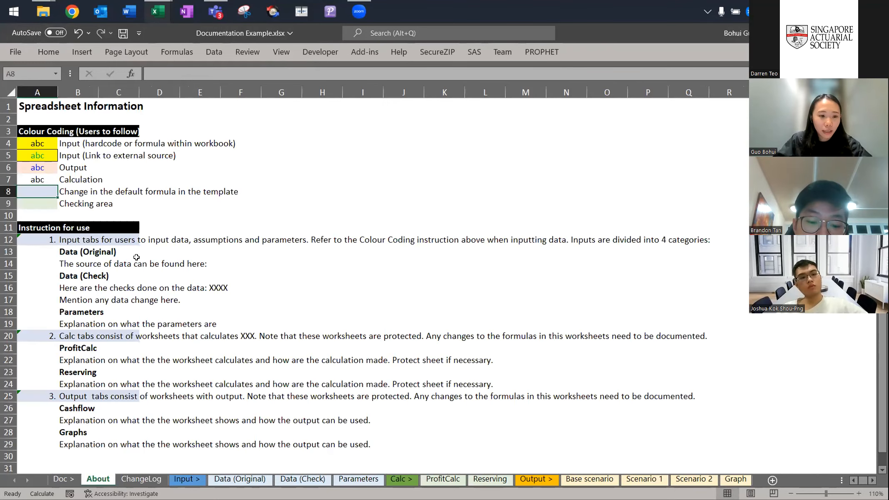
{"action": "scroll", "coordinate": [136, 258], "scroll_direction": "down", "scroll_amount": 3}
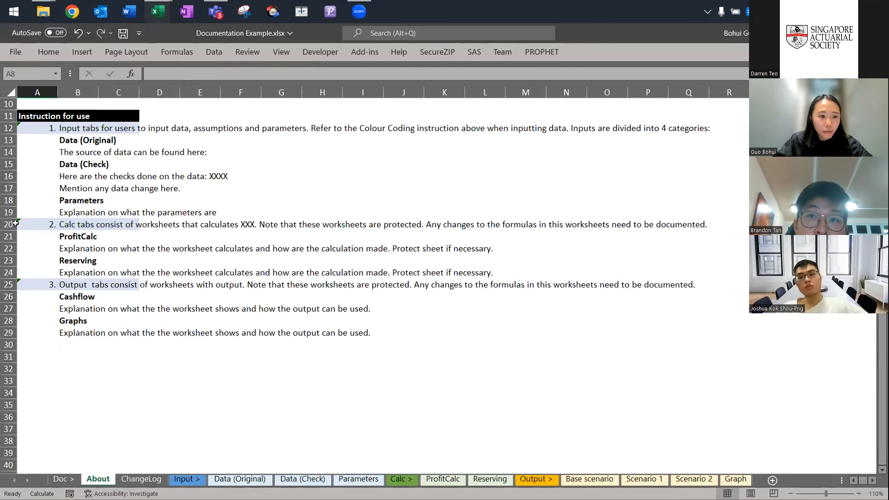
{"action": "left_click", "coordinate": [9, 224]}
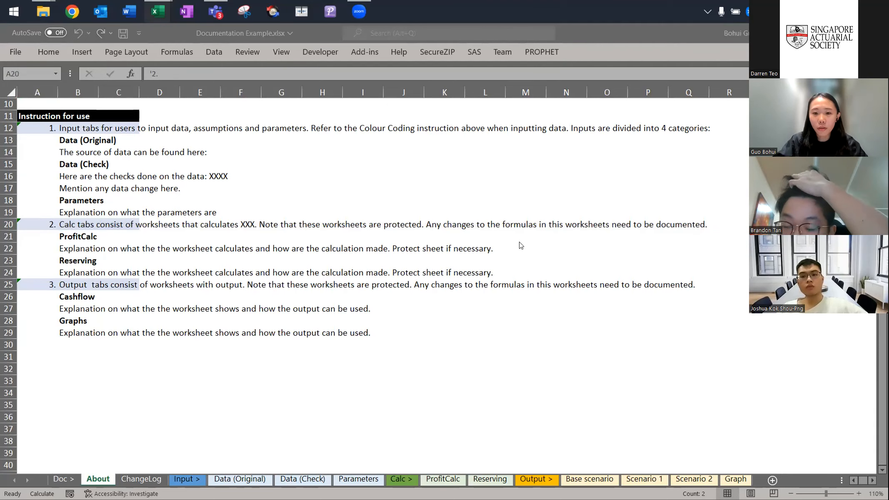
{"action": "scroll", "coordinate": [456, 287], "scroll_direction": "up", "scroll_amount": 3}
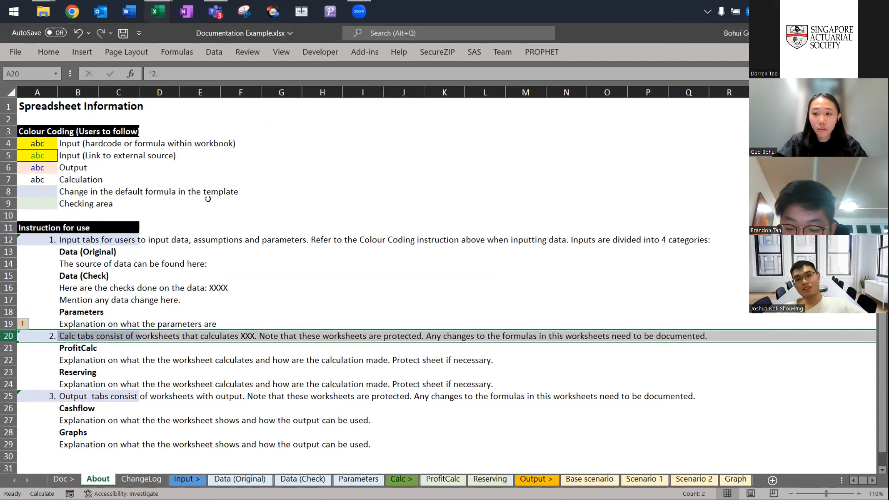
{"action": "scroll", "coordinate": [196, 276], "scroll_direction": "down", "scroll_amount": 2}
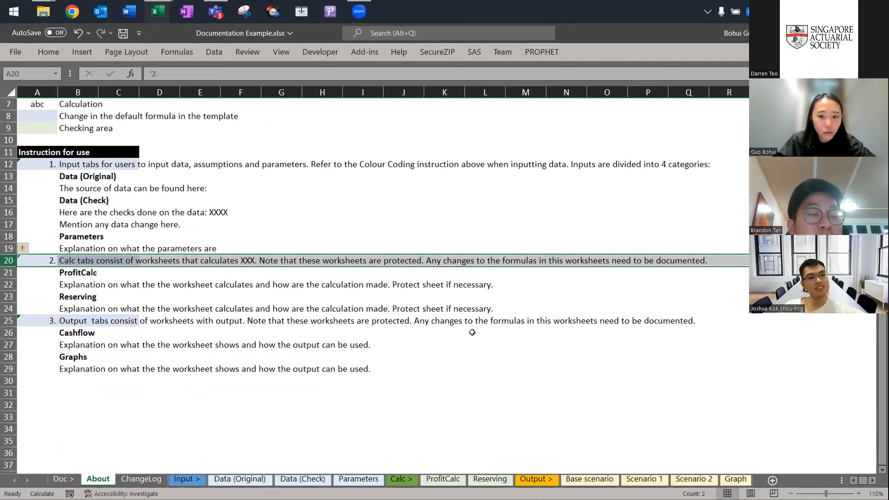
{"action": "left_click", "coordinate": [336, 309]}
{"action": "key", "text": "Left"}
{"action": "key", "text": "Left"}
{"action": "key", "text": "Left"}
Try to protect the ProfitCalc and Reserving sheets together as a group
{"action": "key", "text": "ctrl+Page_Down"}
{"action": "key", "text": "ctrl+Page_Down"}
{"action": "key", "text": "ctrl+Page_Down"}
{"action": "key", "text": "ctrl+Page_Down"}
{"action": "key", "text": "ctrl+Page_Down"}
{"action": "key", "text": "ctrl+Page_Down"}
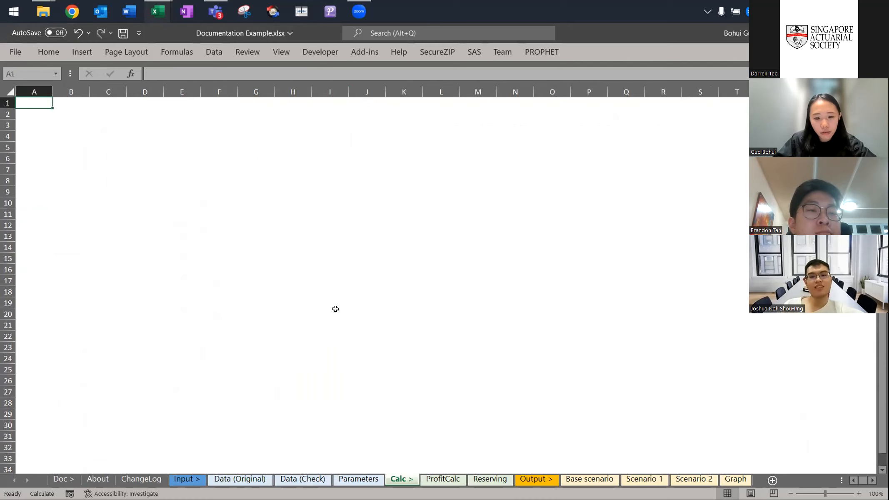
{"action": "key", "text": "ctrl+Page_Down"}
{"action": "key", "text": "ctrl+Page_Down"}
{"action": "left_click", "coordinate": [447, 479], "text": "shift"}
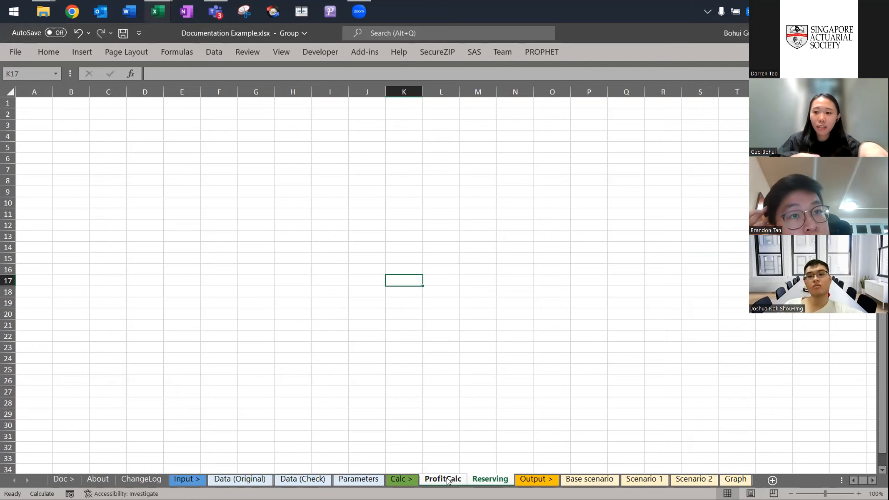
{"action": "right_click", "coordinate": [448, 478]}
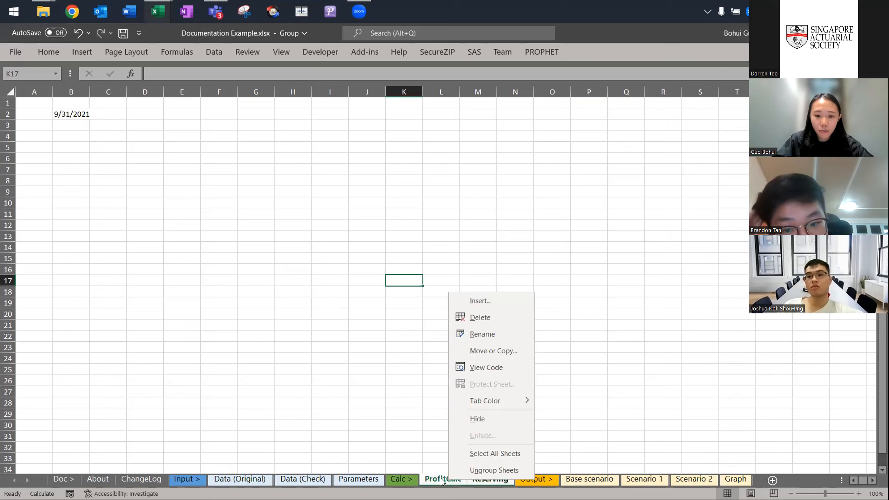
{"action": "key", "text": "Escape"}
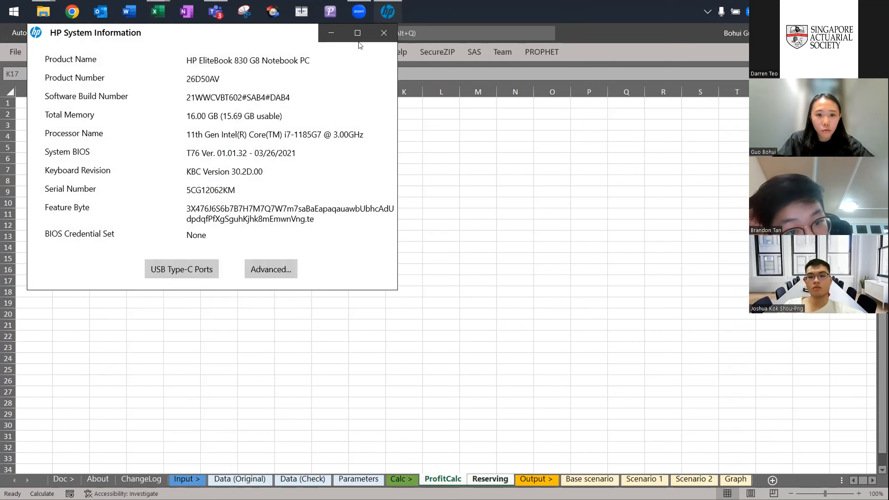
Examine the sheet protection options for ProfitCalc alone, including selecting locked and unlocked cells, and dismiss them without protecting it
{"action": "left_click", "coordinate": [404, 479]}
{"action": "left_click", "coordinate": [445, 479]}
{"action": "right_click", "coordinate": [446, 477]}
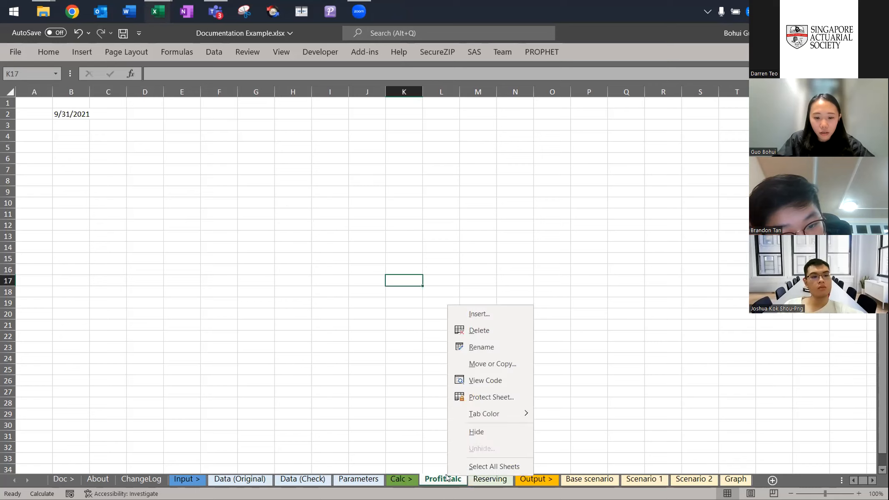
{"action": "left_click", "coordinate": [484, 389]}
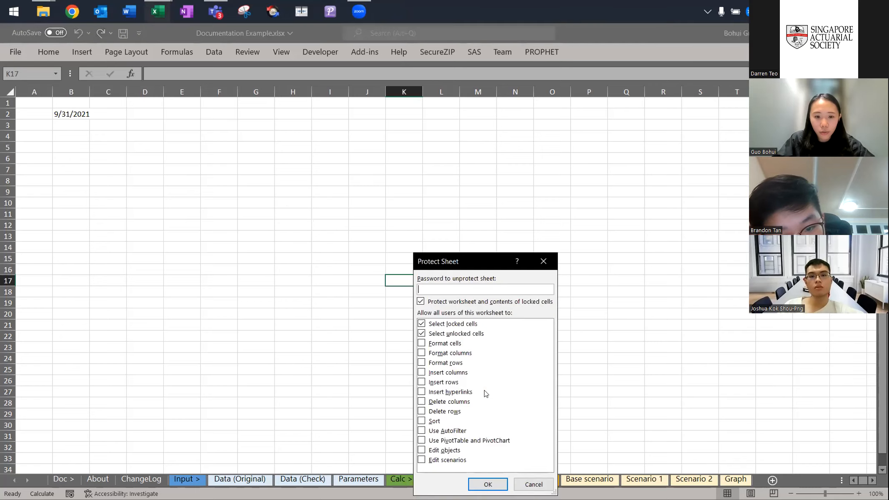
{"action": "left_click_drag", "start_coordinate": [481, 270], "coordinate": [363, 203]}
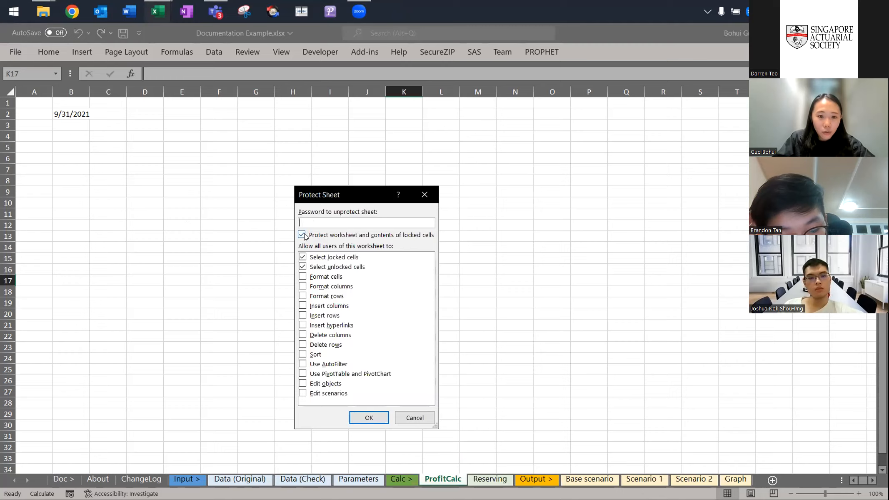
{"action": "left_click", "coordinate": [302, 267]}
{"action": "left_click", "coordinate": [303, 257]}
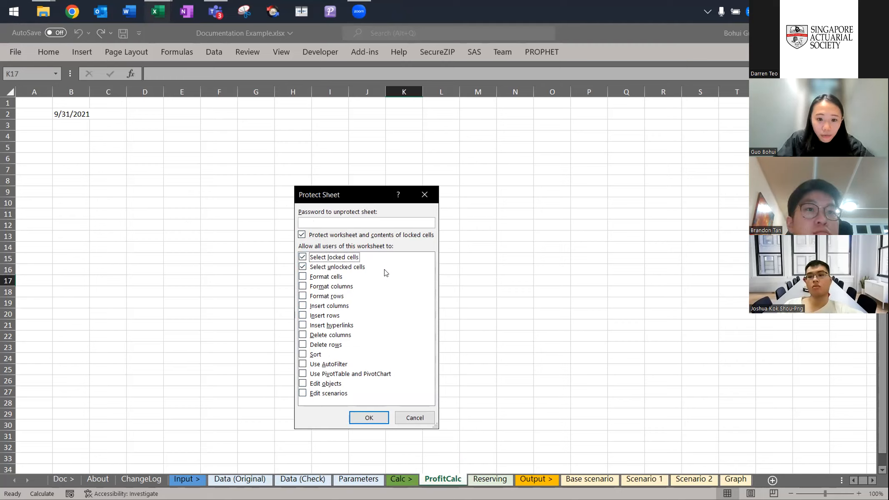
{"action": "left_click", "coordinate": [427, 422]}
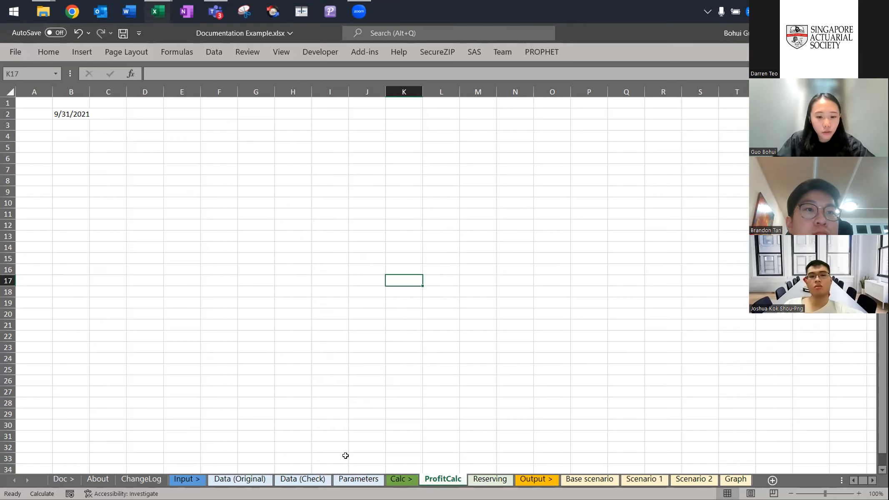
Return to the About sheet and highlight row 25, the instruction for the Output tabs
{"action": "key", "text": "ctrl+Page_Up"}
{"action": "key", "text": "ctrl+Page_Up"}
{"action": "key", "text": "ctrl+Page_Up"}
{"action": "key", "text": "ctrl+Page_Up"}
{"action": "key", "text": "ctrl+Page_Up"}
{"action": "key", "text": "ctrl+Page_Up"}
{"action": "key", "text": "ctrl+Page_Up"}
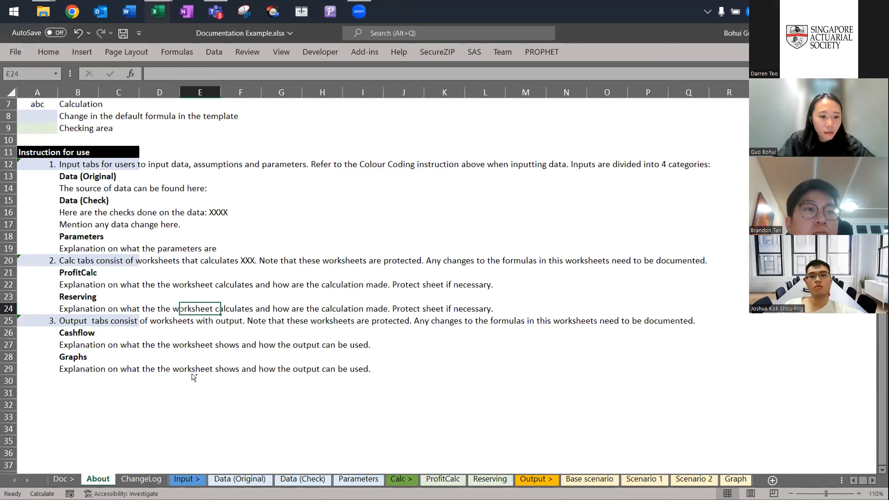
{"action": "left_click", "coordinate": [620, 334]}
{"action": "left_click", "coordinate": [100, 332]}
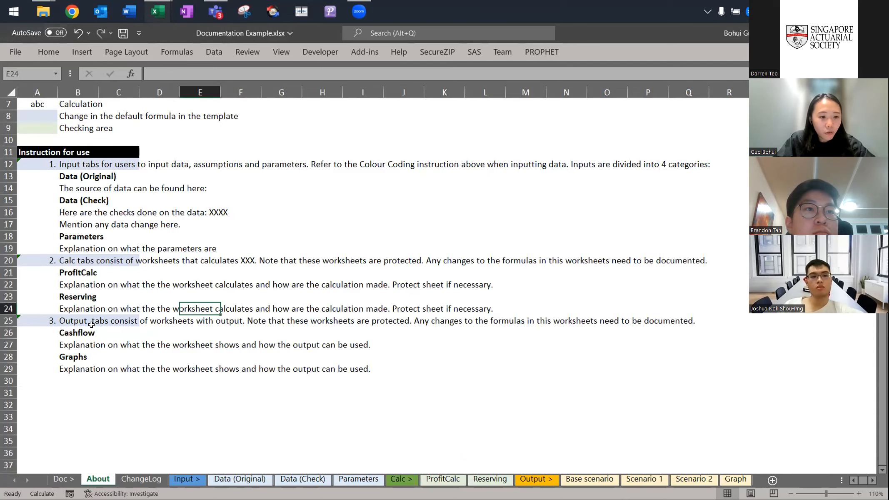
{"action": "left_click", "coordinate": [70, 318]}
{"action": "key", "text": "shift+space"}
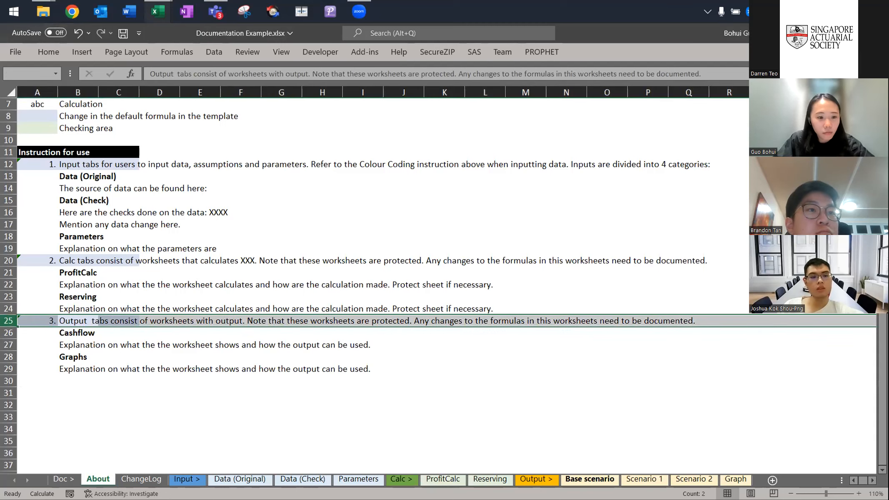
Look through the output scenario sheets, starting from Base scenario
{"action": "left_click", "coordinate": [589, 479]}
{"action": "key", "text": "ctrl+Page_Down"}
{"action": "key", "text": "ctrl+Page_Down"}
{"action": "key", "text": "ctrl+Page_Up"}
{"action": "key", "text": "ctrl+Page_Up"}
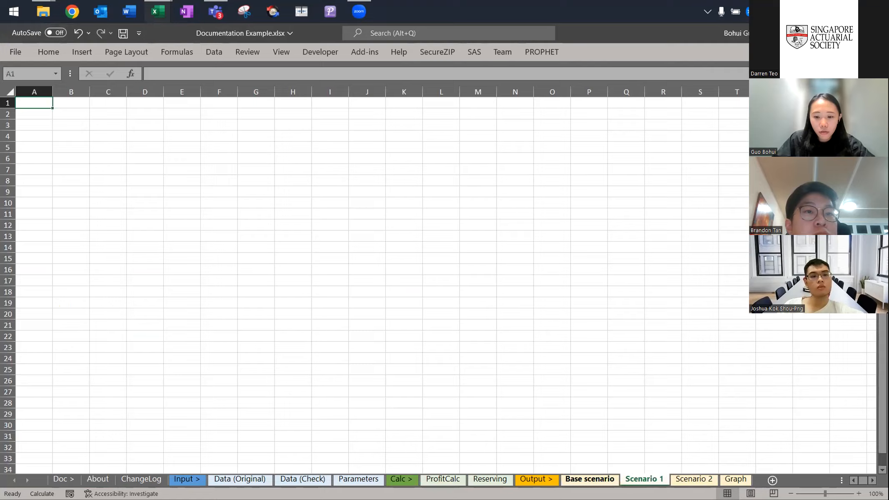
Review the Cashflow and Graphs explanations on the About sheet and the Output tabs note about documenting formula changes
{"action": "key", "text": "ctrl+Page_Up"}
{"action": "key", "text": "ctrl+Page_Up"}
{"action": "key", "text": "ctrl+Page_Up"}
{"action": "key", "text": "ctrl+Page_Up"}
{"action": "key", "text": "ctrl+Page_Up"}
{"action": "key", "text": "ctrl+Page_Up"}
{"action": "key", "text": "ctrl+Page_Up"}
{"action": "key", "text": "ctrl+Page_Up"}
{"action": "key", "text": "ctrl+Page_Up"}
{"action": "key", "text": "ctrl+Page_Up"}
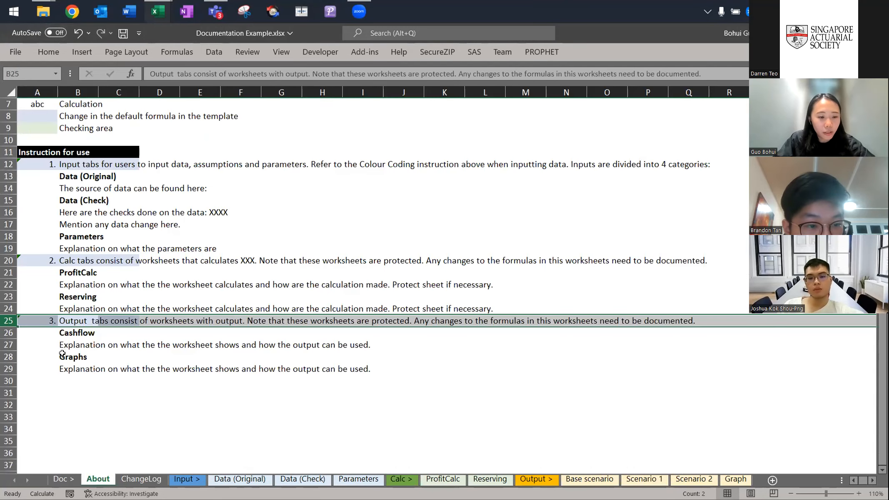
{"action": "left_click_drag", "start_coordinate": [67, 335], "coordinate": [367, 371]}
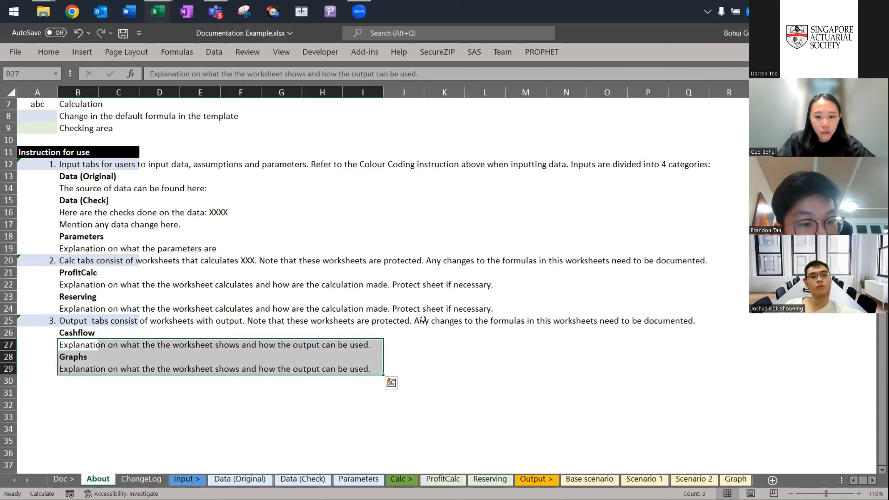
{"action": "left_click", "coordinate": [467, 321]}
{"action": "left_click", "coordinate": [438, 321]}
{"action": "key", "text": "ctrl+Left"}
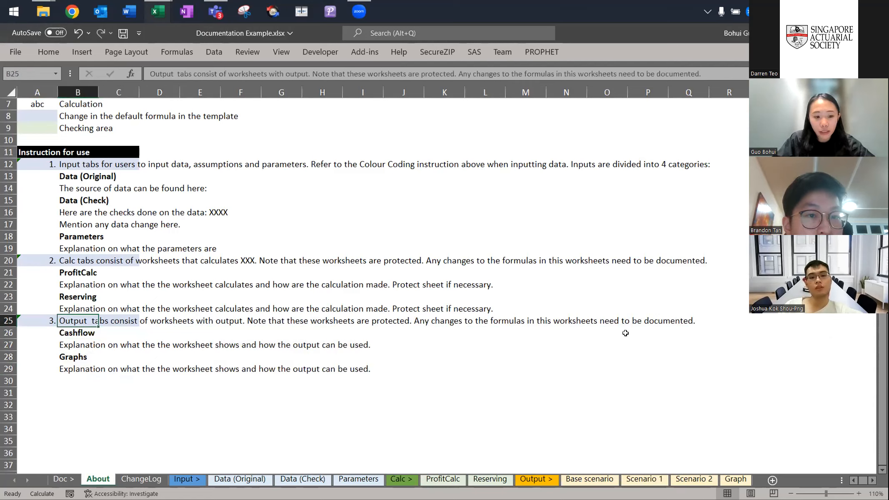
Review the ChangeLog table in A3:E5, covering its date, version, author, worksheet and change made columns
{"action": "key", "text": "ctrl+Page_Down"}
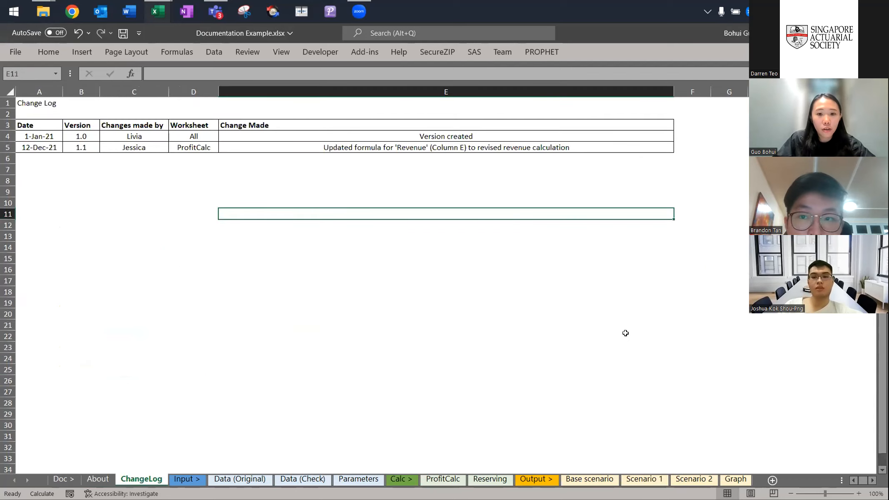
{"action": "key", "text": "ctrl+Home"}
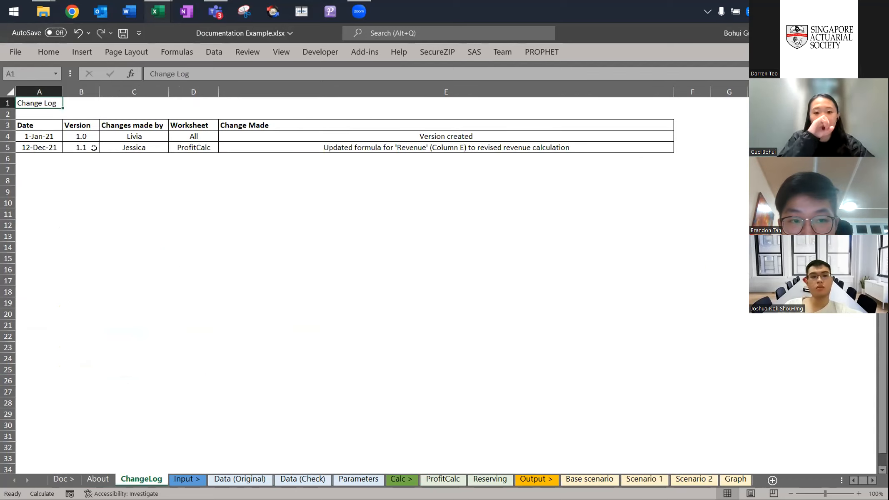
{"action": "left_click_drag", "start_coordinate": [28, 125], "coordinate": [218, 148]}
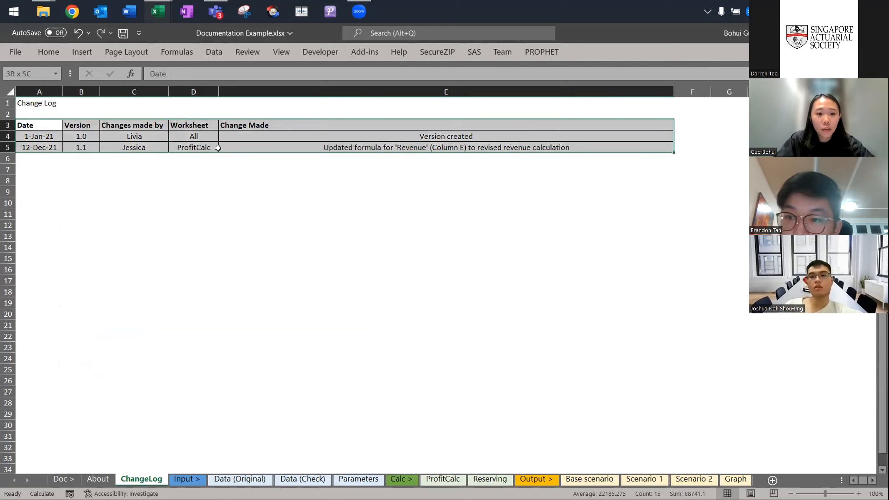
{"action": "key", "text": "Right"}
{"action": "key", "text": "Right"}
{"action": "key", "text": "Right"}
{"action": "key", "text": "Left"}
{"action": "key", "text": "Left"}
{"action": "key", "text": "Left"}
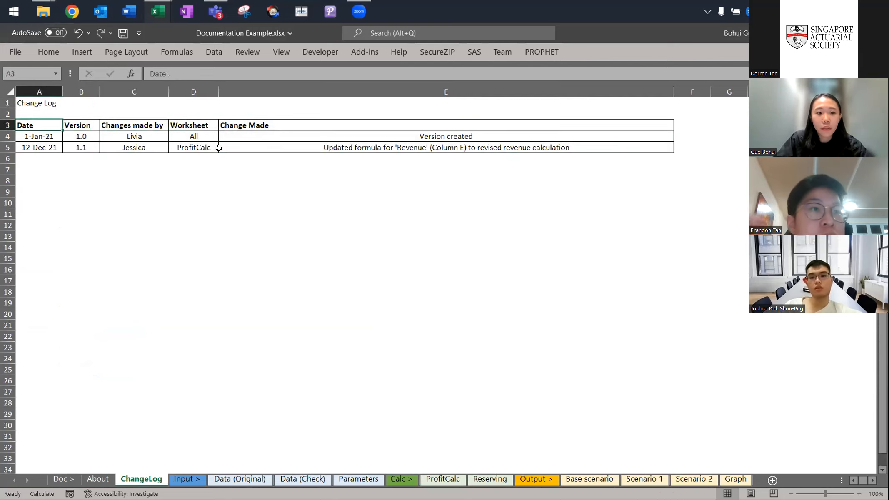
Examine the first ChangeLog entry in row 4 across to its change description in column E
{"action": "key", "text": "Down"}
{"action": "key", "text": "ctrl+Right"}
{"action": "key", "text": "Left"}
{"action": "key", "text": "Right"}
{"action": "key", "text": "ctrl+Page_Down"}
{"action": "key", "text": "ctrl+Page_Up"}
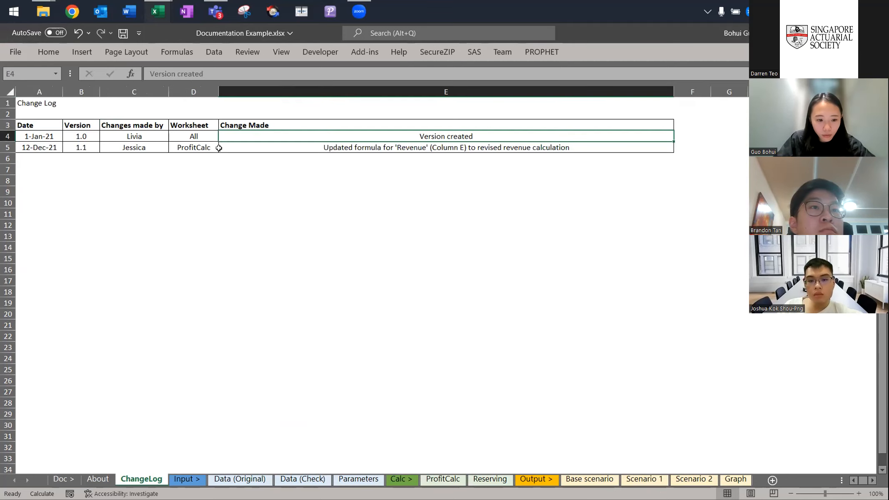
Switch to the StudentCopy workbook and highlight the general workbook design best practice in rows 13 to 14 of Part III - Documentation
{"action": "key", "text": "ctrl+Page_Up"}
{"action": "scroll", "coordinate": [219, 148], "scroll_direction": "up", "scroll_amount": 2}
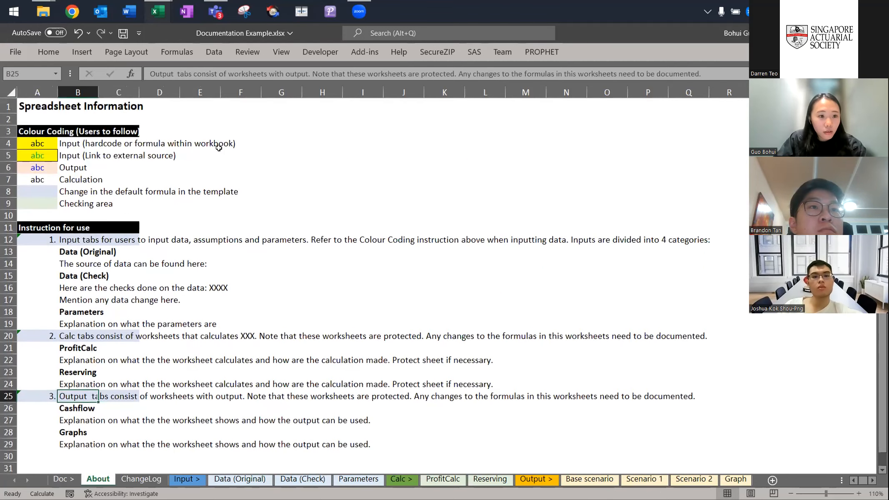
{"action": "key", "text": "alt+Tab"}
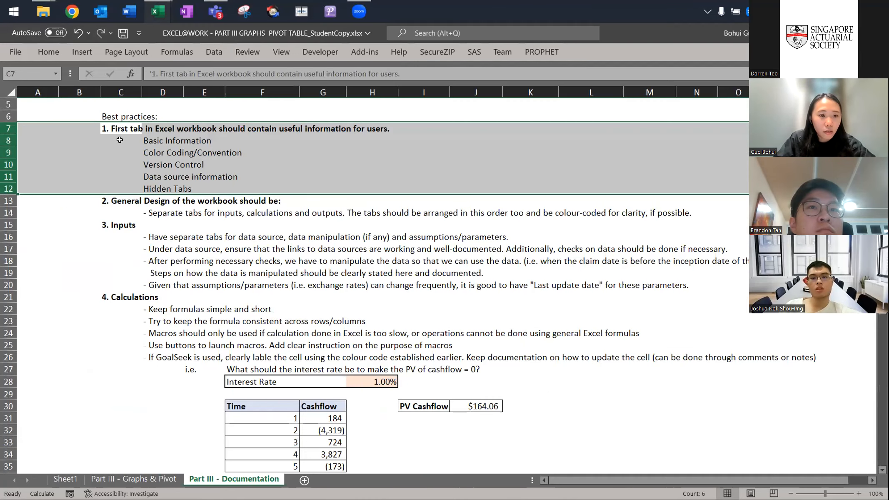
{"action": "left_click", "coordinate": [124, 200]}
{"action": "scroll", "coordinate": [318, 175], "scroll_direction": "down", "scroll_amount": 2}
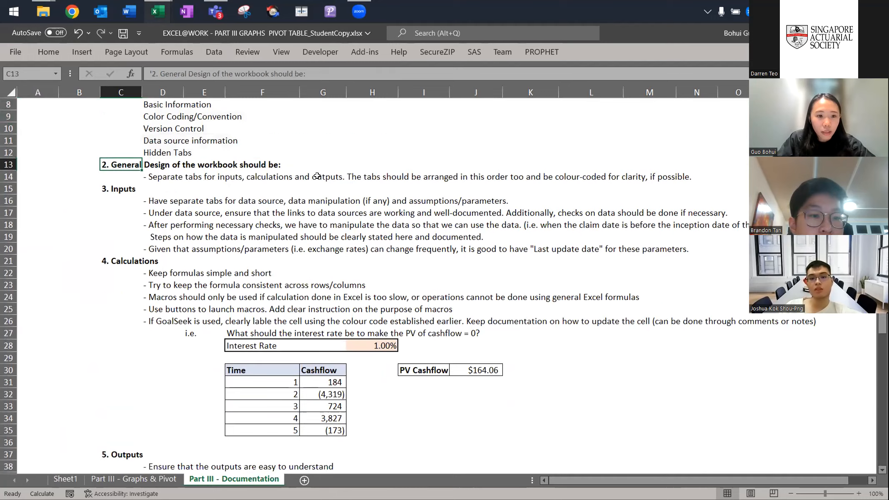
{"action": "scroll", "coordinate": [317, 176], "scroll_direction": "up", "scroll_amount": 1}
{"action": "key", "text": "shift+space"}
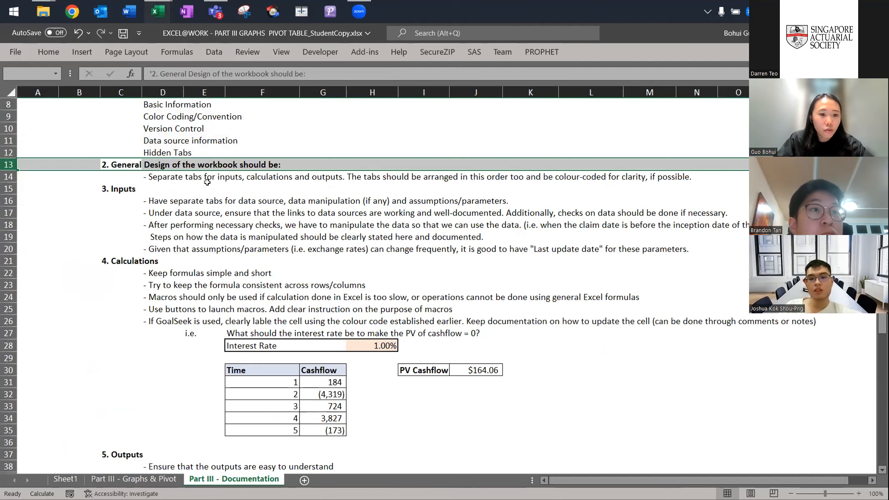
{"action": "key", "text": "shift+Down"}
{"action": "left_click", "coordinate": [620, 95]}
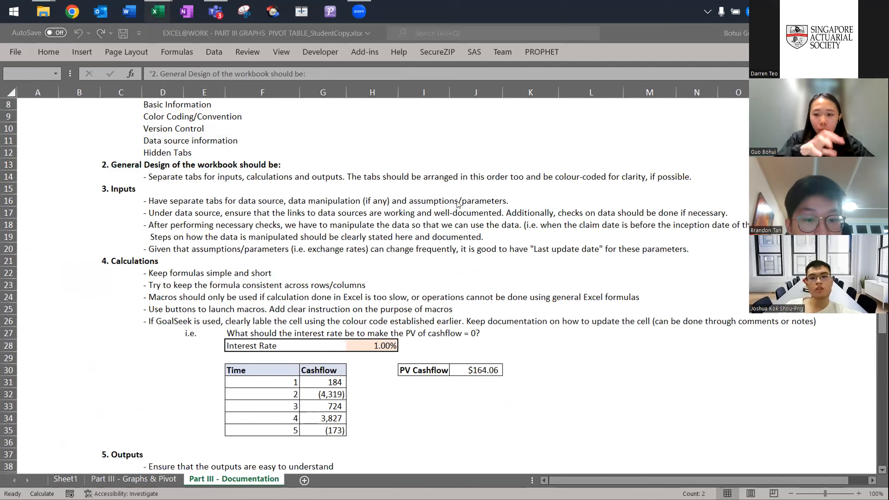
Highlight rows 15 to 17 of the Inputs section, covering separate input tabs and well-documented data source links
{"action": "left_click", "coordinate": [129, 188]}
{"action": "key", "text": "shift+space"}
{"action": "key", "text": "shift+Down"}
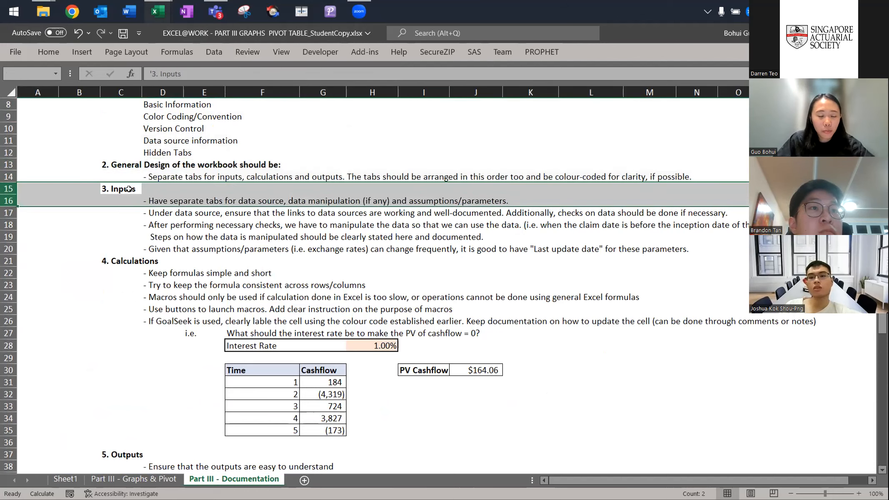
{"action": "key", "text": "shift+Down"}
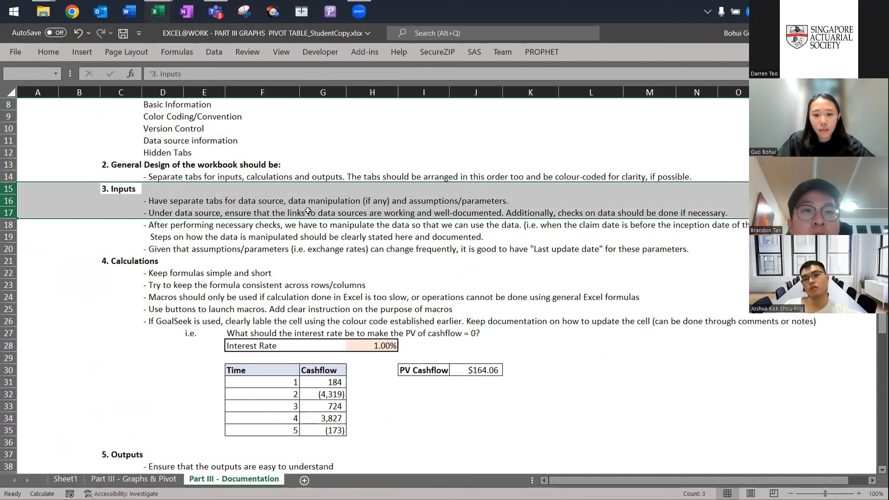
Switch to Documentation Example.xlsx and examine the policy records and column fields on the Data (Original) sheet
{"action": "key", "text": "alt+Tab"}
{"action": "key", "text": "ctrl+Page_Down"}
{"action": "key", "text": "ctrl+Page_Down"}
{"action": "key", "text": "ctrl+Page_Down"}
{"action": "key", "text": "Down"}
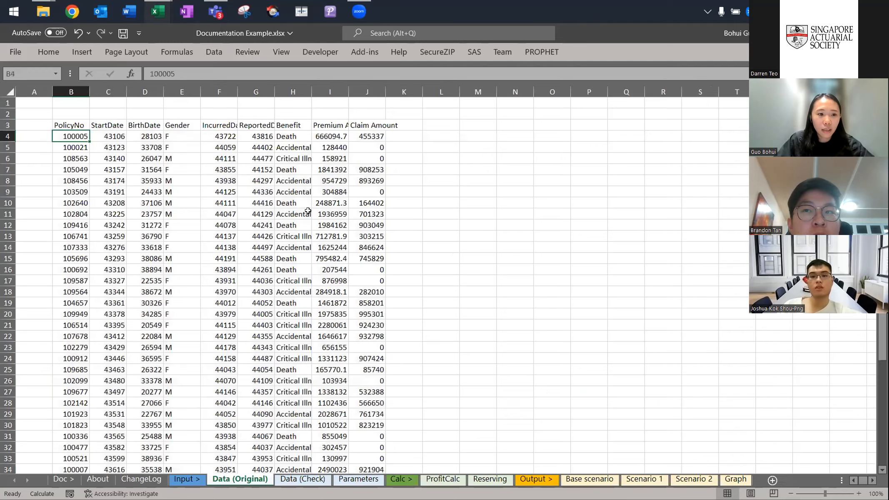
{"action": "key", "text": "ctrl+shift+Down"}
{"action": "key", "text": "Up"}
{"action": "key", "text": "Down"}
{"action": "key", "text": "Down"}
{"action": "key", "text": "Right"}
{"action": "key", "text": "Right"}
{"action": "key", "text": "Right"}
{"action": "key", "text": "Right"}
{"action": "key", "text": "Right"}
{"action": "key", "text": "Right"}
{"action": "key", "text": "Up"}
{"action": "key", "text": "Left"}
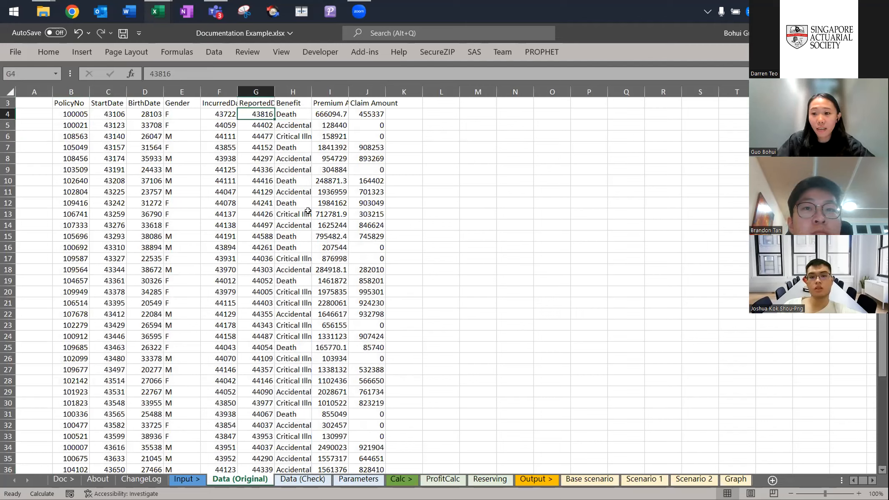
Return to the StudentCopy workbook and extend the Inputs highlight through row 20, covering data manipulation and last update dates
{"action": "key", "text": "alt+Tab"}
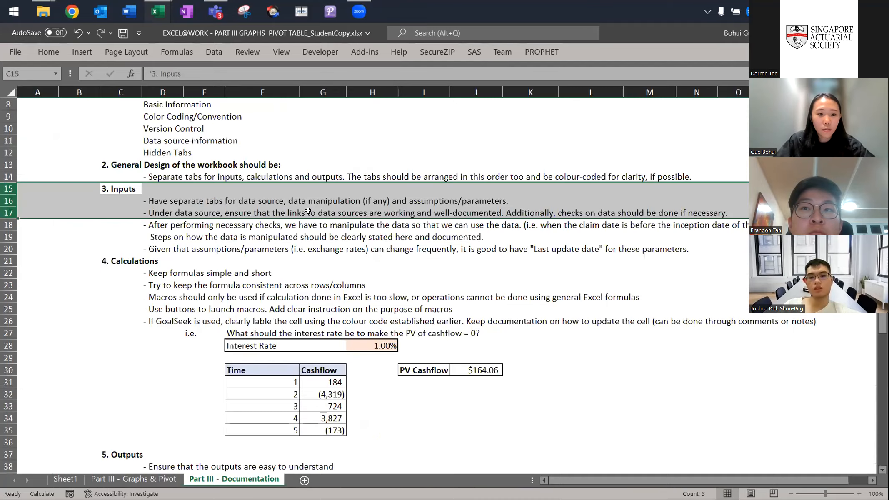
{"action": "key", "text": "shift+Down"}
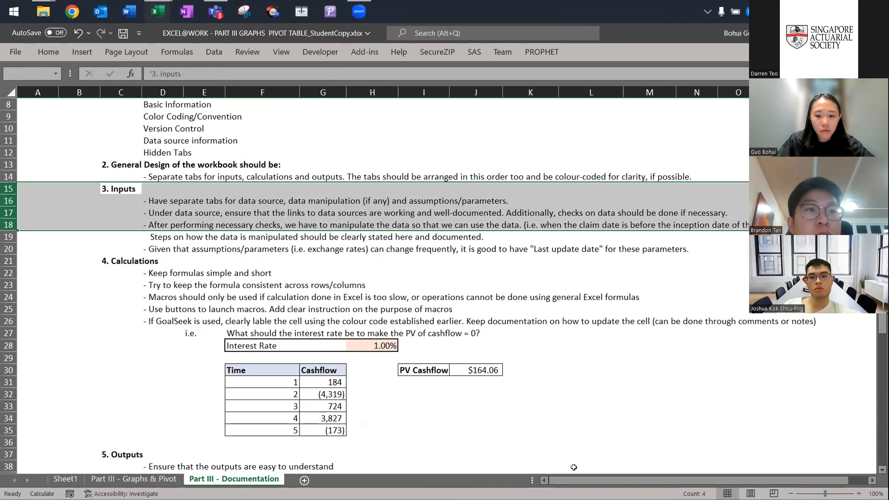
{"action": "left_click_drag", "start_coordinate": [575, 480], "coordinate": [614, 476]}
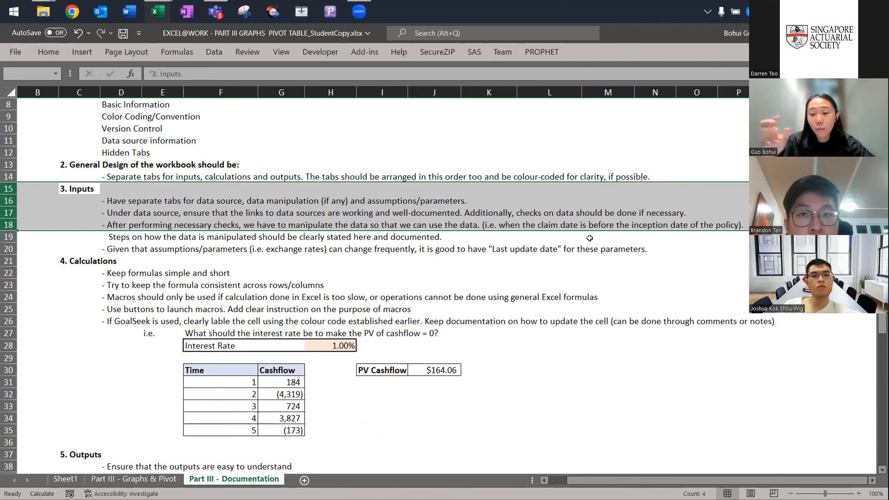
{"action": "left_click_drag", "start_coordinate": [589, 238], "coordinate": [590, 239]}
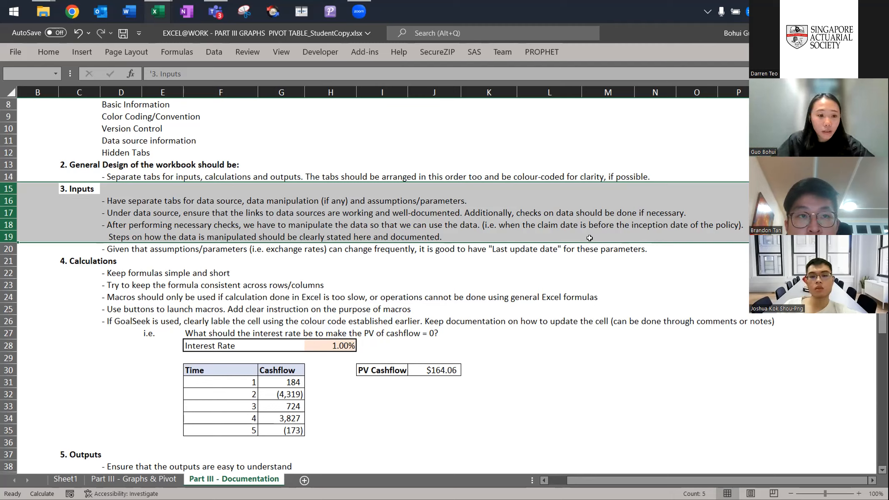
{"action": "key", "text": "shift+Down"}
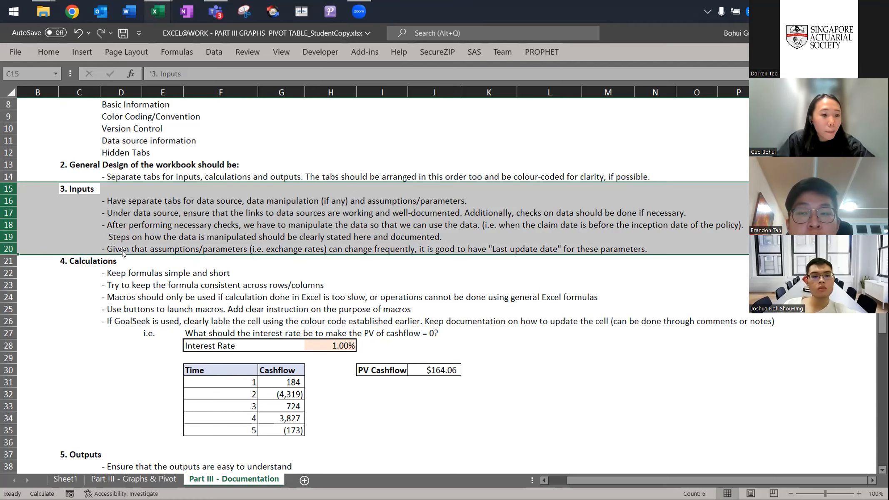
Highlight rows 21 to 23 of the Calculations section, covering simple, short and consistent formulas
{"action": "key", "text": "Down"}
{"action": "key", "text": "Down"}
{"action": "key", "text": "Down"}
{"action": "key", "text": "Down"}
{"action": "key", "text": "Down"}
{"action": "key", "text": "Down"}
{"action": "key", "text": "Down"}
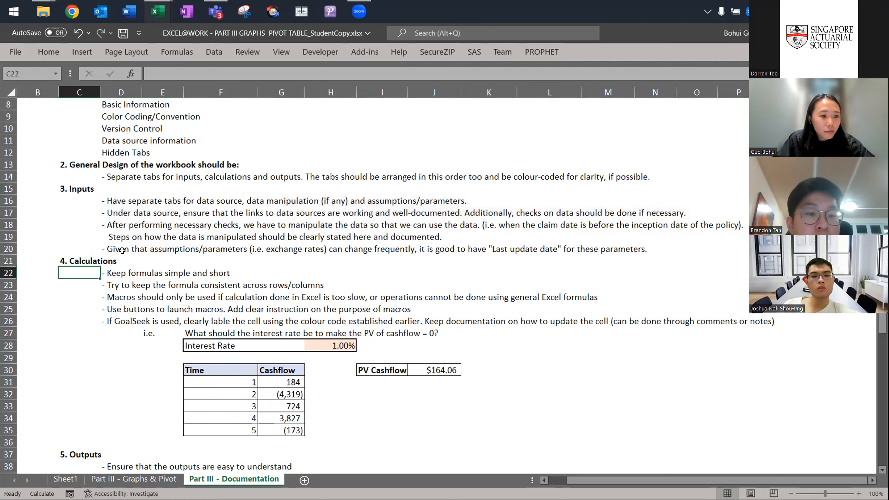
{"action": "key", "text": "Down"}
{"action": "key", "text": "Down"}
{"action": "key", "text": "Down"}
{"action": "key", "text": "Down"}
{"action": "key", "text": "Down"}
{"action": "key", "text": "Down"}
{"action": "key", "text": "Down"}
{"action": "key", "text": "Down"}
{"action": "key", "text": "Down"}
{"action": "key", "text": "Down"}
{"action": "key", "text": "Down"}
{"action": "key", "text": "Down"}
{"action": "key", "text": "Down"}
{"action": "key", "text": "Down"}
{"action": "key", "text": "Down"}
{"action": "key", "text": "Down"}
{"action": "key", "text": "Down"}
{"action": "key", "text": "Down"}
{"action": "key", "text": "Down"}
{"action": "key", "text": "Down"}
{"action": "key", "text": "Up"}
{"action": "key", "text": "Up"}
{"action": "key", "text": "Up"}
{"action": "key", "text": "Up"}
{"action": "key", "text": "Up"}
{"action": "key", "text": "Up"}
{"action": "key", "text": "Up"}
{"action": "key", "text": "Up"}
{"action": "key", "text": "Up"}
{"action": "key", "text": "Up"}
{"action": "key", "text": "Up"}
{"action": "key", "text": "Up"}
{"action": "key", "text": "Up"}
{"action": "key", "text": "Up"}
{"action": "key", "text": "Up"}
{"action": "key", "text": "Up"}
{"action": "key", "text": "Up"}
{"action": "key", "text": "Up"}
{"action": "key", "text": "Up"}
{"action": "key", "text": "Up"}
{"action": "key", "text": "Down"}
{"action": "key", "text": "Down"}
{"action": "key", "text": "Down"}
{"action": "key", "text": "shift+space"}
{"action": "key", "text": "shift+Down"}
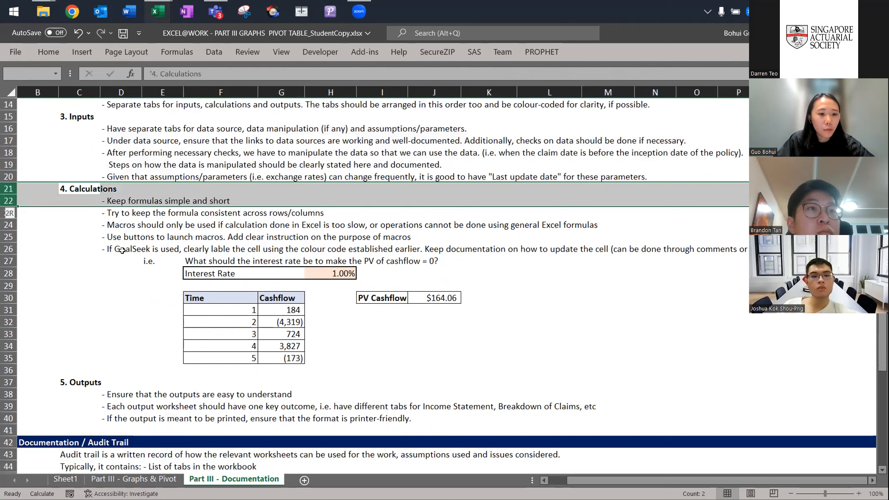
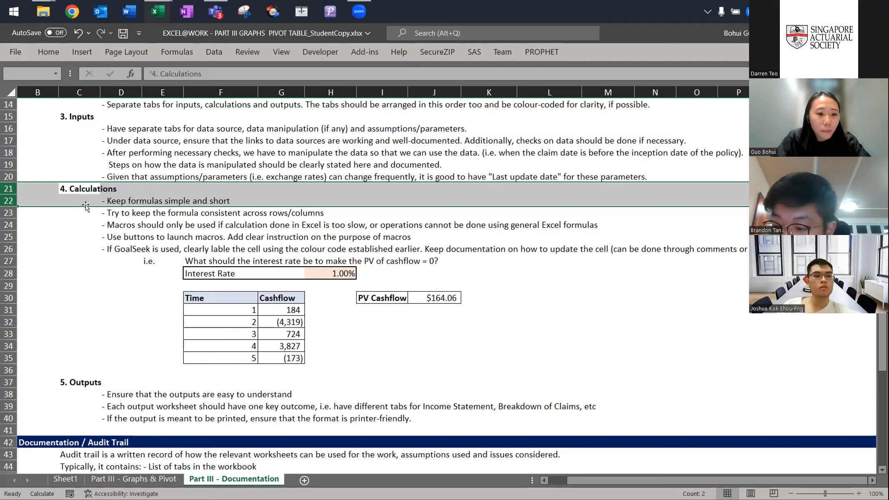
{"action": "key", "text": "shift+Down"}
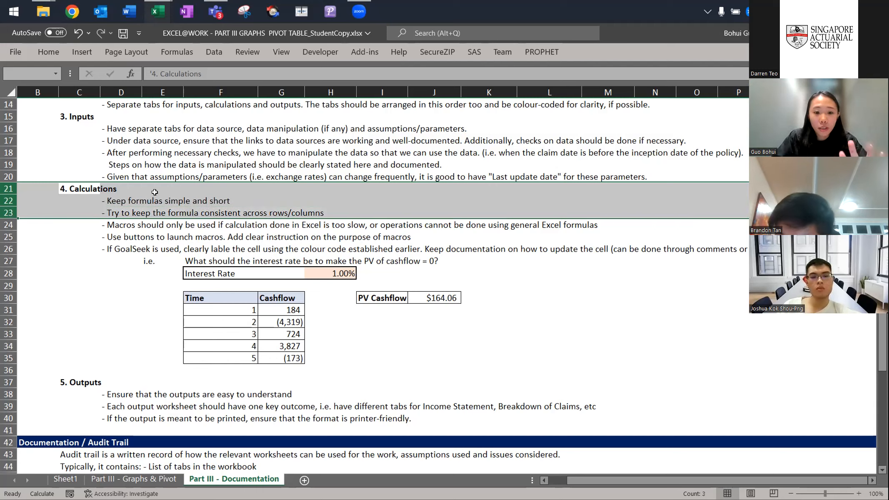
Highlight the row 24 guideline on when macros should be used for calculations
{"action": "left_click", "coordinate": [269, 228]}
{"action": "key", "text": "Left"}
{"action": "key", "text": "Left"}
{"action": "key", "text": "Left"}
{"action": "key", "text": "Left"}
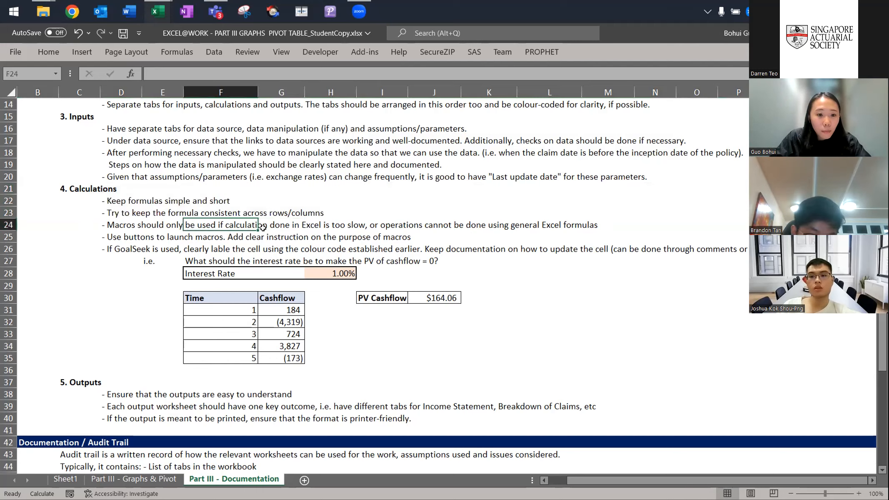
{"action": "key", "text": "Right"}
{"action": "key", "text": "Right"}
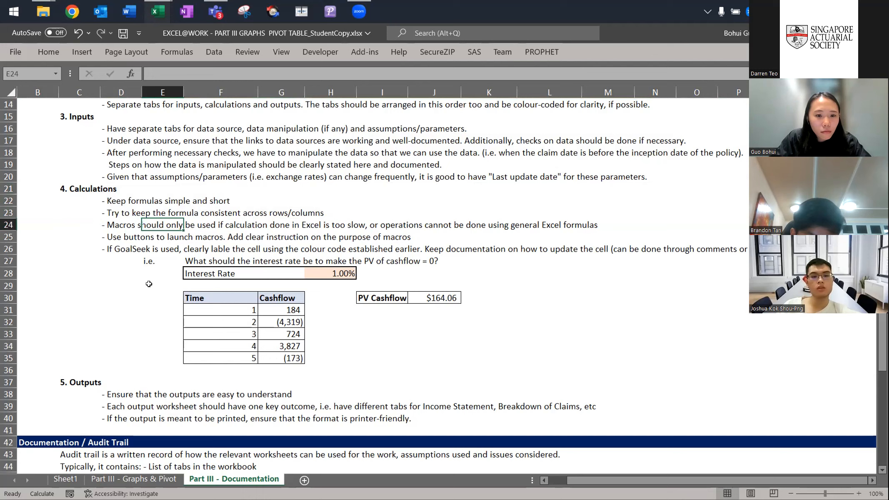
{"action": "key", "text": "shift+space"}
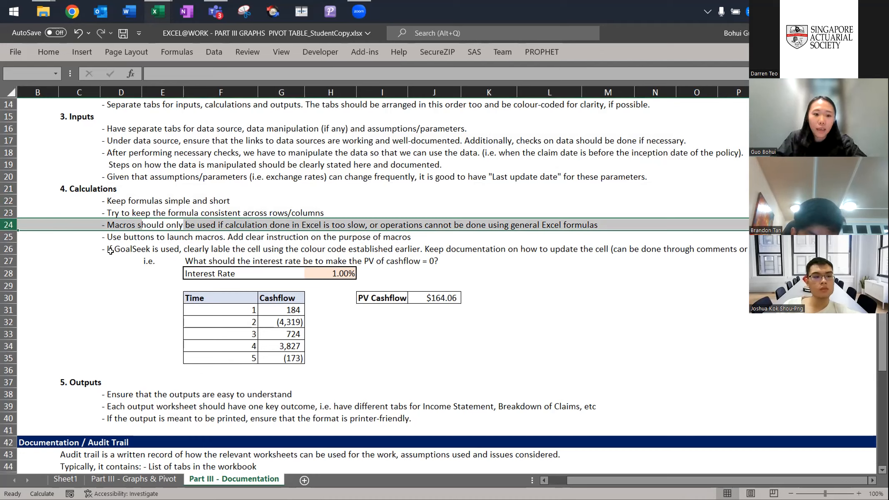
{"action": "key", "text": "Left"}
{"action": "key", "text": "shift+space"}
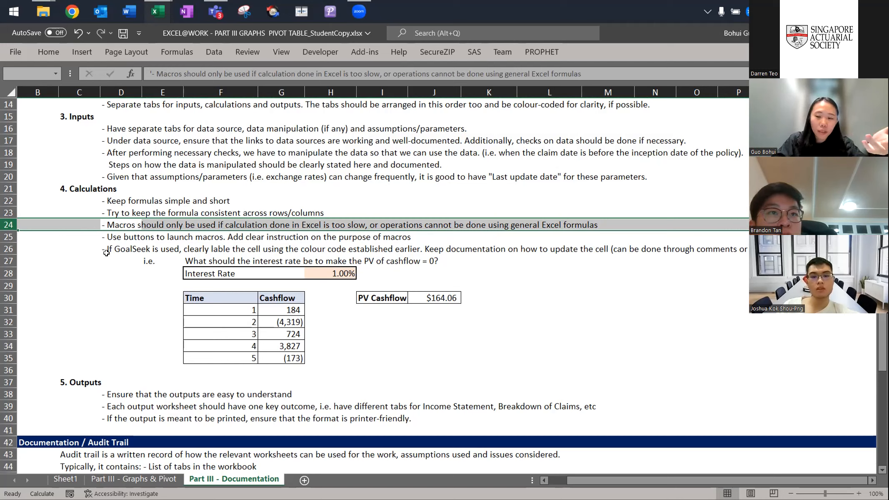
Highlight the row 25 guideline on launching macros with buttons and adding clear instructions on their purpose
{"action": "key", "text": "Down"}
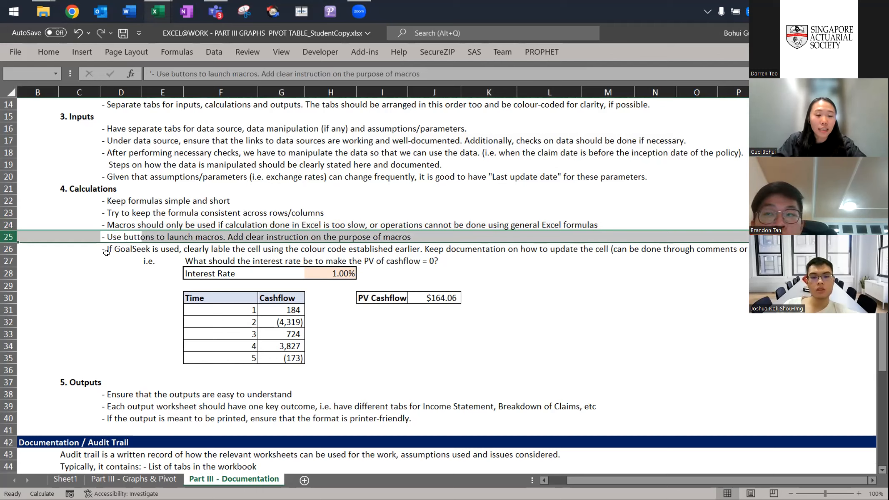
{"action": "key", "text": "shift+space"}
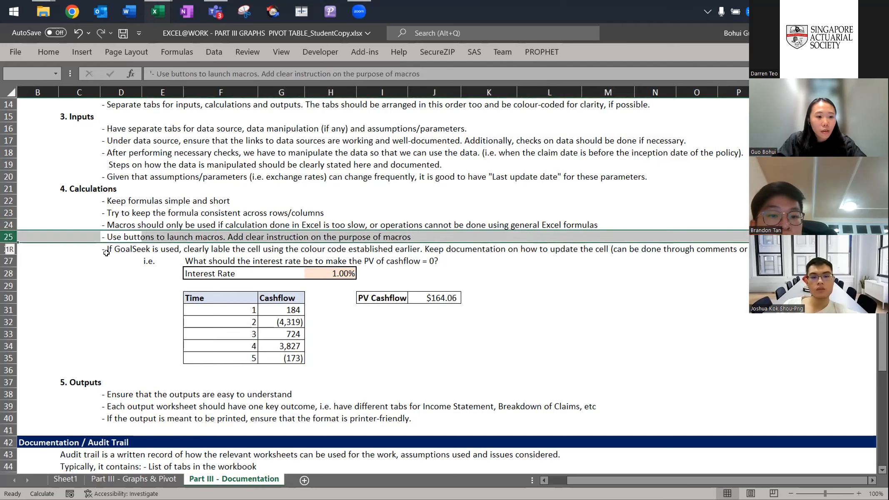
{"action": "key", "text": "shift+Down"}
{"action": "key", "text": "Up"}
{"action": "key", "text": "Down"}
{"action": "key", "text": "shift+space"}
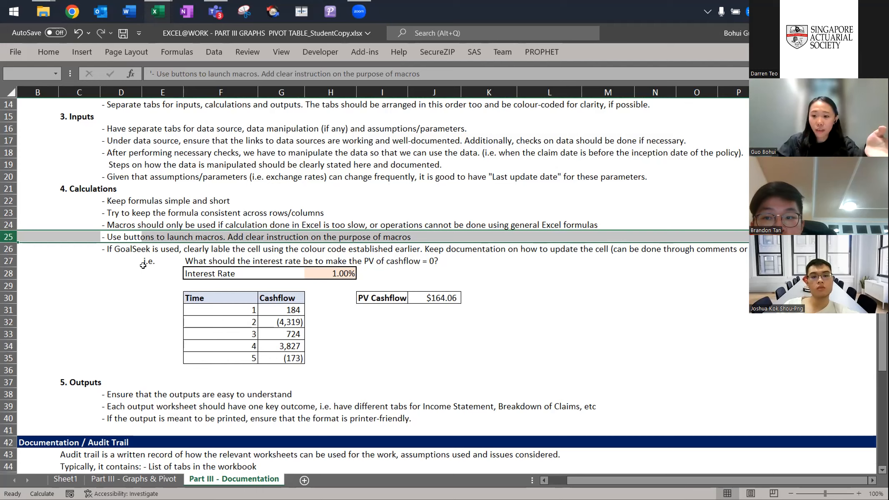
Review the GoalSeek guideline in row 26 on labelling the cell by colour code and documenting how to update it
{"action": "left_click", "coordinate": [102, 247]}
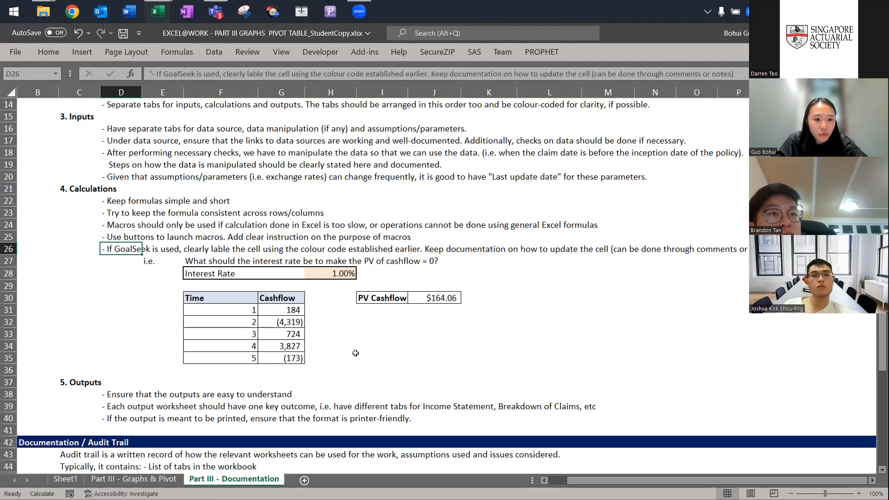
{"action": "scroll", "coordinate": [355, 353], "scroll_direction": "down", "scroll_amount": 2}
{"action": "scroll", "coordinate": [356, 353], "scroll_direction": "up", "scroll_amount": 1}
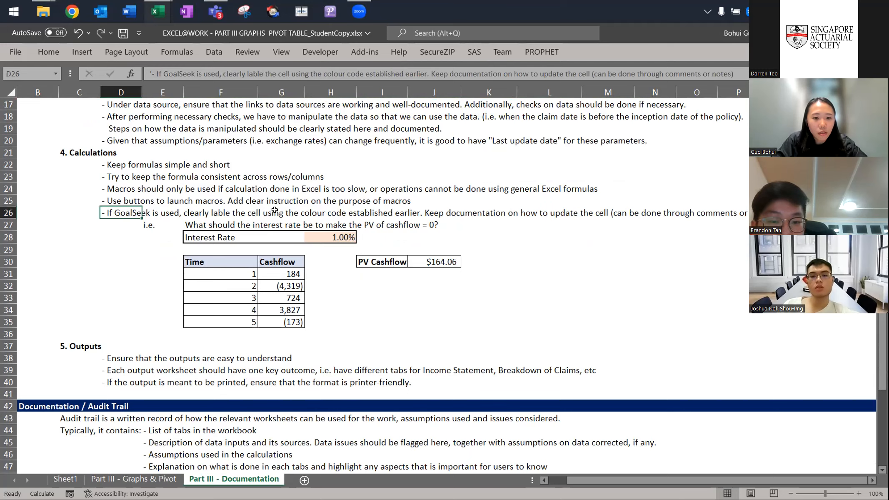
{"action": "scroll", "coordinate": [392, 279], "scroll_direction": "up", "scroll_amount": 1}
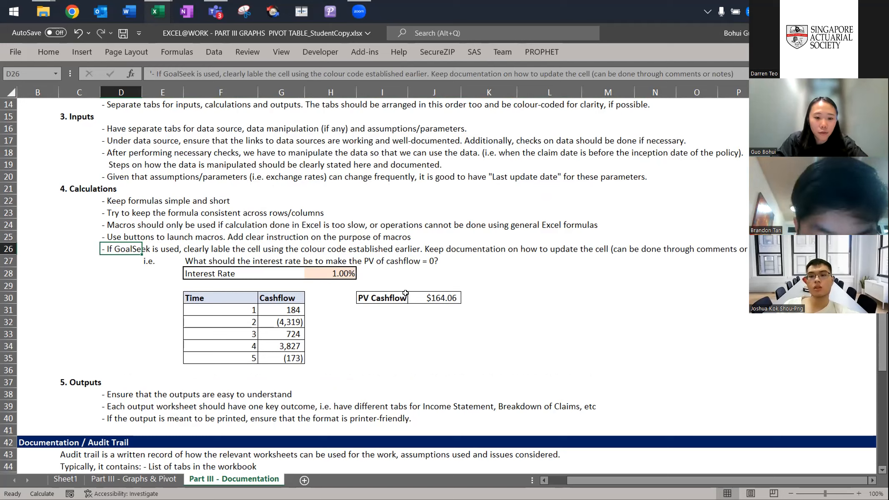
{"action": "left_click", "coordinate": [533, 247]}
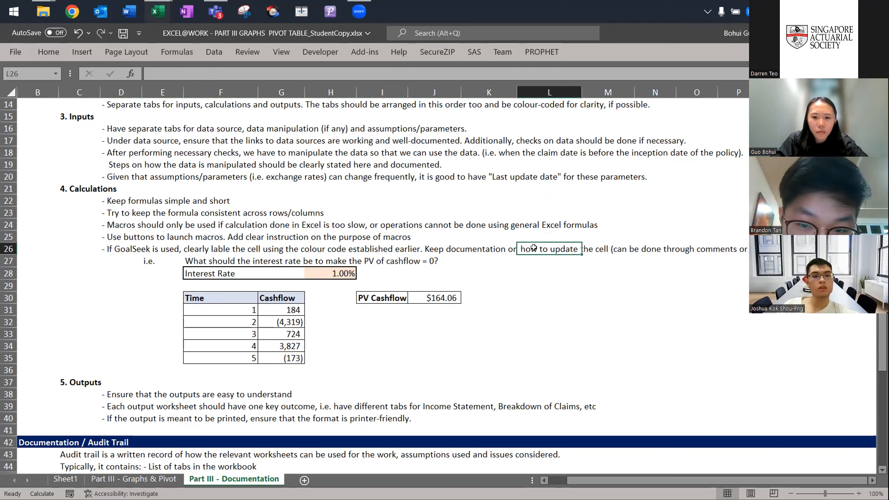
{"action": "key", "text": "Left"}
{"action": "key", "text": "Left"}
{"action": "key", "text": "Left"}
{"action": "key", "text": "Left"}
{"action": "key", "text": "Left"}
{"action": "key", "text": "Left"}
{"action": "key", "text": "Left"}
{"action": "key", "text": "Left"}
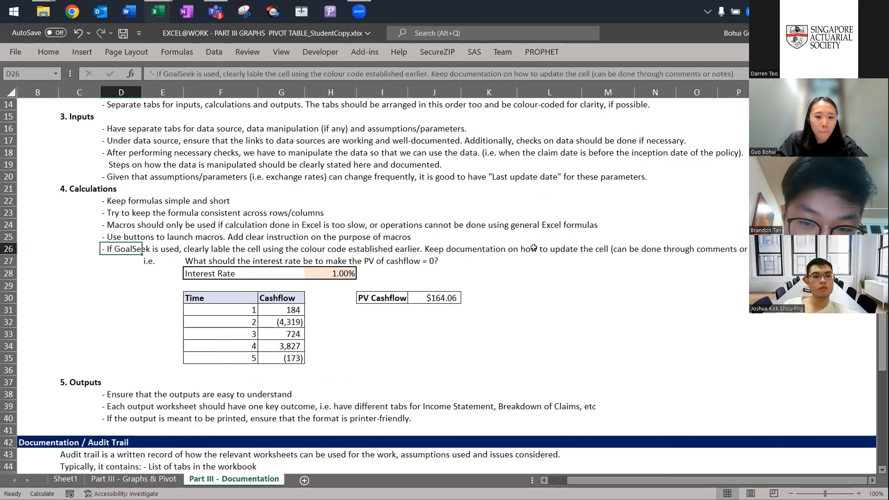
Examine the GoalSeek example's interest rate in H28, question in F27, cashflow table in F30:G35 and PV Cashflow in J30
{"action": "left_click", "coordinate": [323, 274]}
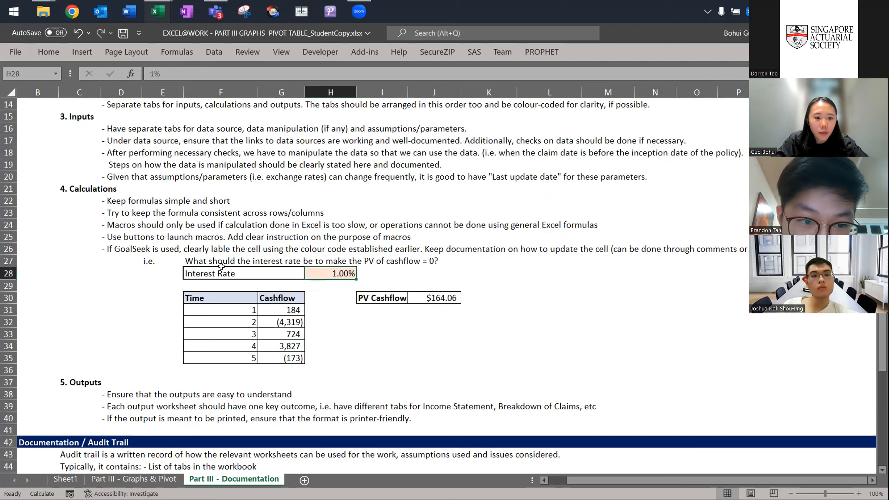
{"action": "left_click", "coordinate": [207, 263]}
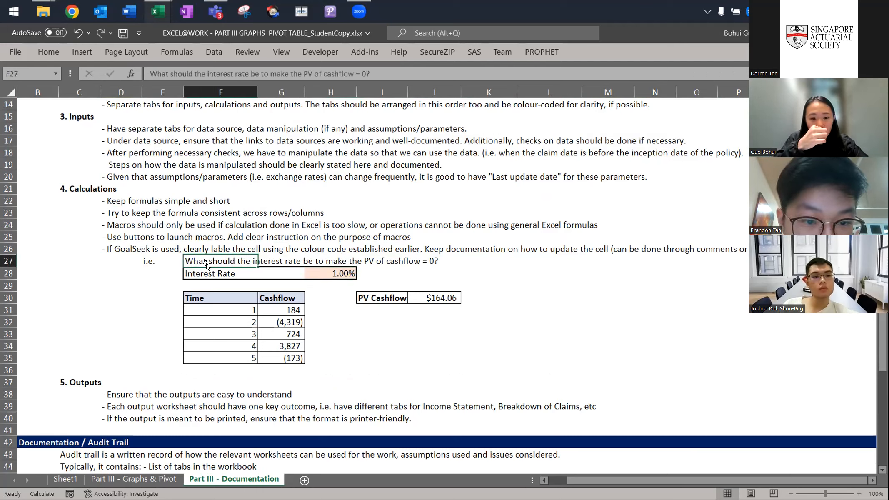
{"action": "left_click_drag", "start_coordinate": [208, 298], "coordinate": [291, 361]}
{"action": "left_click", "coordinate": [430, 299]}
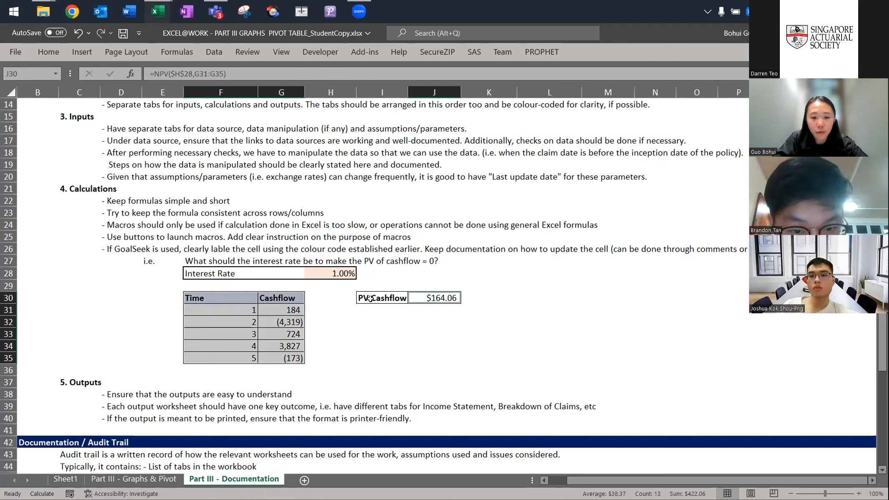
Inspect the cell references in the PV Cashflow formula in J30 and highlight the Time and Cashflow table
{"action": "left_click", "coordinate": [435, 297]}
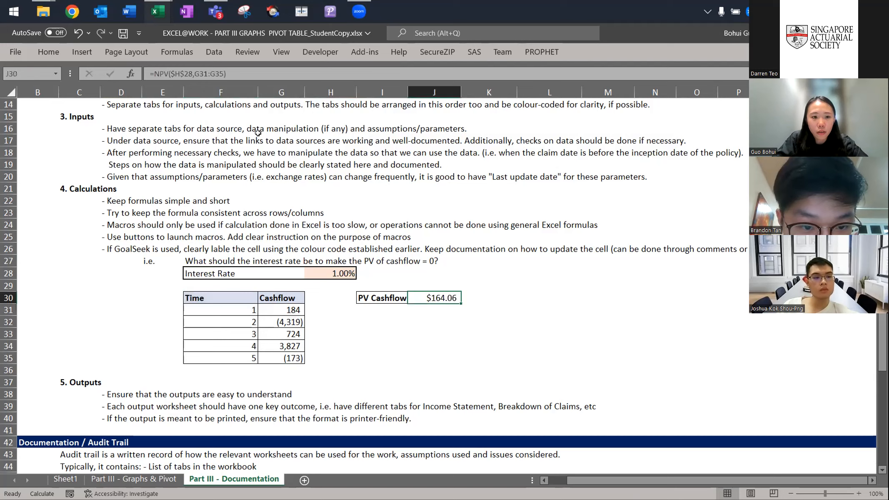
{"action": "left_click", "coordinate": [233, 72]}
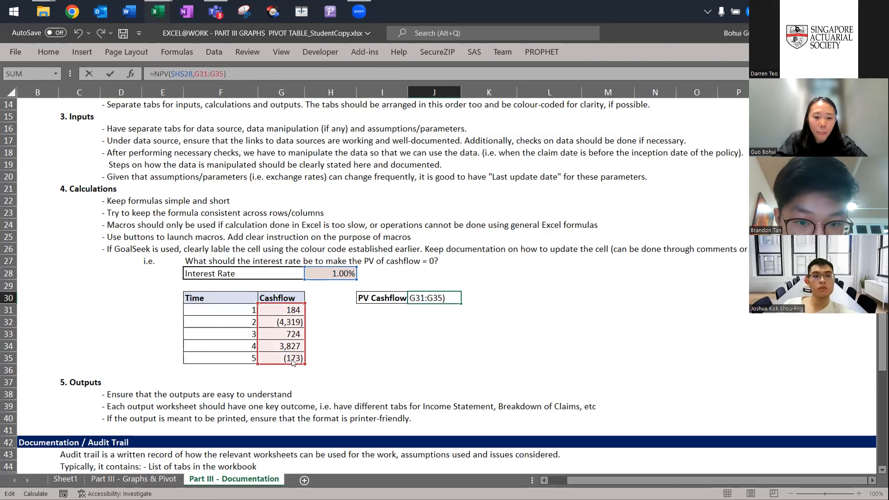
{"action": "key", "text": "Return"}
{"action": "left_click_drag", "start_coordinate": [227, 299], "coordinate": [269, 358]}
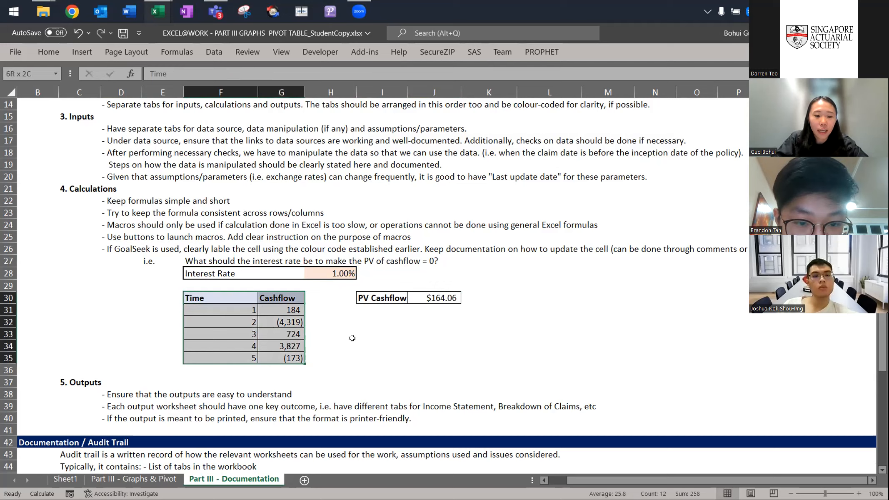
{"action": "left_click", "coordinate": [270, 356]}
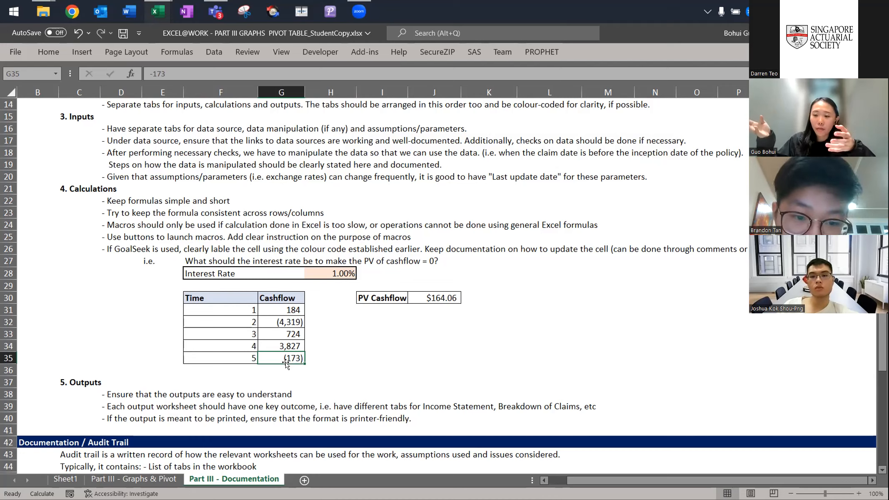
Examine the NPV formula in PV Cashflow cell J30, highlighting its $H$28 rate and G31:G35 cashflow arguments
{"action": "key", "text": "Right"}
{"action": "key", "text": "Right"}
{"action": "key", "text": "Right"}
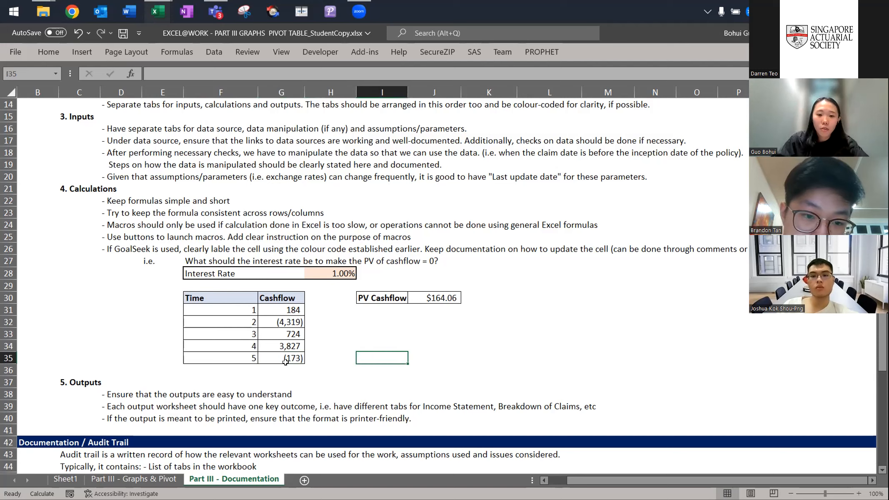
{"action": "key", "text": "Up"}
{"action": "key", "text": "Up"}
{"action": "key", "text": "Up"}
{"action": "key", "text": "Up"}
{"action": "key", "text": "Up"}
{"action": "key", "text": "F2"}
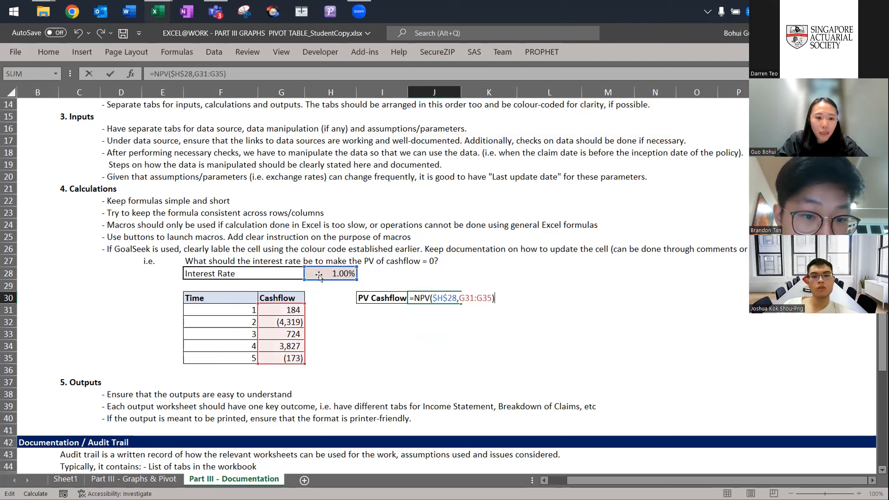
{"action": "left_click", "coordinate": [182, 69]}
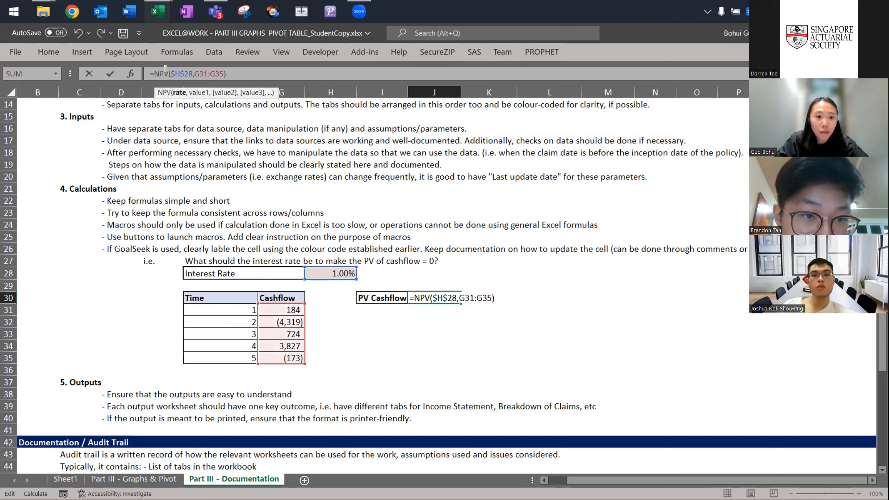
{"action": "double_click", "coordinate": [190, 72]}
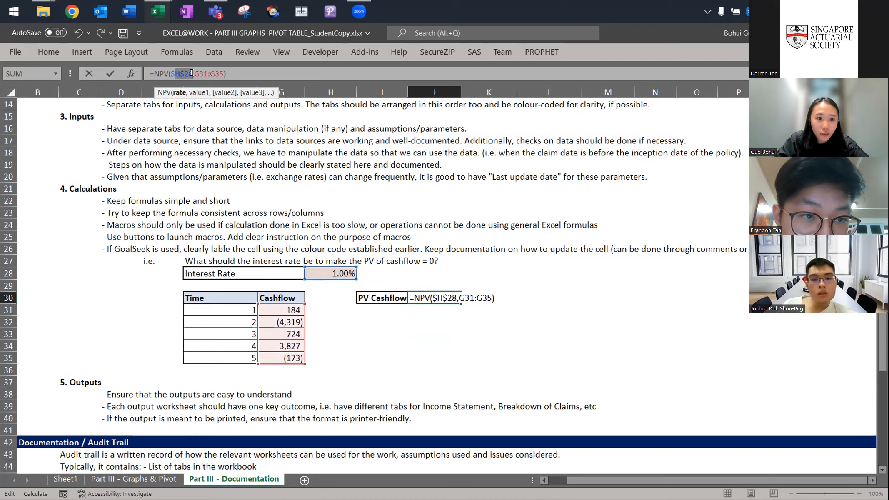
{"action": "left_click_drag", "start_coordinate": [204, 73], "coordinate": [229, 73]}
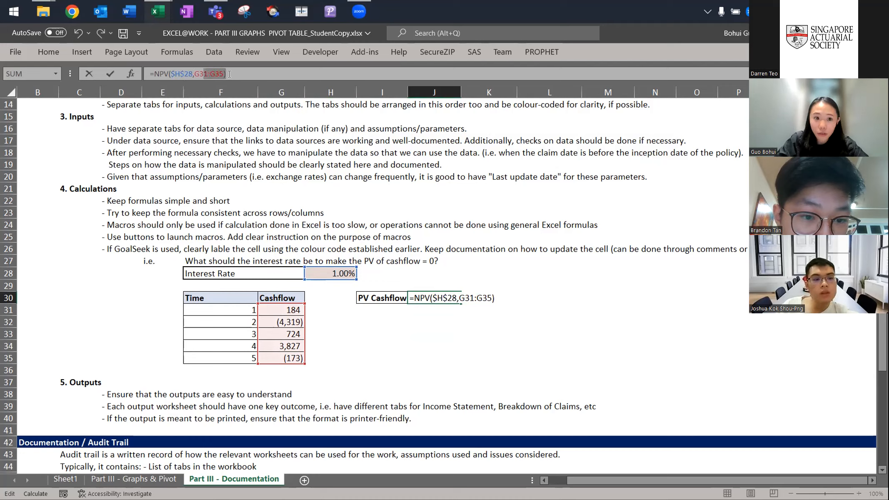
{"action": "key", "text": "Escape"}
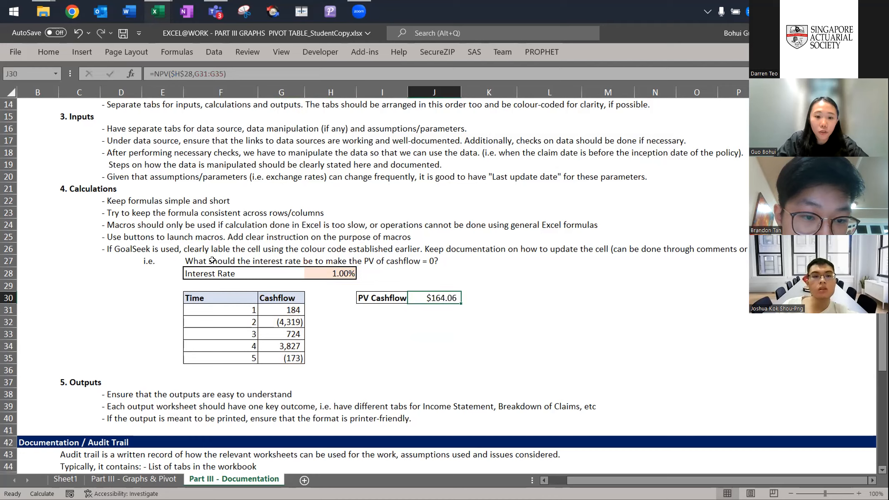
{"action": "double_click", "coordinate": [426, 296]}
{"action": "key", "text": "Escape"}
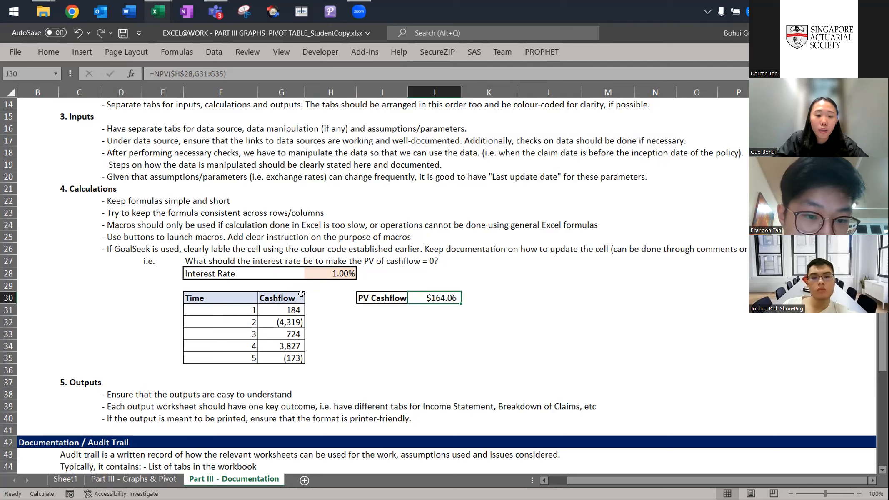
Review the Interest Rate row F28:H28 and the values in the Cashflow column of the GoalSeek example
{"action": "left_click", "coordinate": [215, 268]}
{"action": "left_click", "coordinate": [327, 271], "text": "shift"}
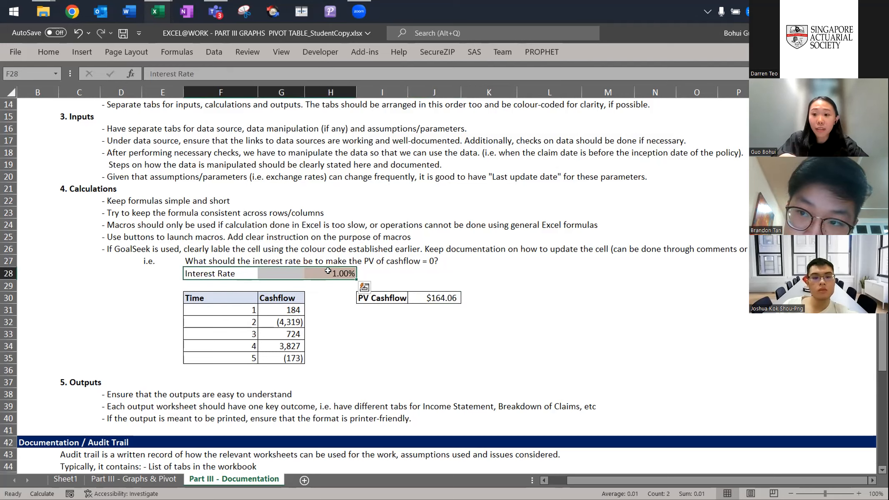
{"action": "left_click", "coordinate": [275, 319]}
{"action": "key", "text": "Down"}
{"action": "key", "text": "Down"}
{"action": "key", "text": "Down"}
{"action": "key", "text": "Up"}
{"action": "key", "text": "Up"}
{"action": "key", "text": "Up"}
{"action": "key", "text": "Up"}
{"action": "key", "text": "Up"}
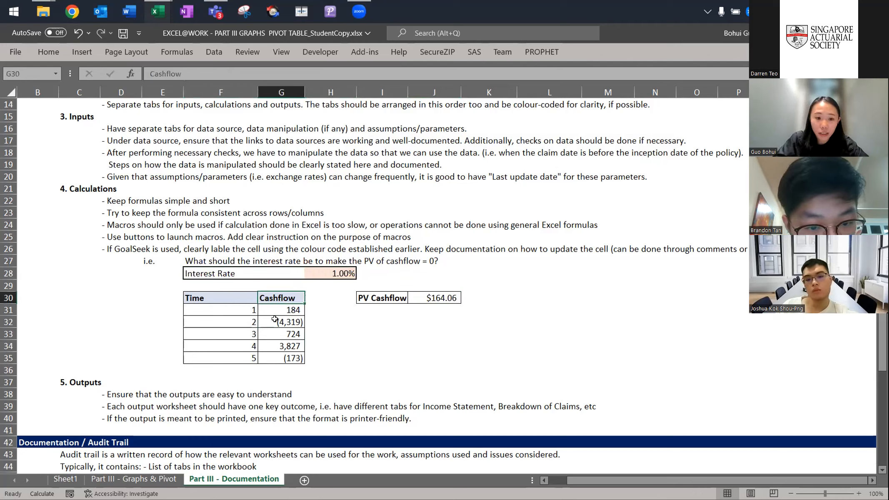
Try interest rates of 2%, 5% and 3.5% in H28 to bring the PV Cashflow closer to zero
{"action": "key", "text": "Down"}
{"action": "key", "text": "Right"}
{"action": "key", "text": "Up"}
{"action": "key", "text": "Up"}
{"action": "key", "text": "Up"}
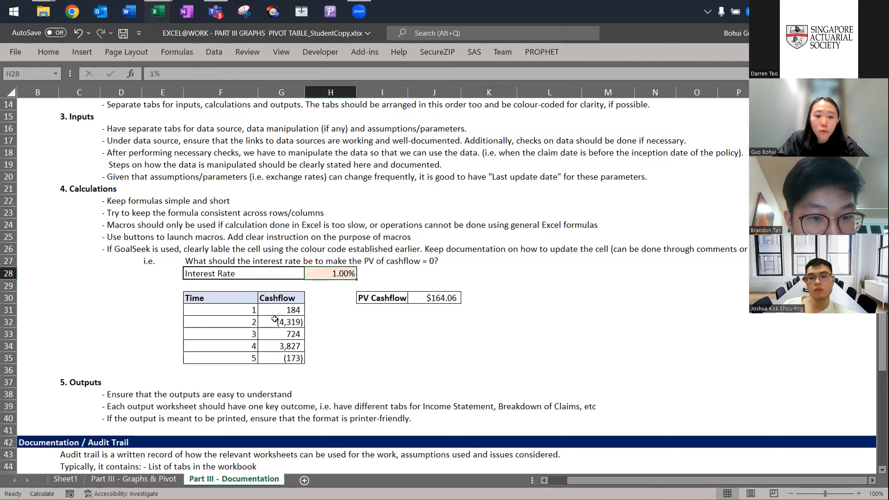
{"action": "type", "text": "2"}
{"action": "key", "text": "Return"}
{"action": "type", "text": "3"}
{"action": "key", "text": "Up"}
{"action": "key", "text": "Up"}
{"action": "key", "text": "Down"}
{"action": "key", "text": "Down"}
{"action": "key", "text": "Up"}
{"action": "type", "text": "5"}
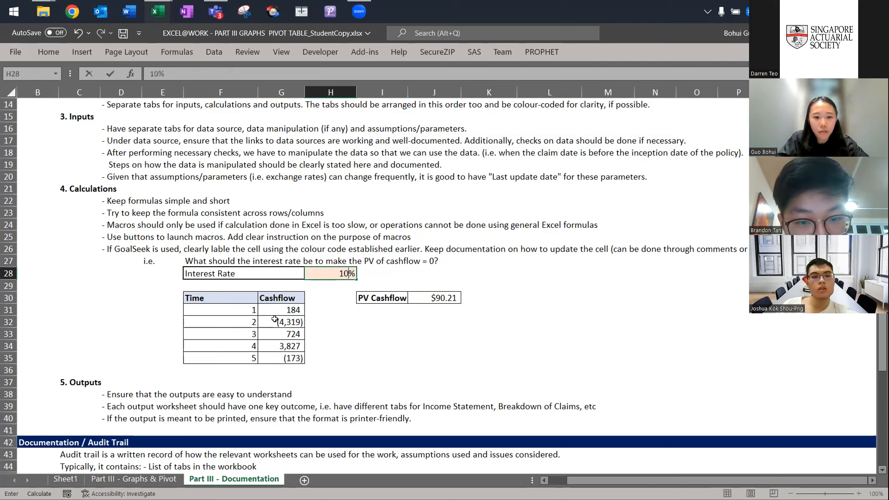
{"action": "key", "text": "Return"}
{"action": "key", "text": "Up"}
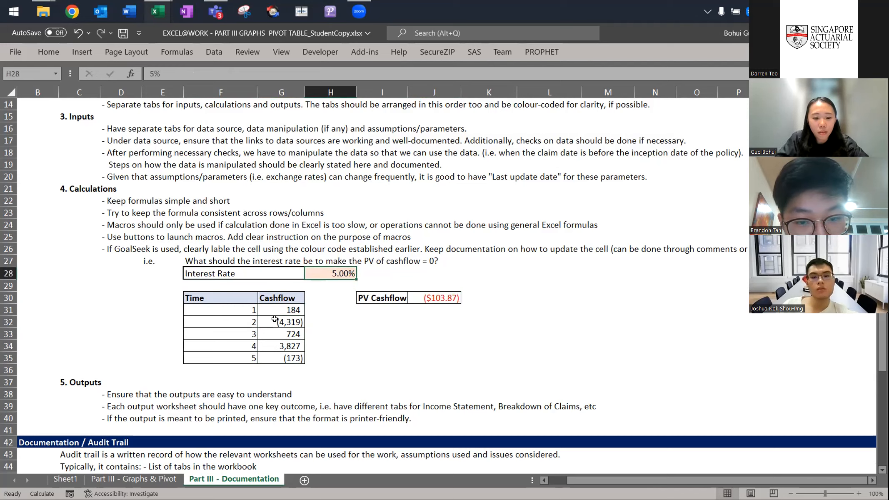
{"action": "type", "text": "3.5"}
{"action": "key", "text": "Return"}
{"action": "key", "text": "Up"}
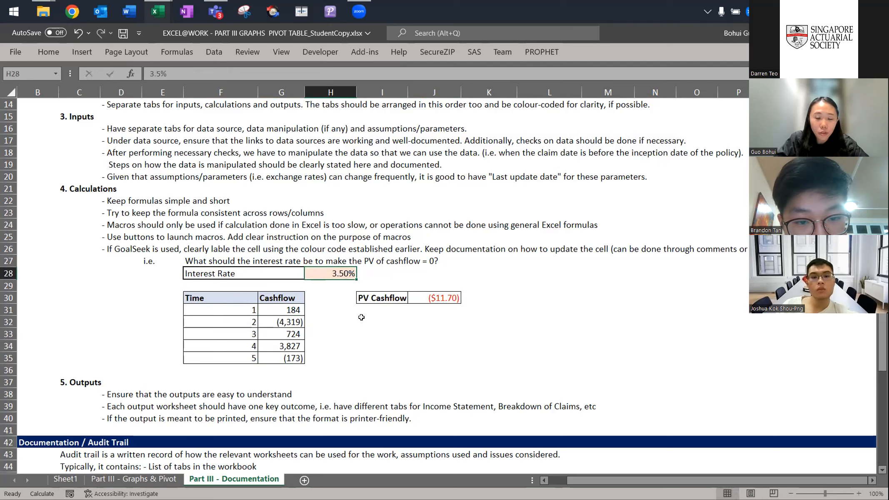
{"action": "key", "text": "alt"}
{"action": "key", "text": "Escape"}
{"action": "left_click", "coordinate": [596, 34]}
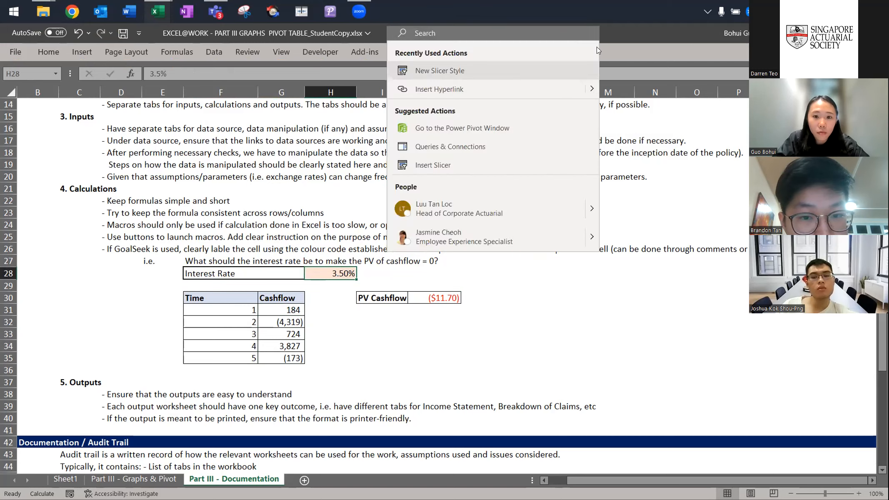
{"action": "type", "text": "goal"}
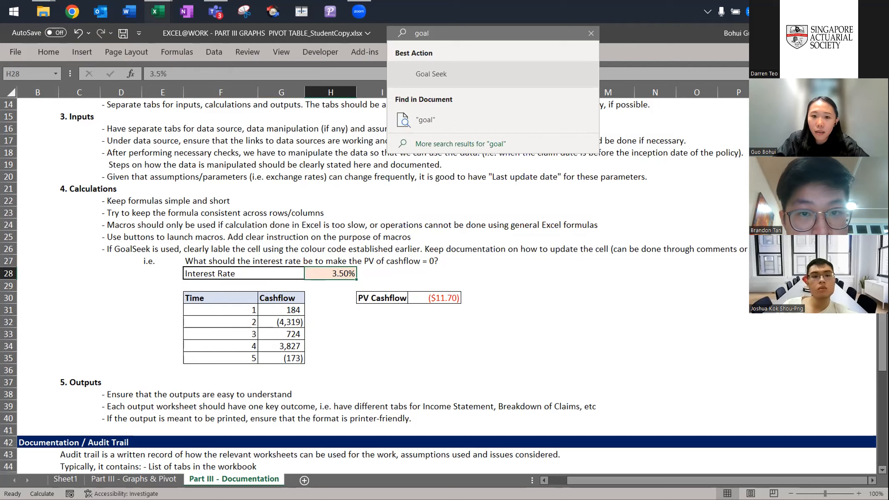
{"action": "key", "text": "Return"}
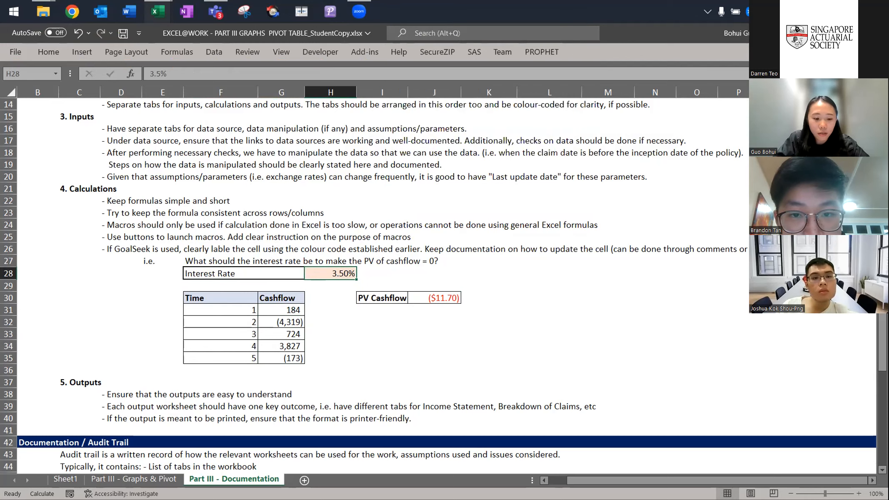
{"action": "key", "text": "alt+q"}
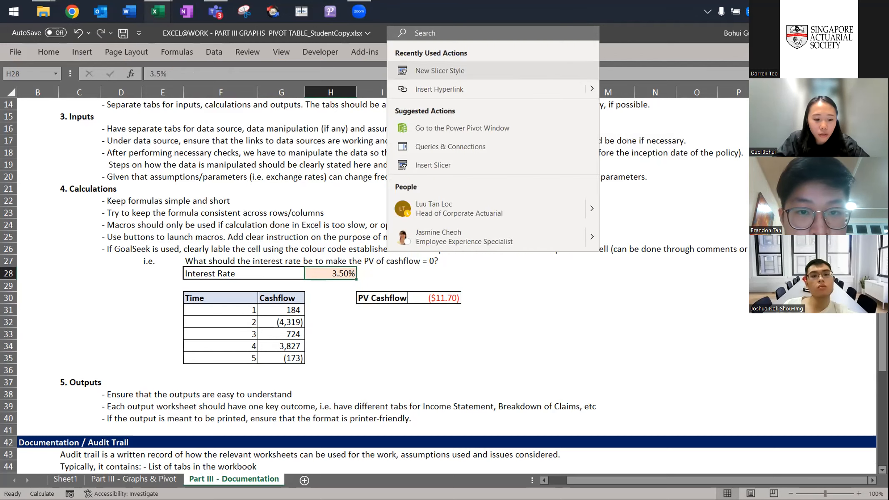
{"action": "key", "text": "Escape"}
Run Goal Seek to set the PV Cashflow in J30 to 0 by changing the interest rate in H28, and accept the solution
{"action": "left_click", "coordinate": [530, 32]}
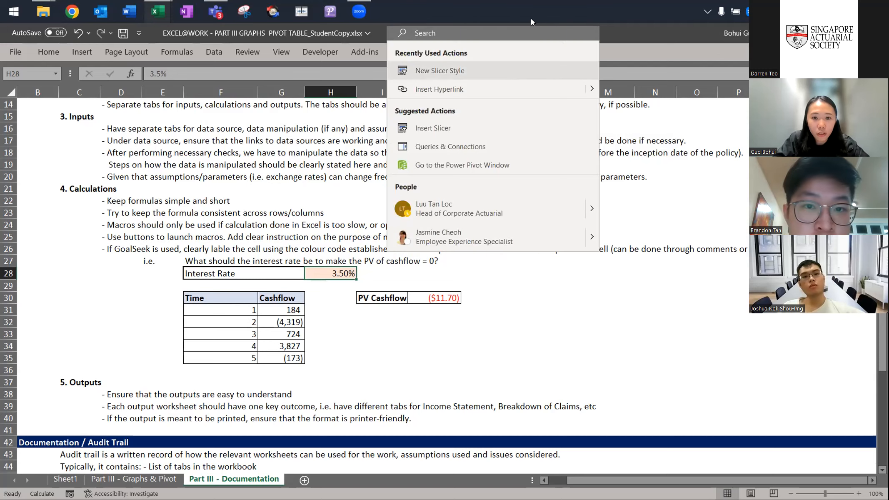
{"action": "type", "text": "goal"}
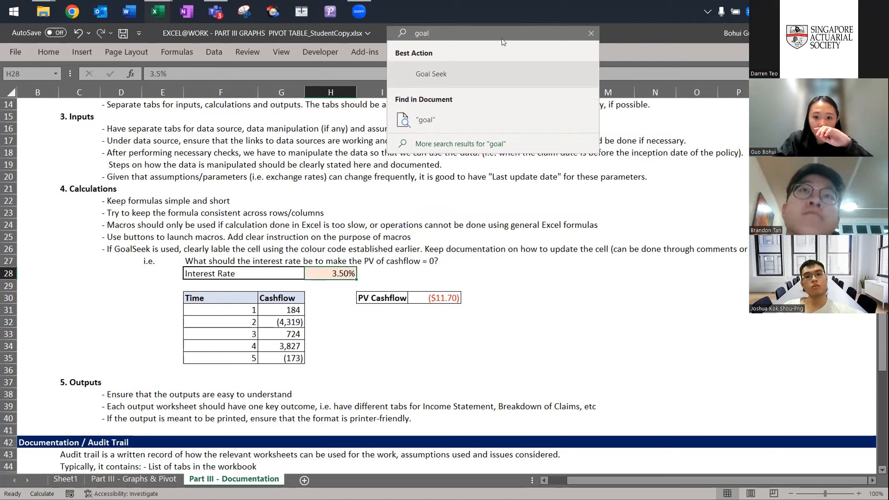
{"action": "left_click", "coordinate": [510, 78]}
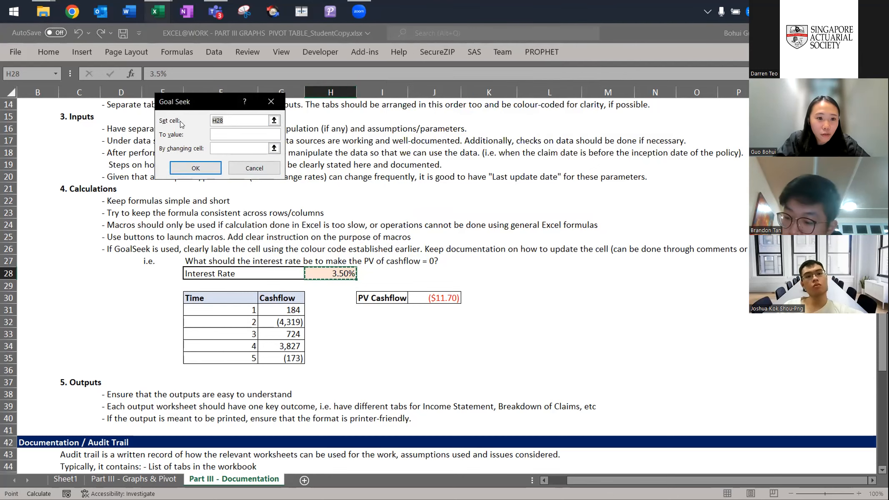
{"action": "left_click", "coordinate": [428, 300]}
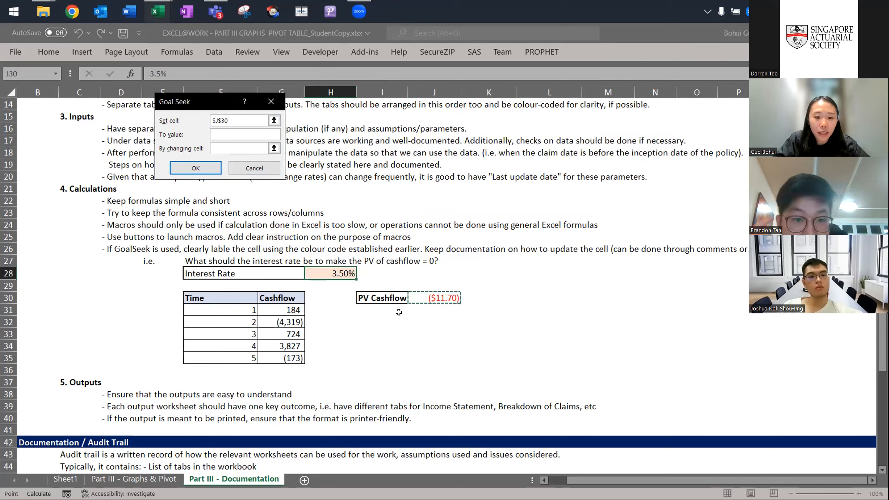
{"action": "left_click", "coordinate": [227, 134]}
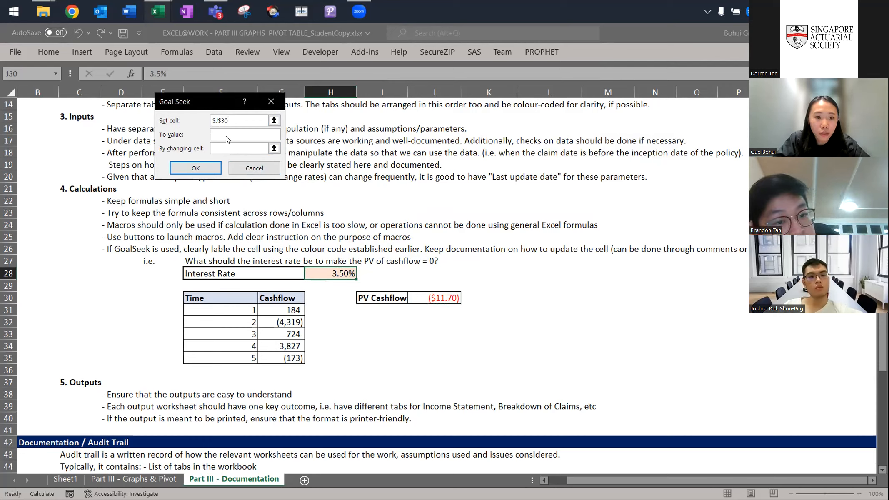
{"action": "type", "text": "0"}
{"action": "left_click", "coordinate": [247, 149]}
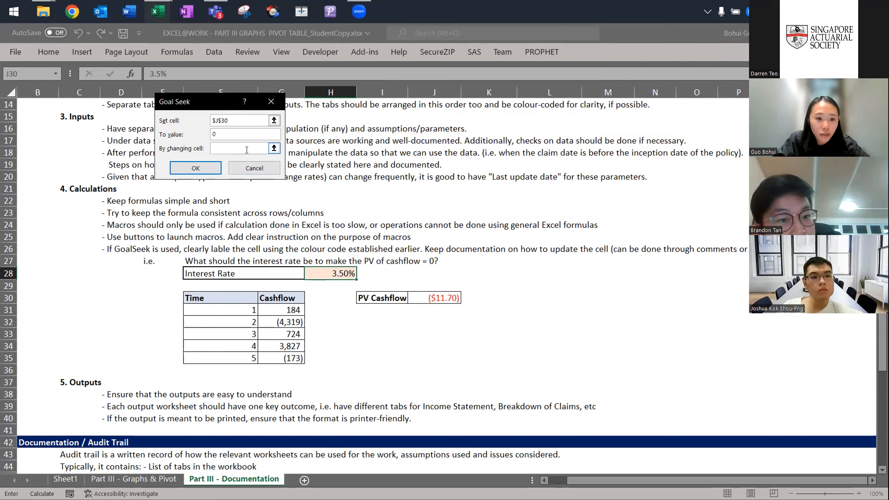
{"action": "left_click", "coordinate": [325, 272]}
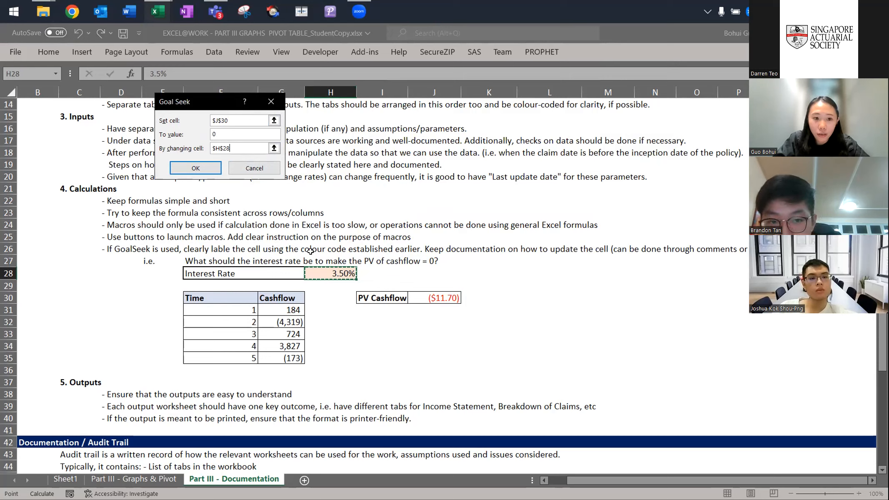
{"action": "left_click", "coordinate": [195, 167]}
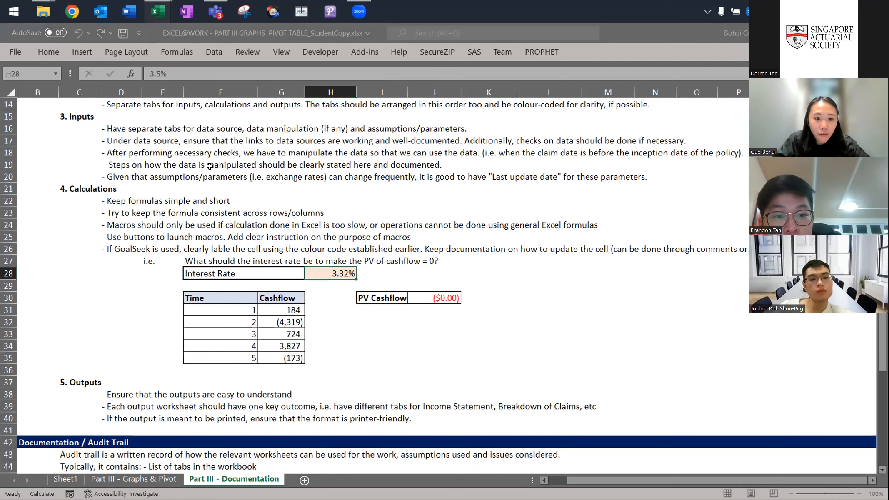
{"action": "left_click", "coordinate": [204, 167]}
Add a note to interest rate cell H28 reading "Value was found by using goal seek from cell"
{"action": "right_click", "coordinate": [338, 273]}
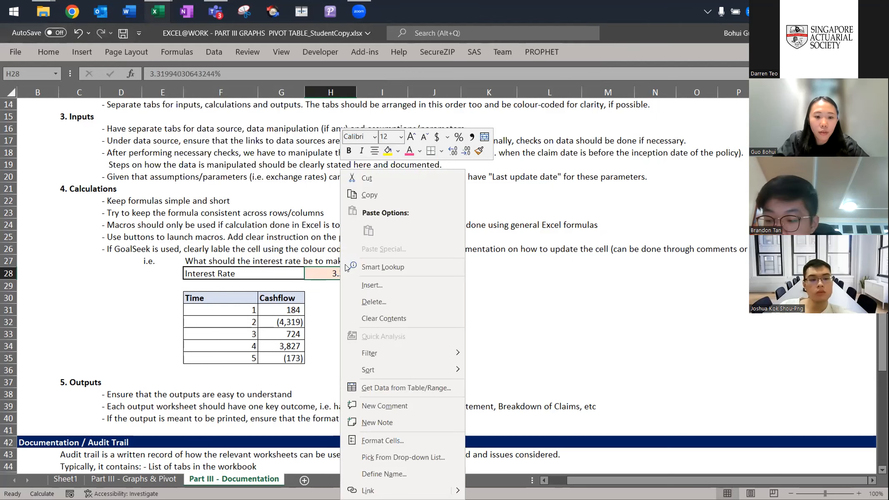
{"action": "left_click", "coordinate": [540, 284]}
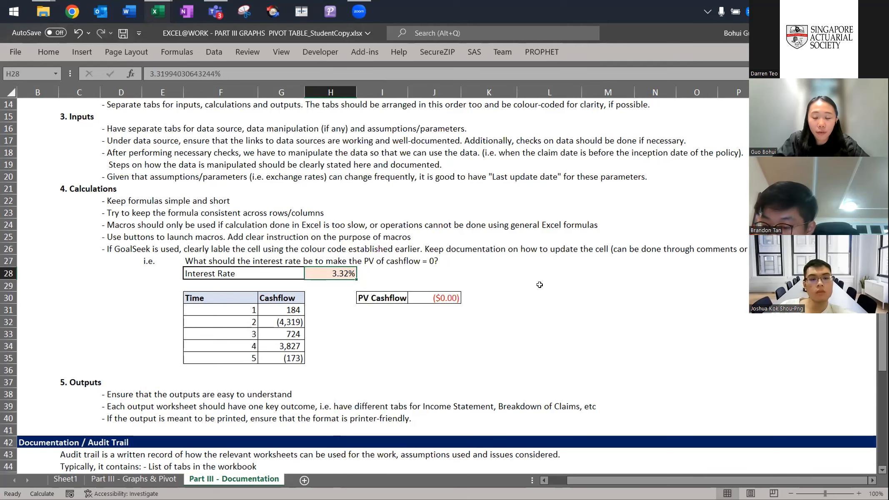
{"action": "right_click", "coordinate": [345, 273]}
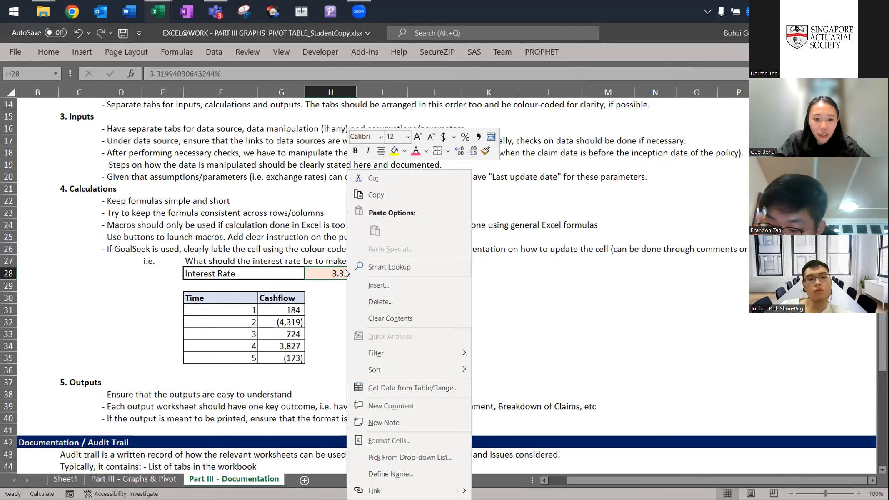
{"action": "left_click", "coordinate": [401, 422]}
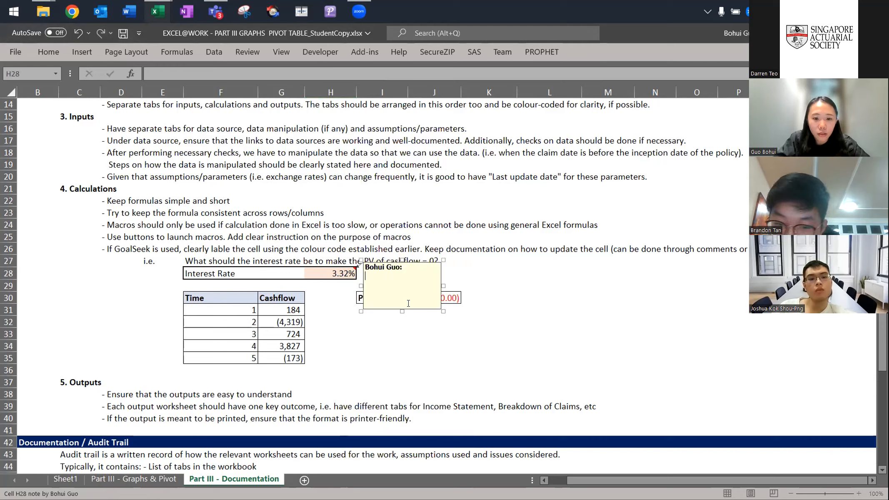
{"action": "type", "text": "V"}
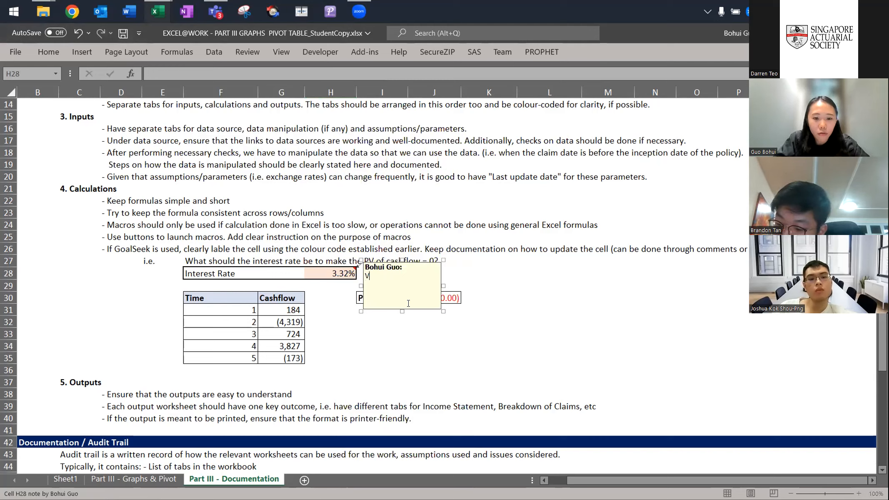
{"action": "type", "text": "alue was found by"}
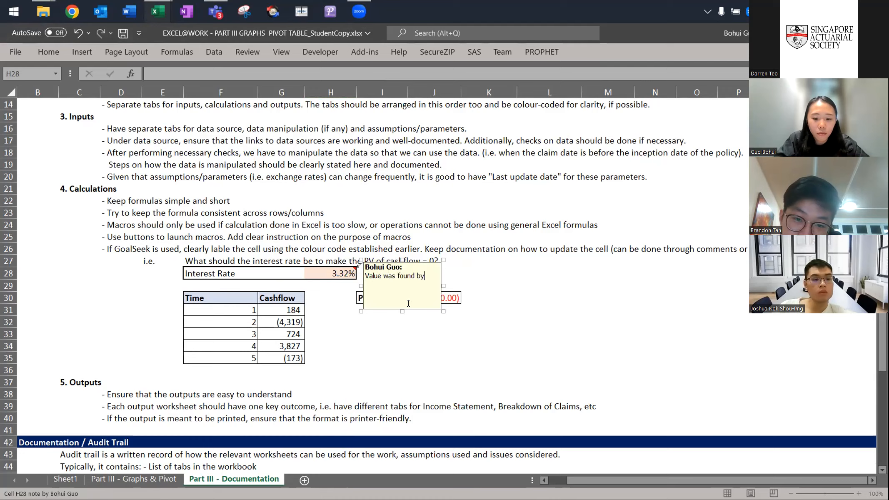
{"action": "type", "text": " using goal se"}
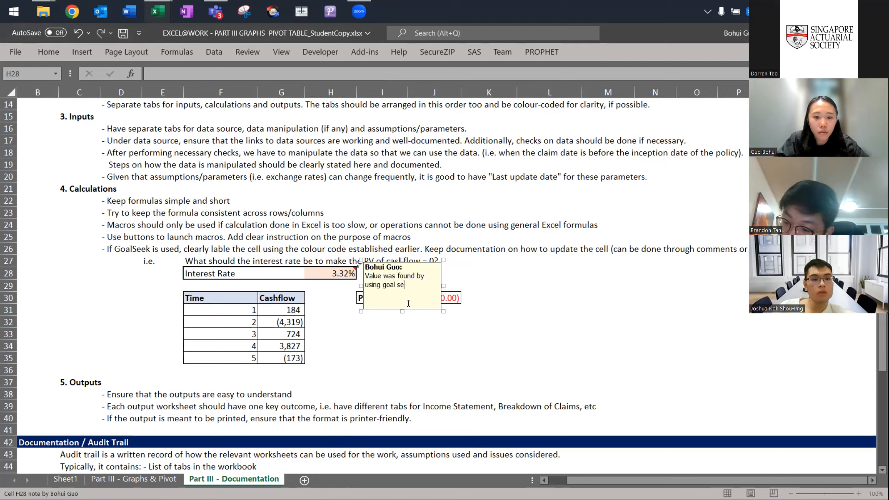
{"action": "type", "text": "ek."}
{"action": "key", "text": "BackSpace"}
{"action": "type", "text": "from cell"}
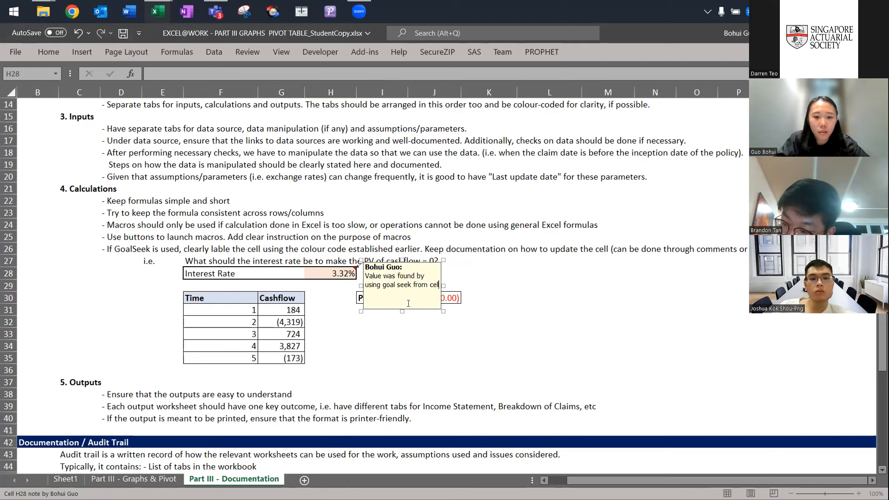
Complete the note on interest rate cell H28 by adding the cell reference J30 at its end
{"action": "left_click", "coordinate": [458, 301]}
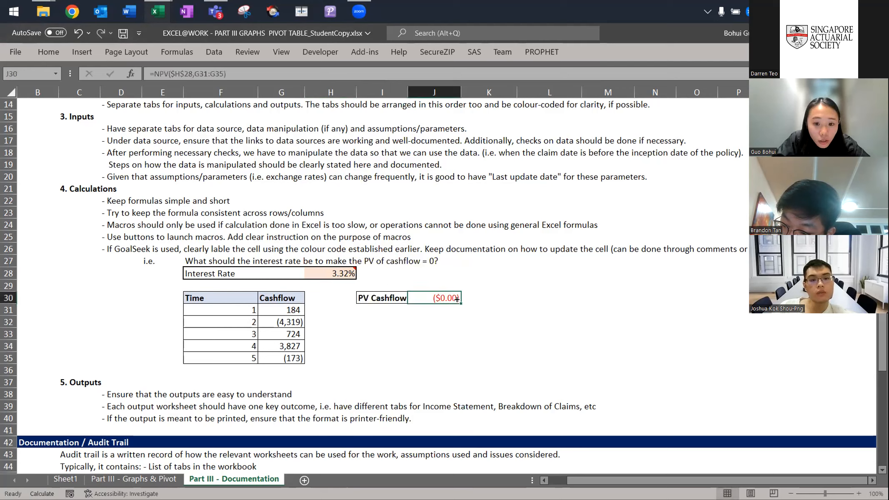
{"action": "right_click", "coordinate": [347, 273]}
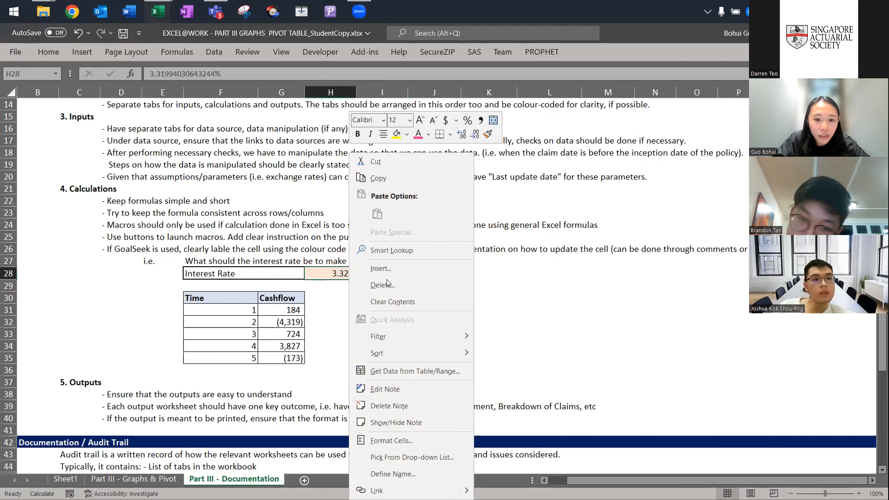
{"action": "left_click", "coordinate": [399, 389]}
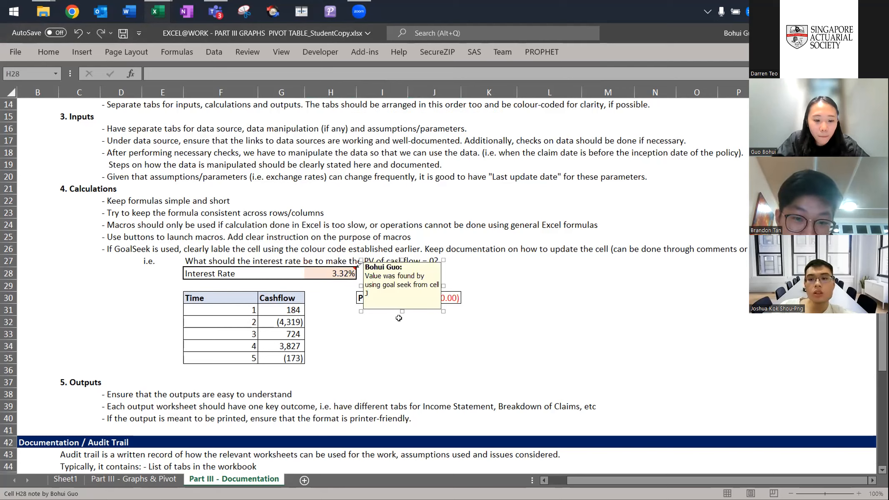
{"action": "left_click", "coordinate": [461, 314]}
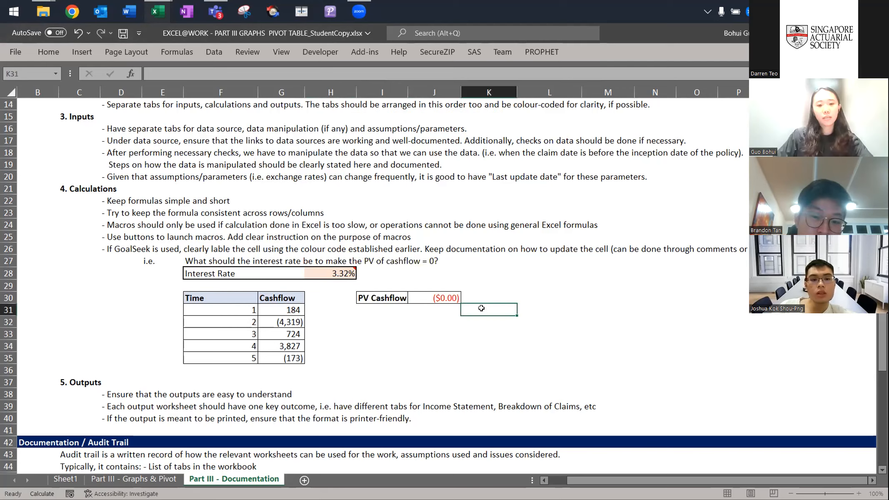
Look over interest rate cell H28, the GoalSeek guideline in row 26 and the Outputs heading in row 37
{"action": "left_click", "coordinate": [346, 271]}
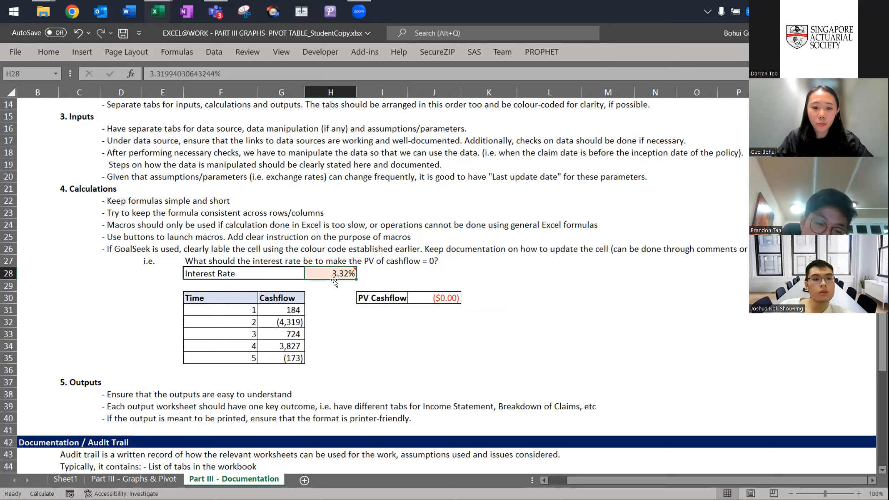
{"action": "left_click", "coordinate": [285, 244]}
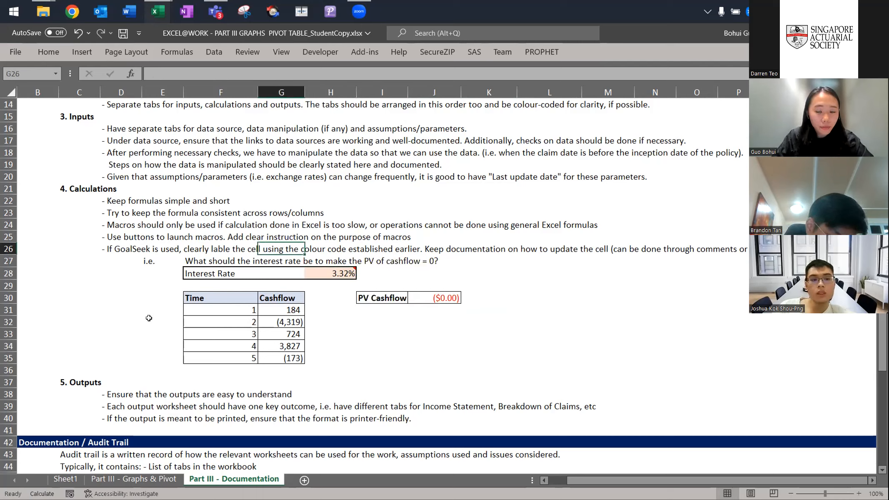
{"action": "left_click", "coordinate": [69, 382]}
{"action": "key", "text": "shift+space"}
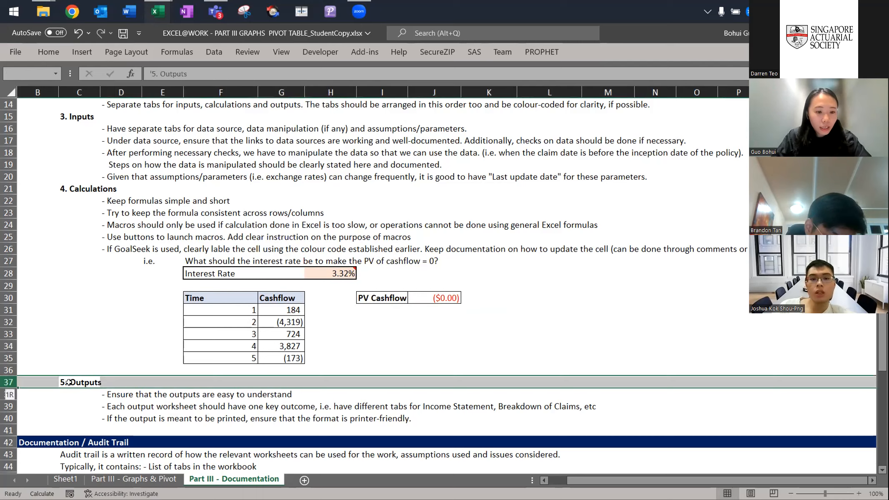
{"action": "key", "text": "shift+Down"}
{"action": "key", "text": "shift+Down"}
{"action": "key", "text": "shift+Up"}
{"action": "key", "text": "shift+Up"}
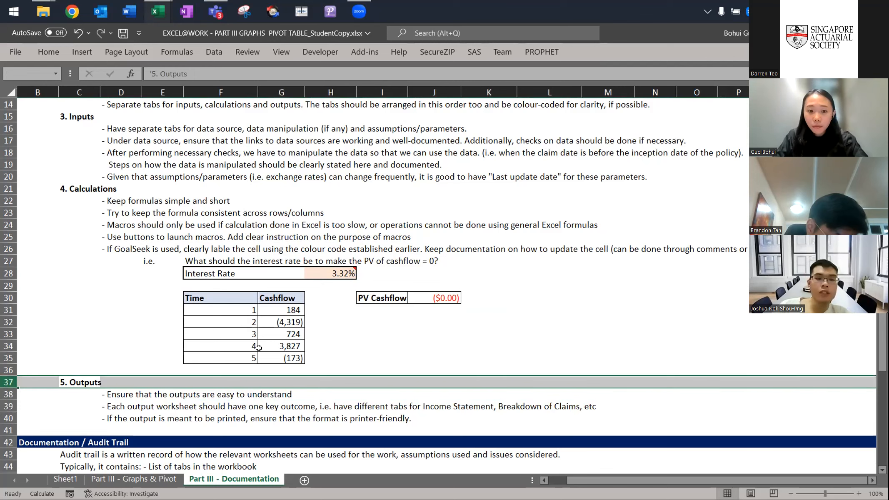
{"action": "left_click", "coordinate": [326, 348]}
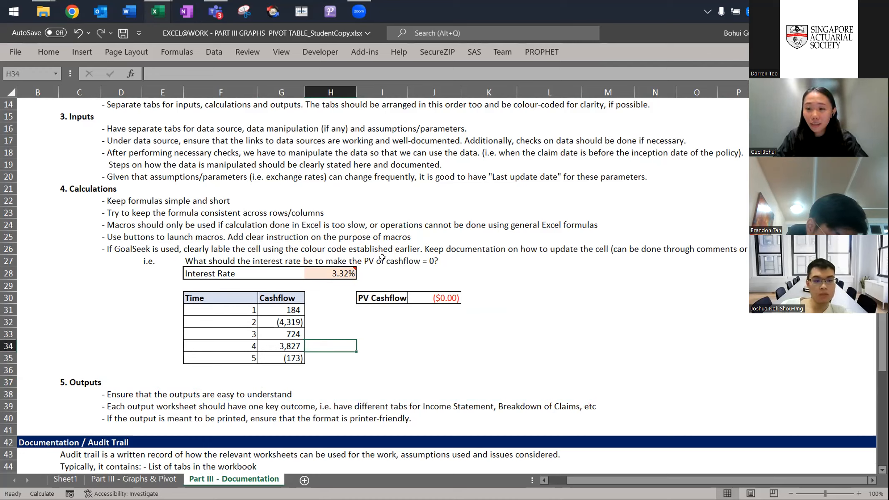
Check interest rate cell H28 and read its attached note
{"action": "left_click", "coordinate": [318, 272]}
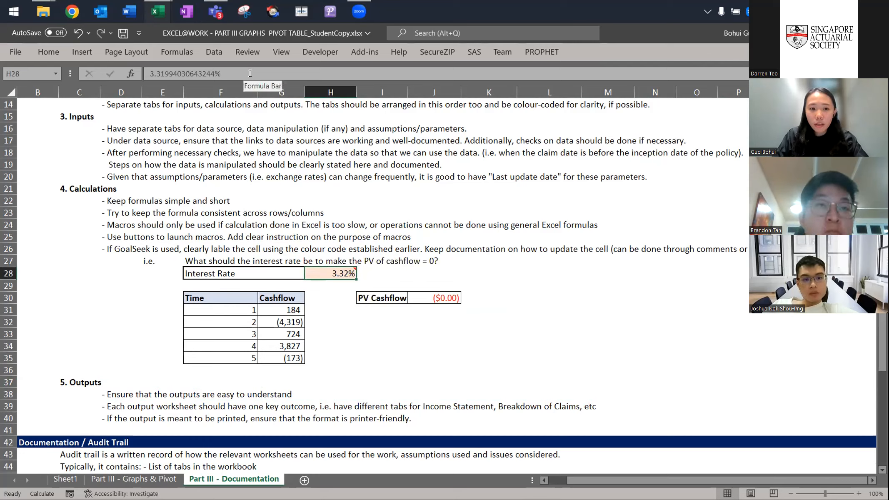
{"action": "mouse_move", "coordinate": [339, 273]}
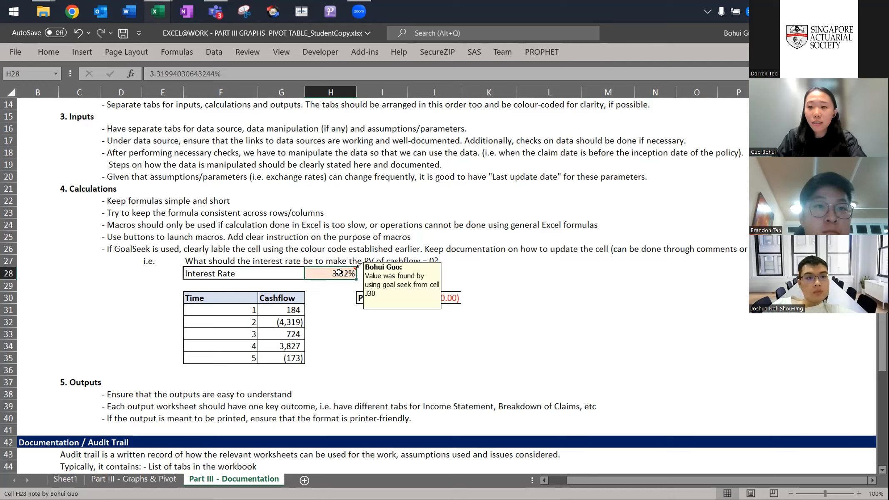
{"action": "left_click", "coordinate": [369, 271]}
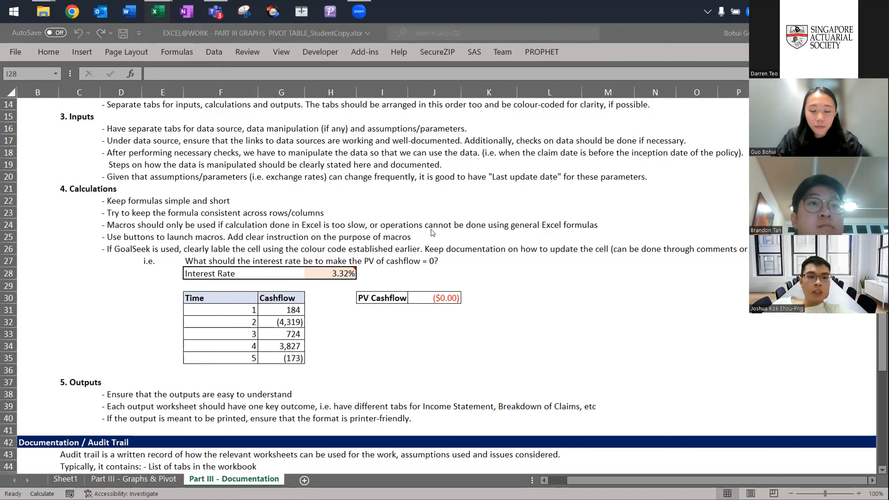
{"action": "left_click", "coordinate": [417, 261]}
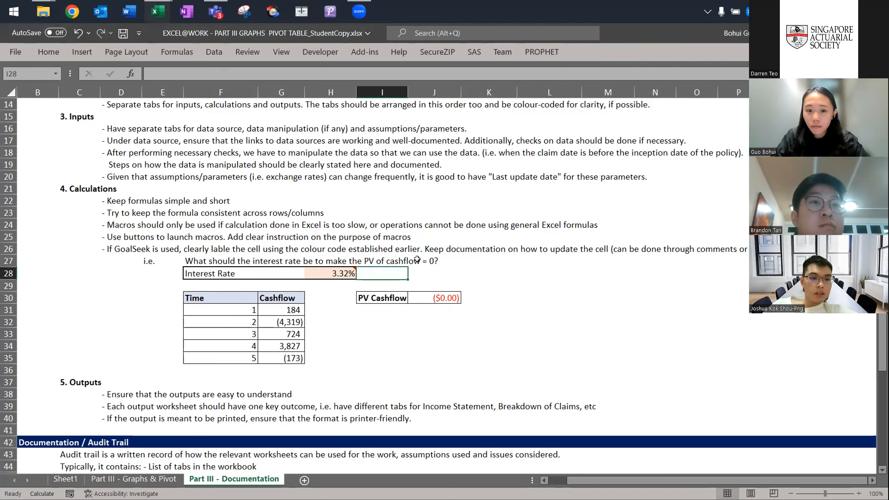
Inspect the cells referenced by the PV Cashflow formula in J30 and highlight the Time and Cashflow table F30:G35
{"action": "left_click", "coordinate": [456, 299]}
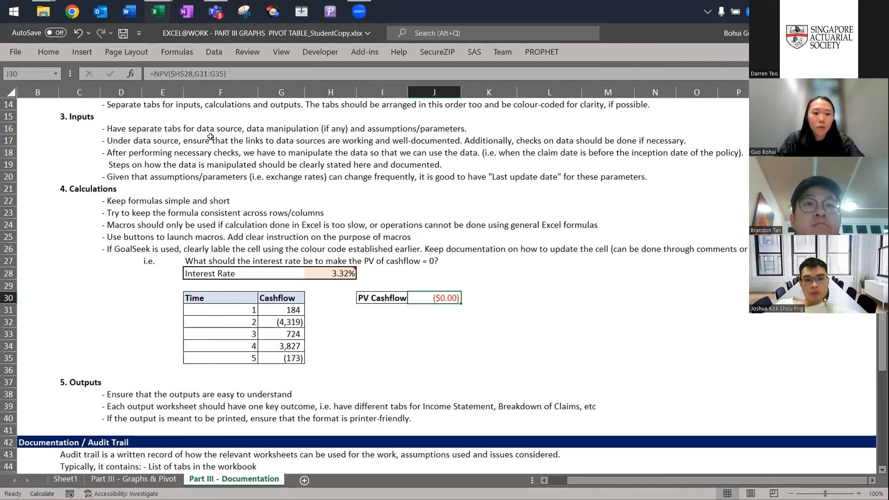
{"action": "left_click", "coordinate": [235, 72]}
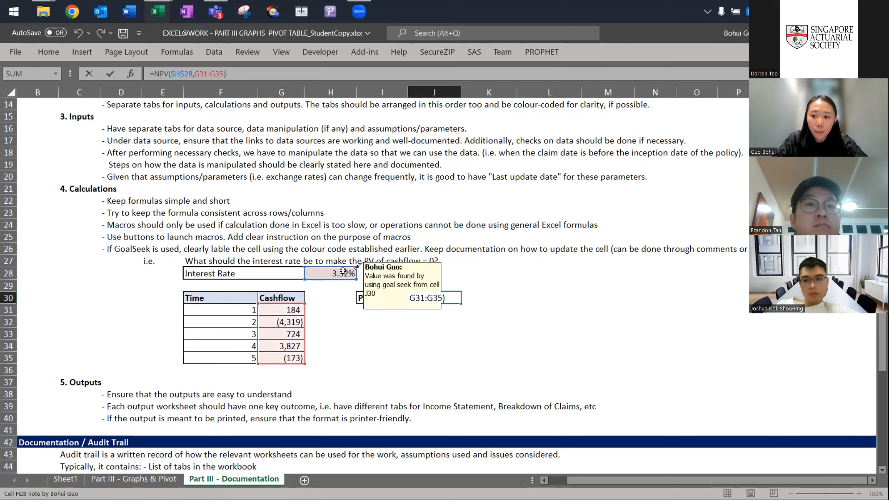
{"action": "key", "text": "Escape"}
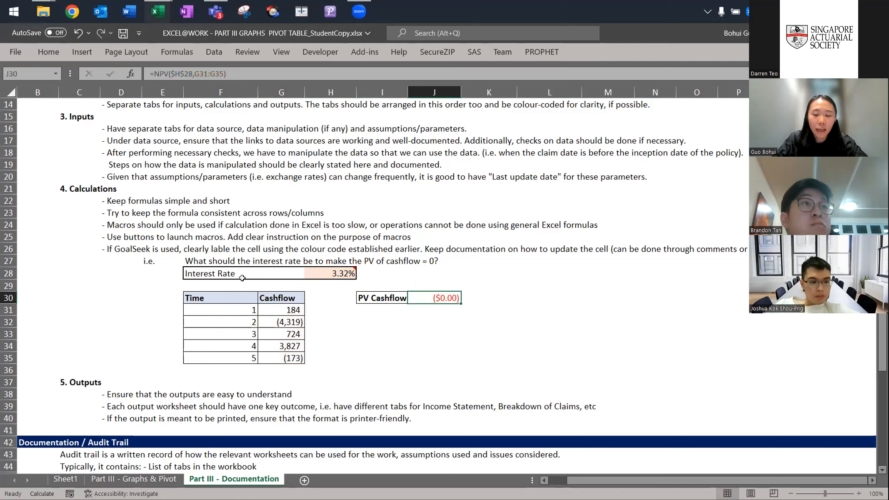
{"action": "left_click_drag", "start_coordinate": [236, 299], "coordinate": [277, 353]}
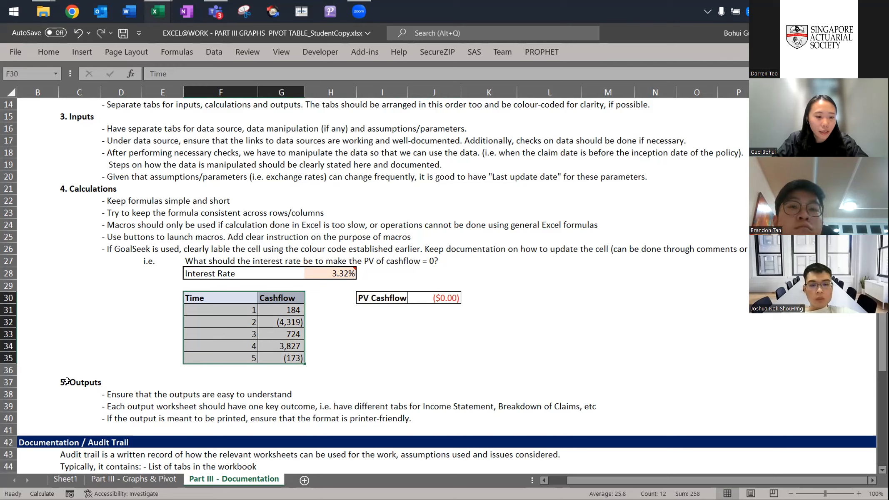
Highlight rows 37 to 40 to review the guidelines in the Outputs section
{"action": "left_click_drag", "start_coordinate": [73, 381], "coordinate": [273, 407]}
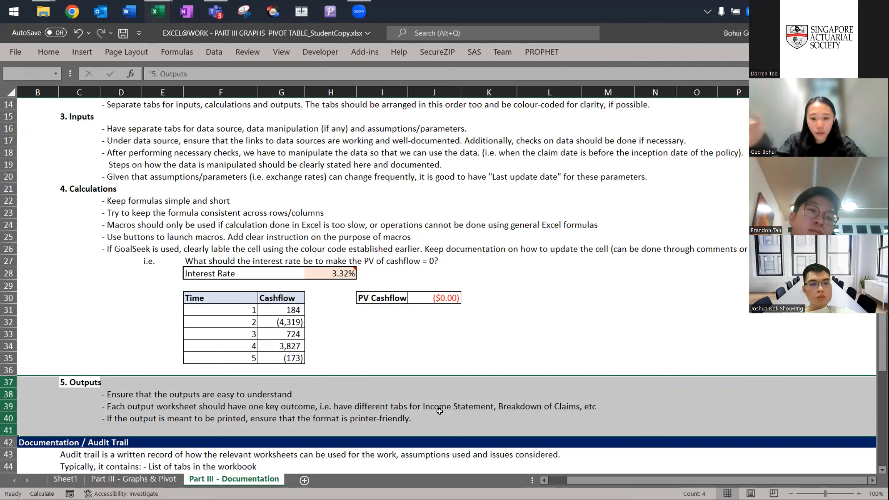
{"action": "key", "text": "shift+Up"}
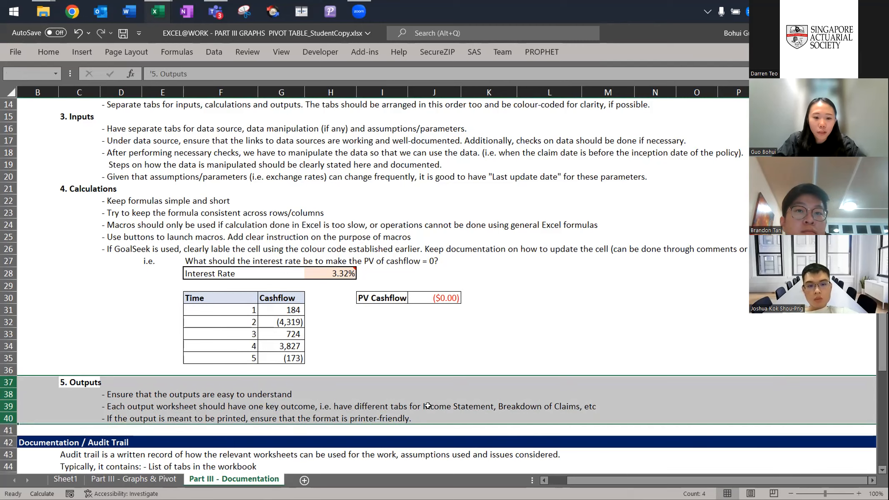
Switch to the Documentation Example.xlsx workbook and go to its Scenario 1 sheet
{"action": "key", "text": "alt+Tab"}
{"action": "key", "text": "alt+shift+Tab"}
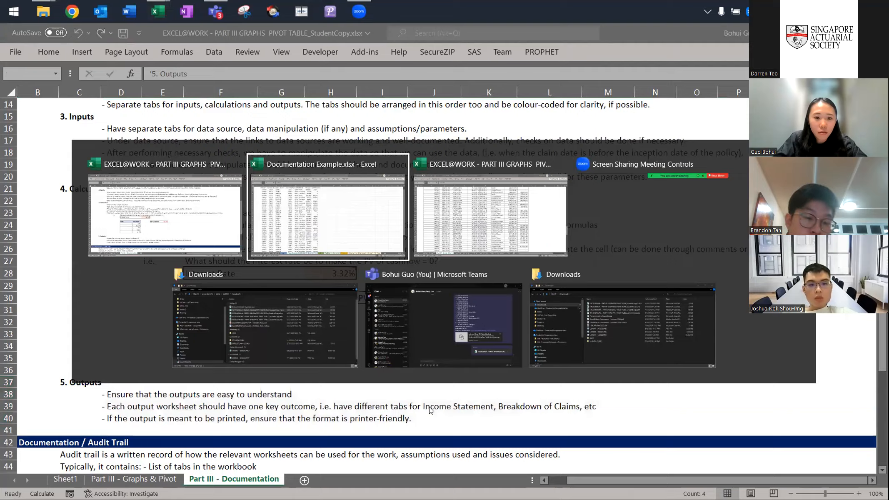
{"action": "key", "text": "ctrl+Page_Down"}
{"action": "key", "text": "ctrl+Page_Down"}
{"action": "key", "text": "ctrl+Page_Down"}
{"action": "key", "text": "ctrl+Page_Down"}
{"action": "key", "text": "ctrl+Page_Down"}
{"action": "key", "text": "ctrl+Page_Down"}
{"action": "key", "text": "ctrl+Page_Down"}
{"action": "key", "text": "ctrl+Page_Down"}
{"action": "key", "text": "ctrl+Page_Up"}
{"action": "key", "text": "alt"}
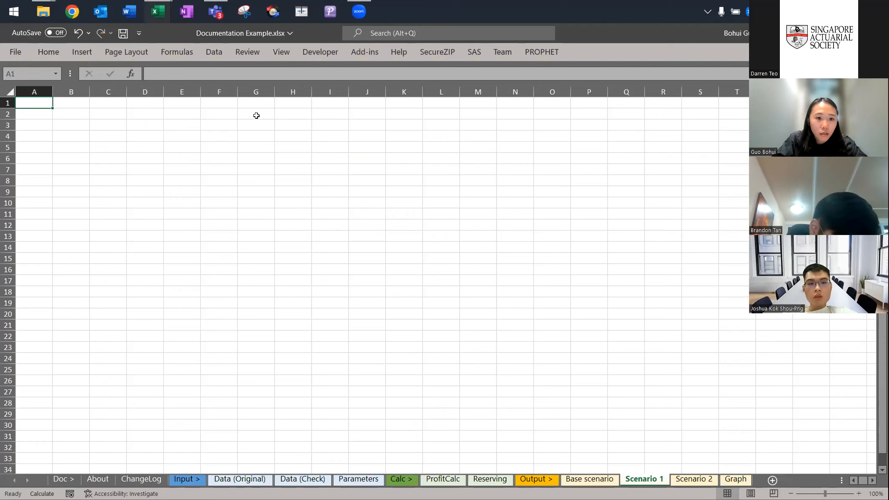
Try Page Break Preview on the empty Scenario 1 sheet and return it to Normal view
{"action": "left_click", "coordinate": [286, 51]}
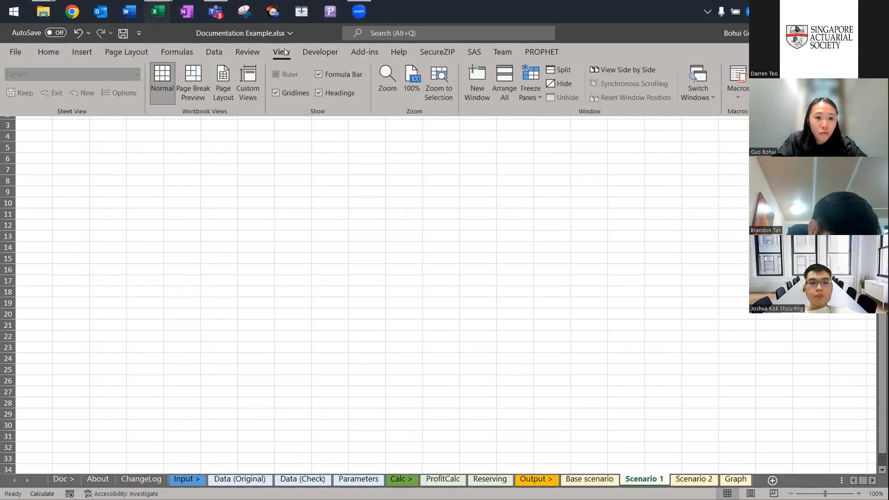
{"action": "key", "text": "alt+w"}
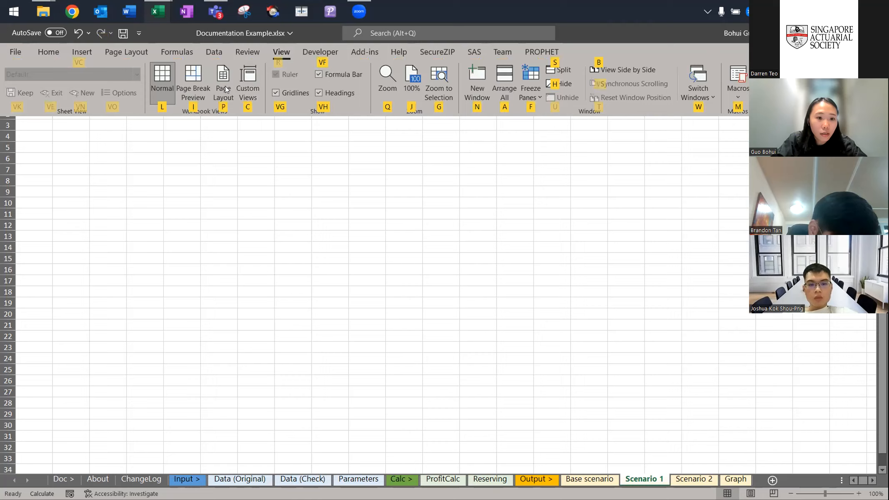
{"action": "left_click", "coordinate": [200, 93]}
{"action": "left_click", "coordinate": [196, 250]}
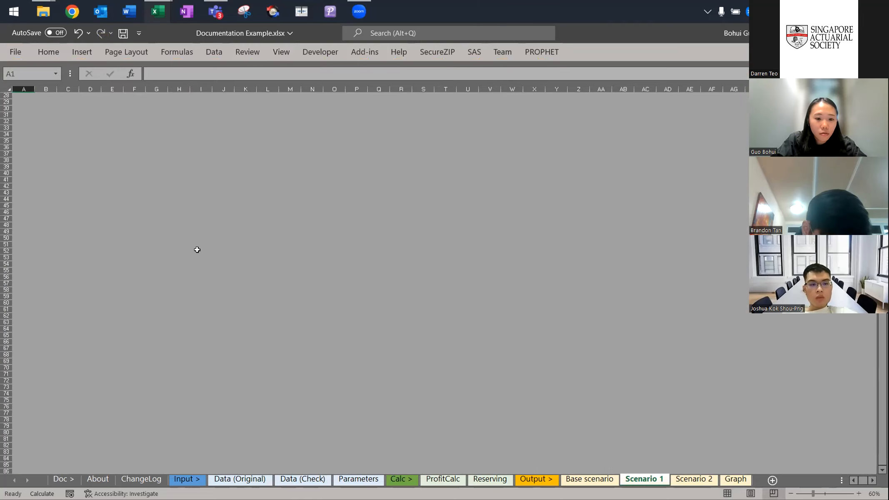
{"action": "key", "text": "ctrl+z"}
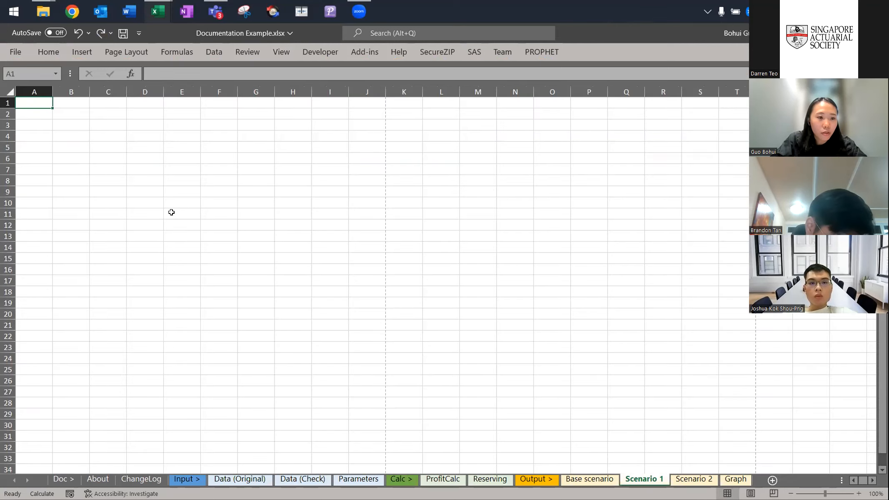
Go to the Data (Check) sheet and clear the column J selection by selecting empty cell L14
{"action": "key", "text": "ctrl+Page_Down"}
{"action": "key", "text": "ctrl+Page_Down"}
{"action": "key", "text": "ctrl+Page_Up"}
{"action": "key", "text": "ctrl+Page_Up"}
{"action": "key", "text": "ctrl+Page_Up"}
{"action": "key", "text": "ctrl+Page_Up"}
{"action": "key", "text": "ctrl+Page_Up"}
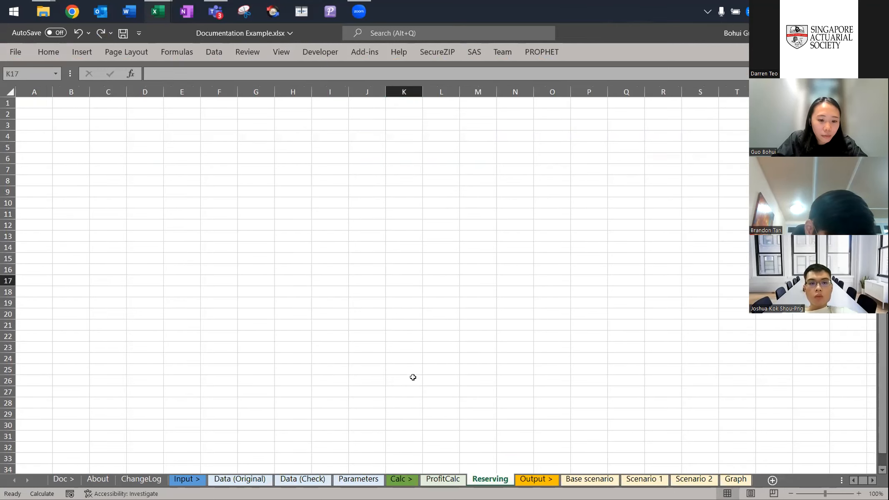
{"action": "key", "text": "ctrl+Page_Up"}
{"action": "key", "text": "ctrl+Page_Up"}
{"action": "key", "text": "ctrl+Page_Up"}
{"action": "key", "text": "ctrl+Page_Up"}
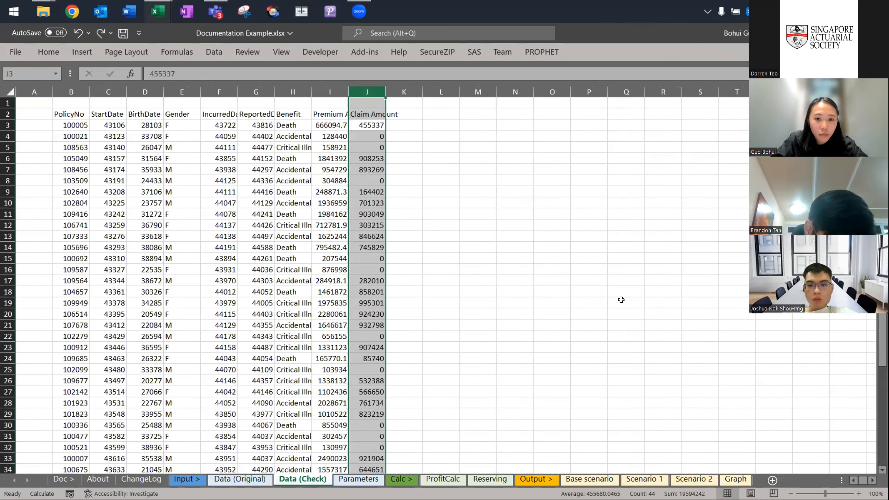
{"action": "left_click", "coordinate": [425, 244]}
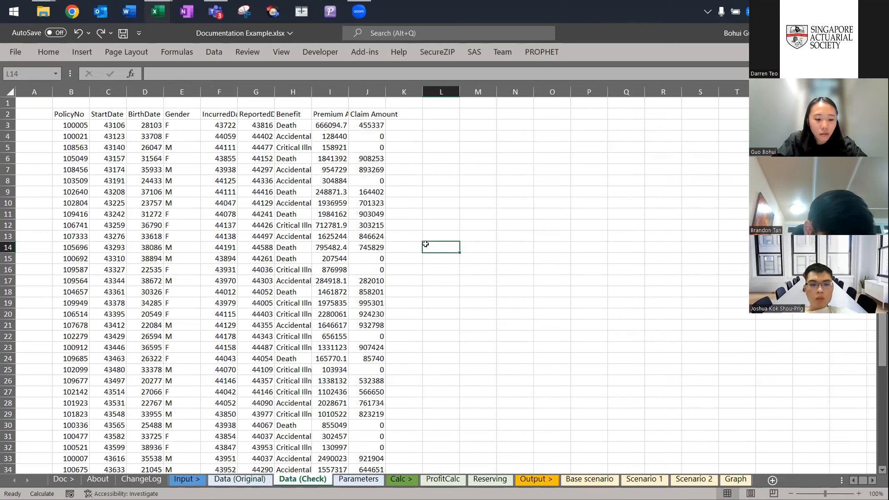
Show the Data (Check) sheet in Page Break Preview and point out the extra page at column K
{"action": "key", "text": "alt"}
{"action": "key", "text": "w"}
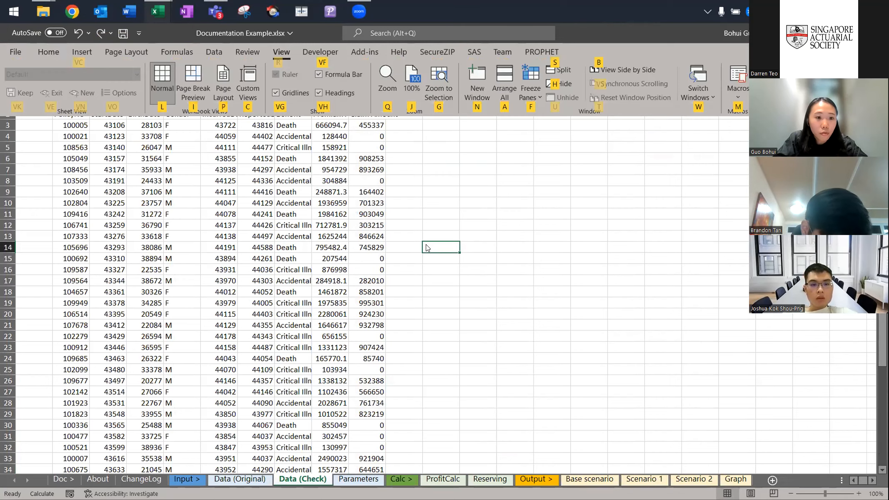
{"action": "key", "text": "i"}
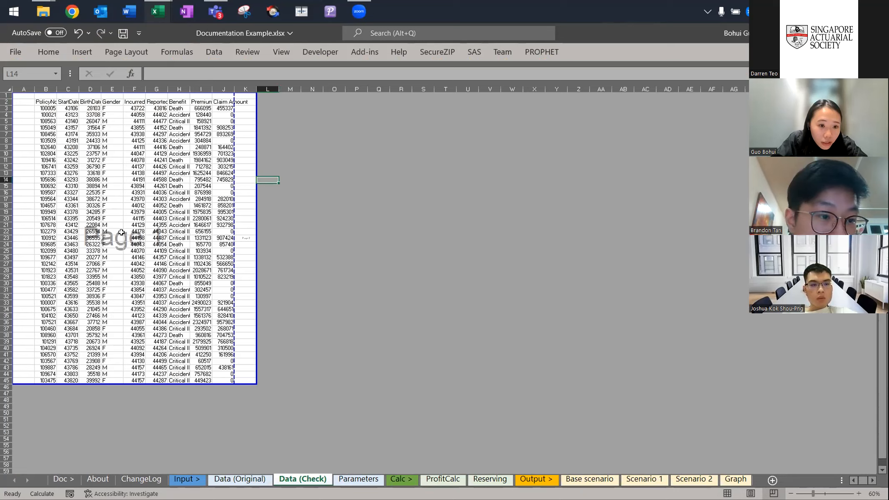
{"action": "left_click", "coordinate": [245, 237]}
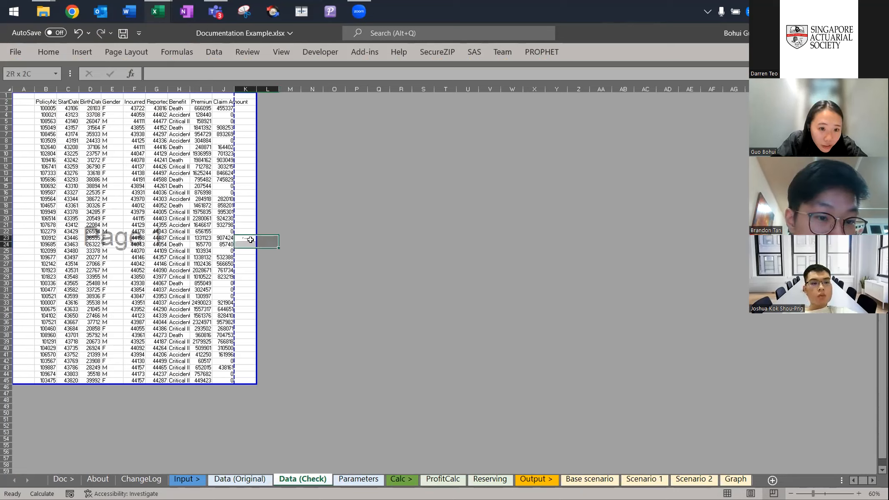
Shrink the Data (Check) print area to exclude columns A and K and row 1, and select B2:J48
{"action": "left_click_drag", "start_coordinate": [255, 210], "coordinate": [234, 208]}
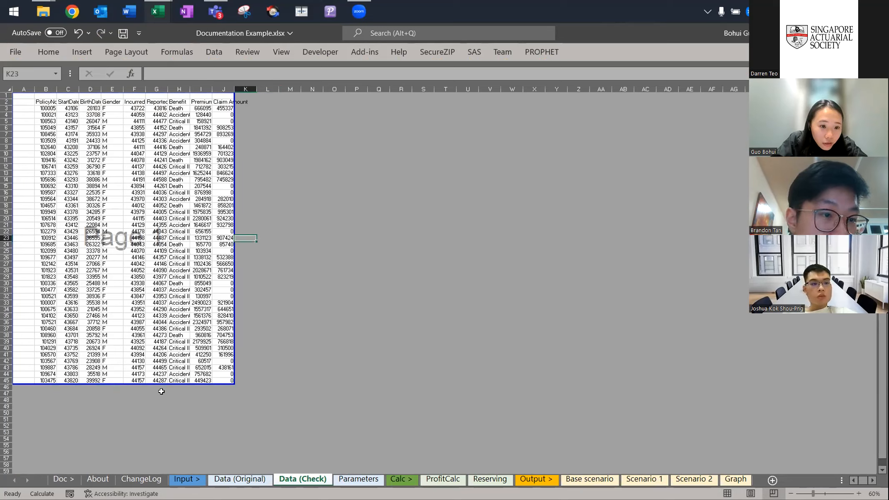
{"action": "left_click_drag", "start_coordinate": [50, 92], "coordinate": [50, 99]}
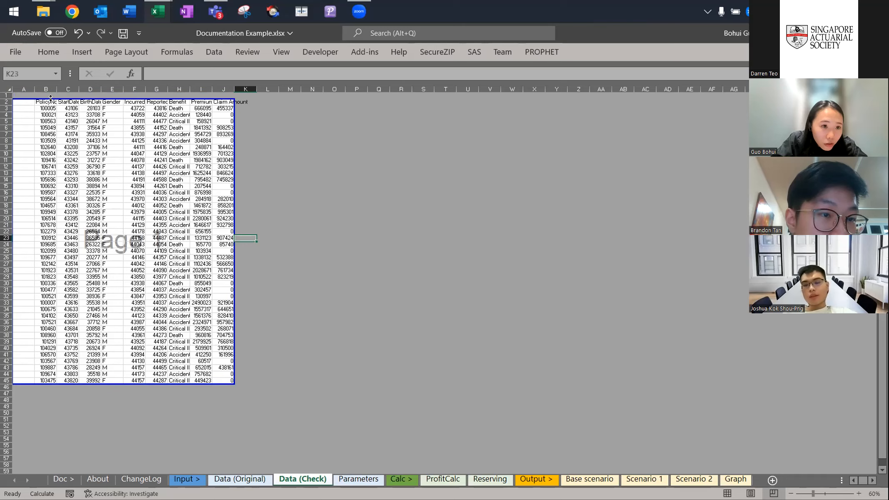
{"action": "left_click", "coordinate": [11, 117]}
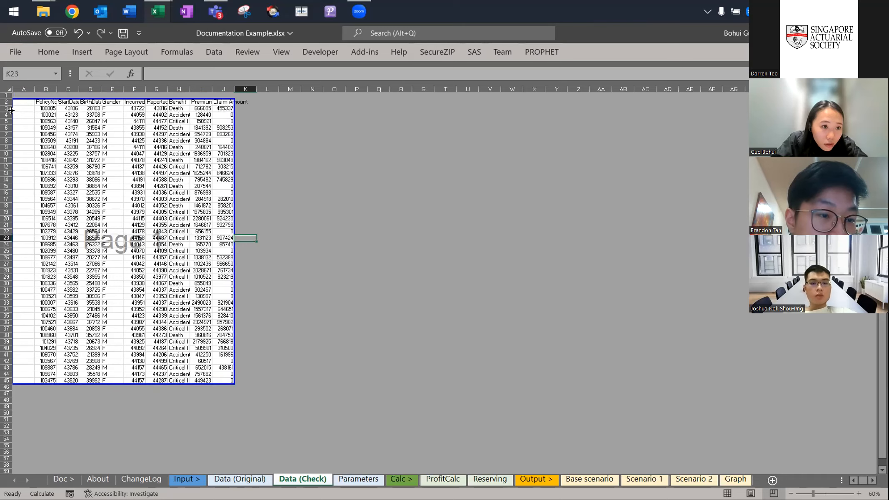
{"action": "left_click_drag", "start_coordinate": [11, 113], "coordinate": [225, 396]}
Open the print preview, set it to Print Selection, and return to the sheet with empty cell X26 selected
{"action": "key", "text": "alt"}
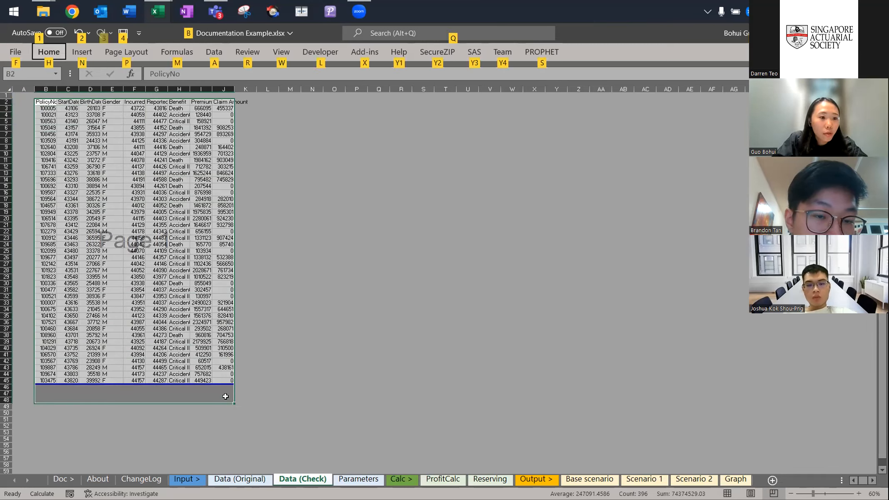
{"action": "key", "text": "f"}
{"action": "key", "text": "p"}
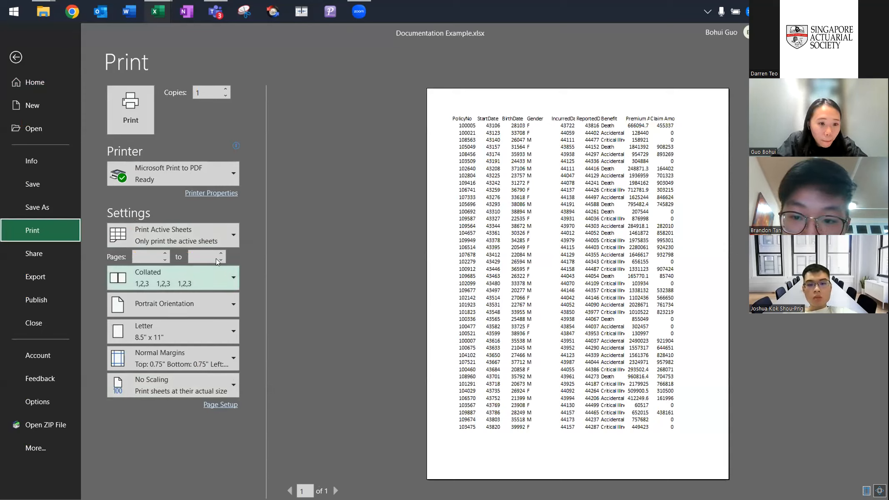
{"action": "left_click", "coordinate": [226, 238]}
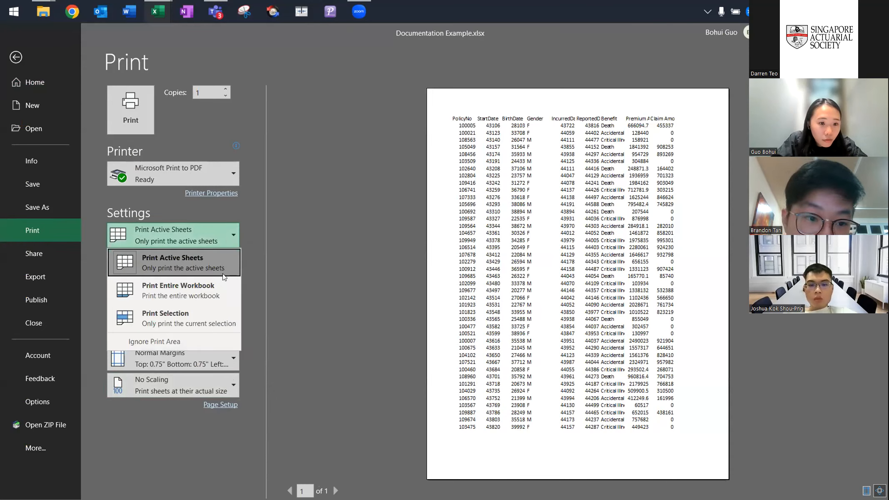
{"action": "left_click", "coordinate": [192, 318]}
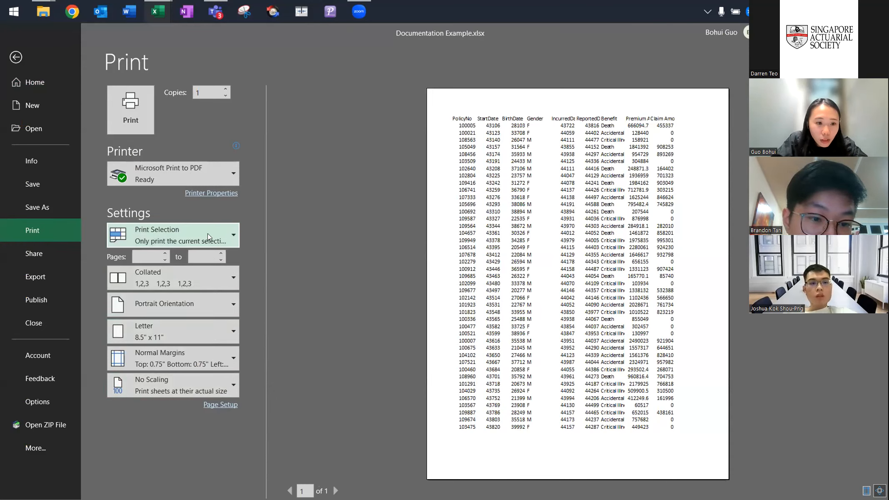
{"action": "left_click", "coordinate": [33, 55]}
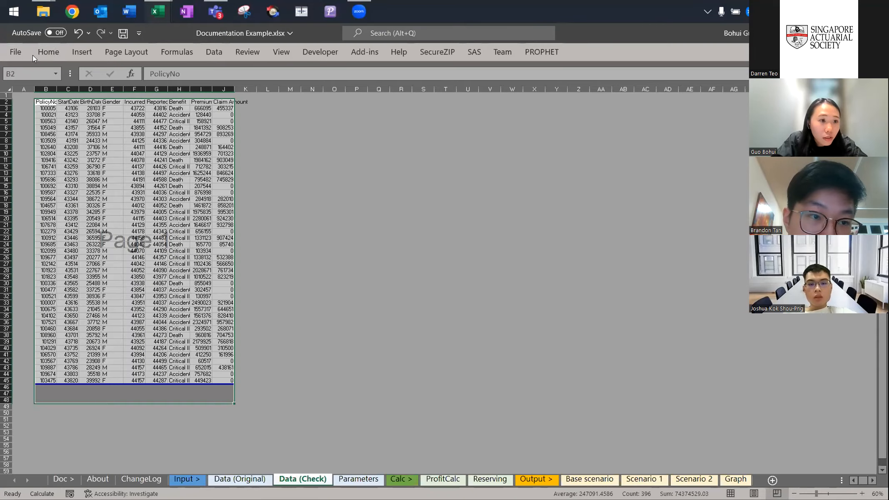
{"action": "left_click", "coordinate": [306, 173]}
{"action": "left_click", "coordinate": [535, 257]}
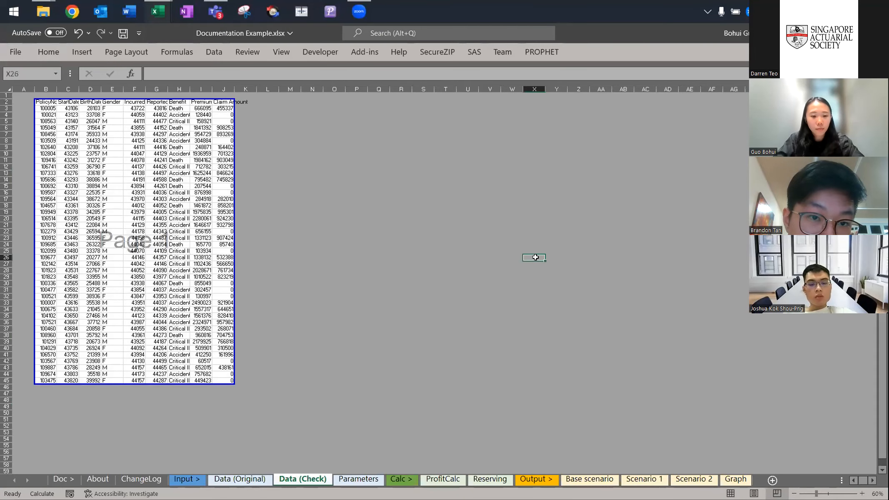
Switch to the EXCEL@WORK notes workbook and highlight rows 42 and 43, the Documentation / Audit Trail heading and its definition
{"action": "key", "text": "alt+Tab"}
{"action": "scroll", "coordinate": [318, 330], "scroll_direction": "down", "scroll_amount": 1}
{"action": "scroll", "coordinate": [318, 329], "scroll_direction": "down", "scroll_amount": 3}
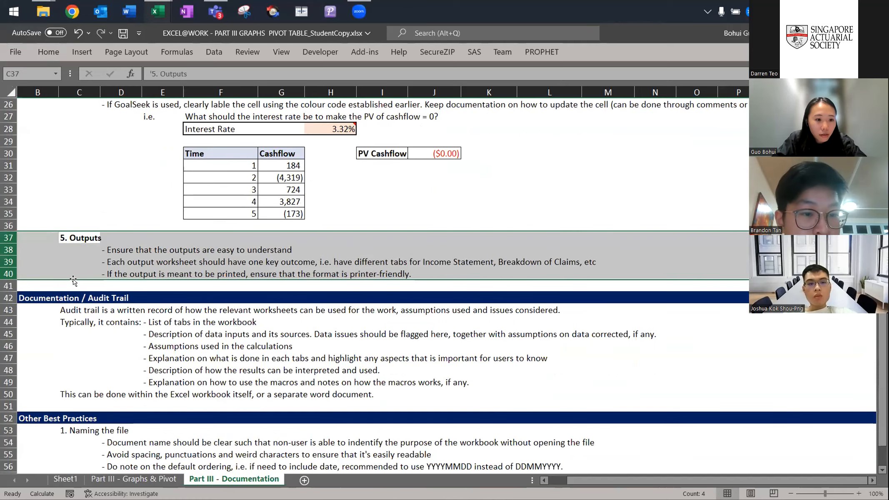
{"action": "left_click", "coordinate": [28, 293]}
{"action": "key", "text": "ctrl+Down"}
{"action": "key", "text": "Down"}
{"action": "key", "text": "Down"}
{"action": "key", "text": "Down"}
{"action": "key", "text": "Down"}
{"action": "key", "text": "Down"}
{"action": "key", "text": "Down"}
{"action": "key", "text": "Down"}
{"action": "key", "text": "Down"}
{"action": "key", "text": "Down"}
{"action": "key", "text": "Down"}
{"action": "key", "text": "Down"}
{"action": "key", "text": "Down"}
{"action": "key", "text": "Up"}
{"action": "key", "text": "Up"}
{"action": "key", "text": "Up"}
{"action": "key", "text": "Up"}
{"action": "key", "text": "Up"}
{"action": "key", "text": "Up"}
{"action": "key", "text": "Up"}
{"action": "key", "text": "Up"}
{"action": "key", "text": "Up"}
{"action": "key", "text": "Up"}
{"action": "key", "text": "Up"}
{"action": "key", "text": "Up"}
{"action": "key", "text": "Up"}
{"action": "key", "text": "Up"}
{"action": "key", "text": "Up"}
{"action": "key", "text": "Up"}
{"action": "key", "text": "Up"}
{"action": "key", "text": "Up"}
{"action": "key", "text": "Up"}
{"action": "key", "text": "Up"}
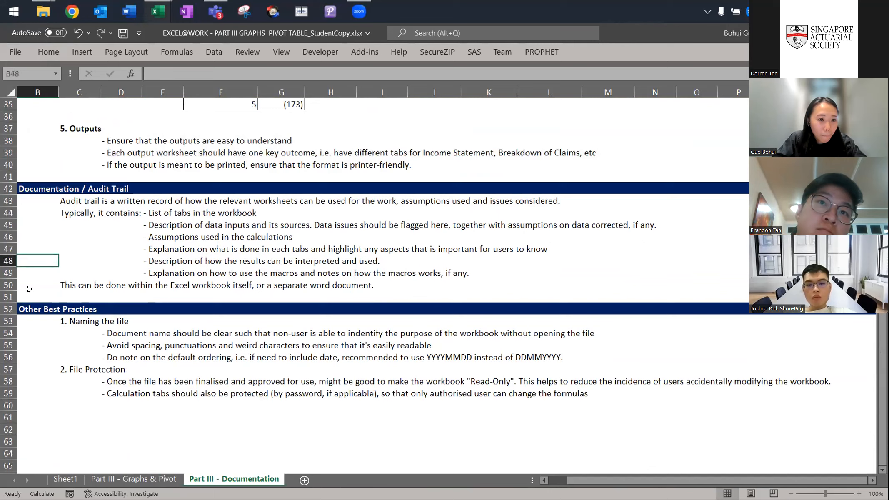
{"action": "key", "text": "Down"}
{"action": "key", "text": "Down"}
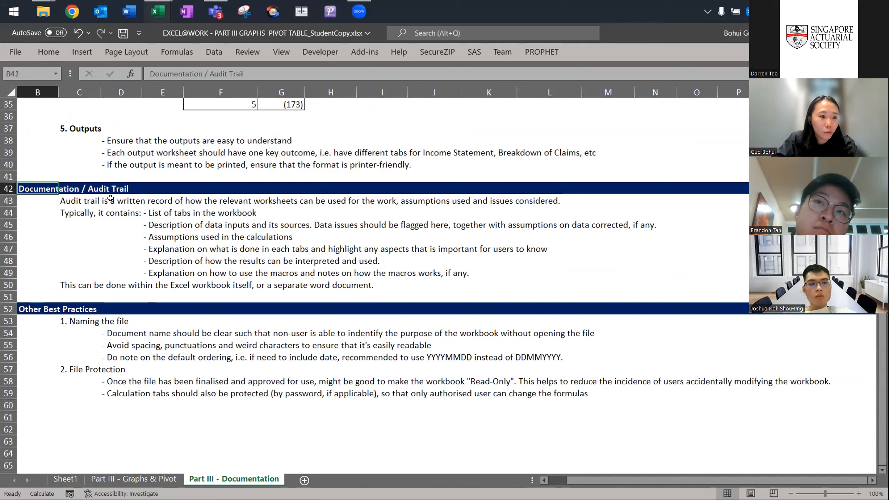
{"action": "key", "text": "shift+space"}
{"action": "key", "text": "shift+Down"}
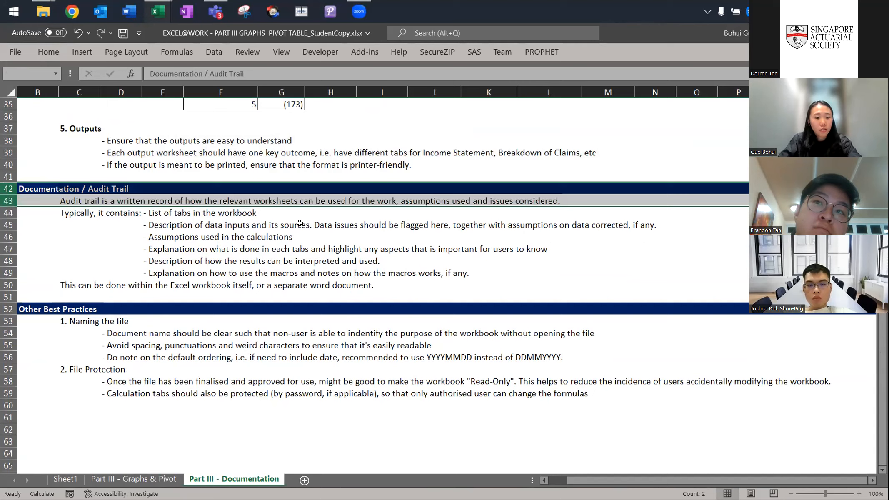
Highlight the list of typical audit trail contents row by row, from row 44 through row 50
{"action": "key", "text": "Down"}
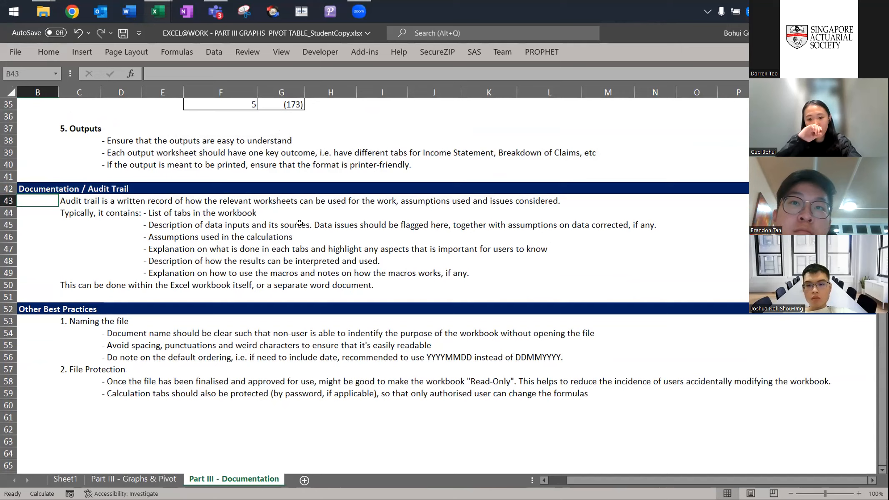
{"action": "key", "text": "Down"}
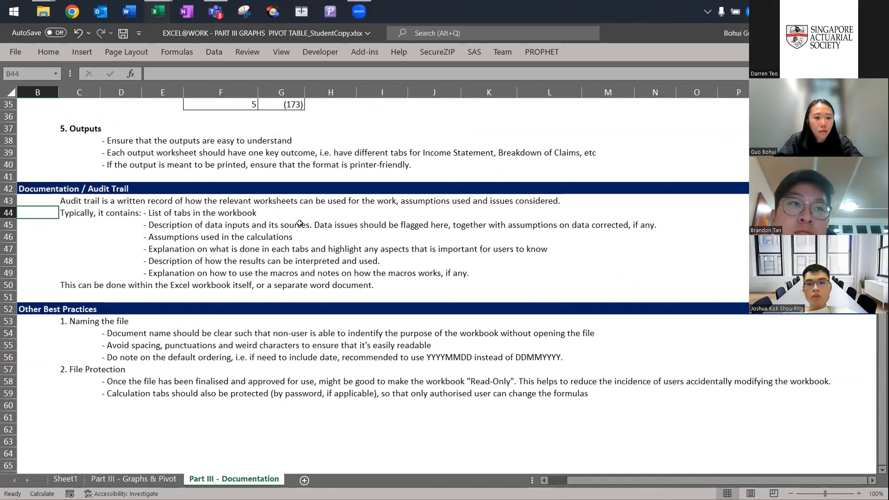
{"action": "key", "text": "shift+space"}
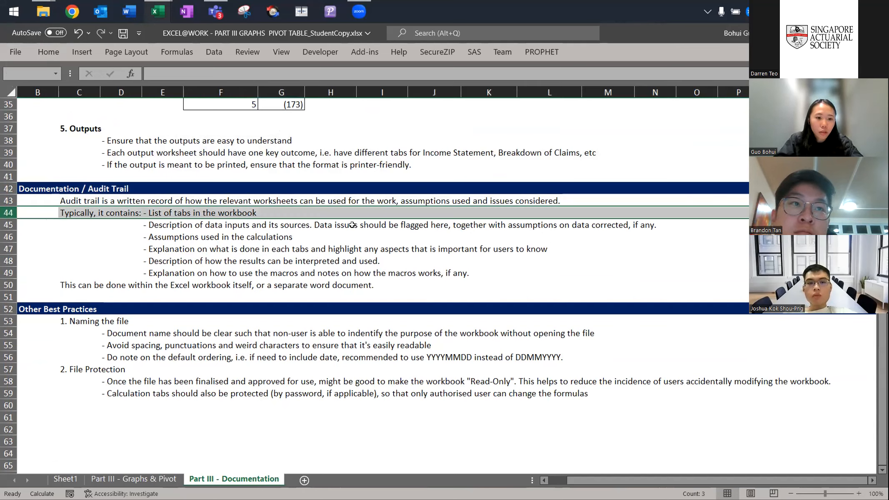
{"action": "key", "text": "shift+Down"}
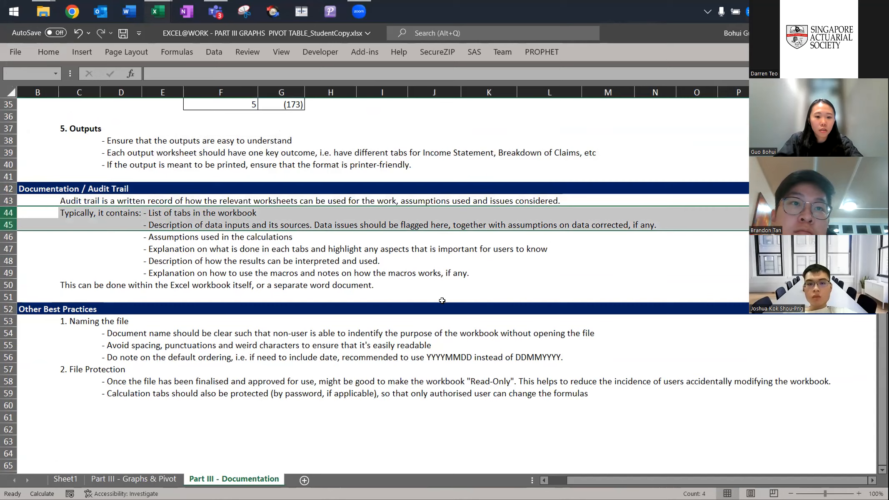
{"action": "key", "text": "alt+Tab"}
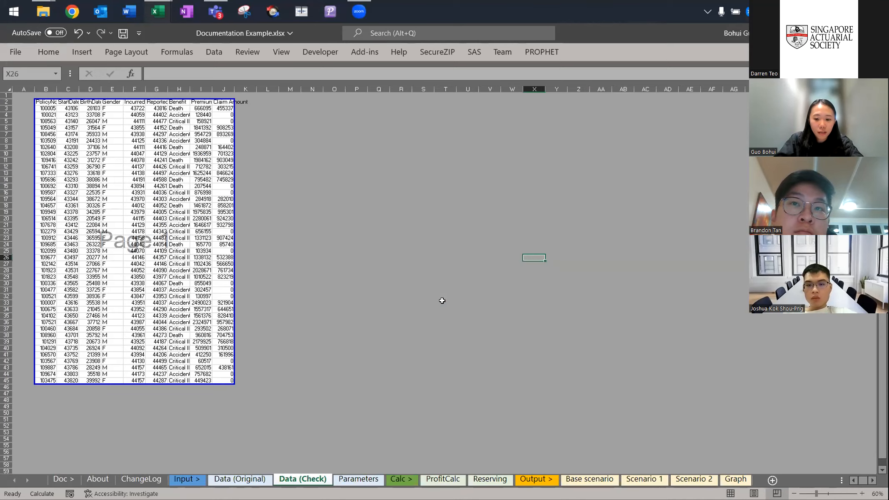
{"action": "key", "text": "alt+Tab"}
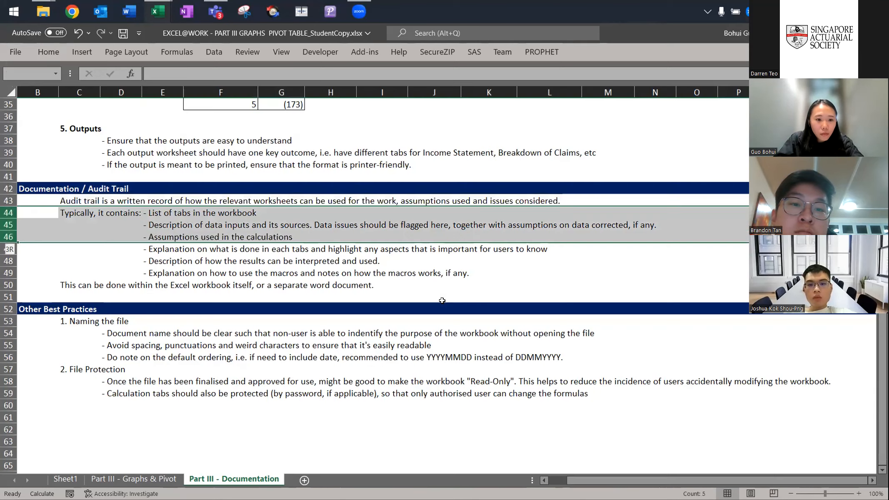
{"action": "left_click_drag", "start_coordinate": [9, 248], "coordinate": [9, 250]}
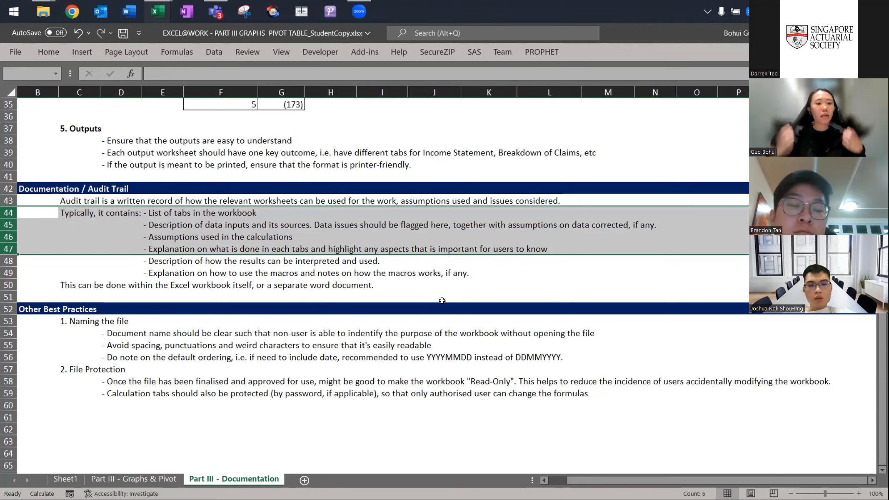
{"action": "key", "text": "shift+Down"}
{"action": "key", "text": "shift+Down"}
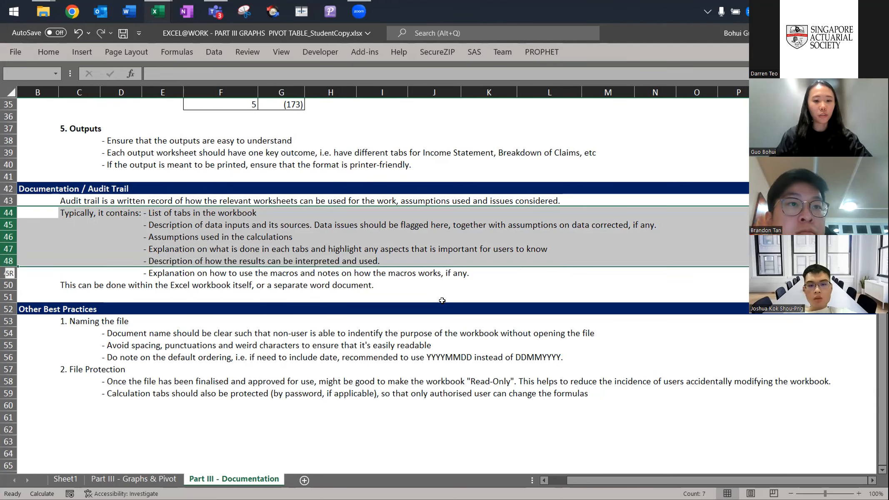
{"action": "key", "text": "shift+Down"}
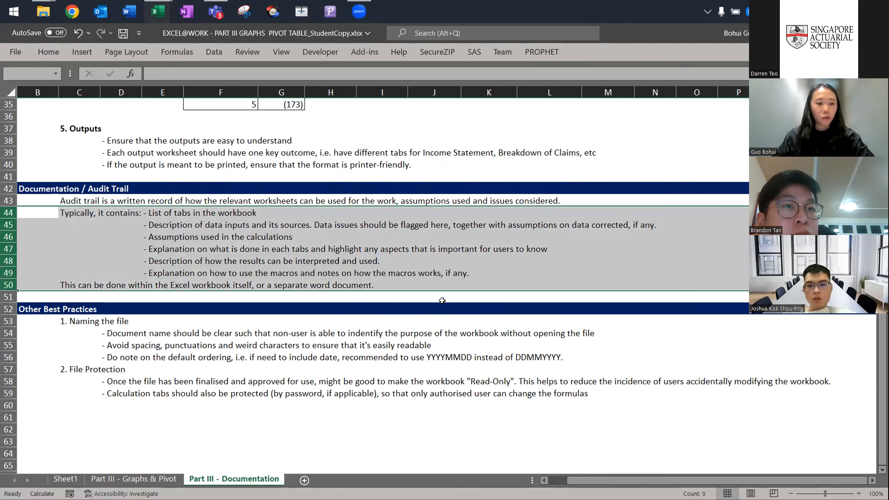
Switch to Documentation Example.xlsx and show the About sheet with its colour coding and instructions for use
{"action": "key", "text": "alt+Tab"}
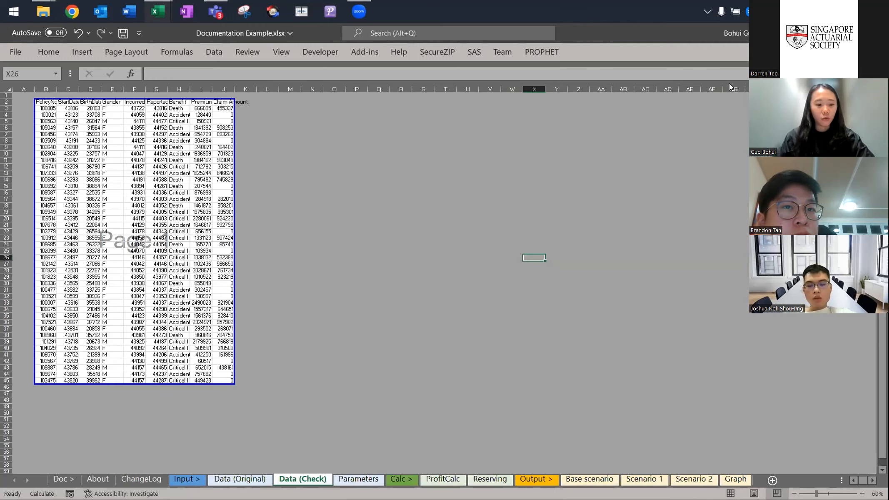
{"action": "key", "text": "ctrl+Page_Down"}
{"action": "key", "text": "ctrl+Page_Up"}
{"action": "key", "text": "ctrl+Page_Up"}
{"action": "key", "text": "ctrl+Page_Up"}
{"action": "key", "text": "ctrl+Page_Up"}
{"action": "key", "text": "ctrl+Page_Up"}
{"action": "key", "text": "ctrl+Page_Up"}
{"action": "key", "text": "ctrl+Page_Down"}
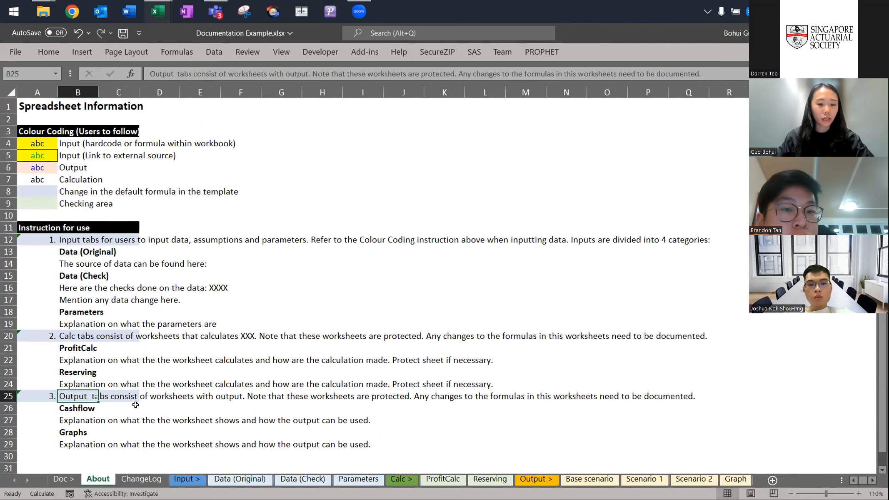
Show the Data (Original) and Data (Check) sheets, and return to the notes workbook with rows 44 to 49 highlighted
{"action": "key", "text": "ctrl+Tab"}
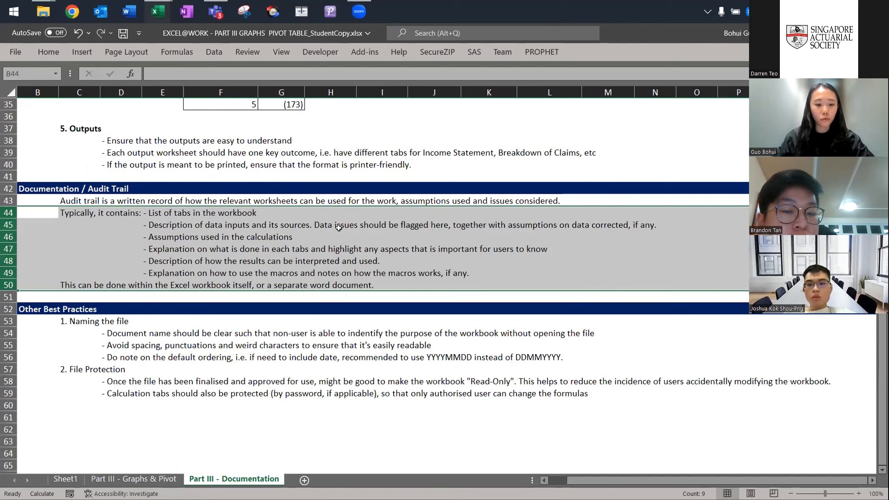
{"action": "key", "text": "ctrl+Tab"}
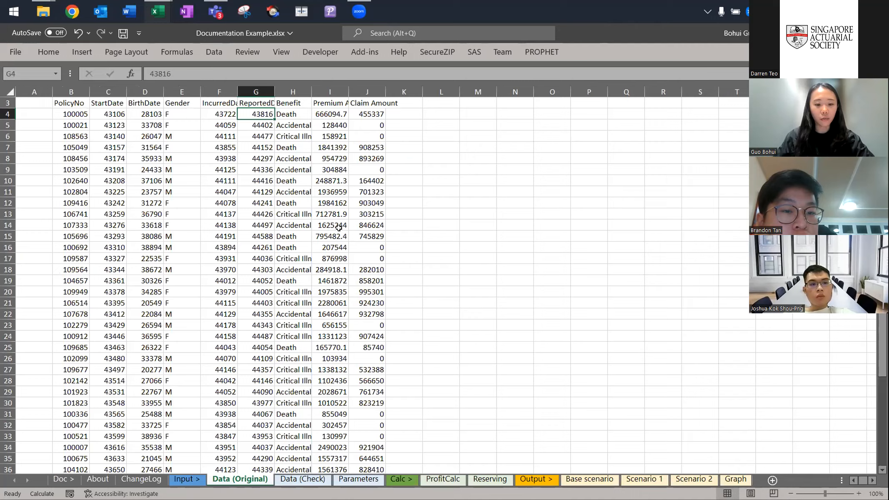
{"action": "key", "text": "ctrl+Page_Down"}
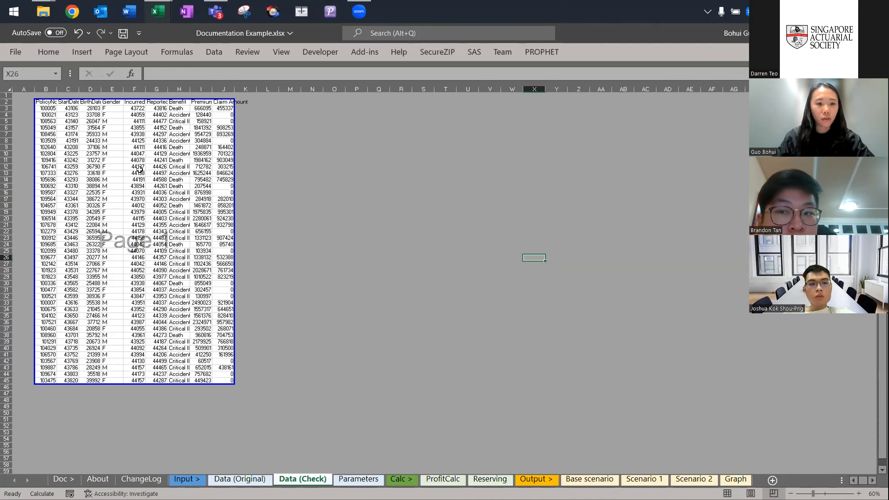
{"action": "key", "text": "ctrl+Tab"}
{"action": "key", "text": "shift+Up"}
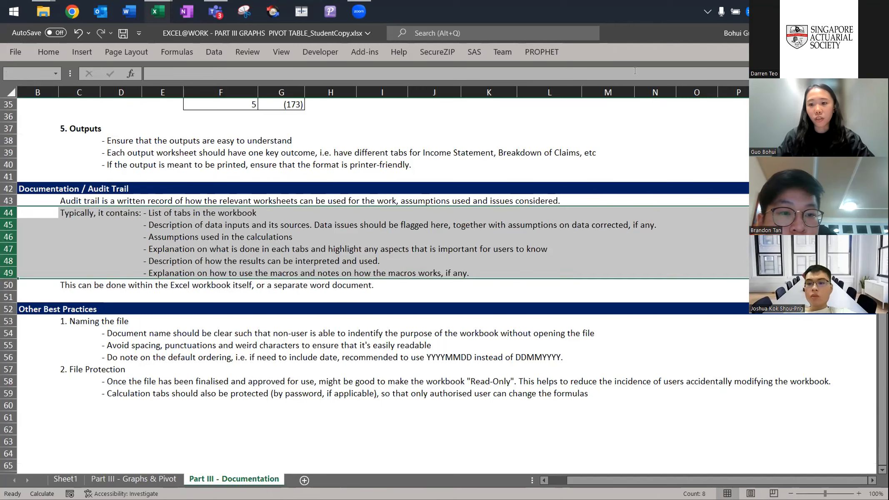
Move through the audit trail notes to the Other Best Practices heading in cell B52
{"action": "key", "text": "alt+Tab"}
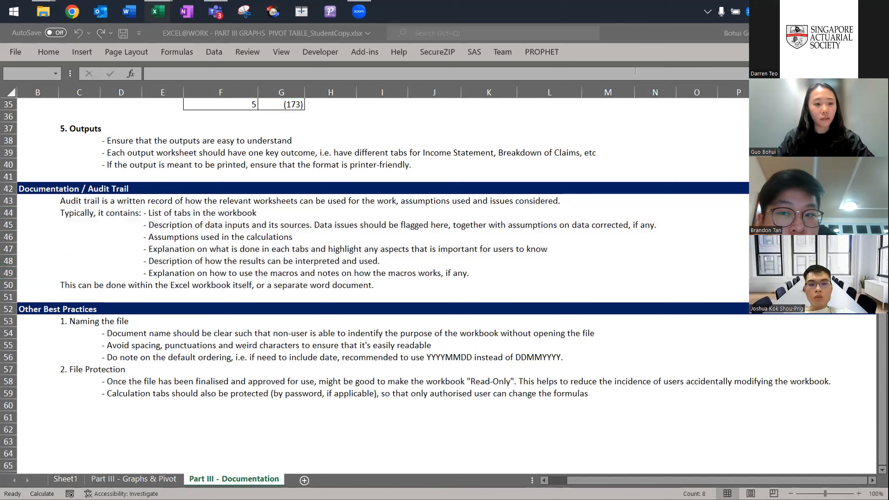
{"action": "key", "text": "alt+Tab"}
{"action": "key", "text": "Down"}
{"action": "key", "text": "Down"}
{"action": "key", "text": "Down"}
{"action": "key", "text": "Down"}
{"action": "key", "text": "Down"}
{"action": "key", "text": "Down"}
{"action": "key", "text": "Down"}
{"action": "key", "text": "Down"}
{"action": "key", "text": "Down"}
{"action": "key", "text": "Down"}
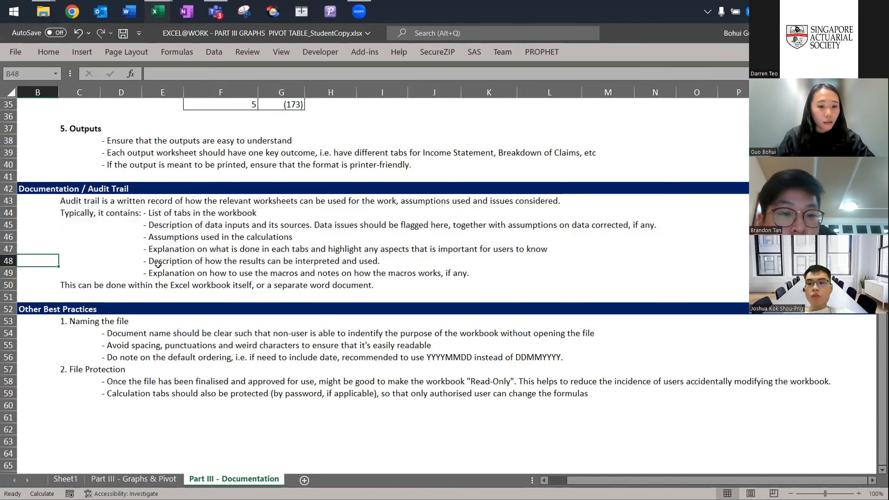
{"action": "key", "text": "Up"}
{"action": "key", "text": "Up"}
{"action": "key", "text": "Down"}
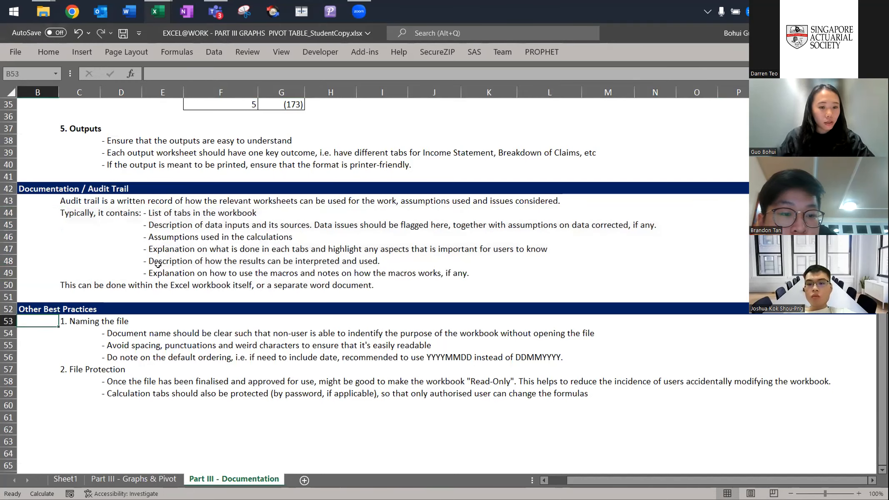
{"action": "key", "text": "Up"}
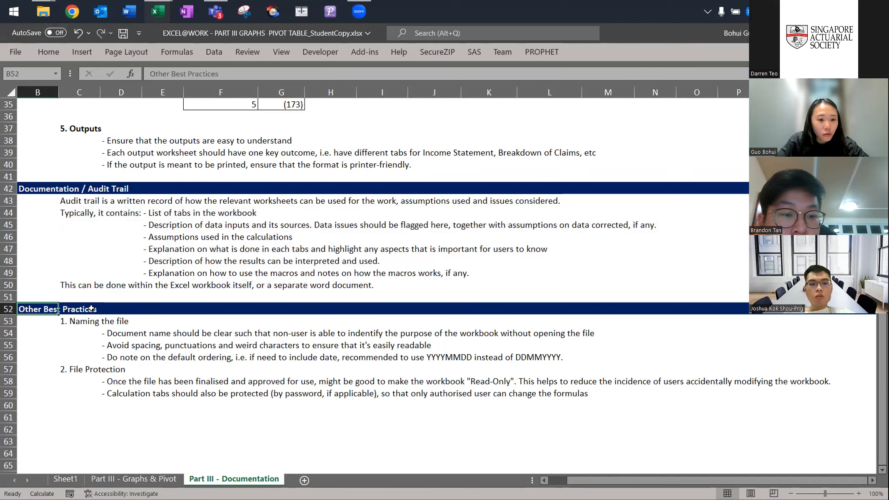
Highlight the file-naming guidelines in rows 54 and 55 under "Naming the file"
{"action": "left_click", "coordinate": [94, 333]}
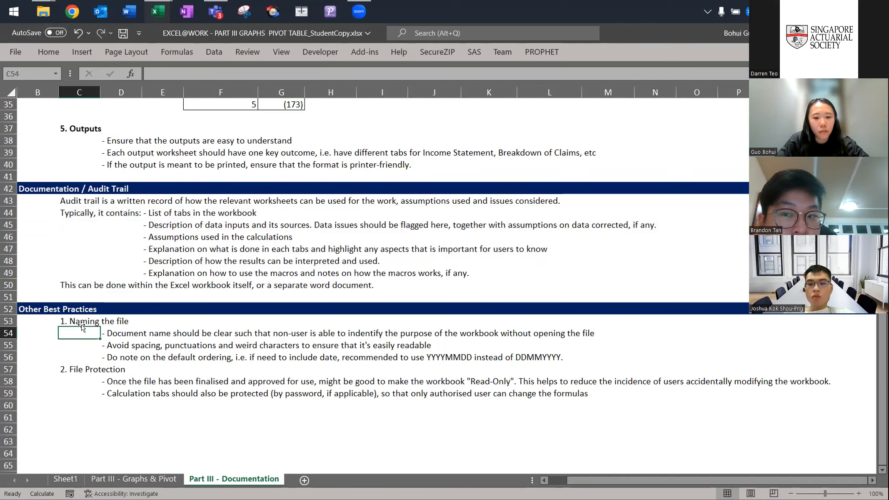
{"action": "key", "text": "shift+space"}
{"action": "key", "text": "shift+Down"}
{"action": "key", "text": "Down"}
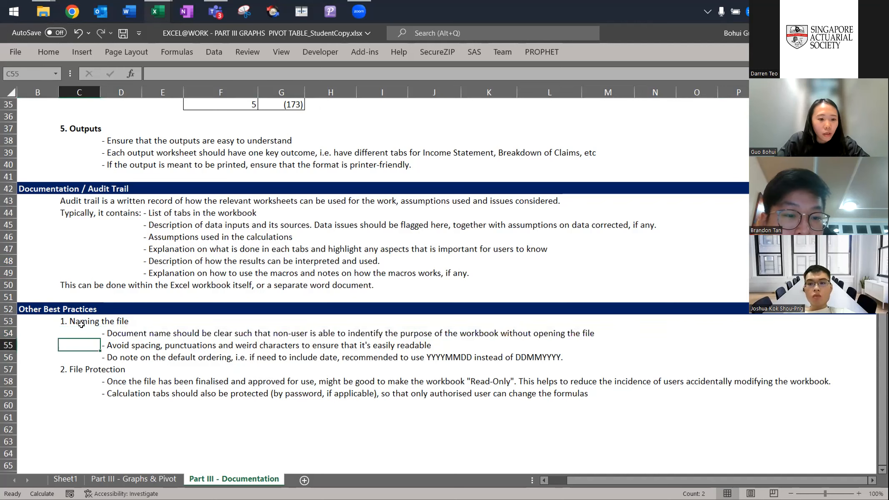
{"action": "key", "text": "shift+space"}
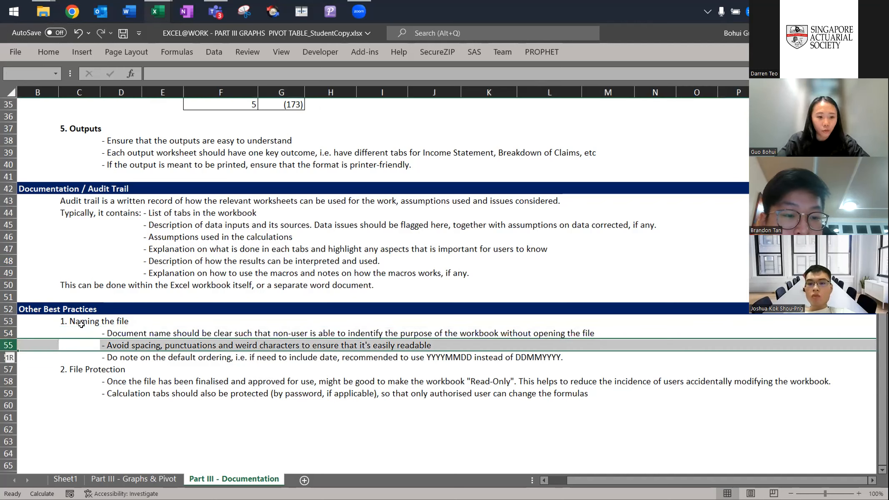